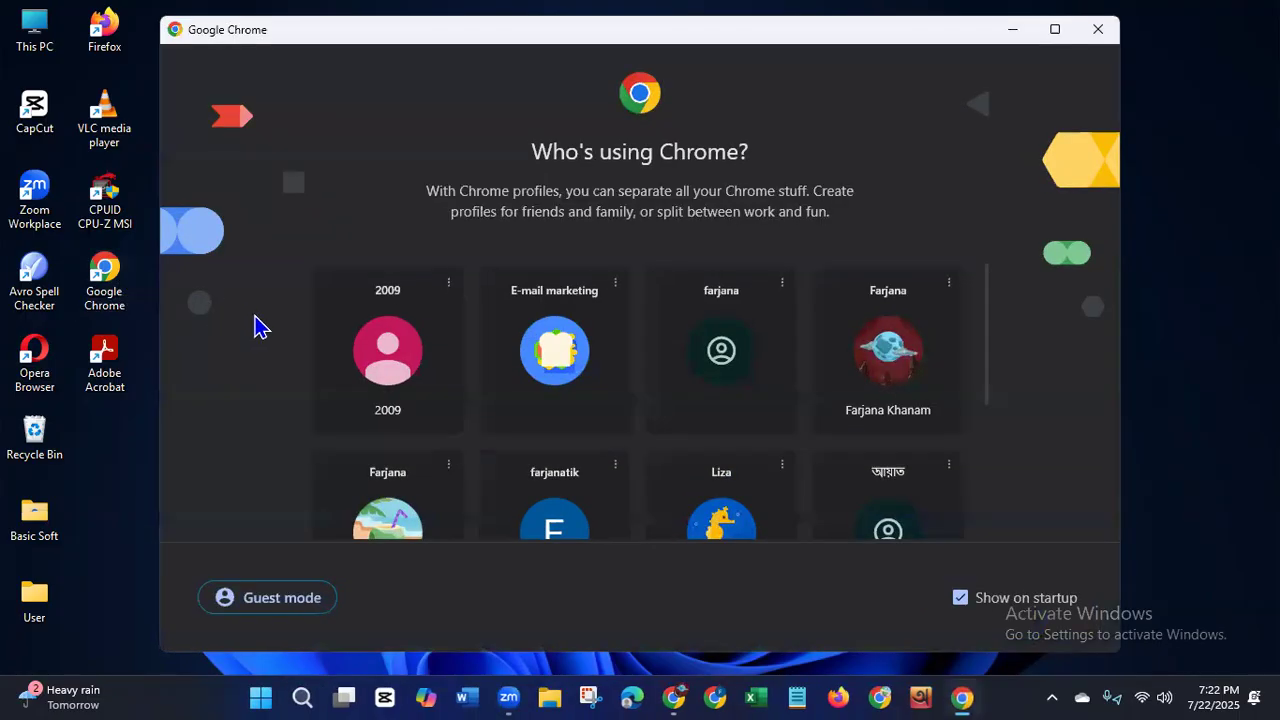
Step: Open a browser window with the 2009 profile and maximize it
left_click(334, 410)
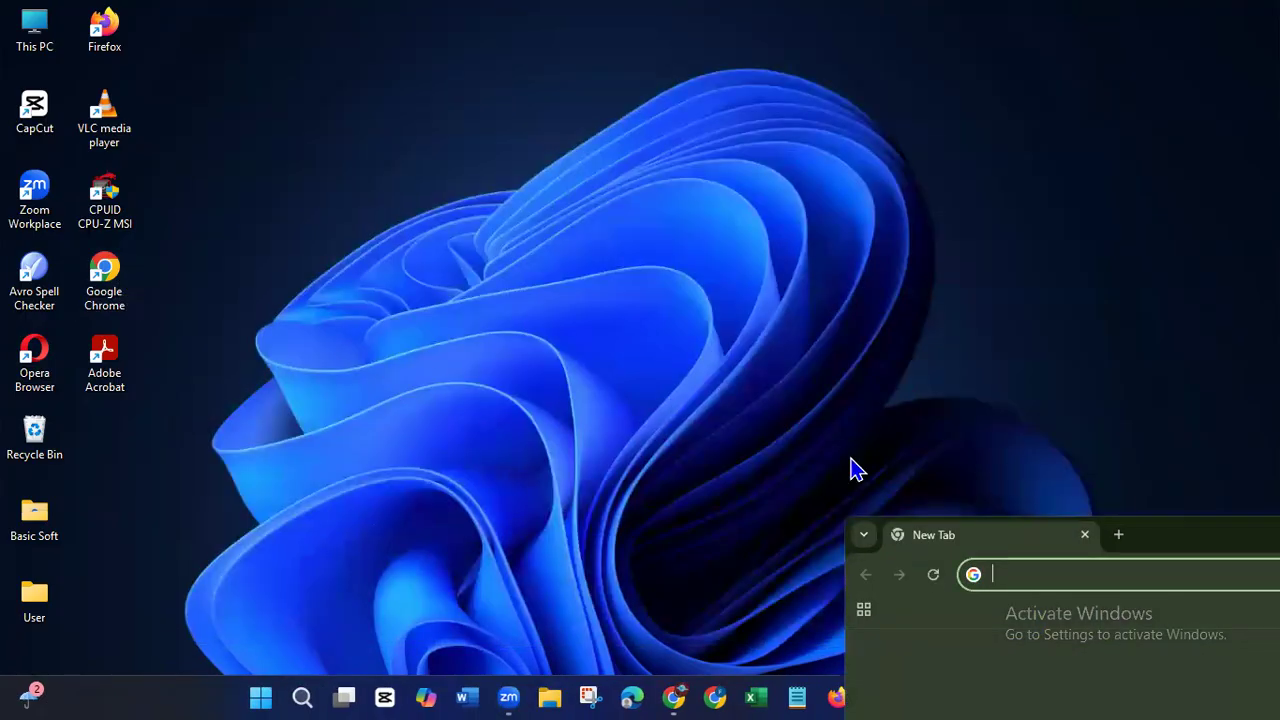
double_click(1157, 549)
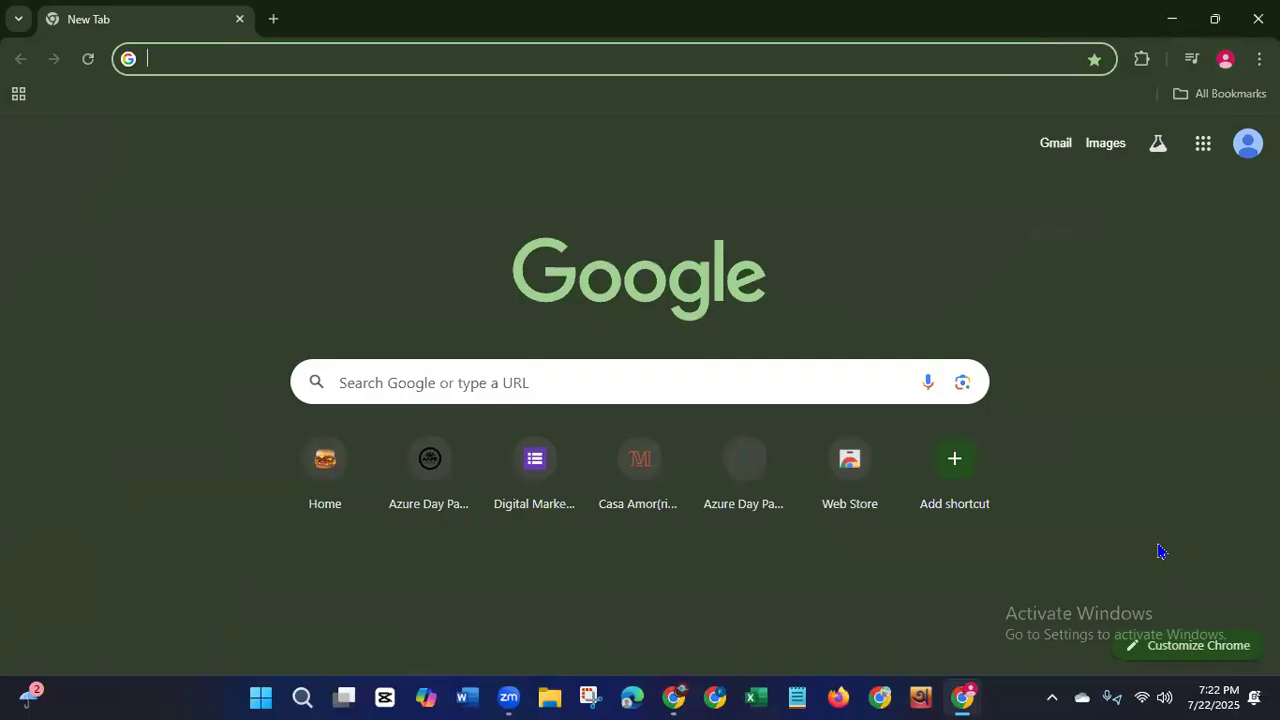
left_click(1146, 107)
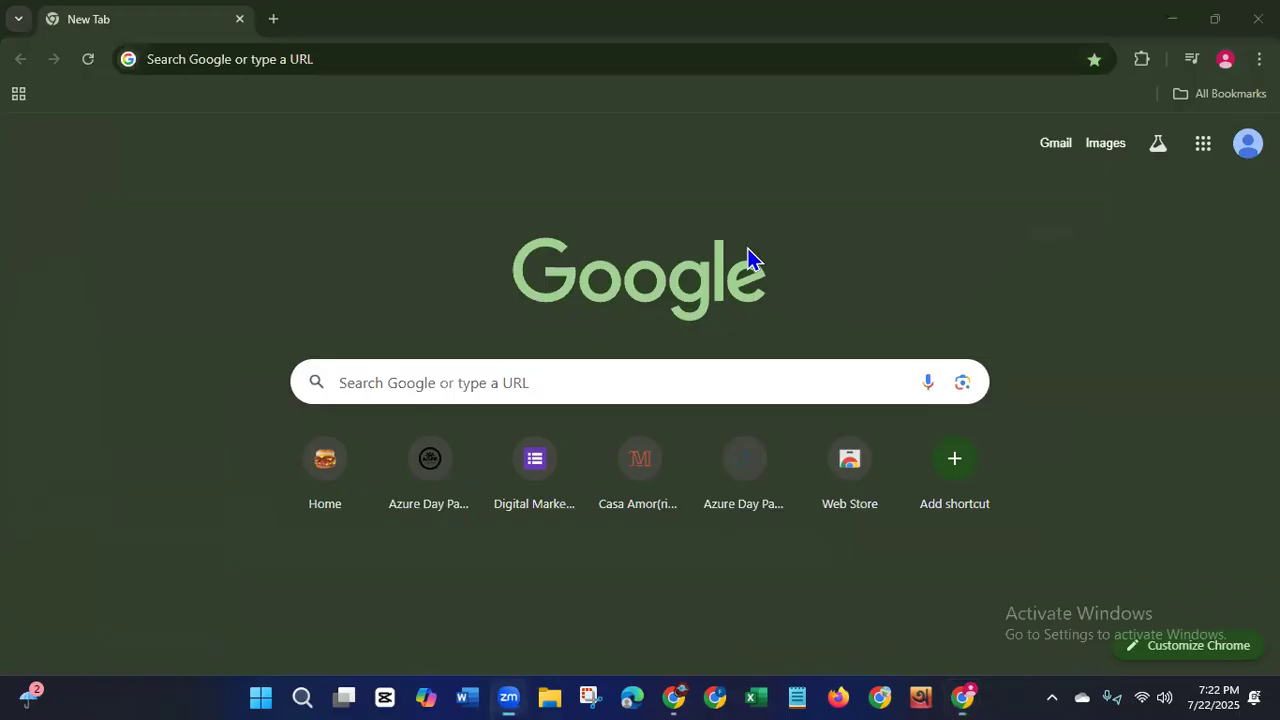
Step: Go to ads.google.com and view the Solutions offered on the Google Ads home page
left_click(213, 58)
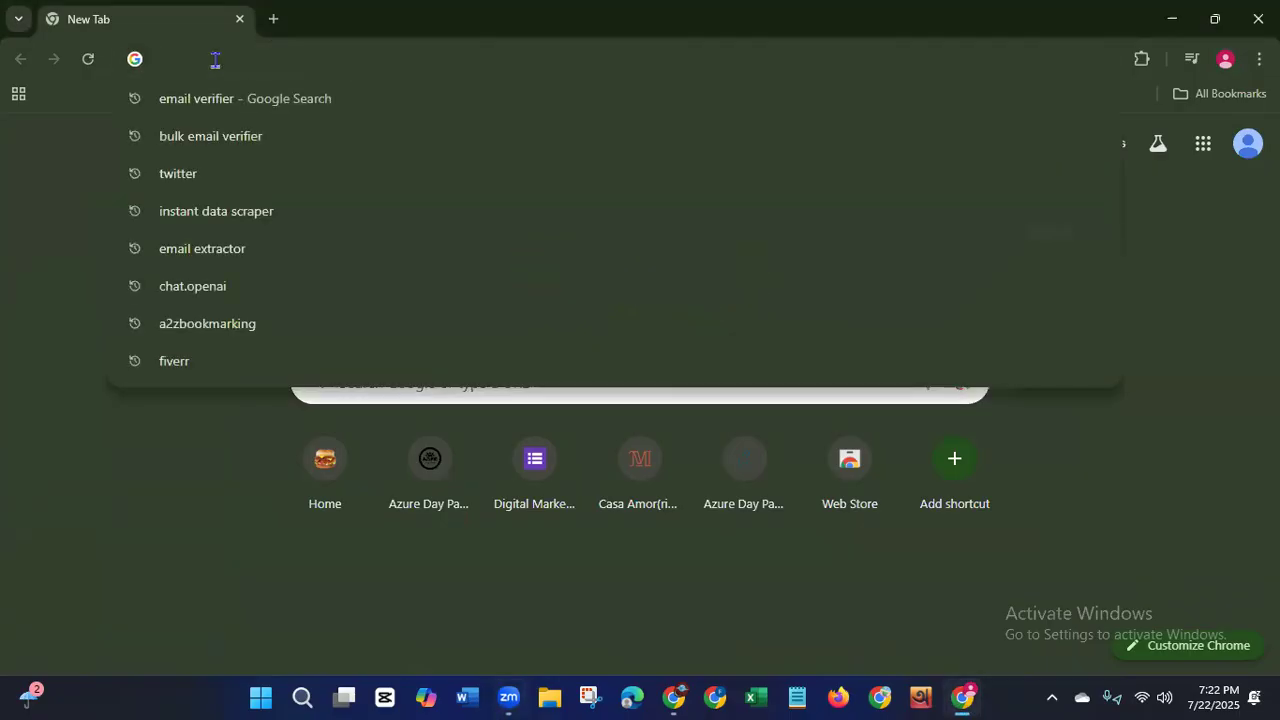
type("ads")
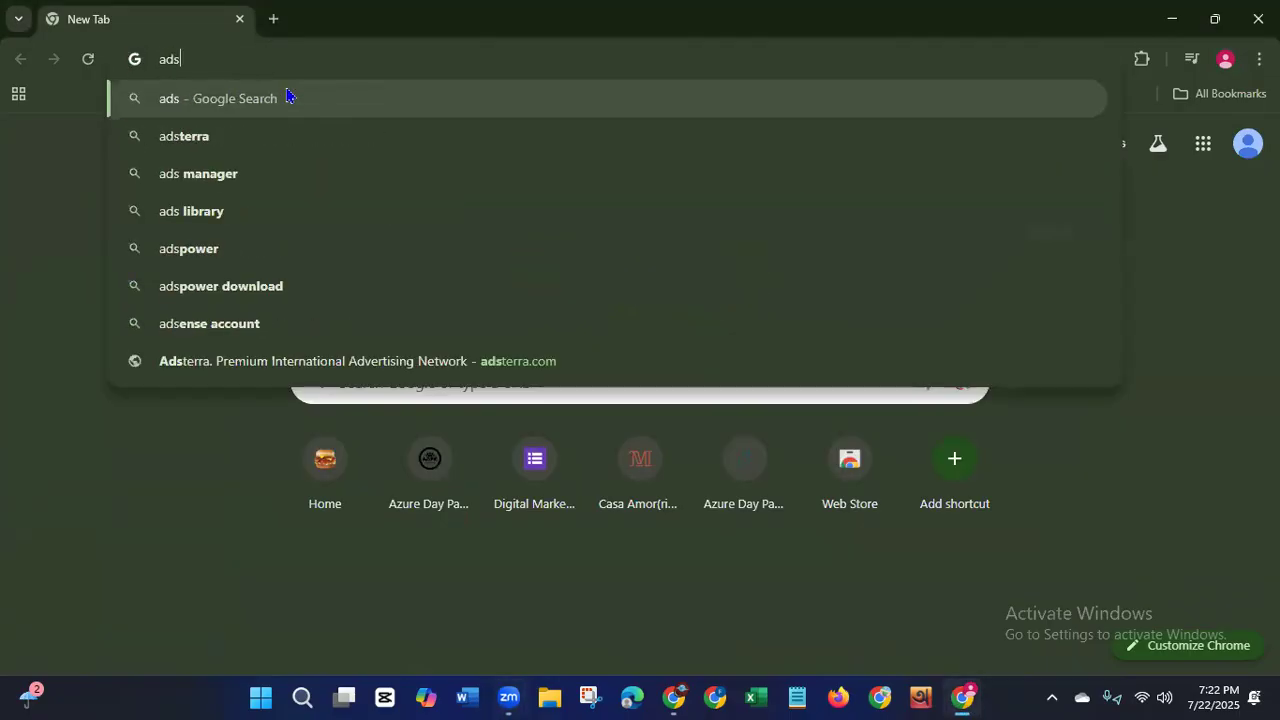
type(".")
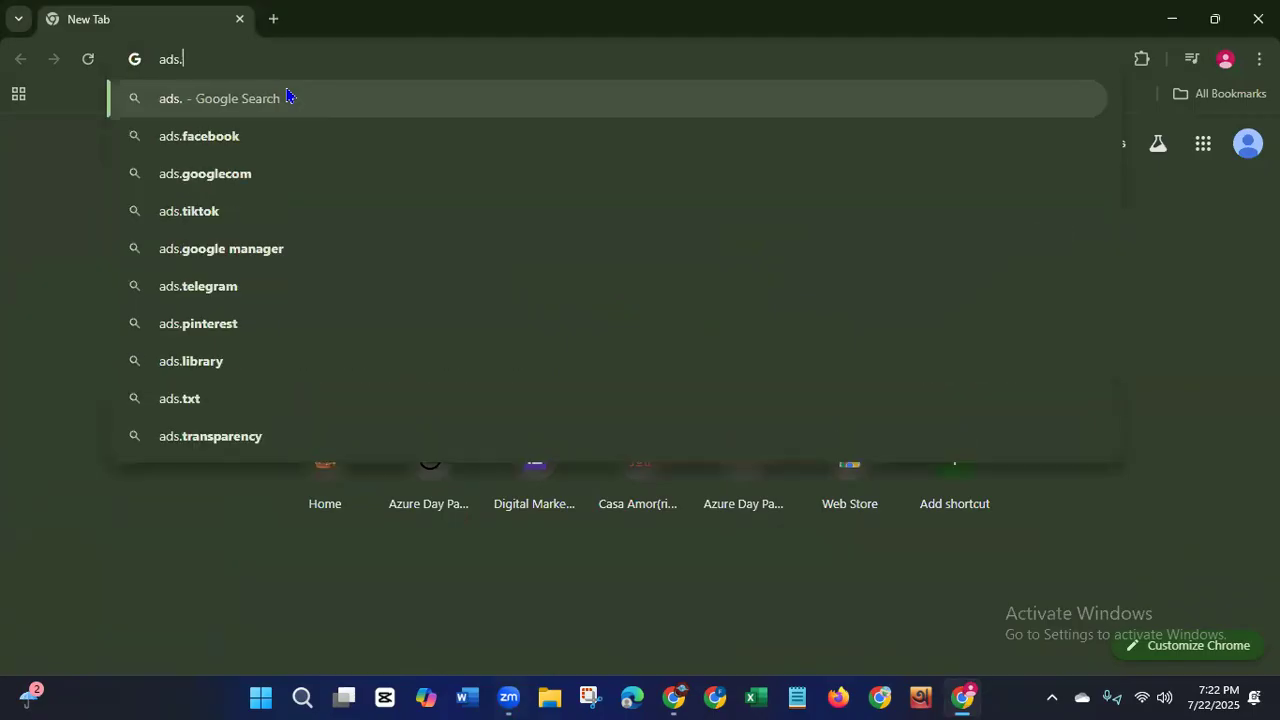
type("googl")
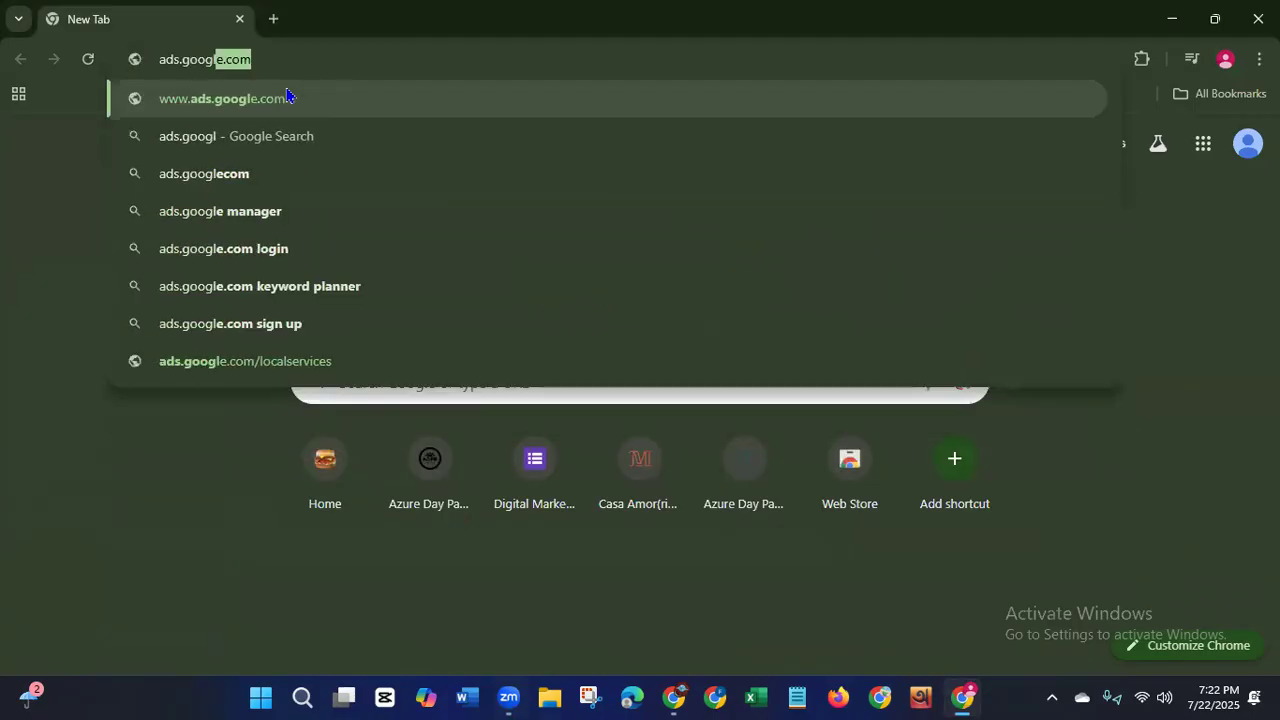
type("e.com")
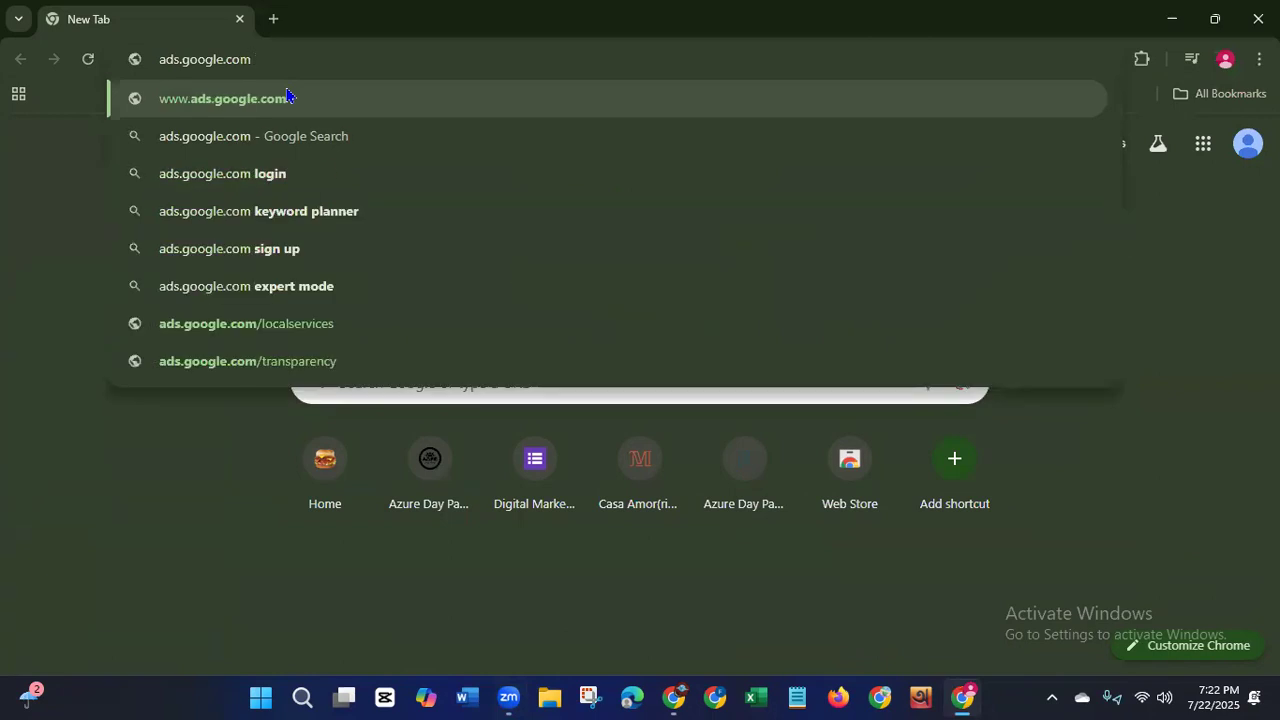
key("Return")
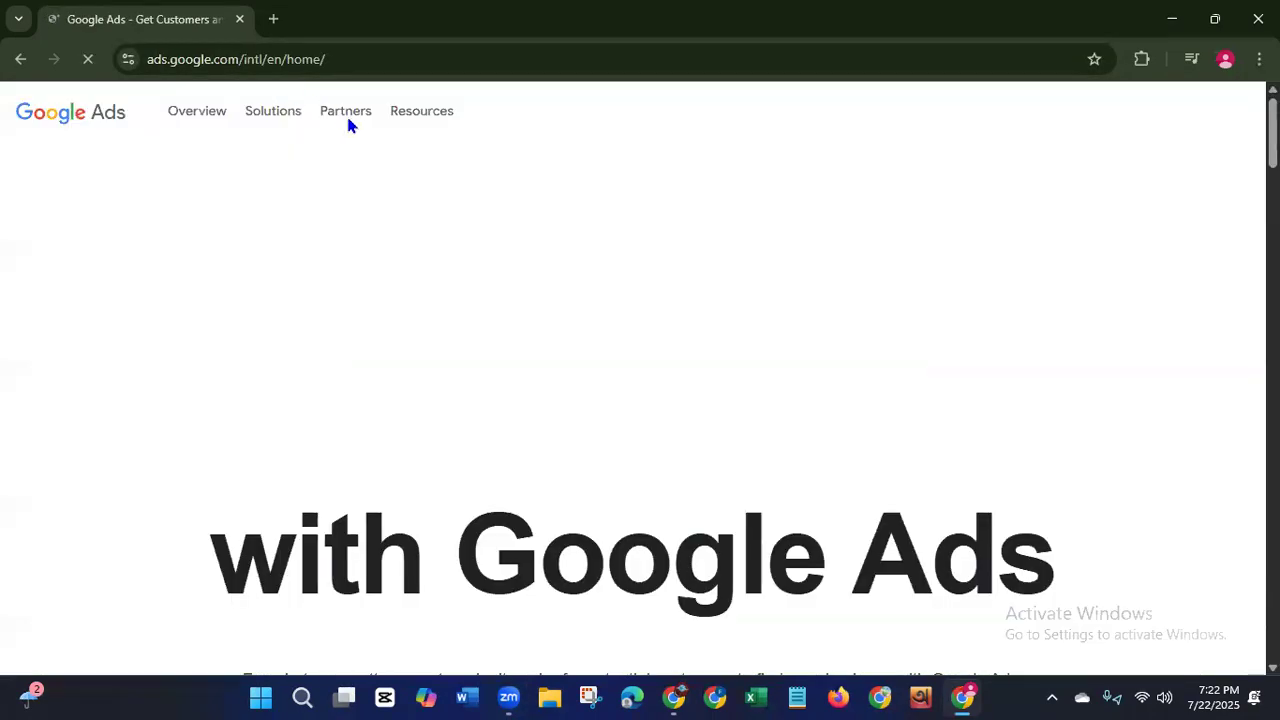
left_click(273, 111)
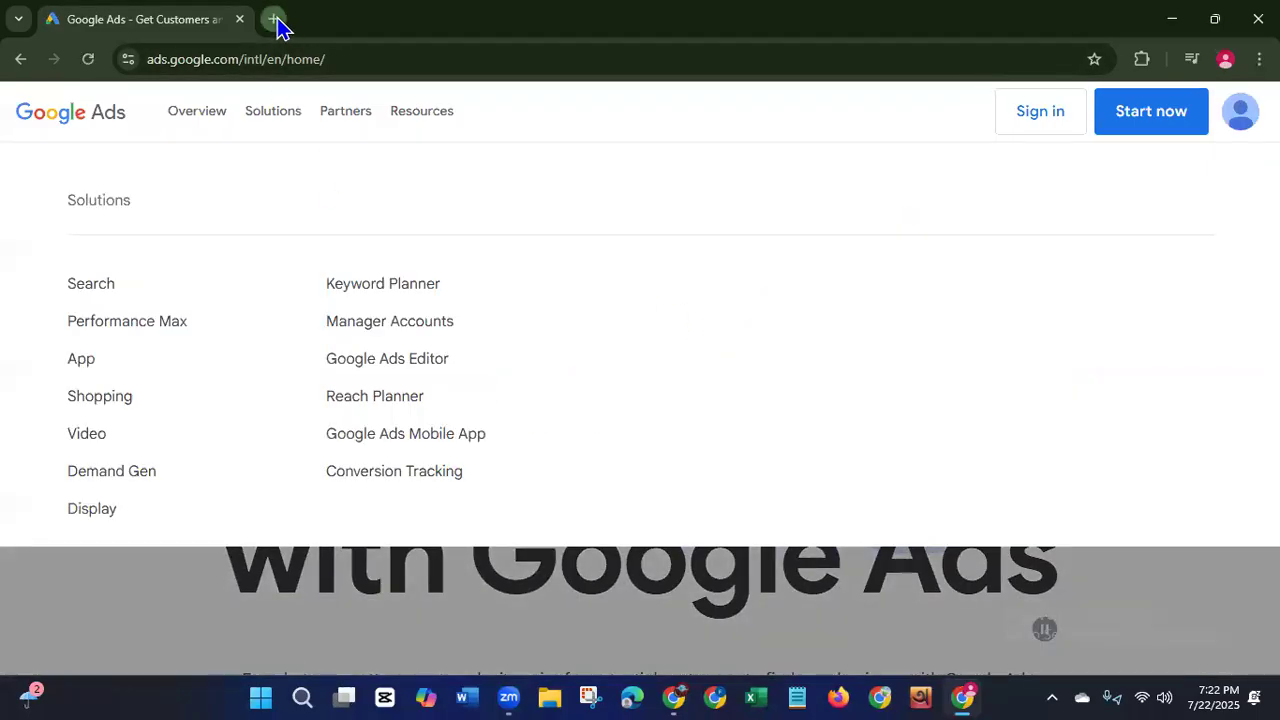
Step: Open Google Ads in a second tab from the list of Google apps
left_click(276, 20)
left_click(1203, 143)
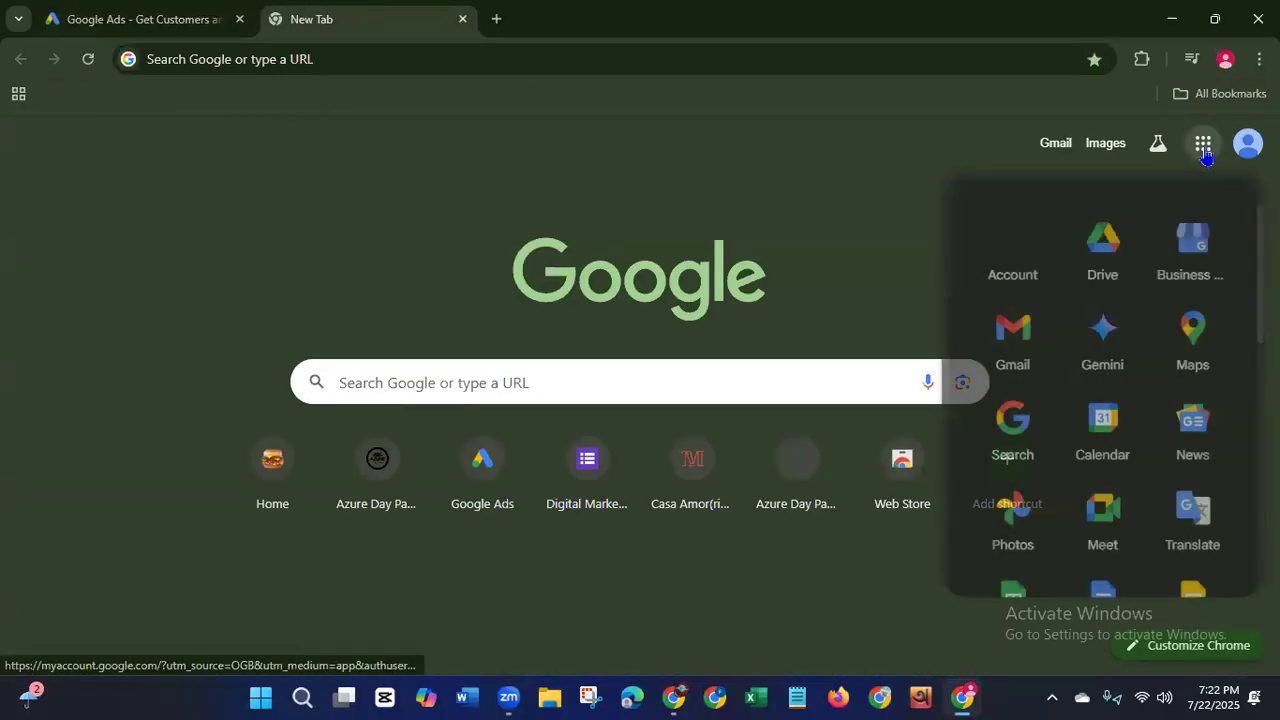
scroll(1103, 385, "down", 5)
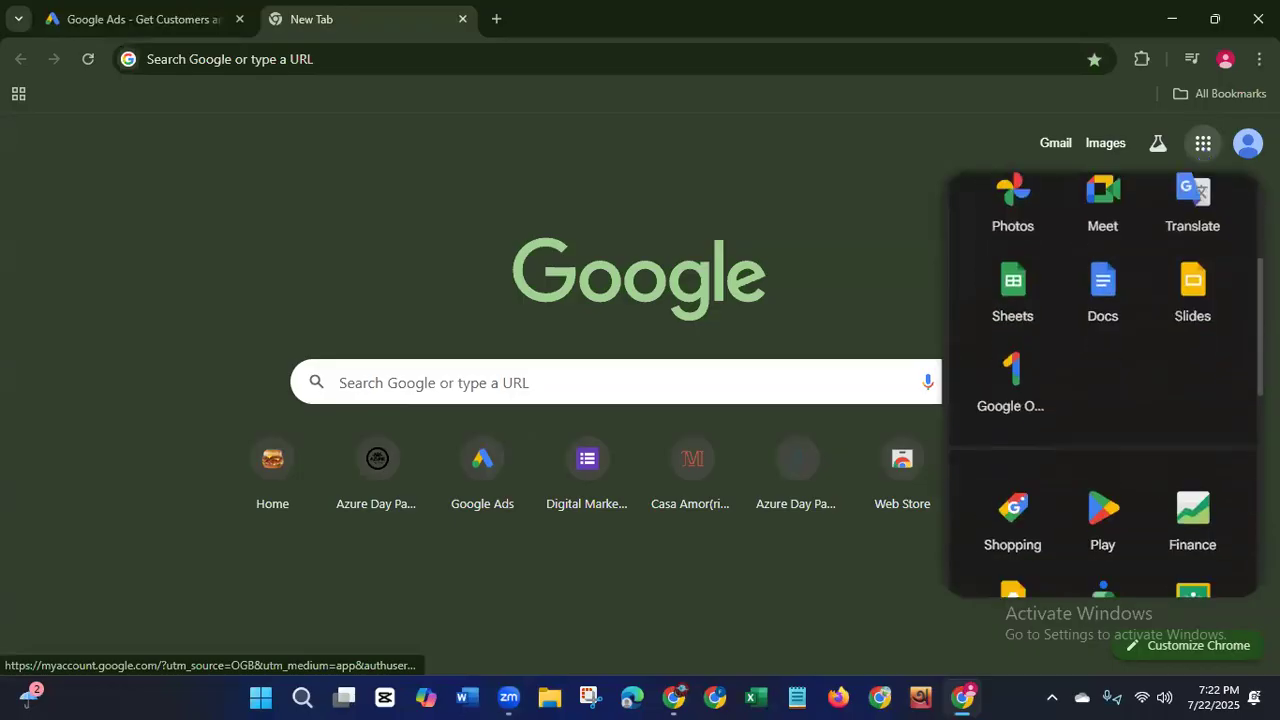
scroll(1180, 455, "down", 1)
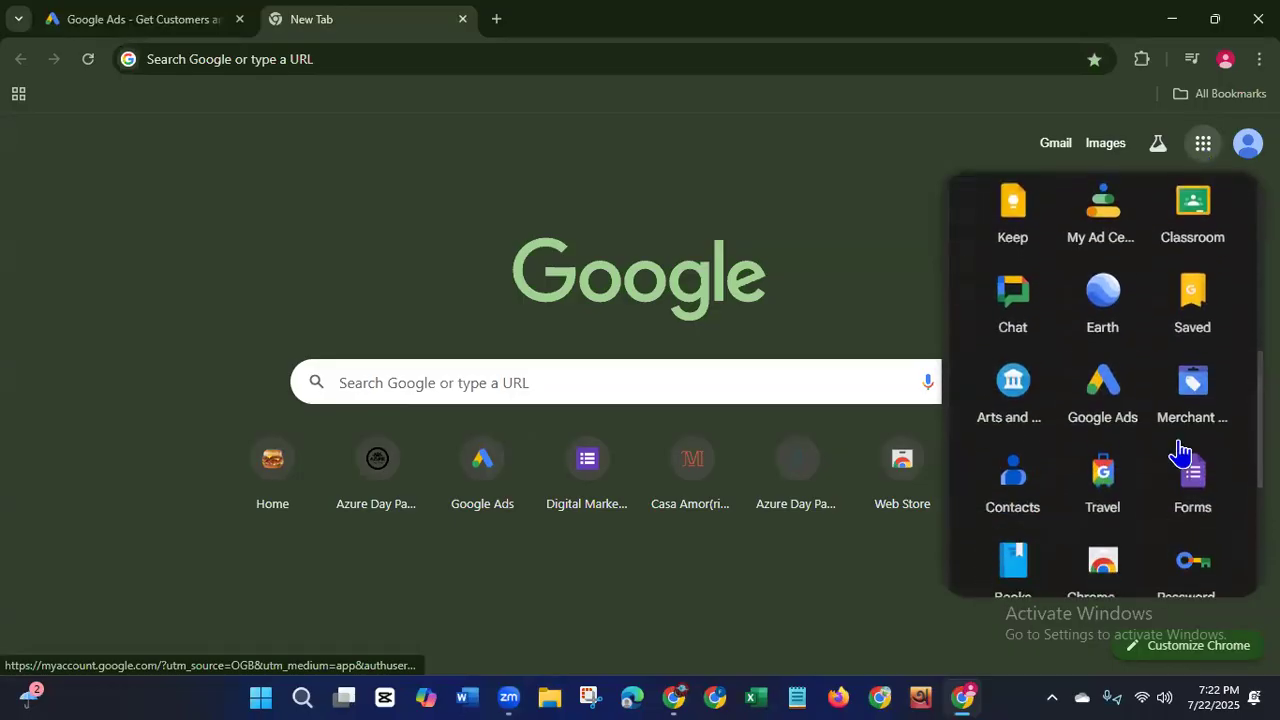
left_click(1103, 425)
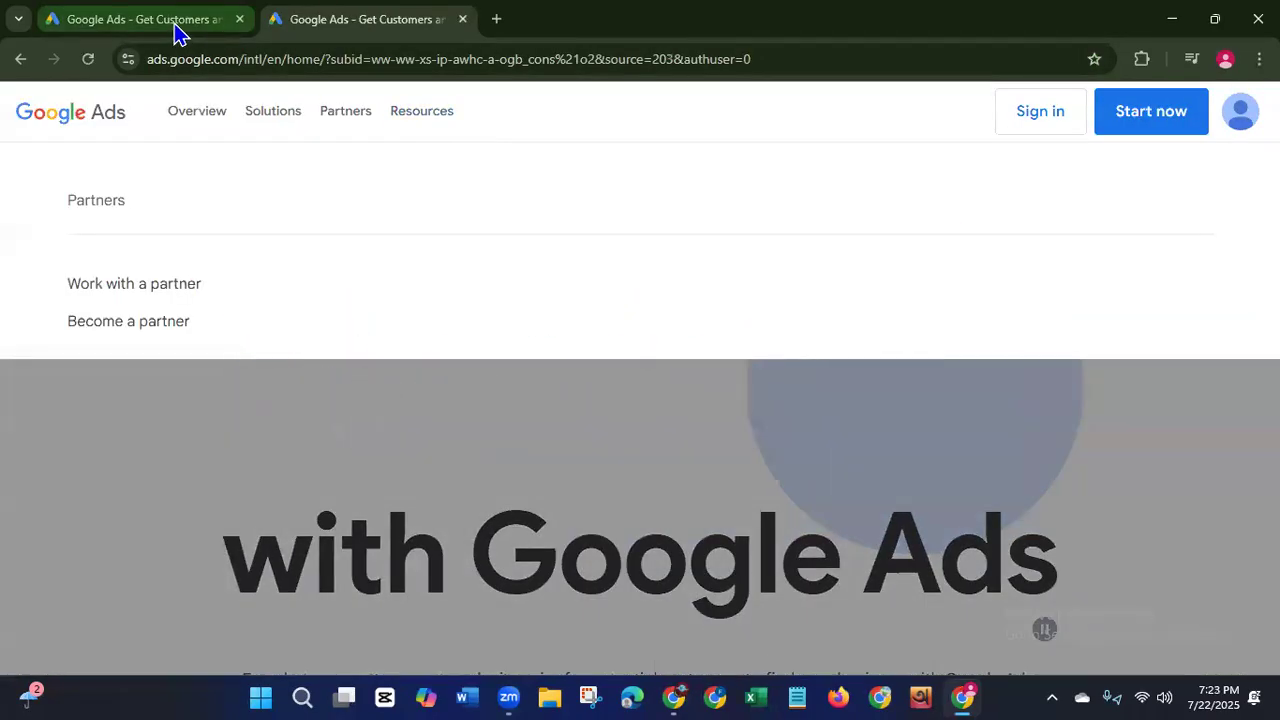
Step: Compare the two Google Ads tabs, start the advertising setup from the second one, and close the first
left_click(174, 30)
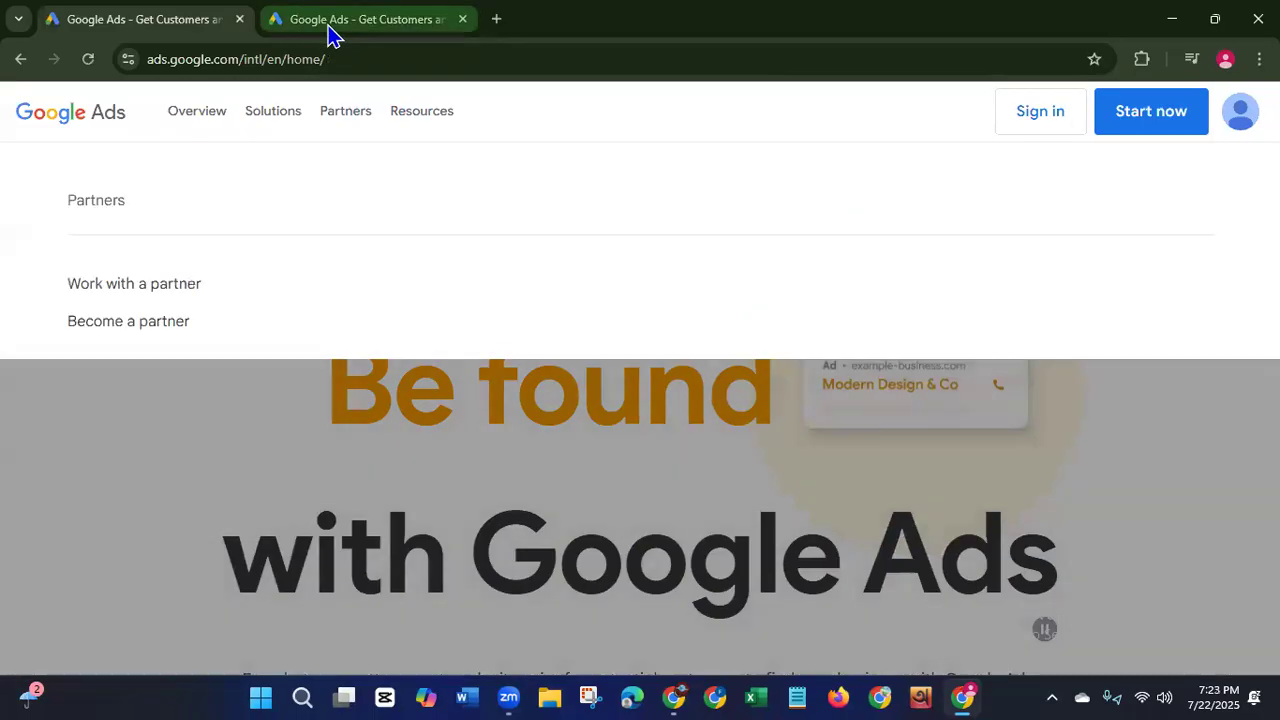
left_click(333, 34)
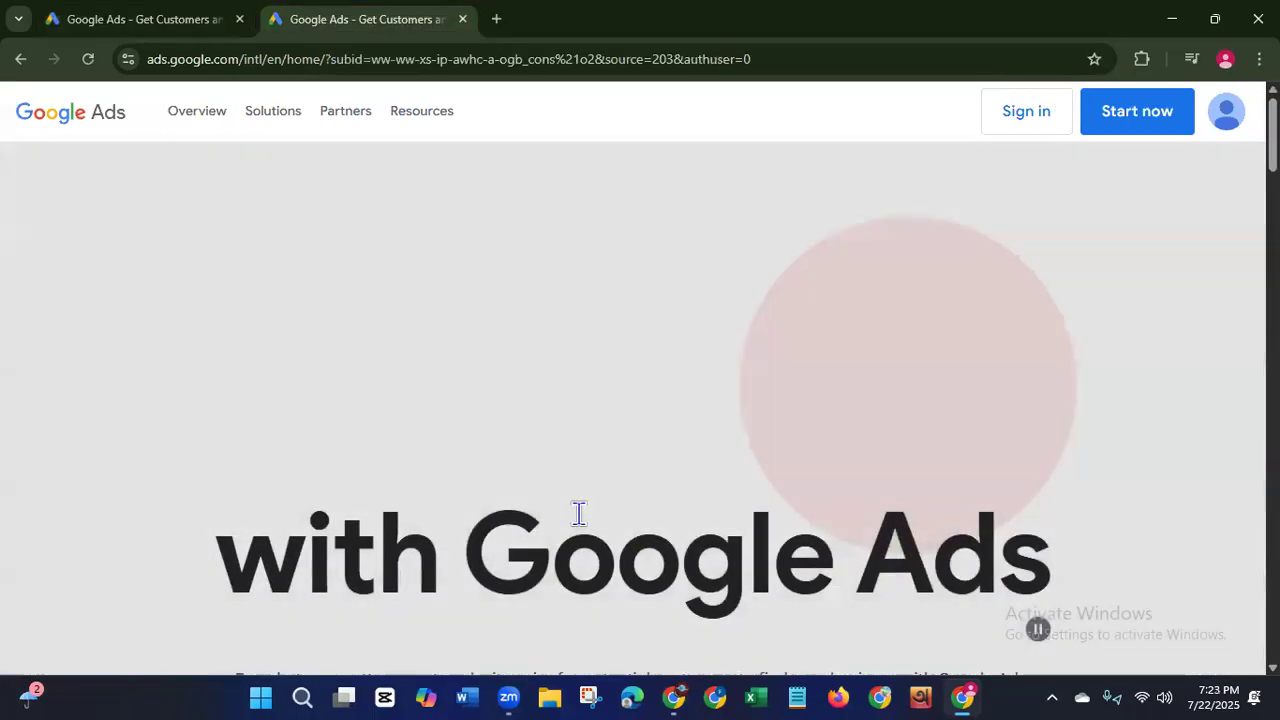
left_click(1136, 120)
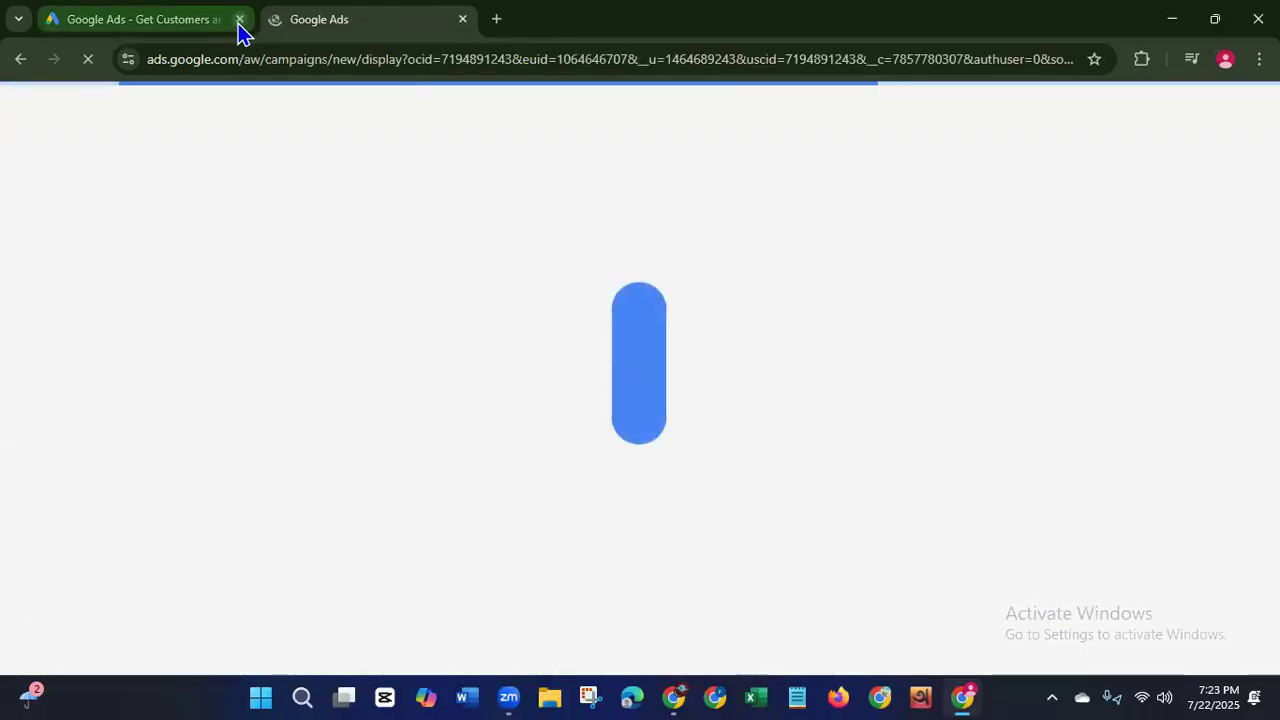
left_click(239, 20)
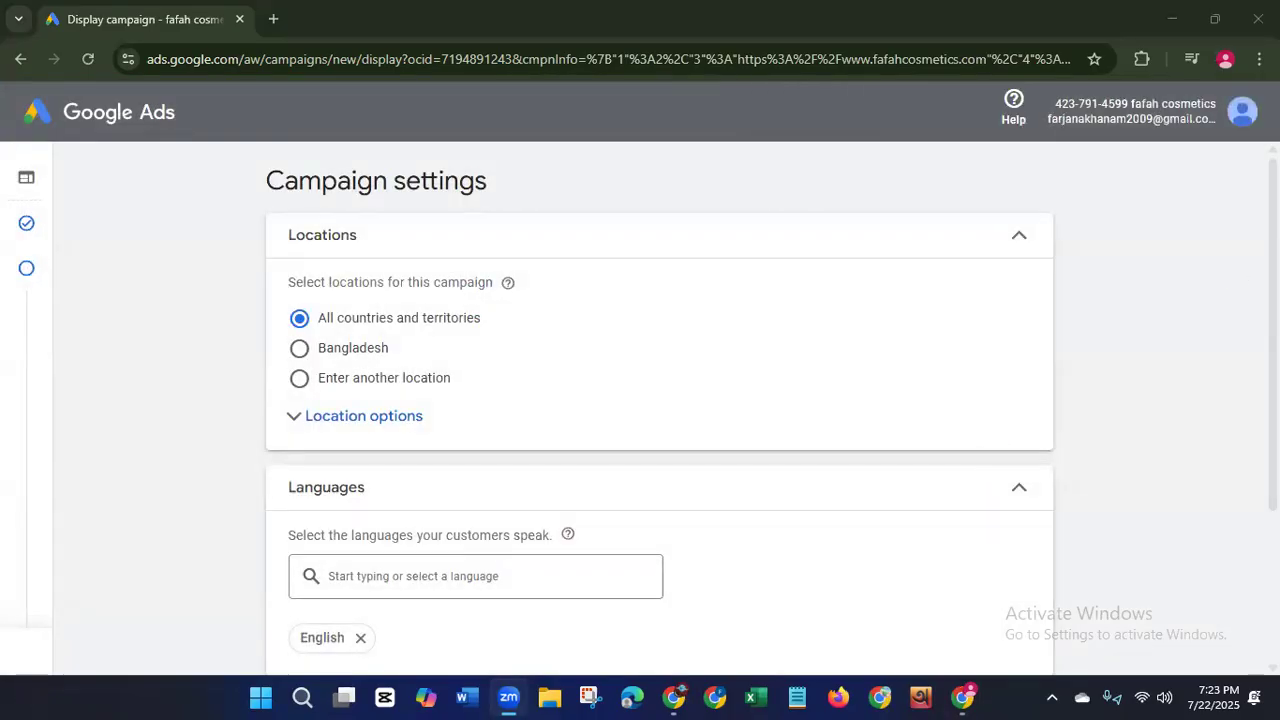
Step: Review the location and language settings, then go back from the campaign settings and discard the campaign draft
scroll(660, 400, "down", 3)
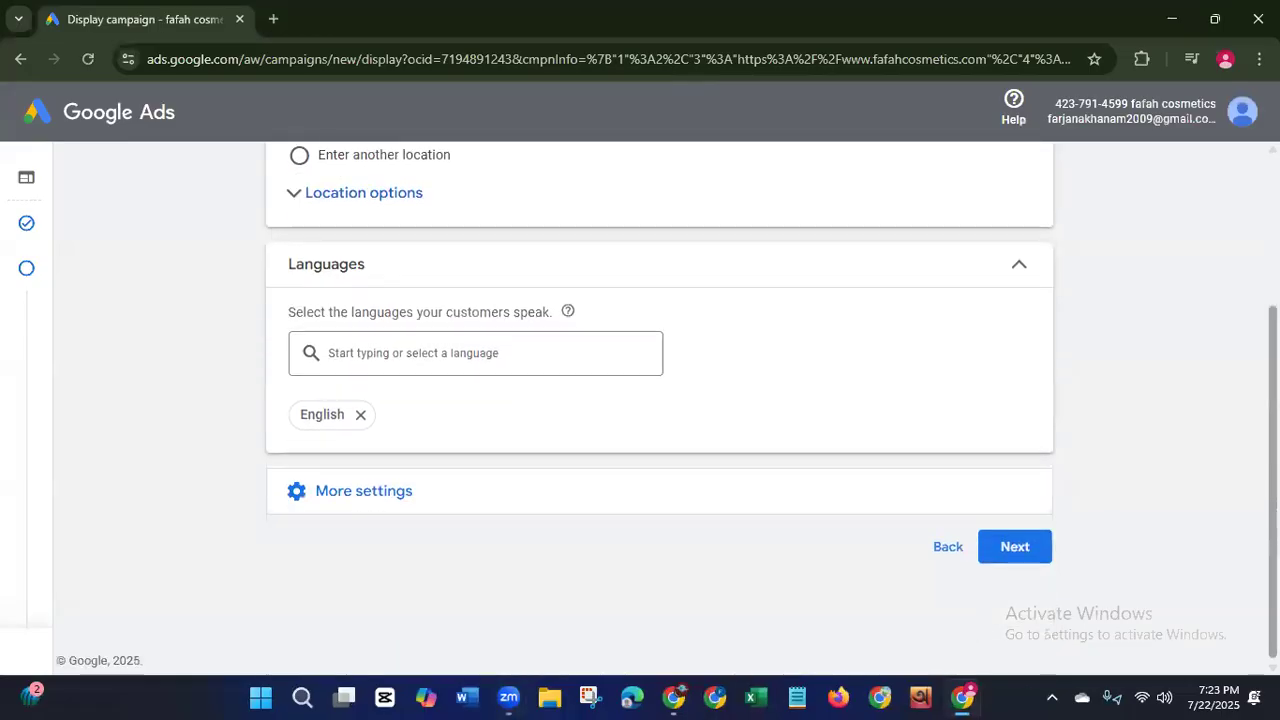
scroll(1174, 306, "up", 3)
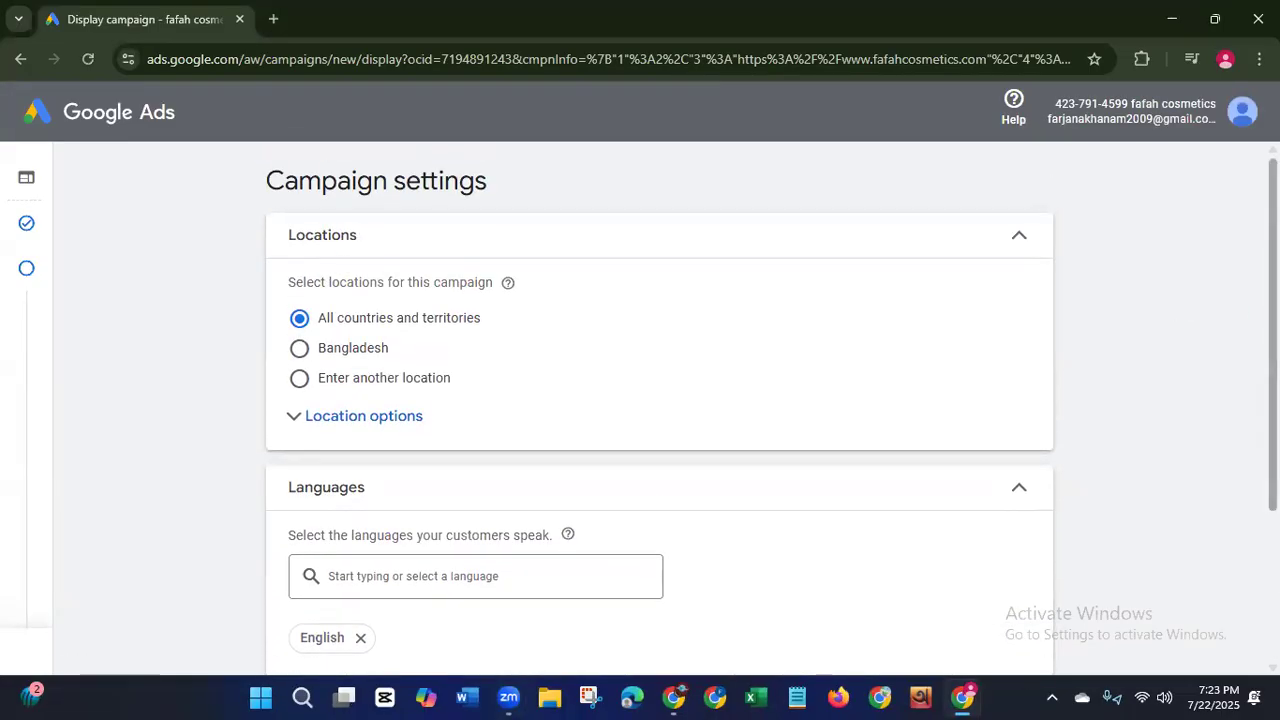
scroll(660, 400, "down", 3)
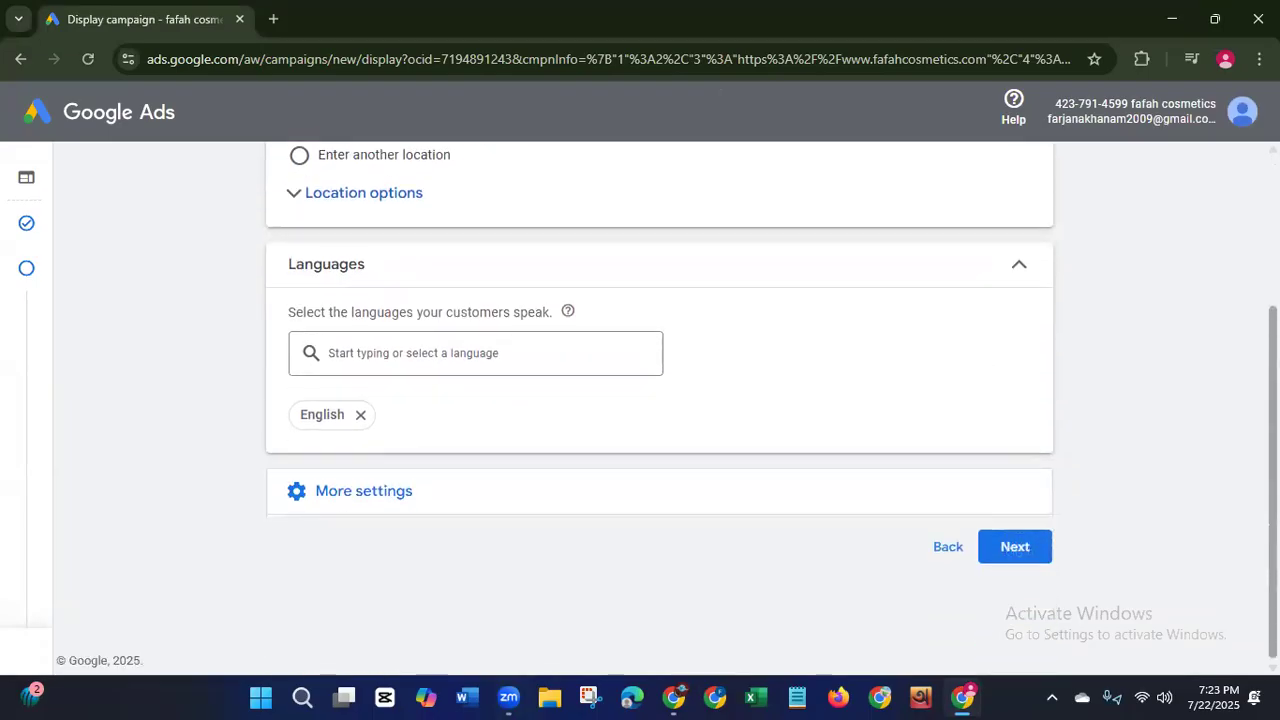
left_click(954, 552)
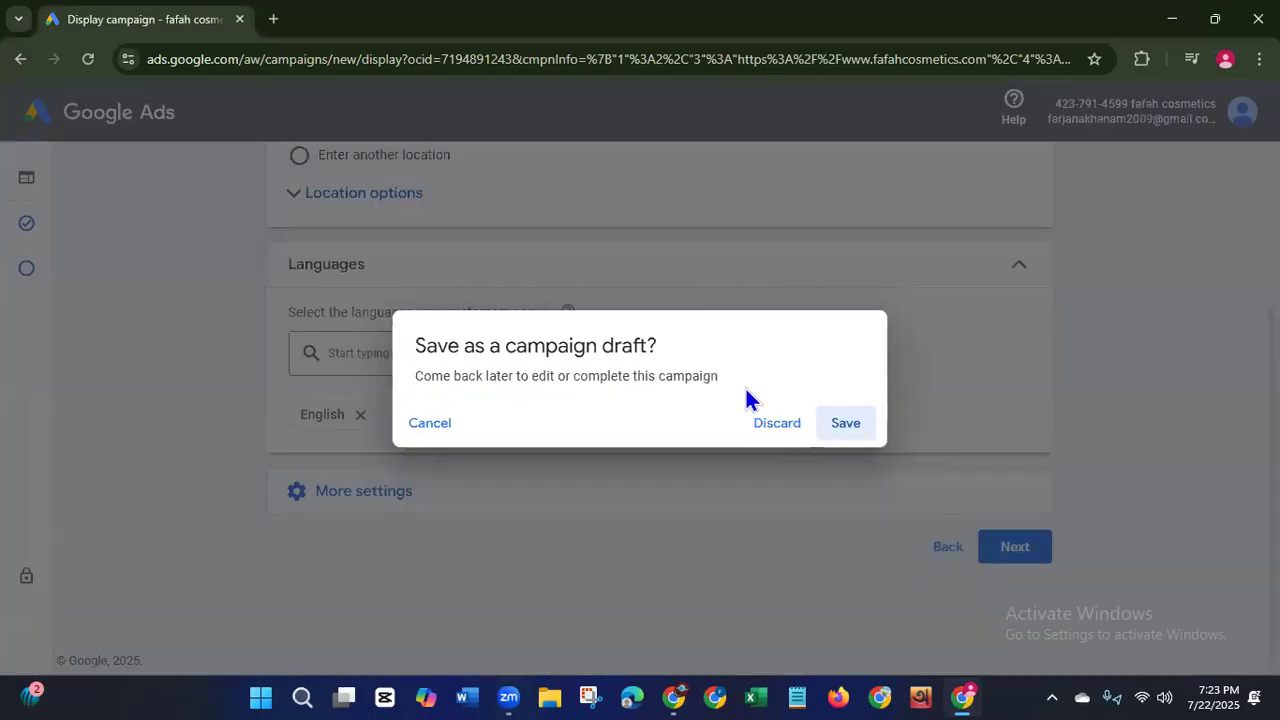
left_click(761, 422)
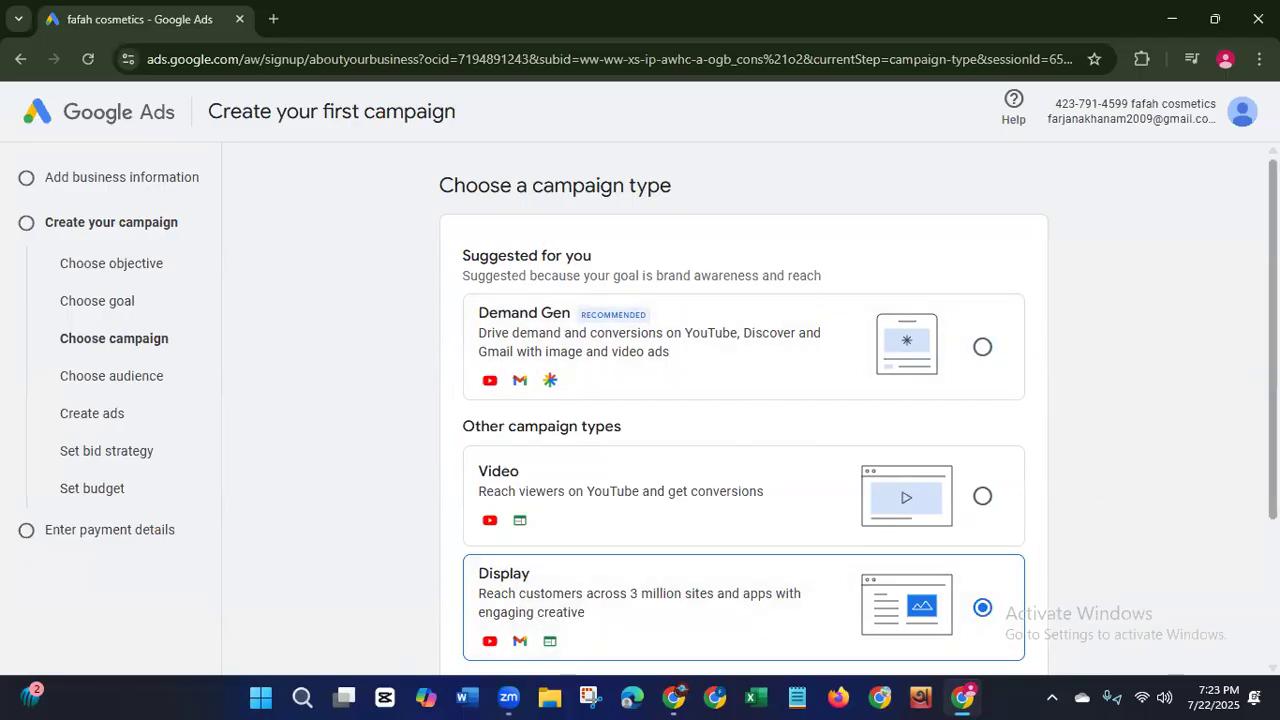
Step: Show all available campaign types, keep Display as the type, and continue to the campaign settings
scroll(740, 400, "down", 2)
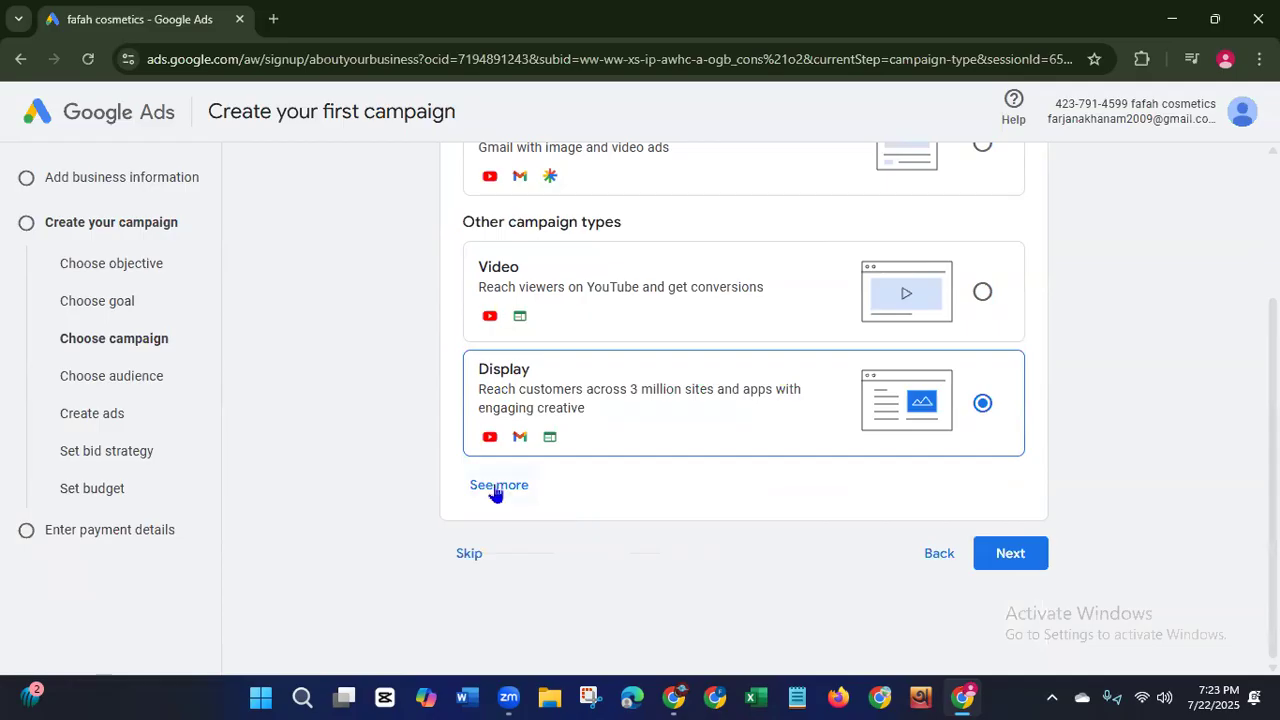
left_click(496, 486)
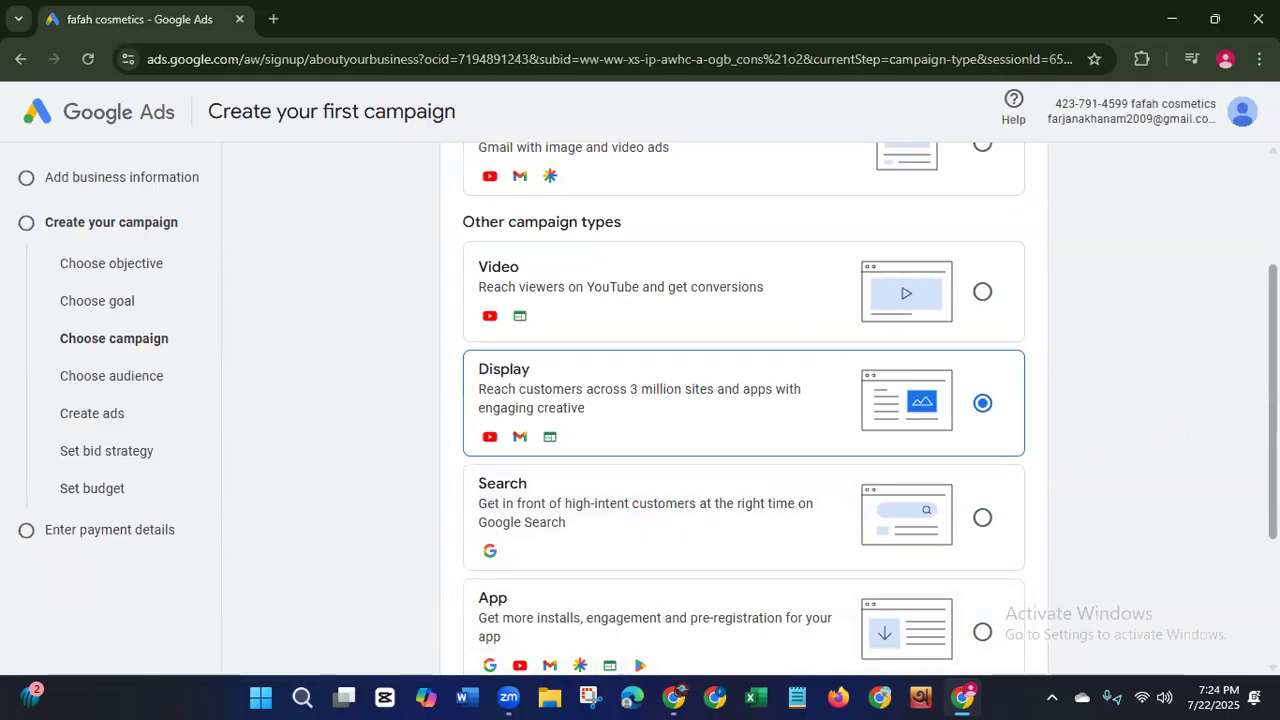
scroll(1148, 413, "up", 2)
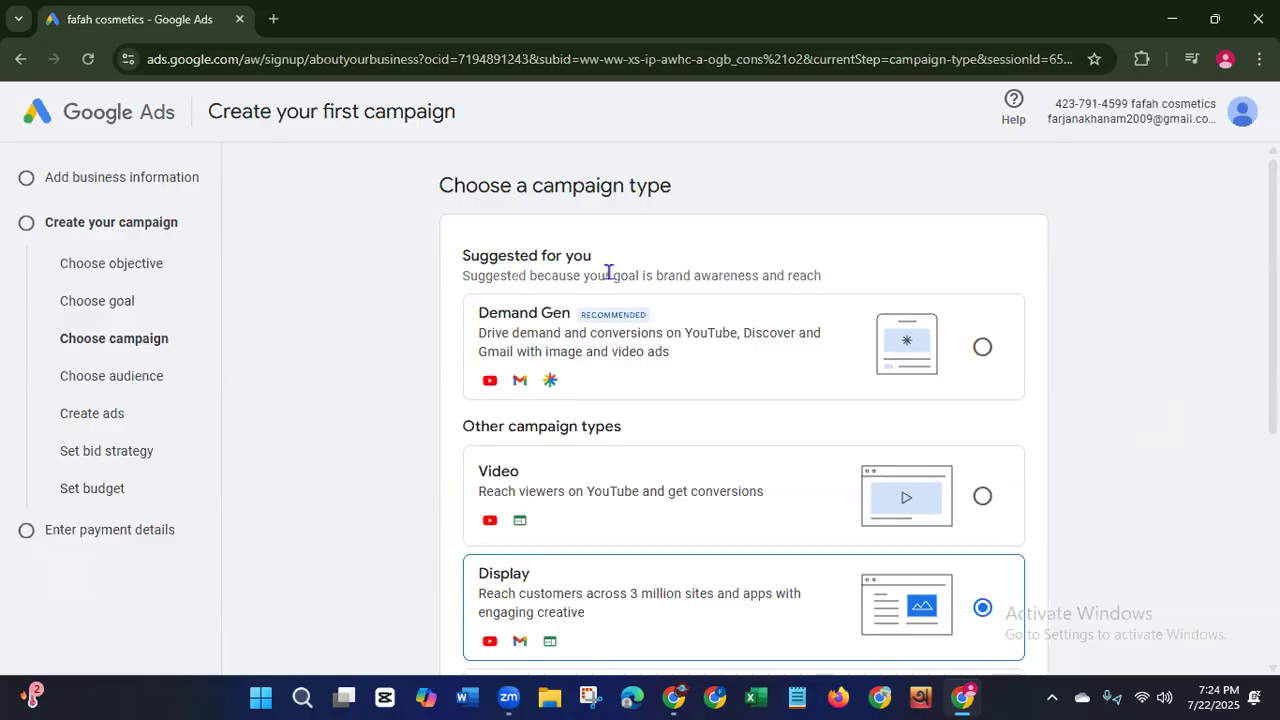
scroll(744, 400, "down", 4)
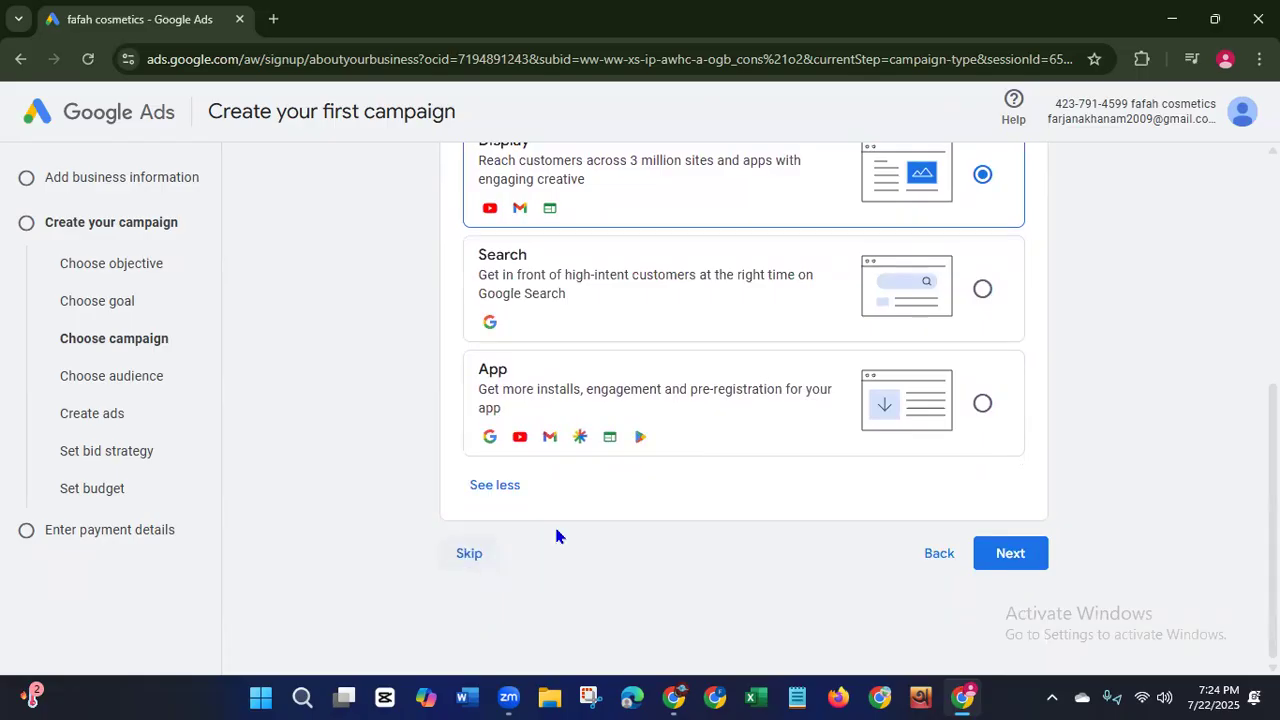
left_click(1024, 565)
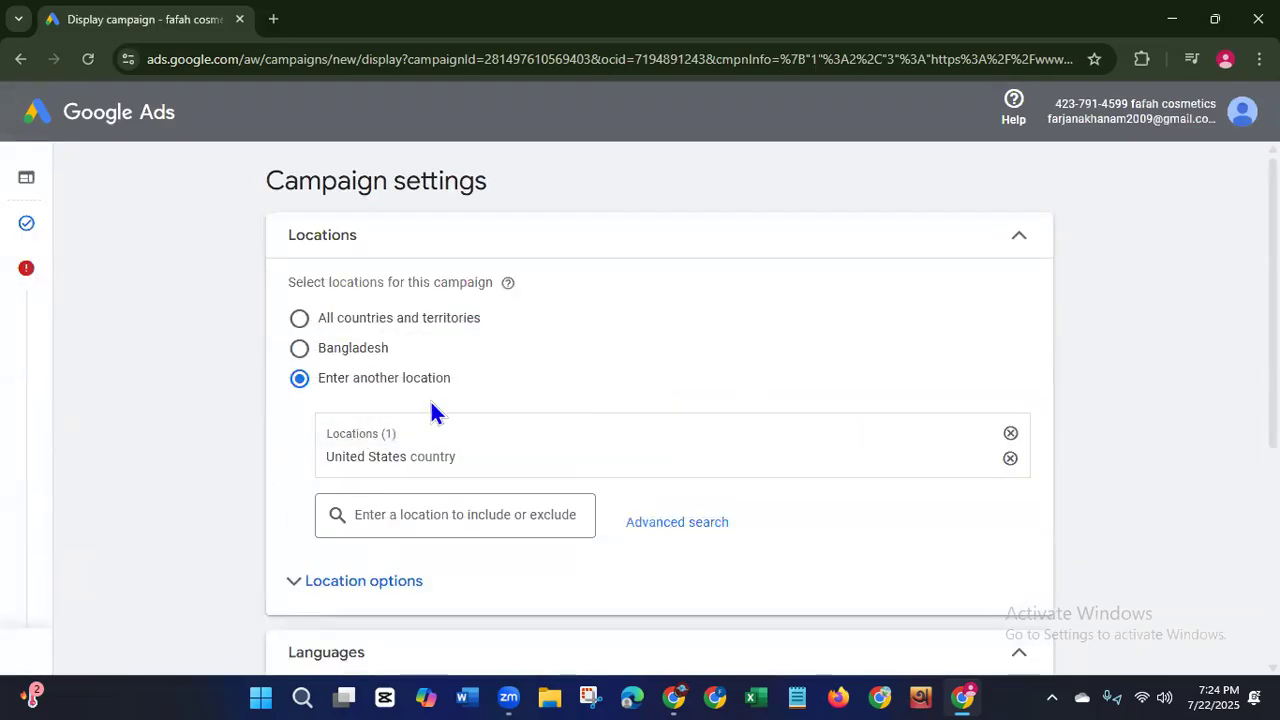
Step: Remove United States from the campaign's targeted locations
left_click_drag(262, 185, 482, 210)
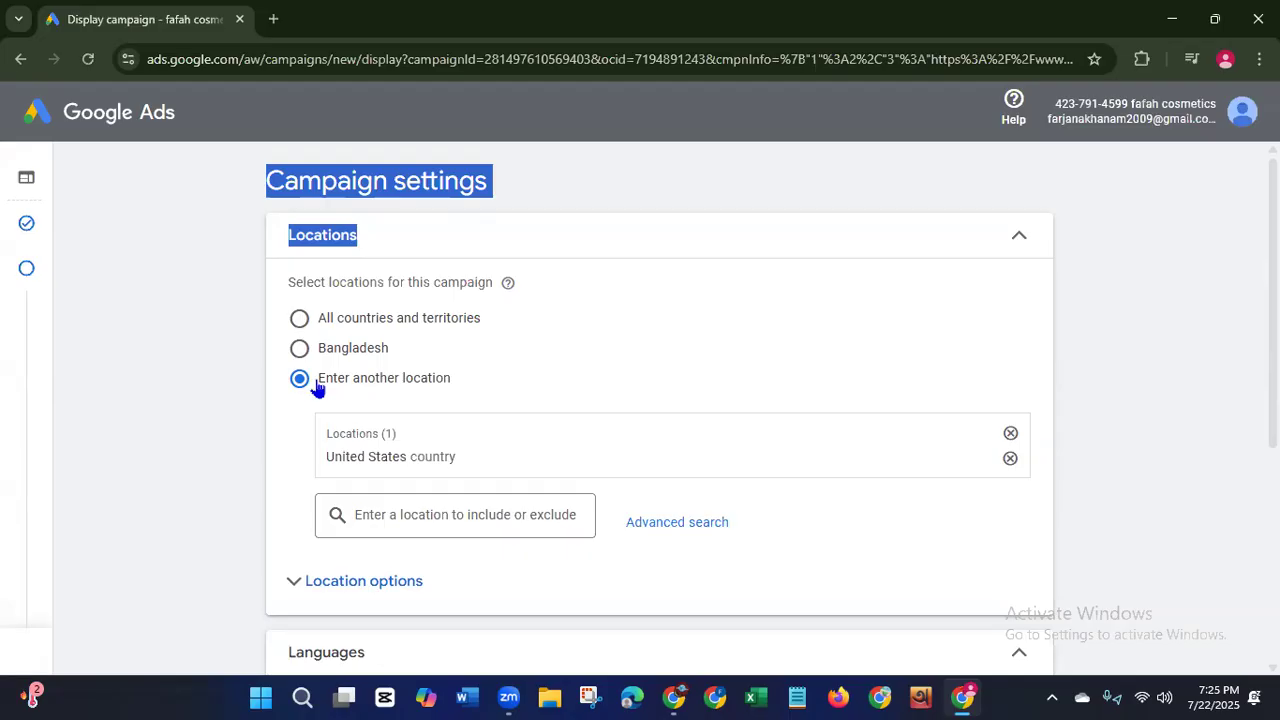
left_click(1010, 458)
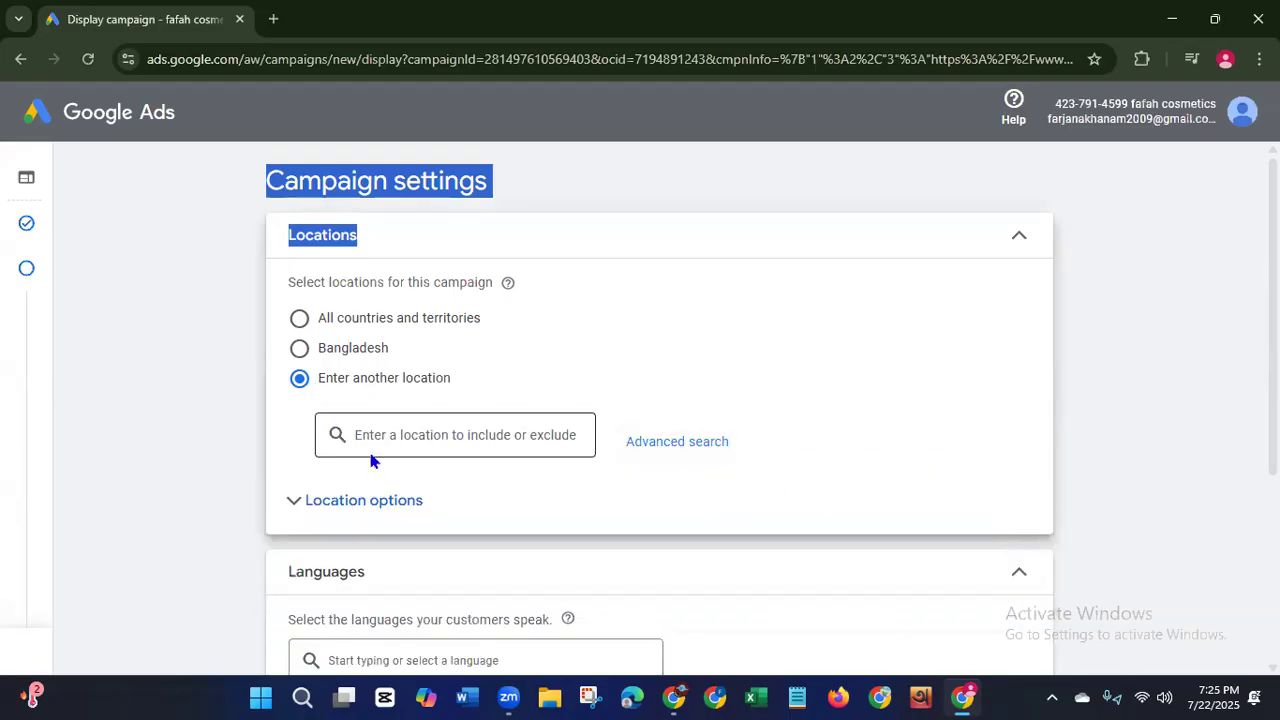
Step: Enter USA as another location to search for, and expand the location options
scroll(1226, 395, "down", 2)
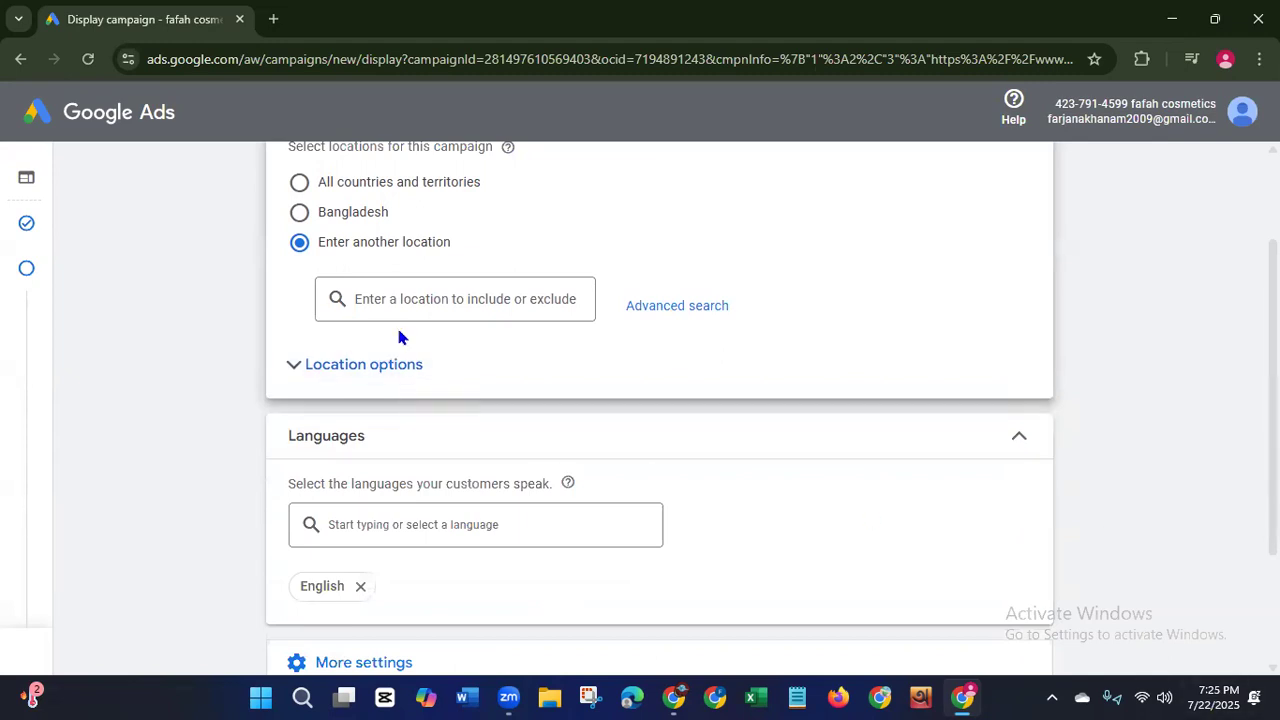
left_click(441, 298)
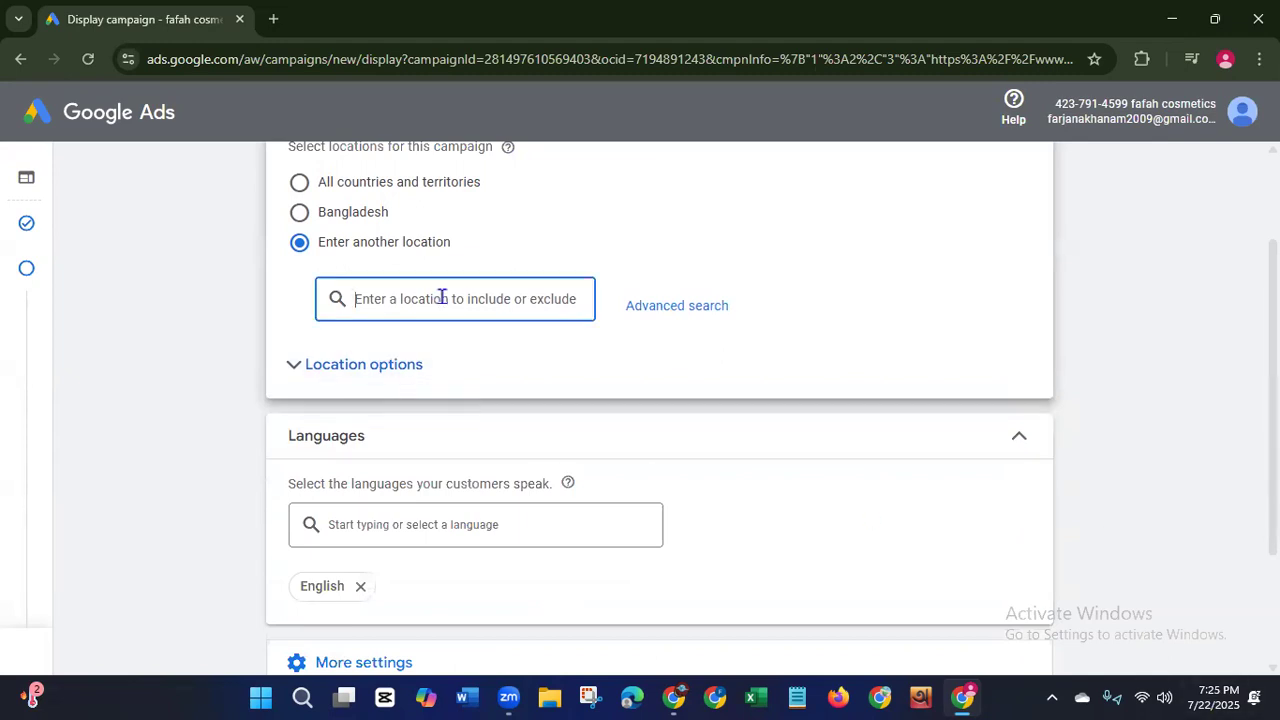
type("USA")
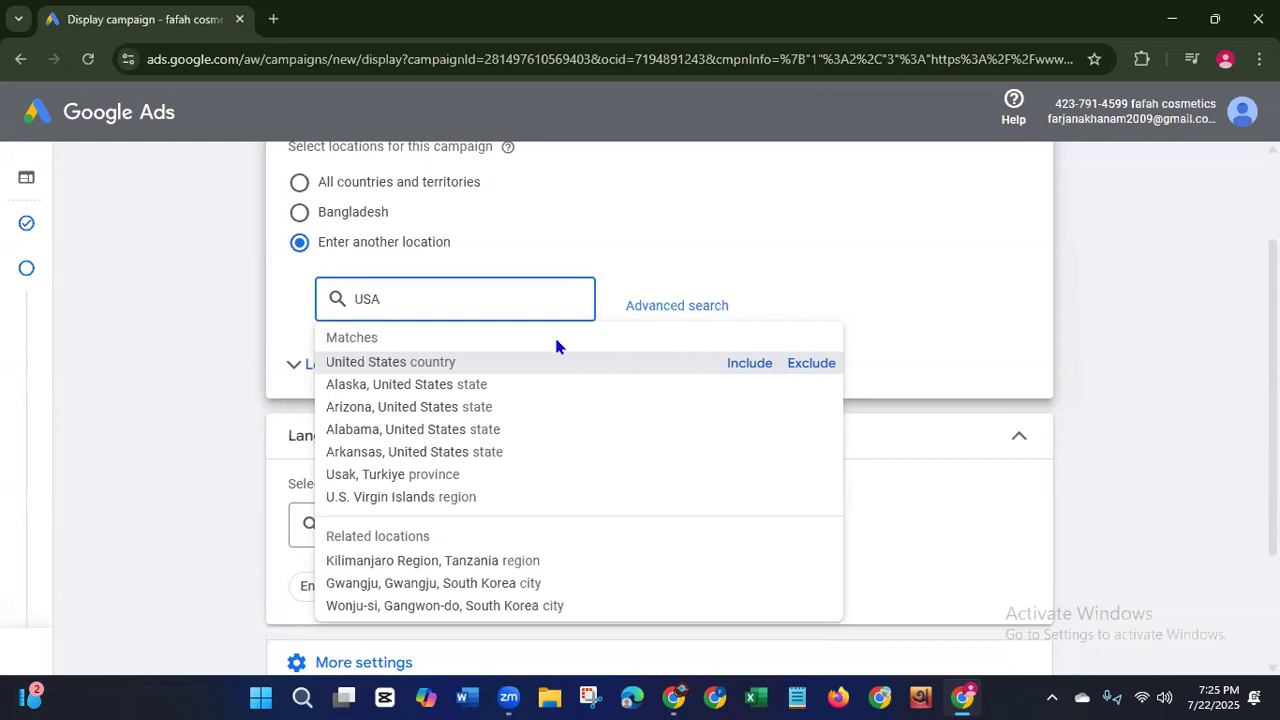
left_click(449, 297)
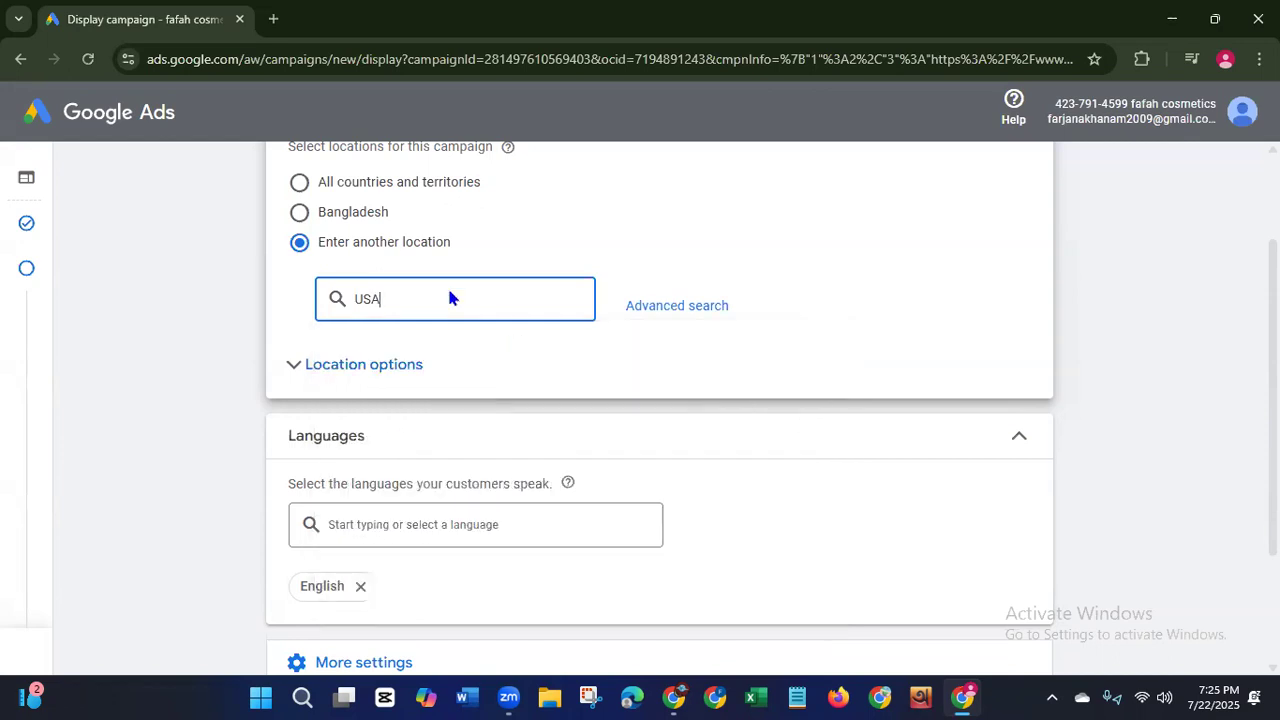
left_click(370, 375)
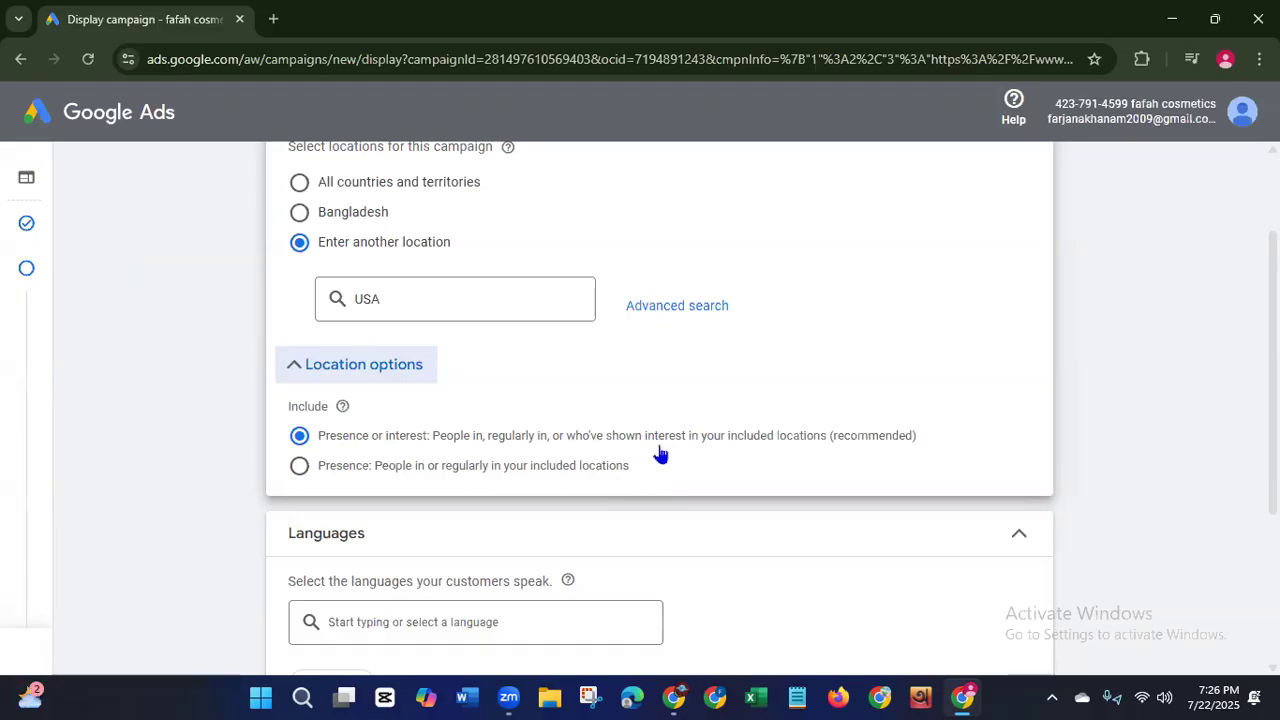
Step: Review the presence or interest targeting option and collapse the location options
left_click_drag(643, 436, 697, 440)
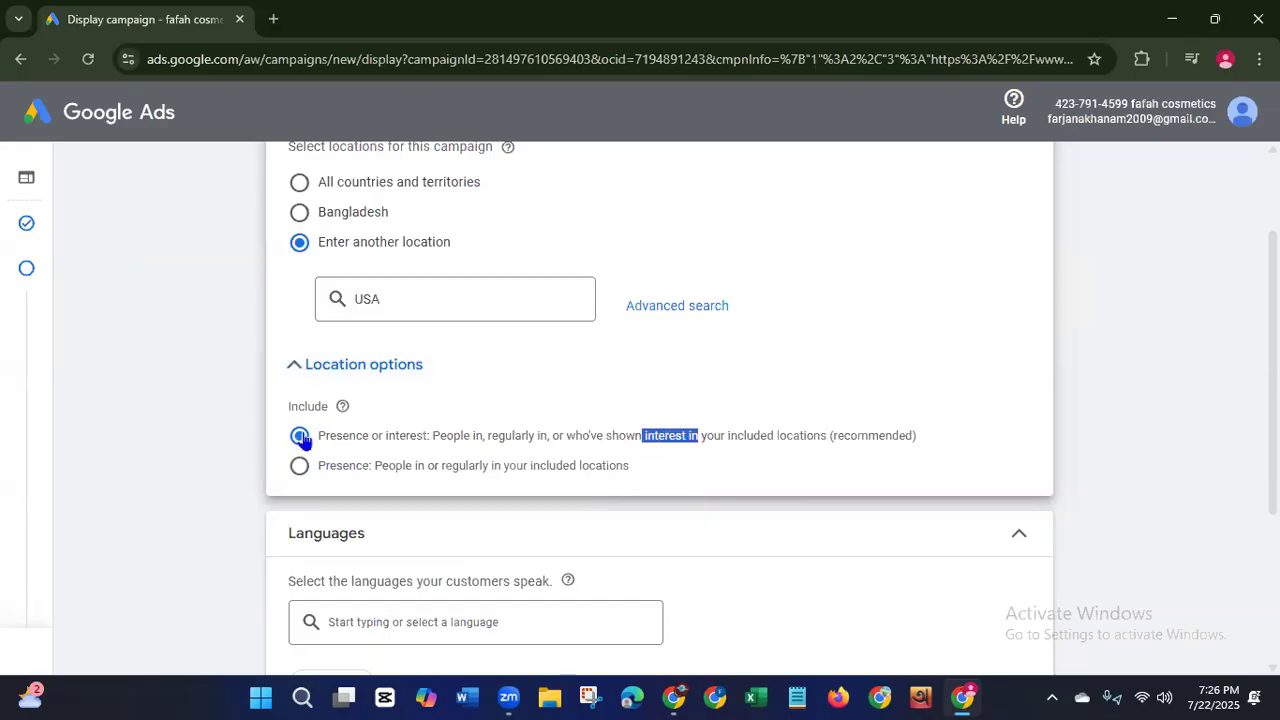
left_click(297, 367)
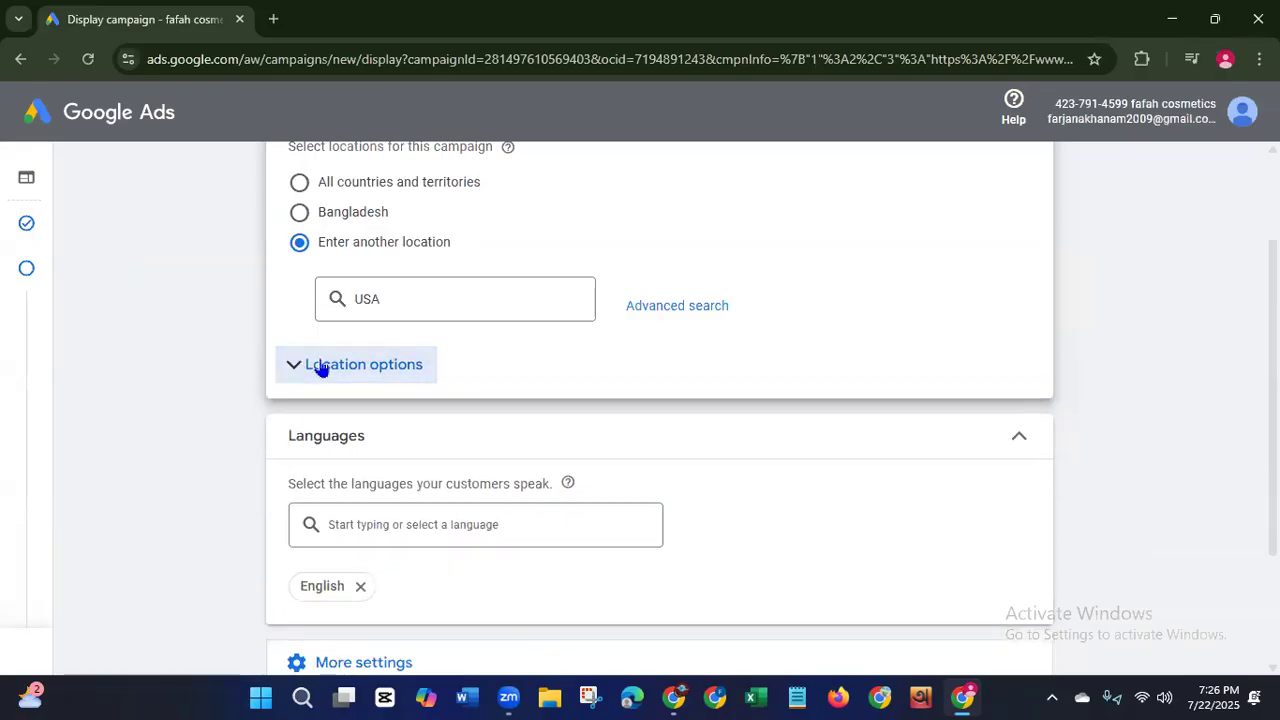
Step: Look through the available campaign languages, keep English selected, and collapse the Languages section
scroll(866, 460, "down", 2)
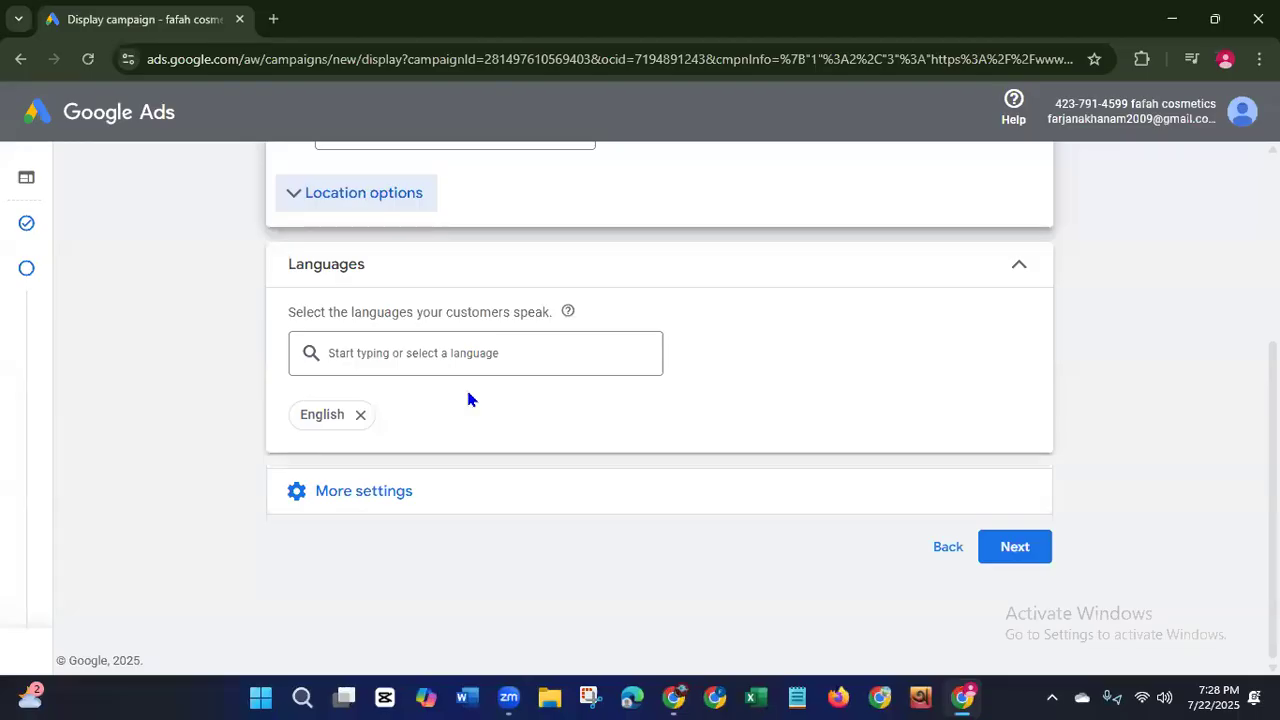
left_click(406, 352)
scroll(408, 362, "down", 3)
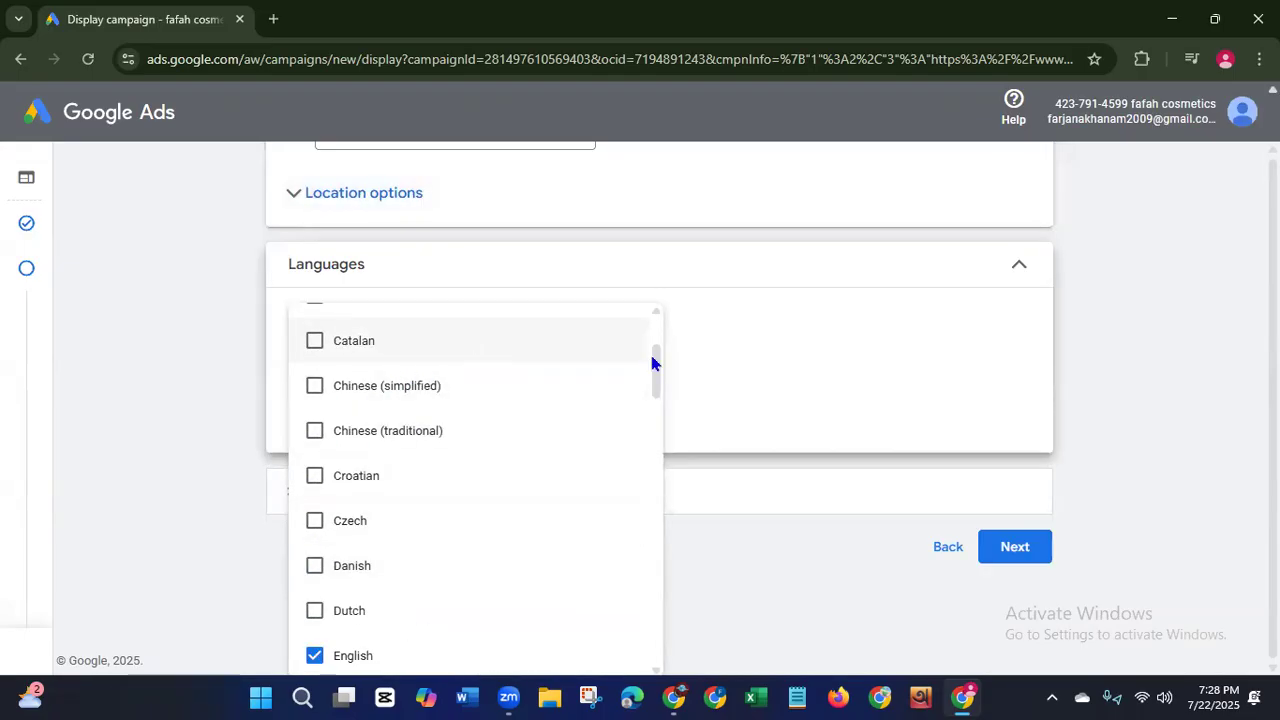
left_click_drag(657, 363, 651, 586)
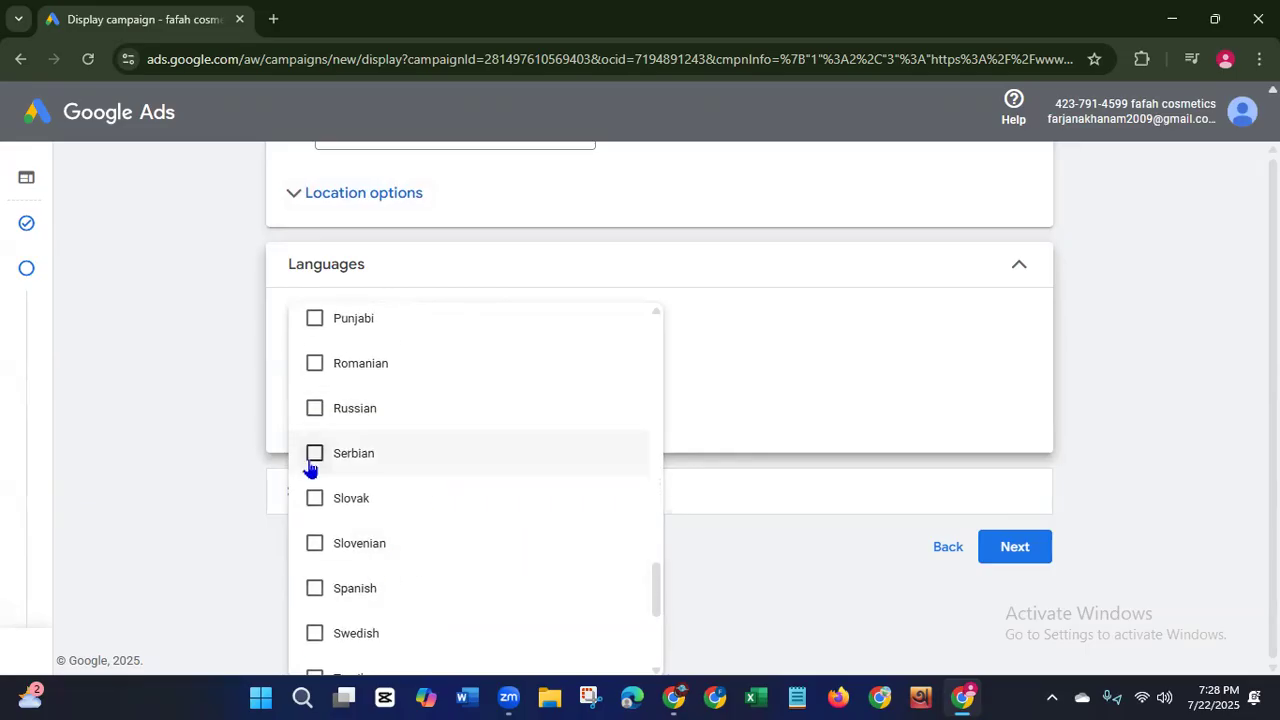
left_click(697, 380)
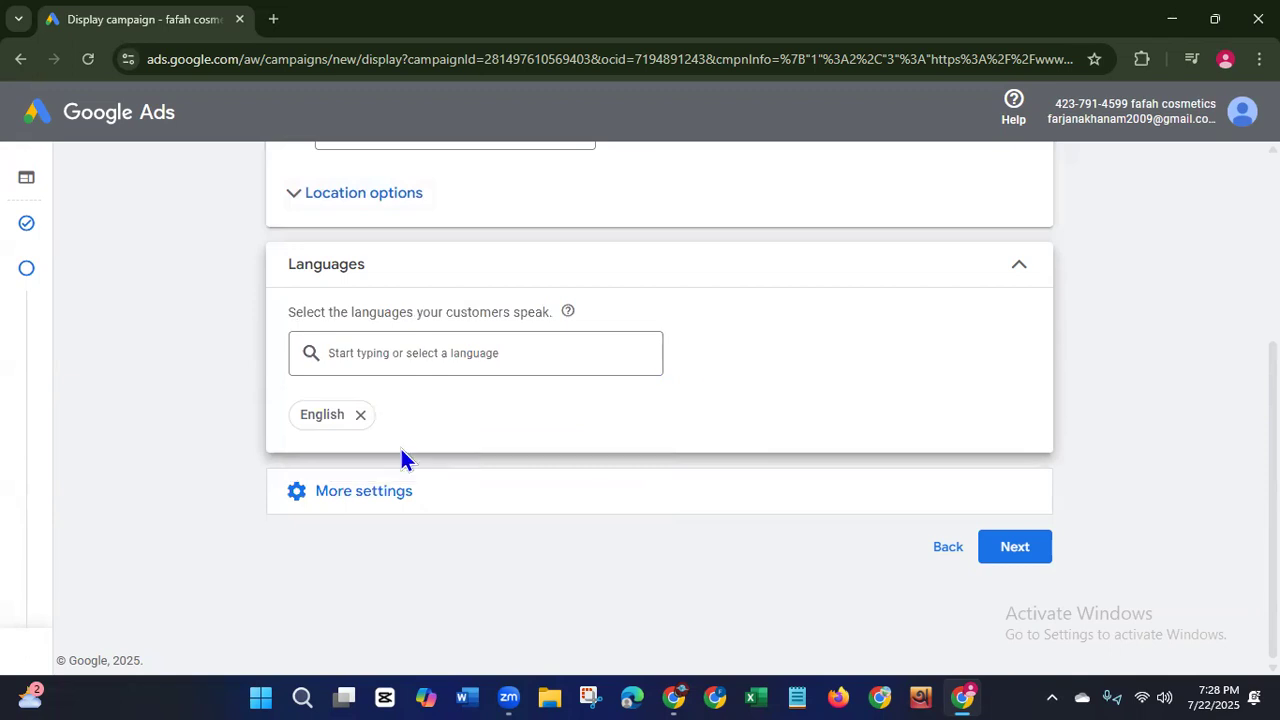
left_click(1021, 275)
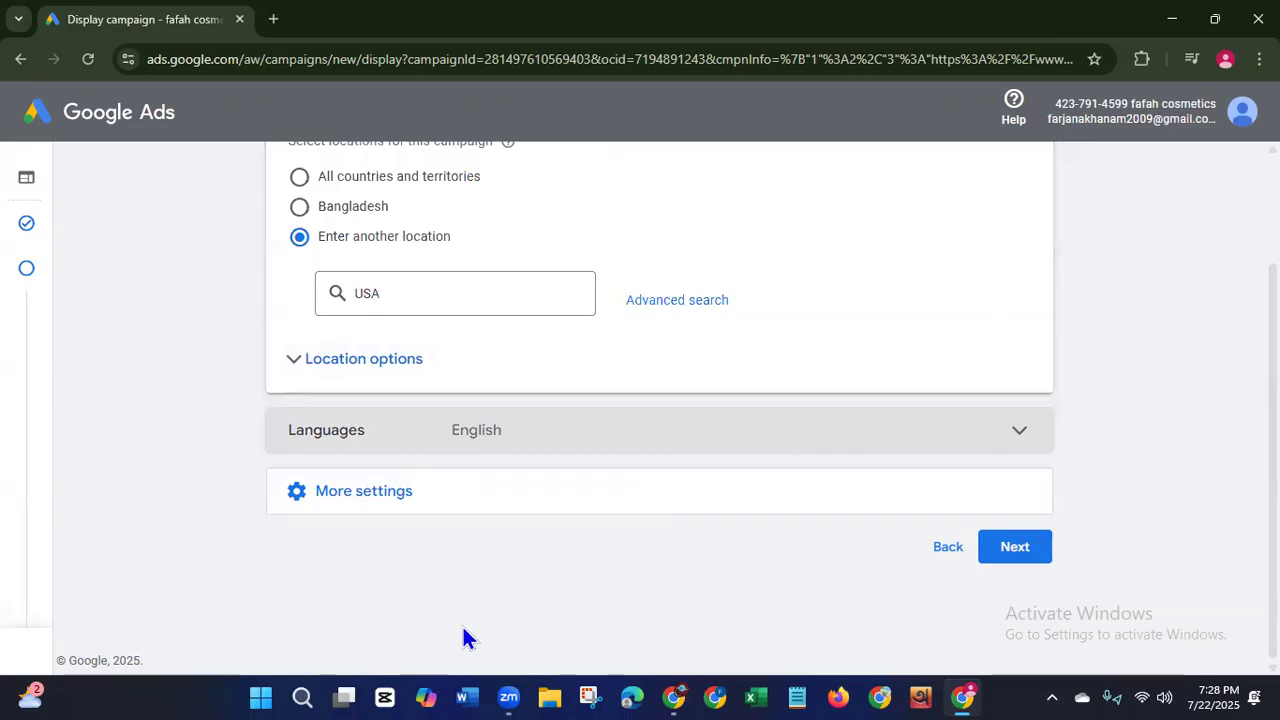
Step: Show the additional campaign settings and review the ad rotation options, keeping the preference for best performing ads
left_click(389, 504)
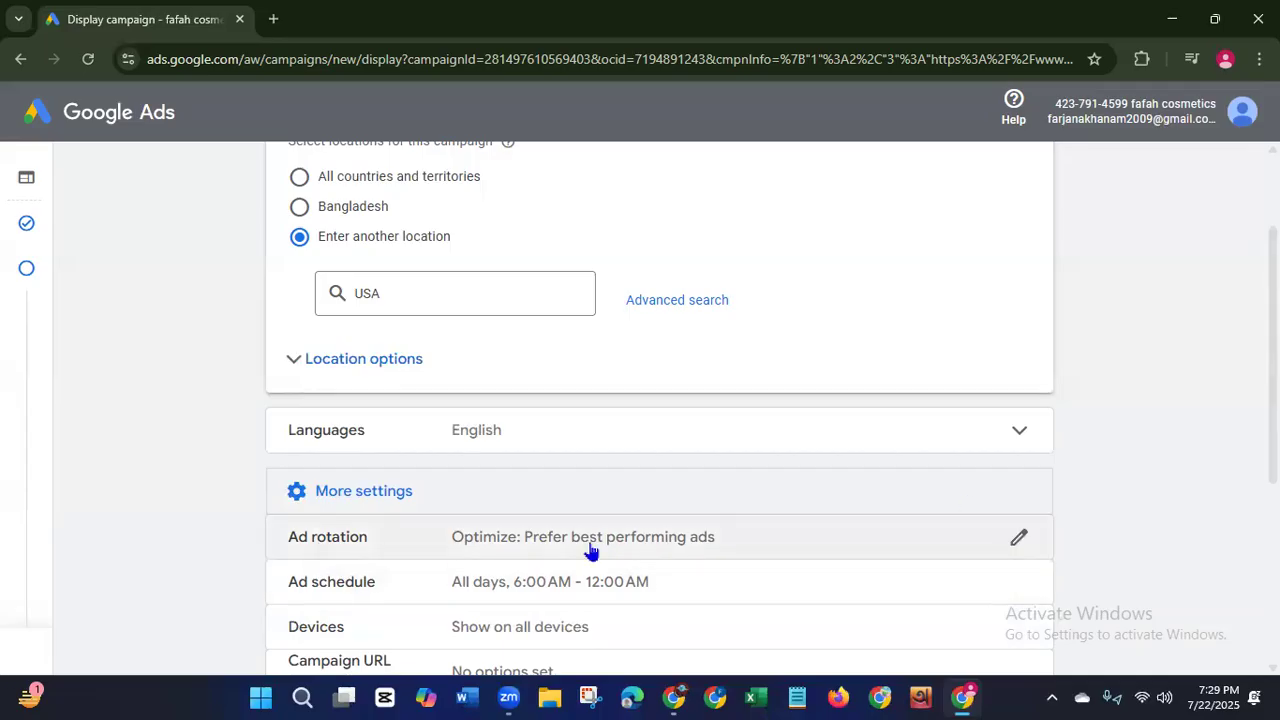
scroll(660, 400, "down", 1)
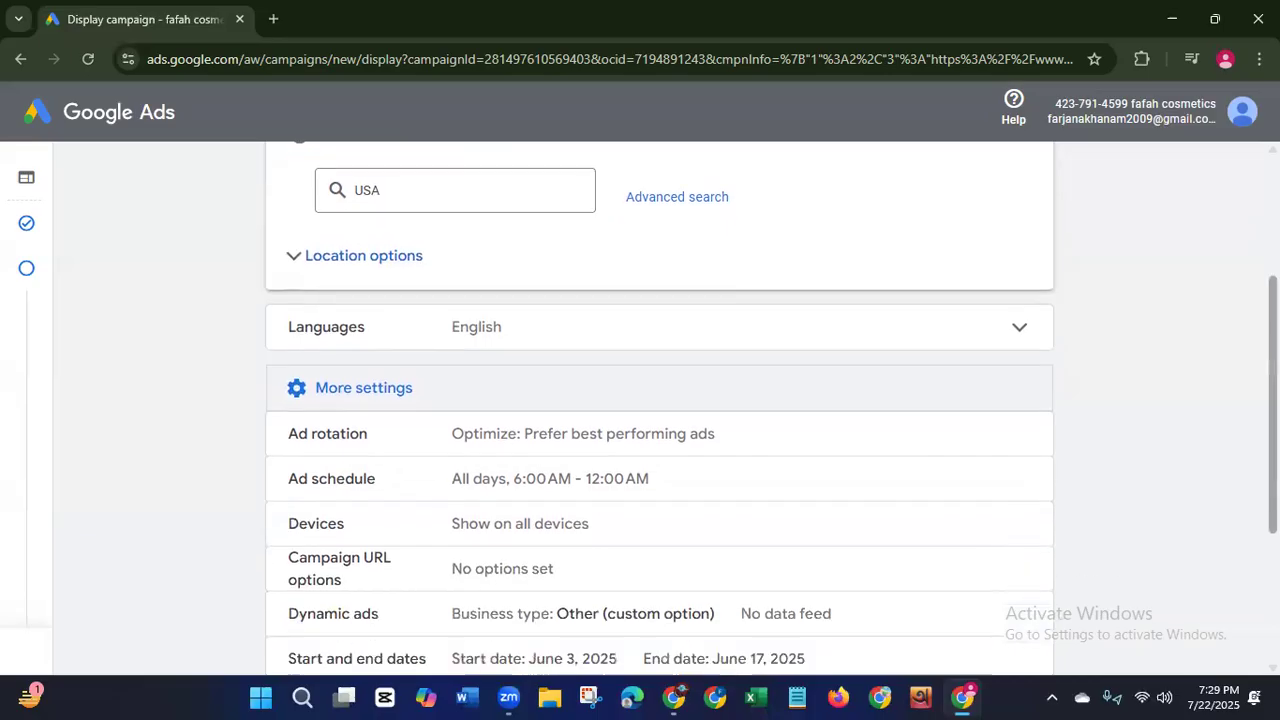
scroll(660, 400, "down", 2)
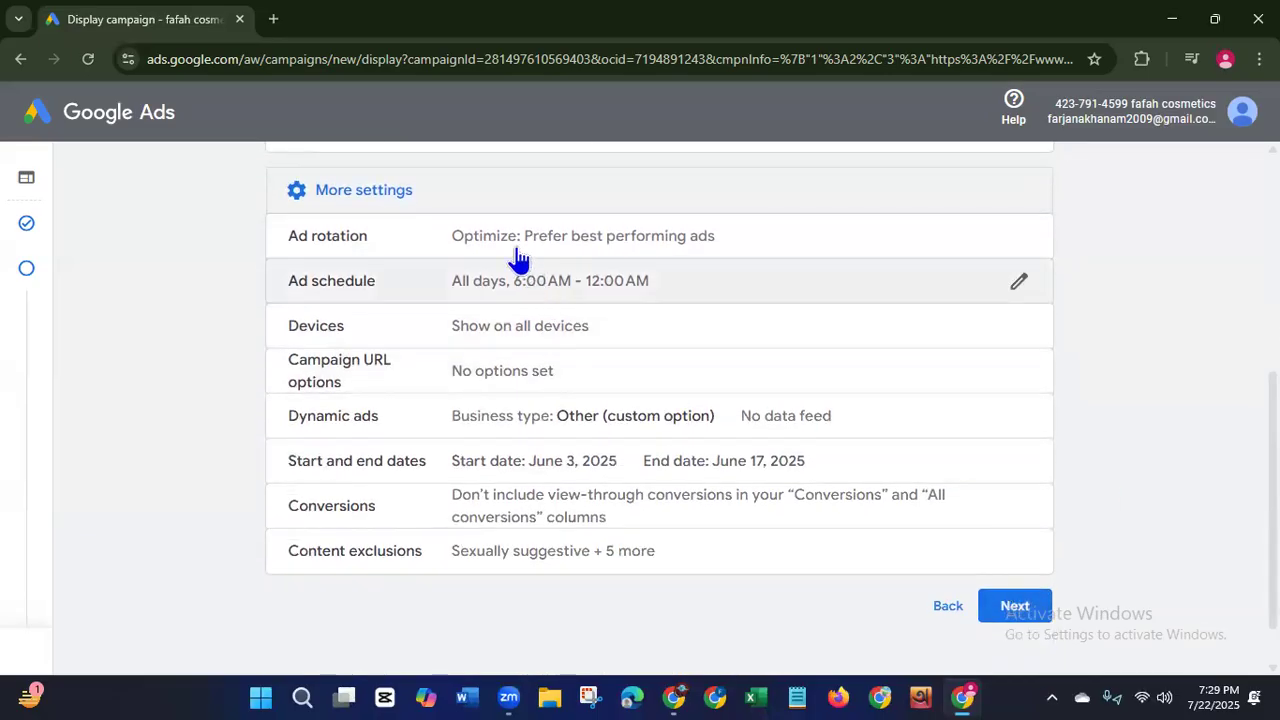
left_click(695, 250)
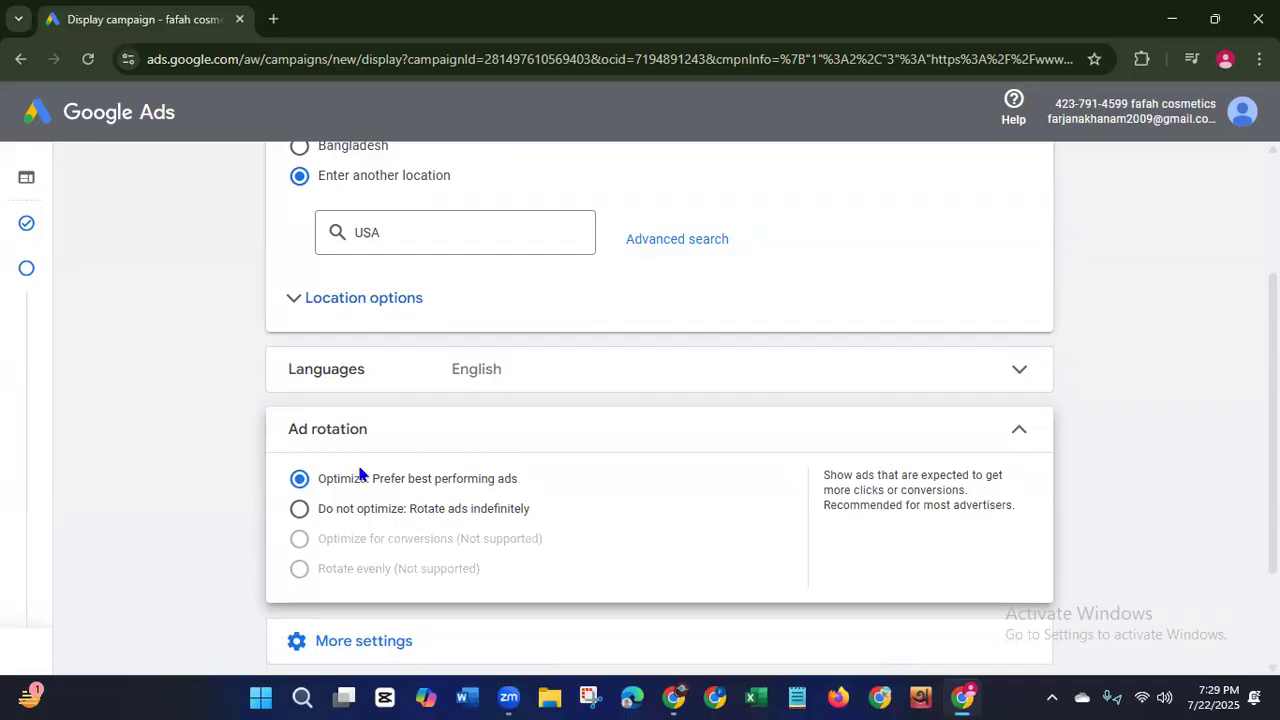
left_click(1020, 438)
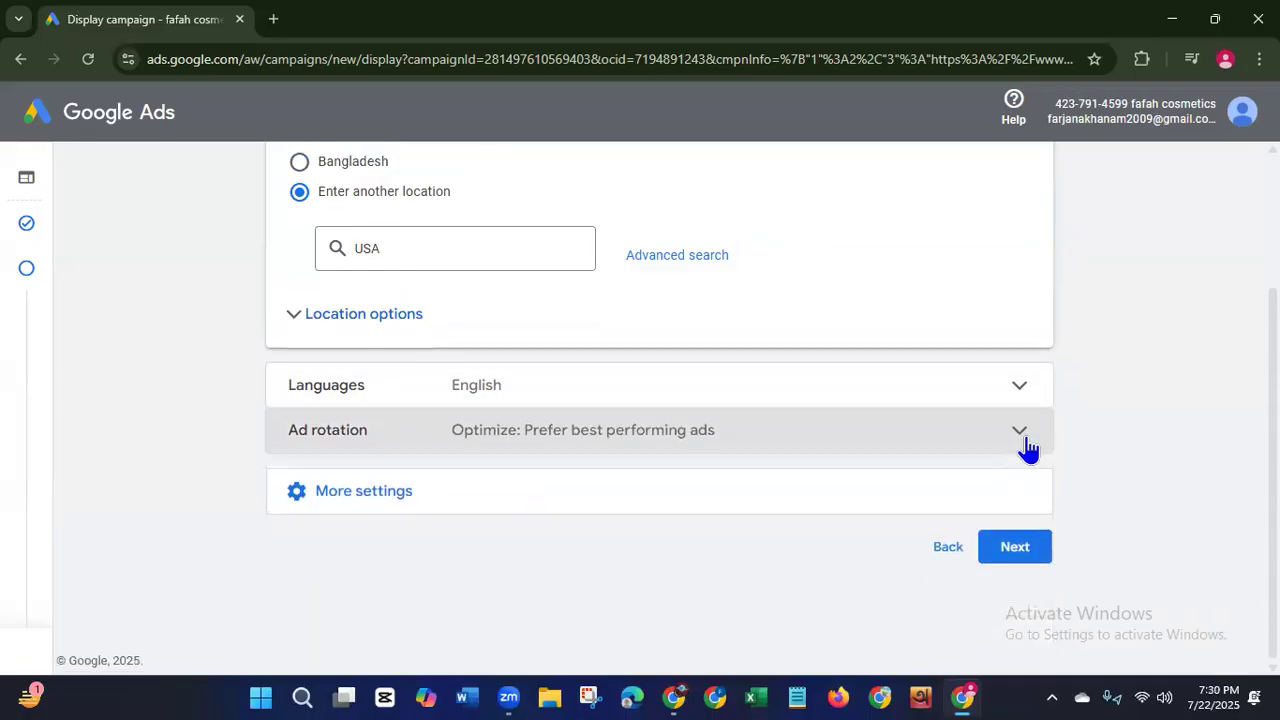
Step: Open the campaign's ad schedule for editing and select All days as its days
left_click(345, 500)
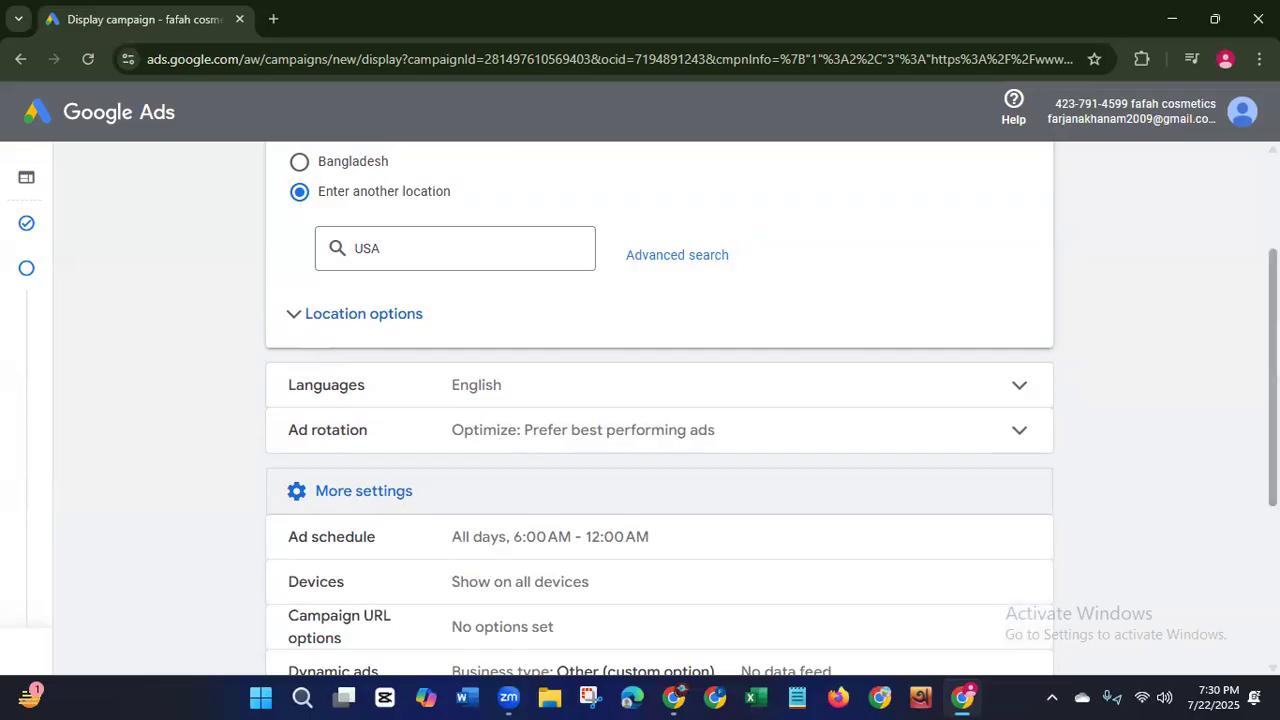
scroll(1260, 450, "down", 3)
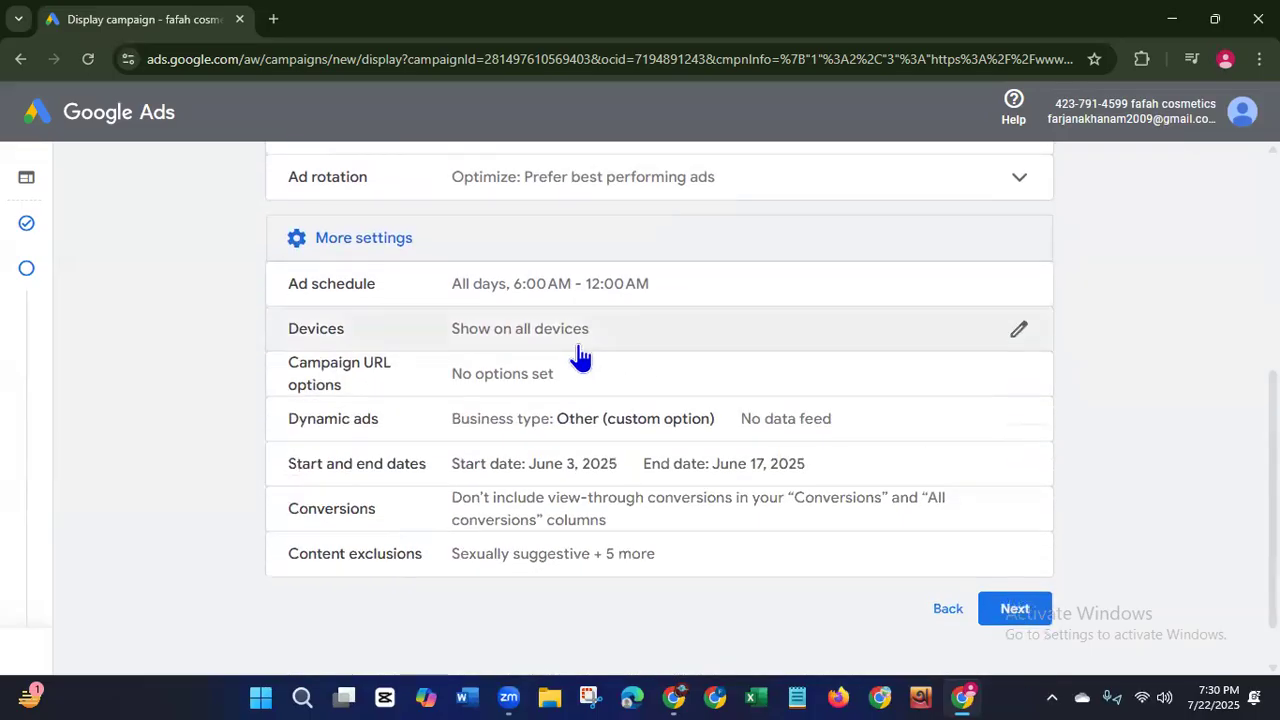
left_click(555, 290)
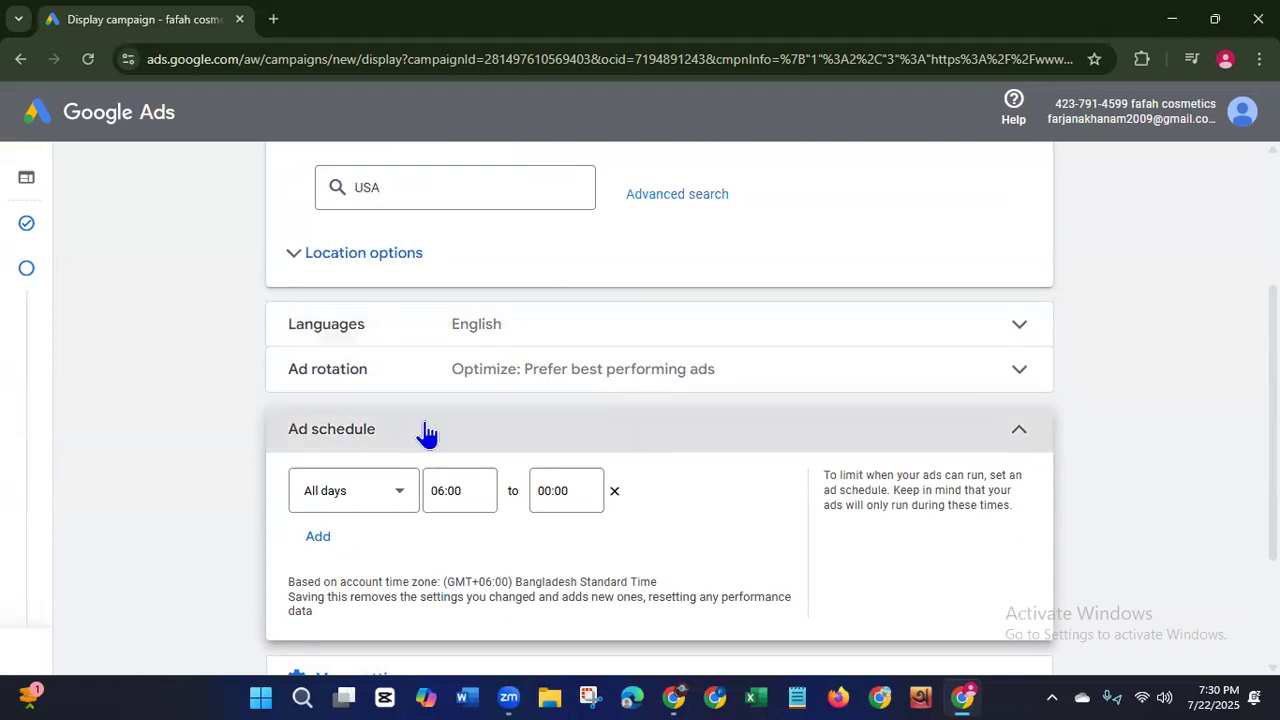
left_click(400, 495)
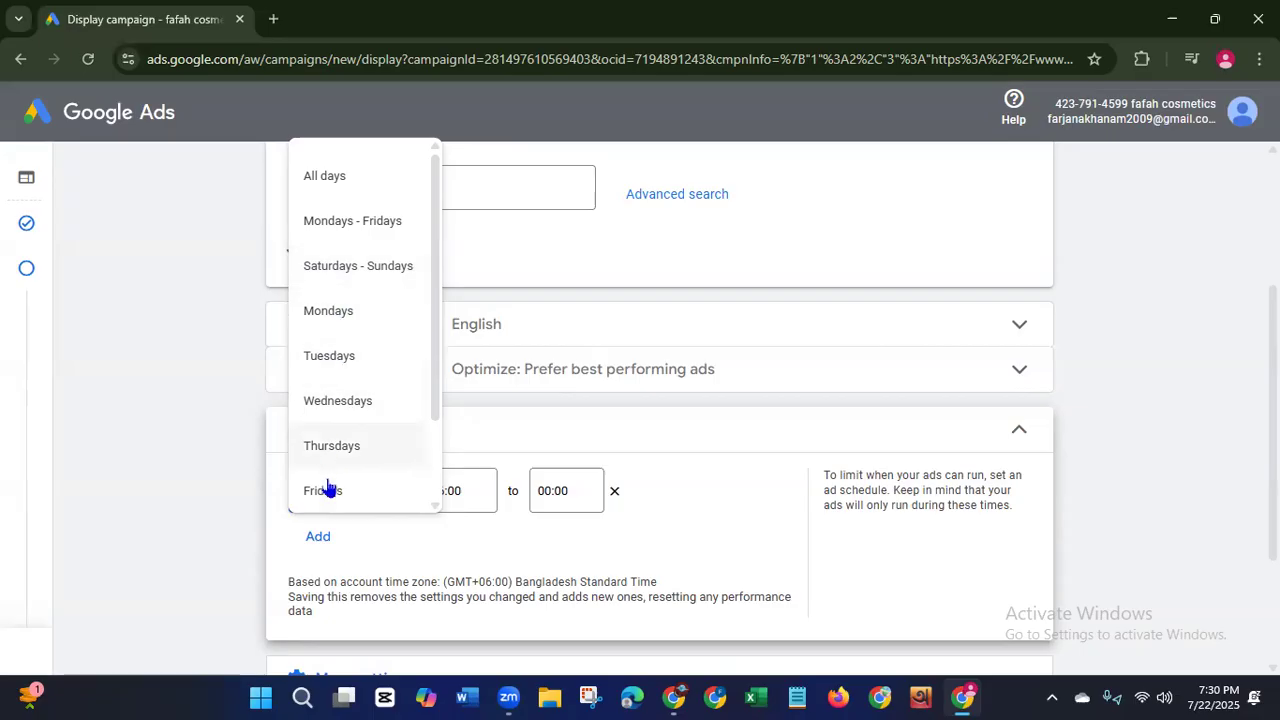
left_click_drag(435, 378, 428, 343)
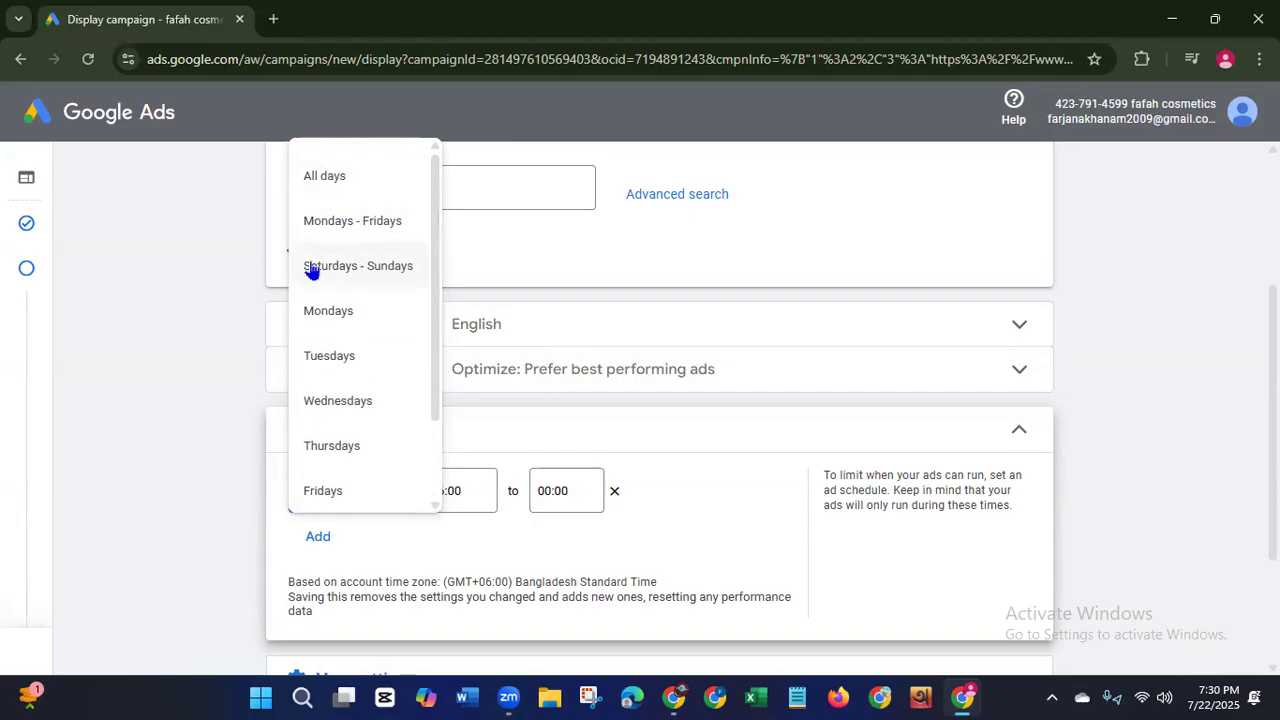
left_click(318, 186)
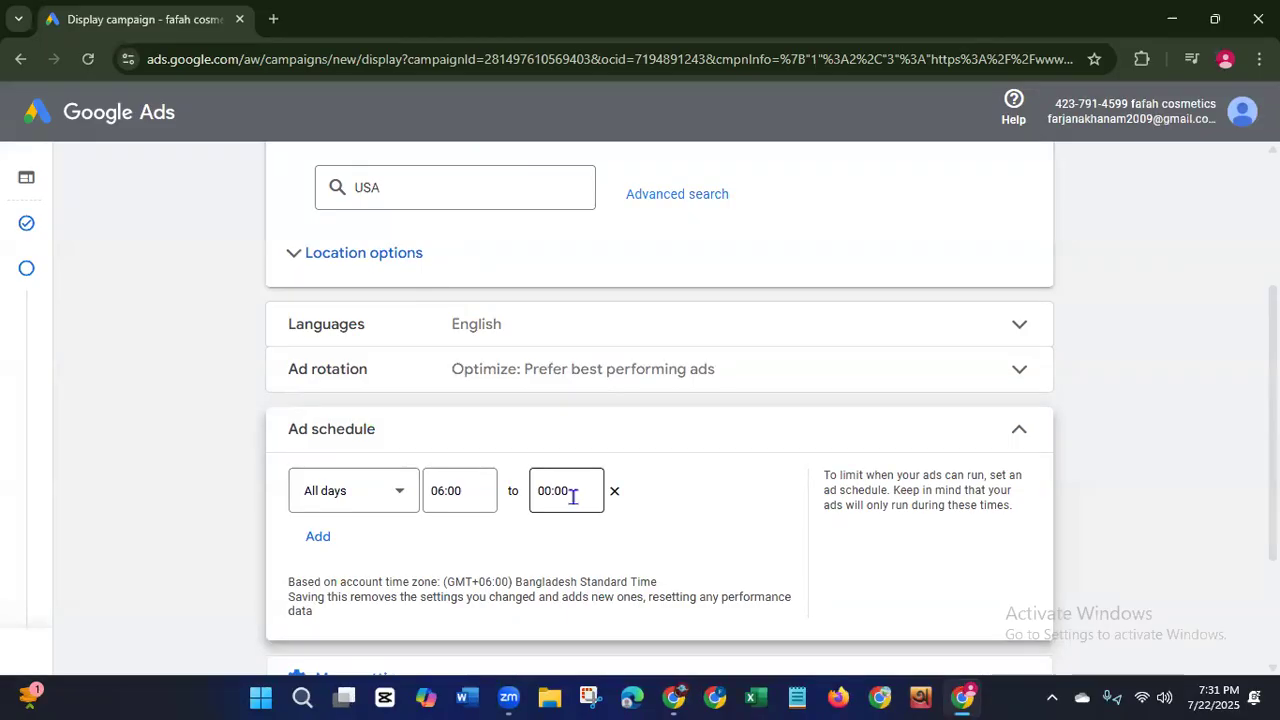
Step: Set the ad schedule's start time to 07:00 and keep 00:00 as its end time
left_click(446, 490)
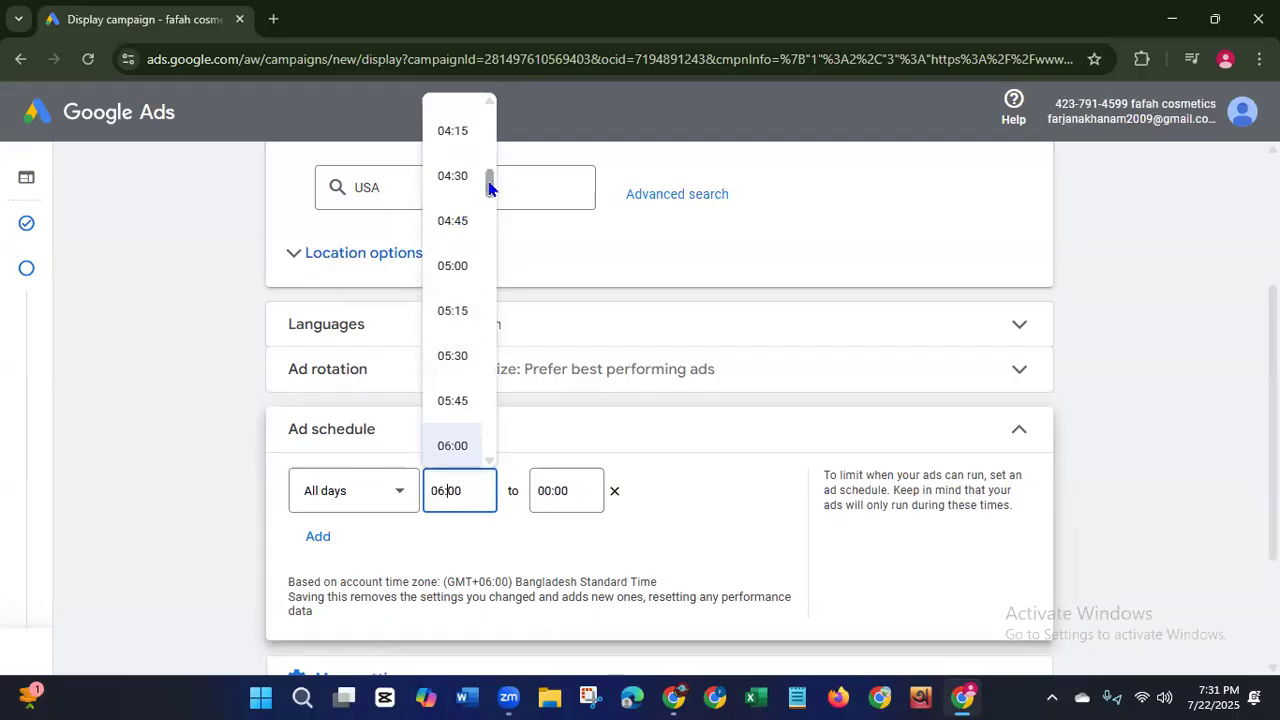
left_click_drag(489, 187, 489, 205)
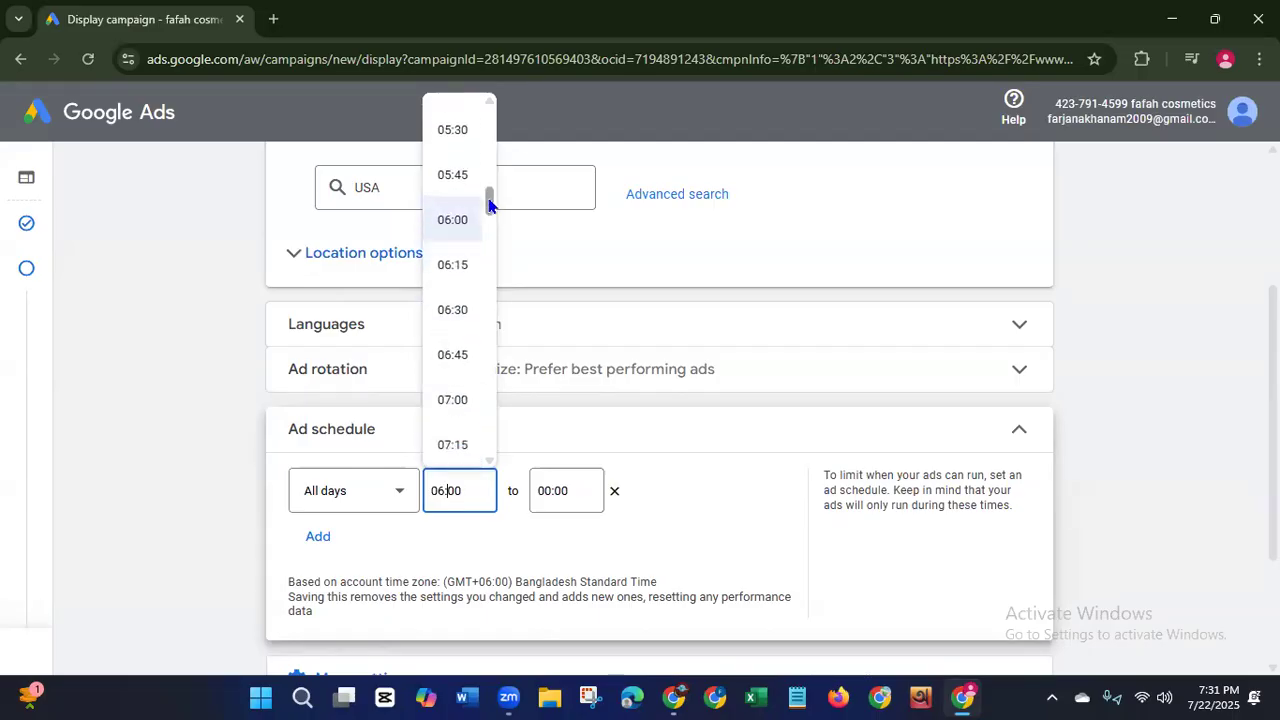
left_click(444, 400)
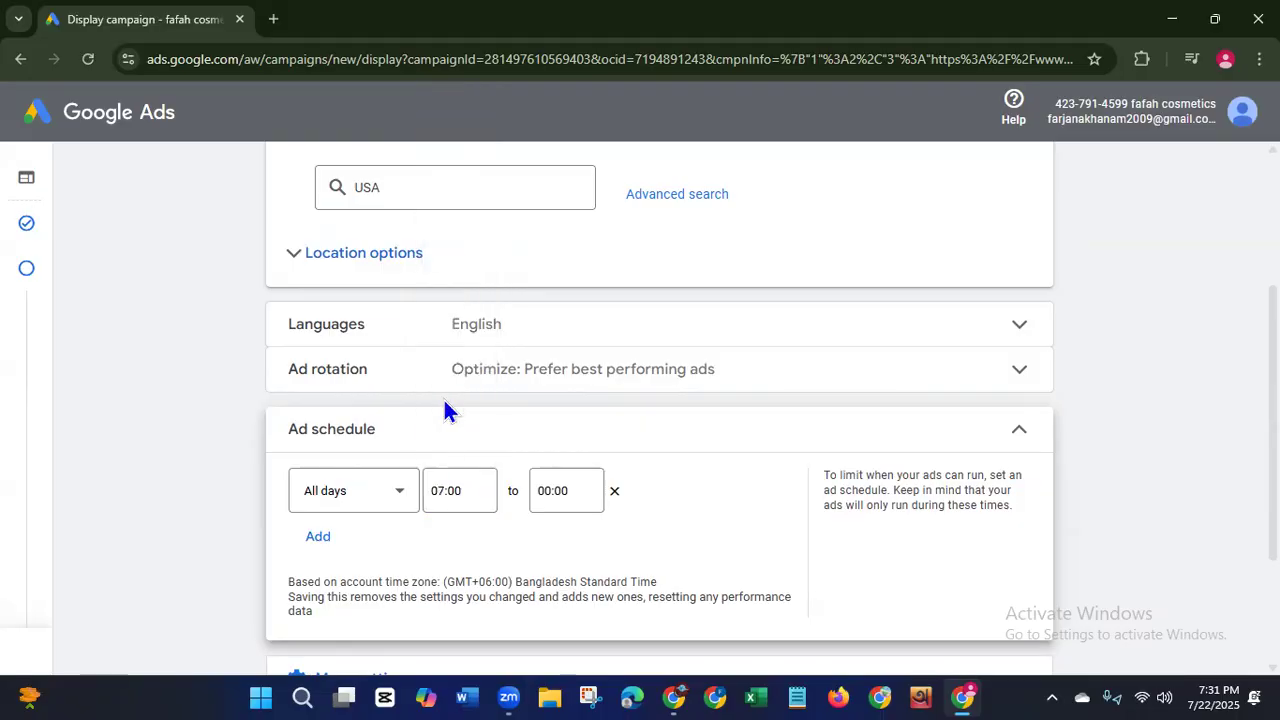
left_click(563, 491)
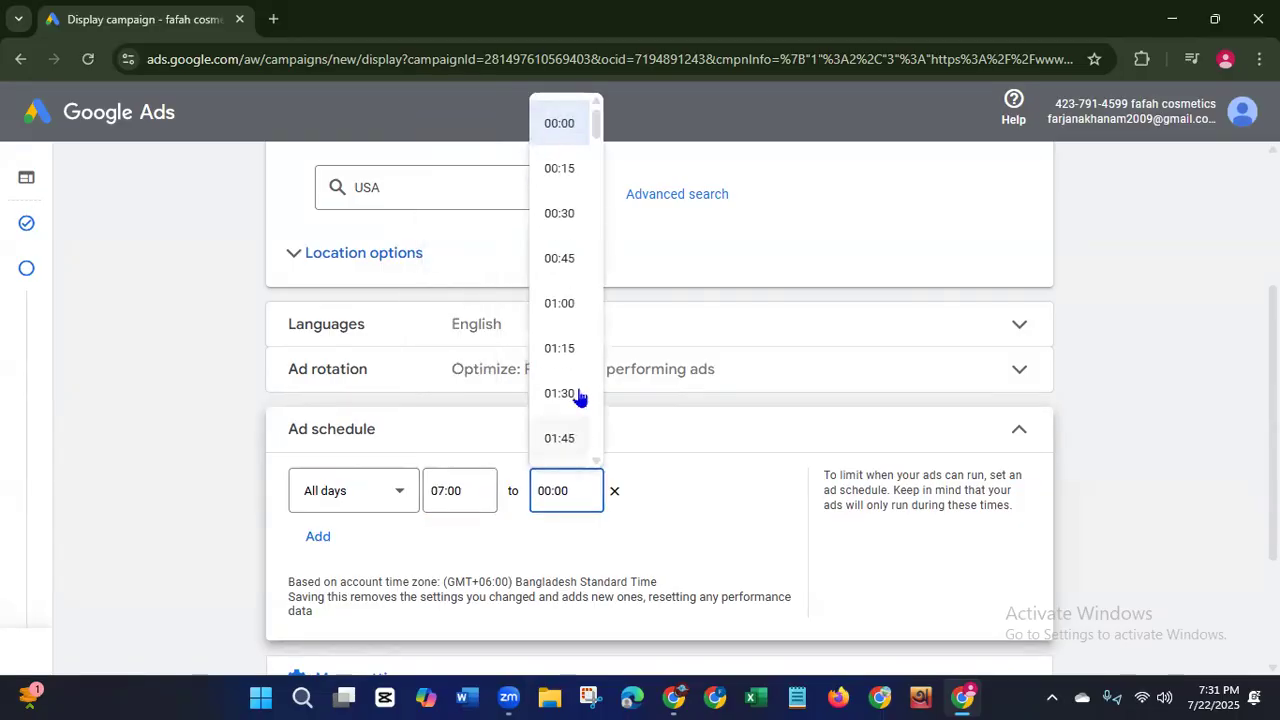
left_click(575, 501)
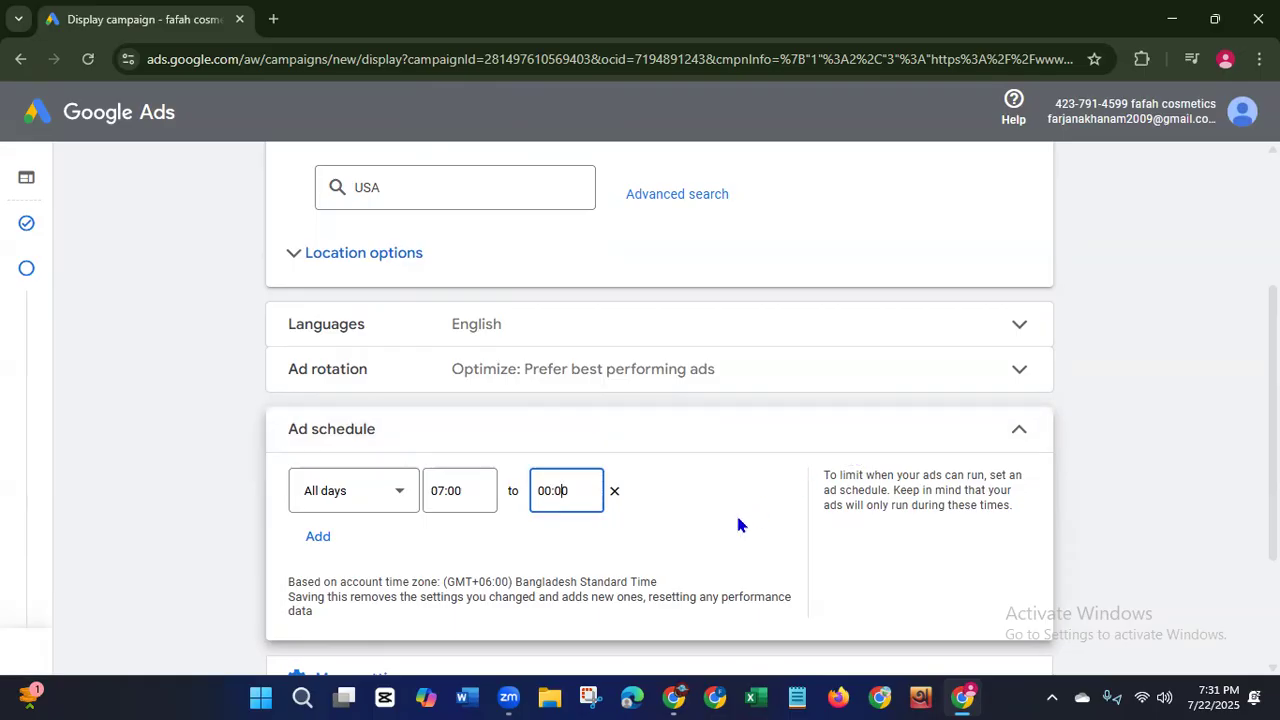
Step: Add a second entry to the ad schedule, remove it again, and collapse the section
left_click(317, 536)
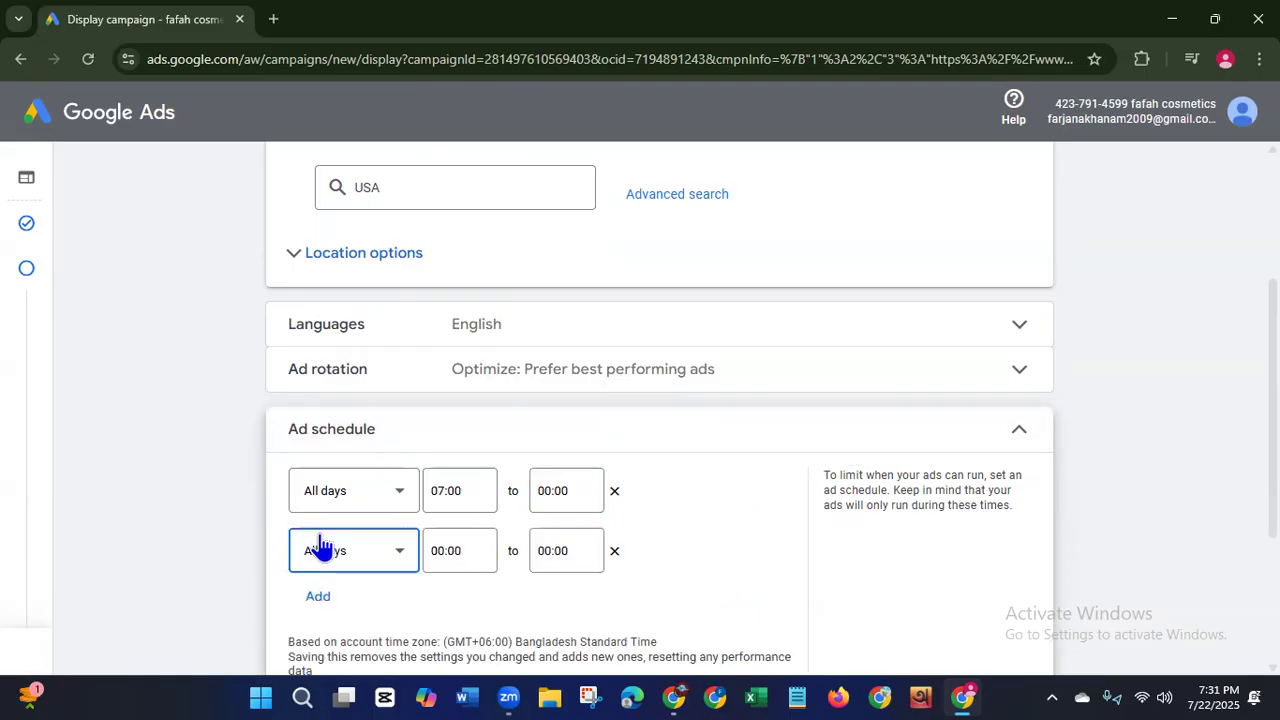
left_click(614, 552)
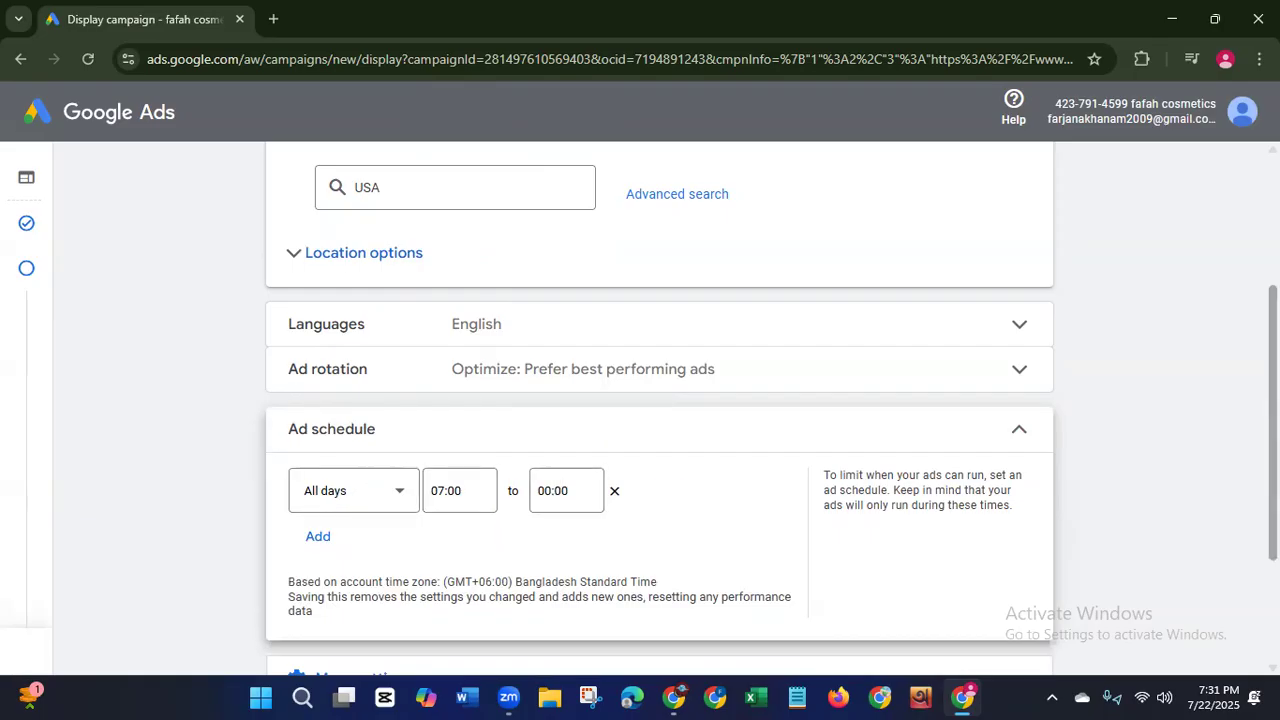
scroll(1191, 407, "down", 2)
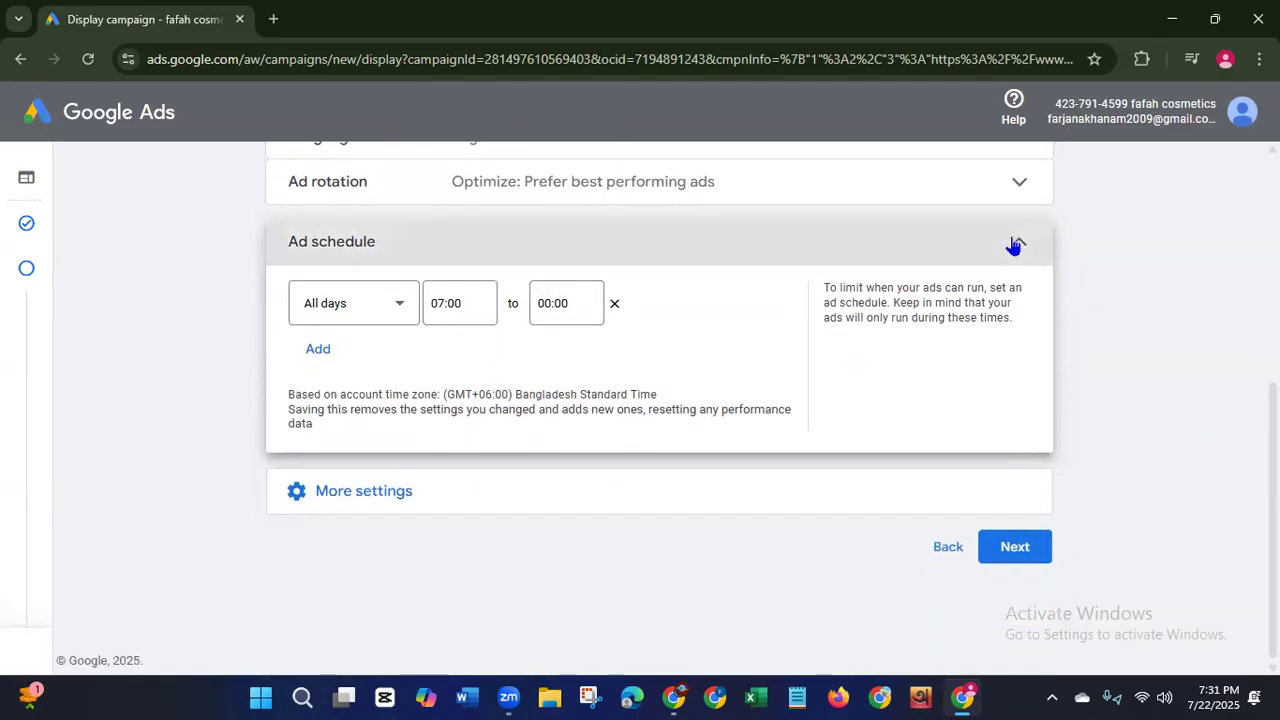
left_click(1014, 245)
Step: Review the device targeting options among the additional settings, keeping the ads shown on all devices
left_click(345, 505)
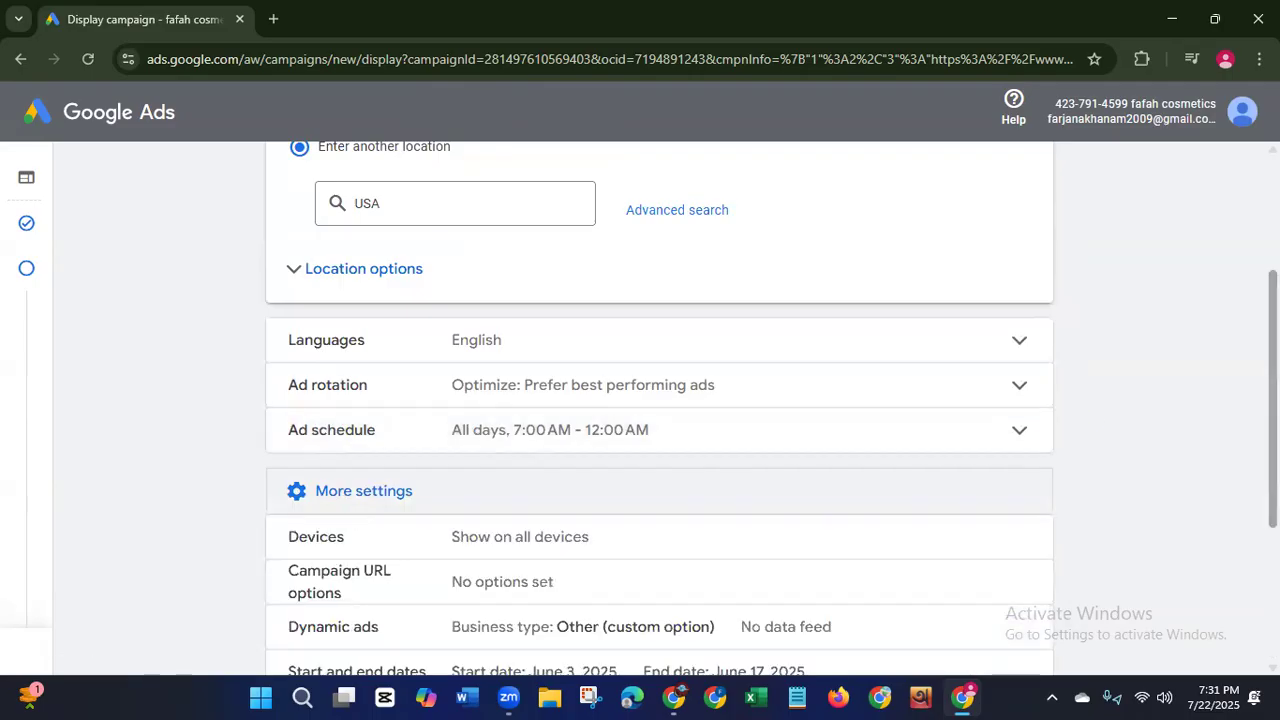
scroll(660, 400, "down", 3)
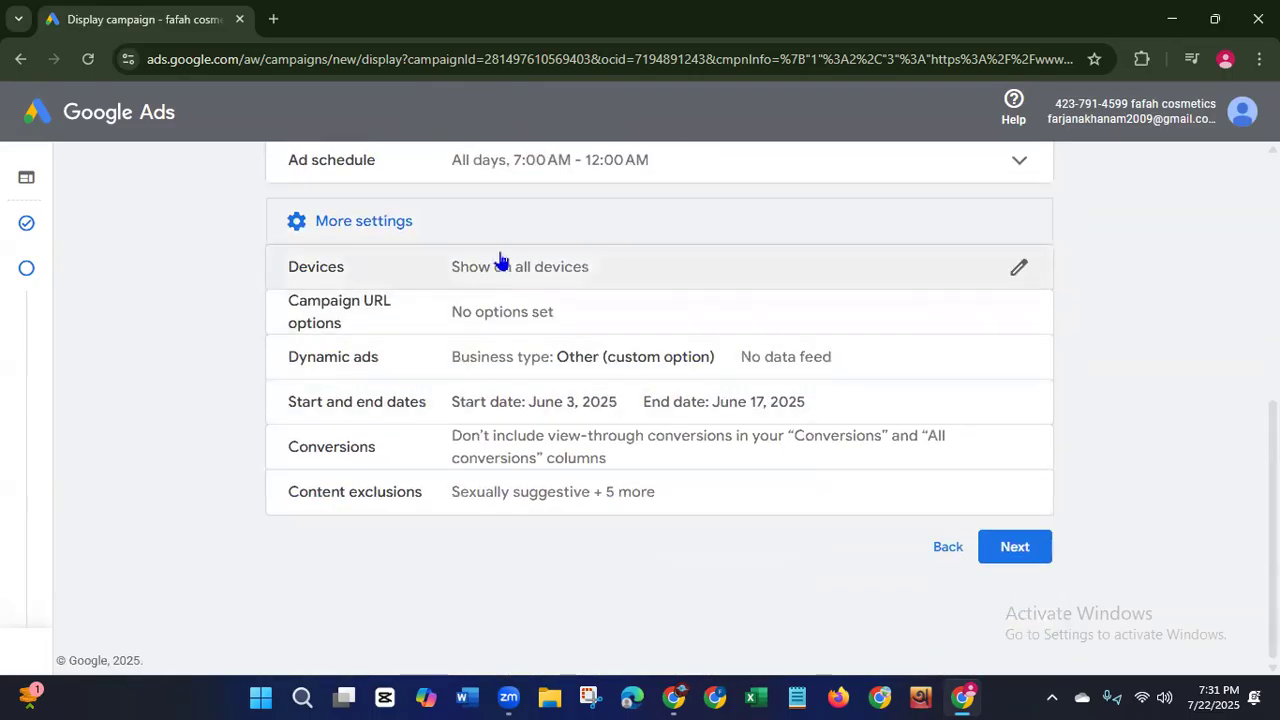
left_click(506, 268)
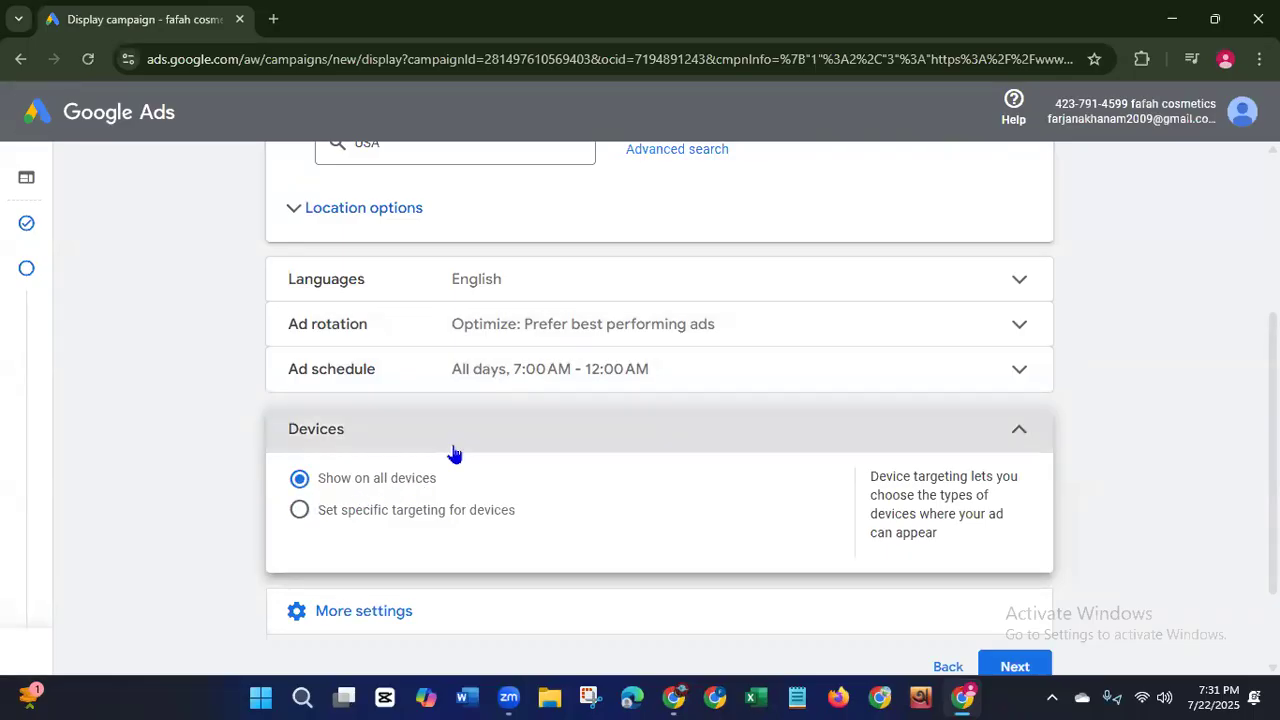
left_click(1012, 435)
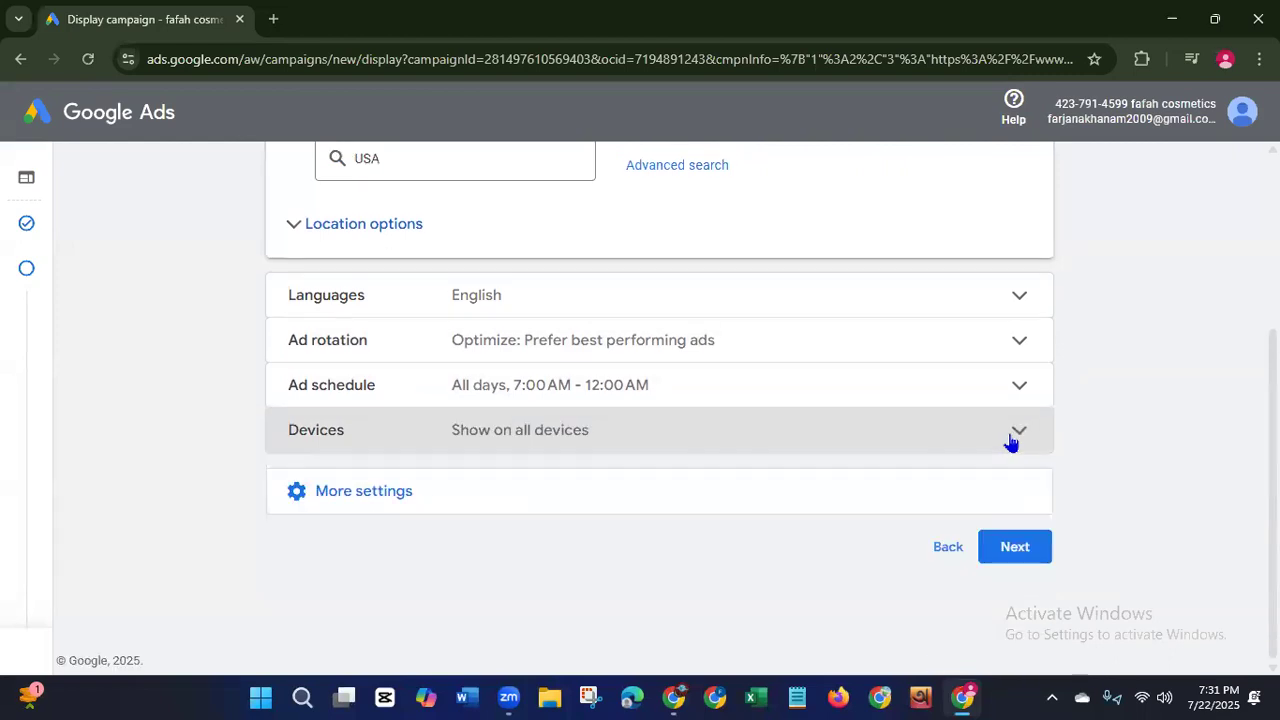
Step: Review the Campaign URL options among the additional settings, including the tracking template, final URL suffix and custom parameters, and collapse the section
left_click(384, 496)
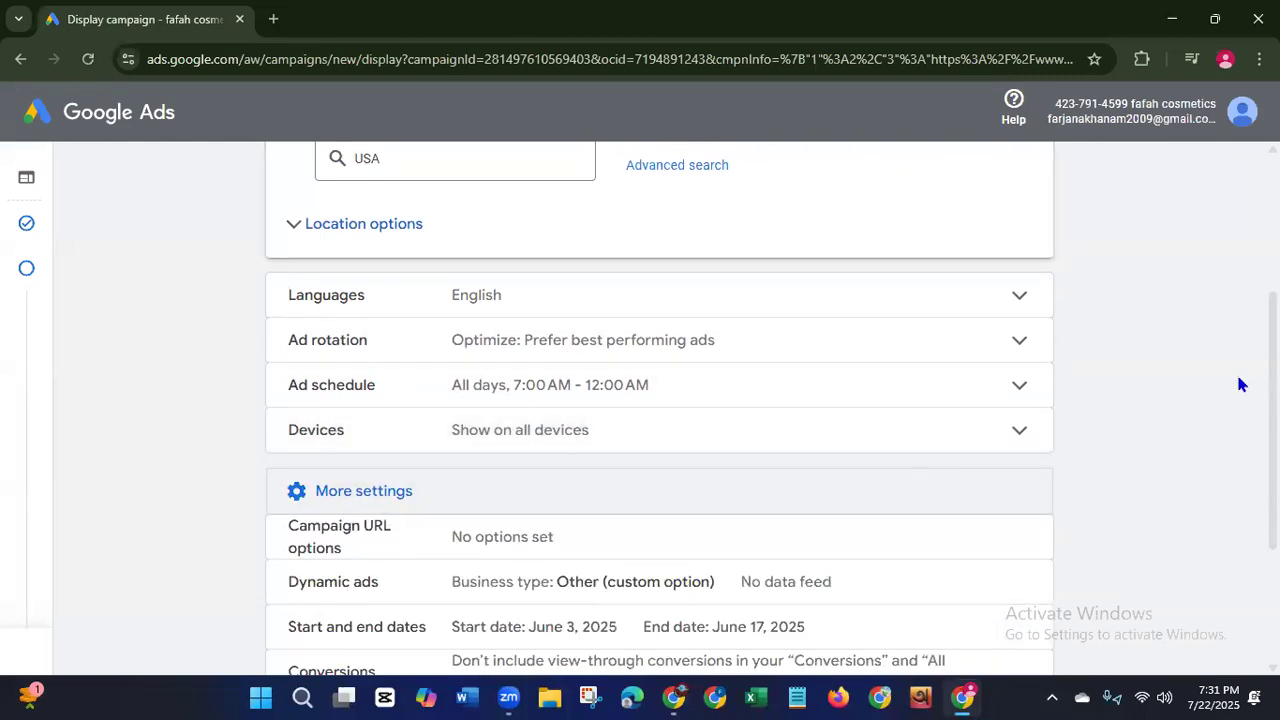
scroll(1272, 420, "down", 3)
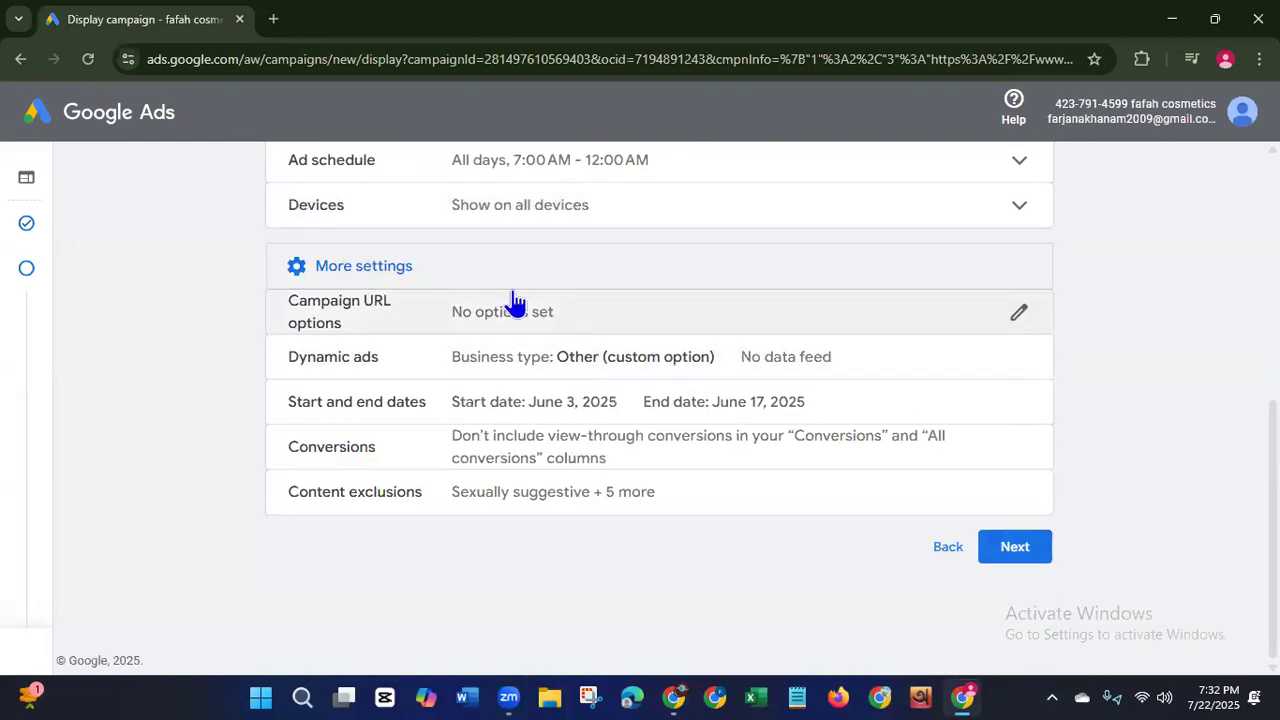
left_click(500, 321)
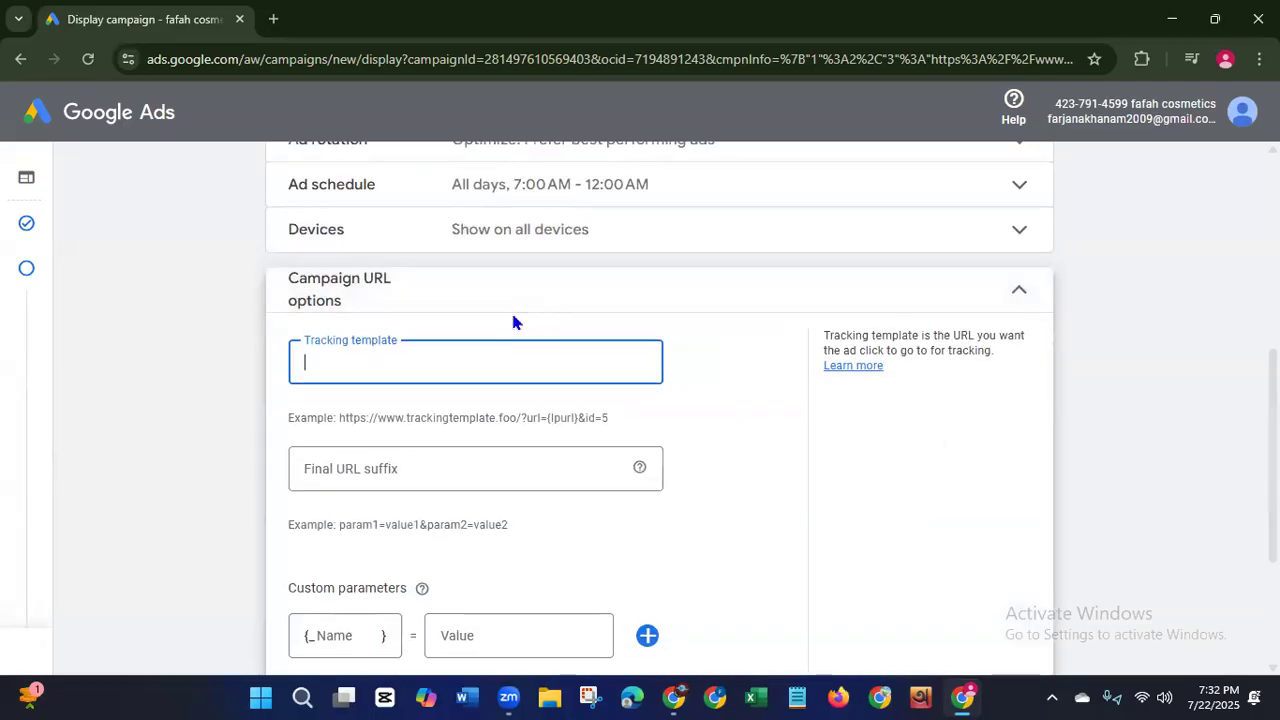
scroll(660, 420, "down", 2)
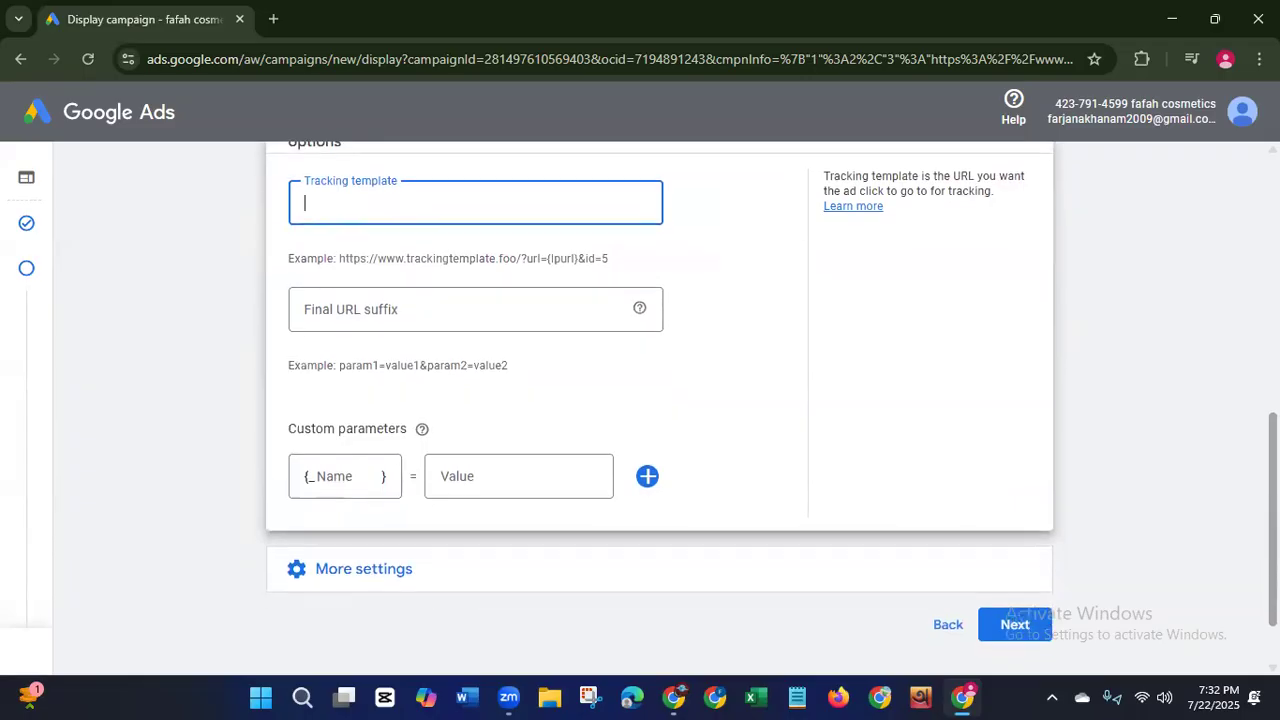
scroll(660, 400, "up", 1)
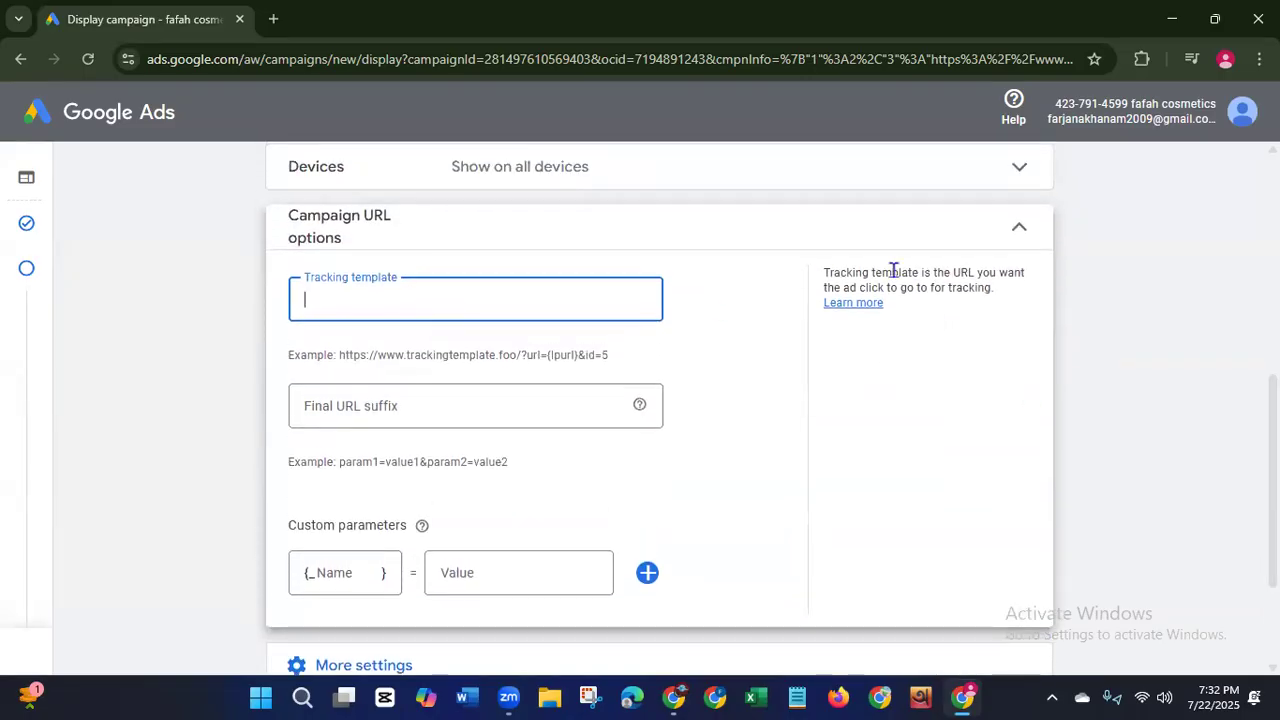
left_click(1022, 236)
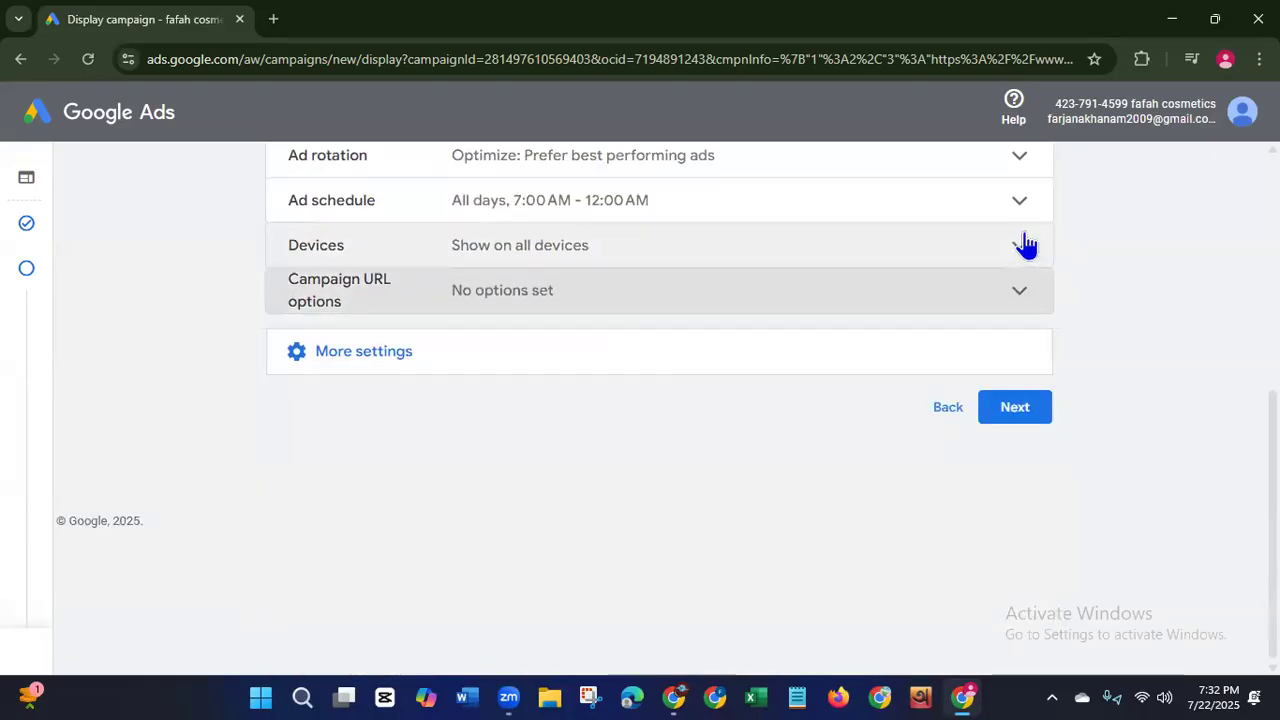
Step: Review the business types available for the dynamic ads feed, choose Other (custom option), and collapse the section
left_click(513, 355)
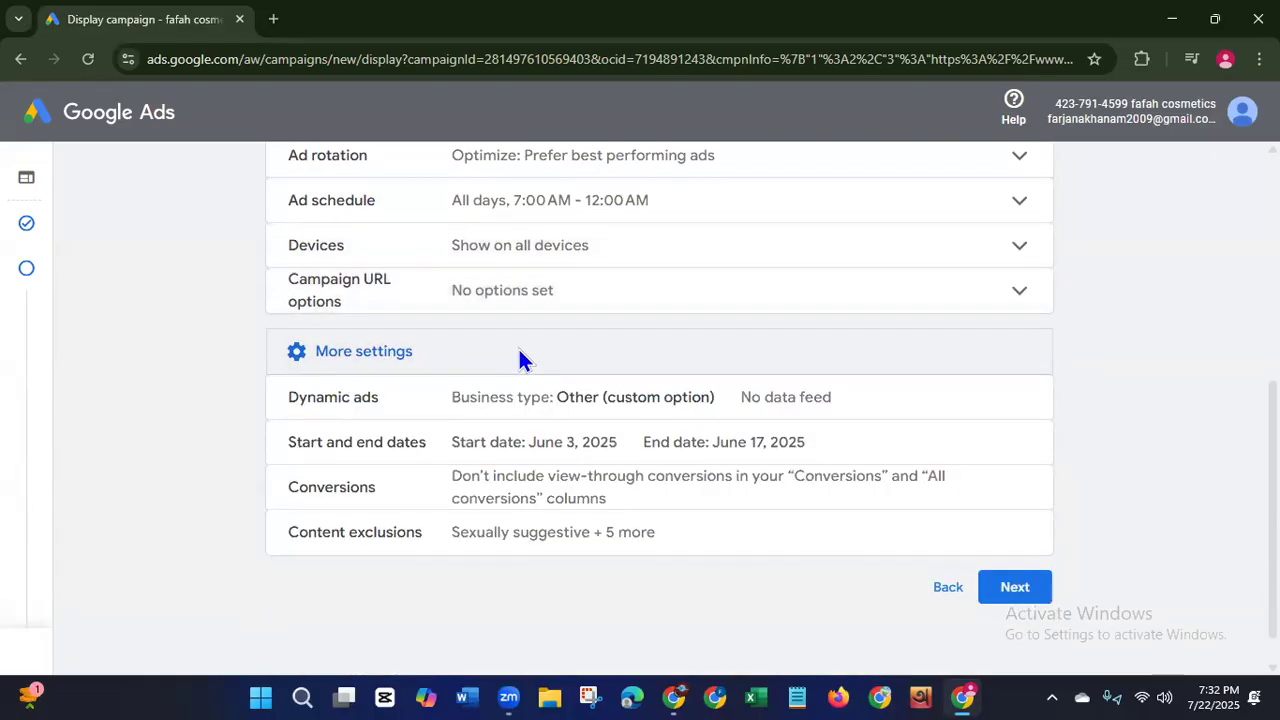
left_click(680, 396)
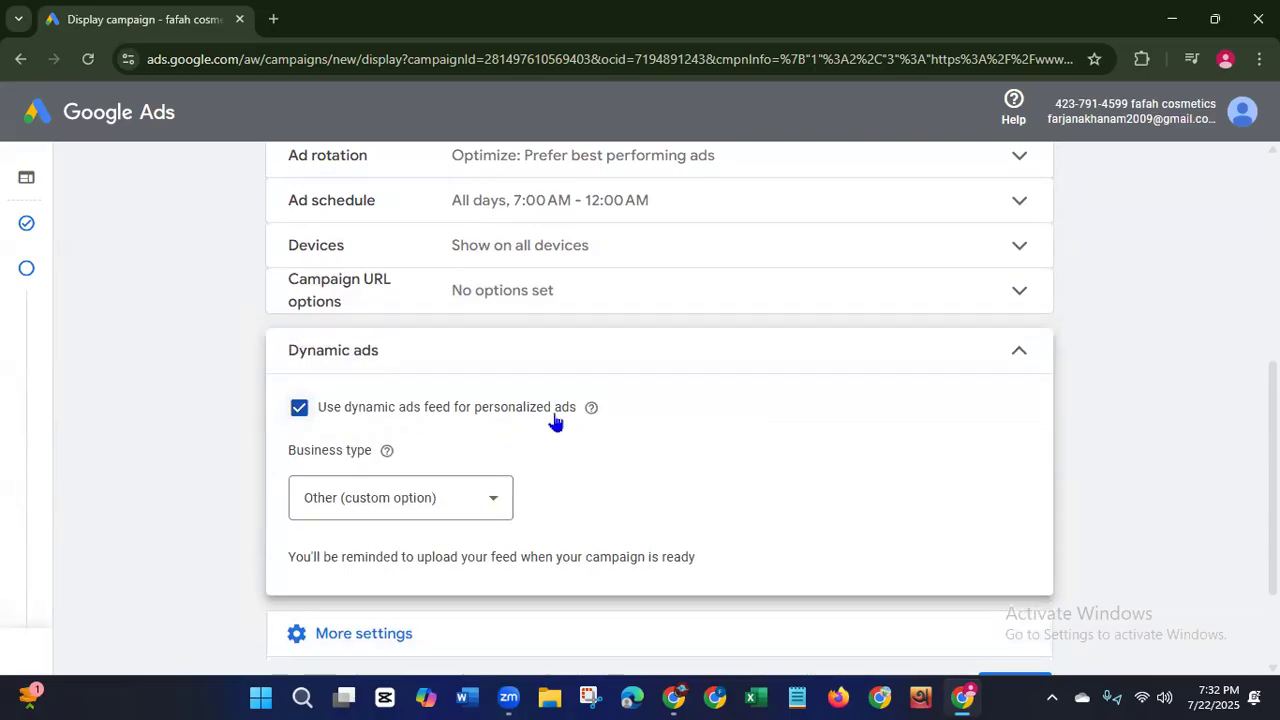
left_click(497, 503)
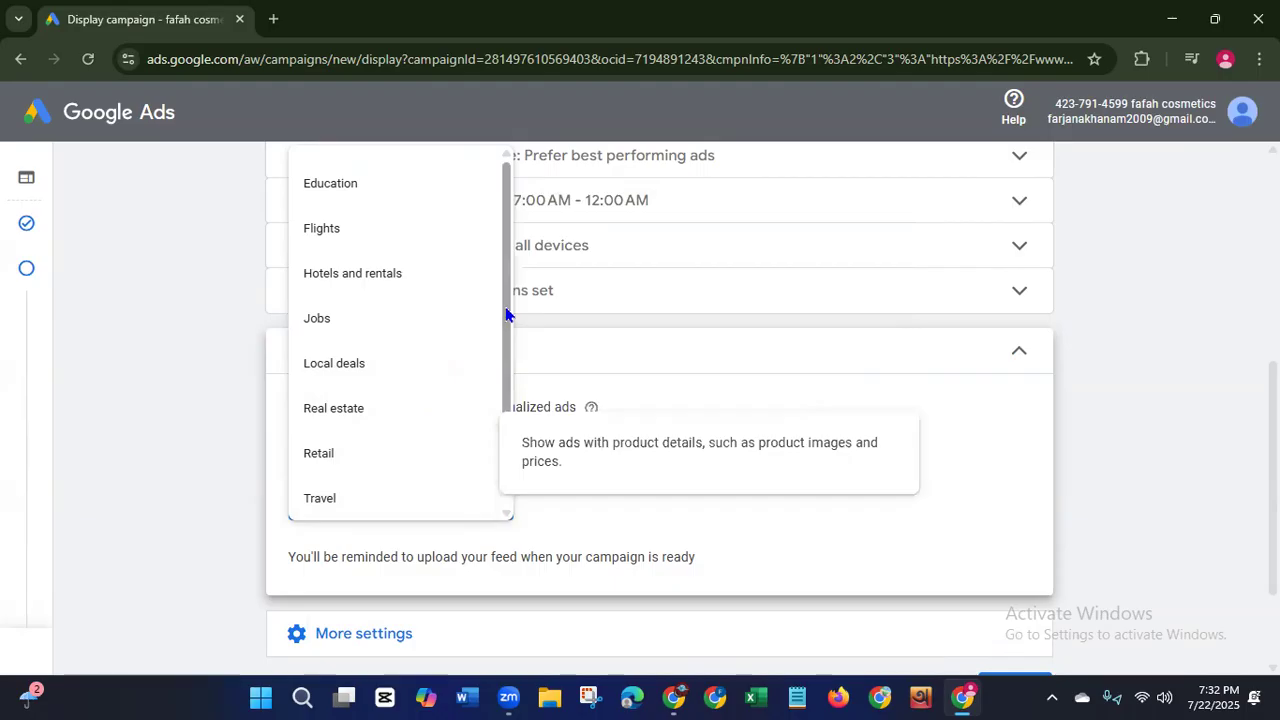
scroll(507, 400, "down", 1)
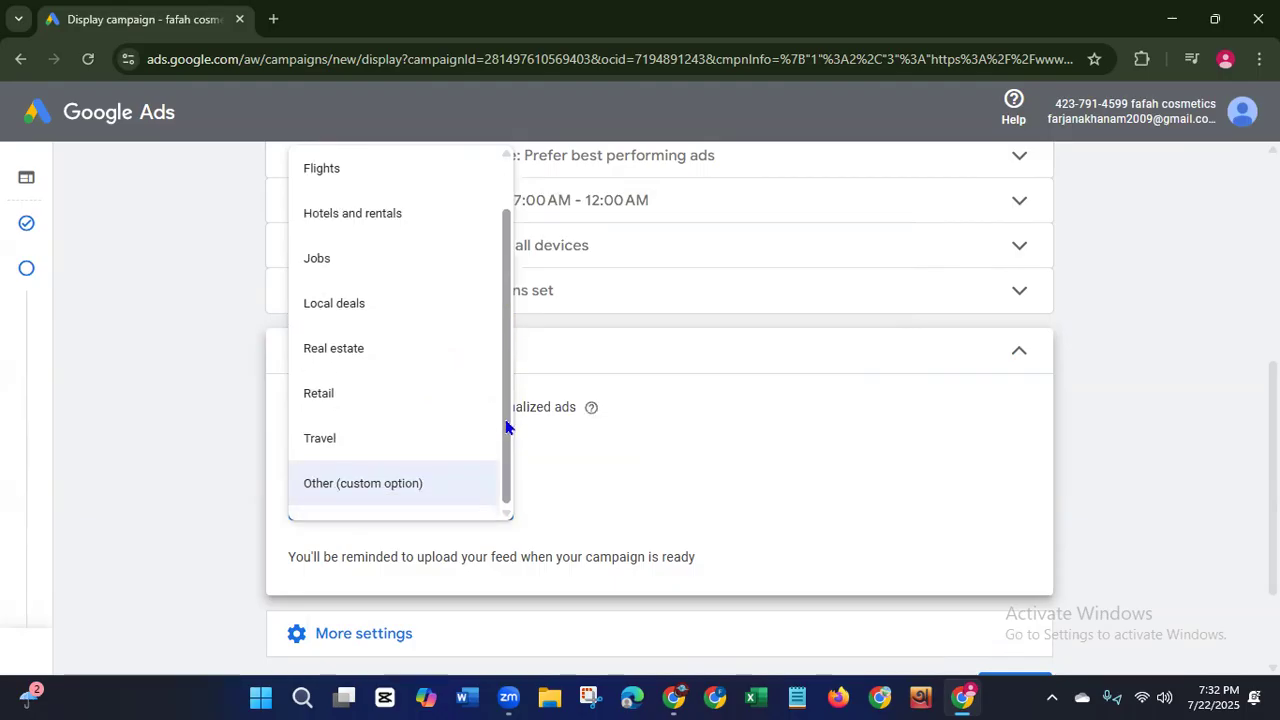
left_click(333, 493)
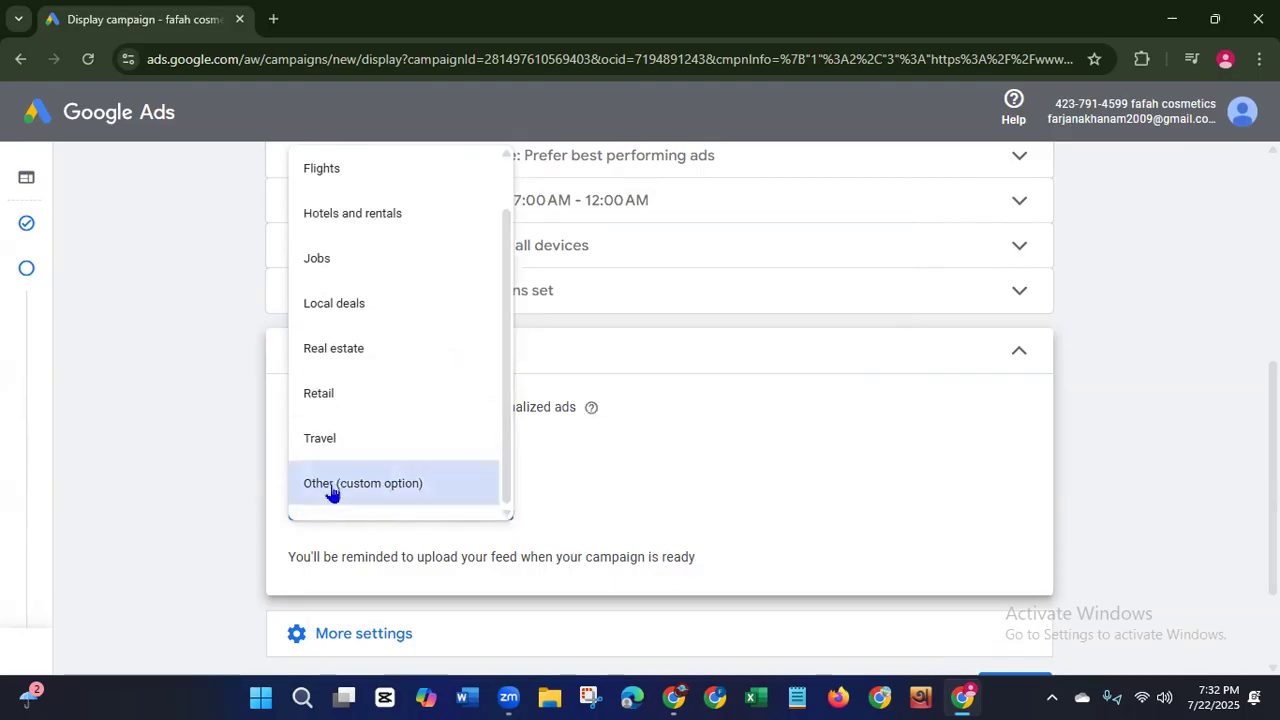
left_click(491, 503)
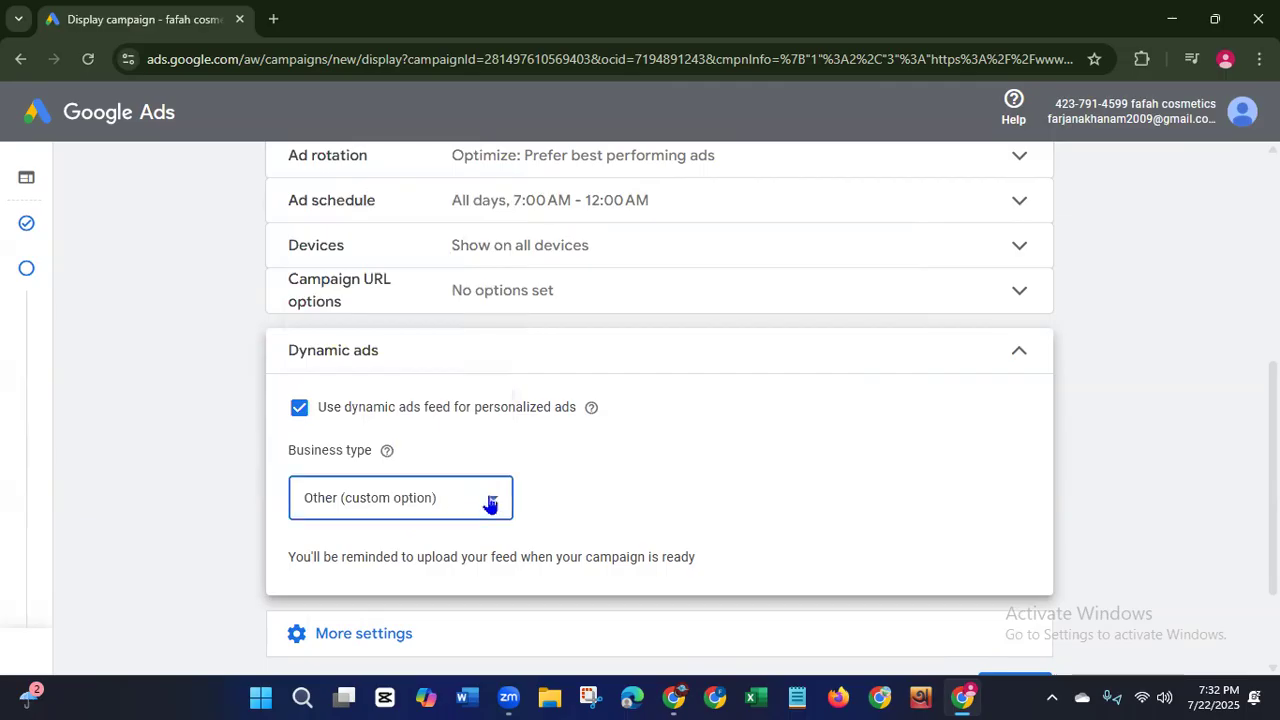
left_click(410, 490)
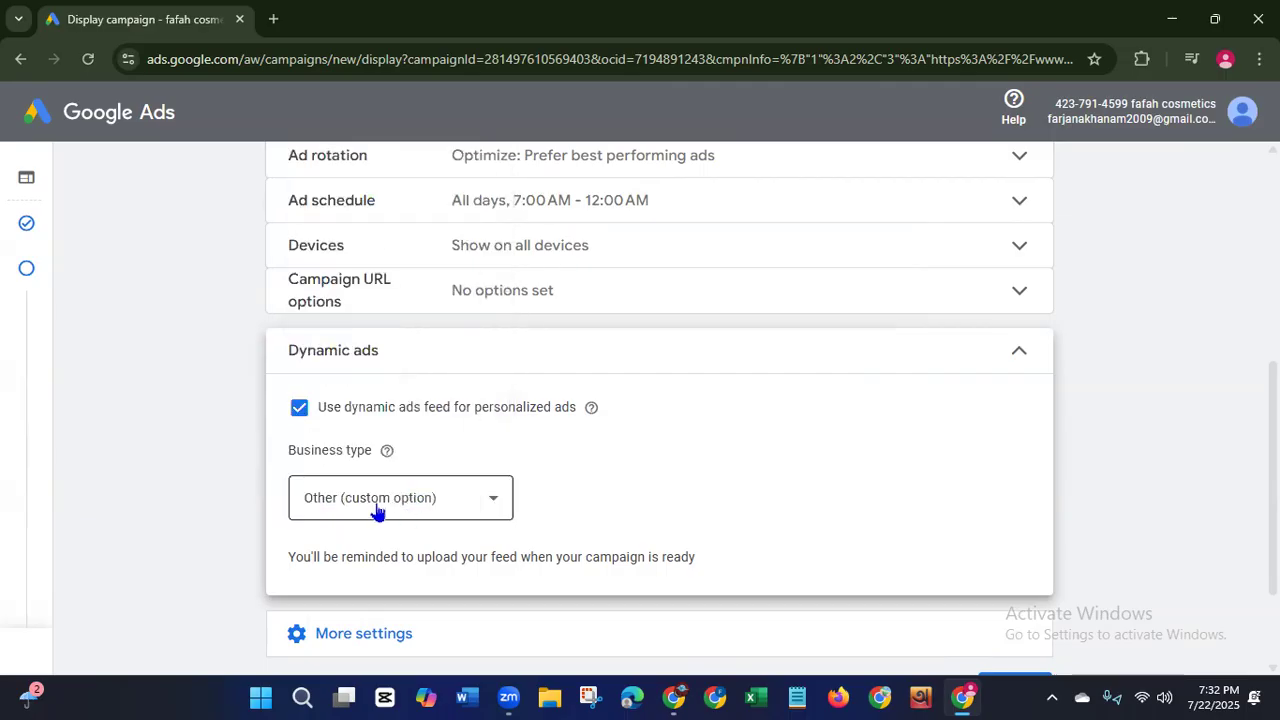
left_click(1021, 352)
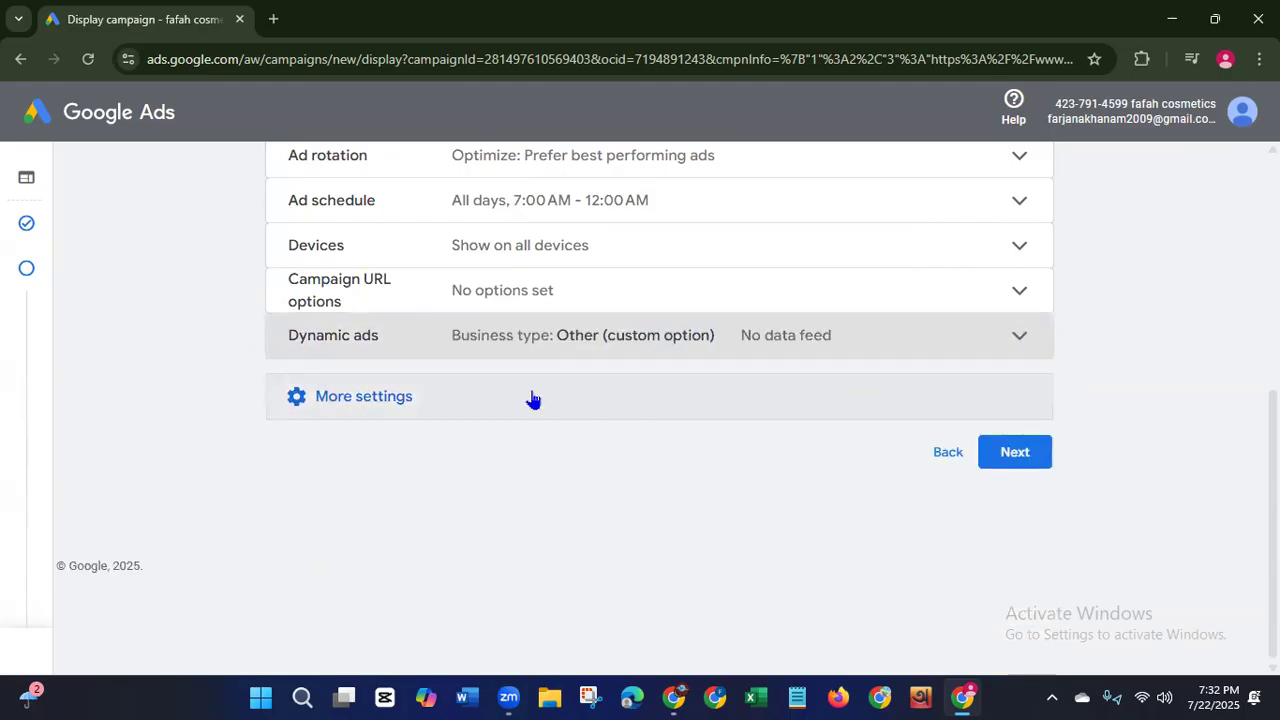
Step: Set the campaign's start date to Jul 23, 2025 and its end date to Jul 30, 2025
left_click(531, 398)
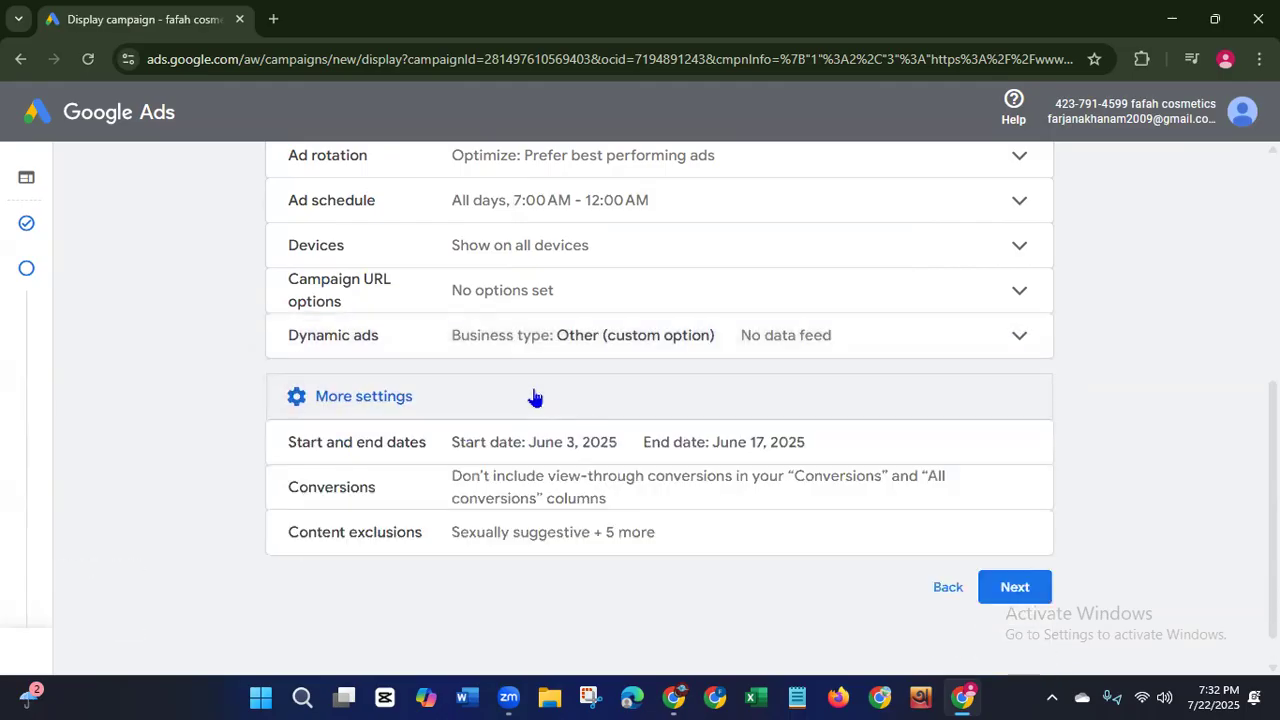
left_click(528, 449)
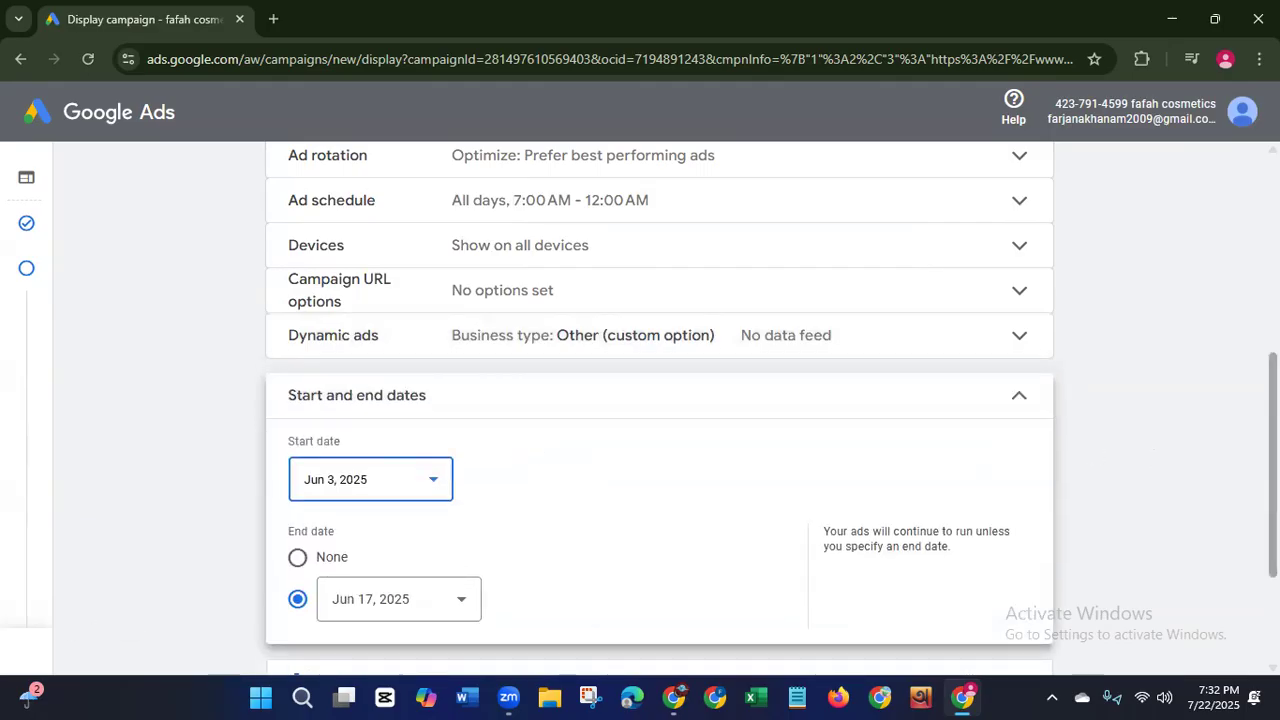
scroll(660, 400, "down", 2)
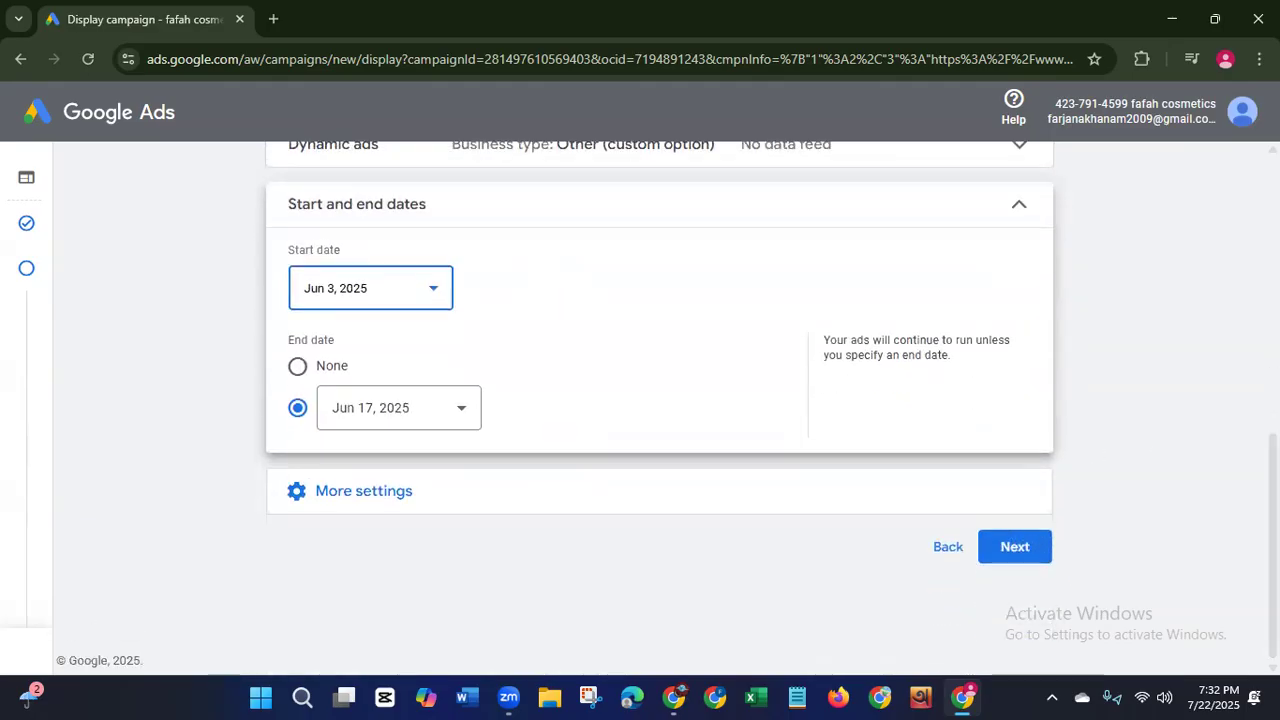
left_click(434, 293)
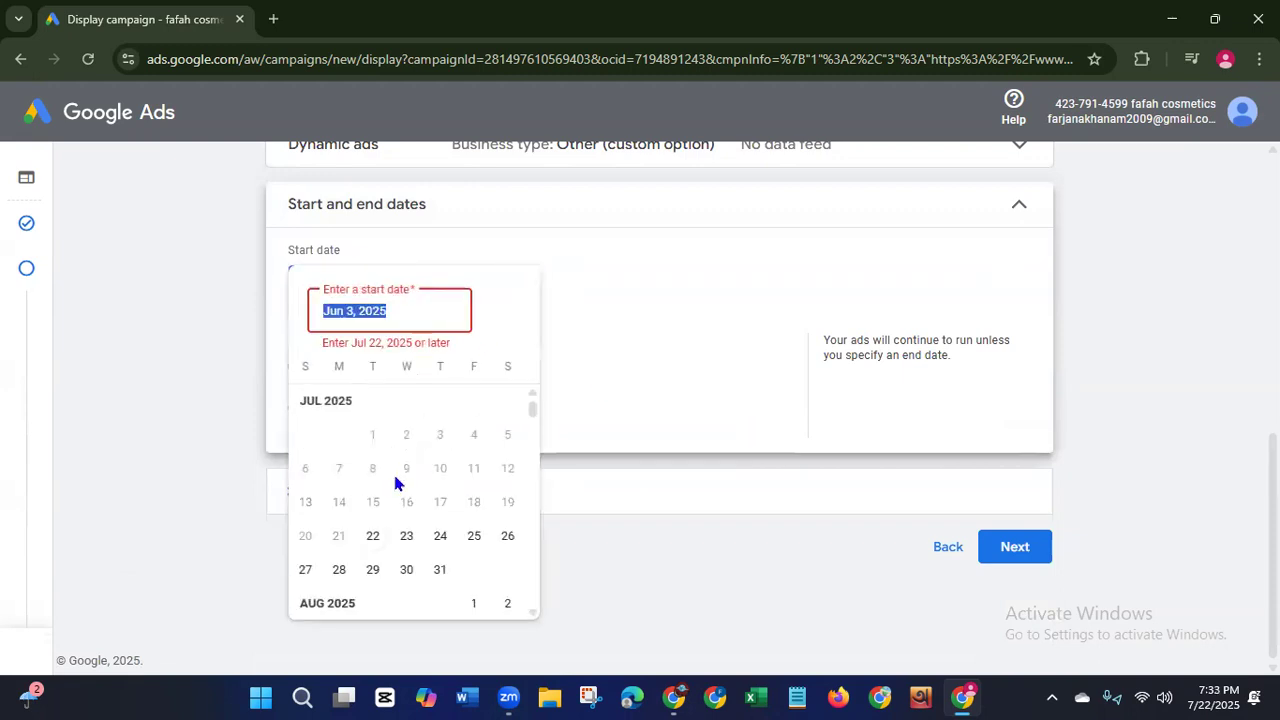
left_click(407, 545)
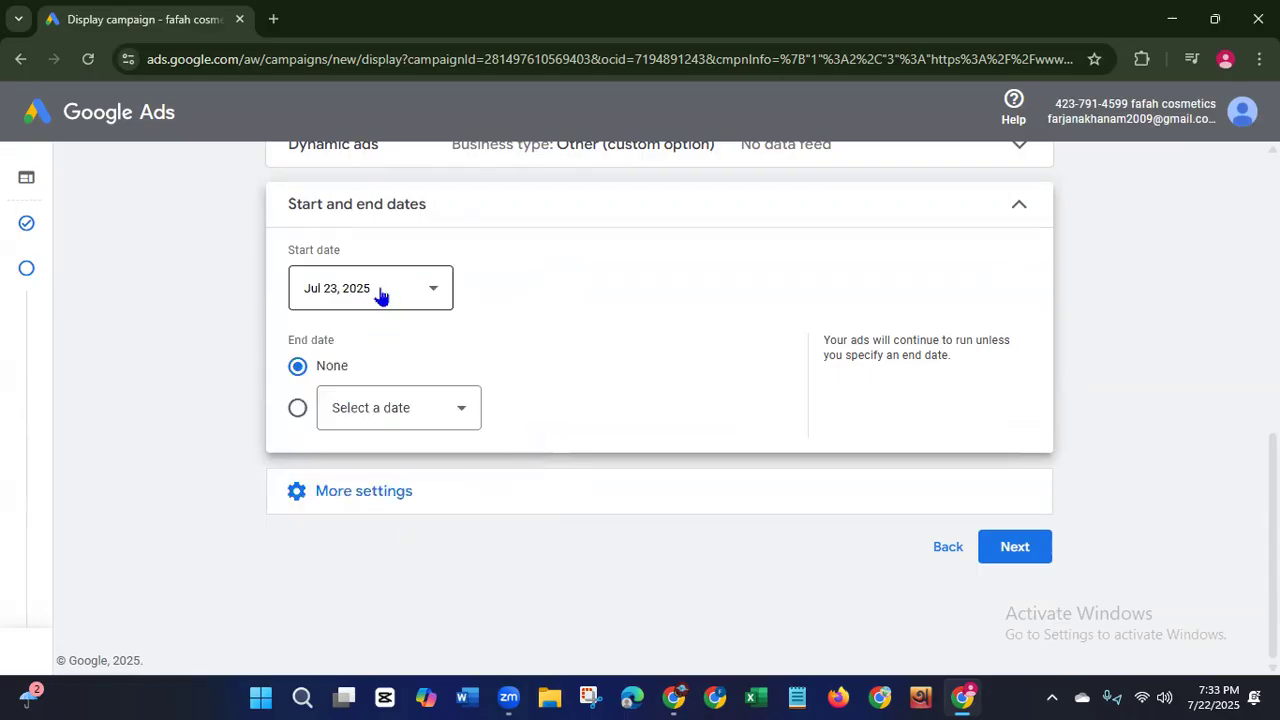
left_click(433, 418)
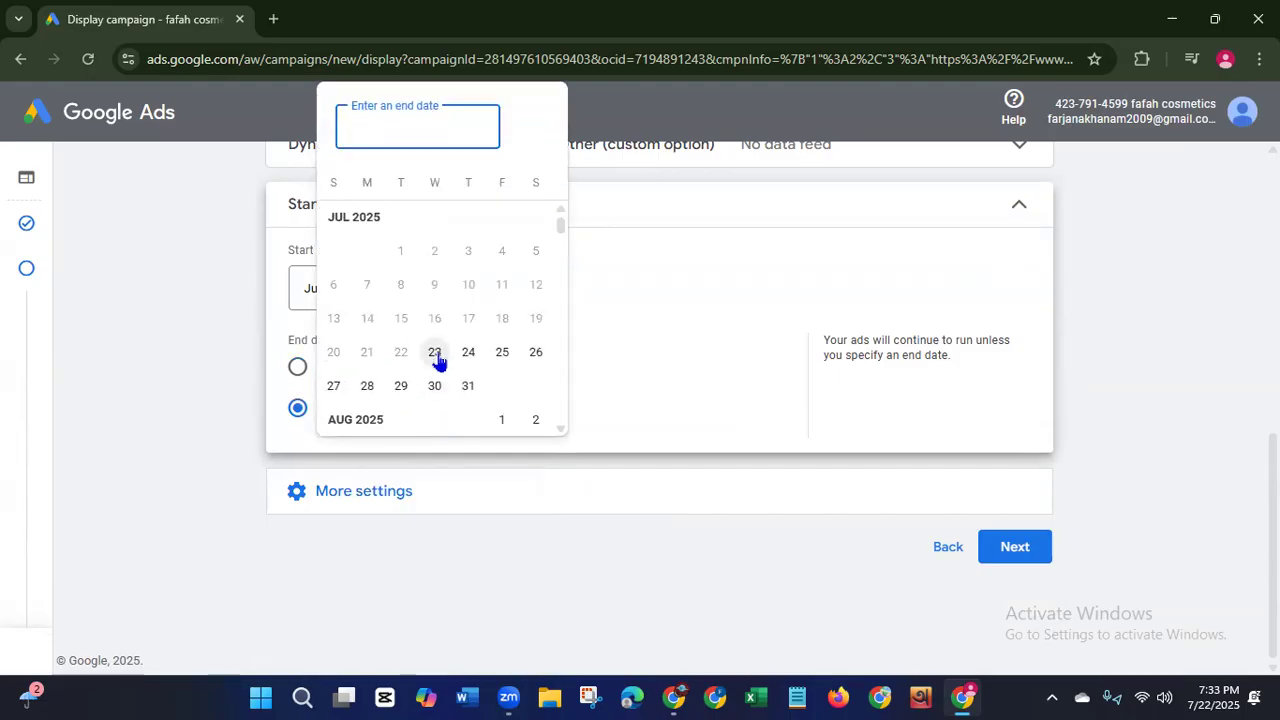
left_click(434, 388)
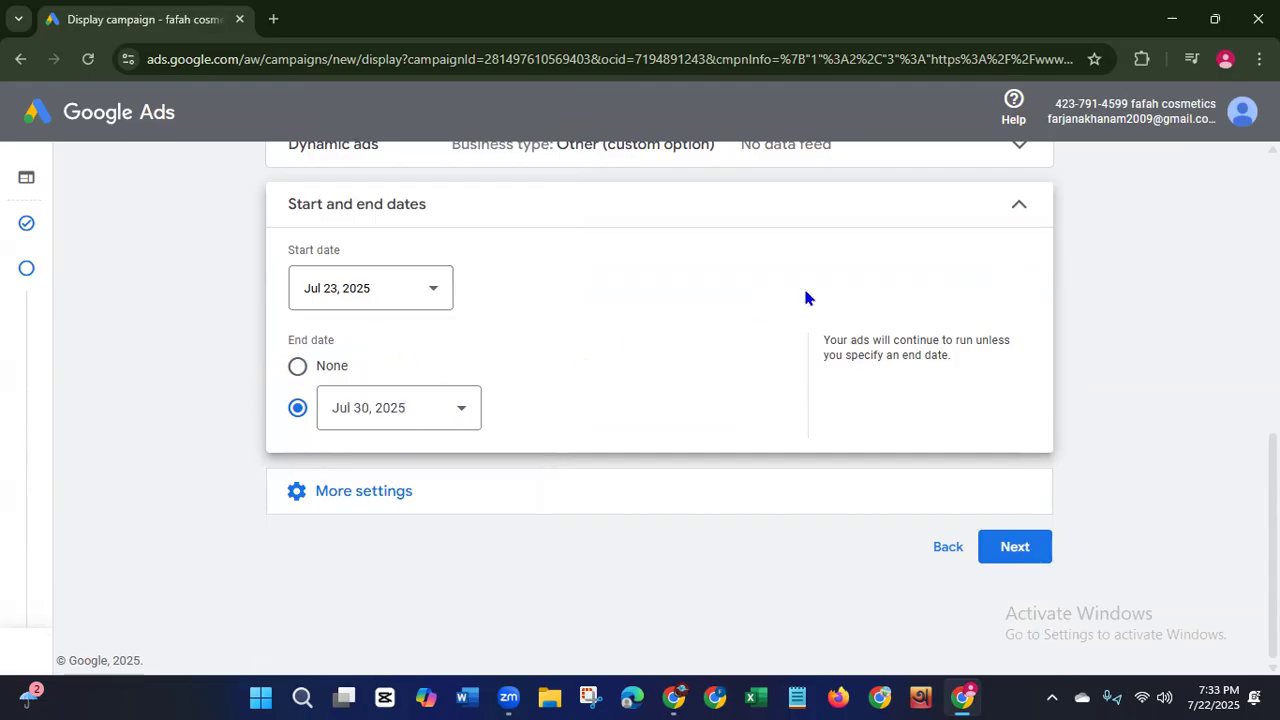
left_click(1014, 217)
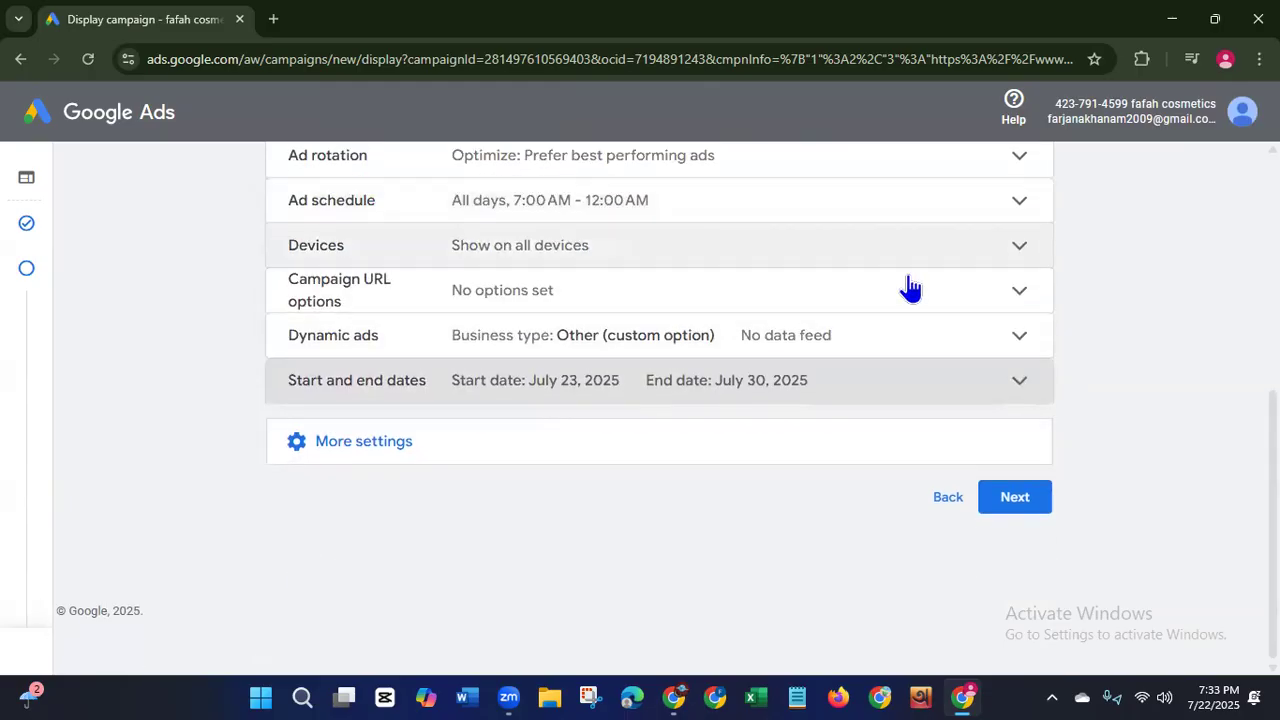
Step: Review the view-through conversions setting in the Conversions section and collapse it
left_click(467, 453)
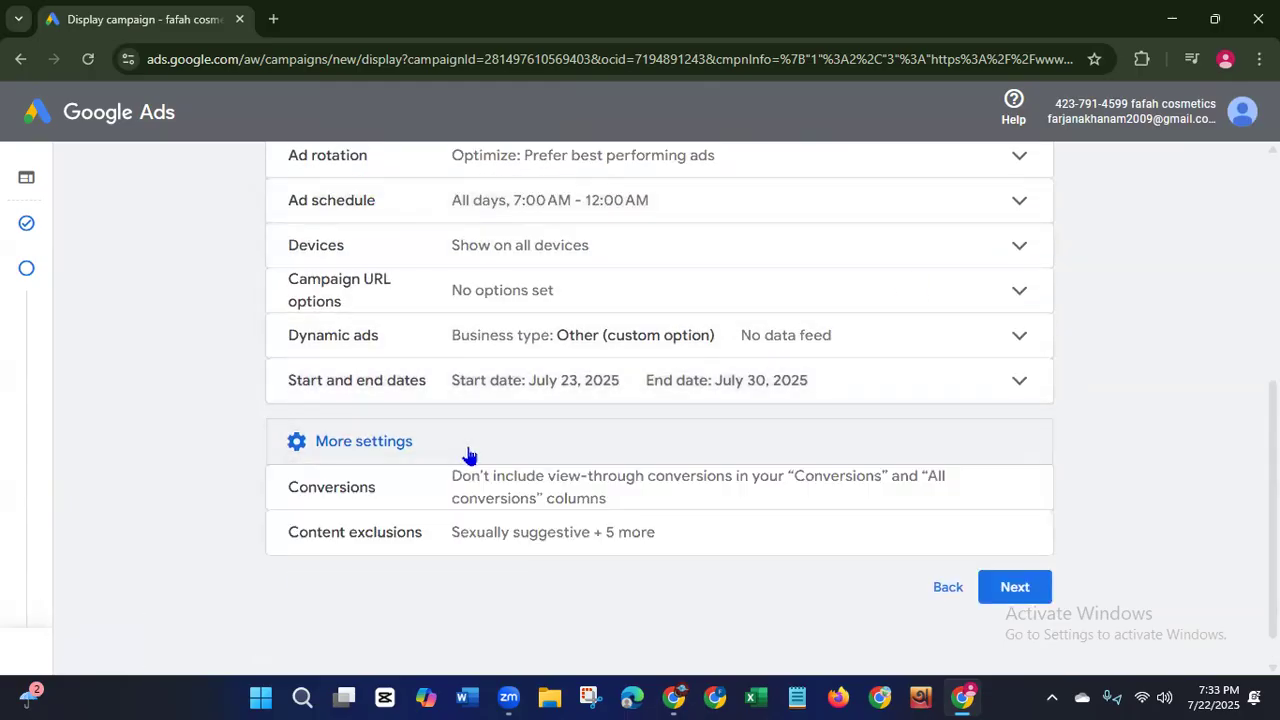
left_click(570, 497)
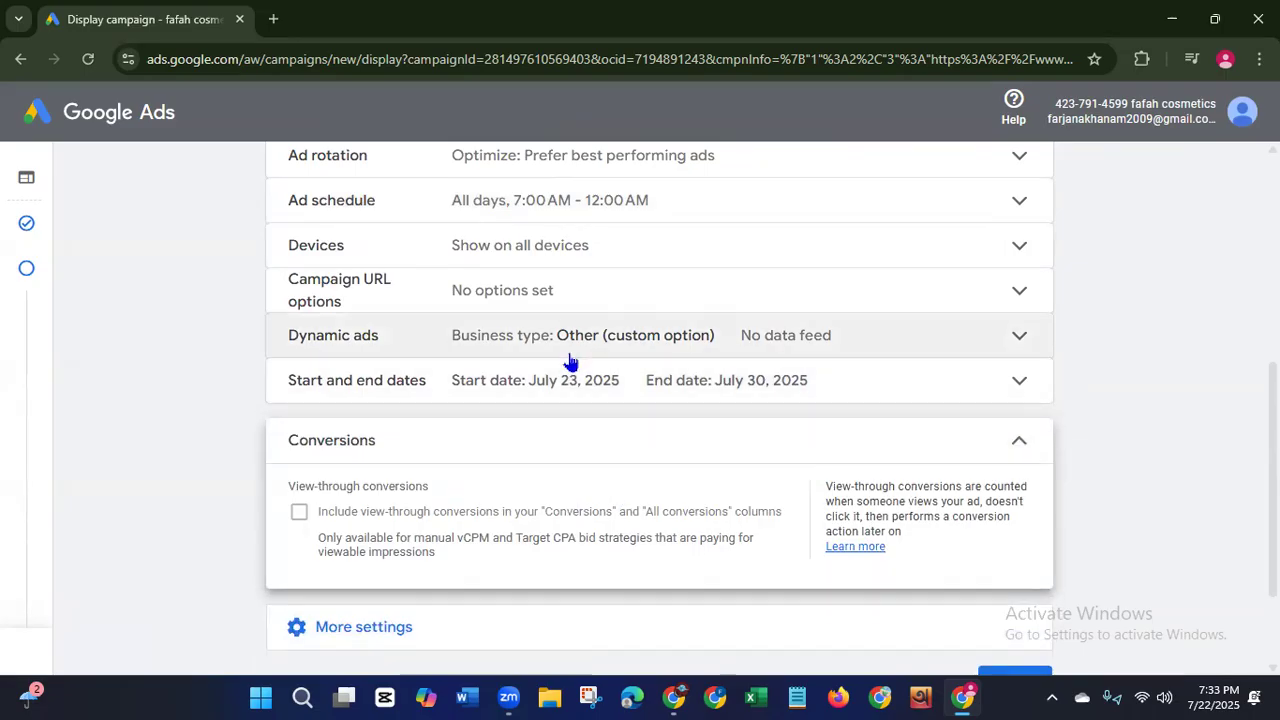
left_click(1019, 442)
Step: Review the campaign's content exclusions by content label, sensitive content and content type, and collapse the section
left_click(665, 497)
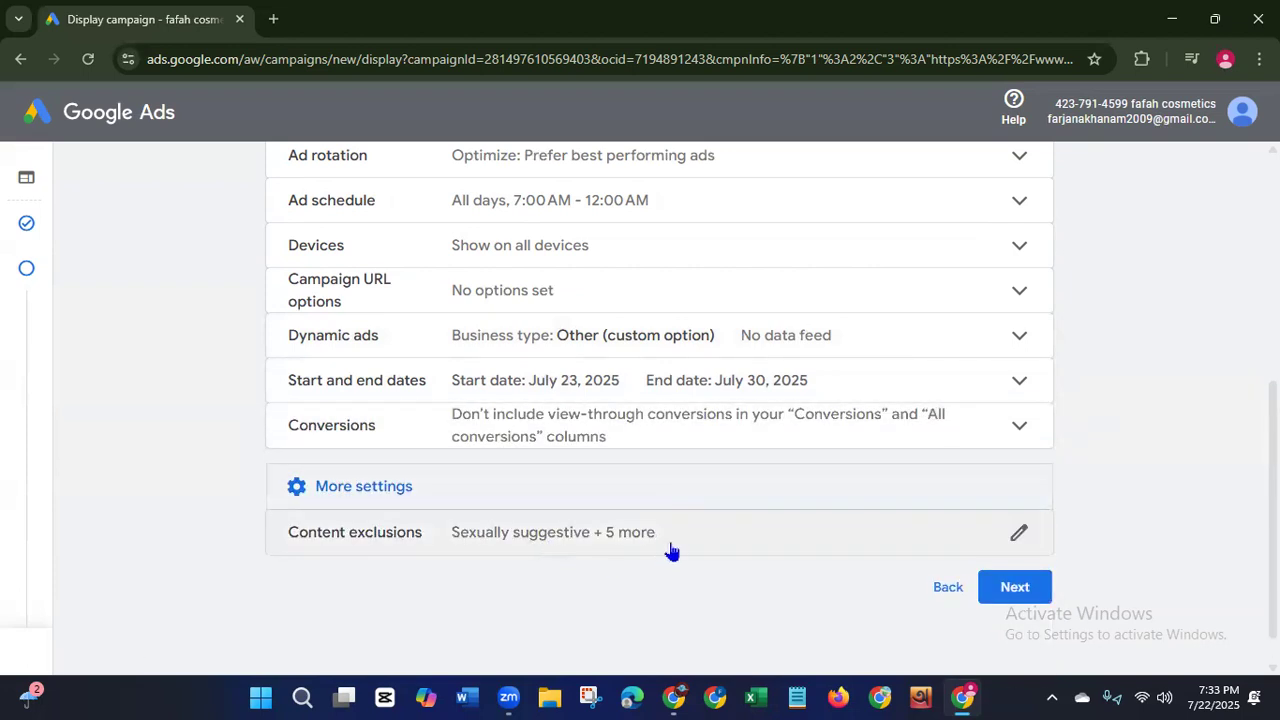
left_click(678, 545)
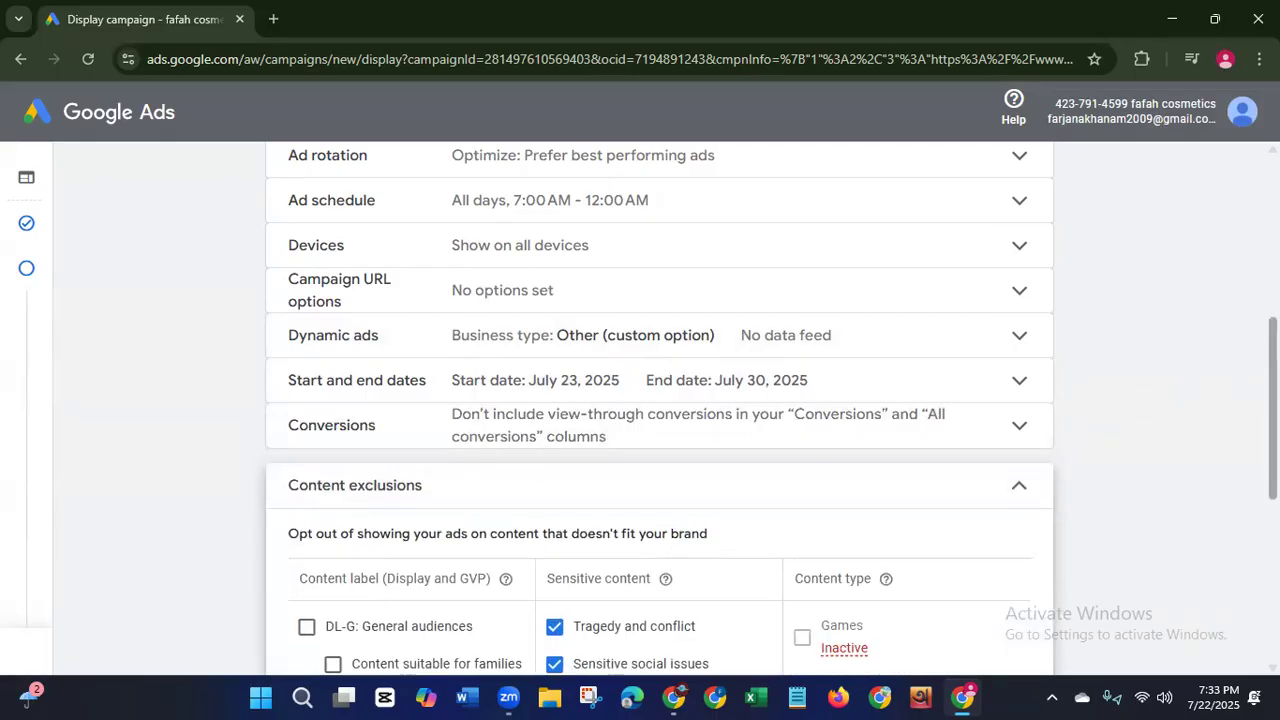
scroll(1237, 531, "down", 4)
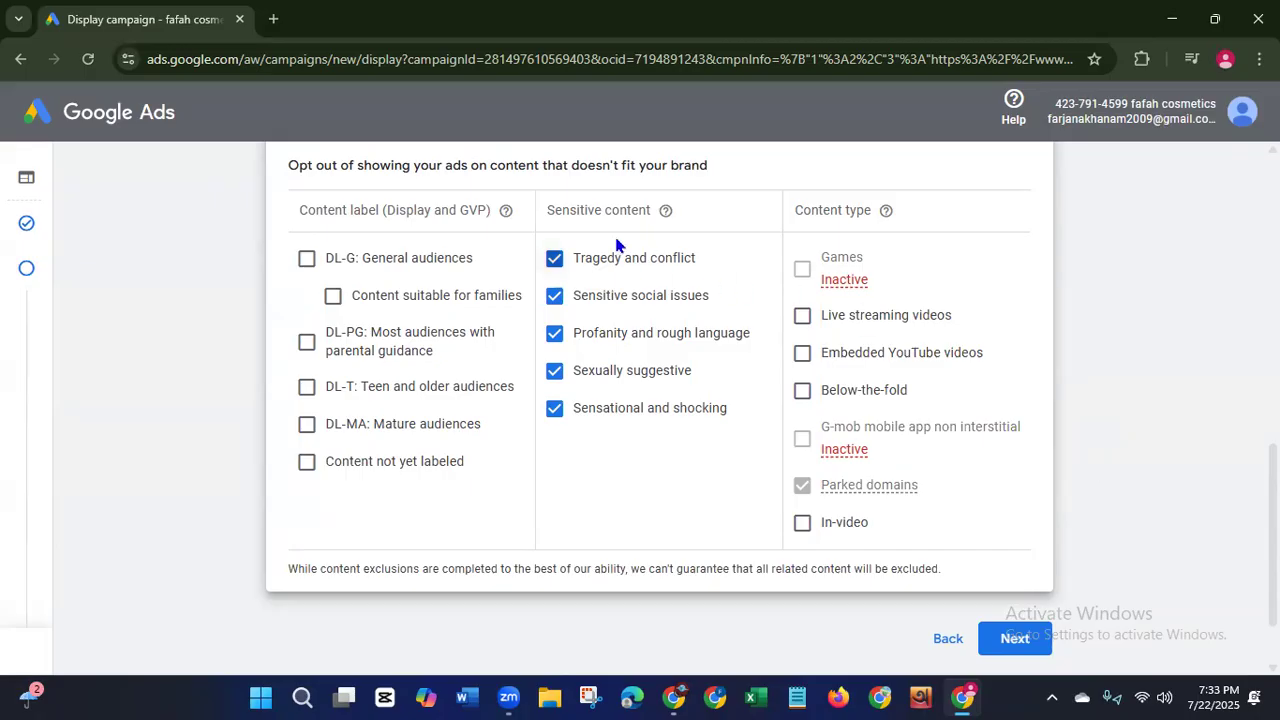
left_click_drag(547, 214, 650, 214)
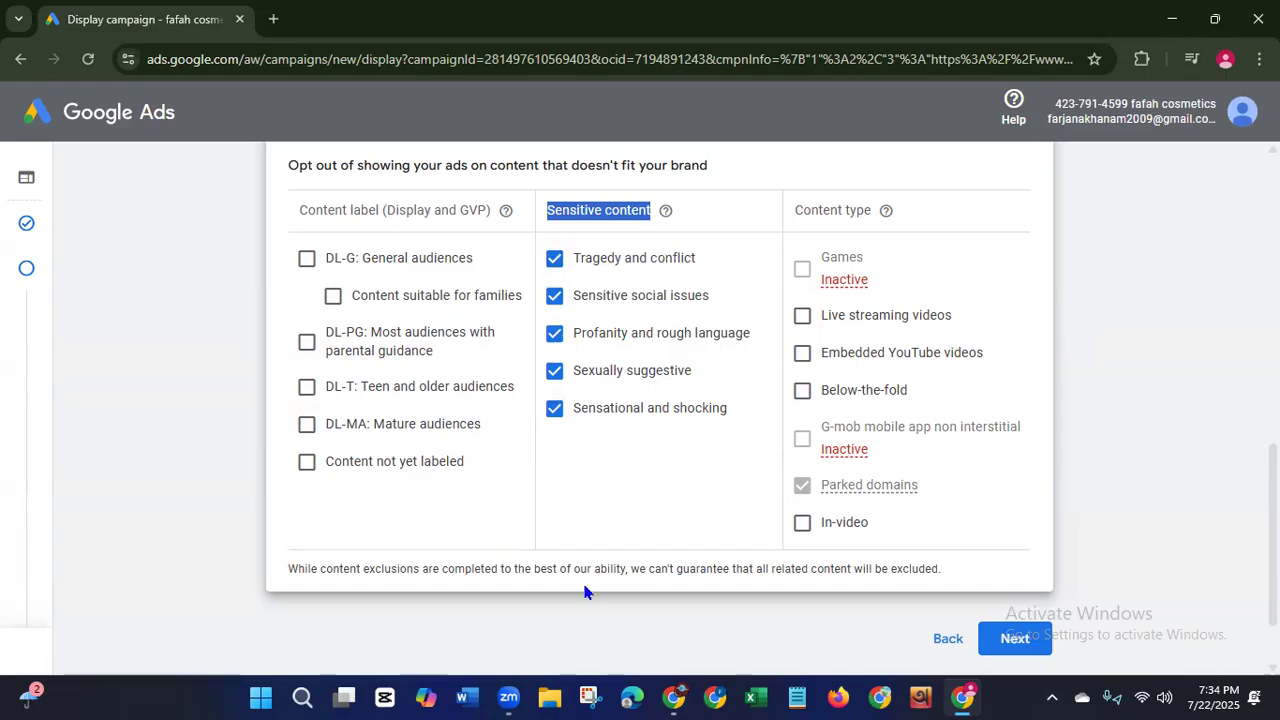
left_click(615, 619)
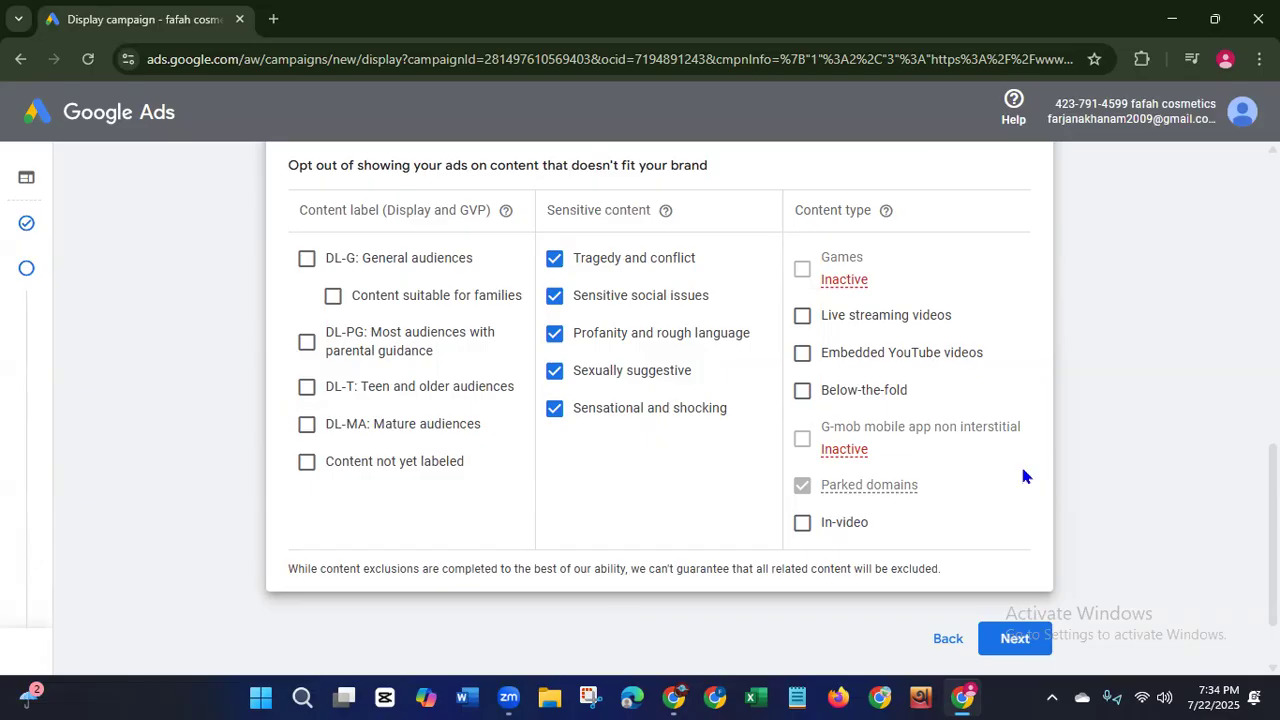
scroll(1022, 360, "up", 3)
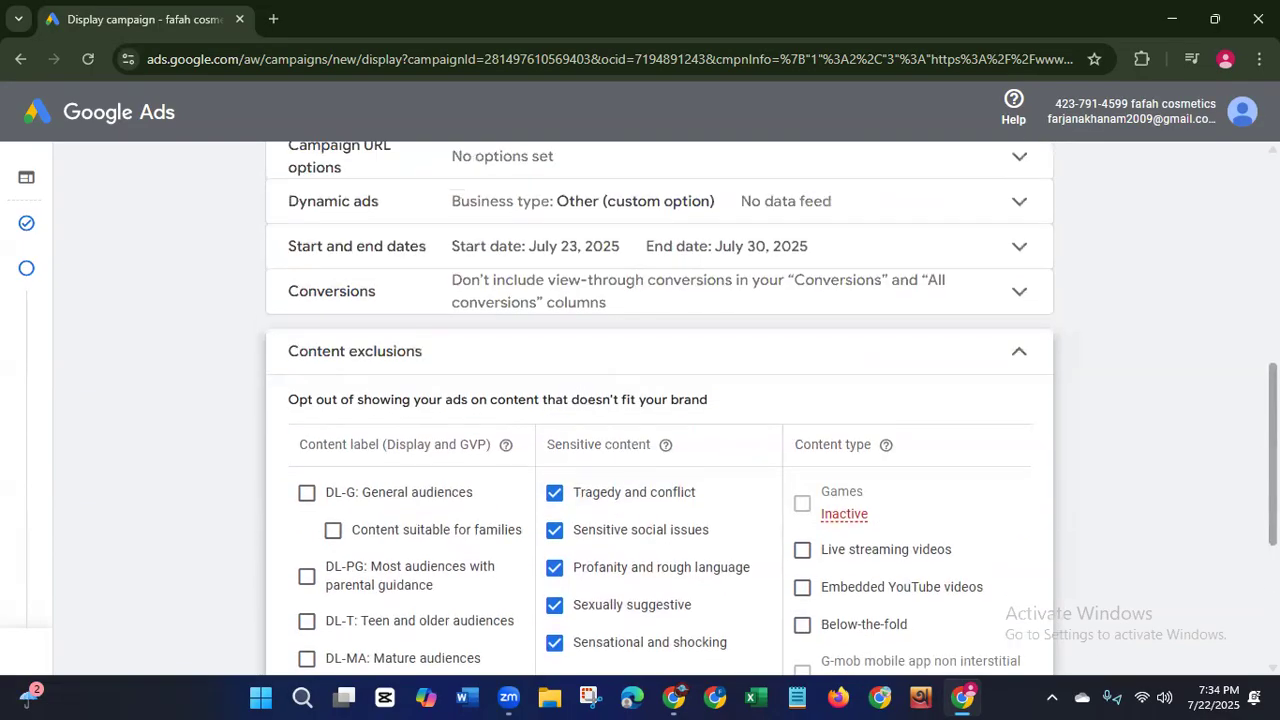
left_click(1020, 357)
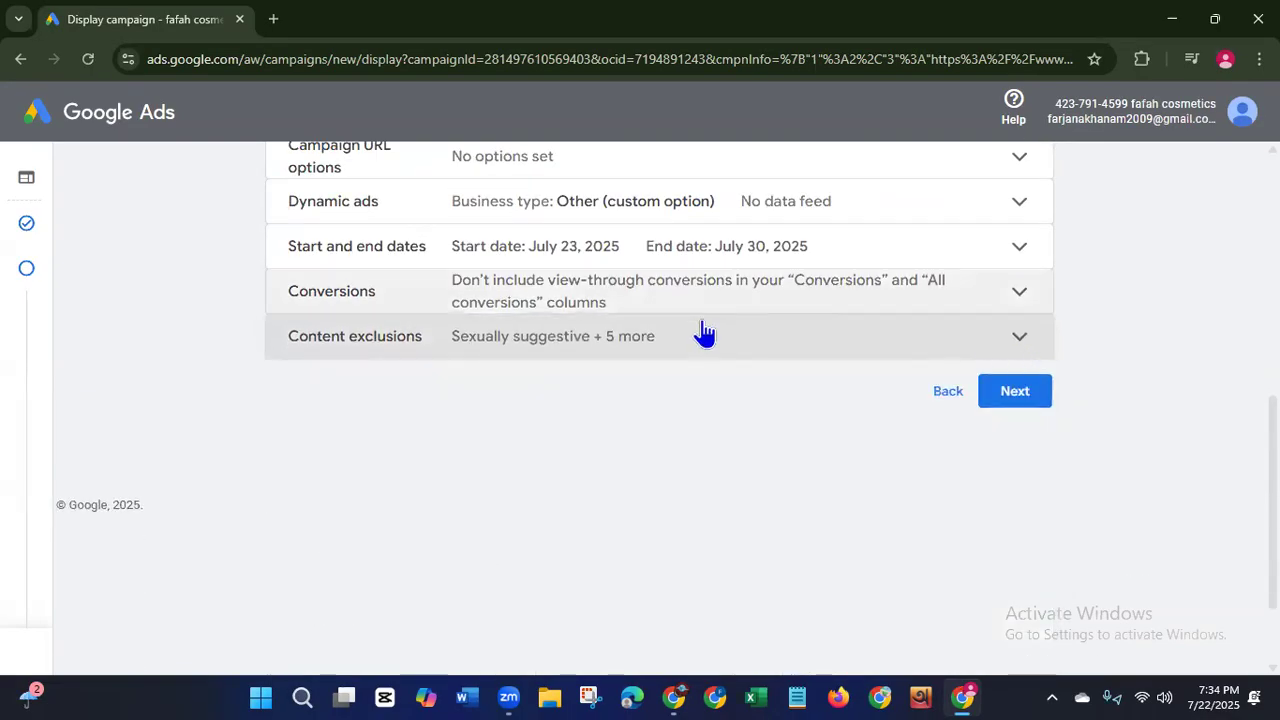
Step: Continue to the budget and bidding settings and review the average daily budget and its currency options
left_click(1015, 392)
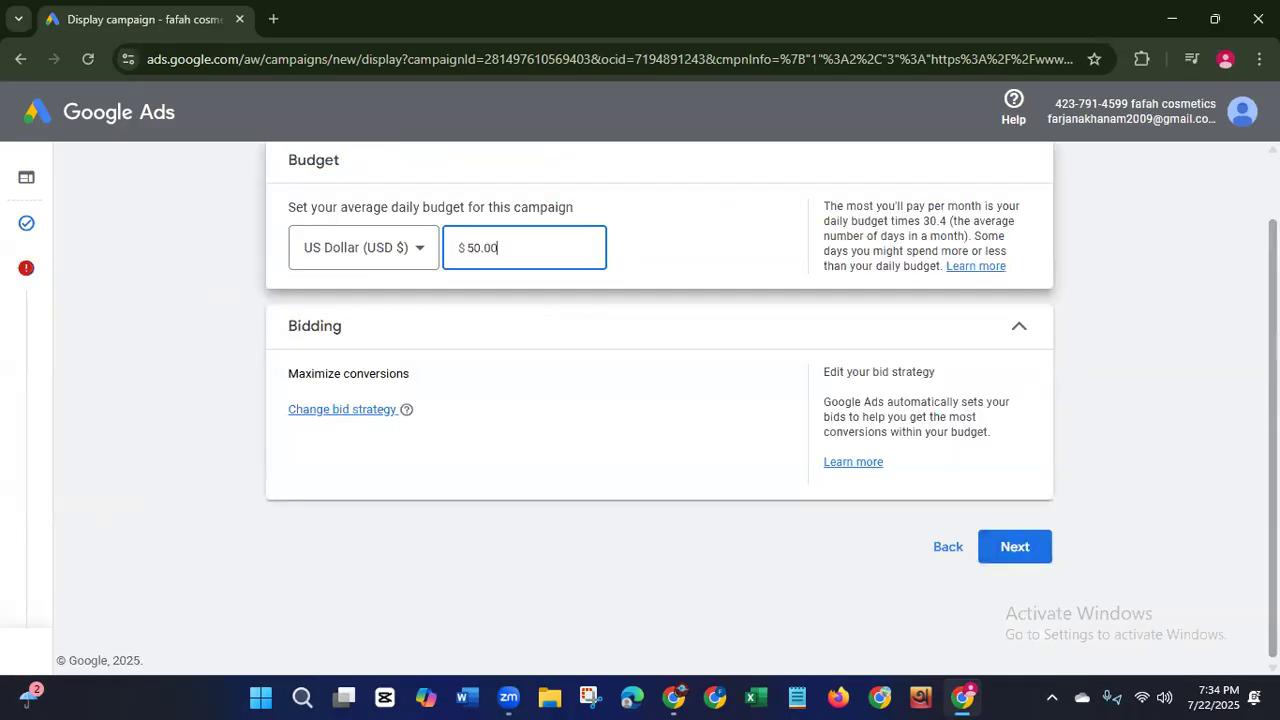
scroll(1200, 300, "up", 1)
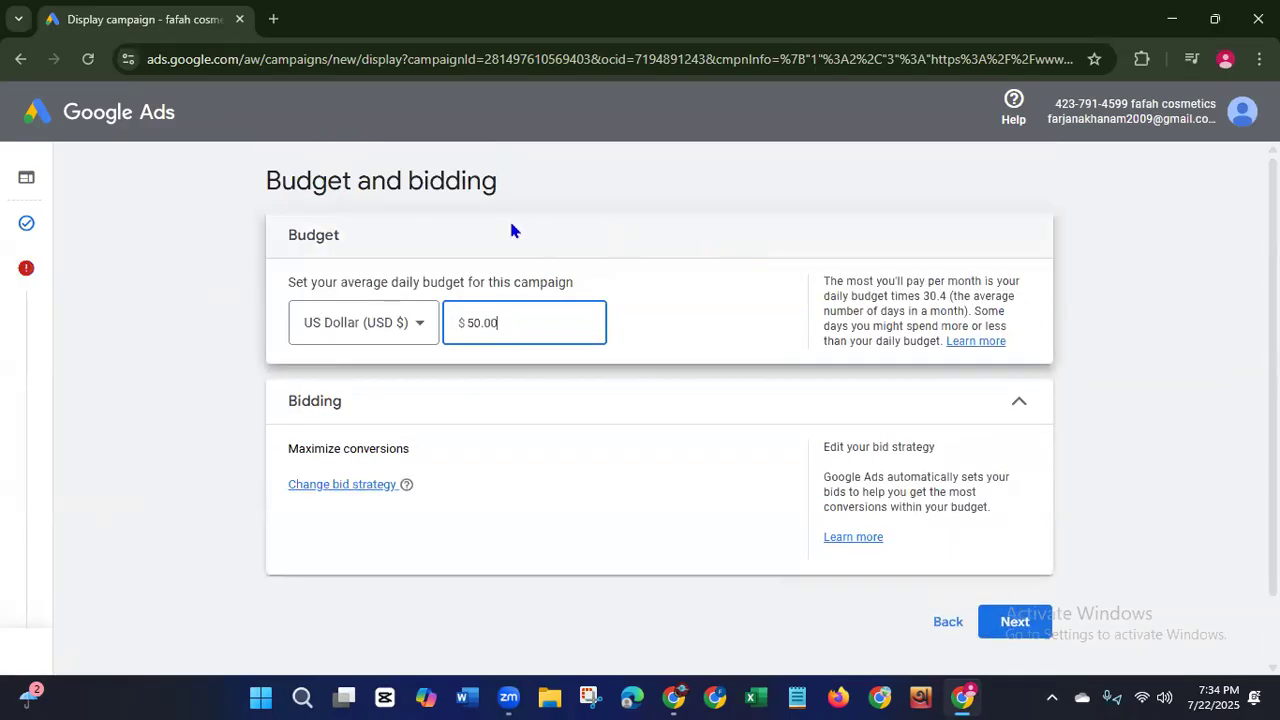
left_click_drag(298, 240, 409, 243)
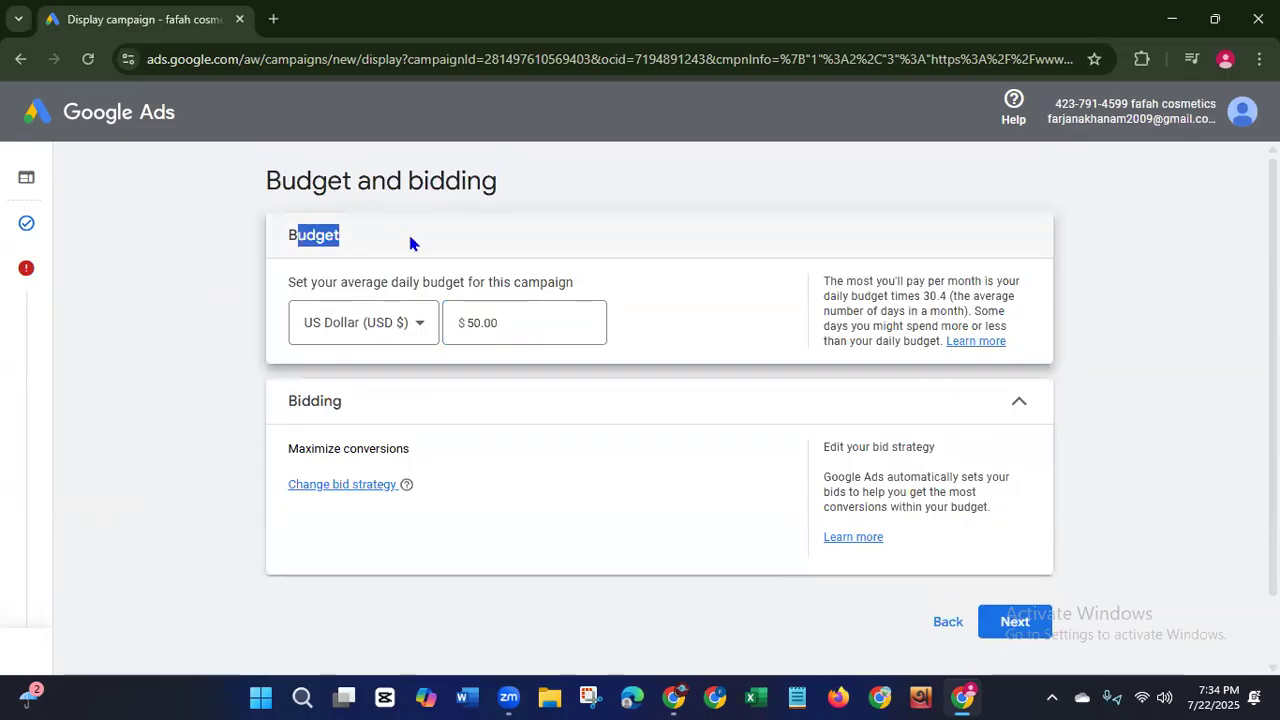
left_click(514, 327)
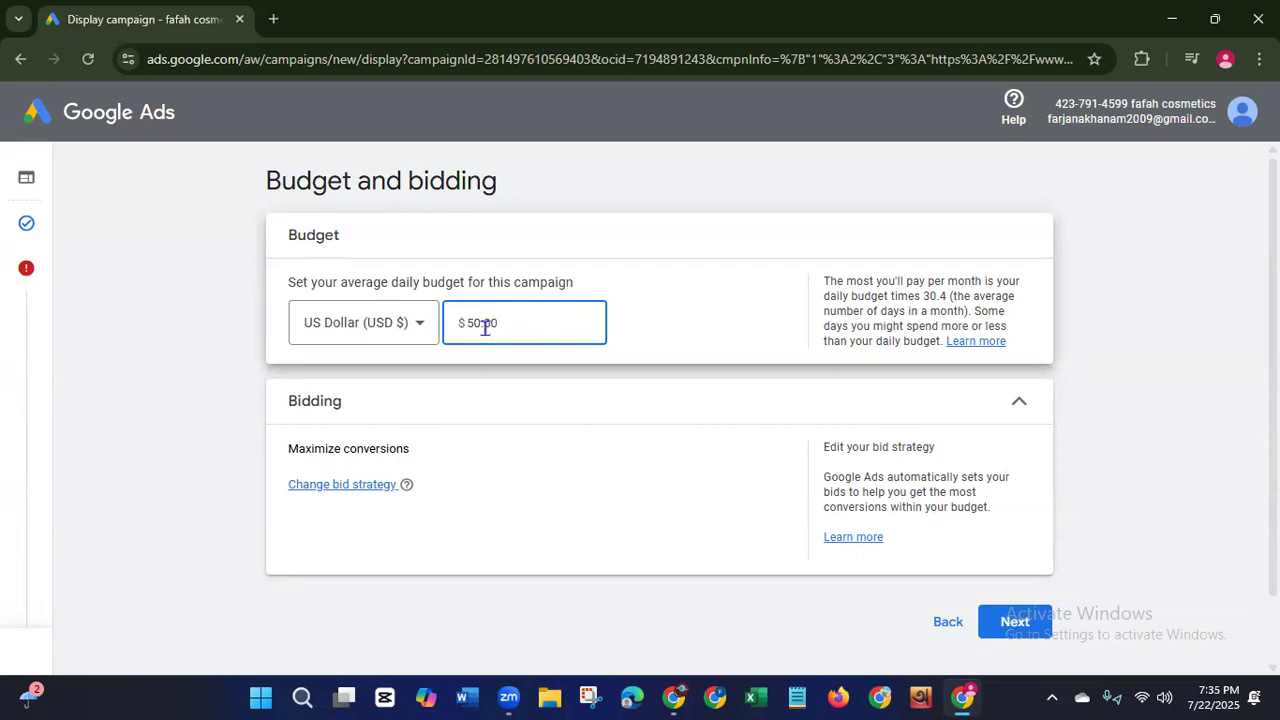
left_click(419, 329)
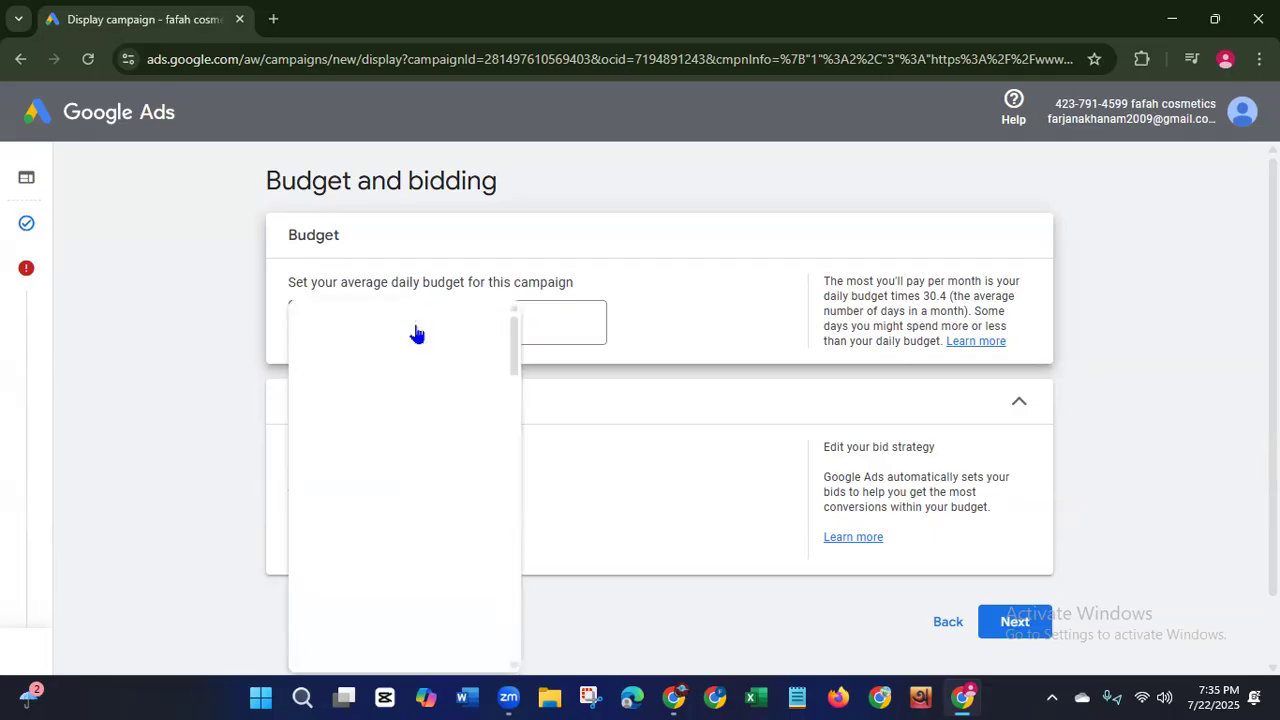
left_click(230, 325)
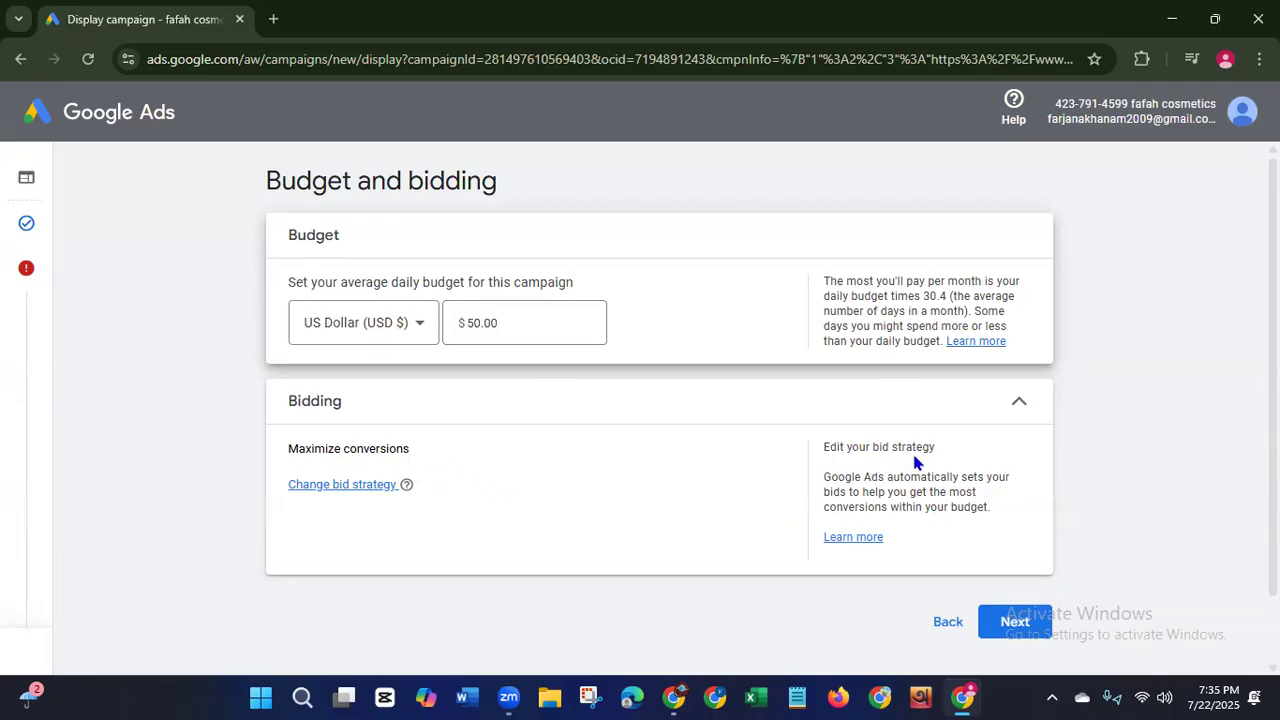
Step: Change the bid strategy to focus on High Quality Traffic and automatically maximize traffic
left_click(380, 486)
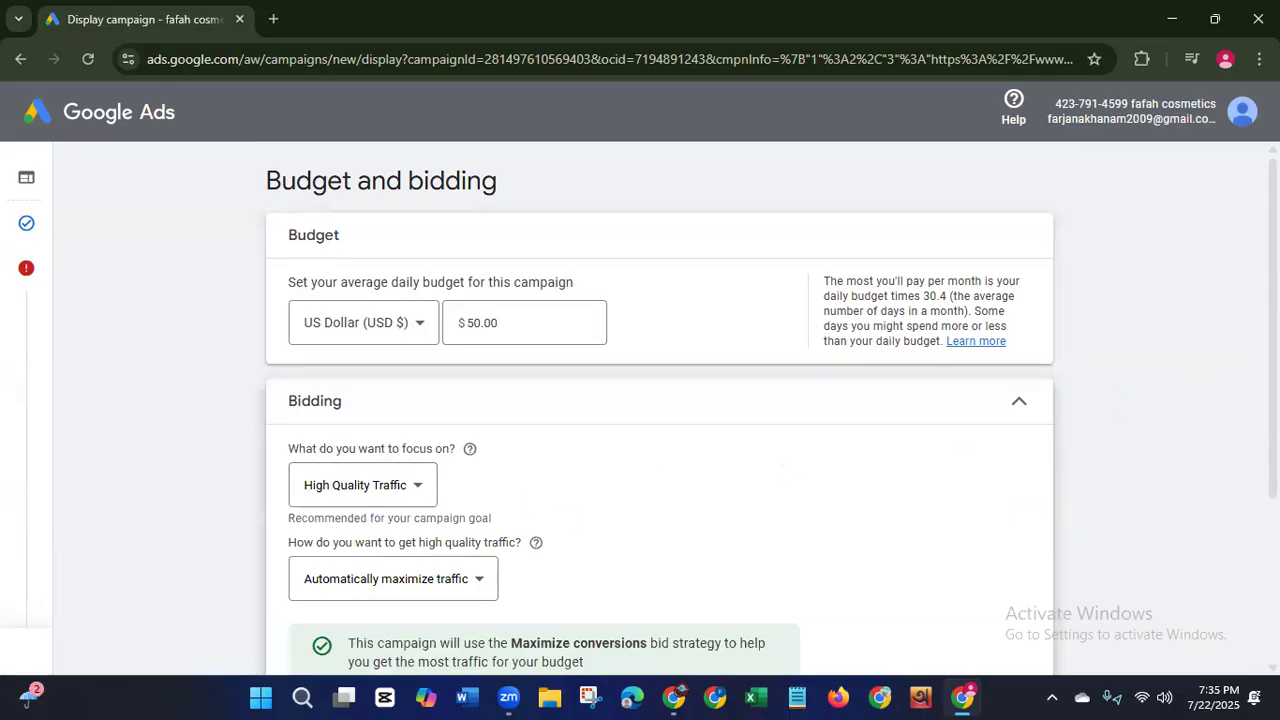
scroll(980, 420, "down", 3)
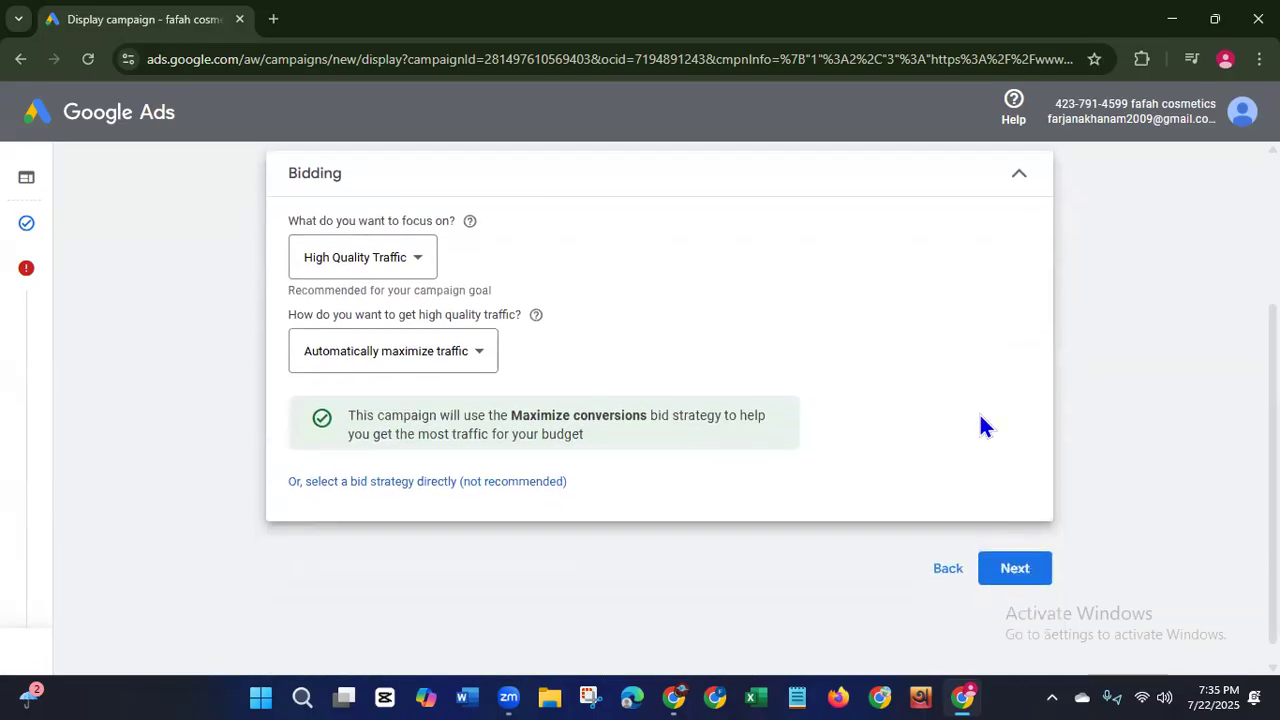
left_click(416, 259)
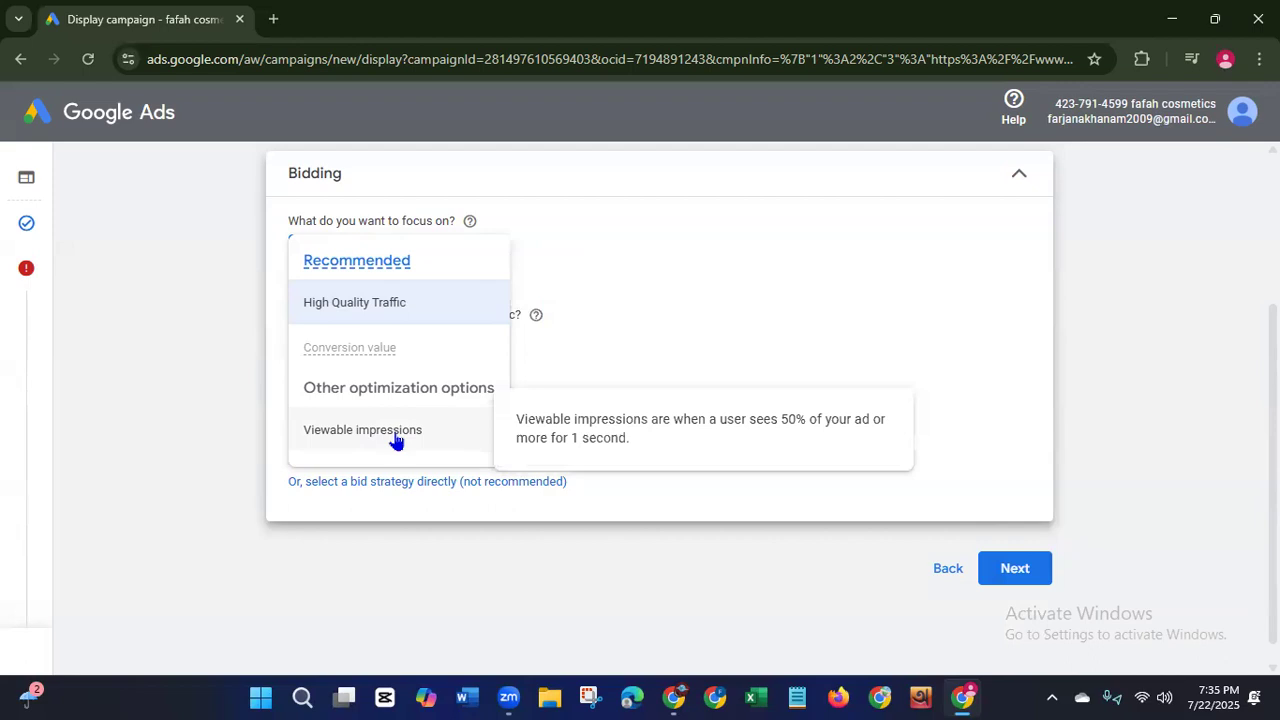
left_click(398, 312)
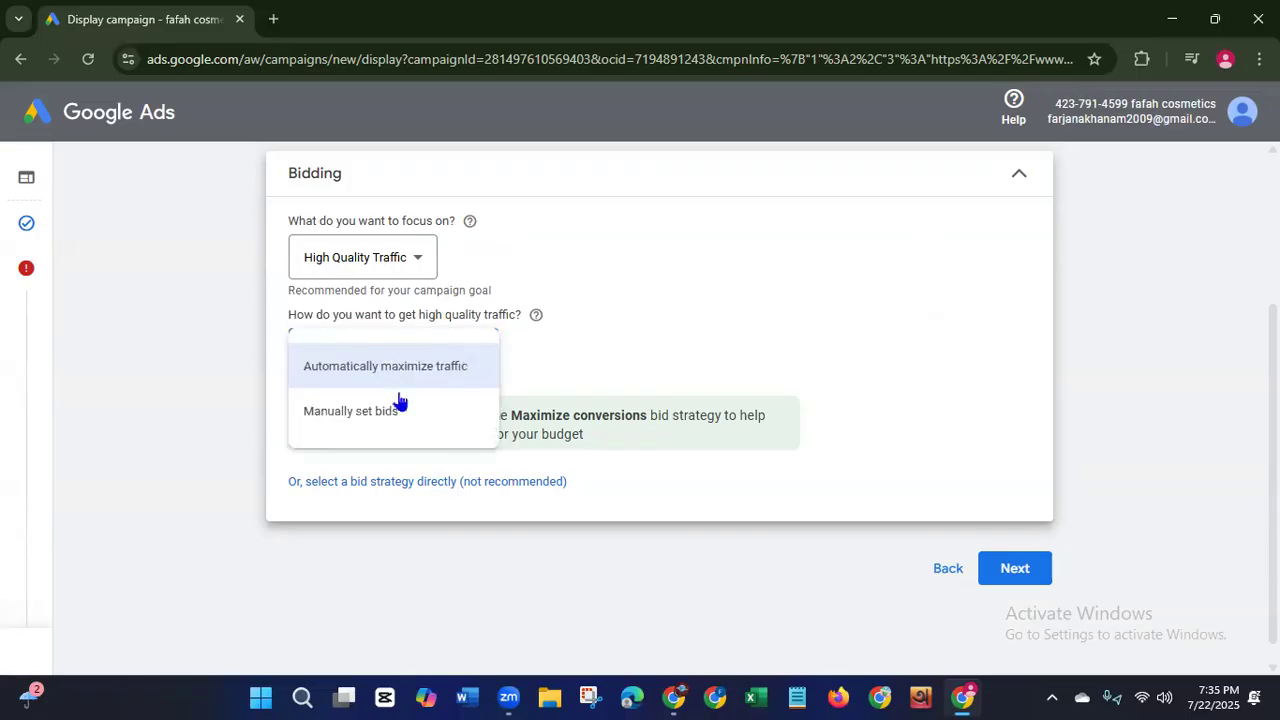
mouse_move(405, 375)
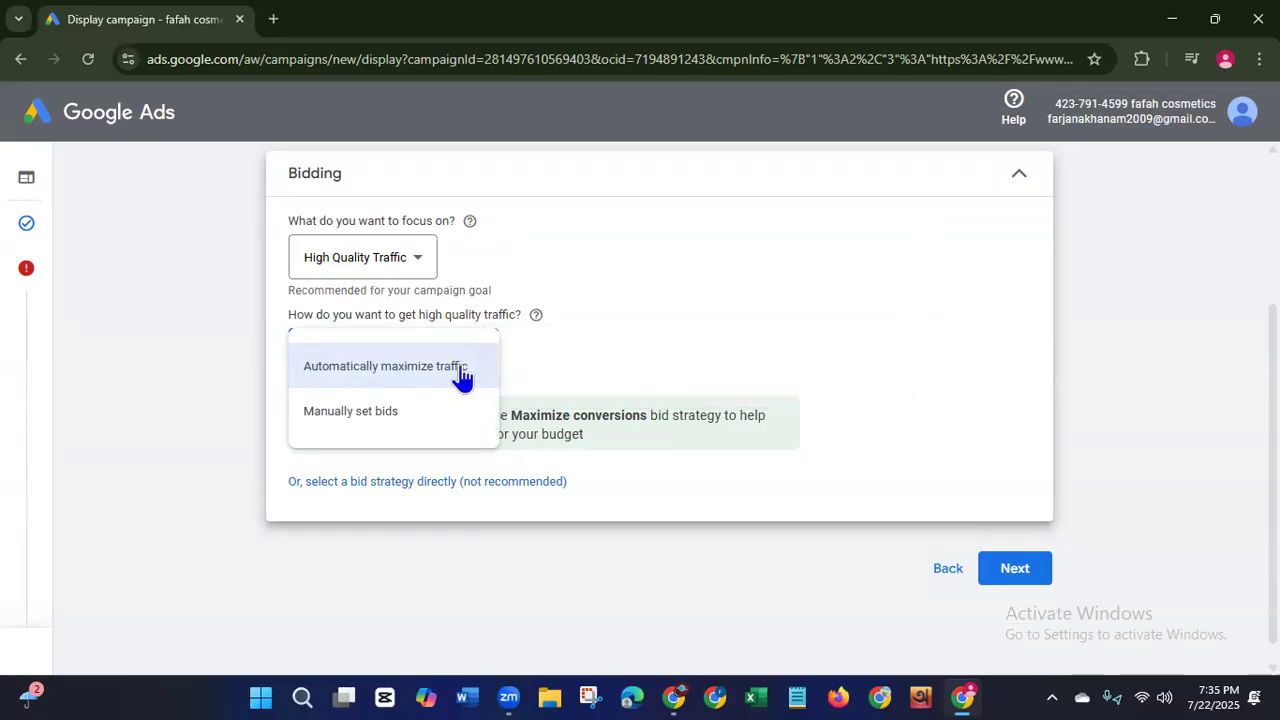
left_click(406, 374)
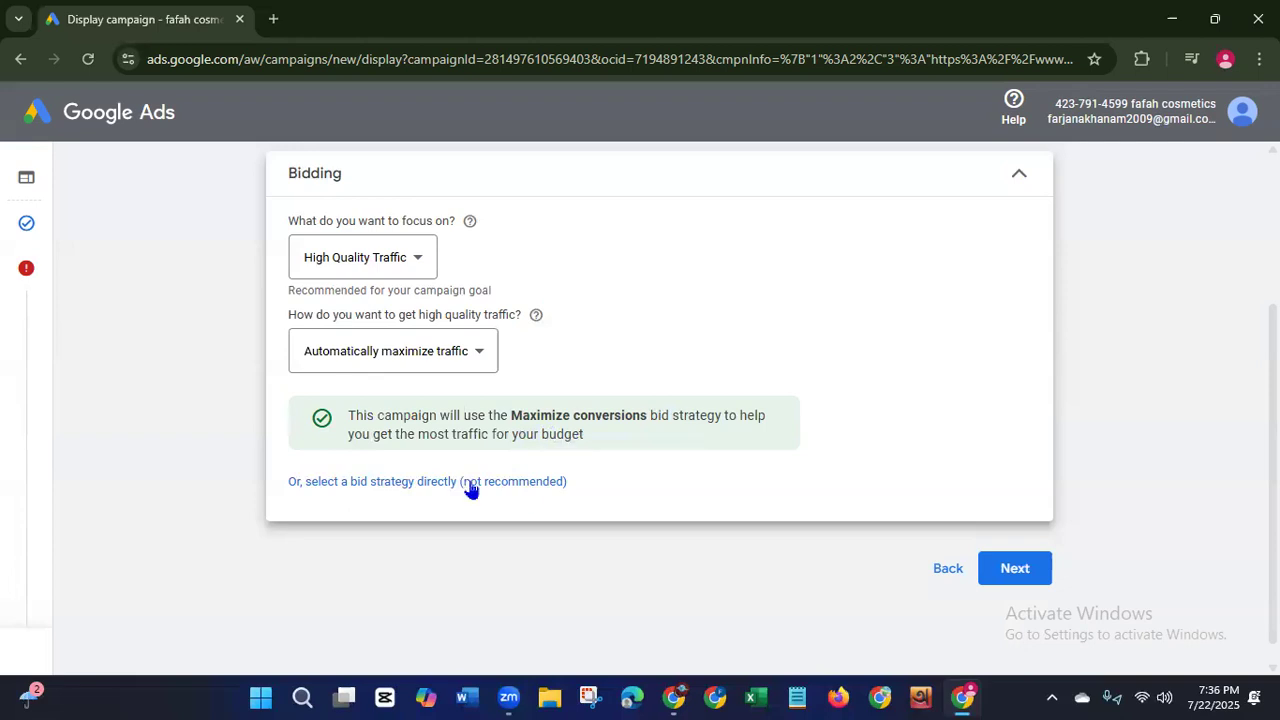
Step: Continue to the Targeting settings and clear all selected audience segments
left_click(1022, 578)
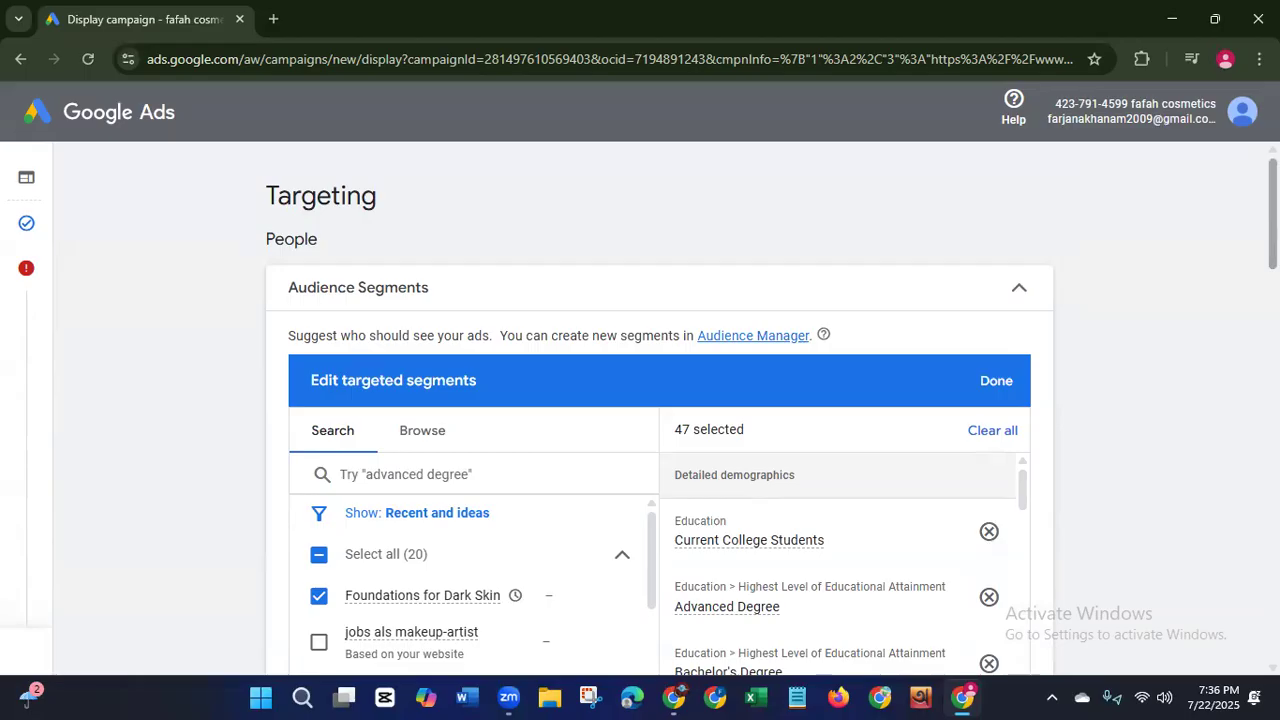
scroll(755, 545, "down", 1)
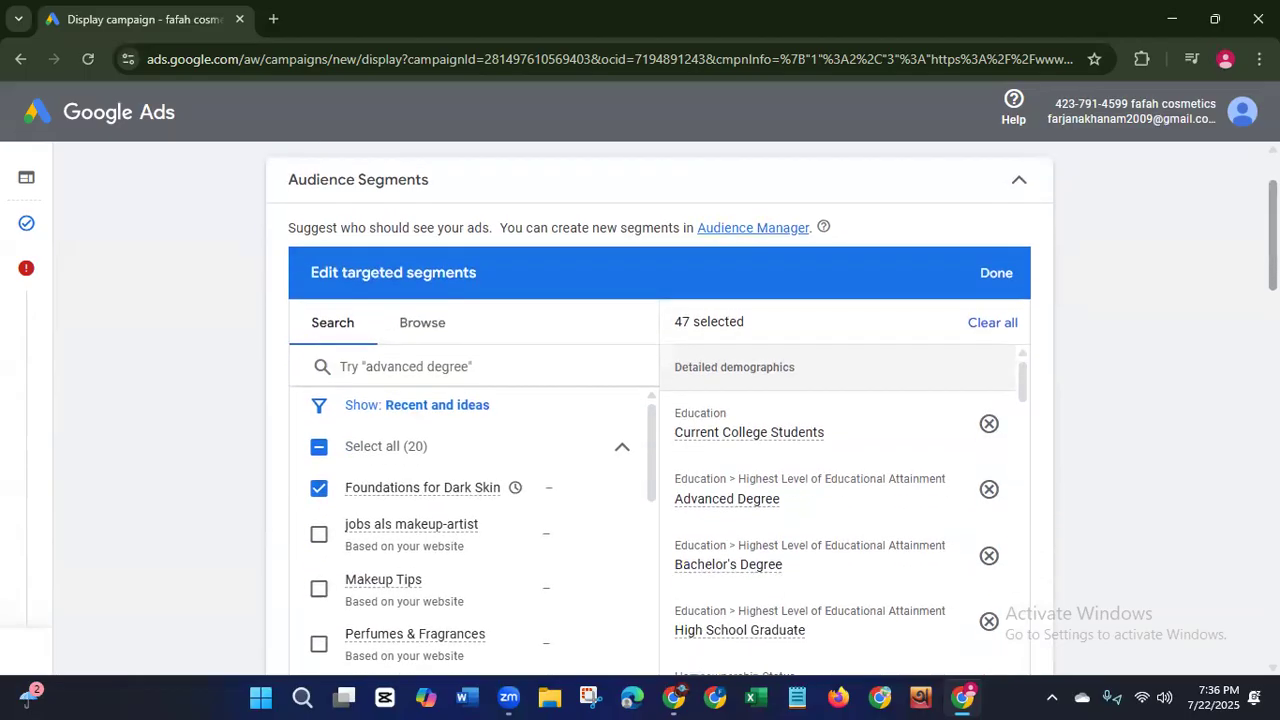
scroll(443, 314, "up", 1)
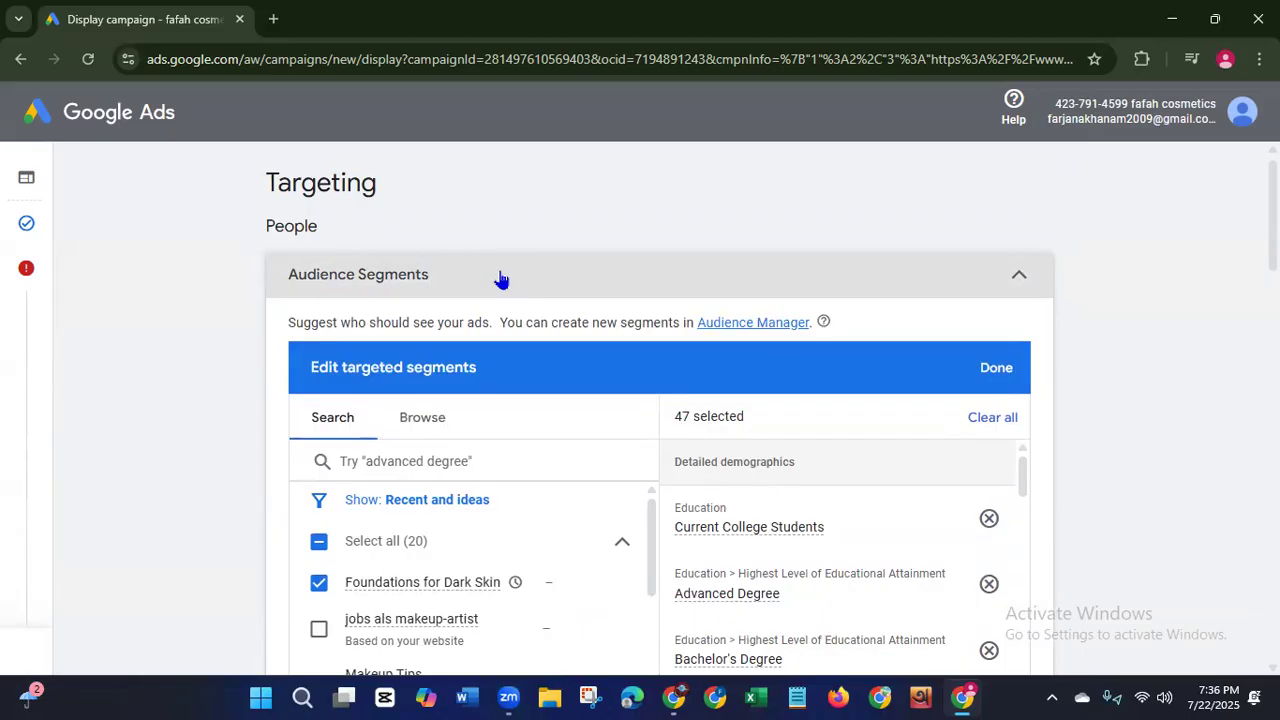
left_click(978, 417)
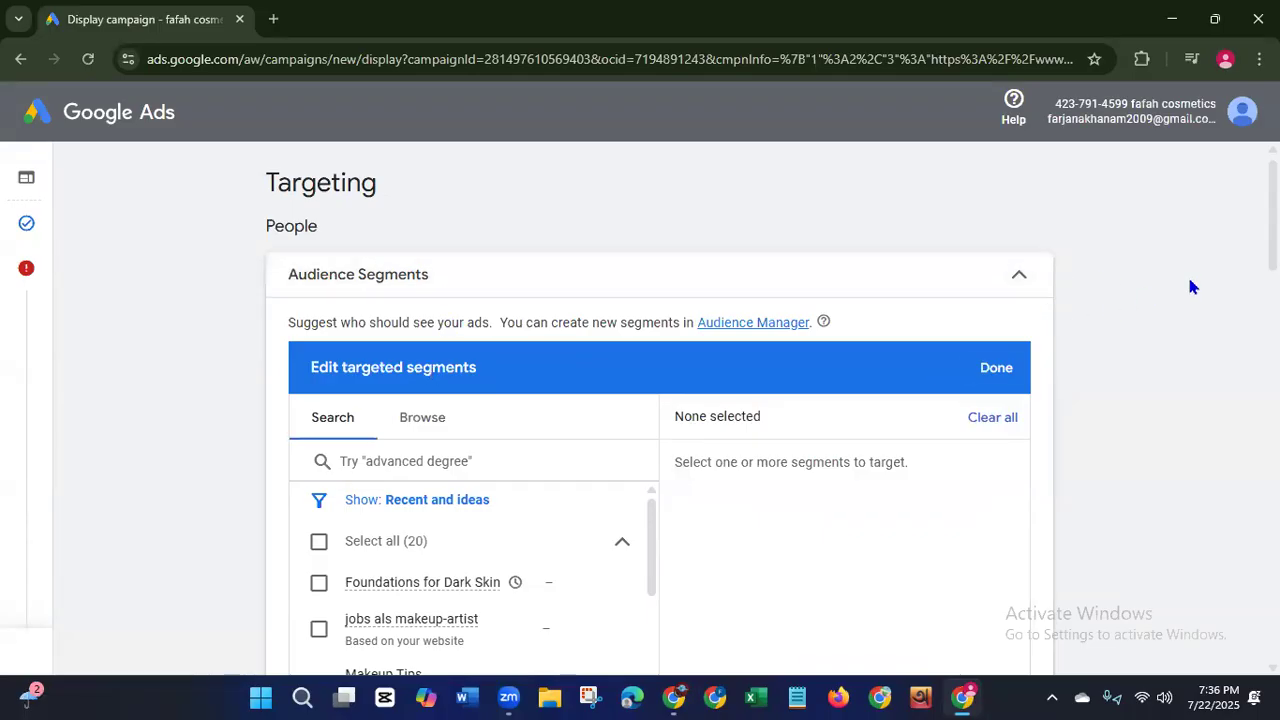
Step: Search audience segments for Cosmetics and select Makeup Products in UK, Makeup Essentials, Makeup and Waterproof Makeup
scroll(1272, 230, "down", 1)
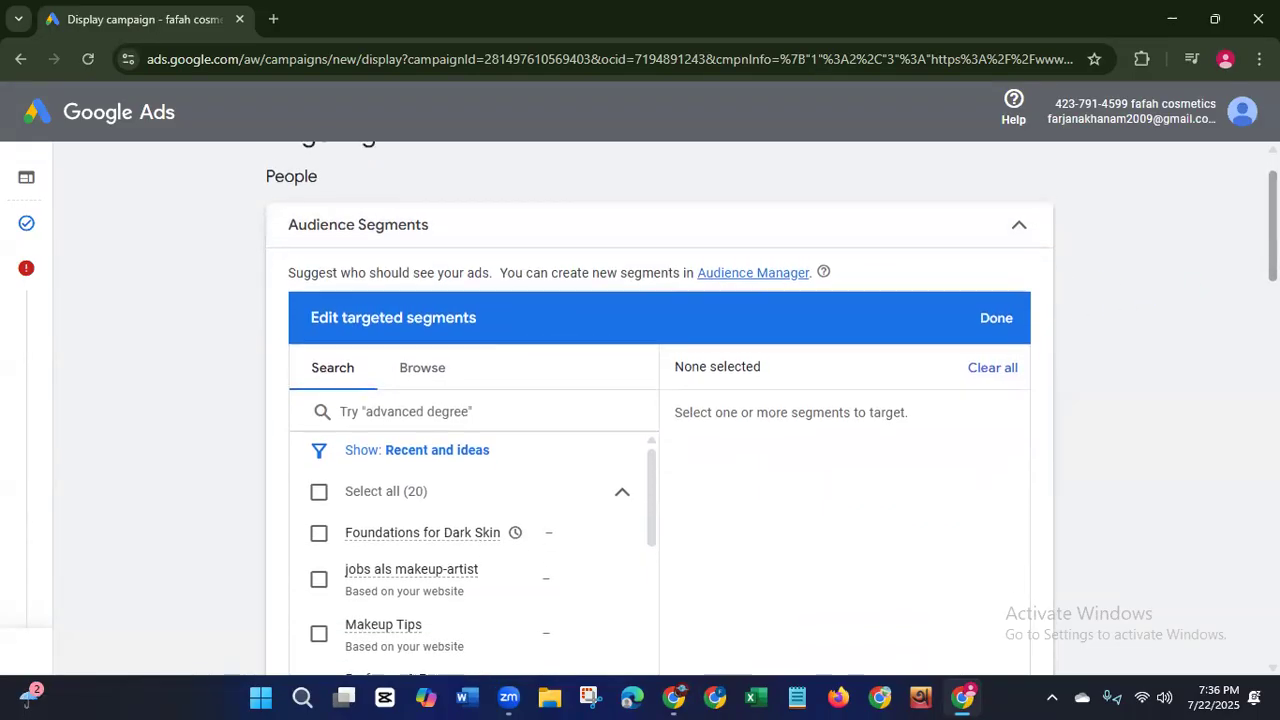
scroll(660, 400, "up", 1)
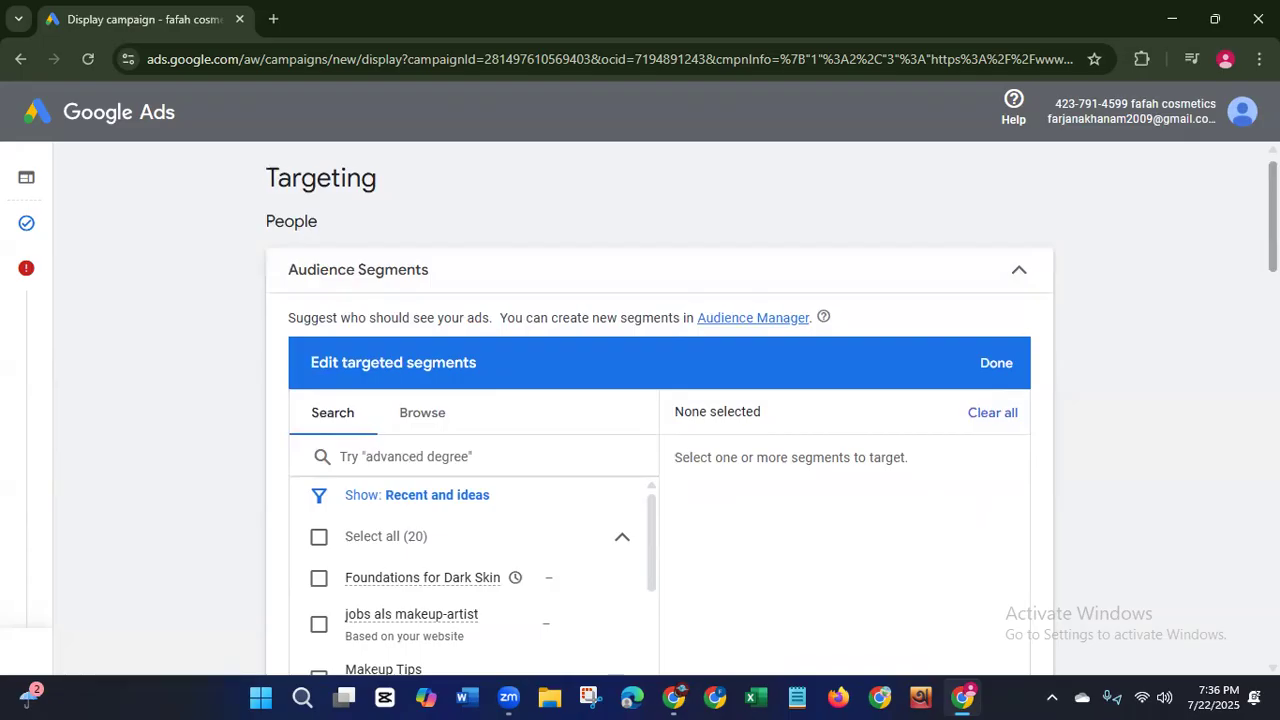
scroll(660, 400, "down", 3)
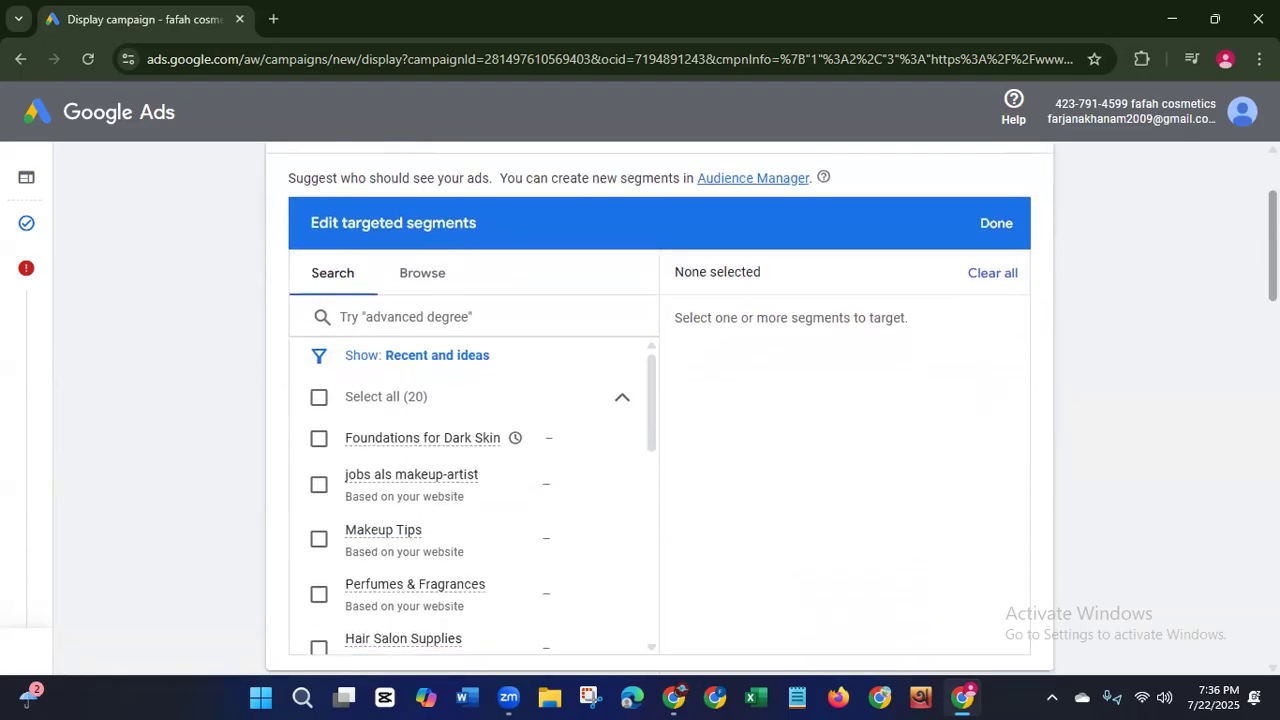
left_click(411, 316)
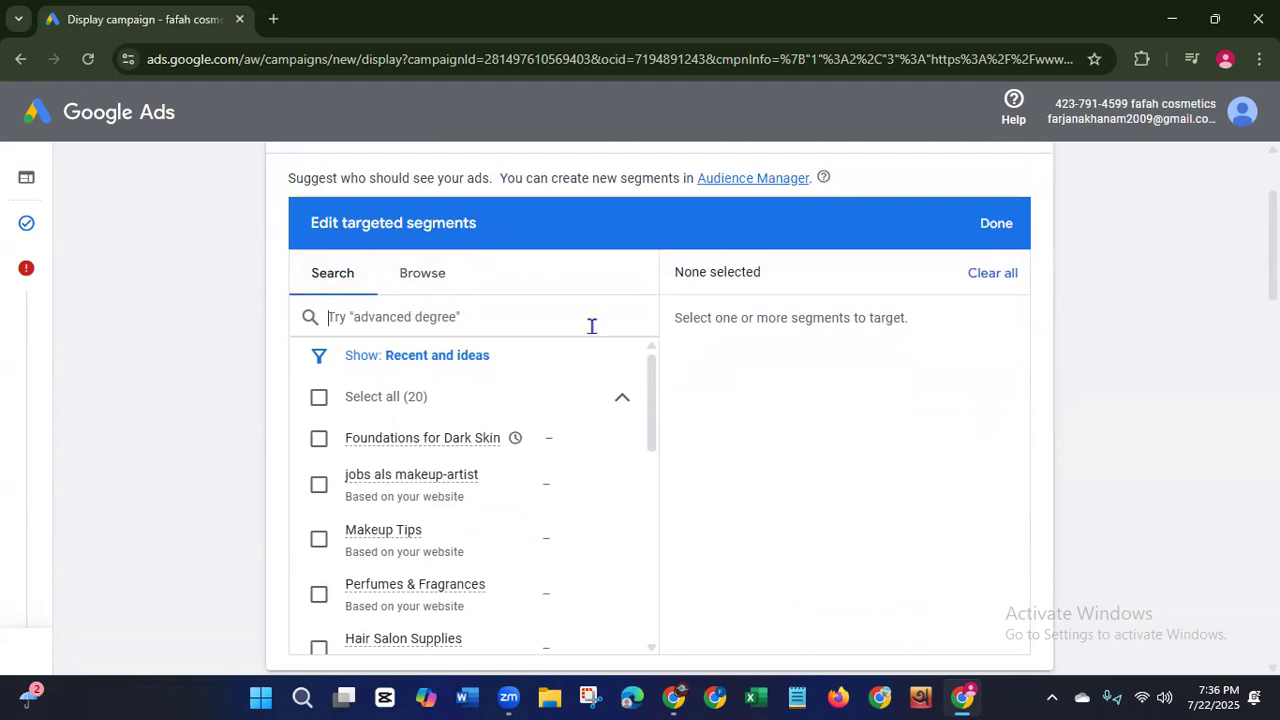
type("C")
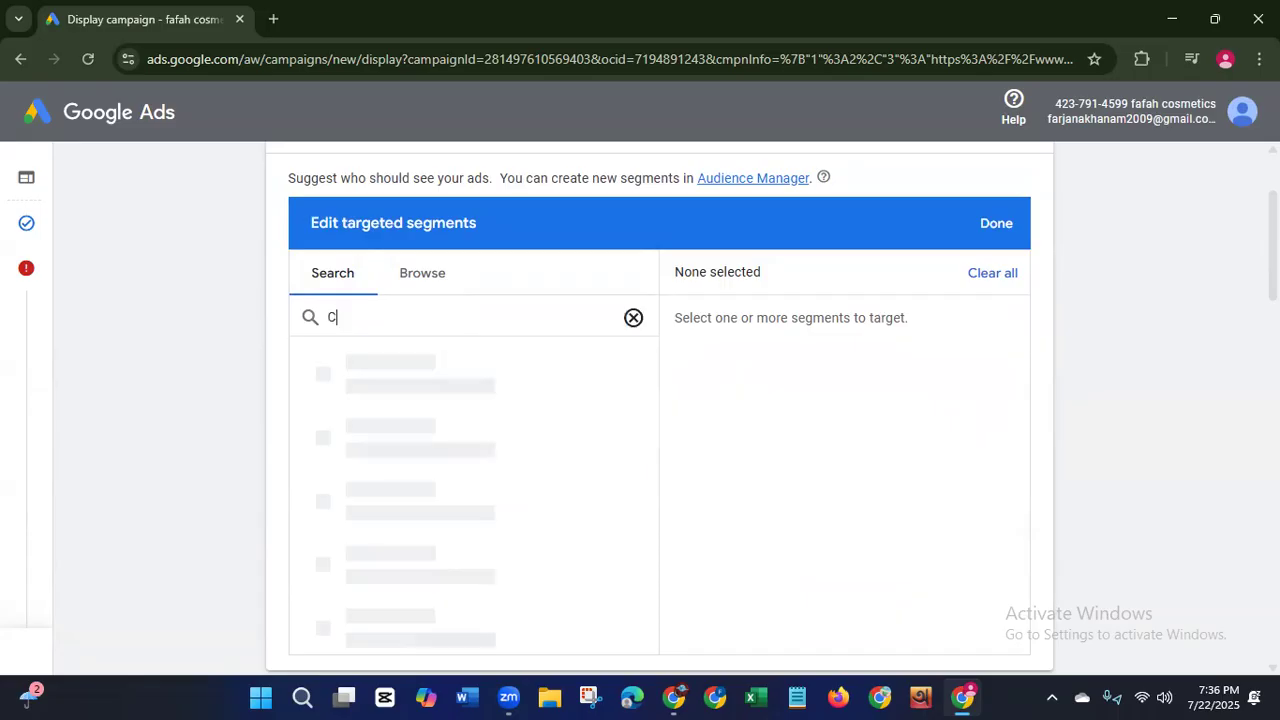
type("osmetics")
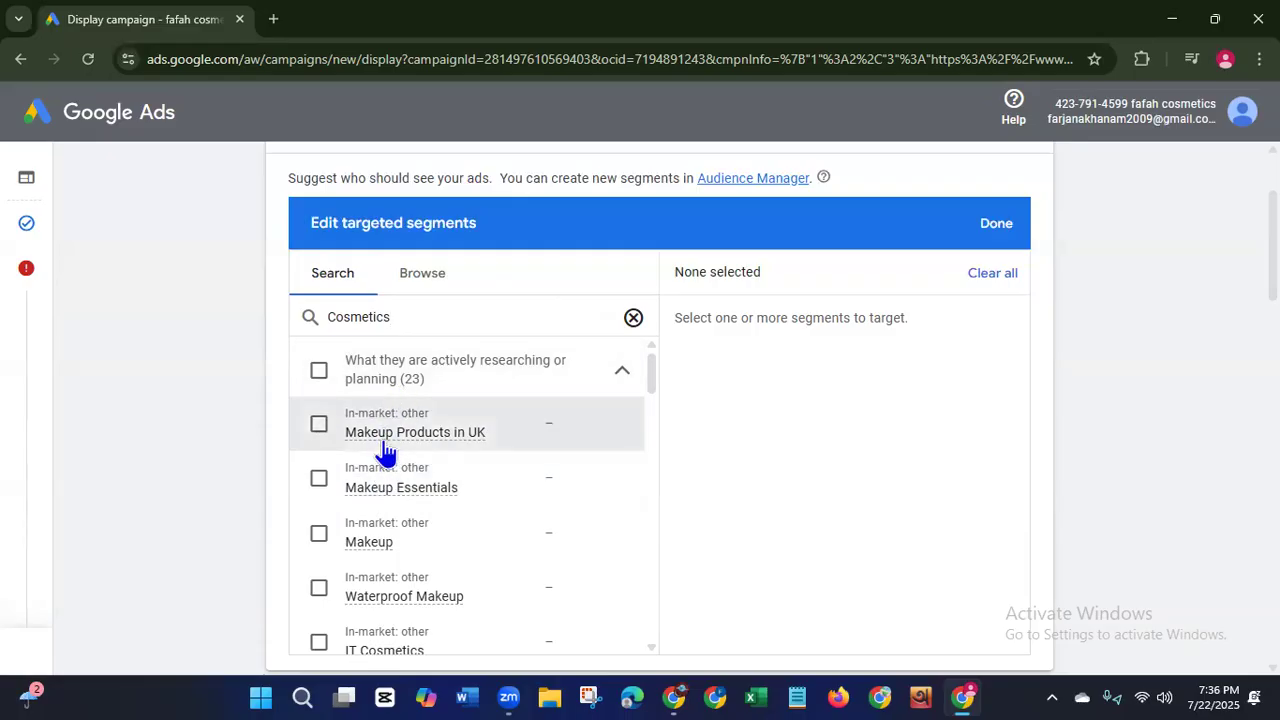
left_click(319, 428)
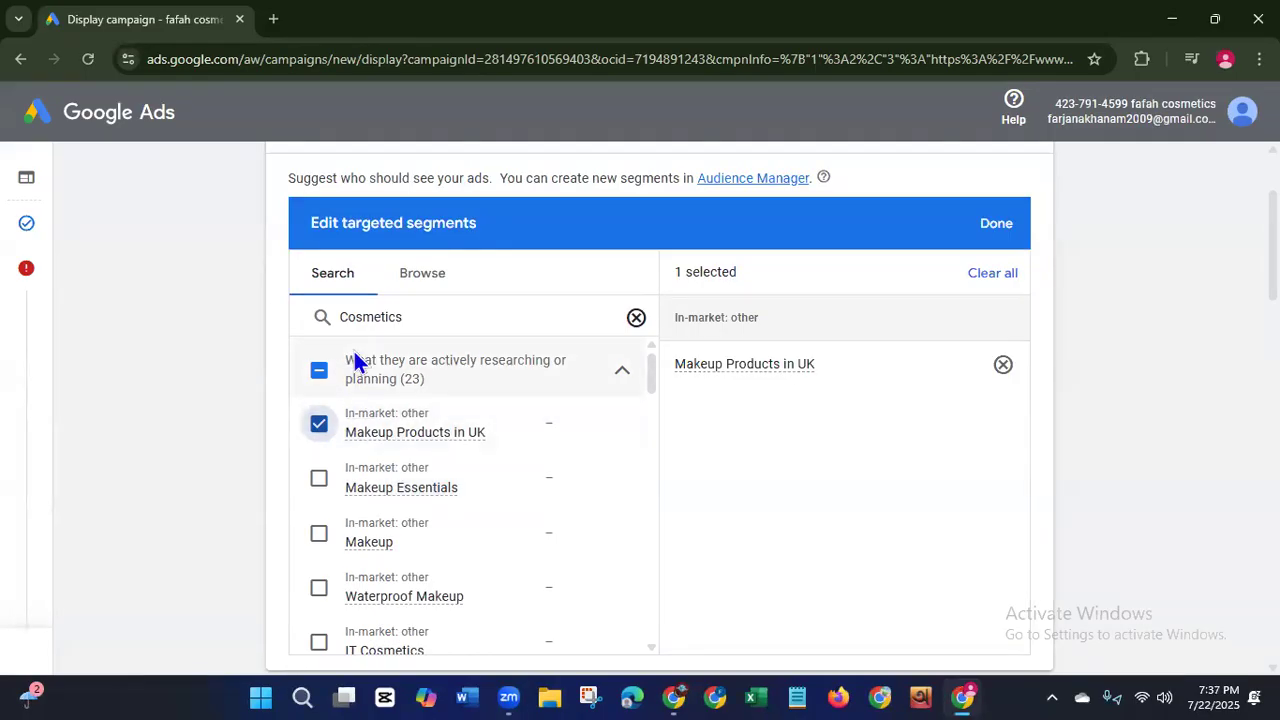
left_click(316, 486)
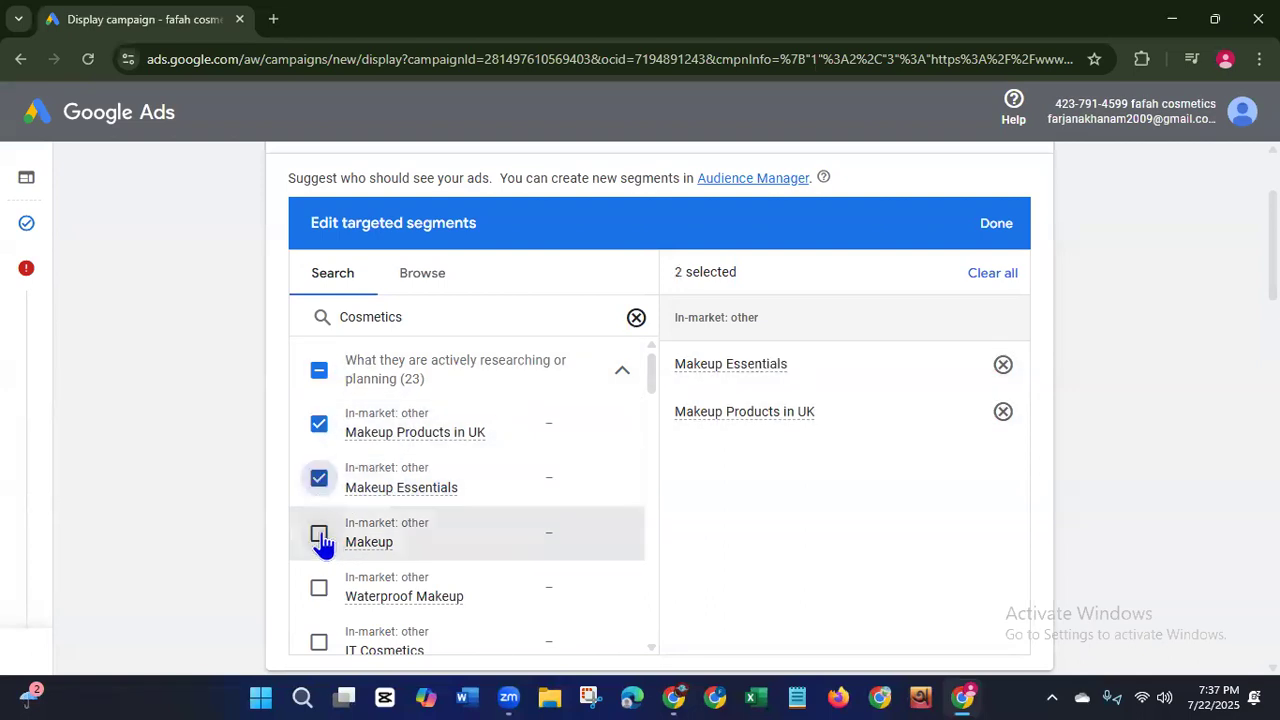
left_click(318, 536)
left_click(319, 590)
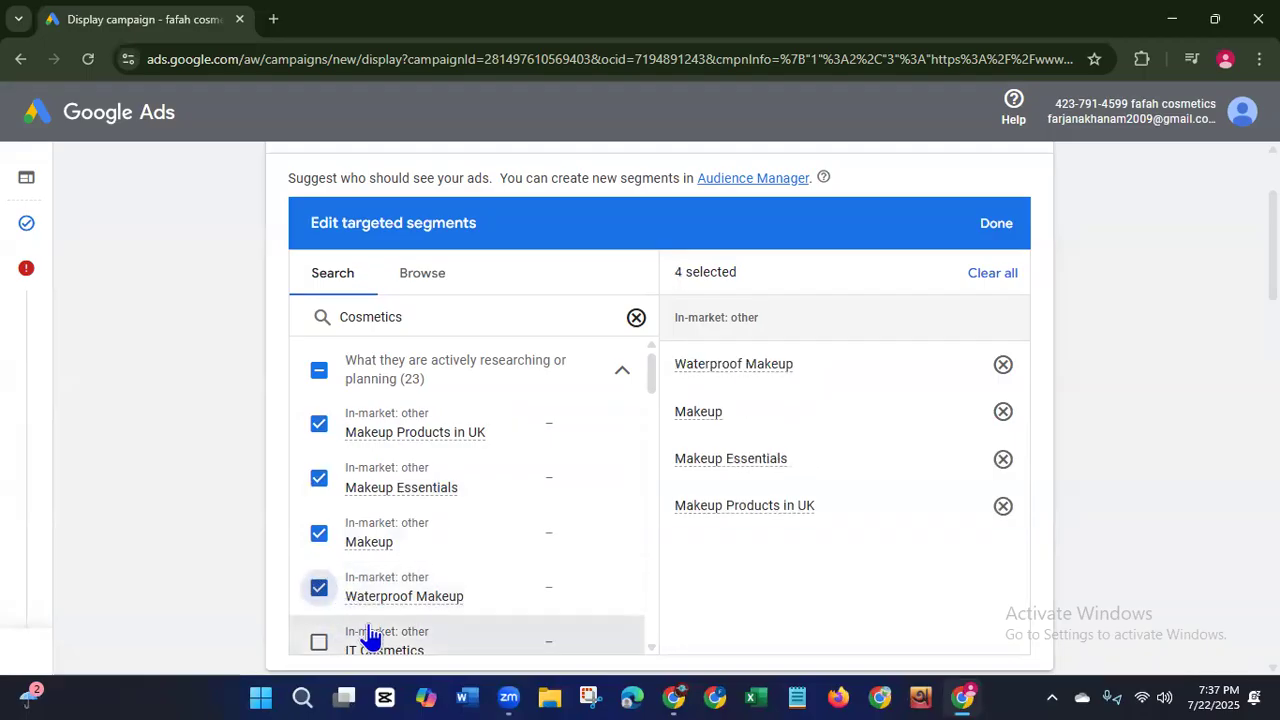
Step: Add the in-market segments Cosmetic Manufacturers, Beauty Products, Cruelty Free Beauty Products and Makeup With Skincare Benefits
scroll(652, 400, "down", 1)
scroll(650, 400, "down", 2)
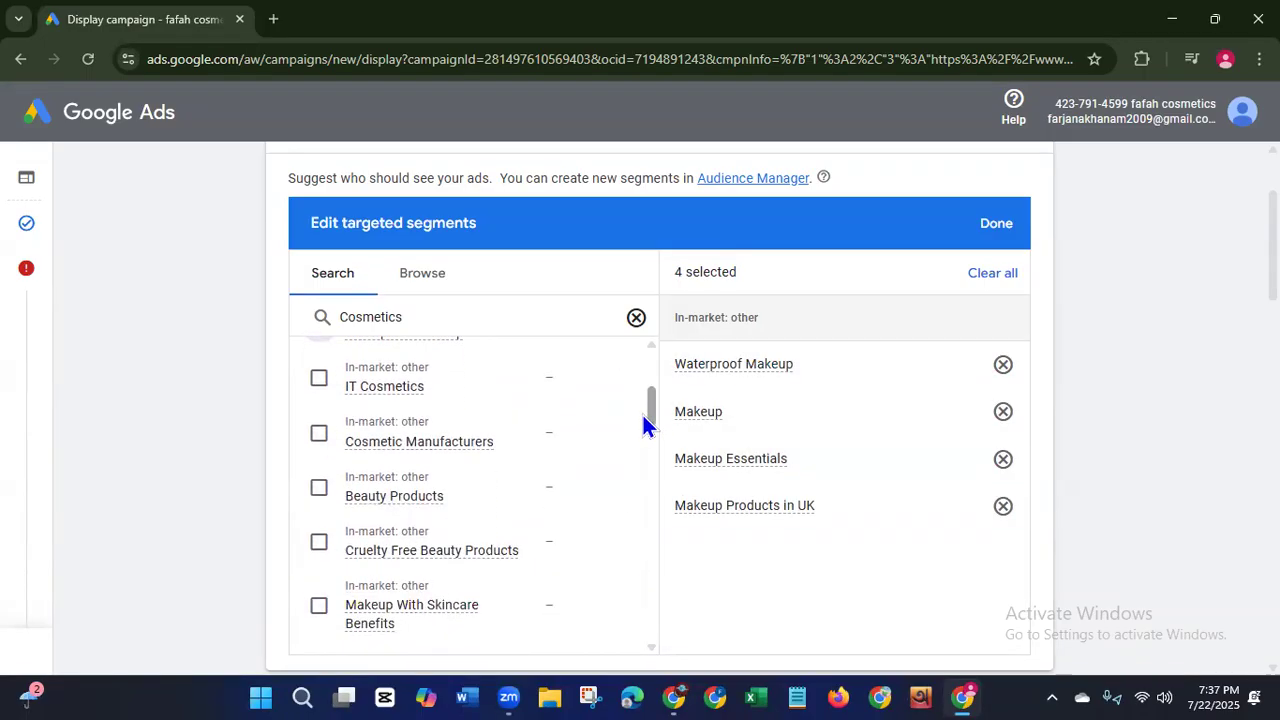
left_click(316, 438)
left_click(320, 493)
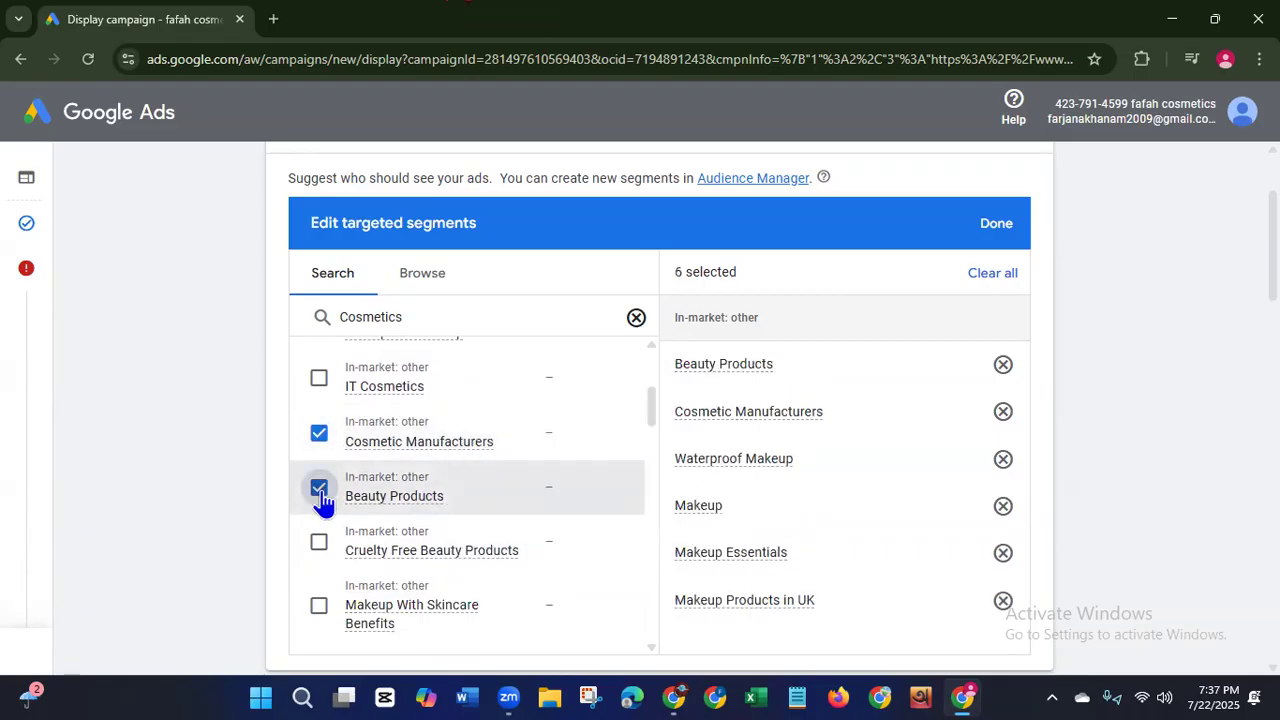
left_click(318, 548)
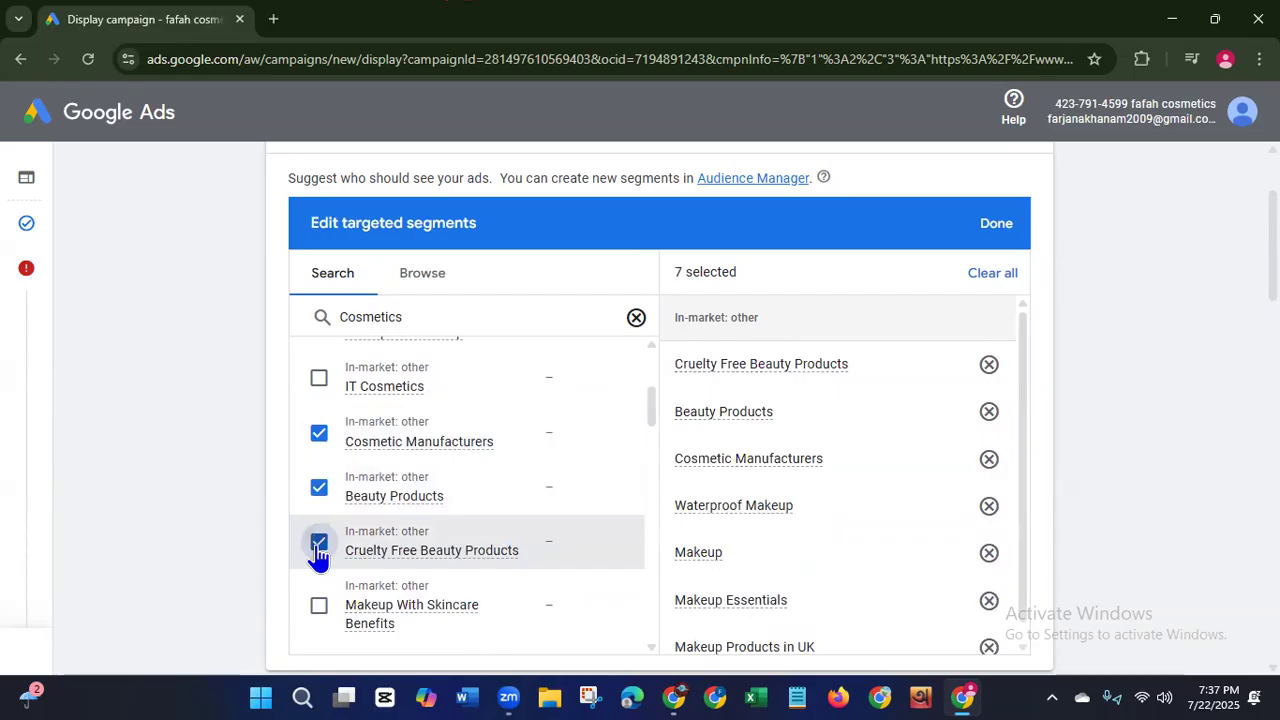
left_click(319, 607)
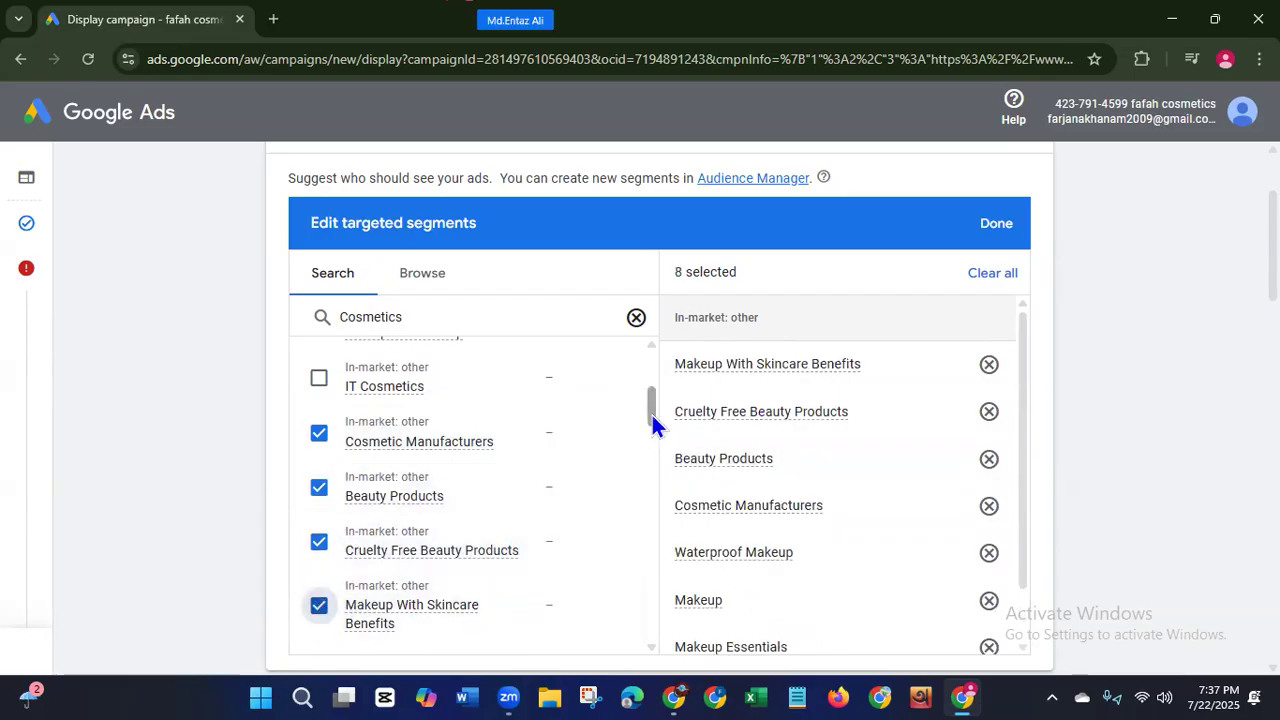
Step: Add the in-market segments Make Up For Ever, Makeup & Cosmetics, Lip Makeup, Face Makeup and Eye Makeup
scroll(652, 425, "down", 3)
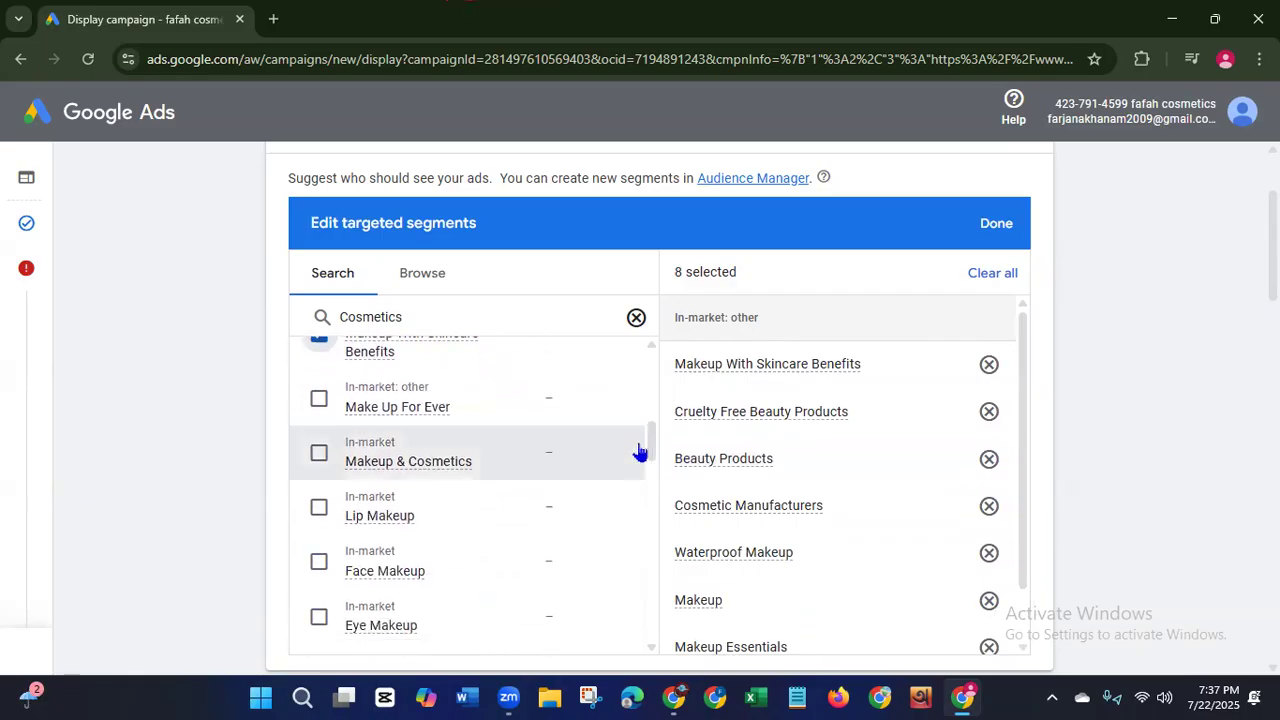
left_click(318, 399)
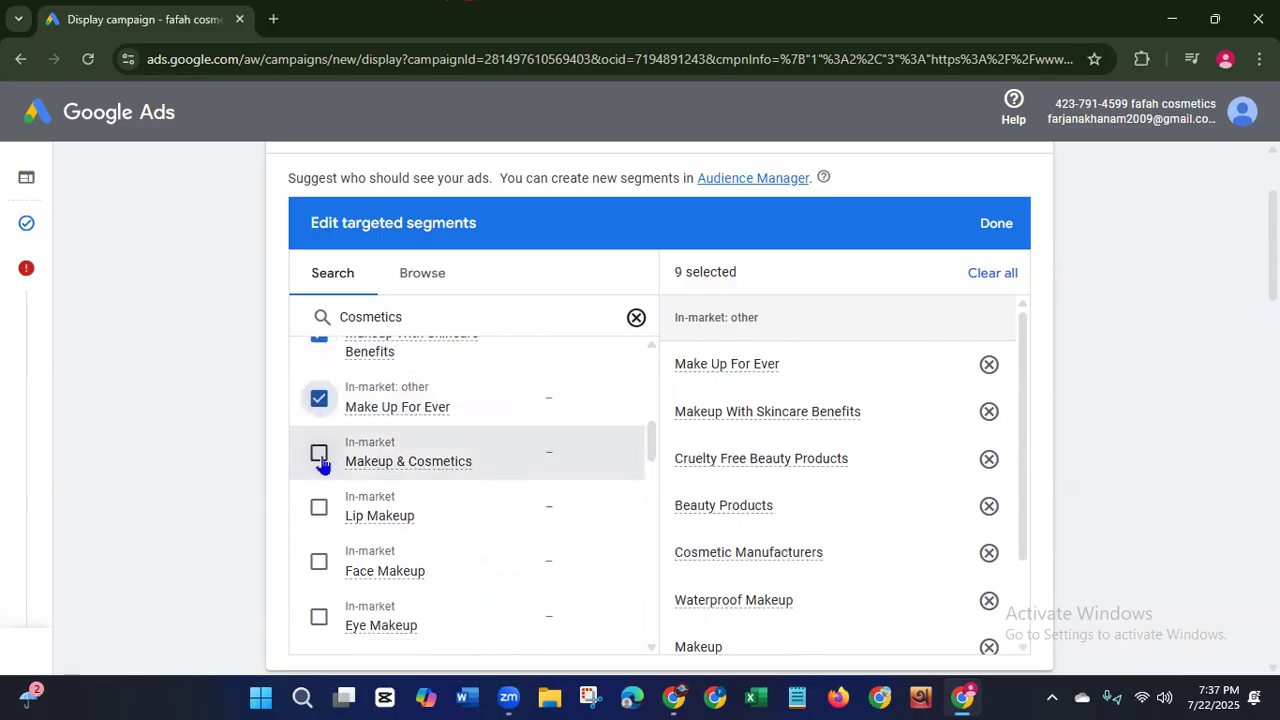
left_click(321, 455)
left_click(318, 509)
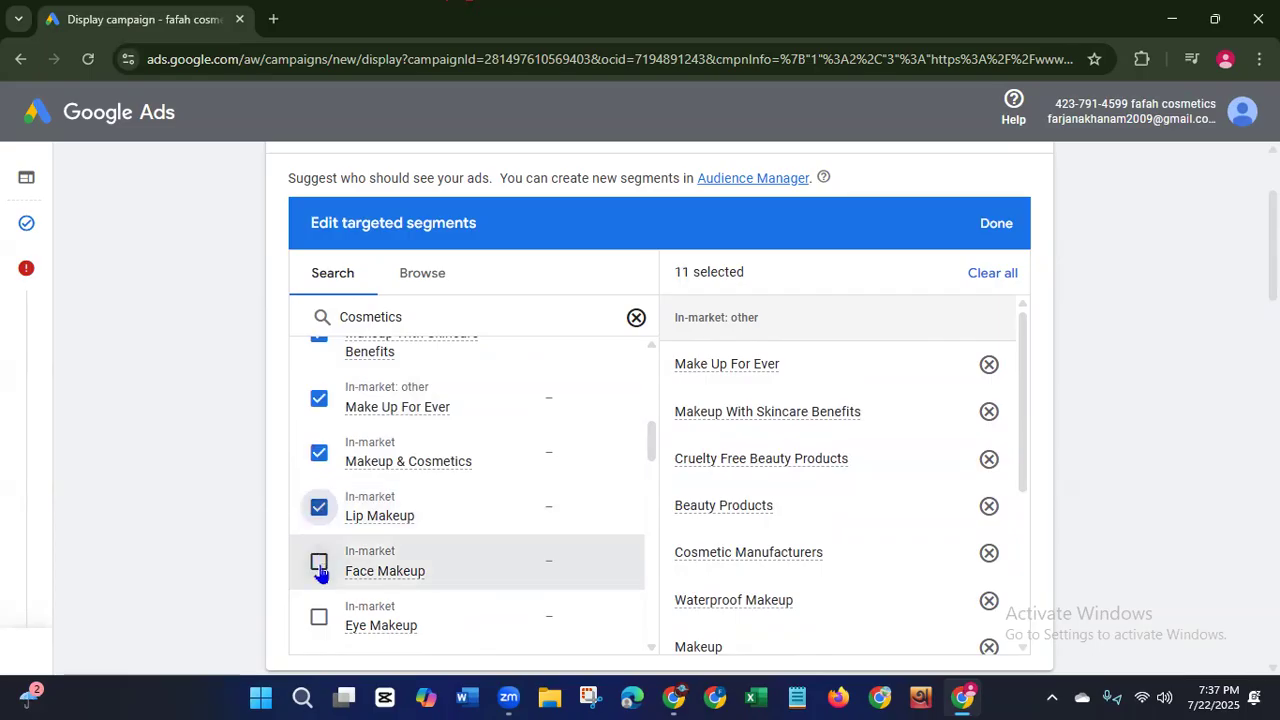
left_click(318, 562)
left_click(318, 617)
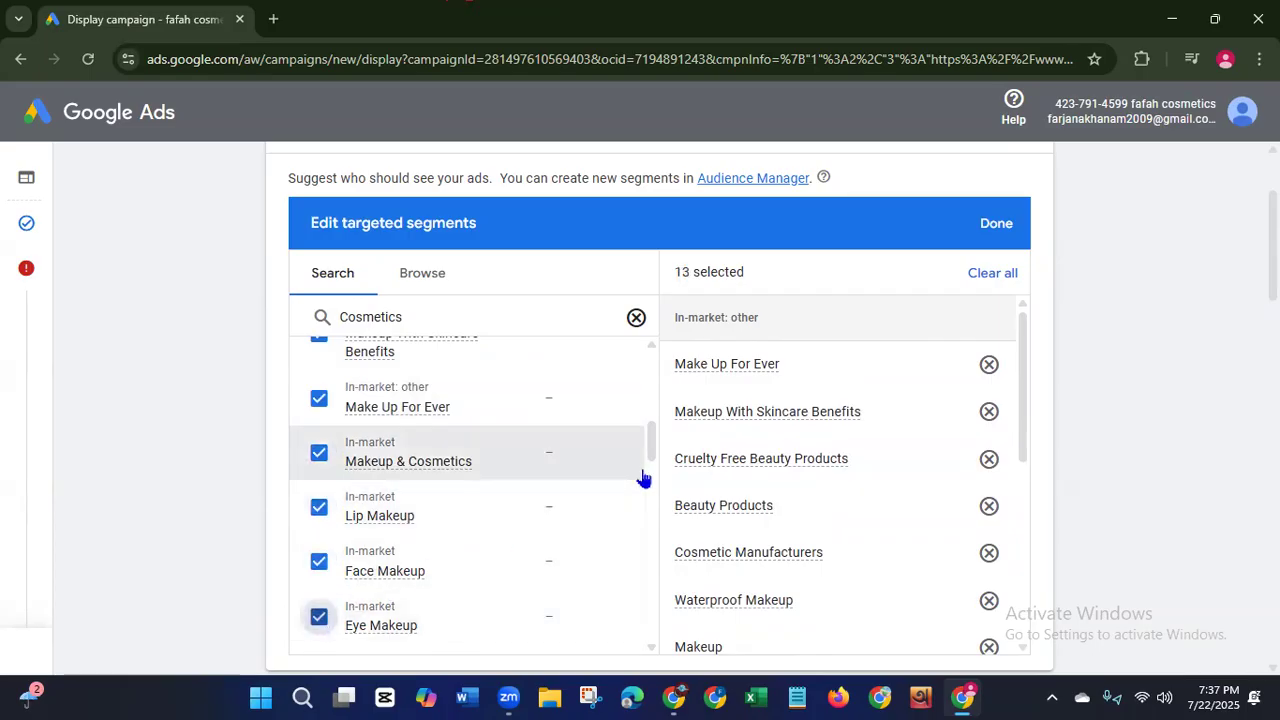
Step: Add in-market segments Skin Care Products, Anti-Aging Skin Care Products, Face Lotions & Moisturizers, Facial Cleansers & Makeup Removers, Hair Care Products and Tanning & Sun Care Products
scroll(651, 460, "down", 3)
scroll(637, 490, "down", 1)
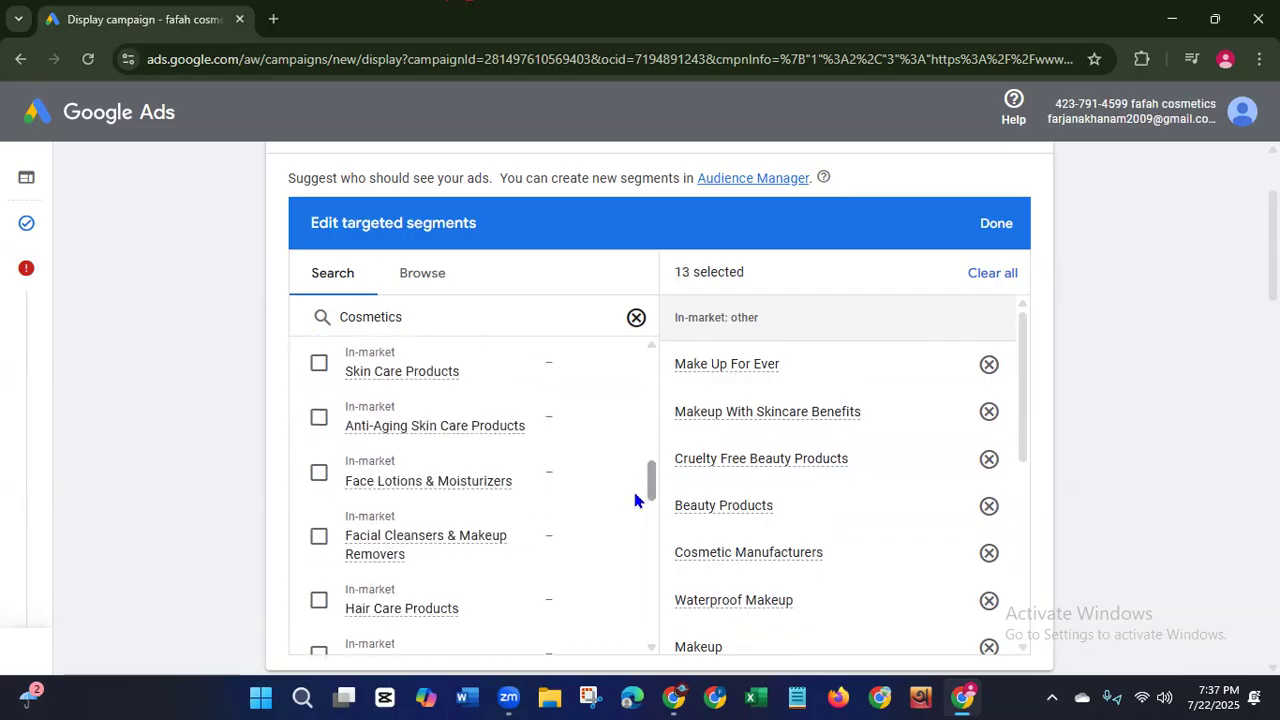
left_click(319, 350)
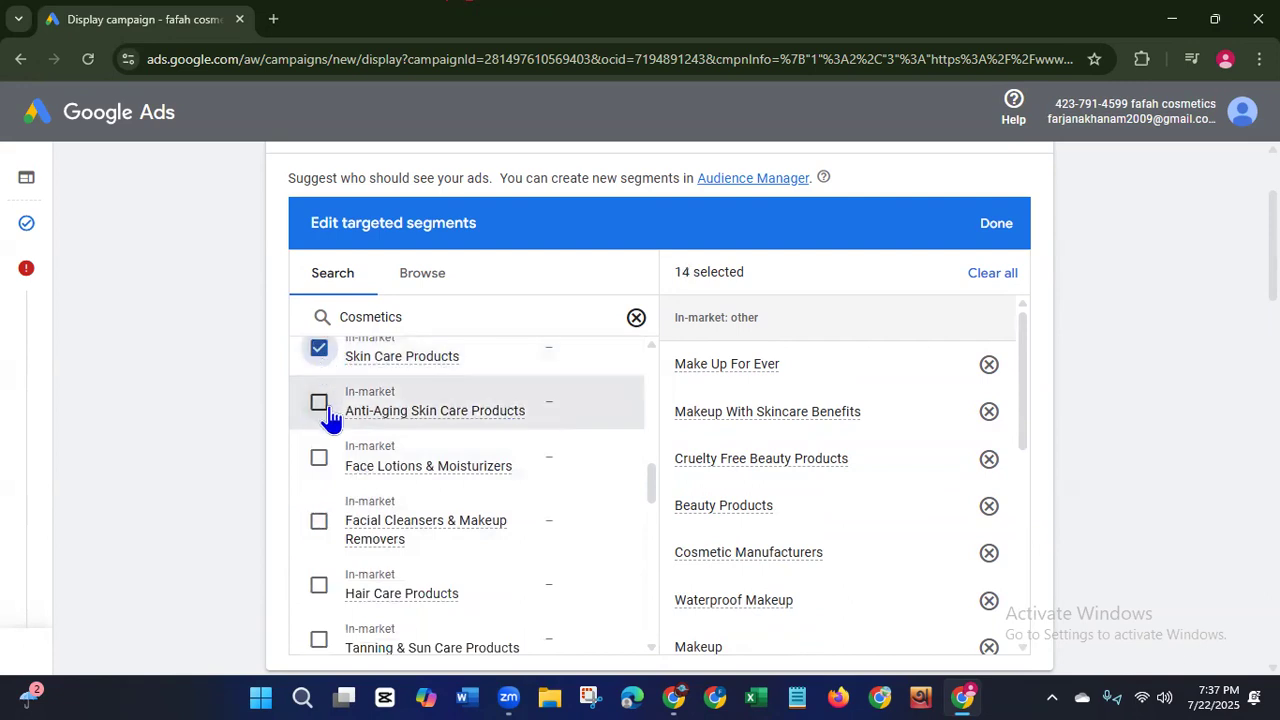
left_click(318, 402)
left_click(319, 460)
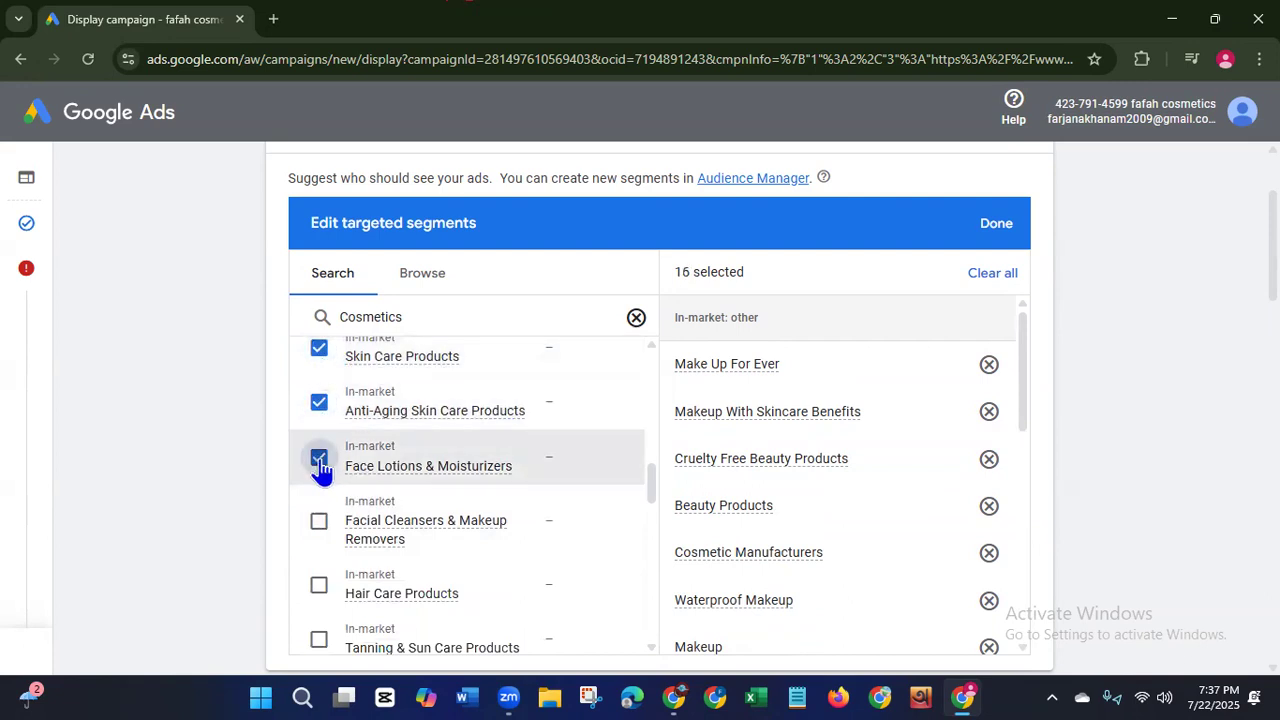
left_click(319, 521)
left_click(321, 588)
left_click(320, 640)
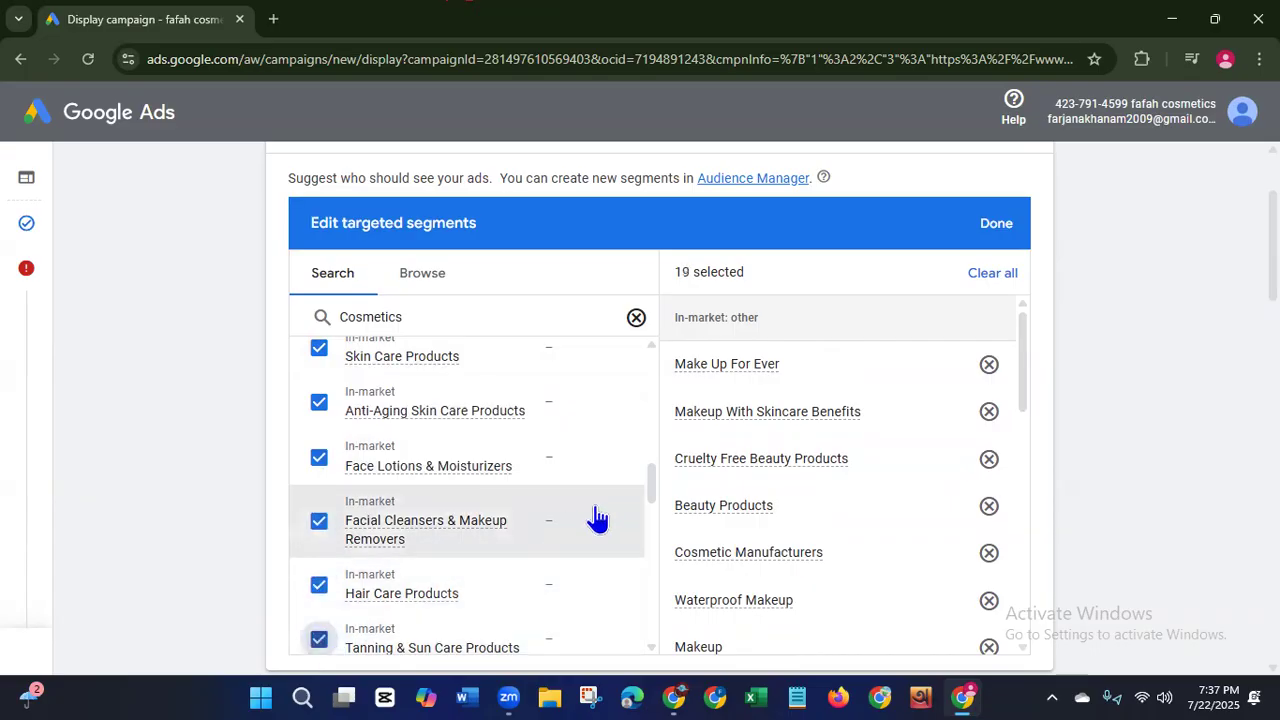
Step: Add the in-market segments Nail Care Products, Bath & Body Products and Beauty & Personal Care
scroll(646, 500, "down", 3)
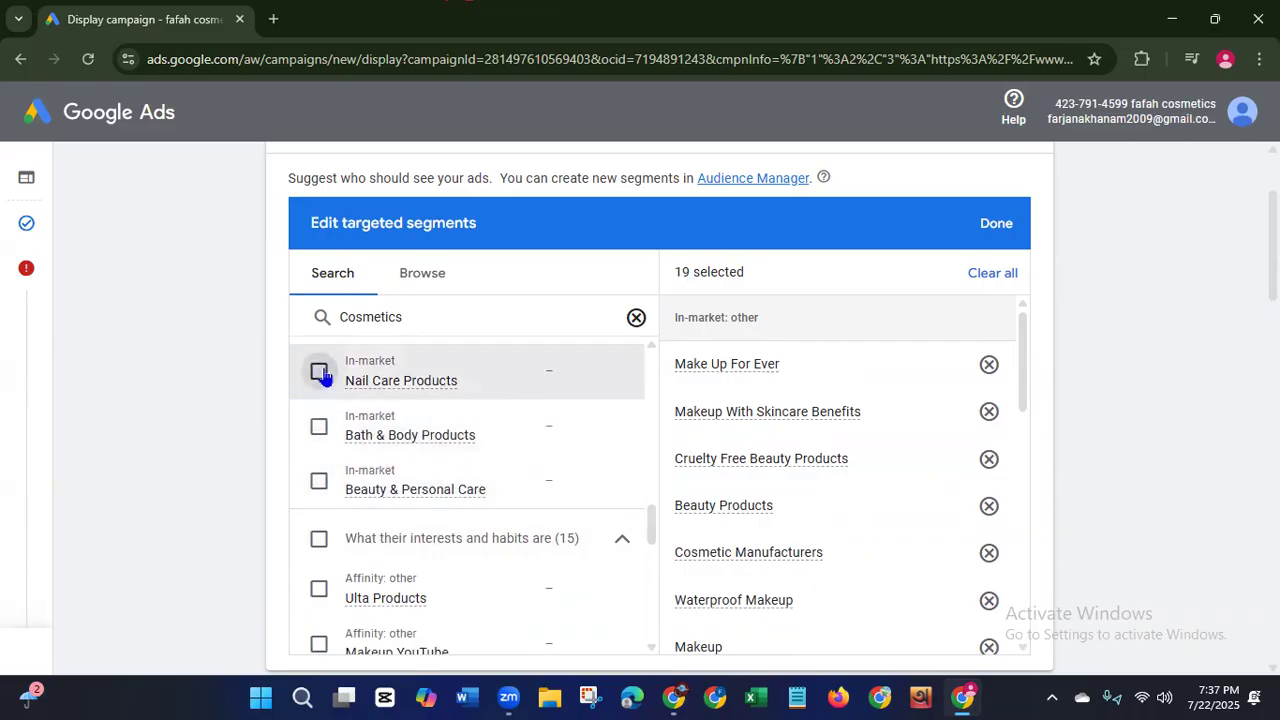
left_click(319, 371)
left_click(320, 430)
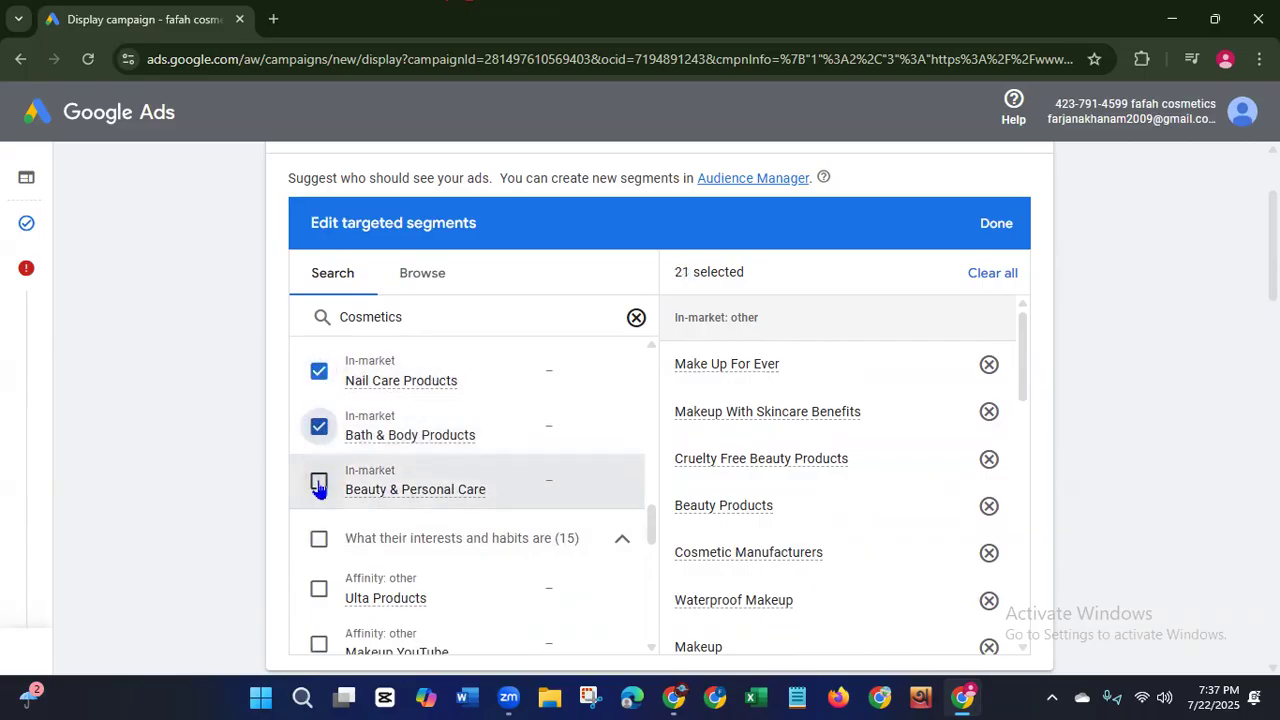
left_click(319, 481)
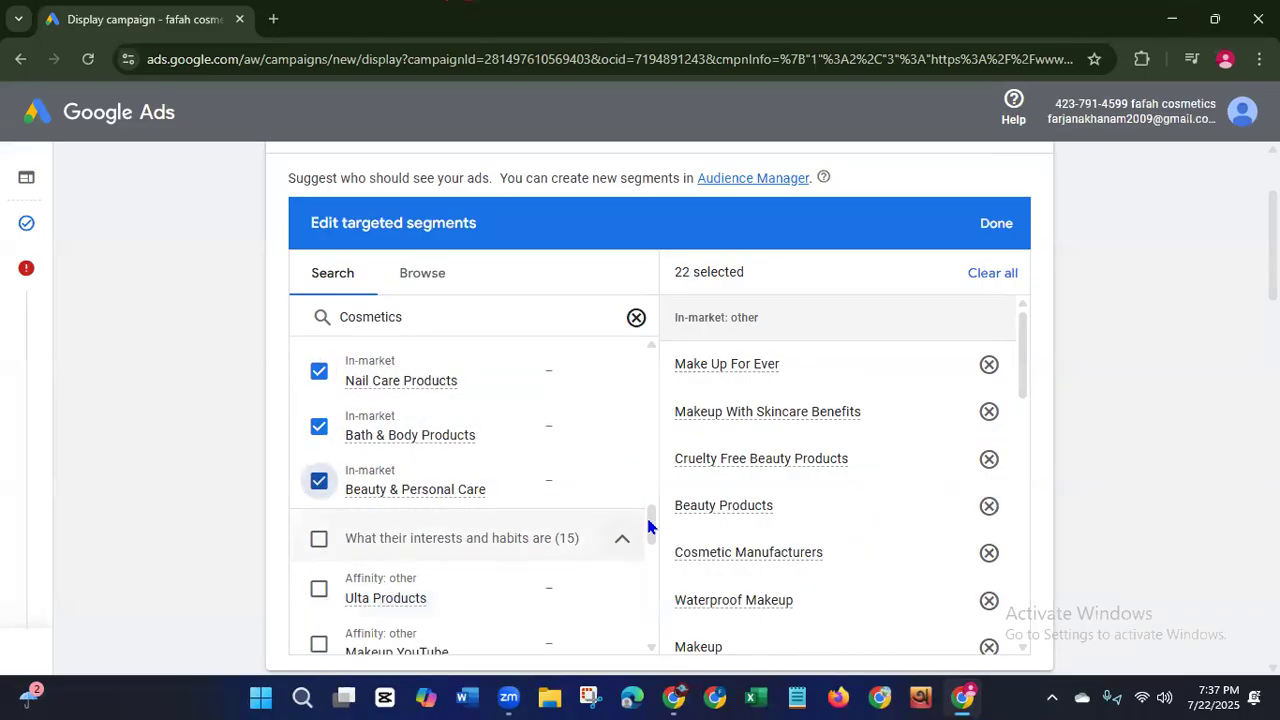
Step: Add every affinity segment in the What their interests and habits are group and review the Cosmetics results
left_click_drag(651, 527, 648, 543)
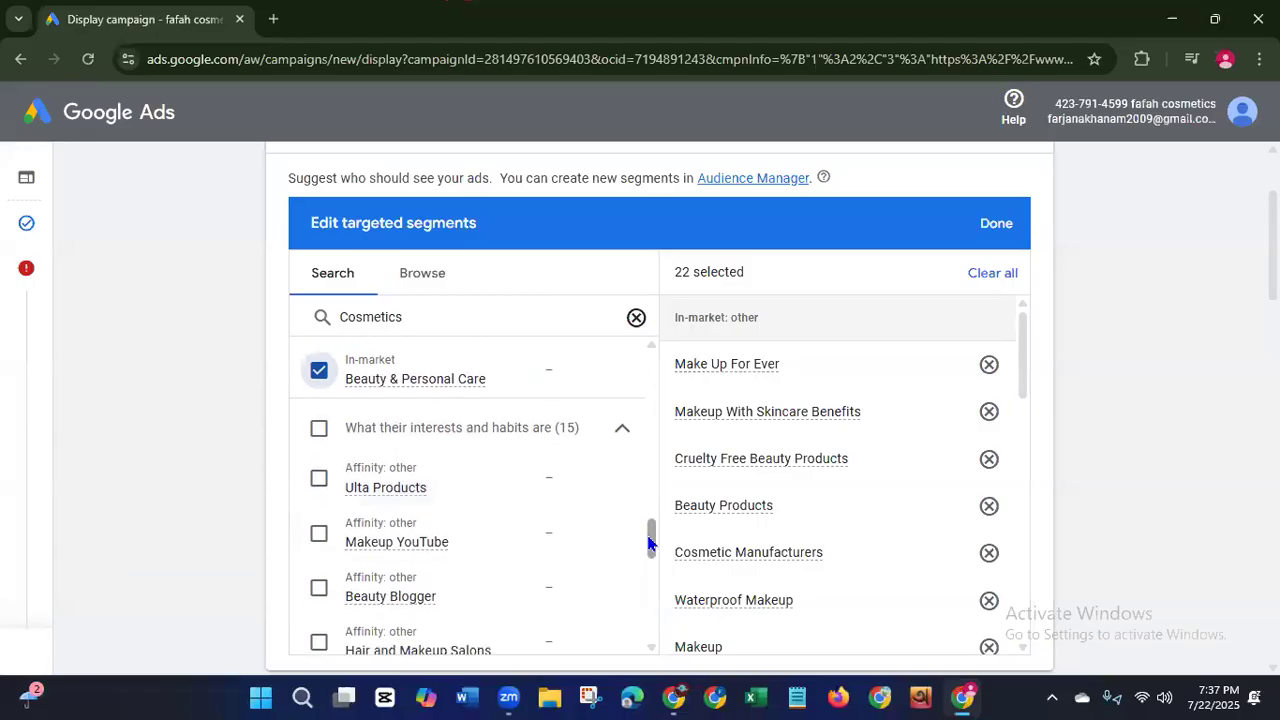
left_click(320, 428)
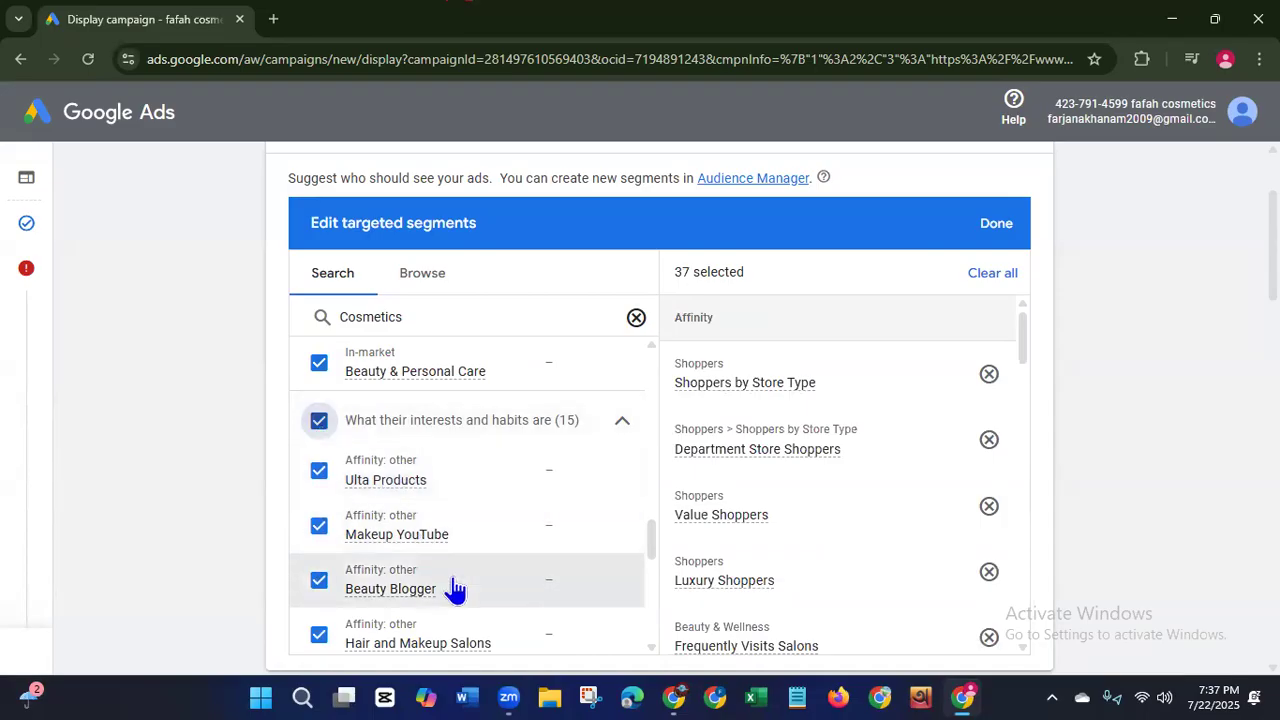
left_click_drag(650, 544, 630, 637)
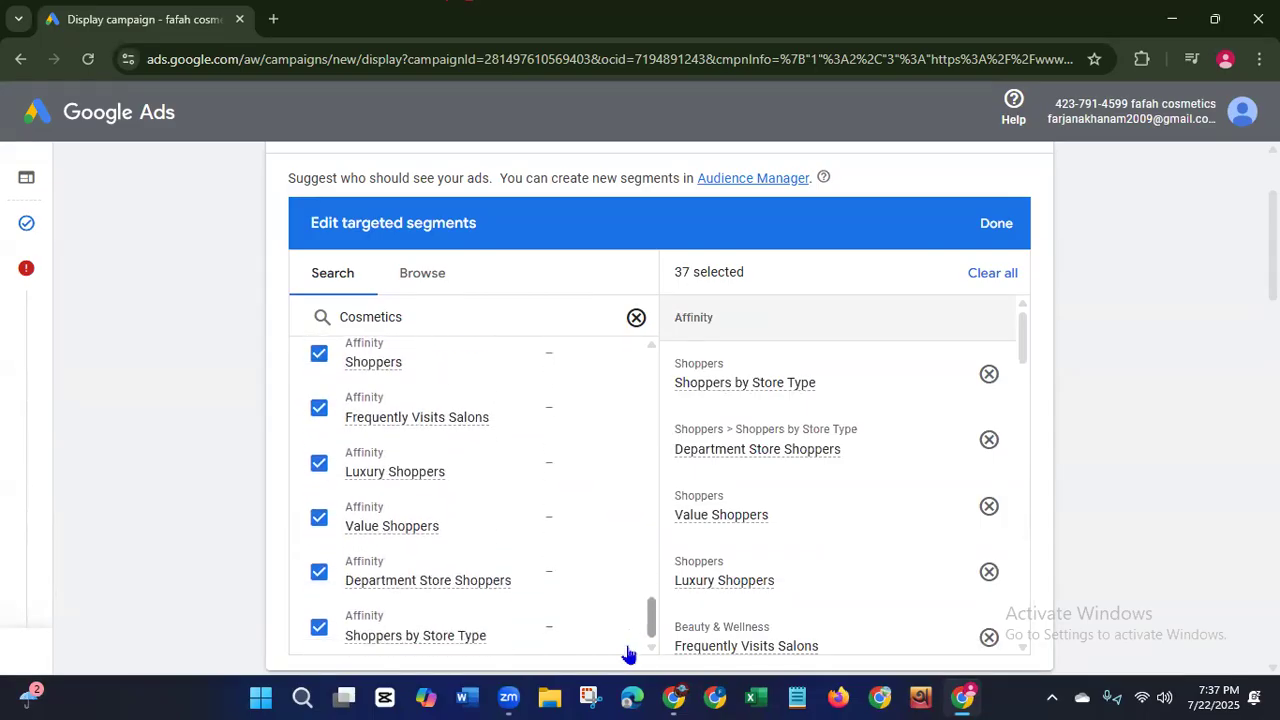
left_click_drag(648, 628, 675, 369)
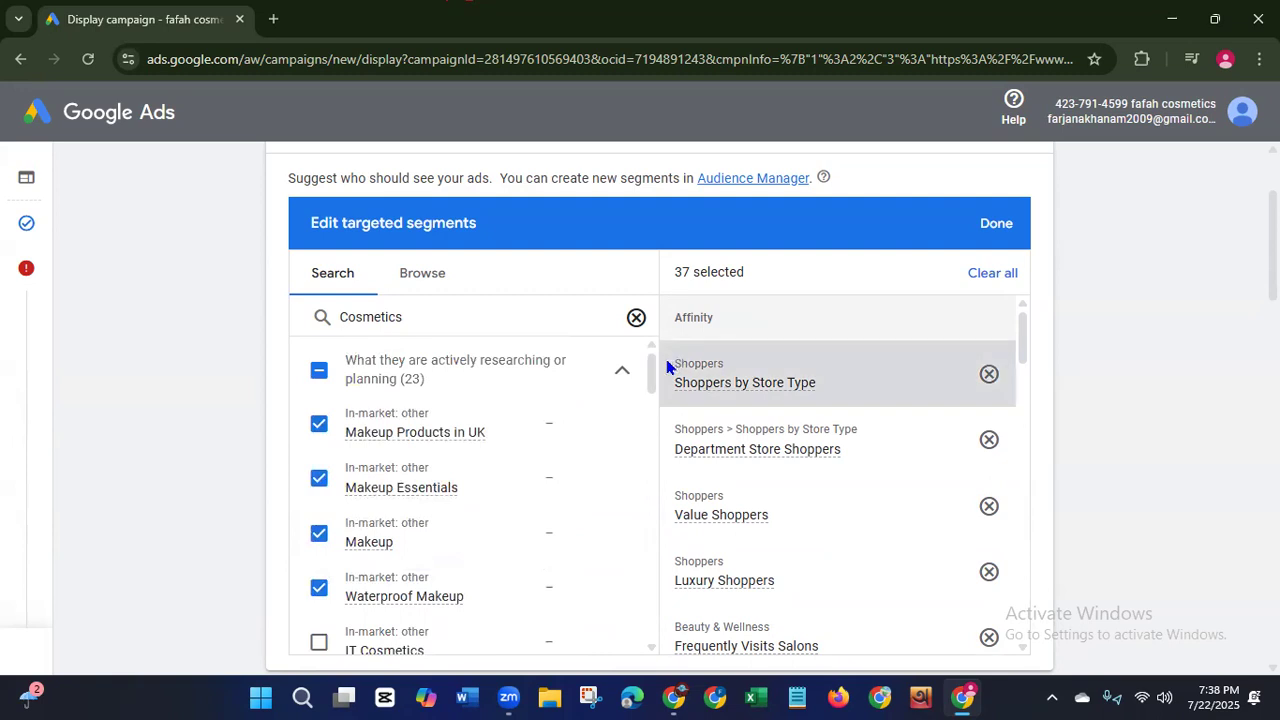
Step: Browse the detailed demographics segments and examine the parent age groups under Parental Status
left_click(422, 281)
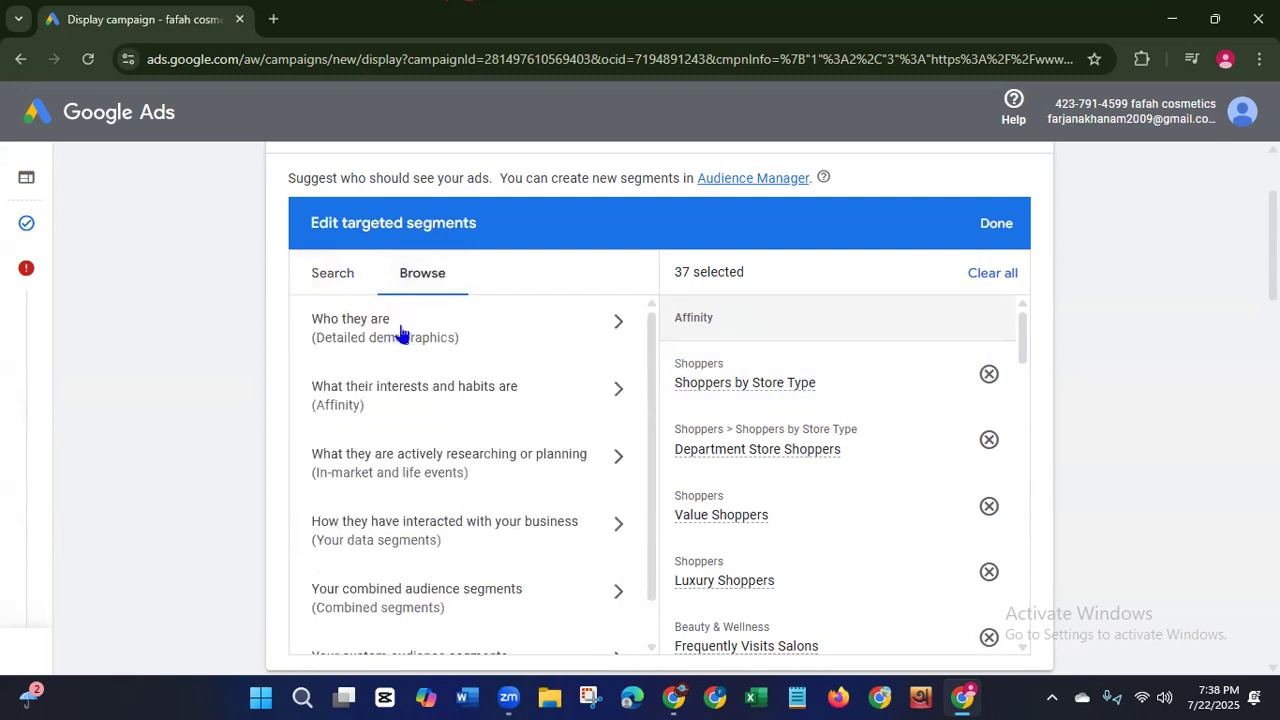
left_click(400, 326)
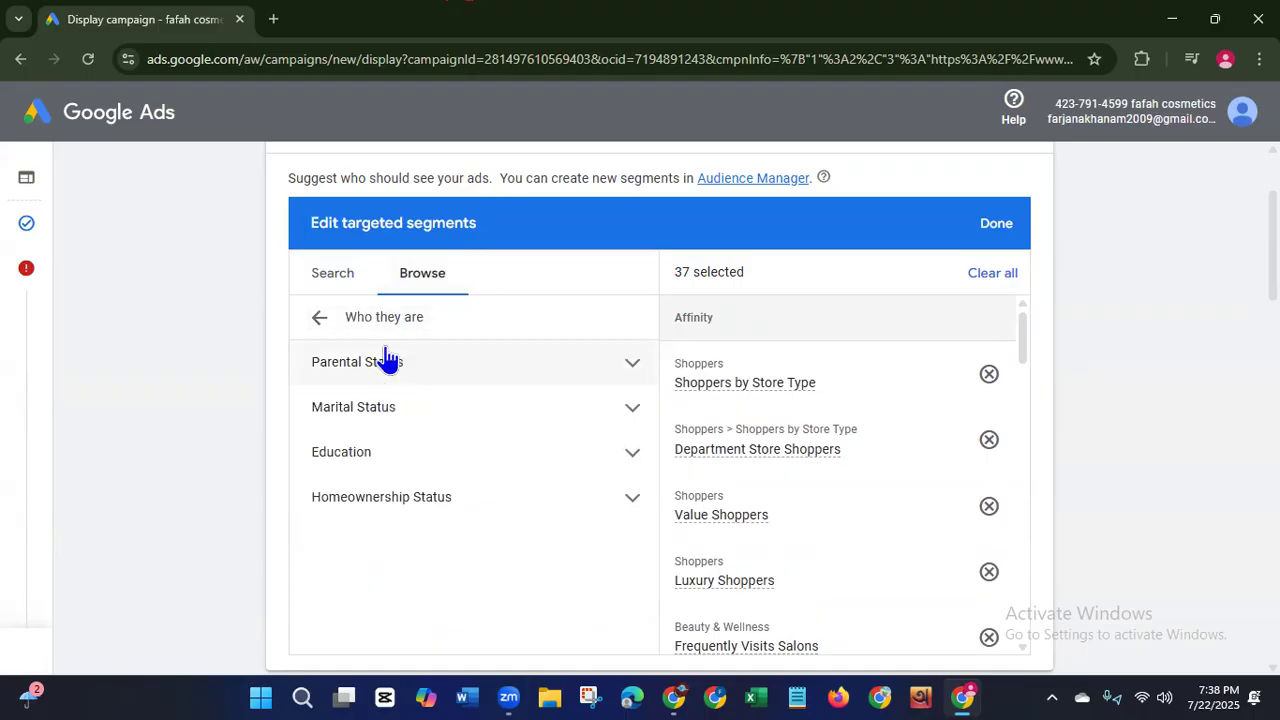
left_click(381, 375)
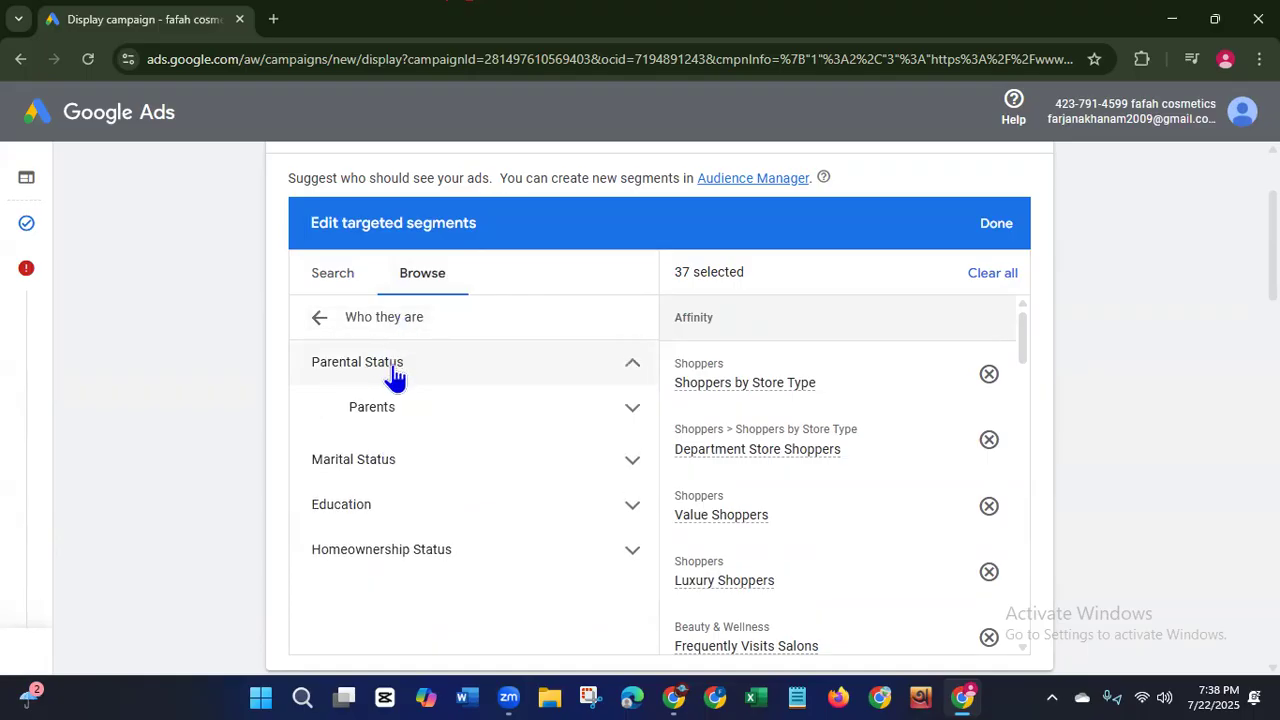
left_click(628, 418)
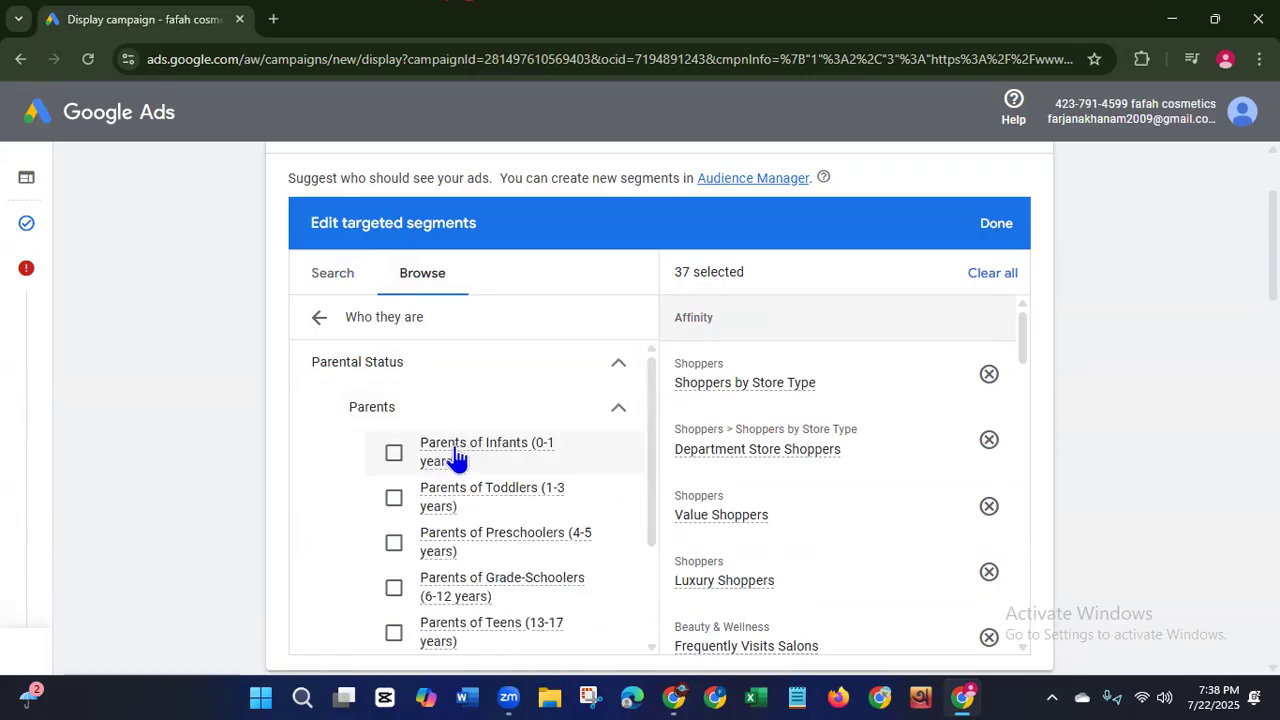
mouse_move(514, 466)
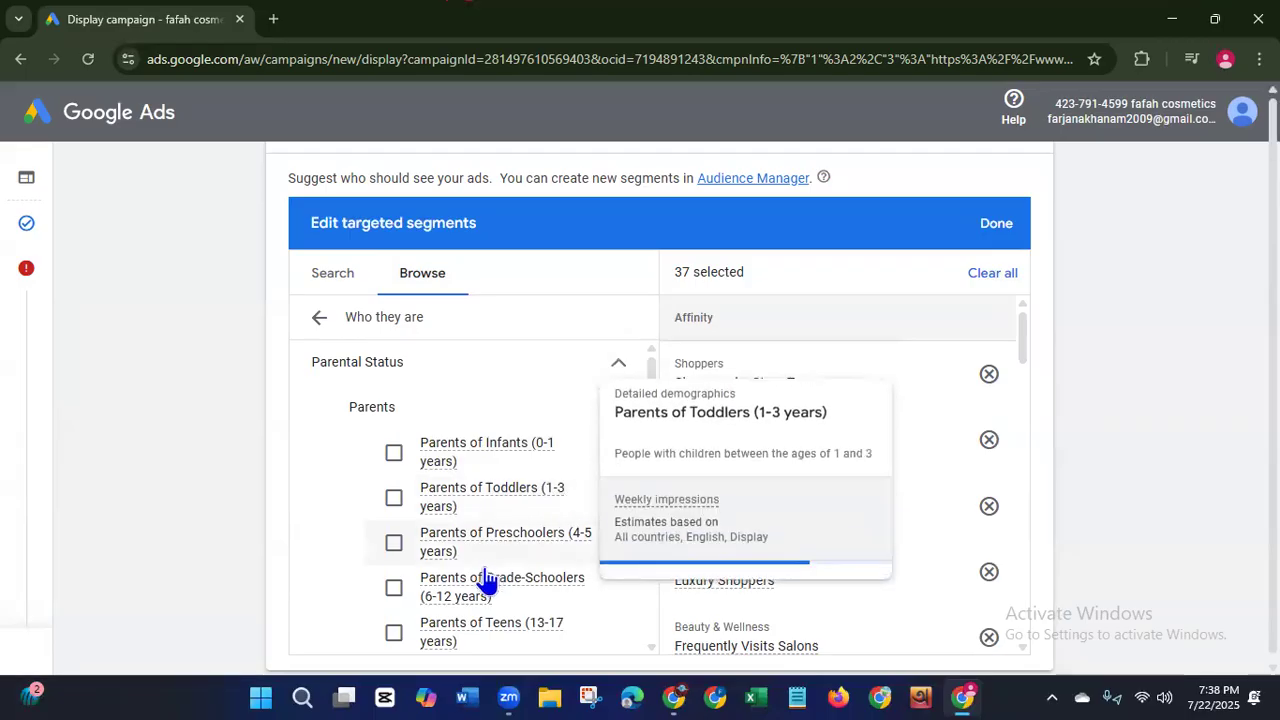
left_click_drag(650, 470, 630, 504)
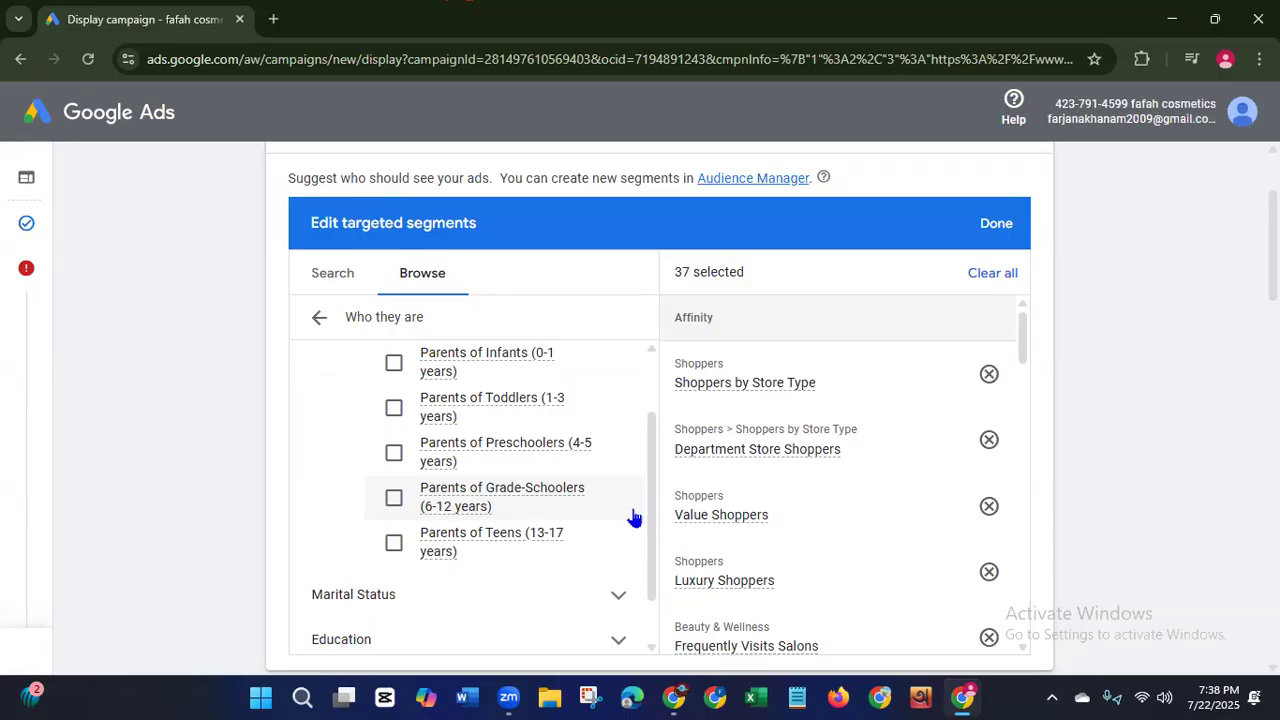
scroll(651, 408, "up", 1)
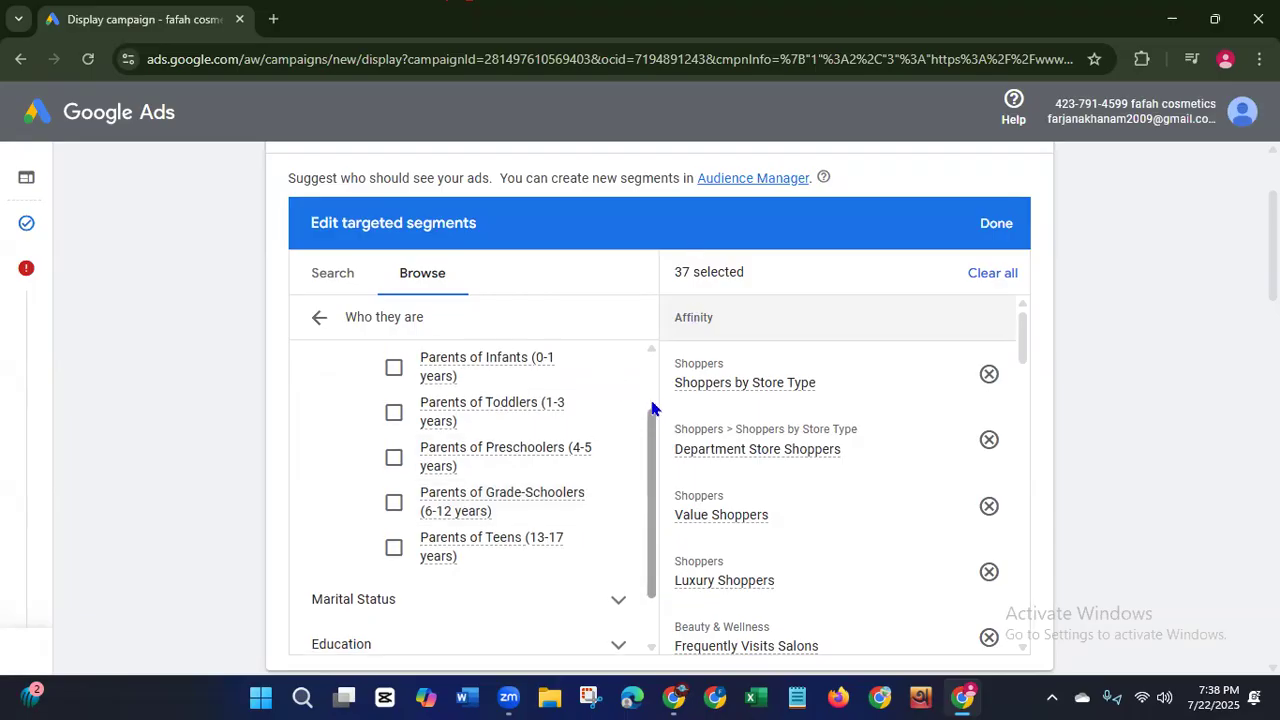
left_click_drag(651, 408, 660, 363)
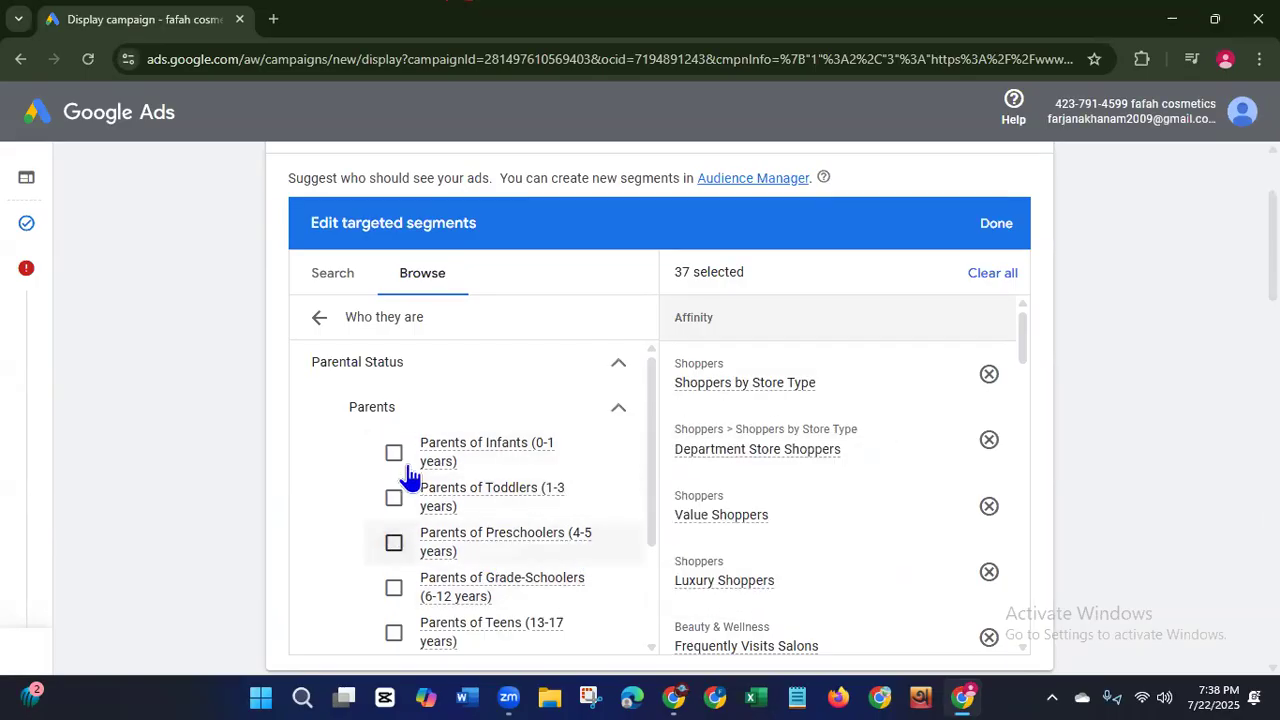
left_click_drag(648, 432, 631, 600)
Step: Expand Marital Status, Education, Highest Level of Educational Attainment and Homeownership Status to examine their segment options
left_click(619, 536)
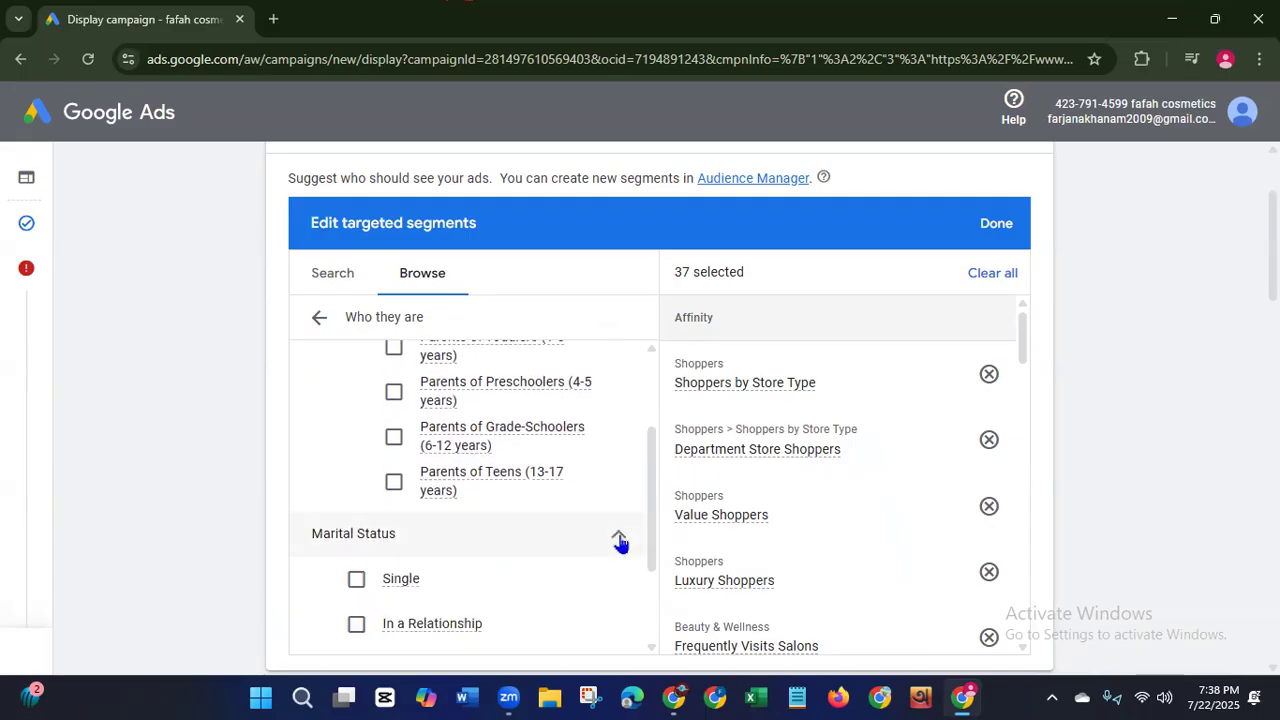
left_click_drag(651, 480, 617, 571)
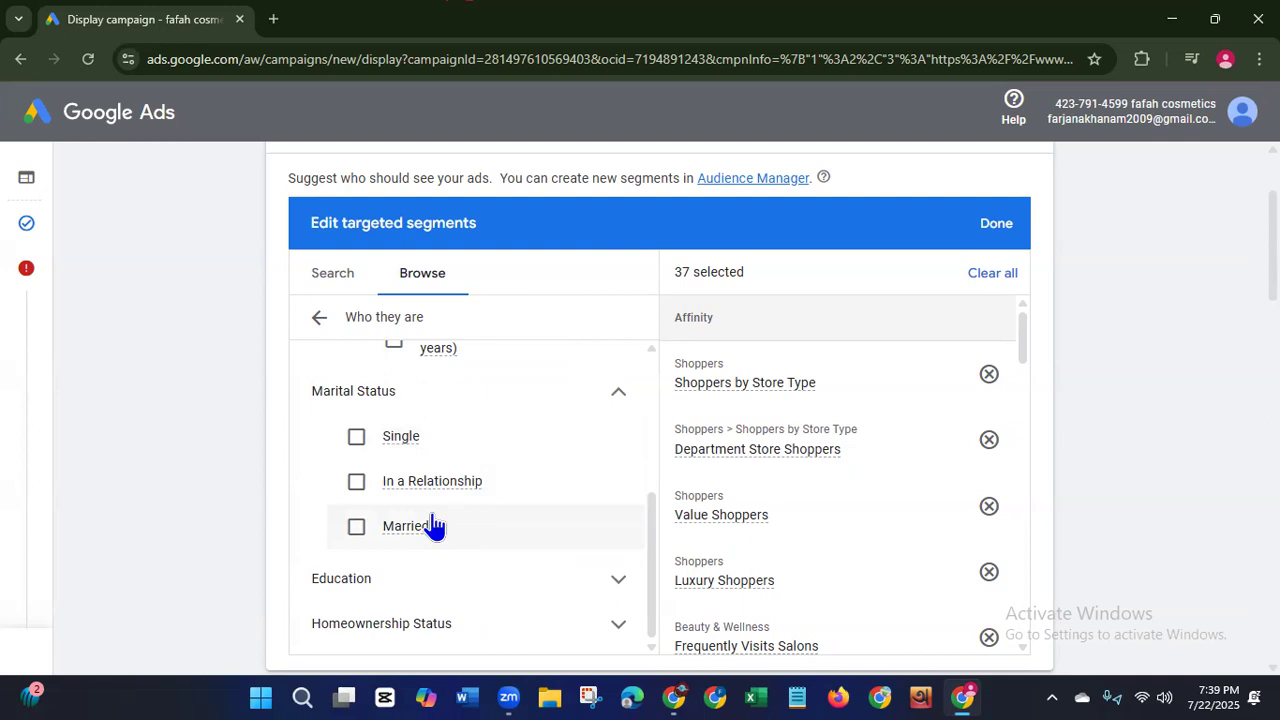
left_click(617, 582)
scroll(654, 529, "down", 2)
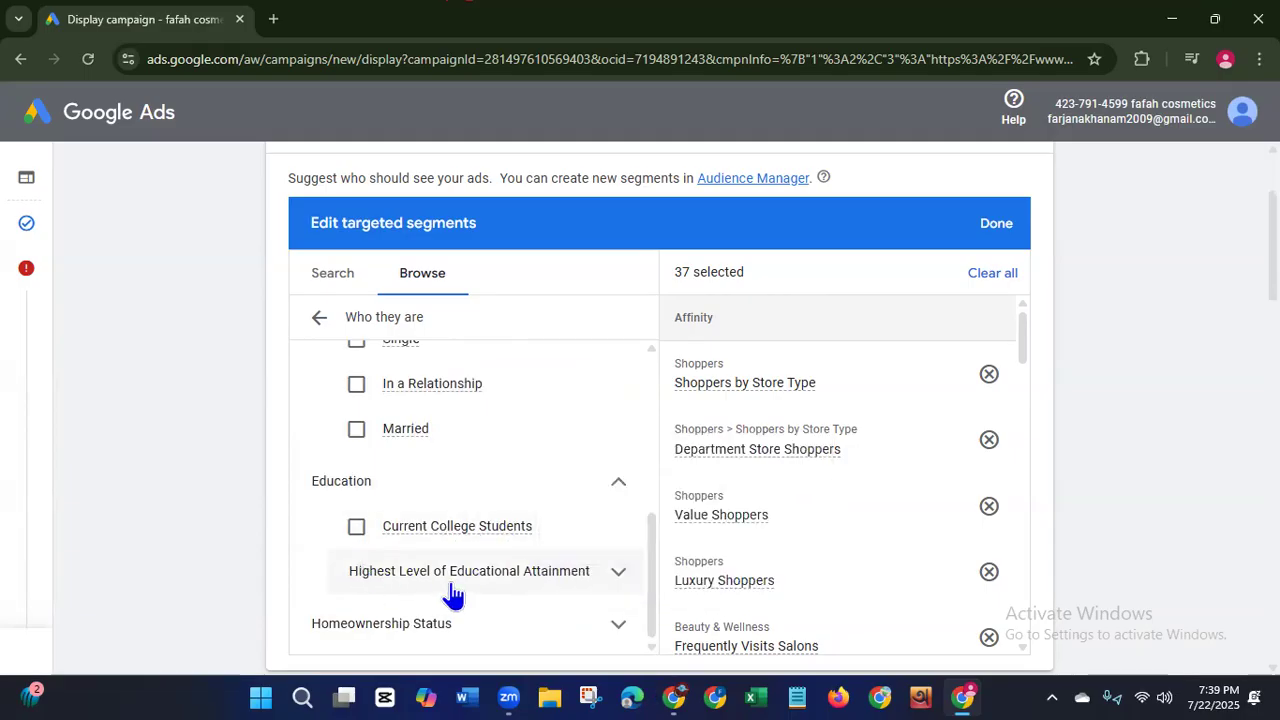
left_click(617, 571)
scroll(650, 558, "down", 2)
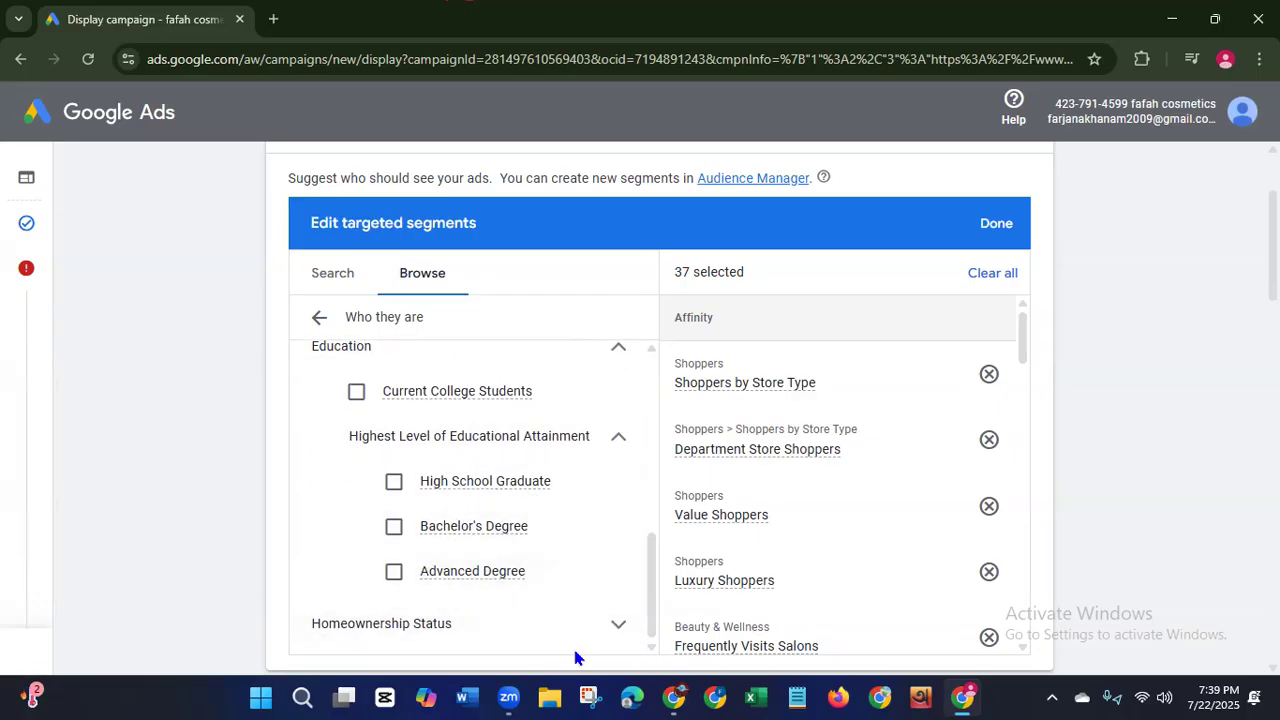
left_click(618, 625)
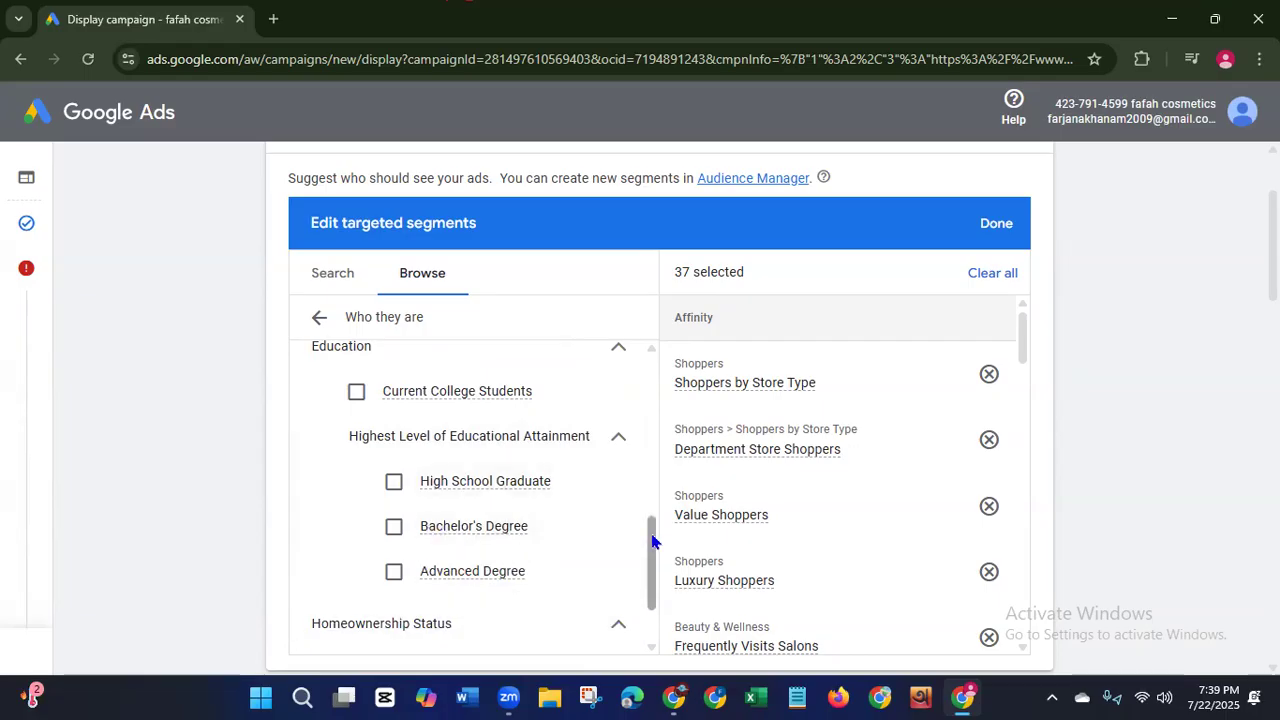
scroll(646, 600, "down", 1)
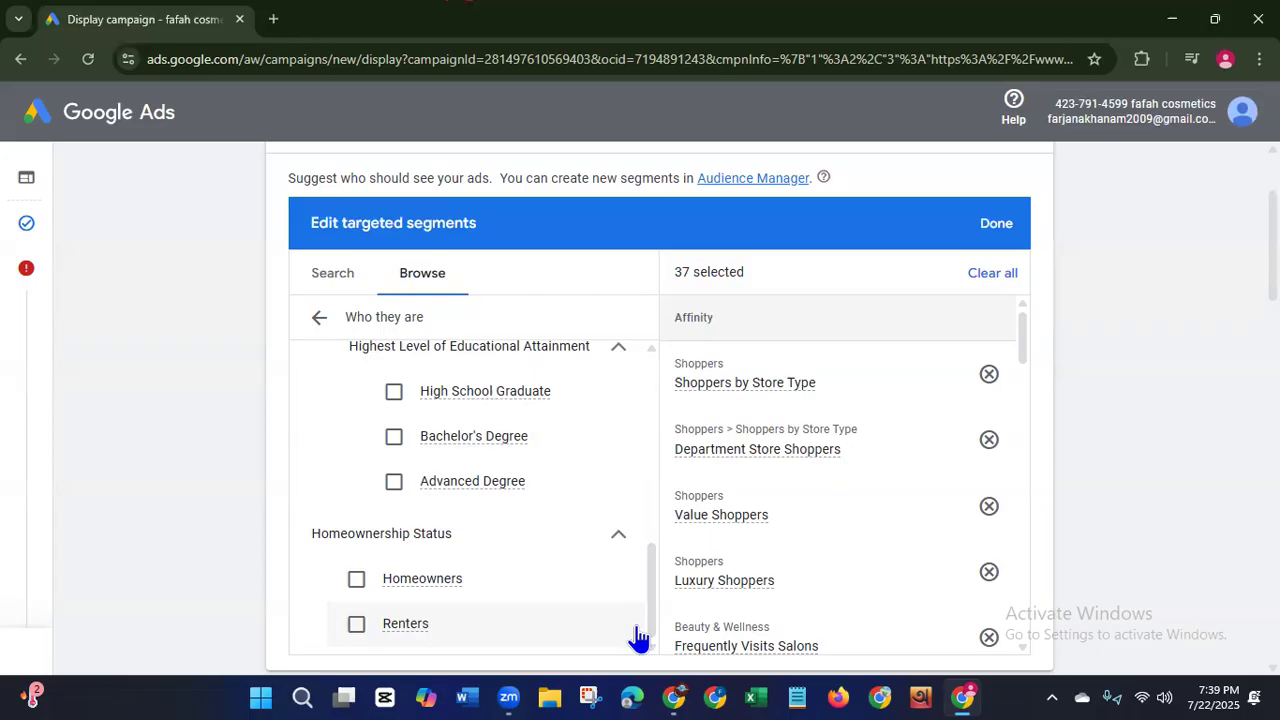
Step: Add all the Marital Status segments: Single, In a Relationship and Married
left_click_drag(650, 585, 674, 446)
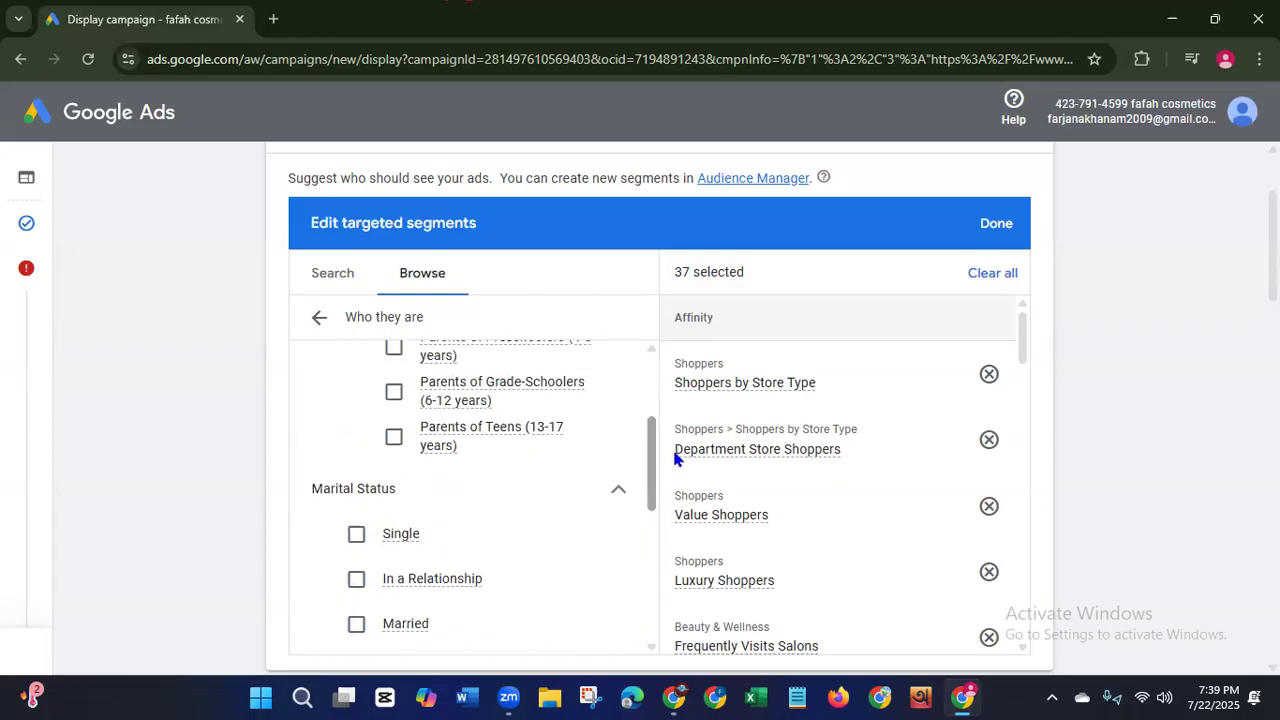
left_click(357, 535)
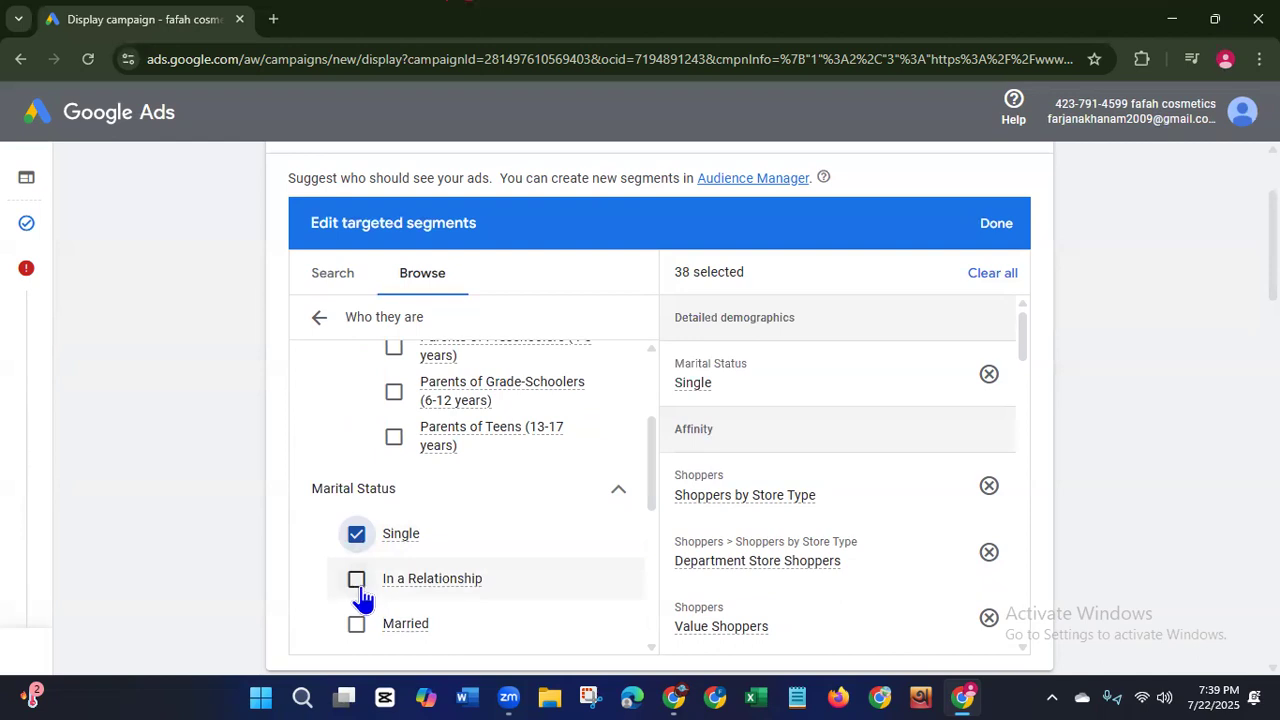
left_click(357, 581)
left_click(356, 626)
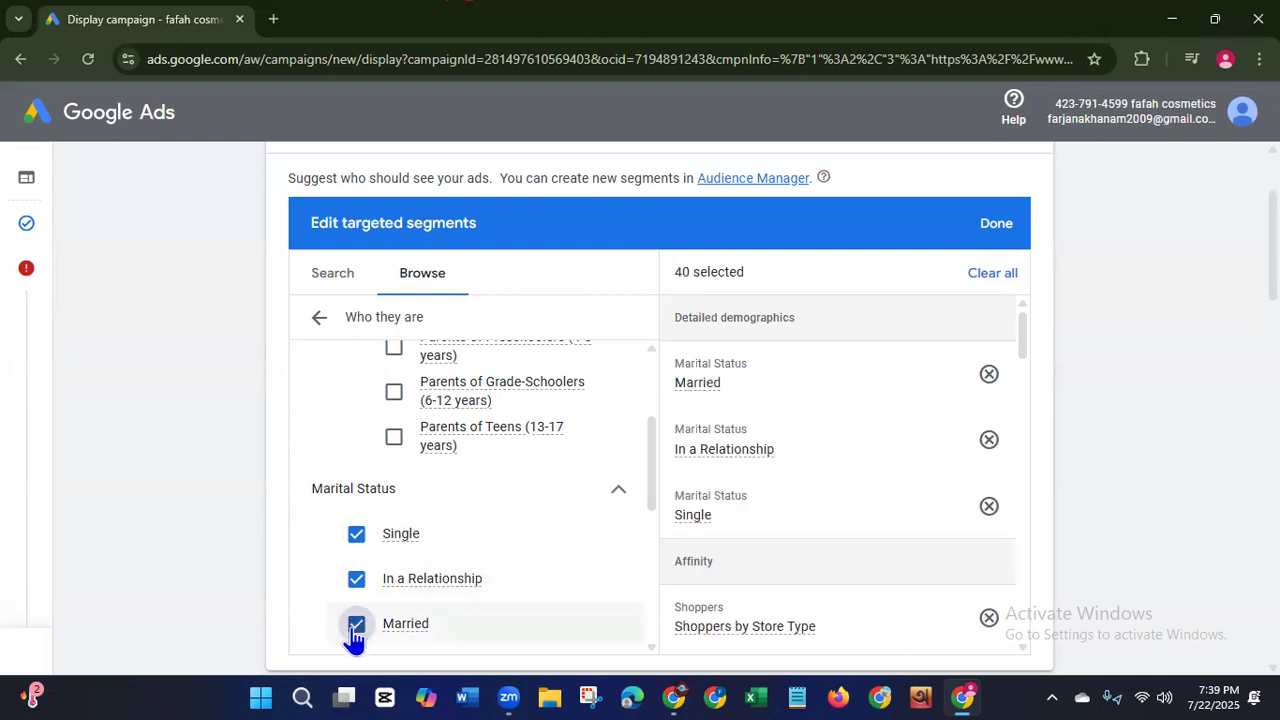
Step: Add all the Parents segments: Infants (0-1 years), Toddlers (1-3 years), Preschoolers (4-5 years), Grade-Schoolers (6-12 years) and Teens (13-17 years)
left_click_drag(655, 443, 658, 378)
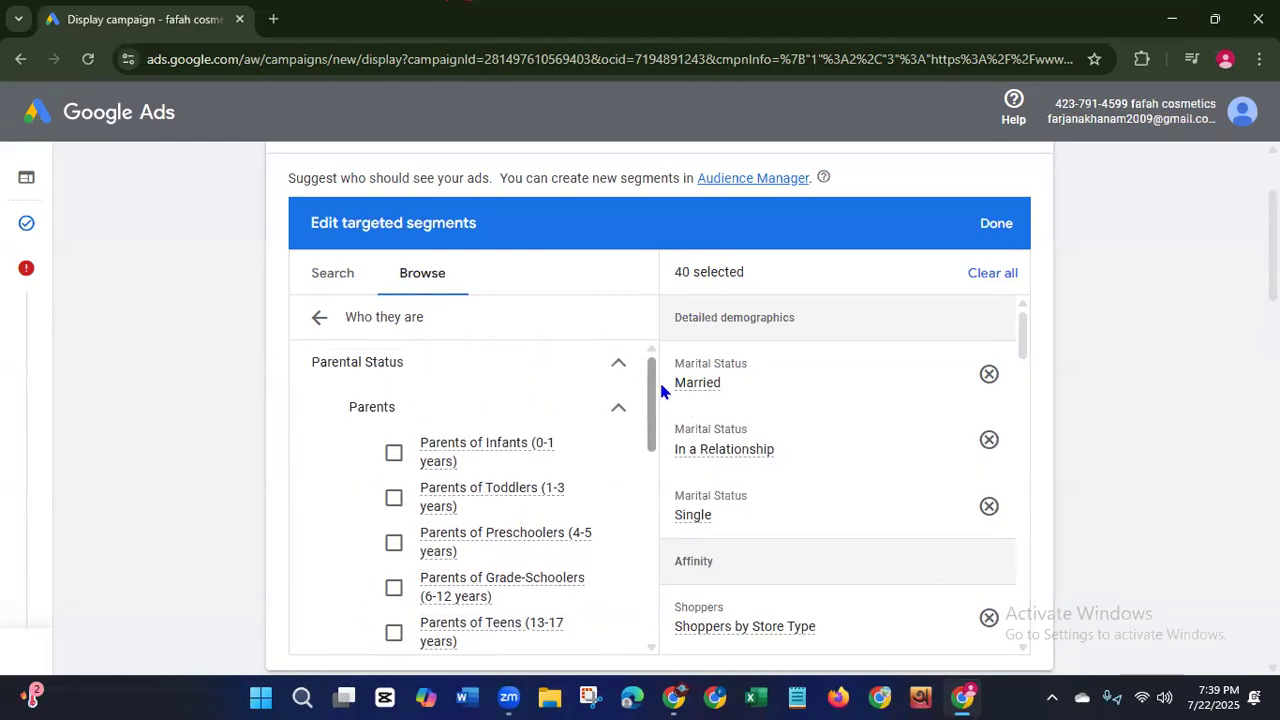
left_click(394, 453)
left_click(394, 497)
left_click(394, 543)
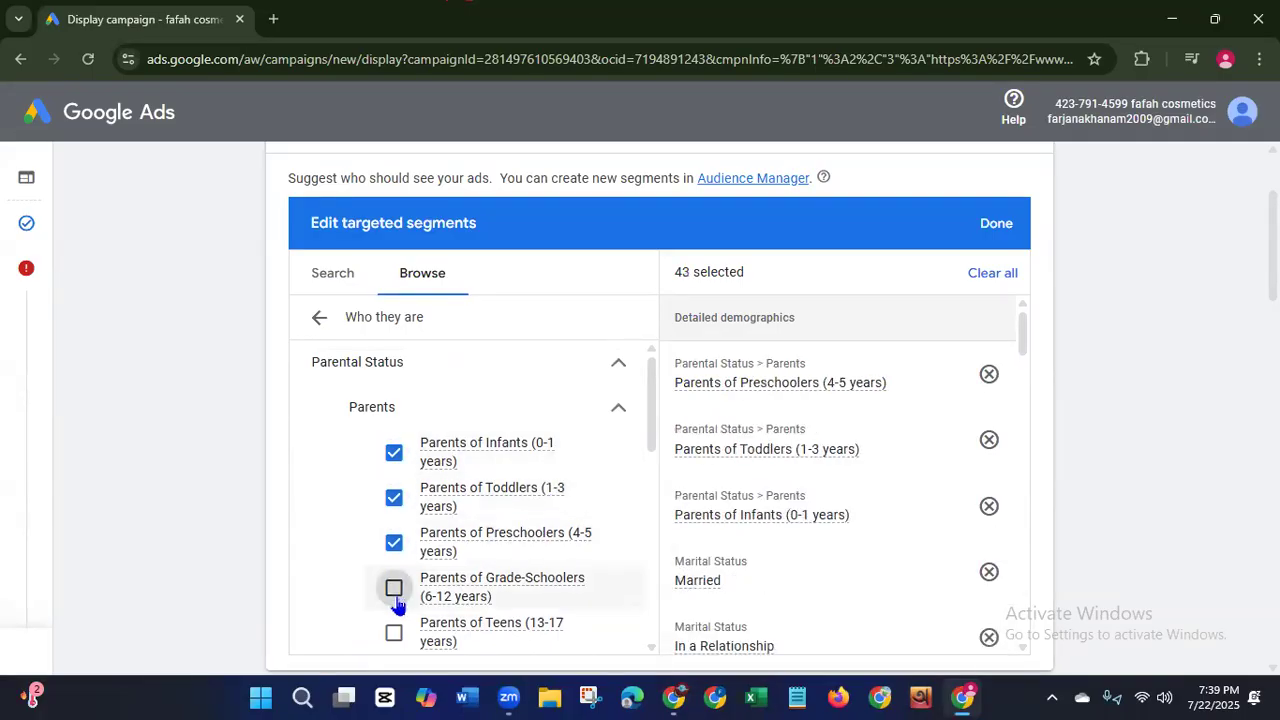
left_click(394, 588)
left_click(394, 632)
Step: Add the Education segments Current College Students, High School Graduate, Bachelor's Degree and Advanced Degree
left_click_drag(651, 394, 615, 597)
scroll(615, 590, "up", 1)
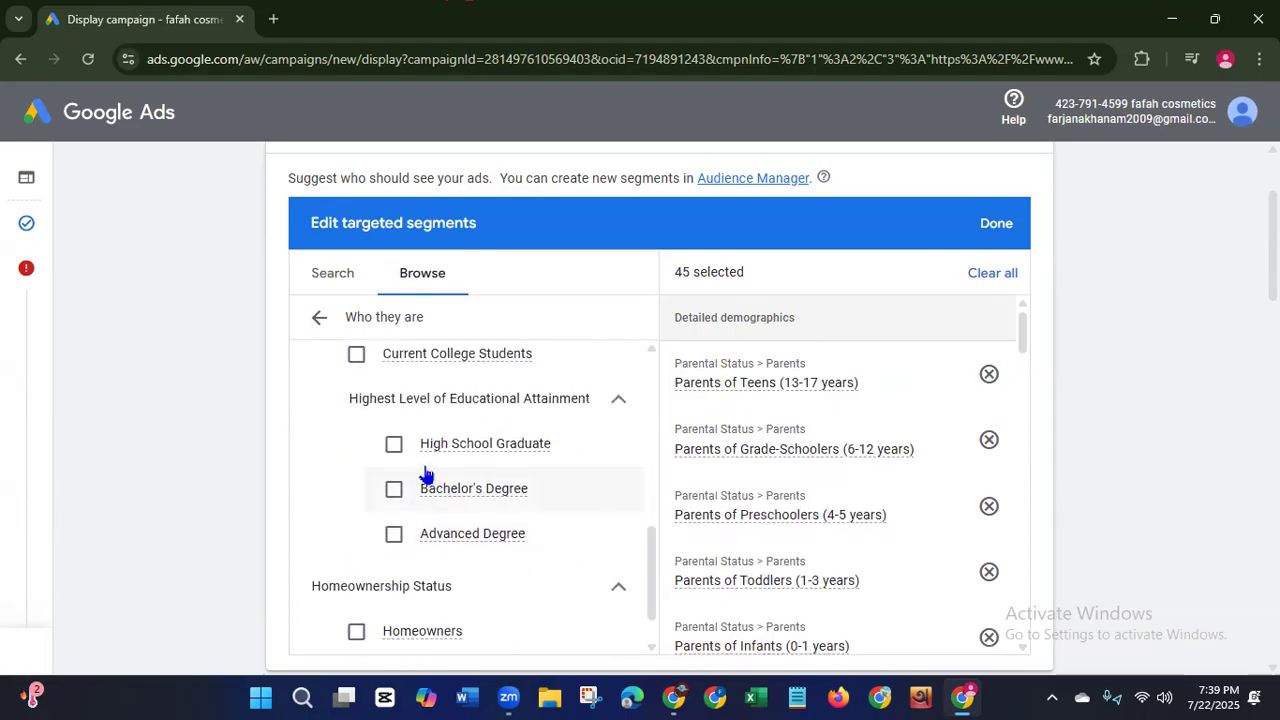
left_click(356, 355)
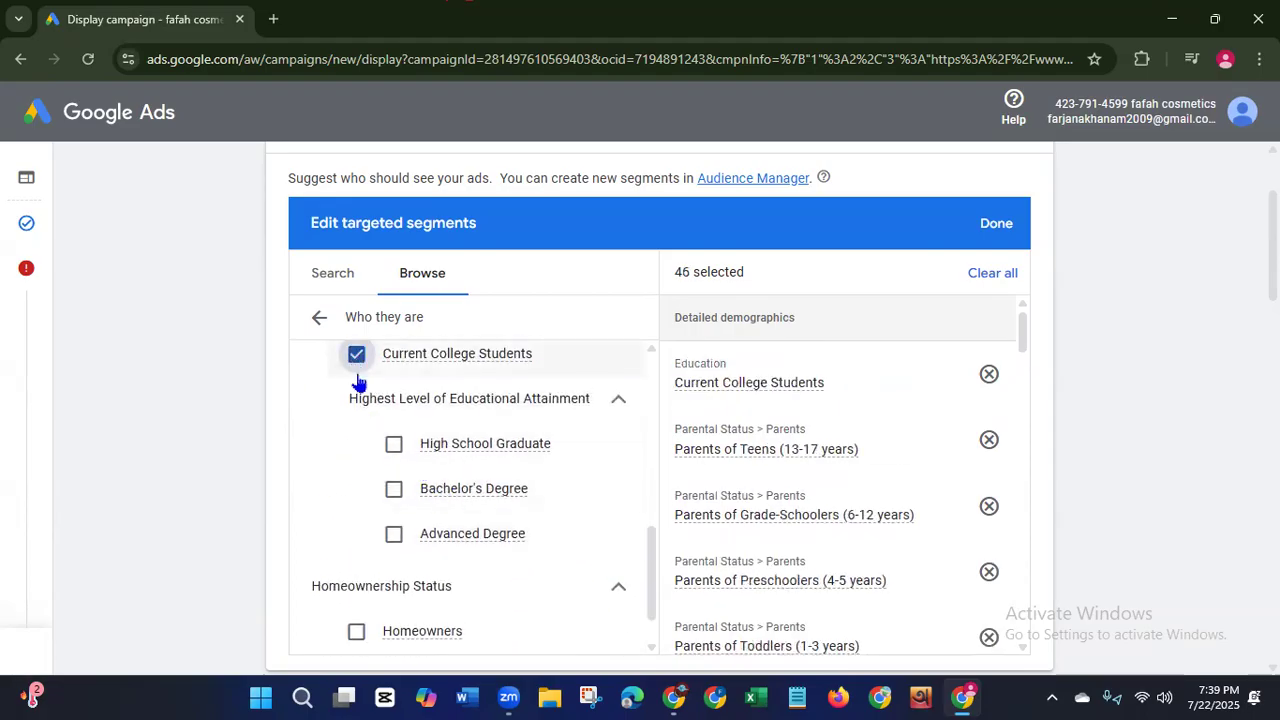
left_click(394, 445)
left_click(394, 489)
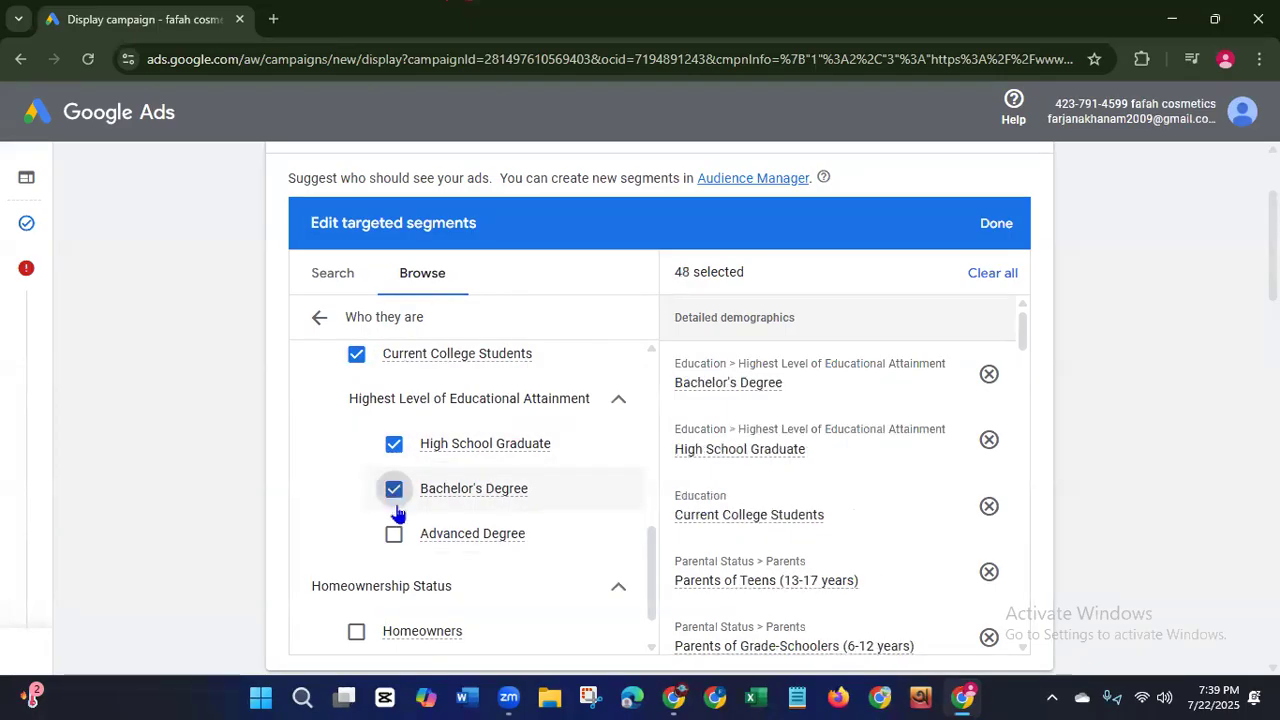
left_click(394, 534)
Step: Add both Homeownership Status segments, Homeowners and Renters, and return to the audience category list
scroll(651, 580, "down", 1)
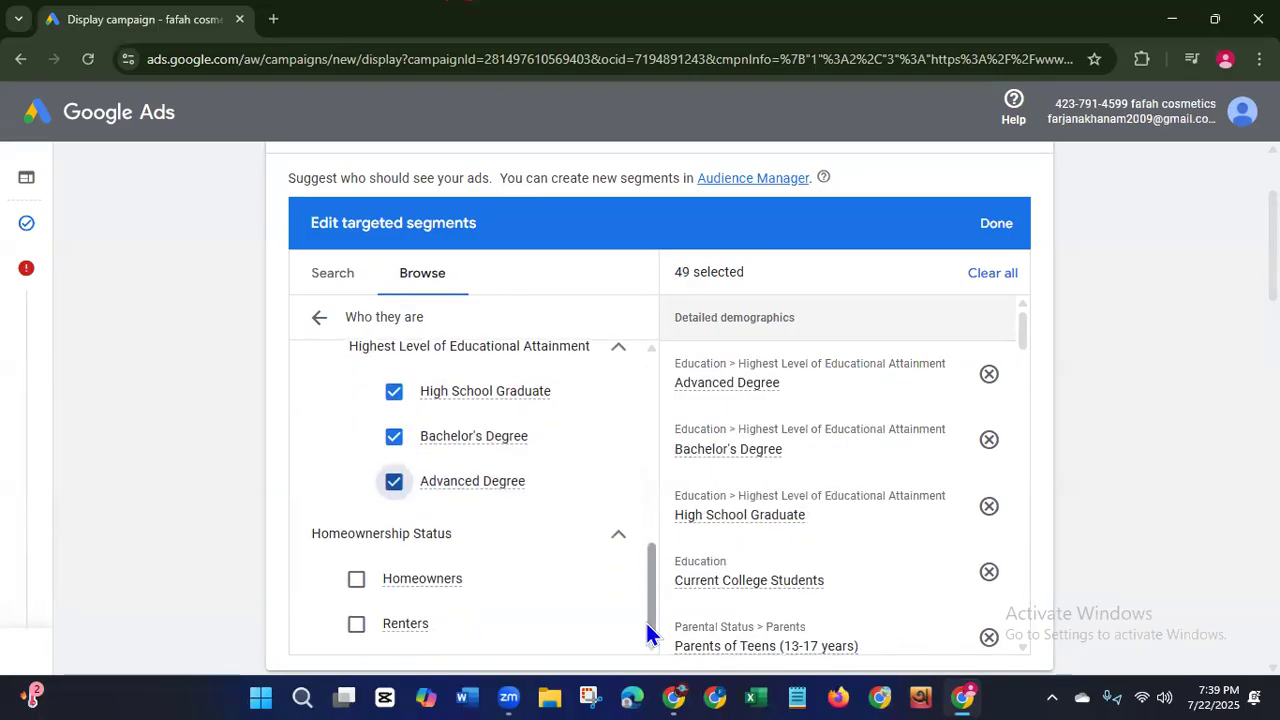
left_click(360, 588)
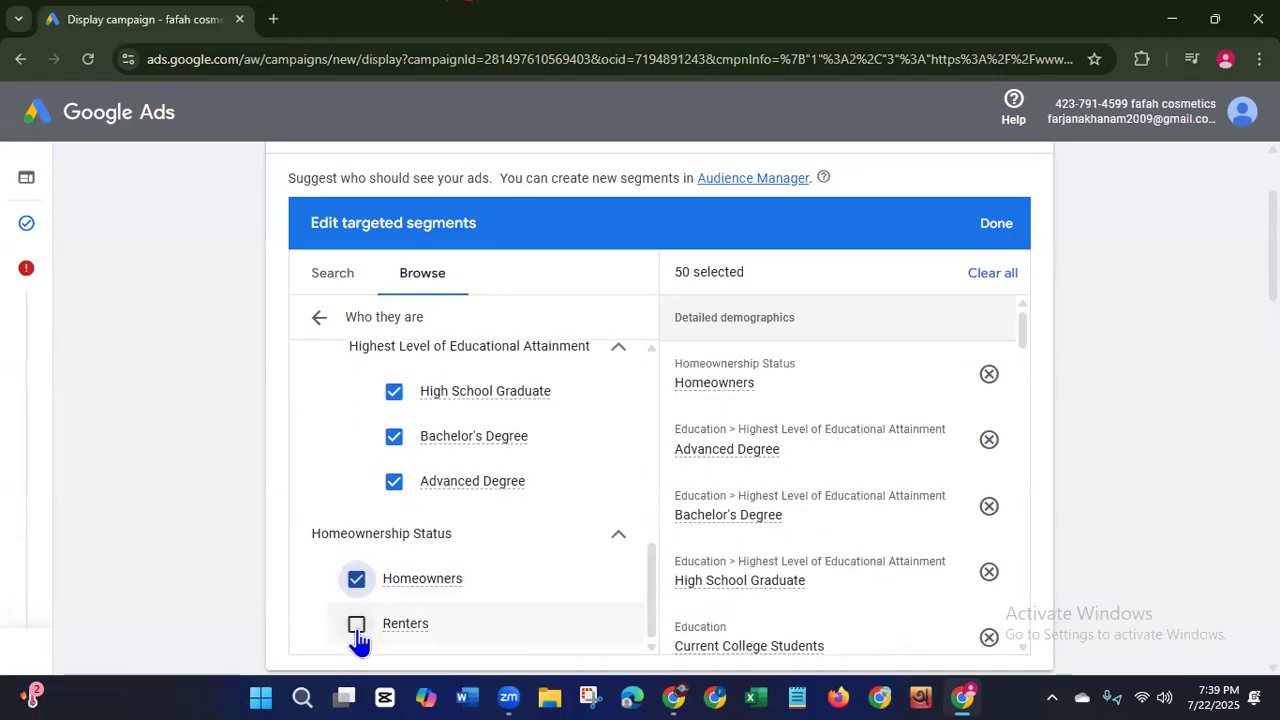
left_click(357, 627)
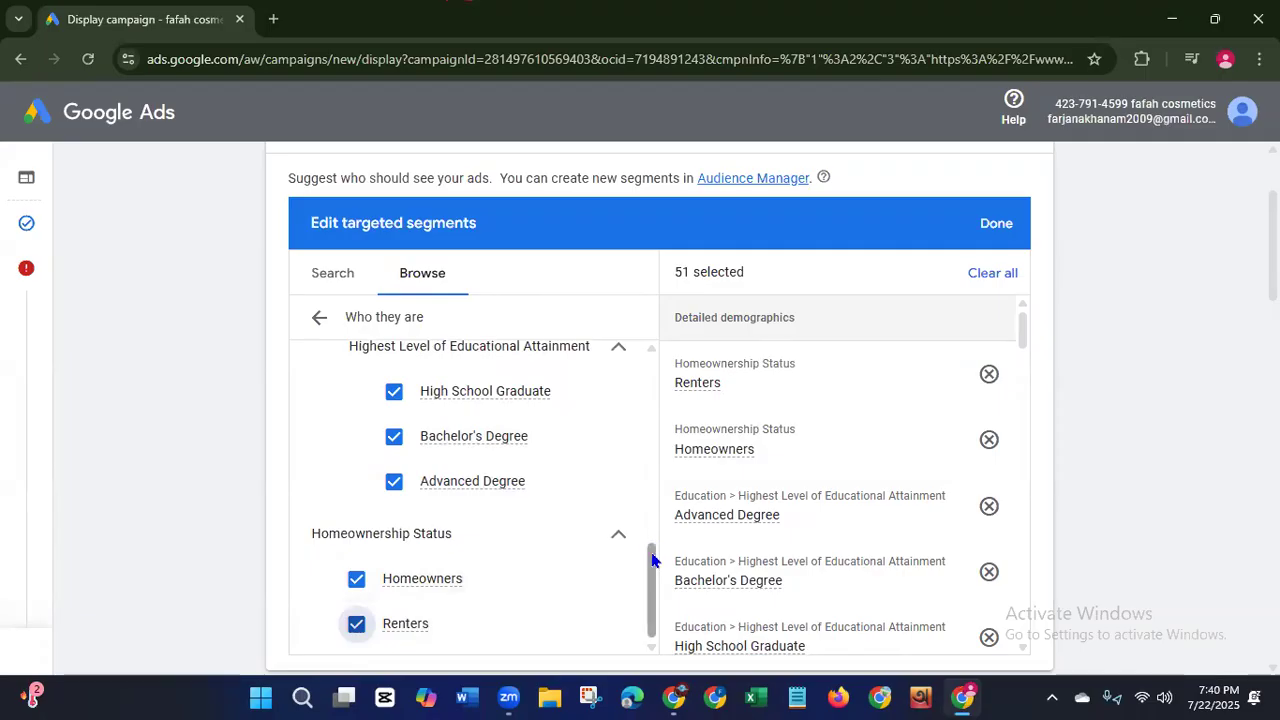
left_click_drag(650, 580, 664, 364)
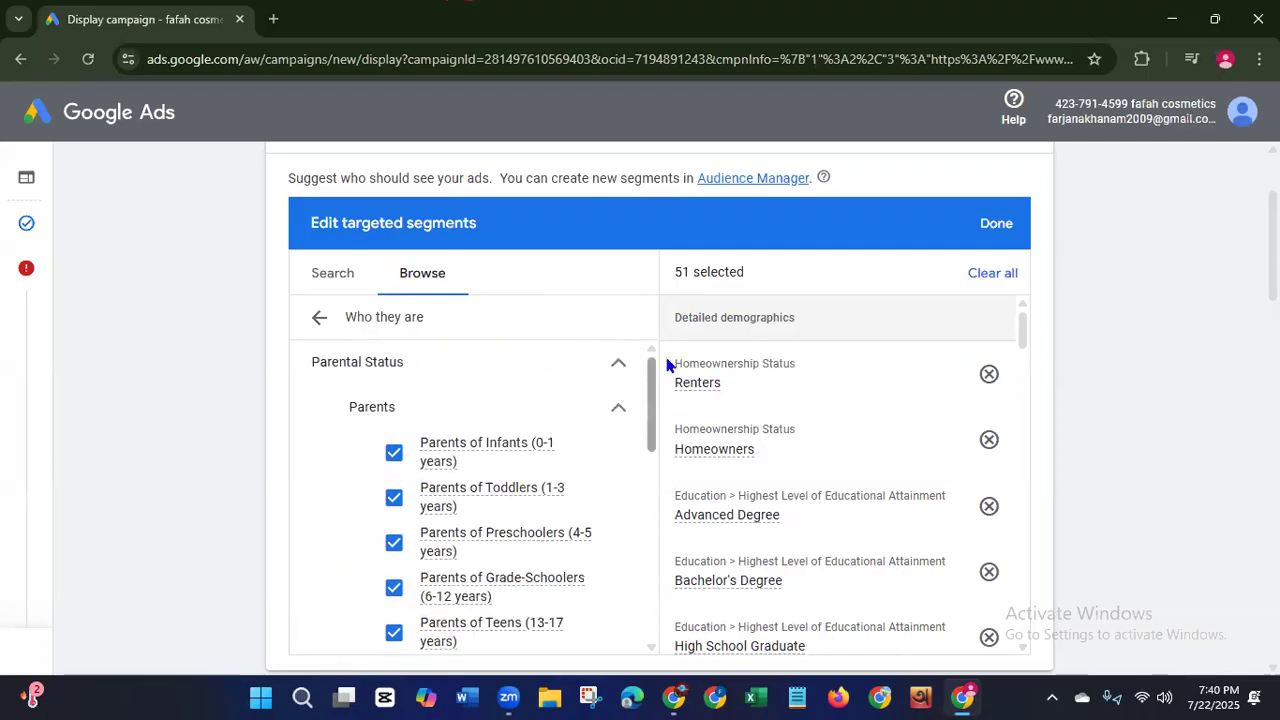
left_click(319, 318)
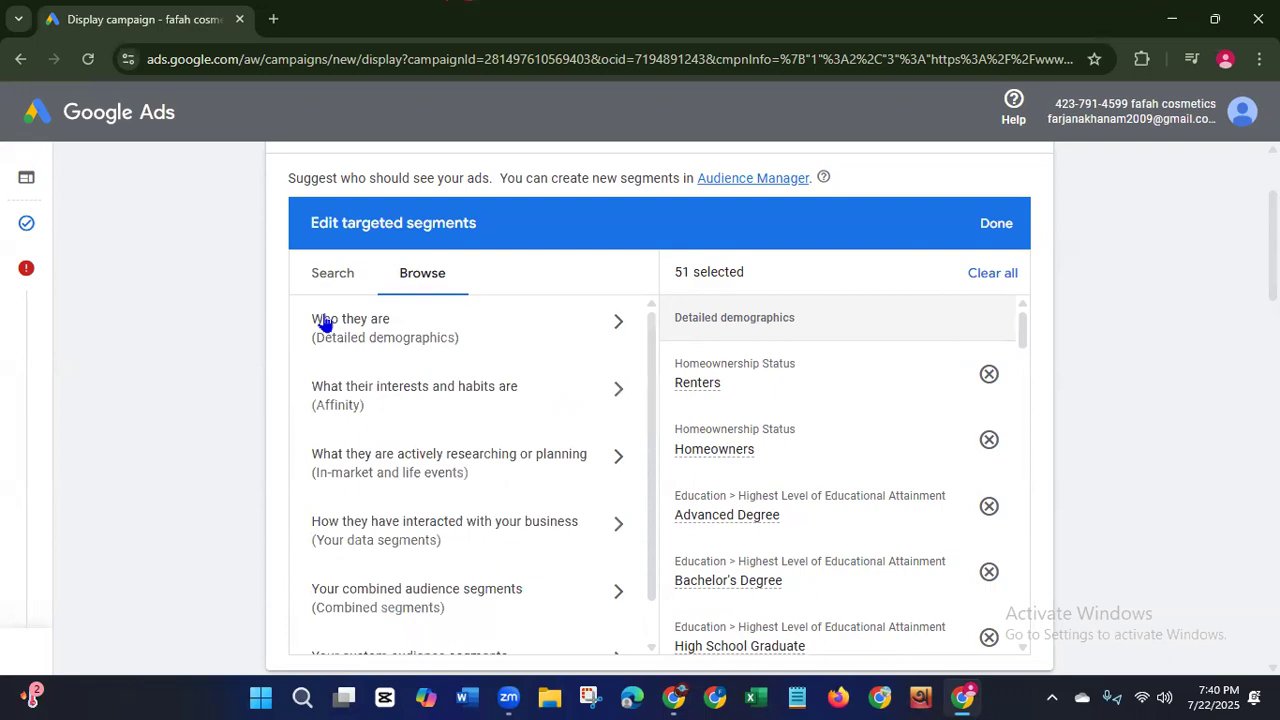
Step: Examine the Affinity segments and the subsegments under Beauty & Wellness
left_click(388, 401)
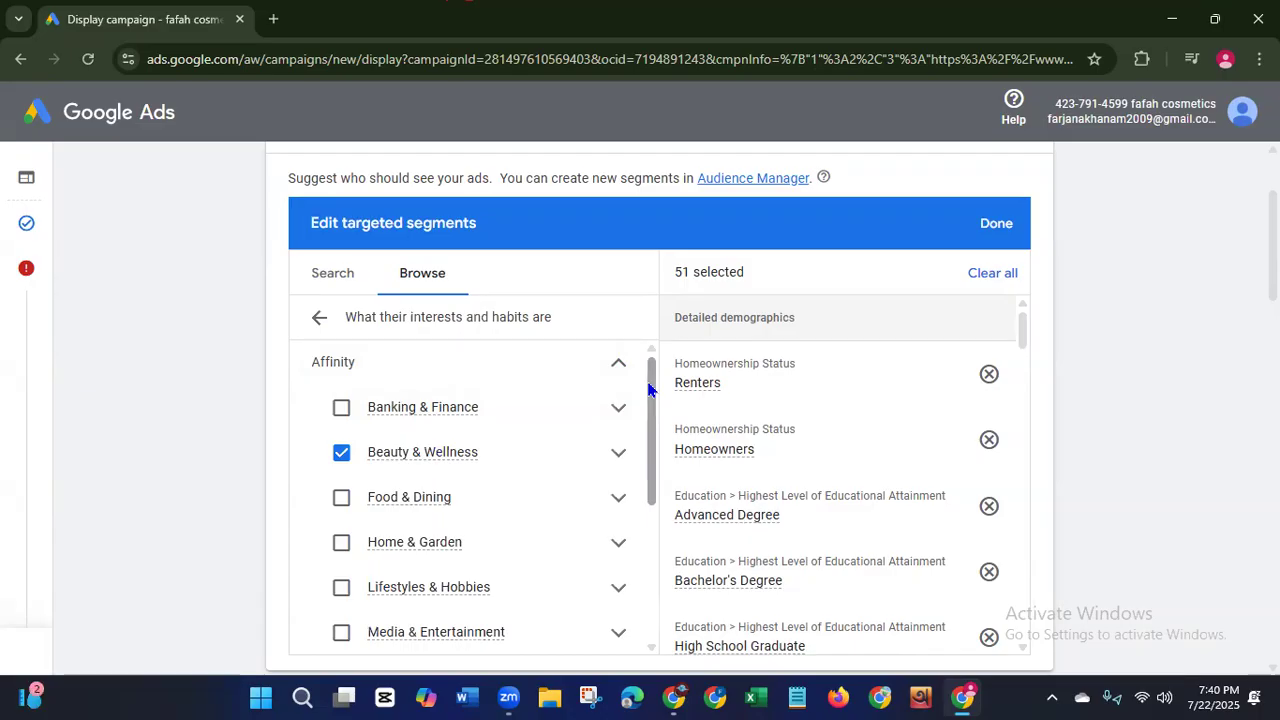
mouse_move(400, 460)
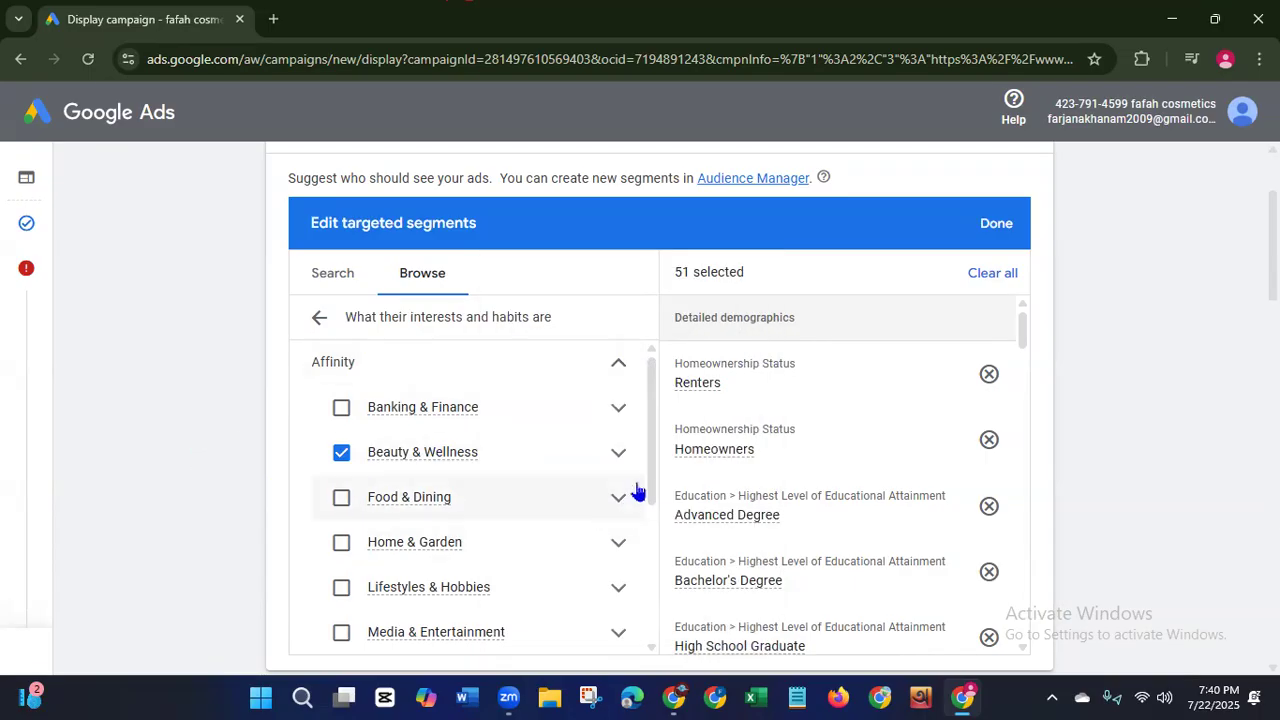
mouse_move(651, 480)
left_mouse_down()
mouse_move(650, 627)
mouse_move(651, 457)
left_mouse_up()
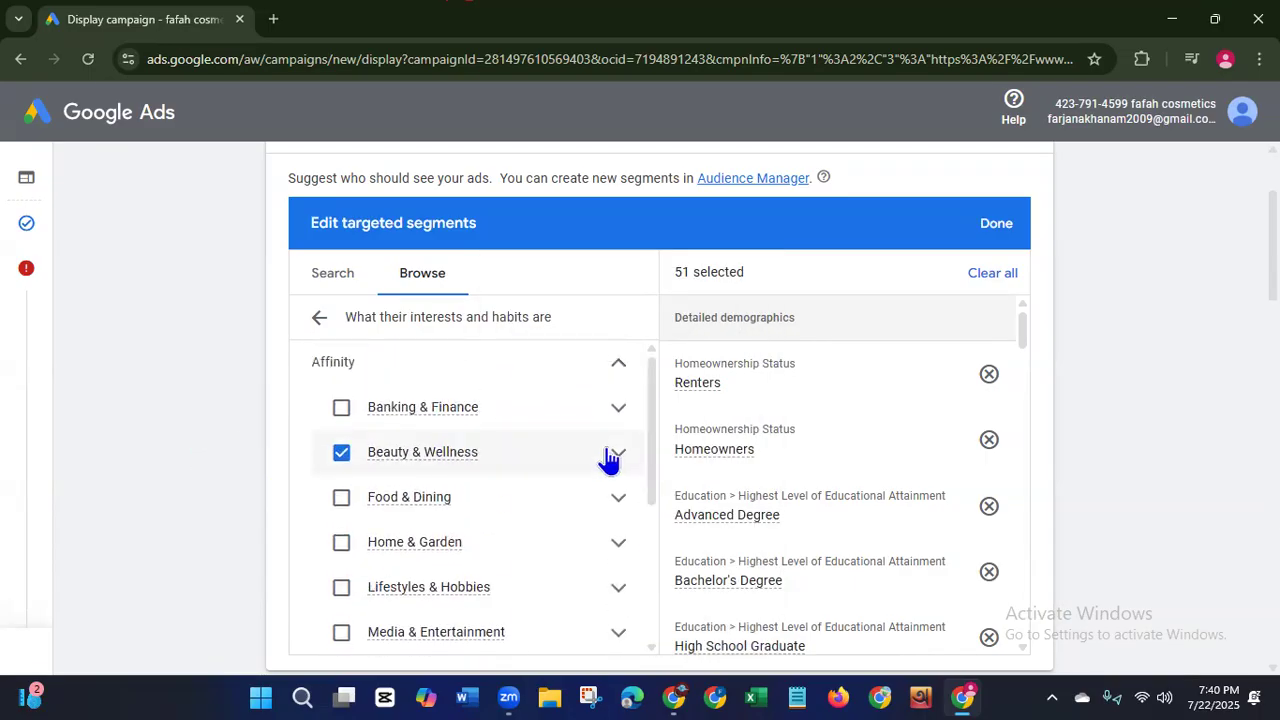
left_click(617, 455)
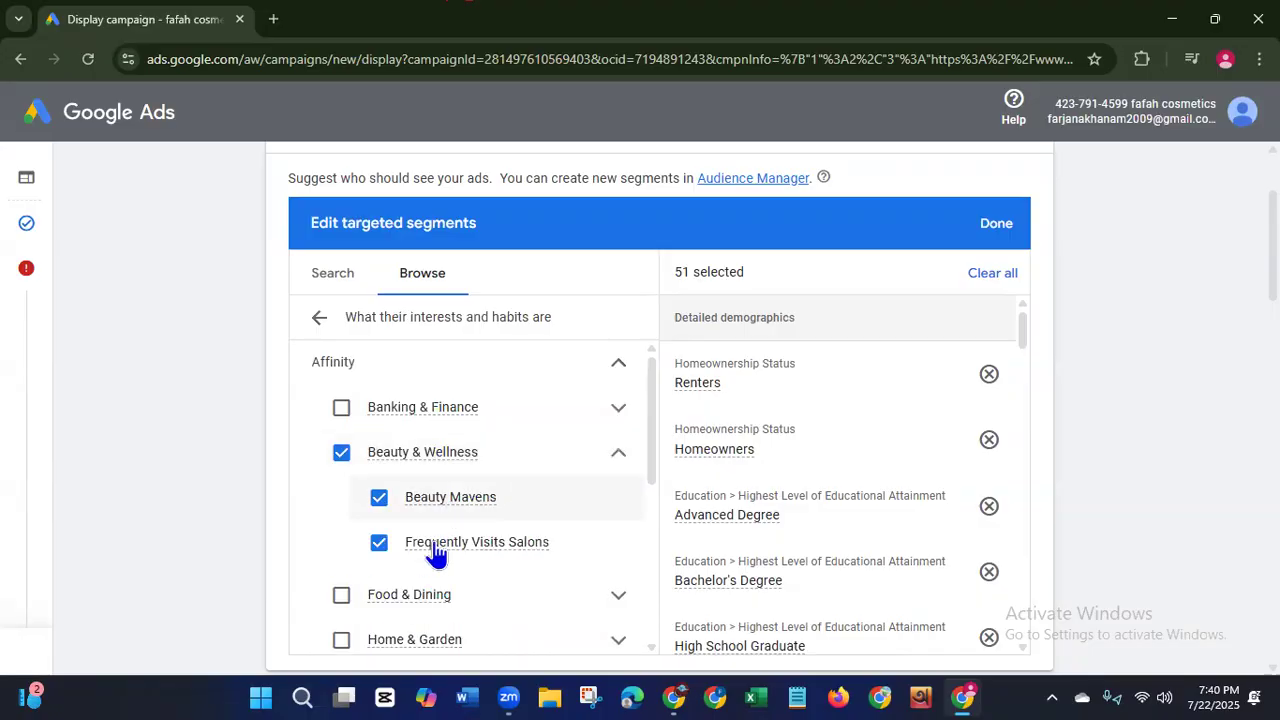
mouse_move(434, 562)
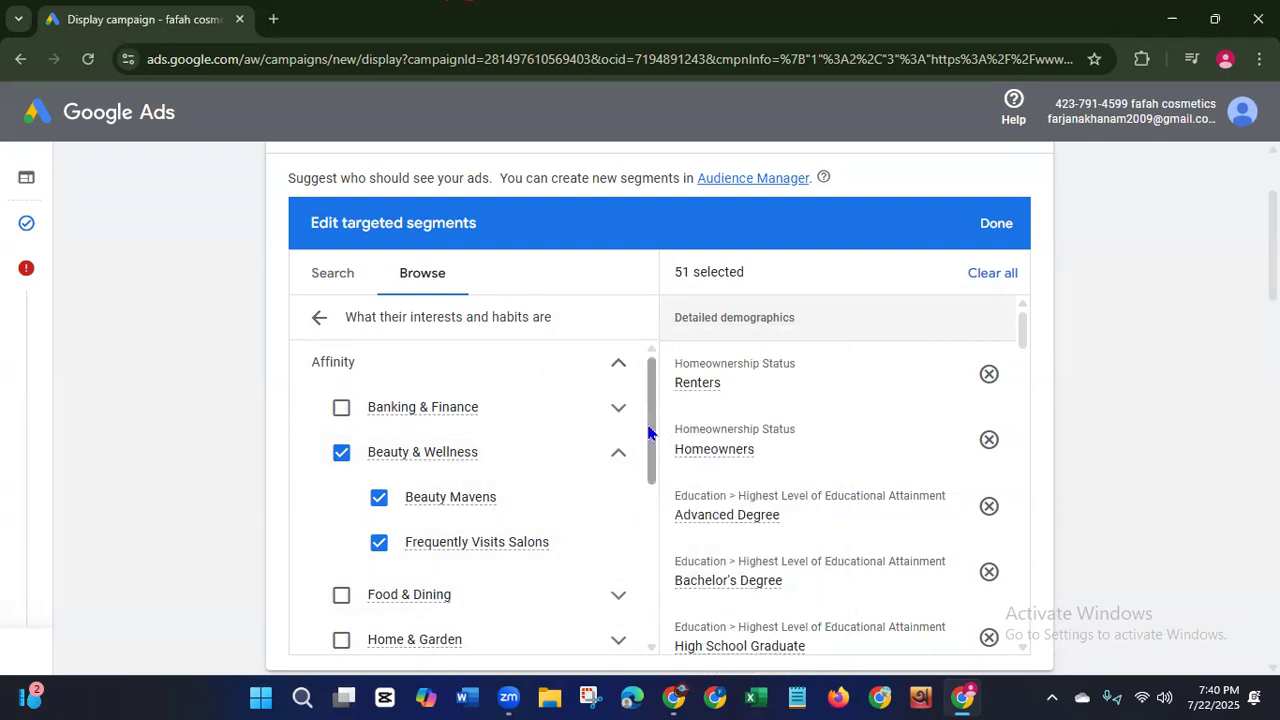
left_click_drag(651, 428, 614, 385)
left_click(318, 316)
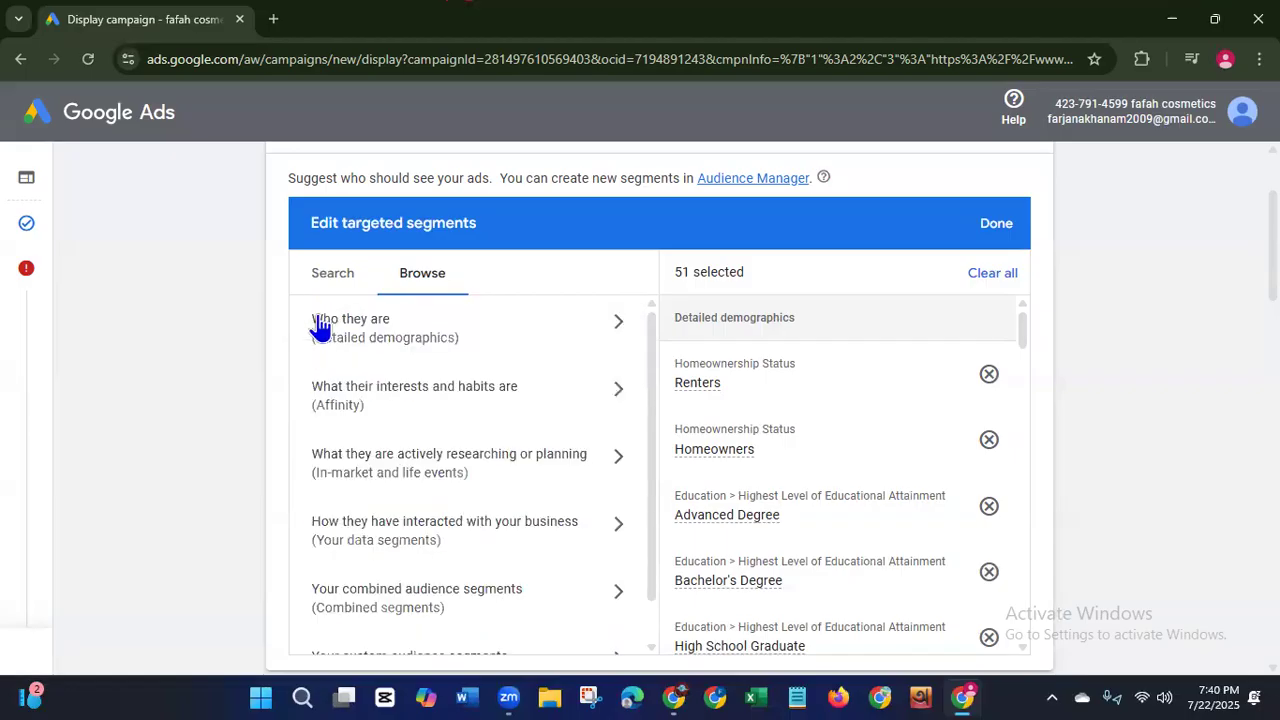
Step: Add the In-market segment Spas & Beauty Services under Beauty & Personal Care
left_click(427, 472)
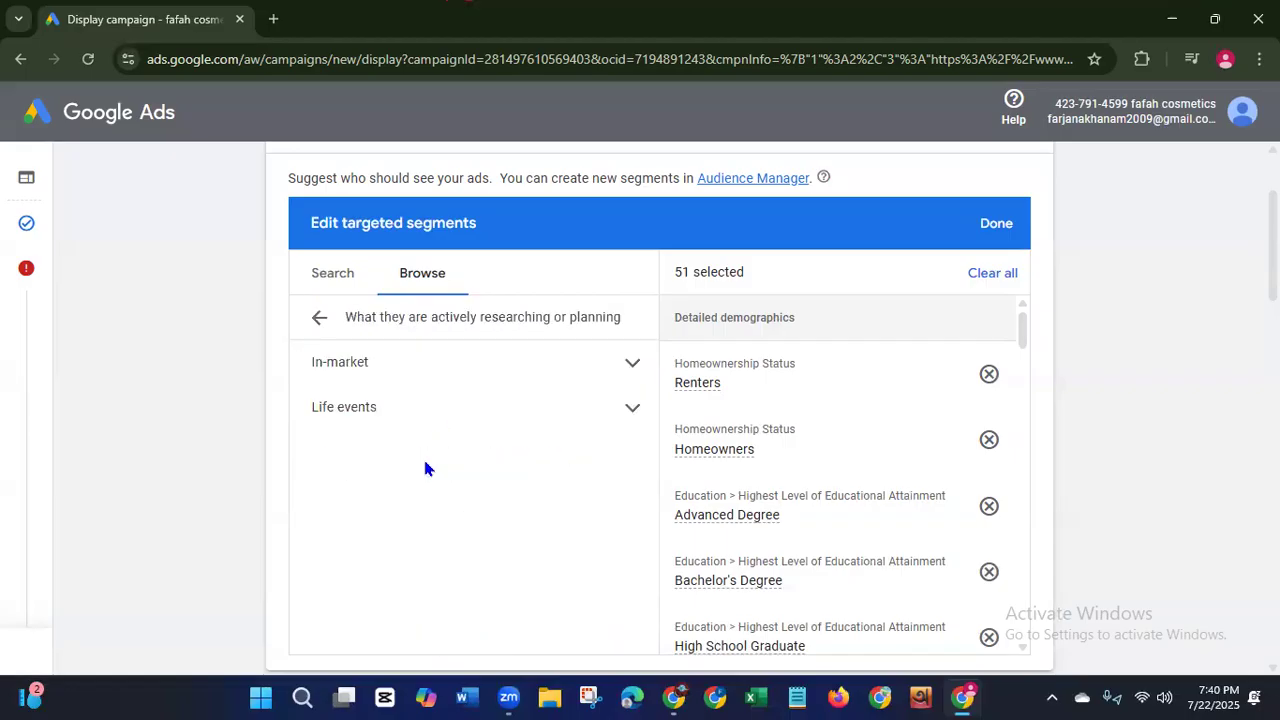
left_click(627, 366)
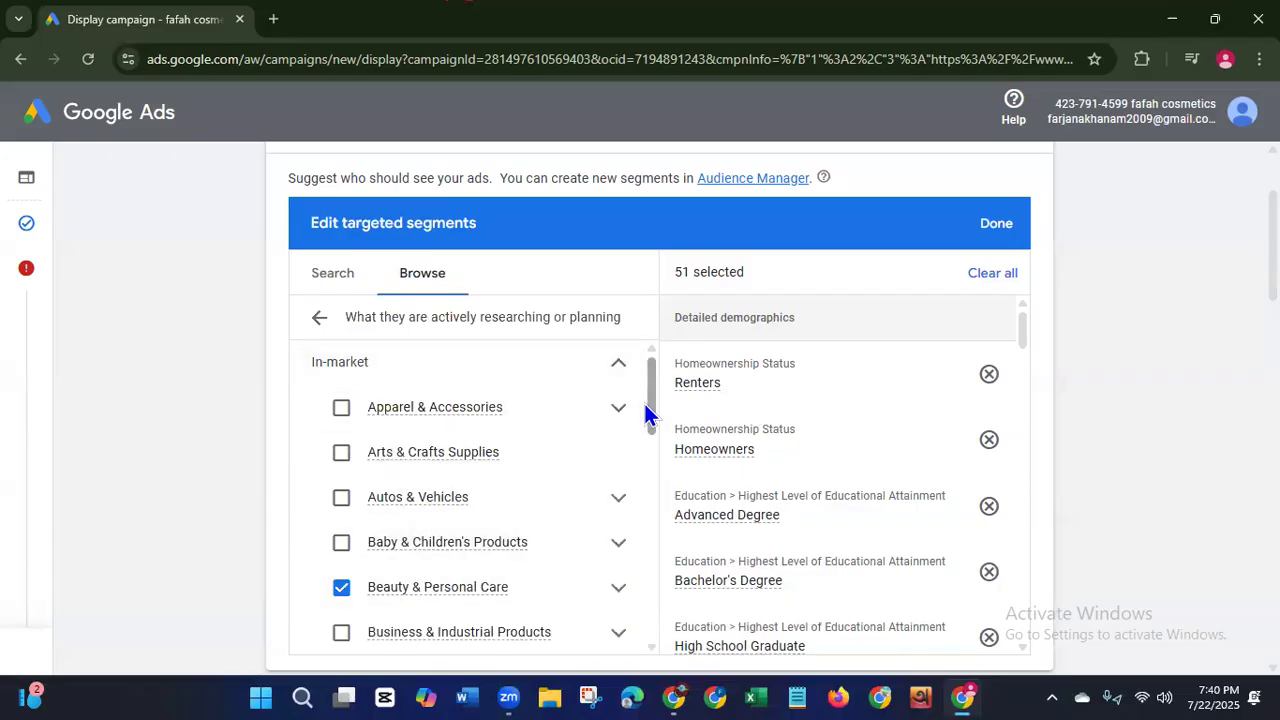
left_click_drag(648, 417, 652, 462)
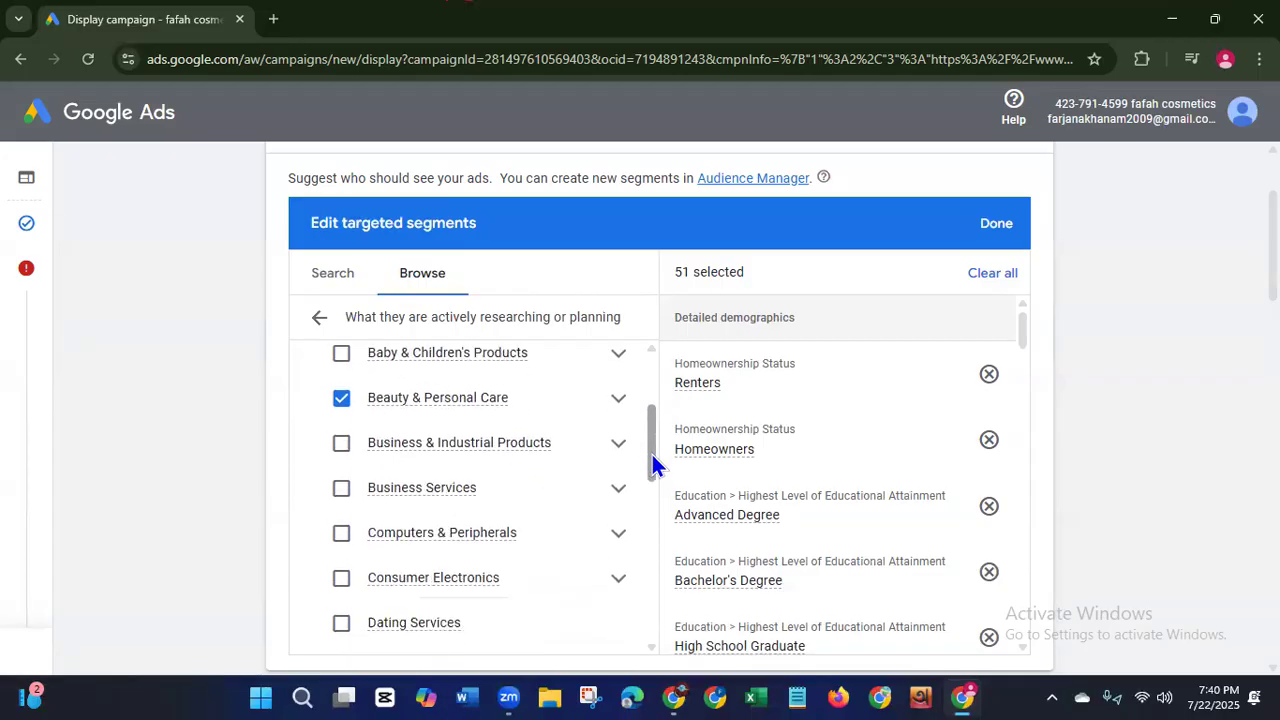
left_click(618, 401)
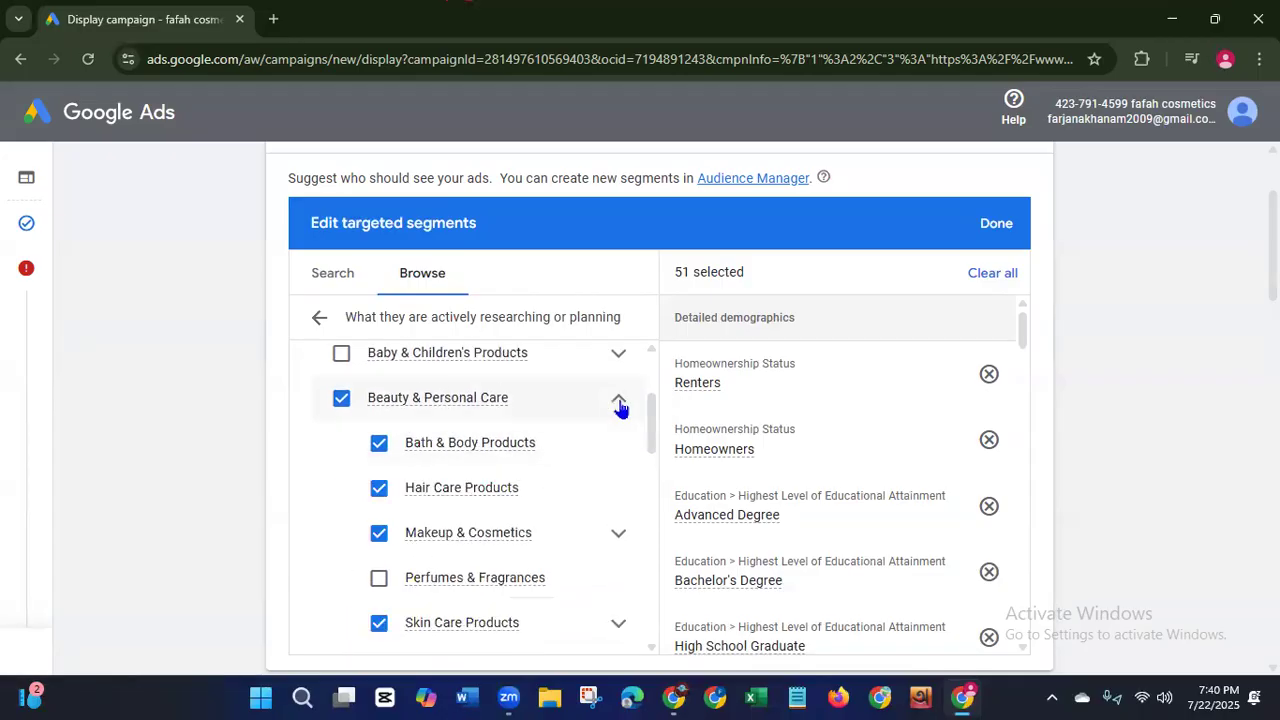
left_click_drag(650, 428, 643, 472)
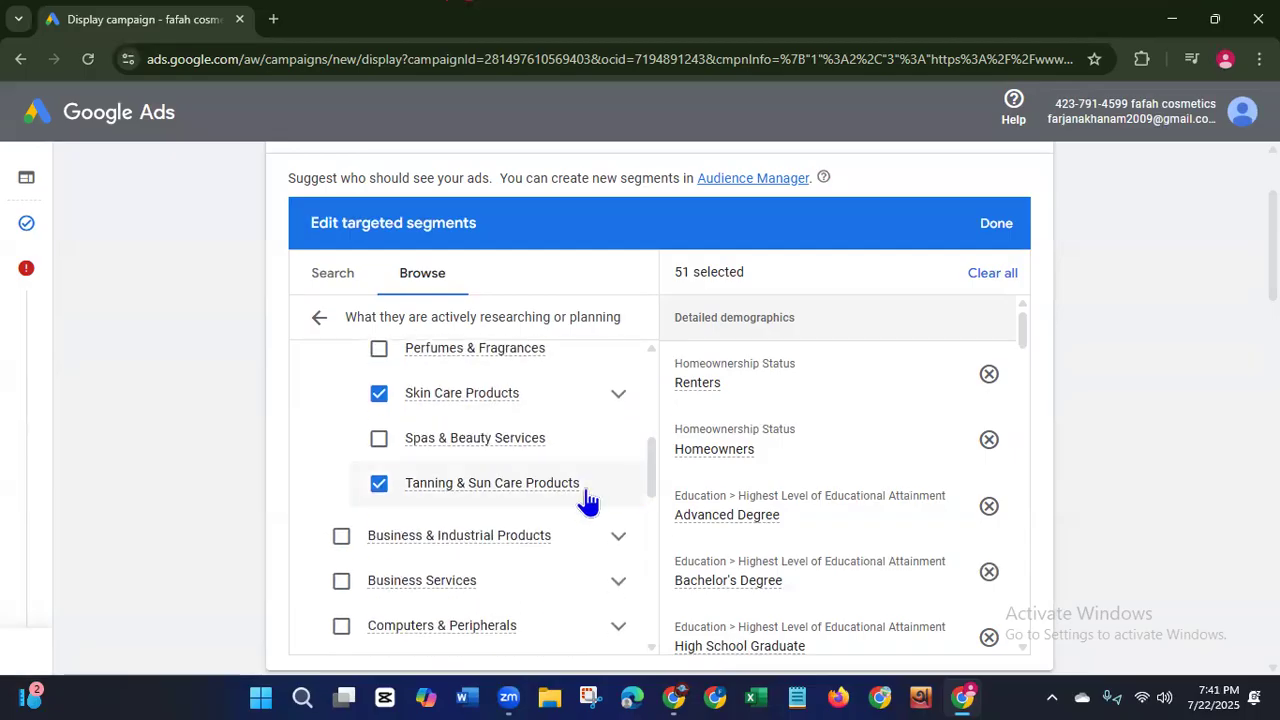
left_click(380, 441)
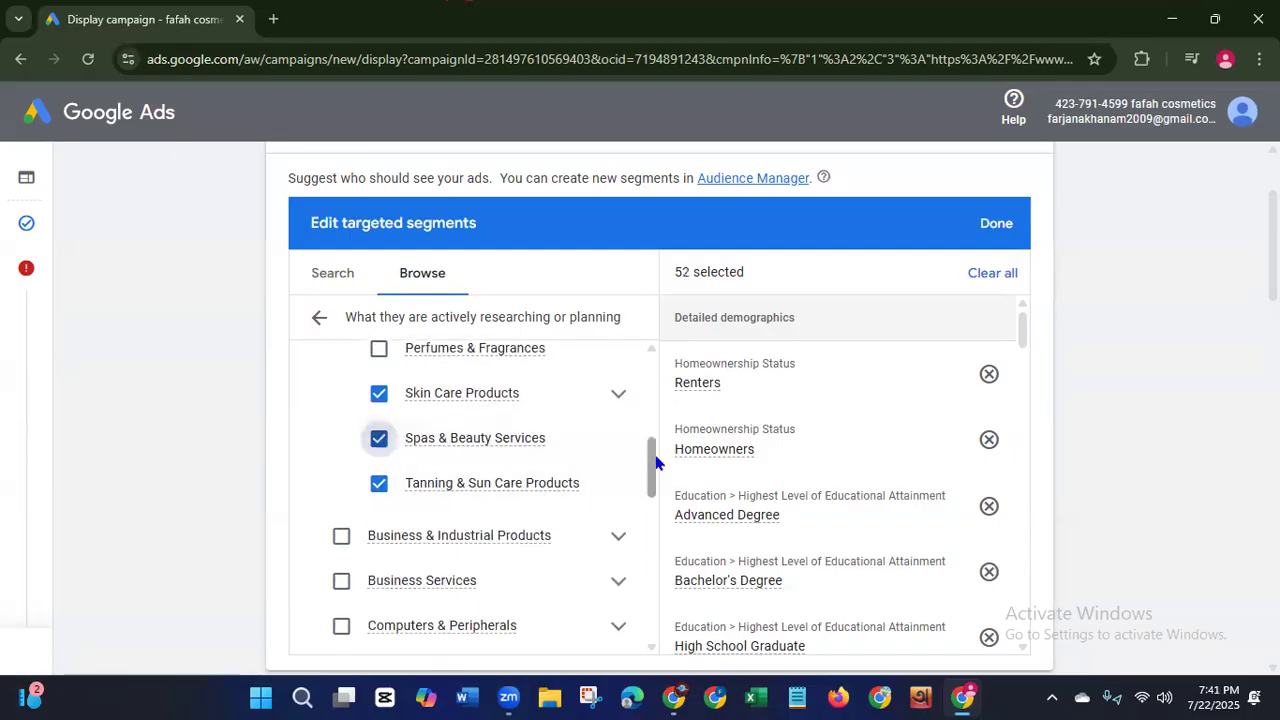
left_click_drag(650, 460, 677, 360)
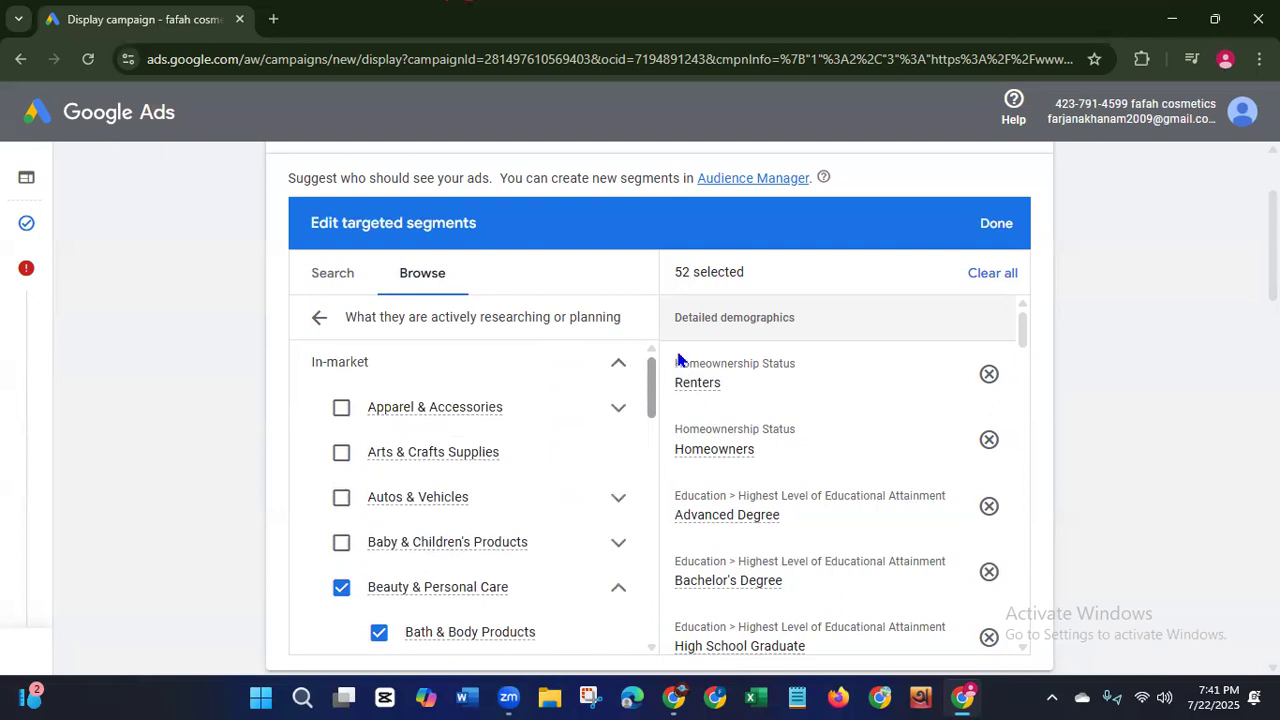
left_click(319, 318)
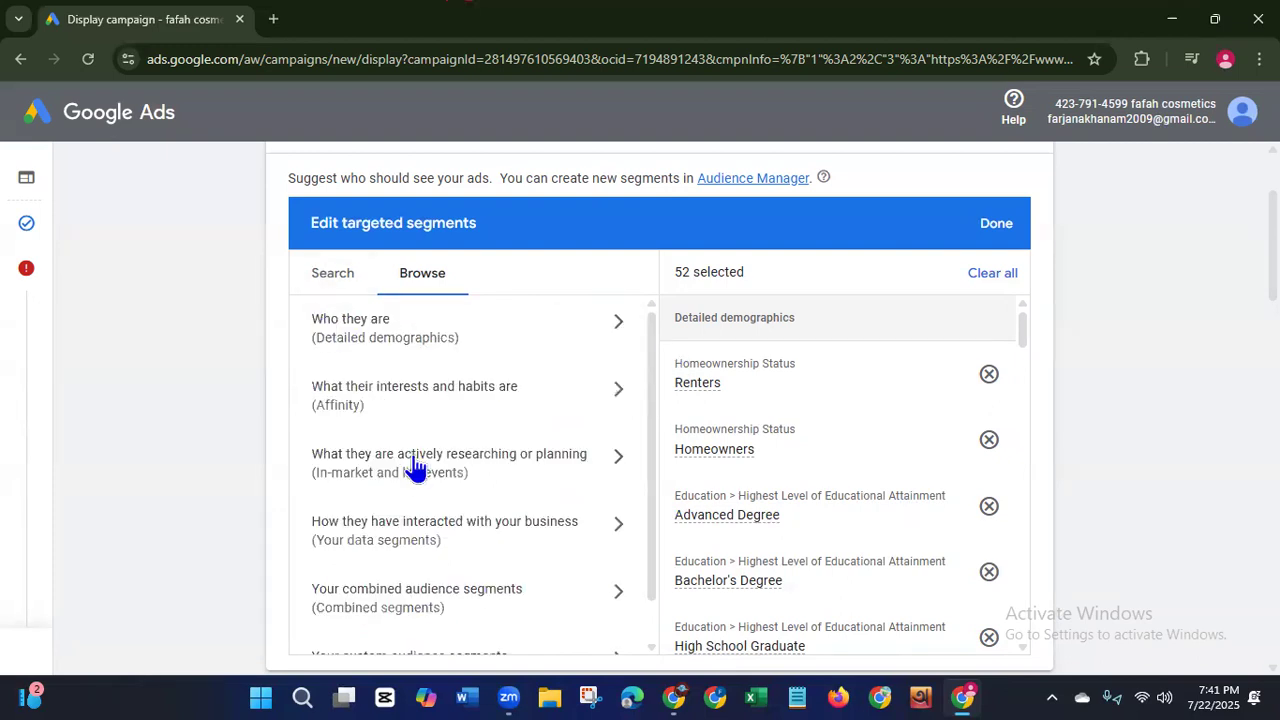
Step: Check the data, combined and custom audience segment options, and finish editing the targeted segments
left_click(387, 552)
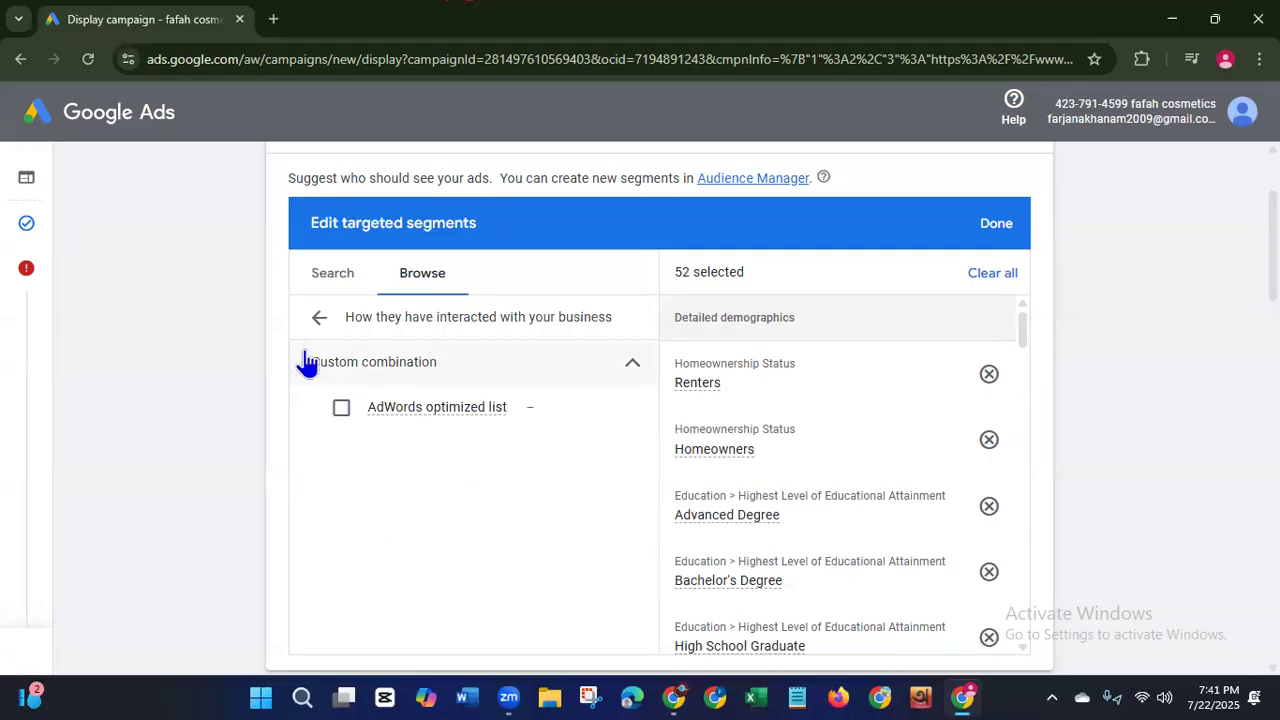
left_click(319, 318)
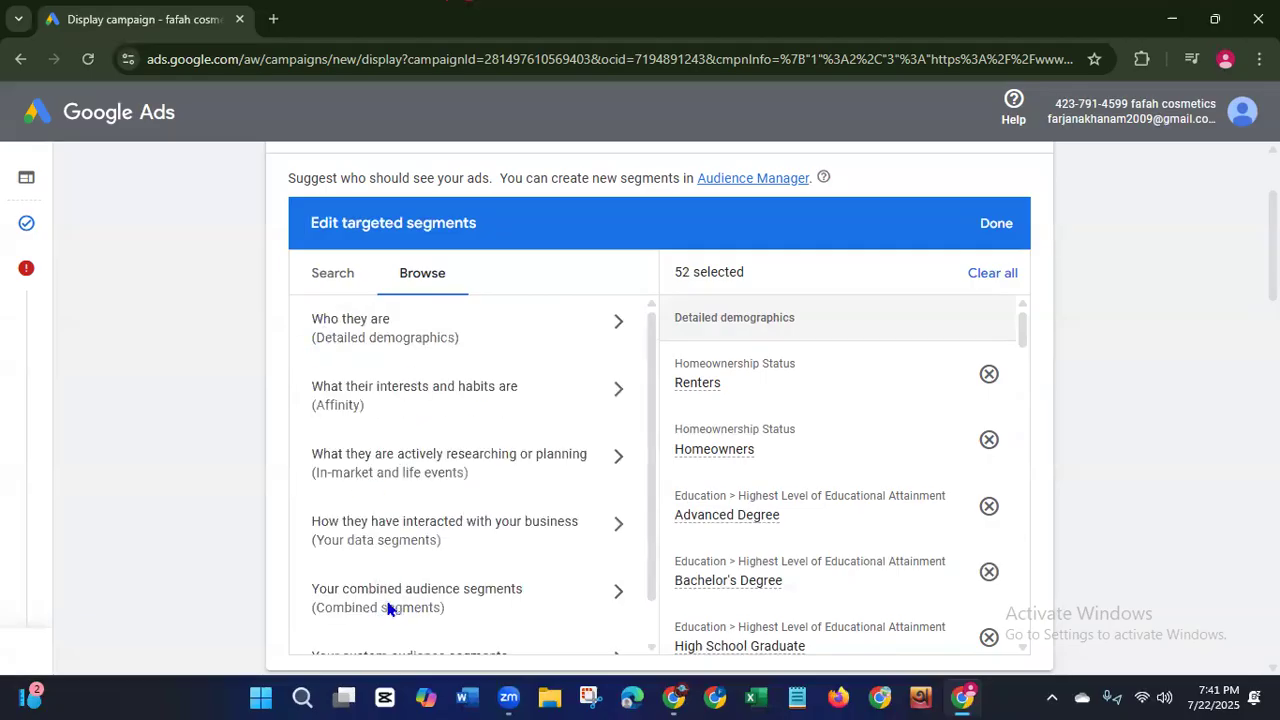
left_click(391, 604)
left_click(319, 320)
scroll(651, 491, "down", 1)
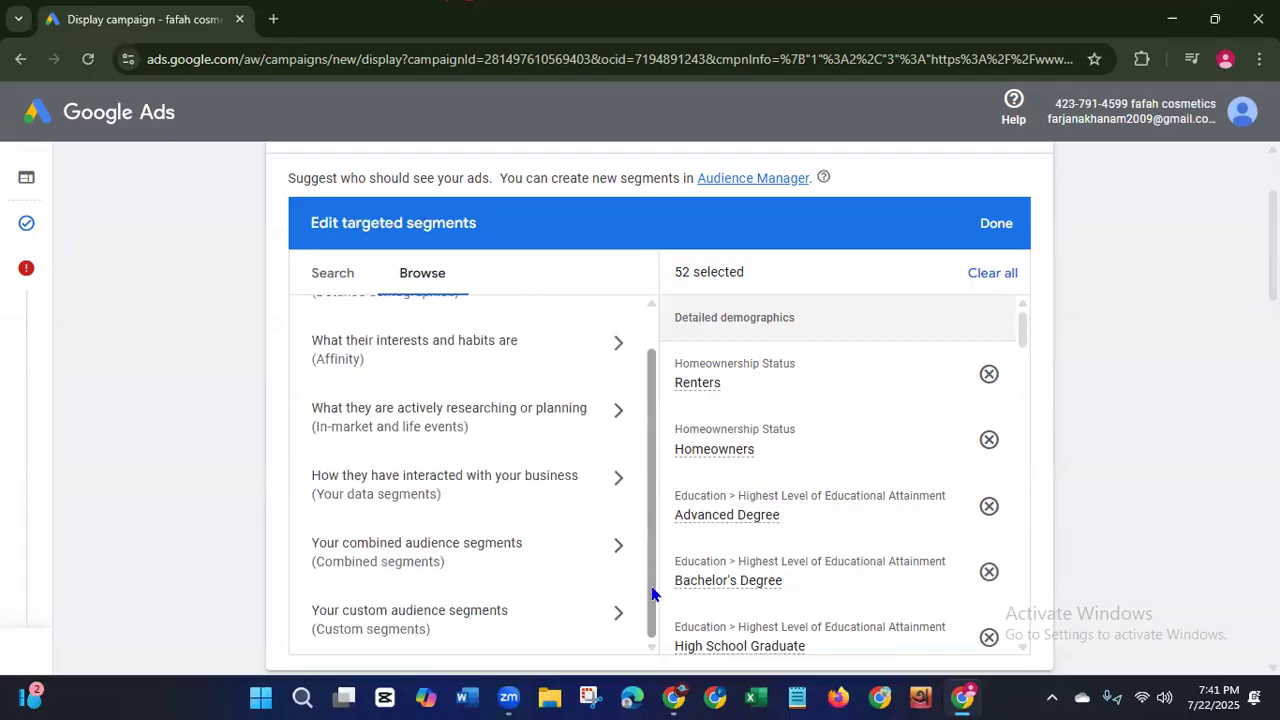
left_click(480, 632)
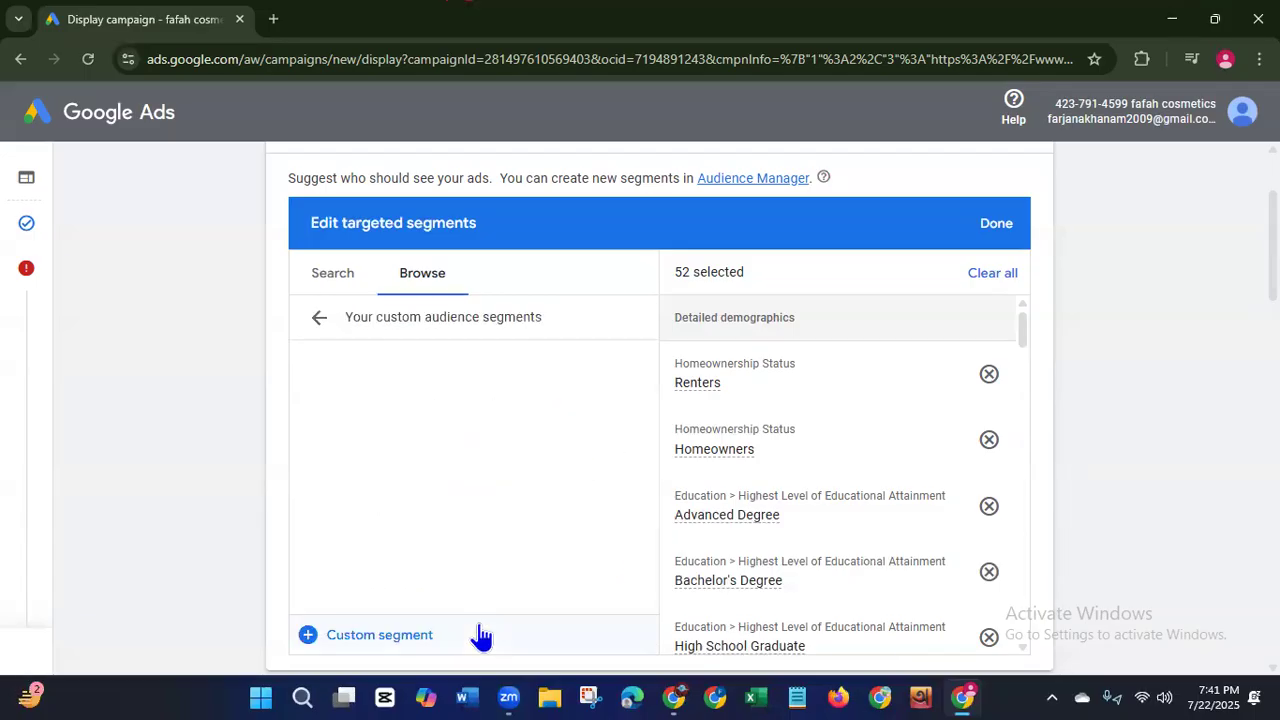
left_click(319, 320)
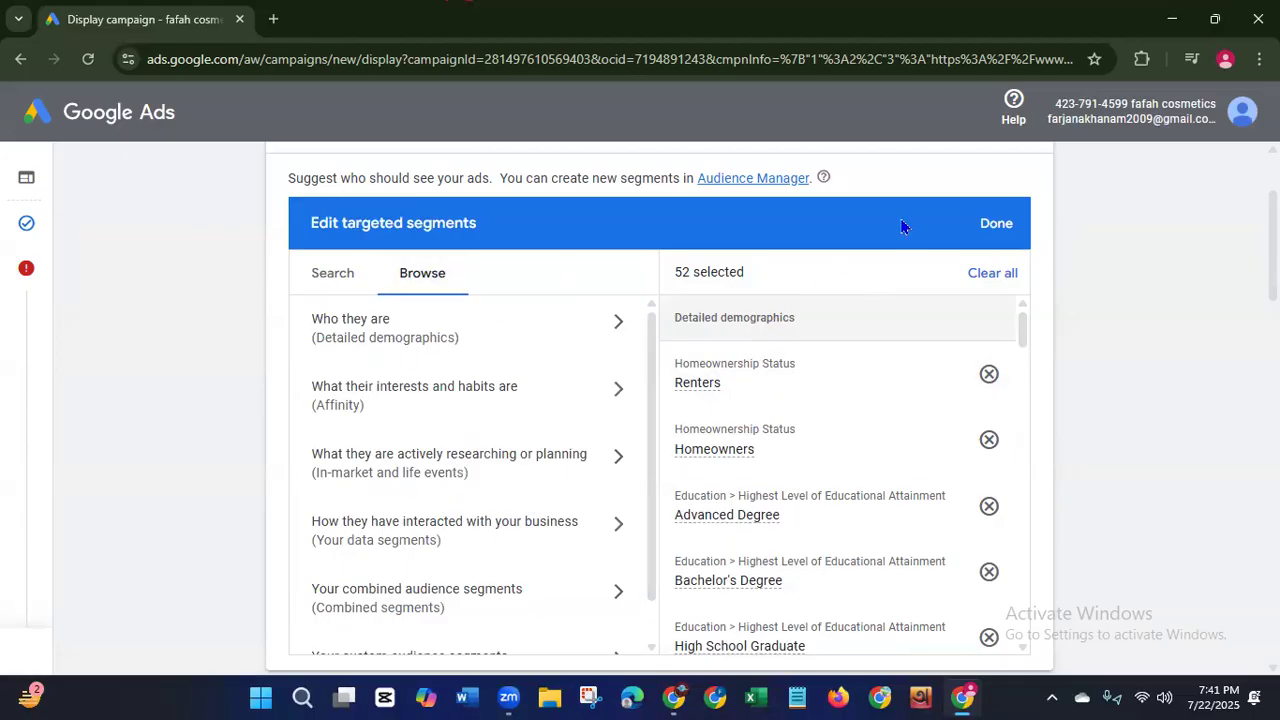
left_click(996, 224)
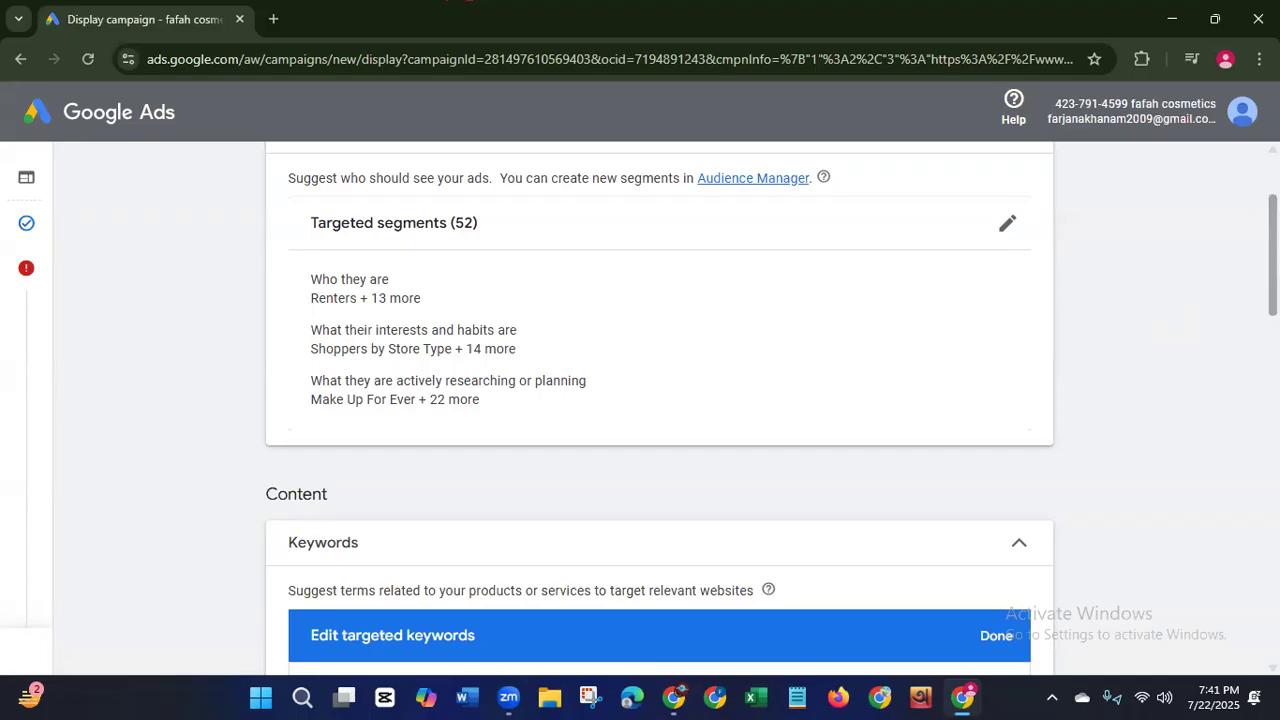
Step: Add Sunscreen as a new keyword at the end of the targeted keywords list
scroll(660, 410, "down", 3)
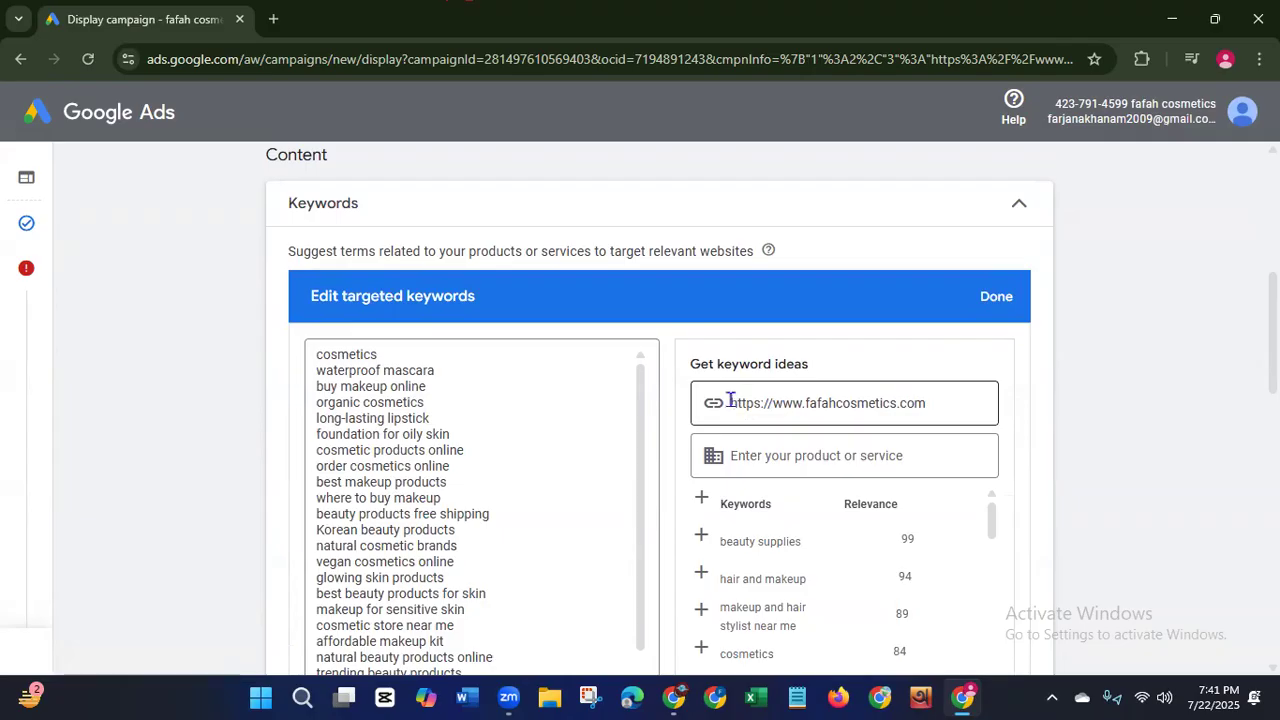
left_click_drag(731, 402, 945, 406)
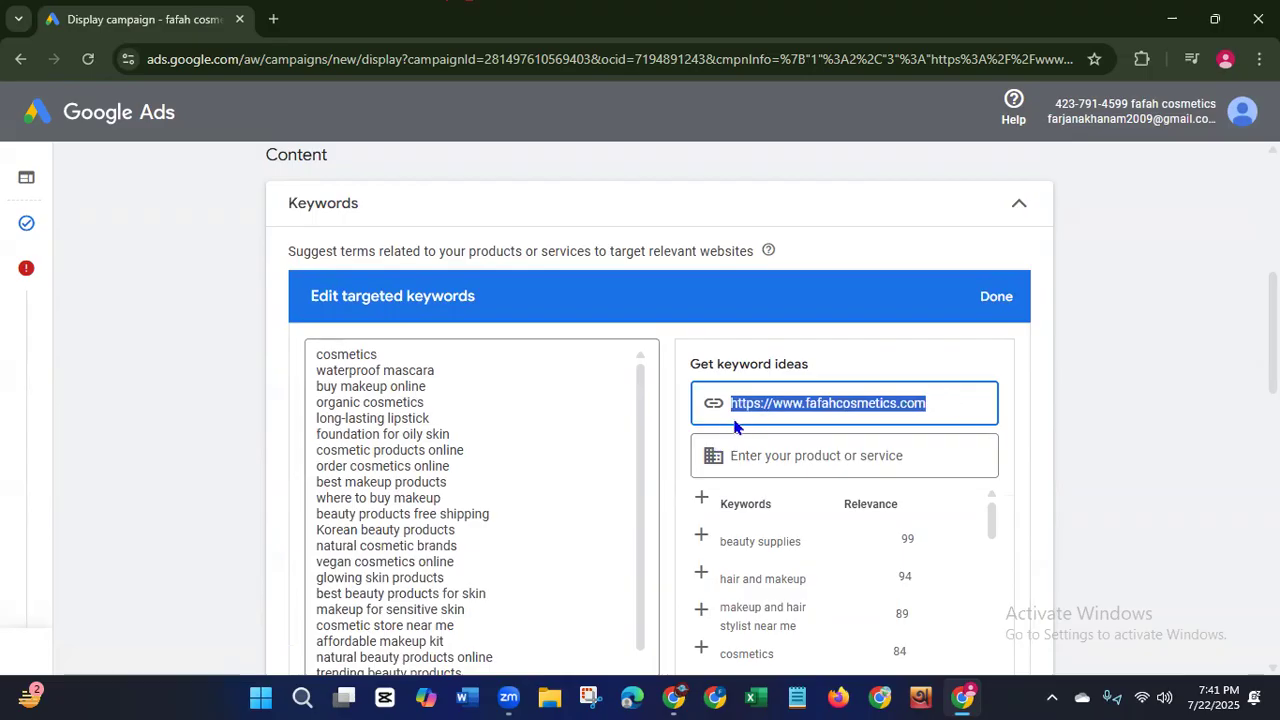
left_click(864, 456)
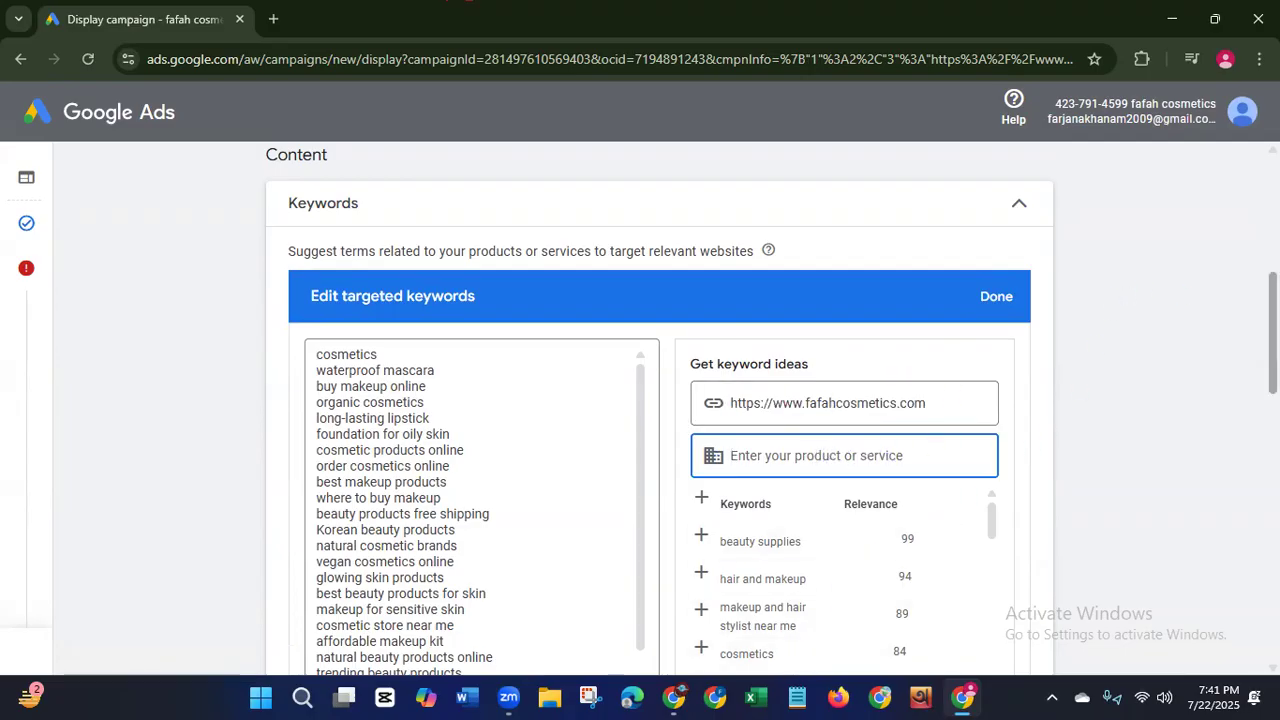
scroll(1060, 384, "down", 3)
scroll(1060, 384, "up", 1)
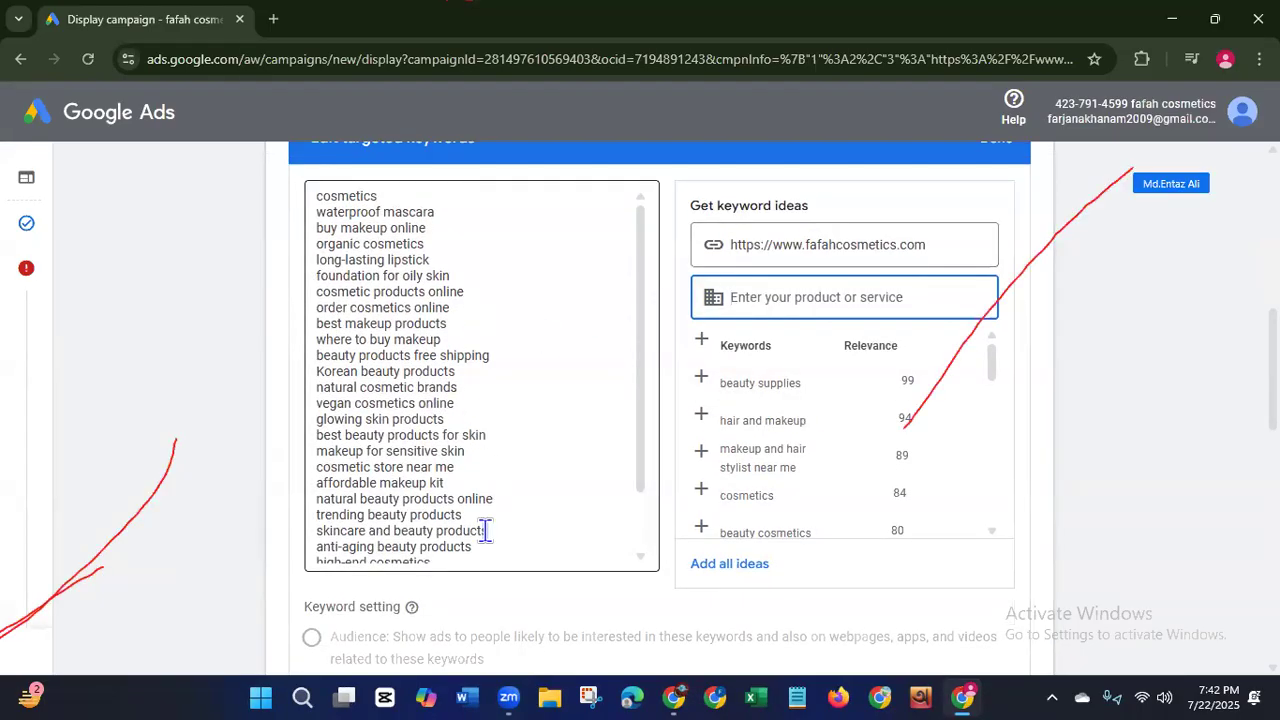
left_click_drag(643, 394, 643, 486)
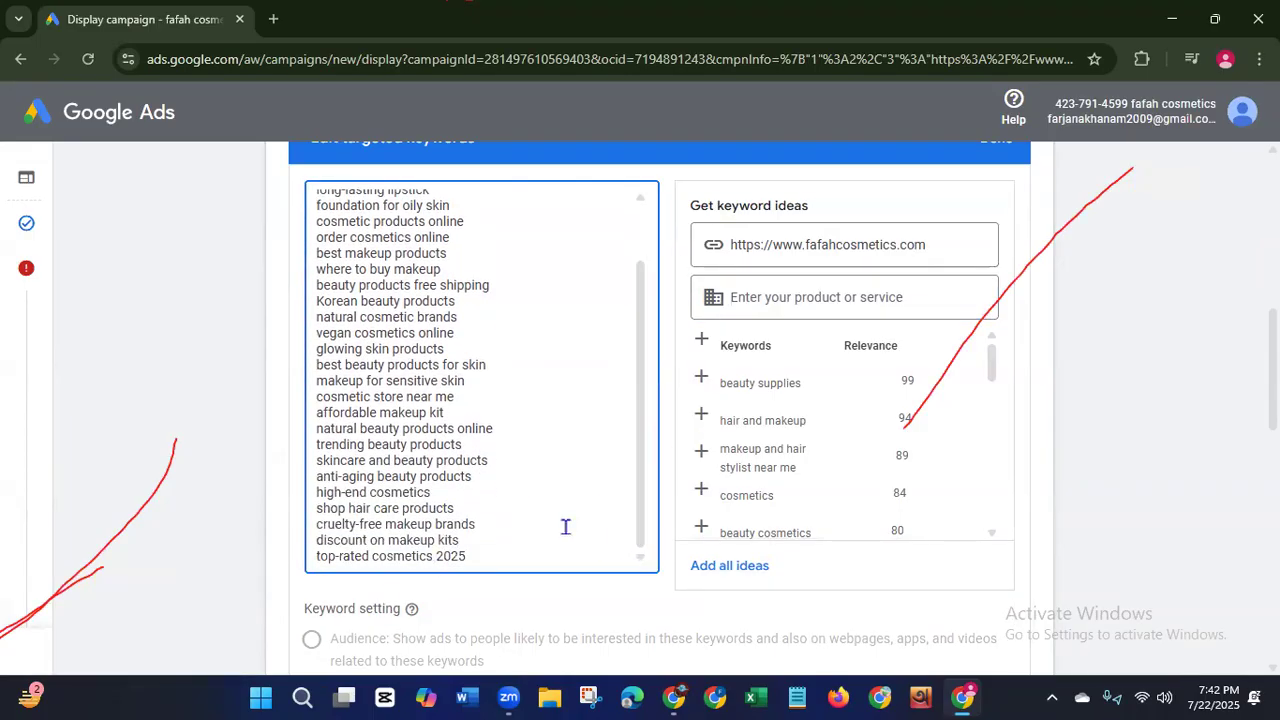
key("Return")
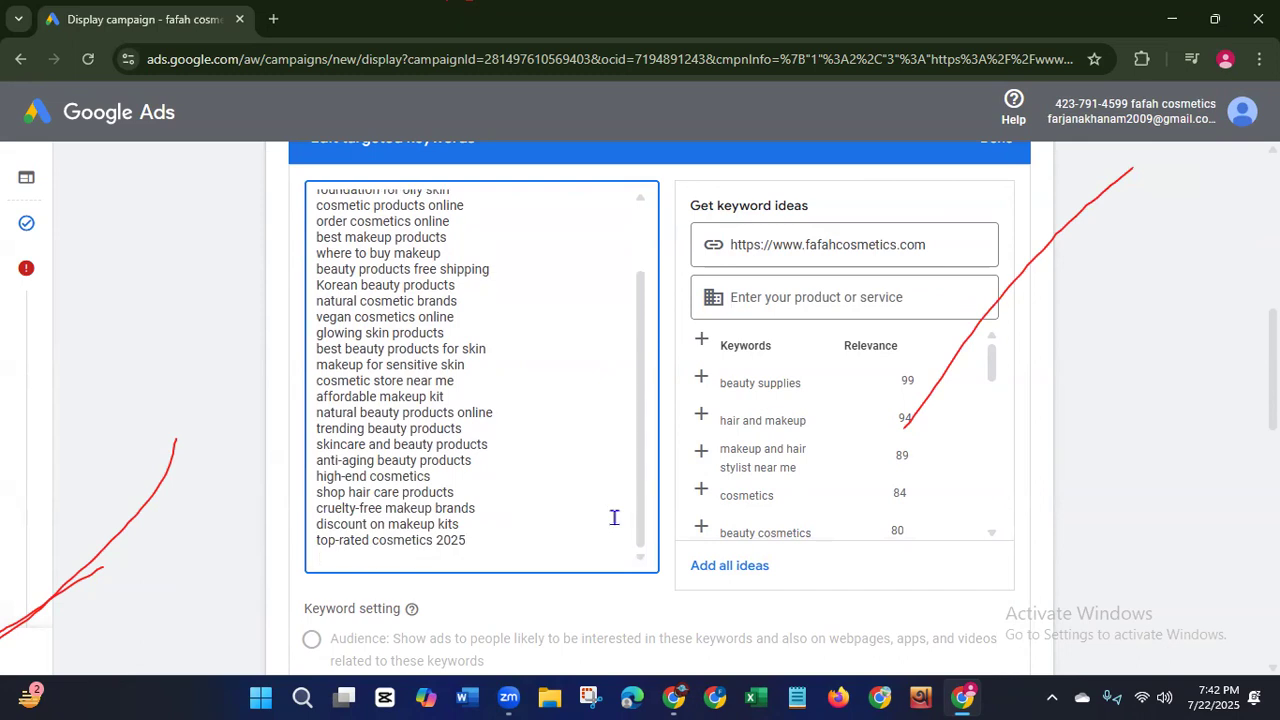
type("Sunscreen")
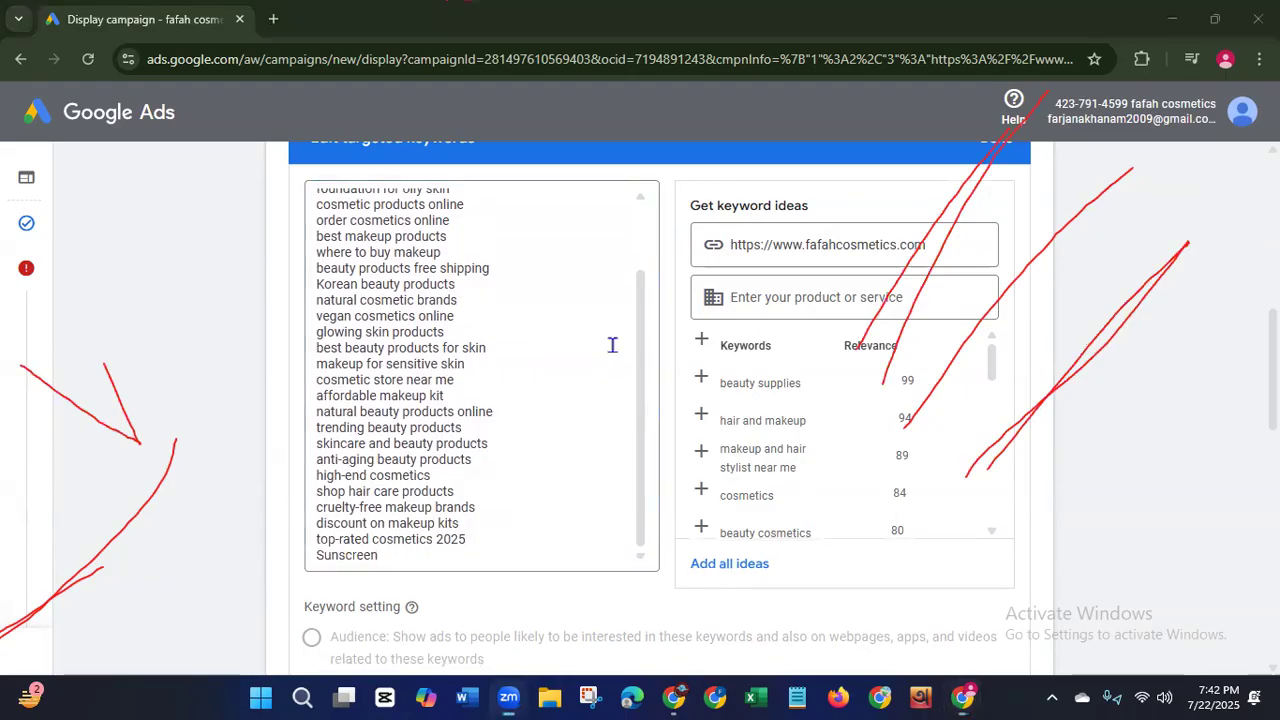
left_click_drag(114, 378, 94, 420)
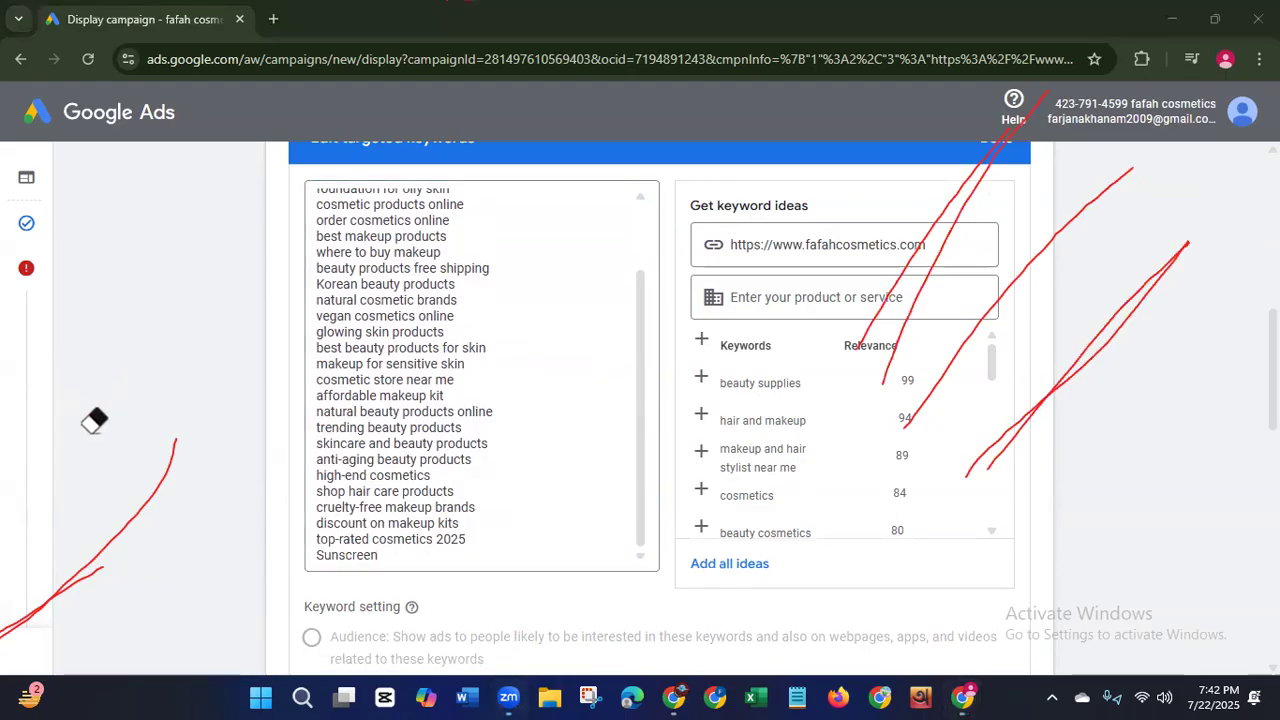
mouse_move(122, 530)
left_mouse_down()
mouse_move(88, 574)
mouse_move(127, 551)
left_mouse_up()
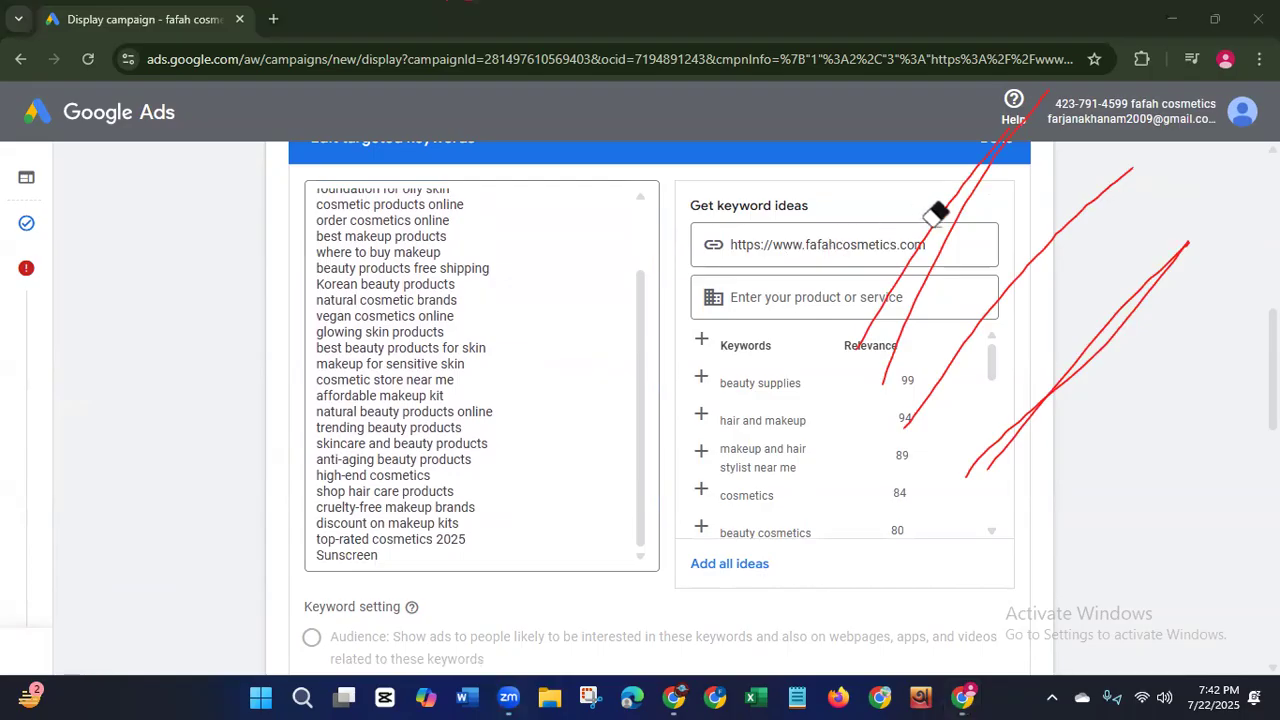
mouse_move(951, 206)
left_mouse_down()
mouse_move(1020, 251)
mouse_move(1080, 329)
mouse_move(1083, 360)
left_mouse_up()
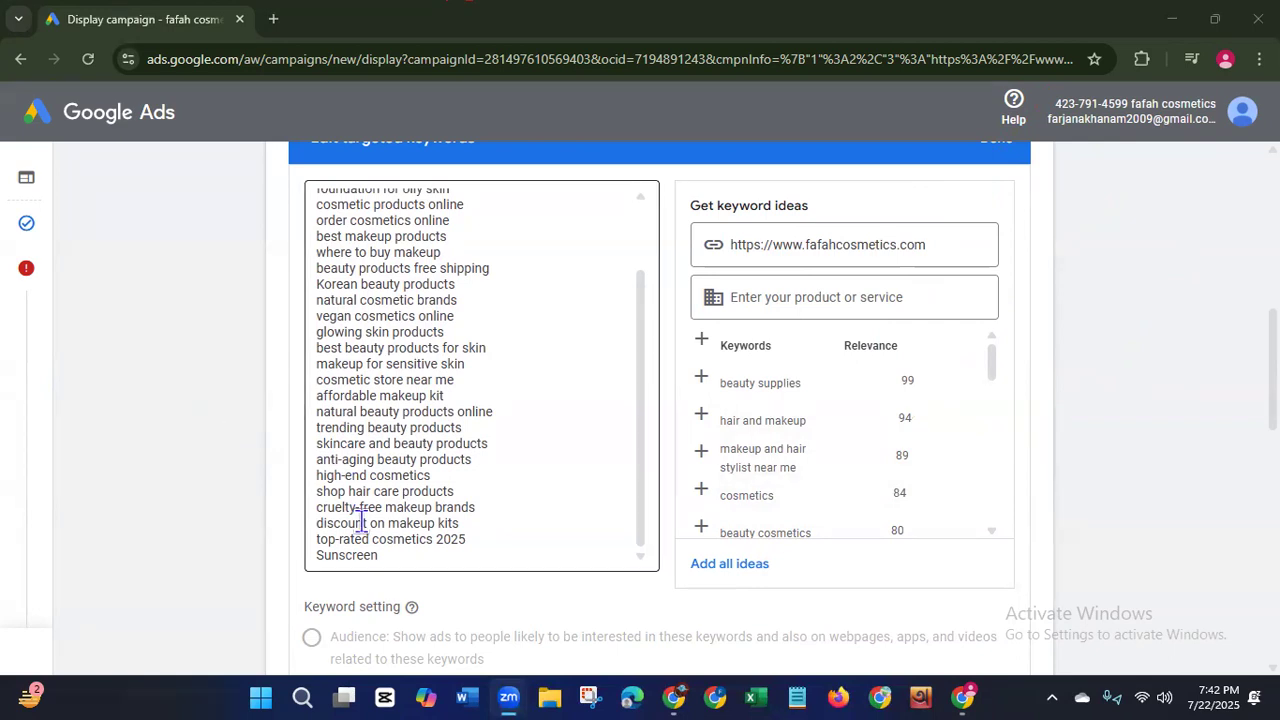
Step: Add Hair Growth Oil on a new line after Sunscreen in the targeted keywords list
left_click(385, 556)
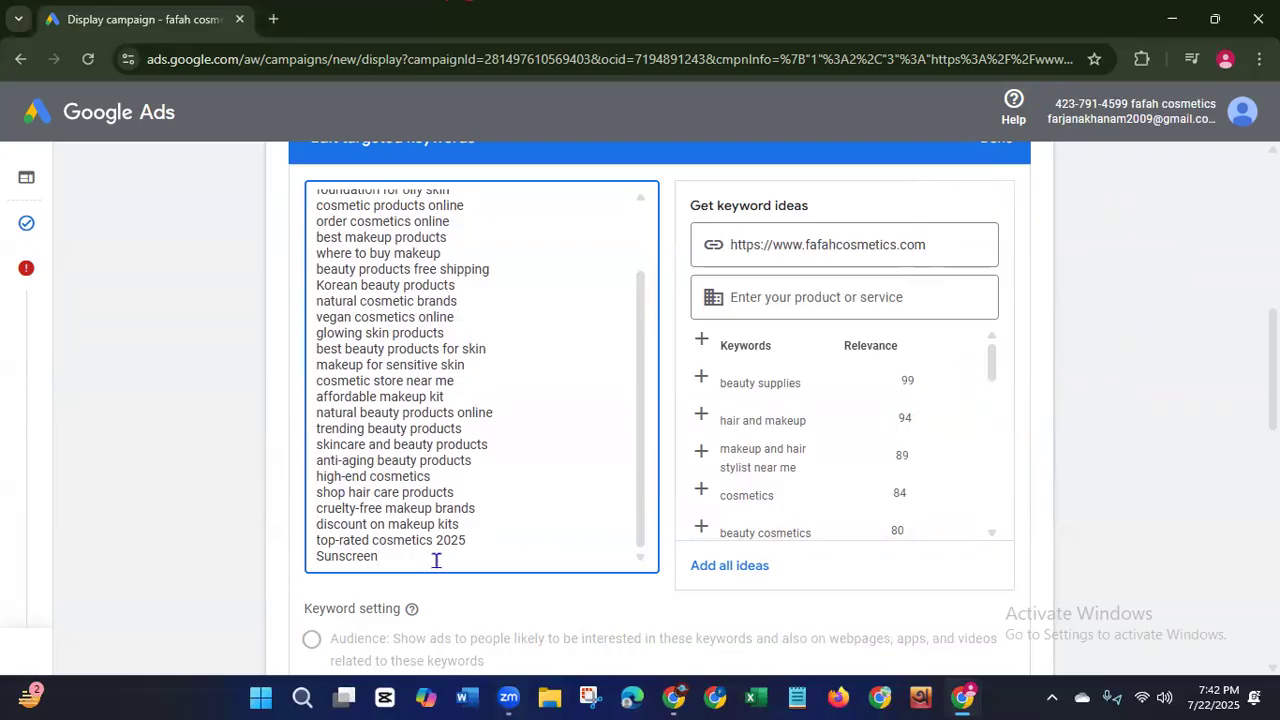
key("Return")
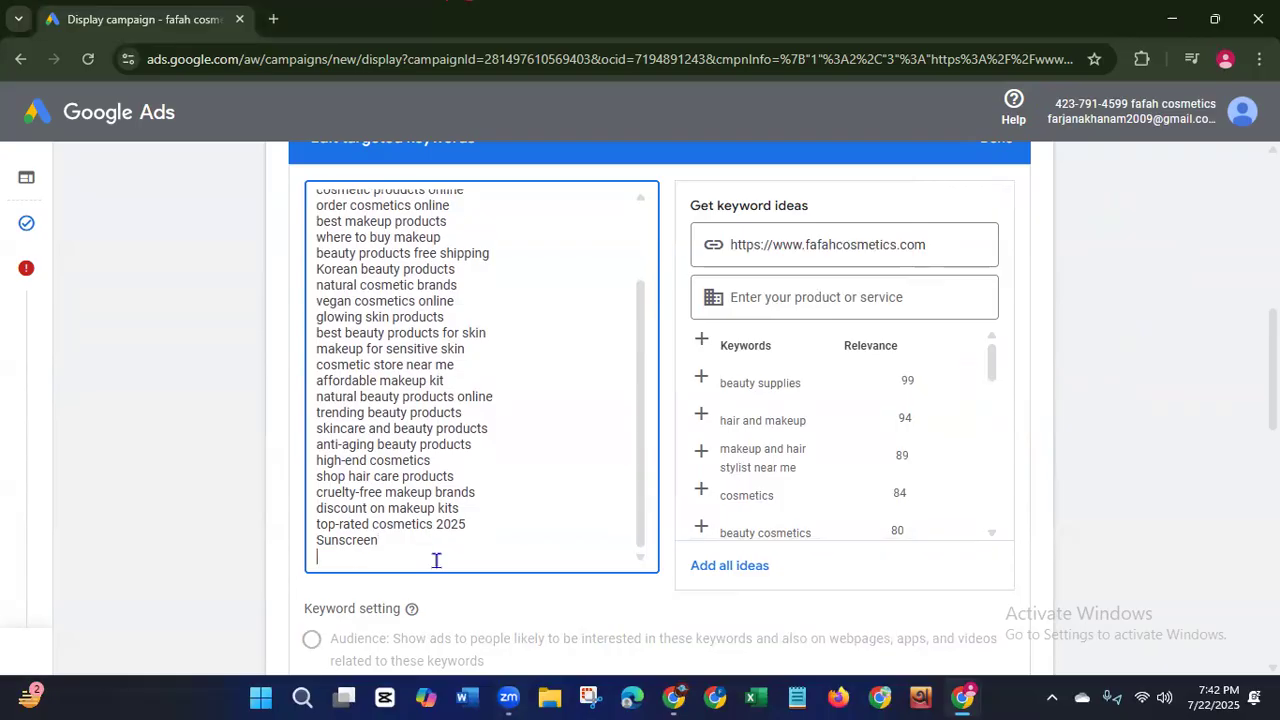
type("Hair Growth O")
left_click_drag(637, 429, 643, 517)
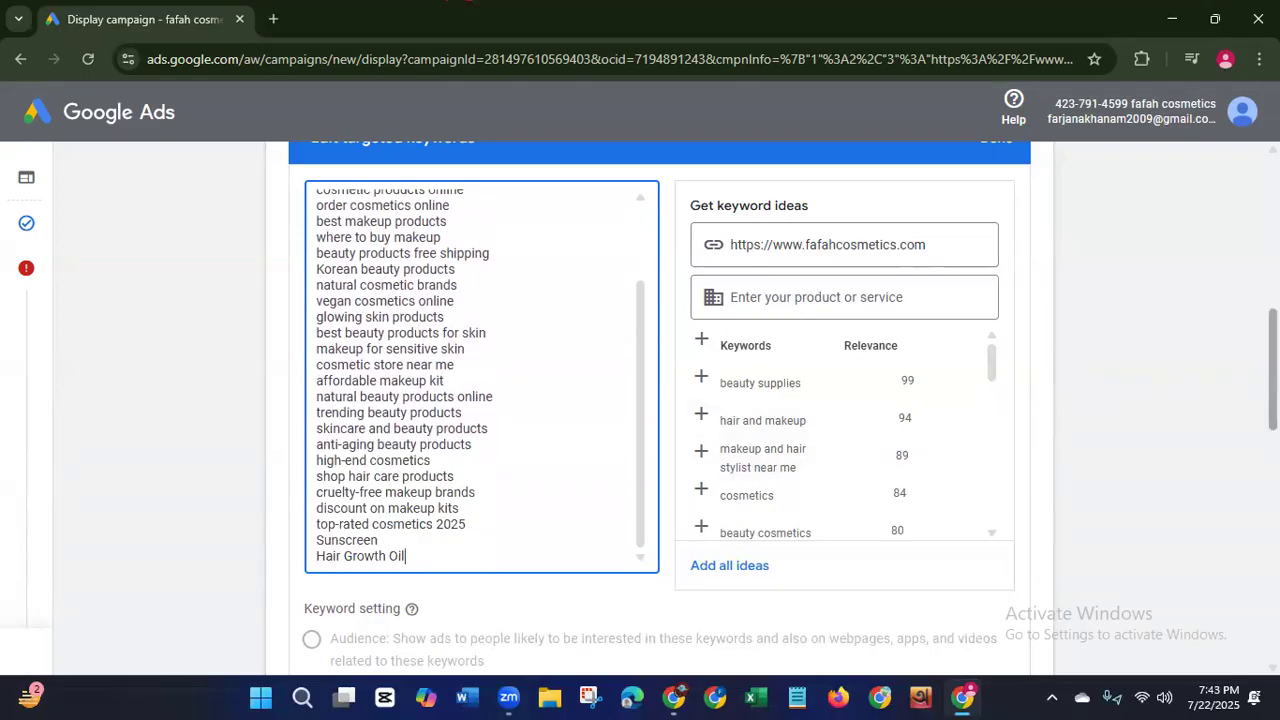
scroll(1273, 370, "up", 2)
scroll(771, 409, "down", 1)
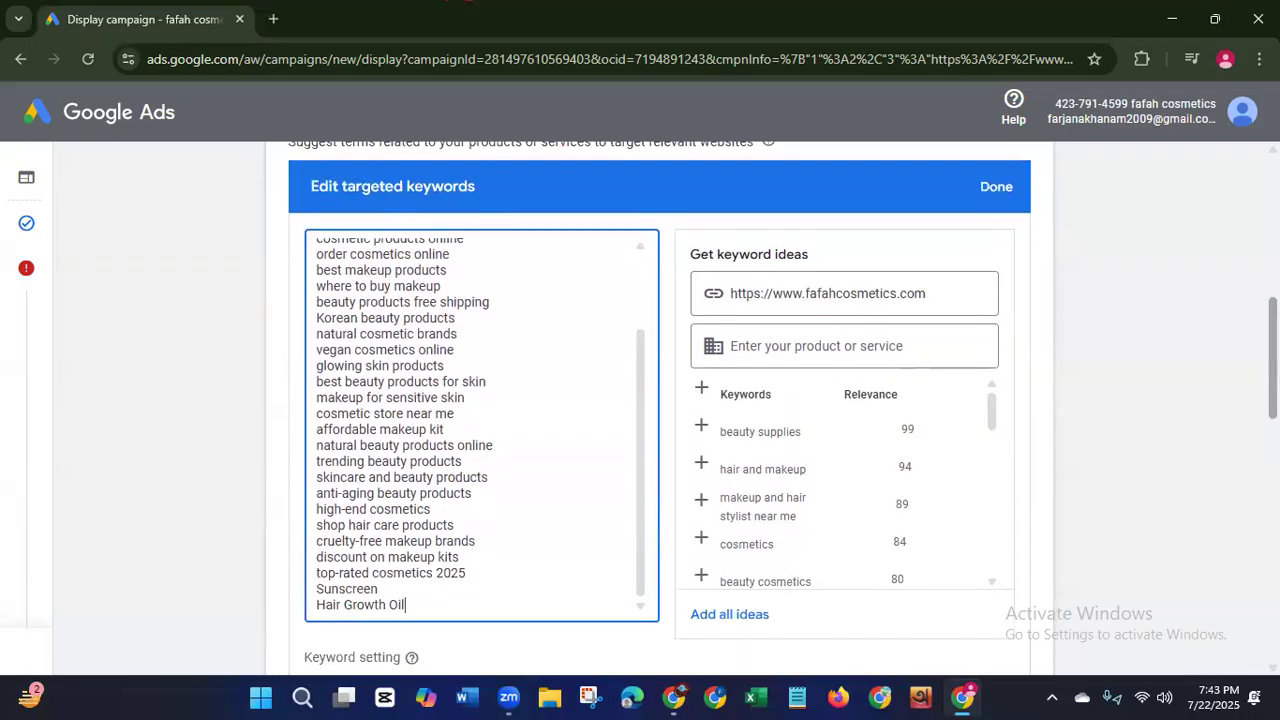
left_click(725, 616)
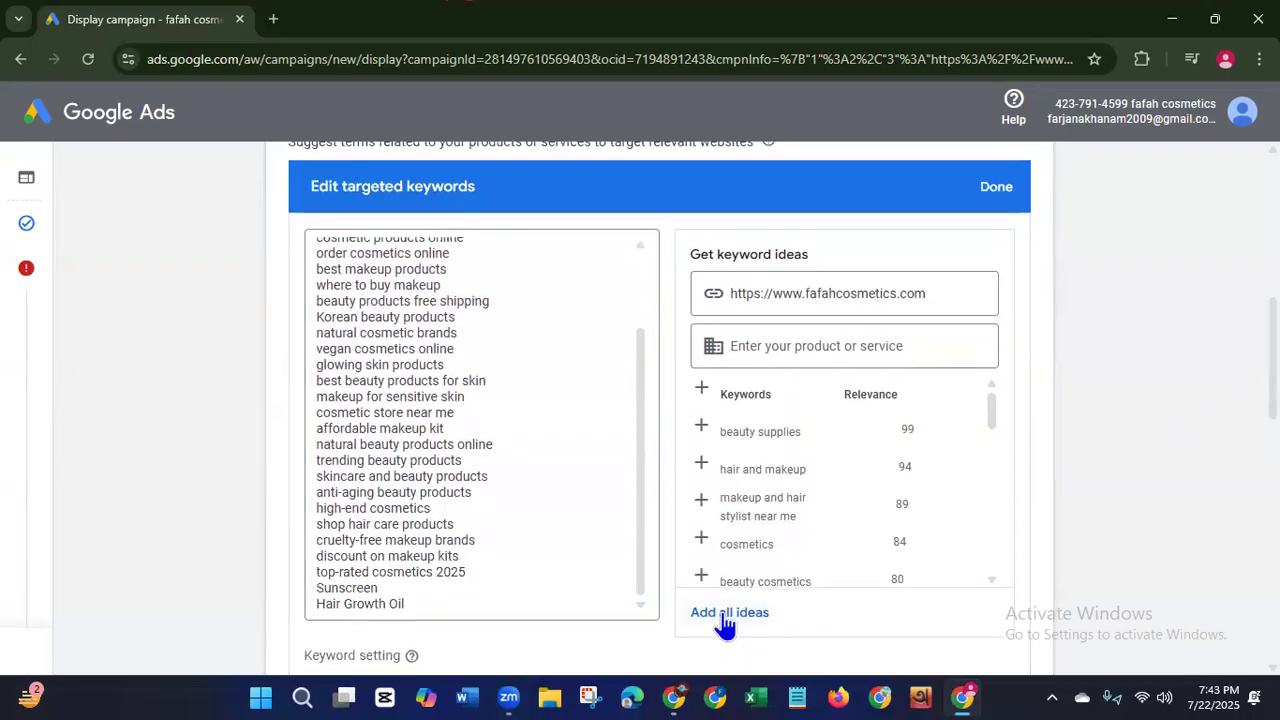
left_click_drag(643, 423, 649, 631)
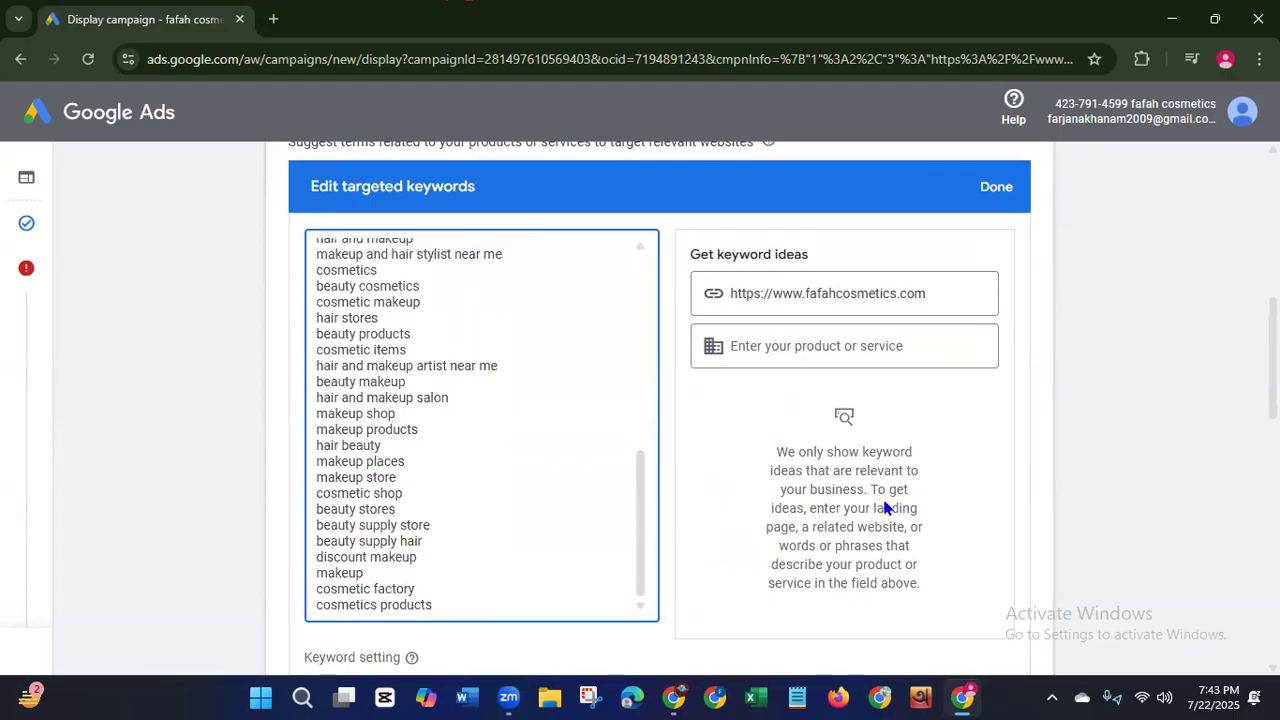
Step: Get keyword ideas for the product "eye shadow pallet", add all of them, and finish editing the targeted keywords
left_click(883, 347)
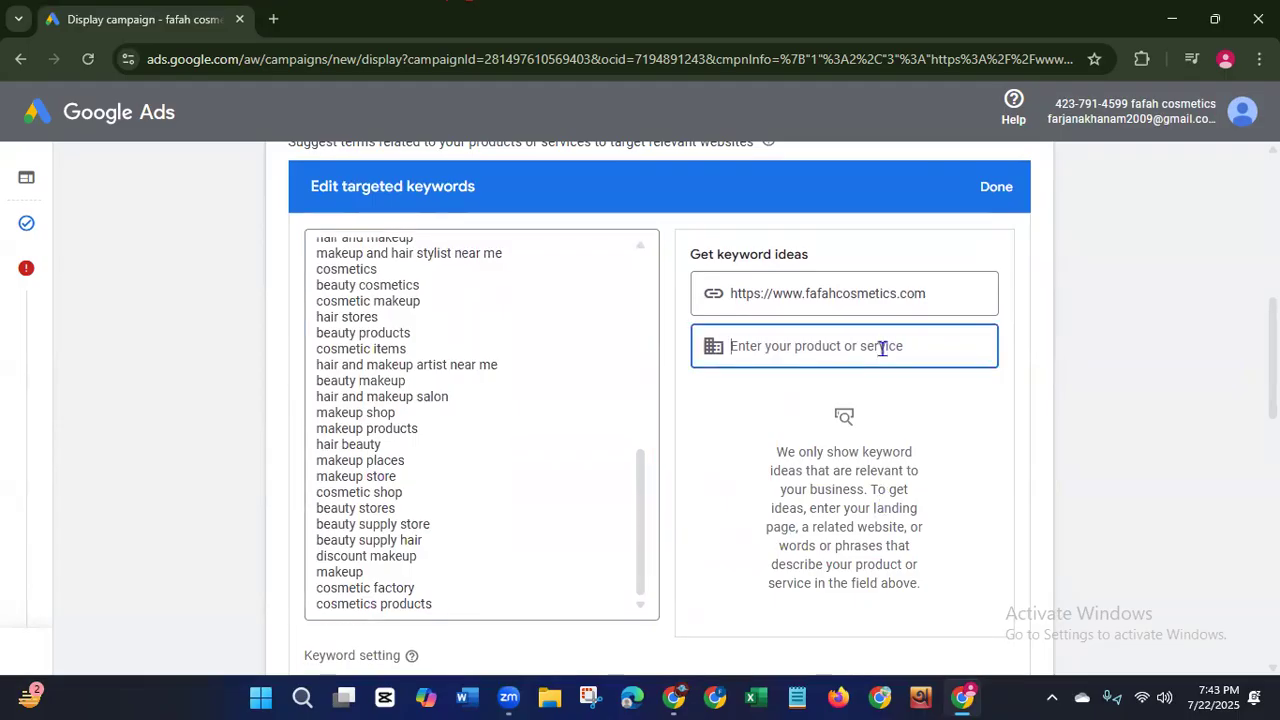
type("eye shadow pallet")
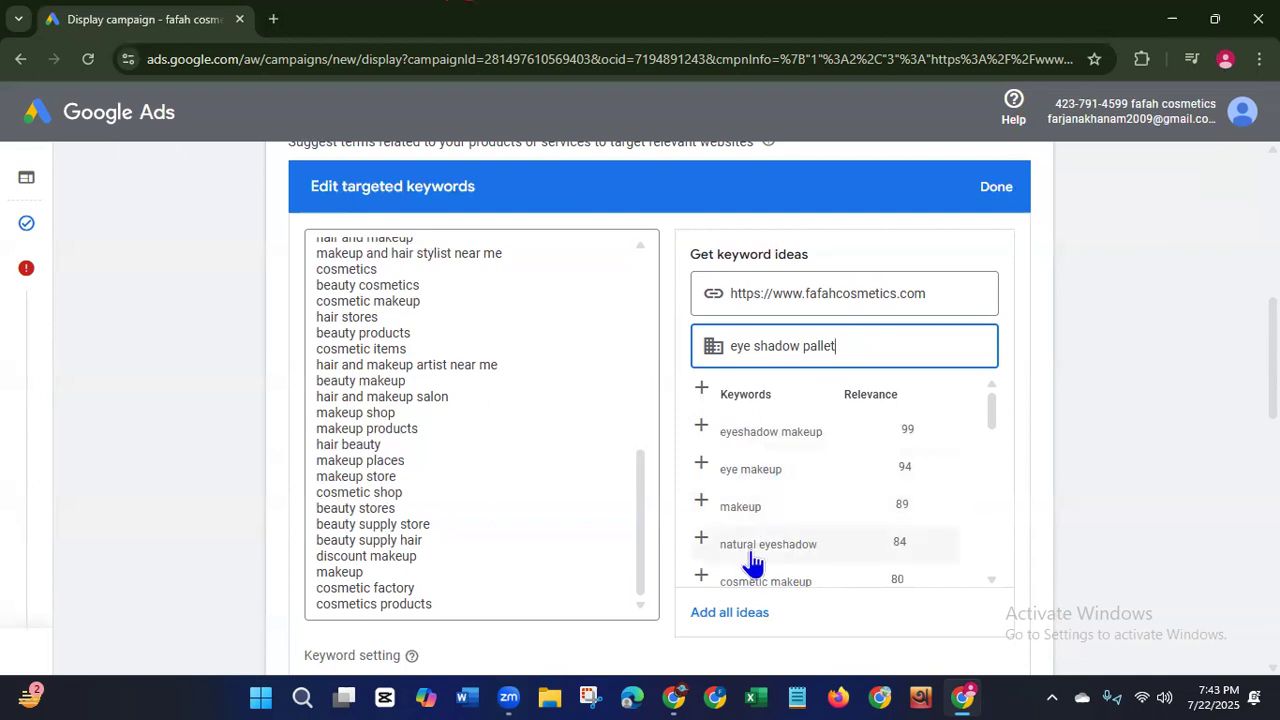
left_click_drag(991, 409, 979, 592)
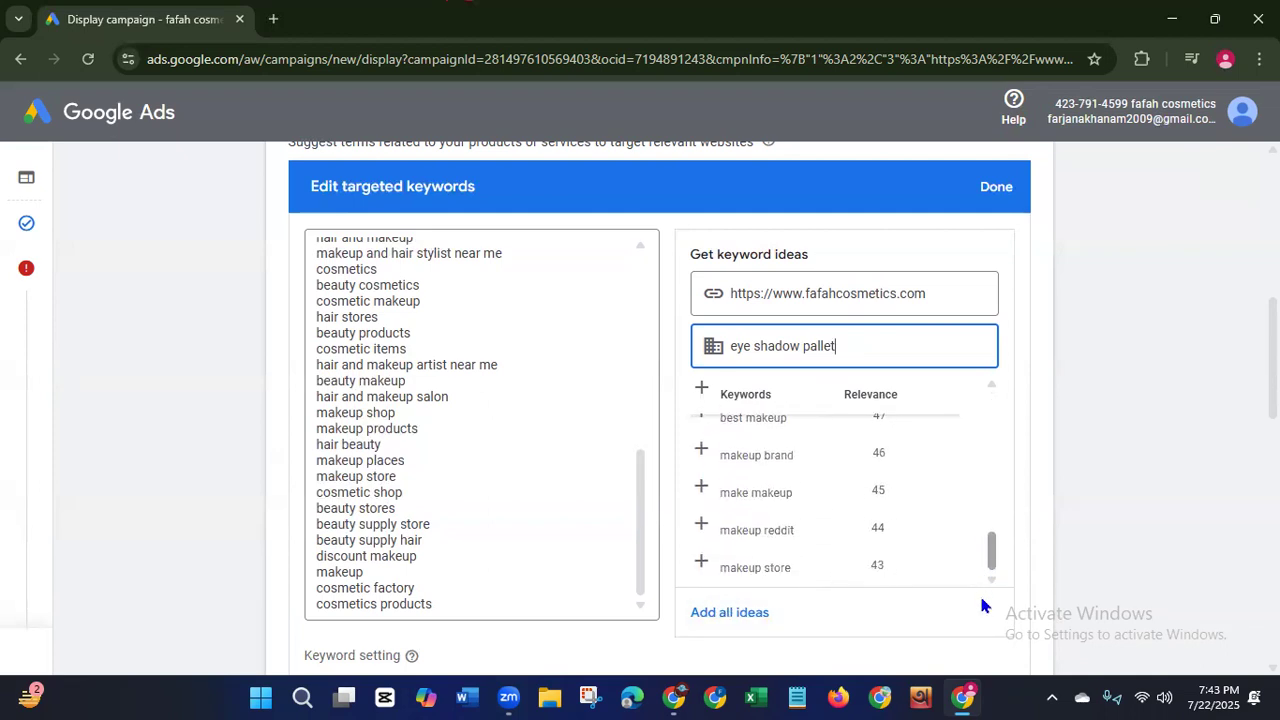
left_click(736, 614)
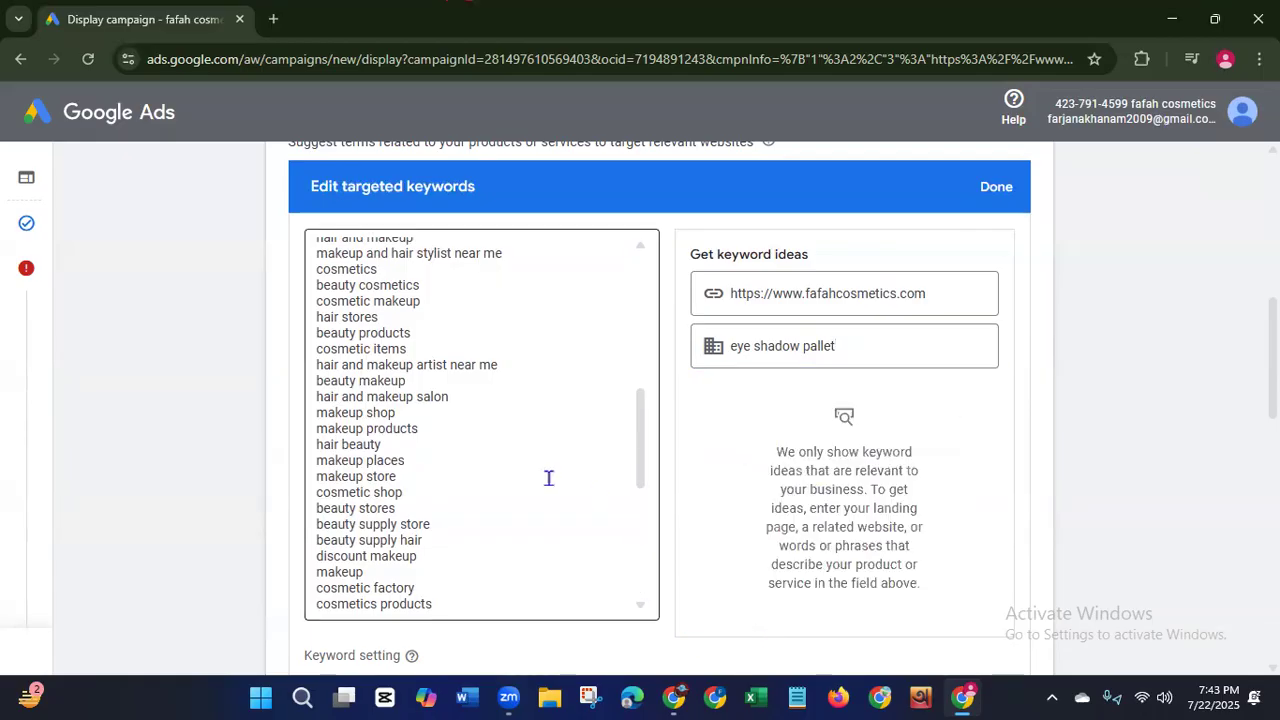
left_click_drag(640, 446, 626, 594)
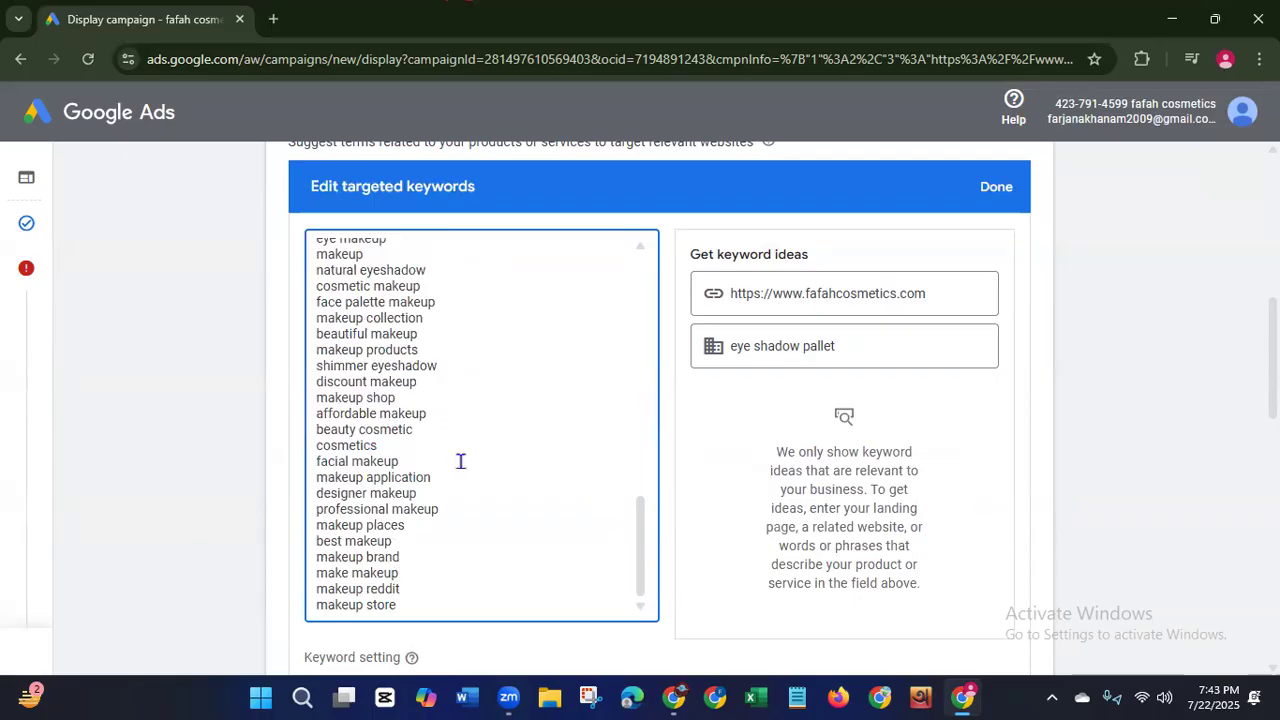
left_click_drag(640, 548, 661, 265)
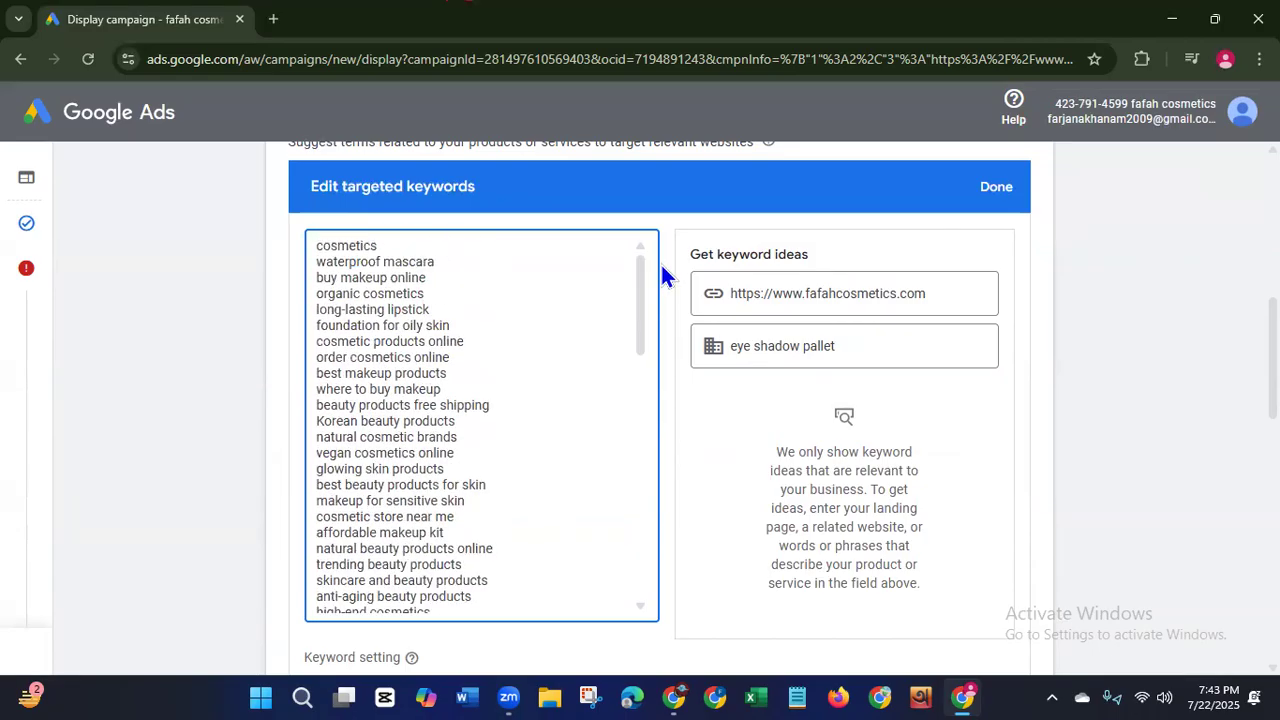
left_click(996, 188)
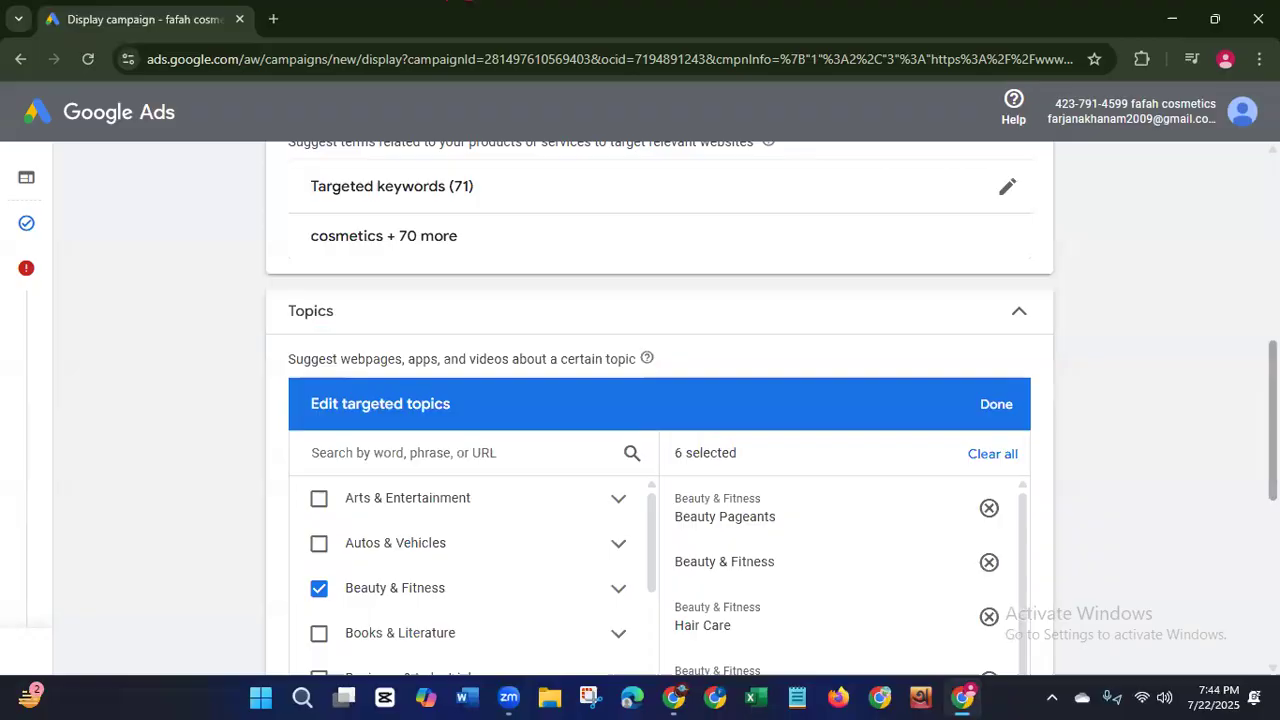
Step: Check the subtopics under Beauty & Fitness, including Fashion & Style, and finish editing the targeted topics with the existing selection
scroll(660, 400, "up", 1)
scroll(660, 400, "down", 1)
scroll(660, 400, "down", 2)
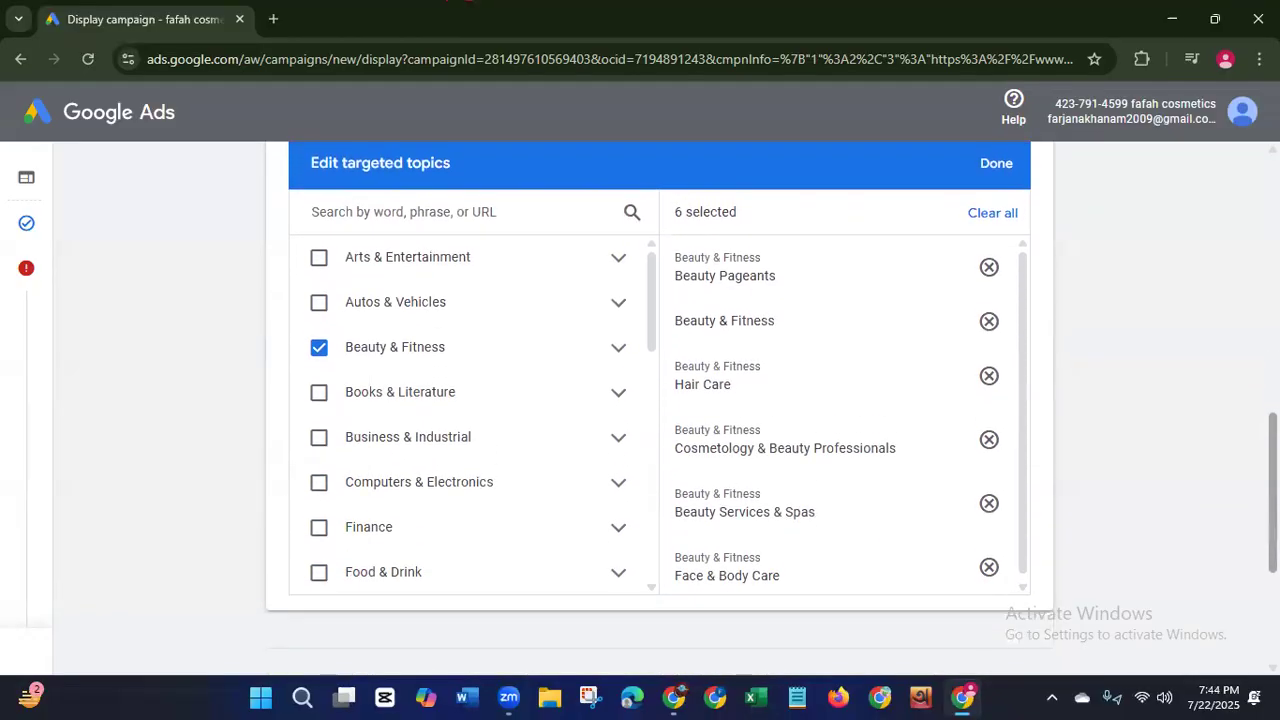
scroll(660, 400, "up", 3)
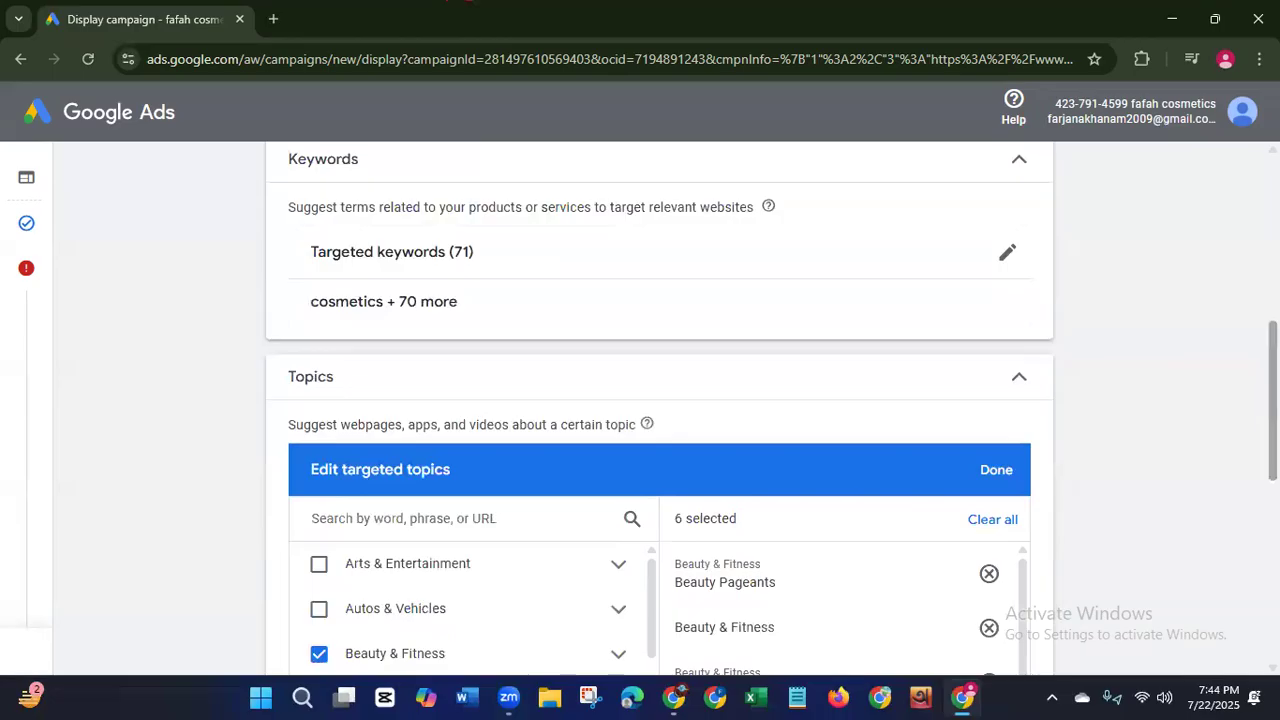
scroll(300, 458, "down", 3)
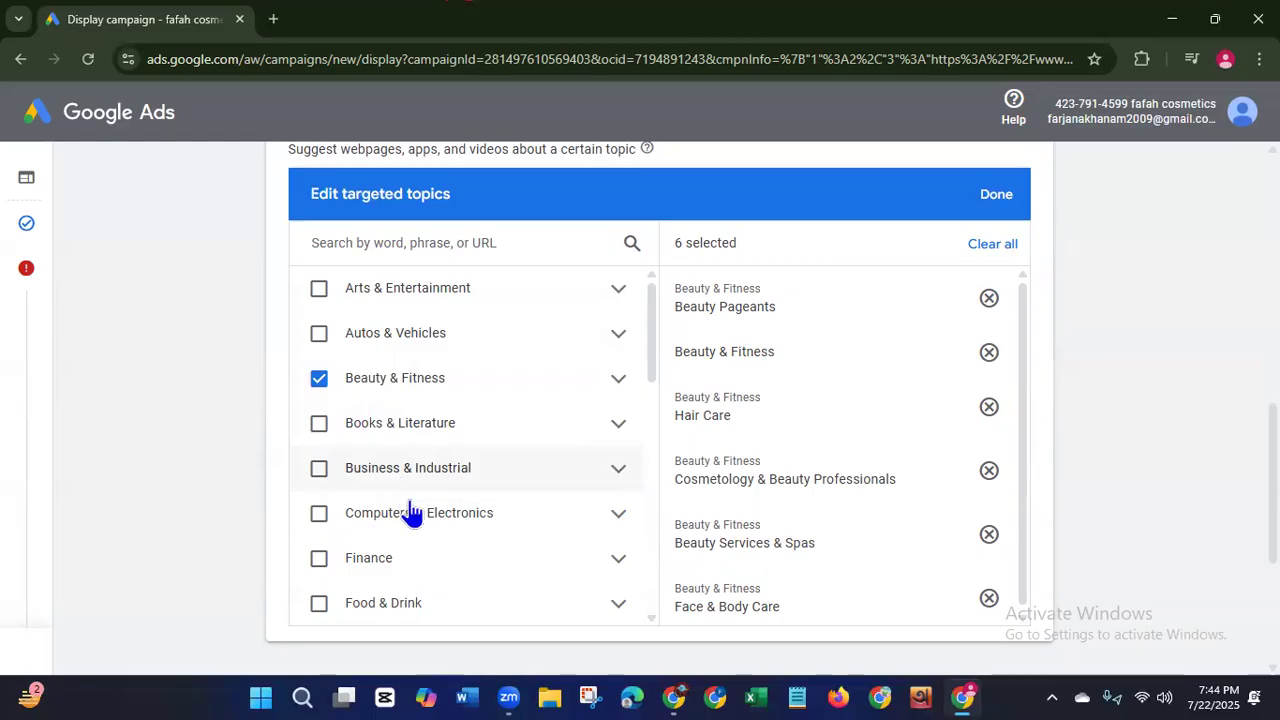
left_click(618, 380)
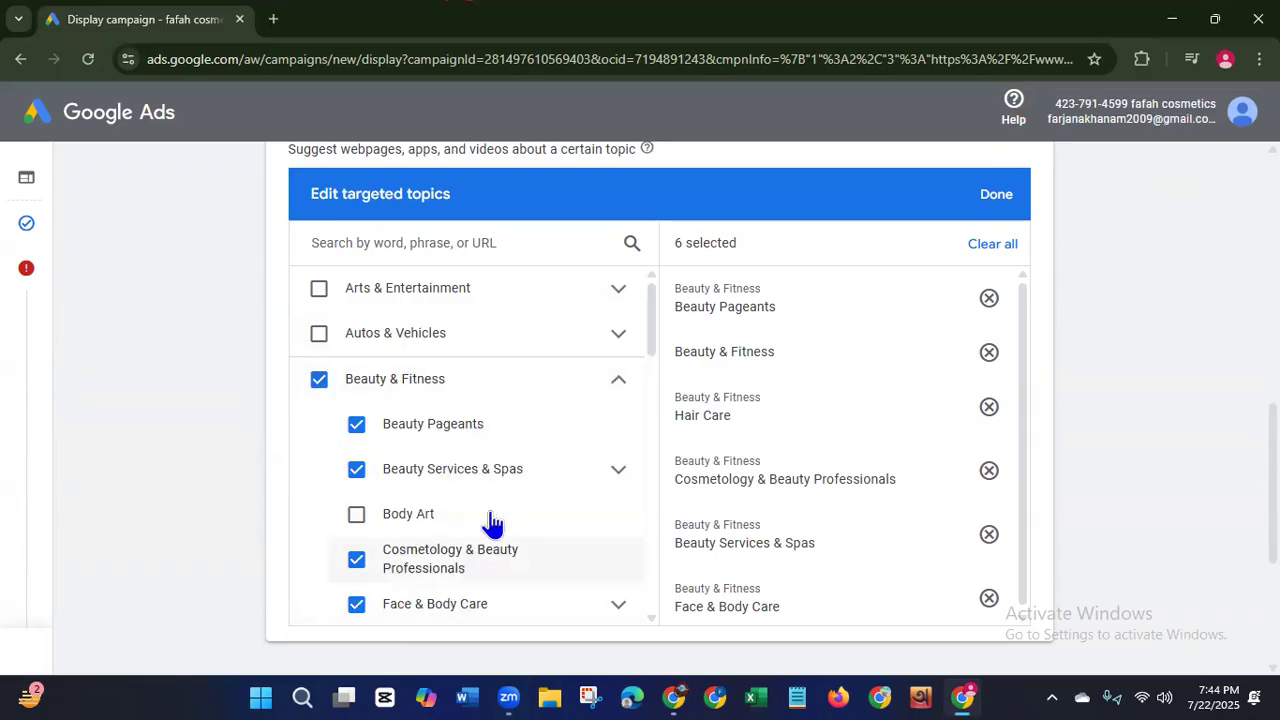
scroll(656, 340, "down", 1)
scroll(656, 350, "down", 2)
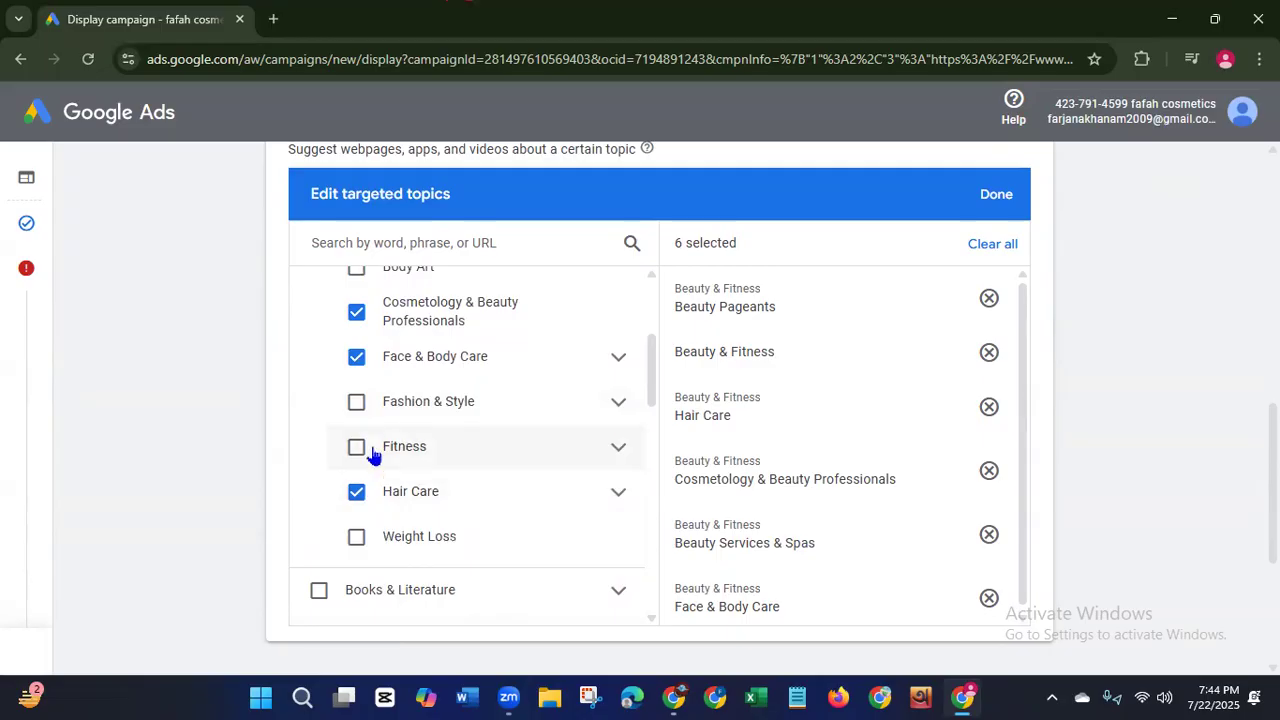
left_click(617, 405)
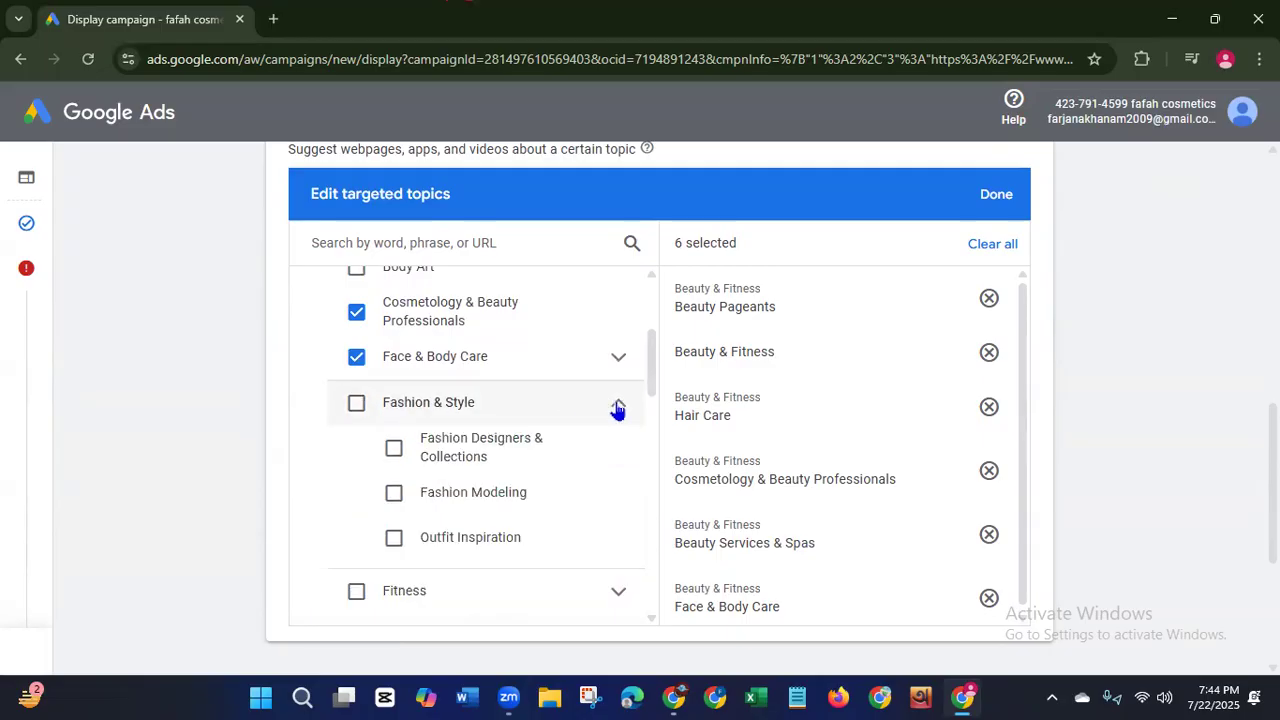
left_click_drag(651, 371, 657, 311)
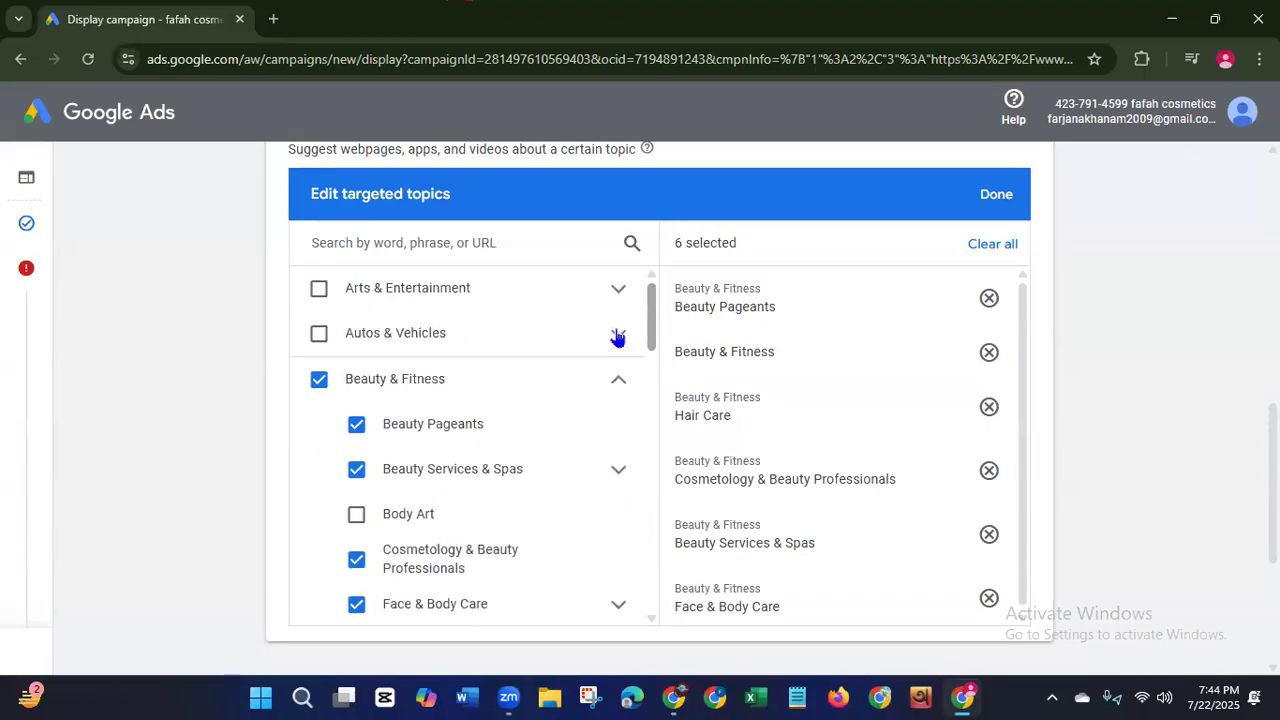
left_click(997, 196)
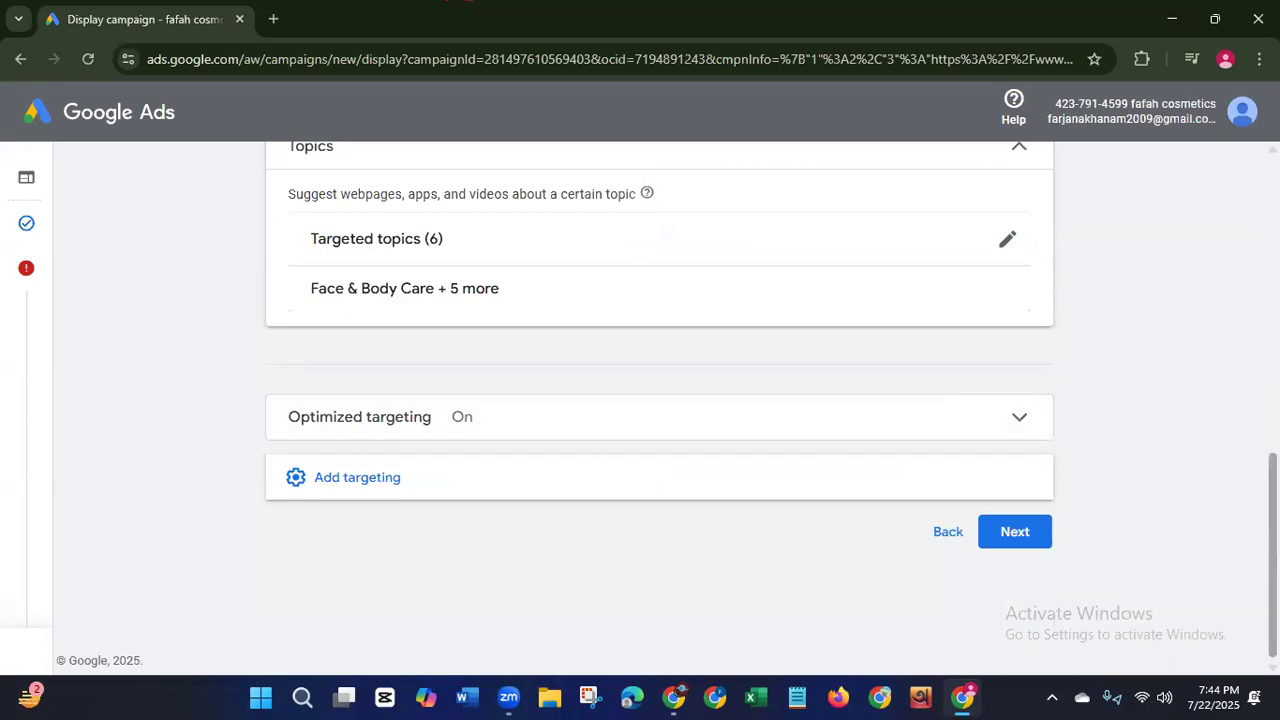
mouse_move(1273, 552)
left_mouse_down()
mouse_move(1273, 461)
mouse_move(1272, 554)
left_mouse_up()
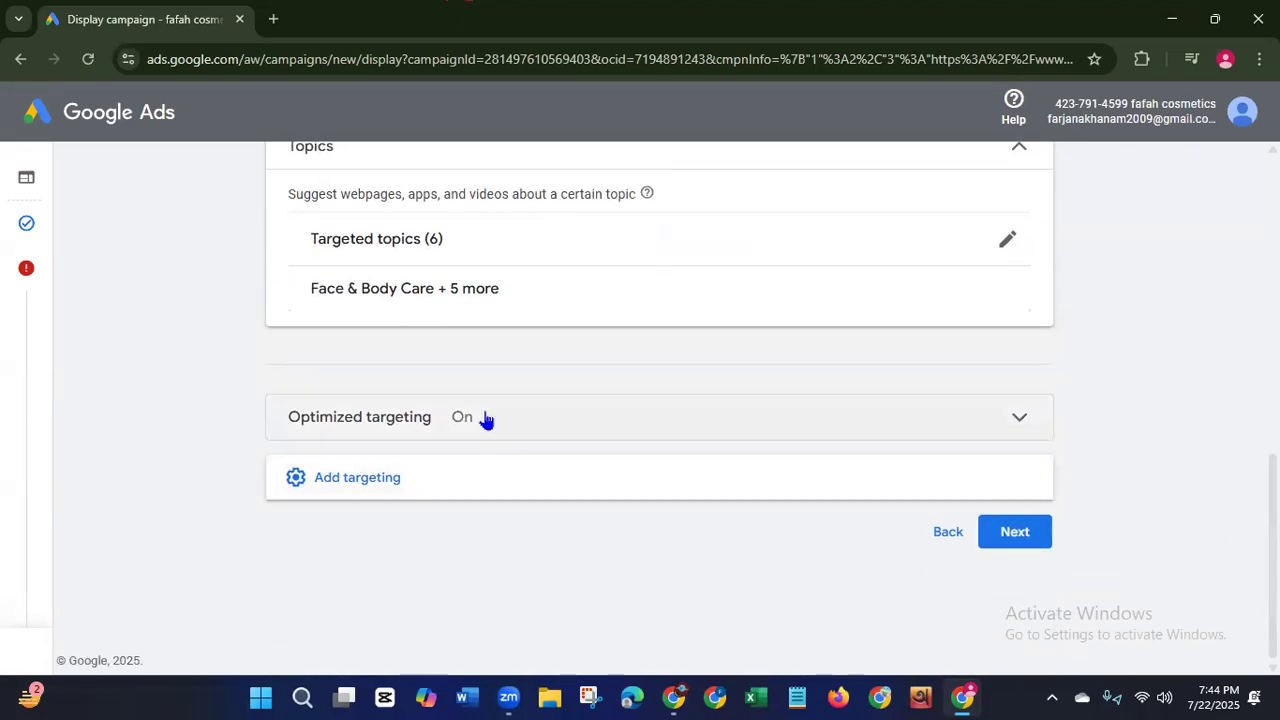
Step: Check the optimized targeting setting and leave it enabled
left_click(531, 428)
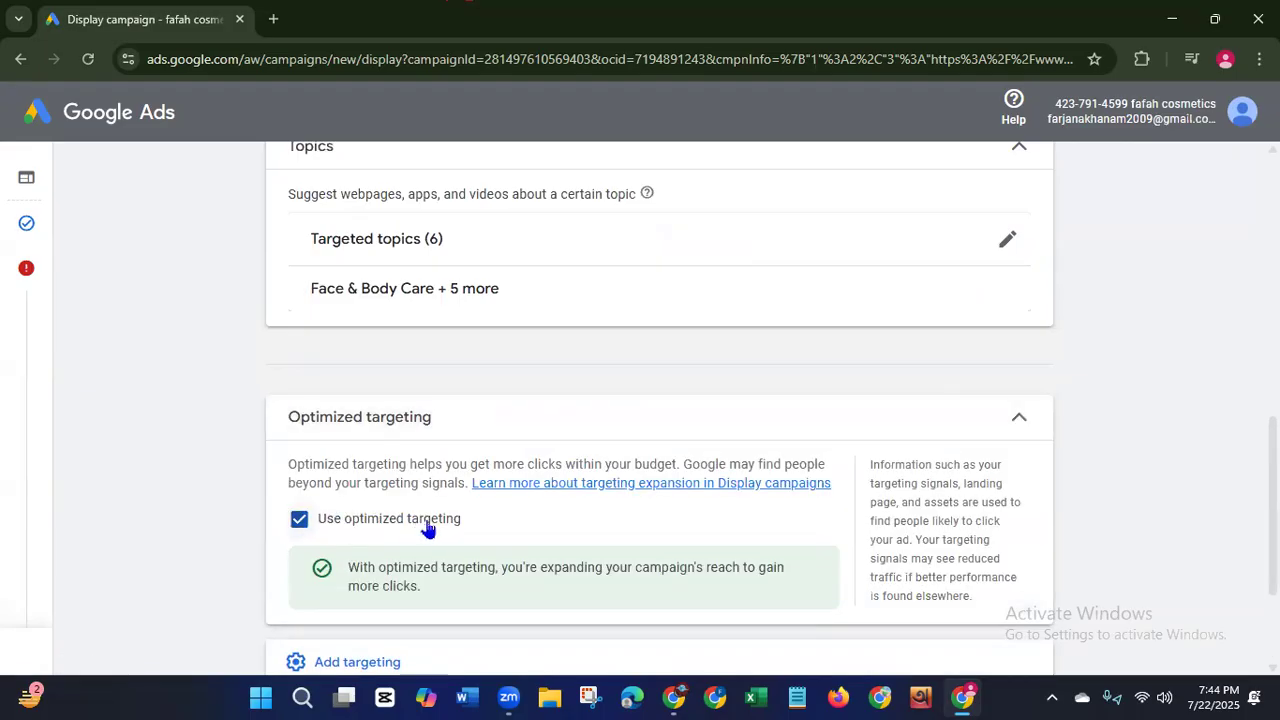
left_click(1018, 420)
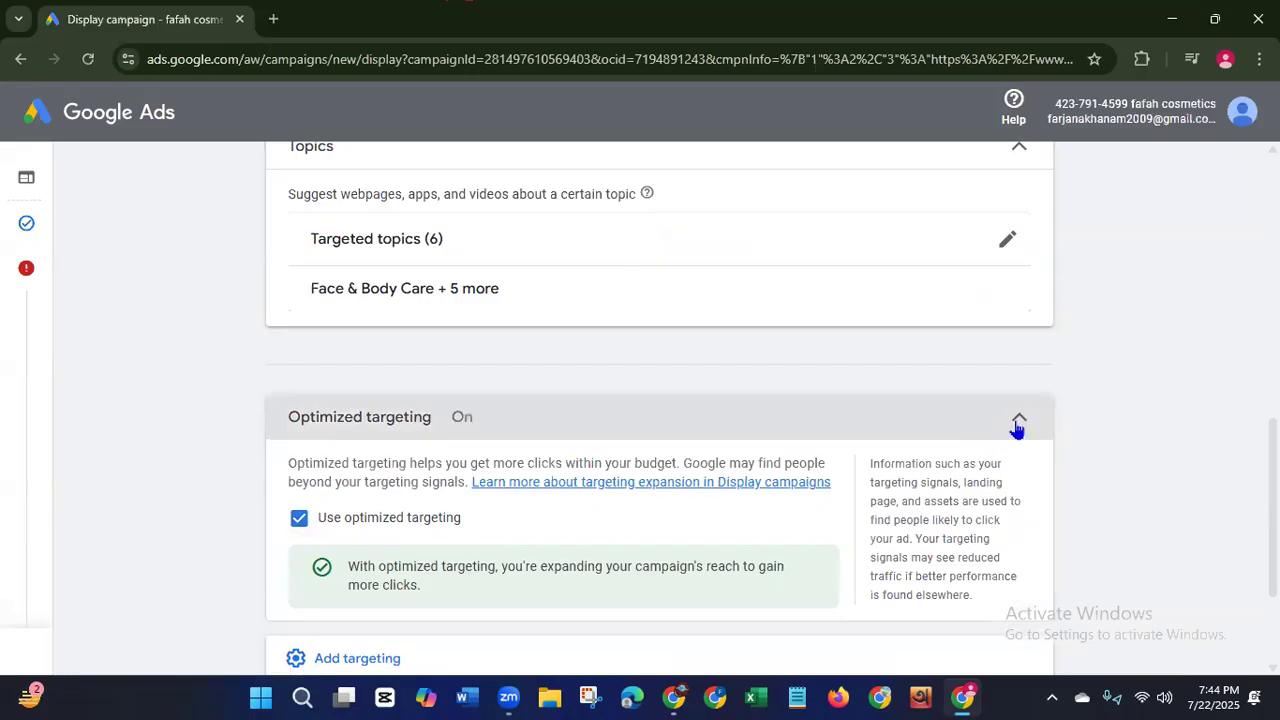
Step: Add demographics targeting, keeping every gender, age, parental status and household income option selected
left_click(770, 484)
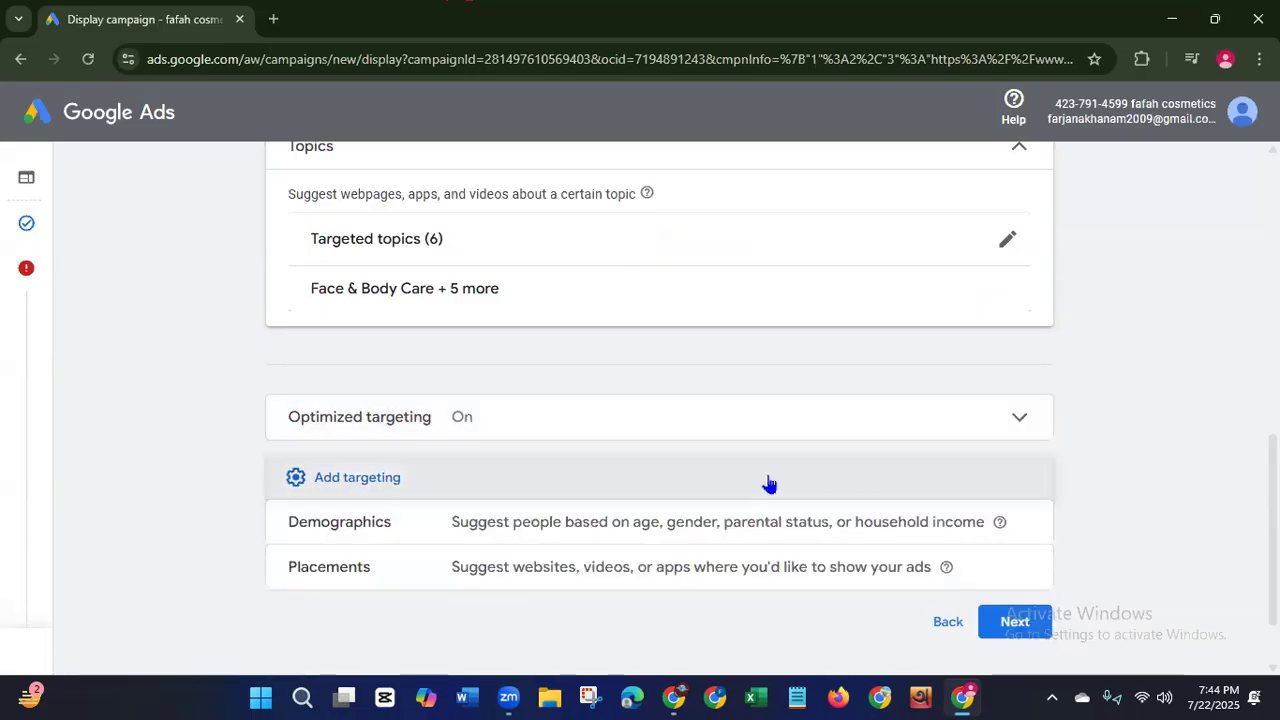
left_click(583, 527)
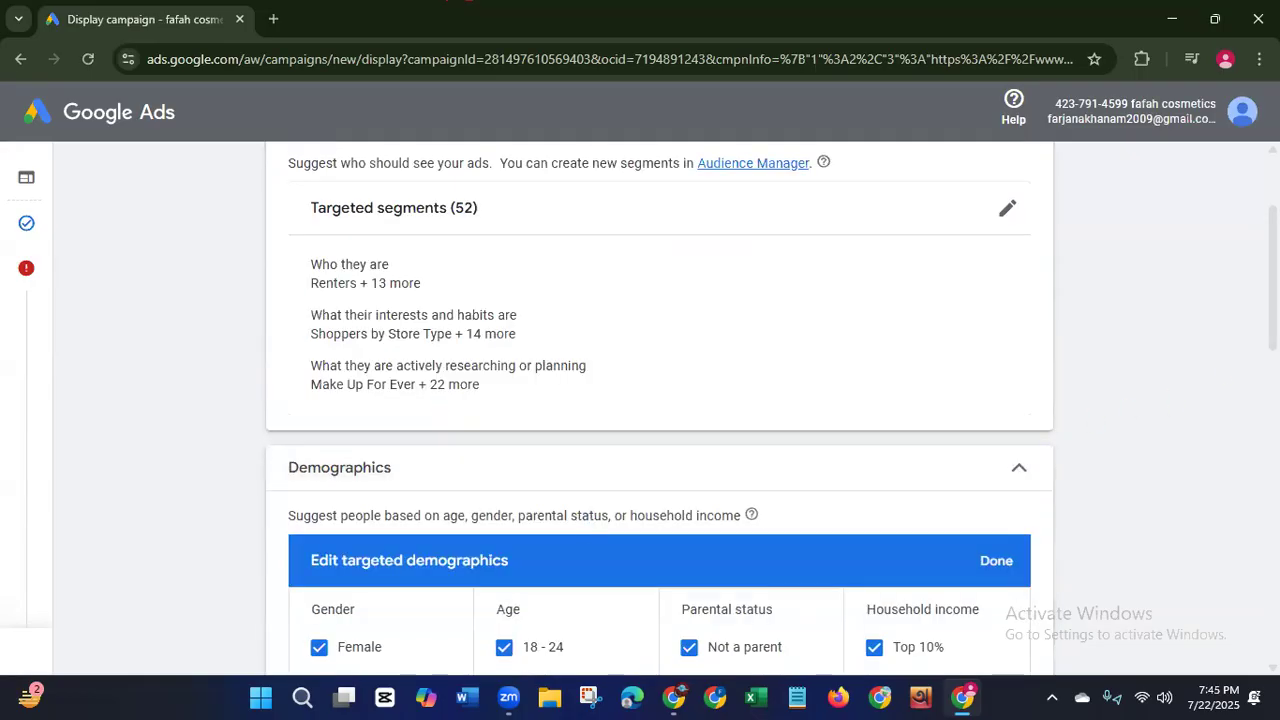
scroll(1272, 320, "down", 2)
scroll(451, 288, "down", 2)
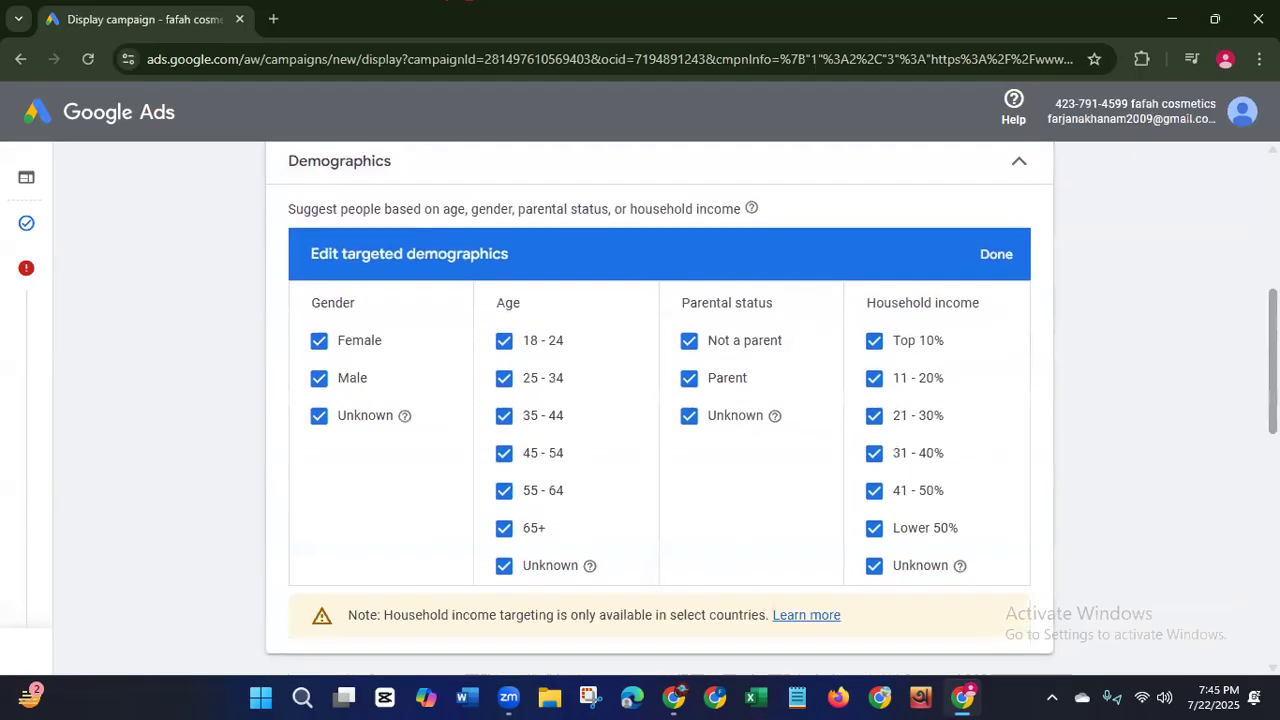
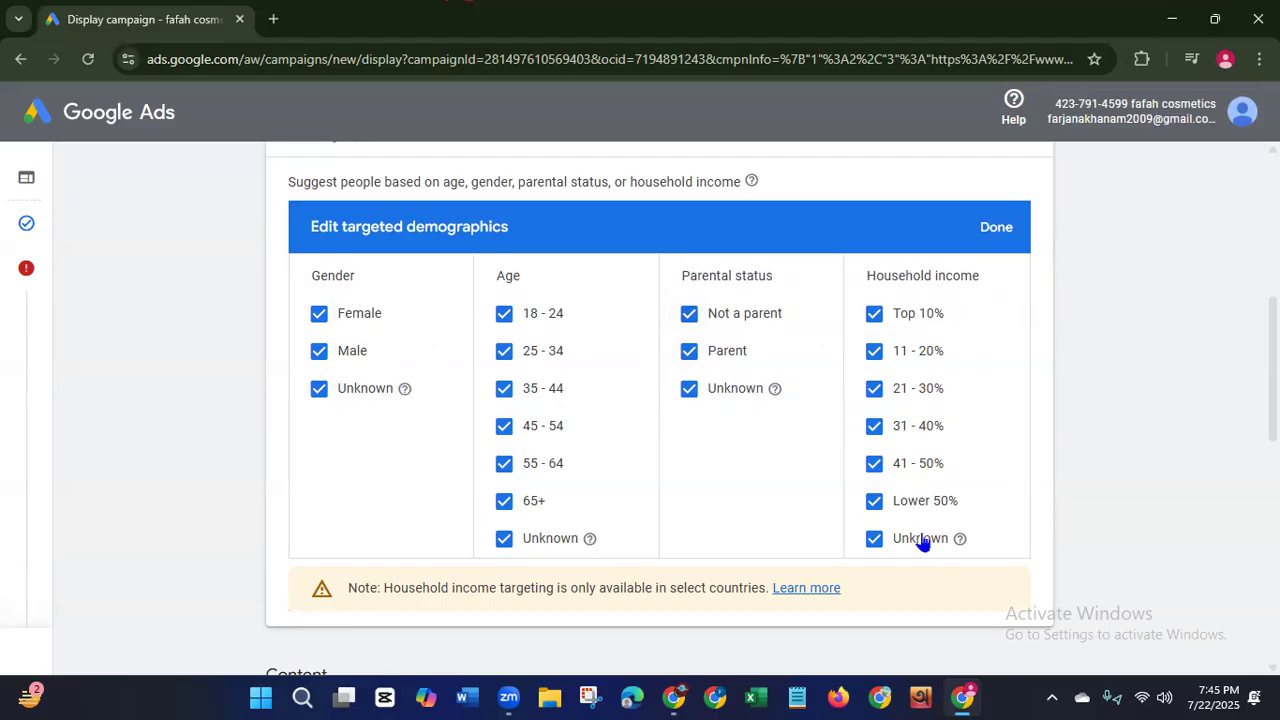
scroll(660, 410, "down", 1)
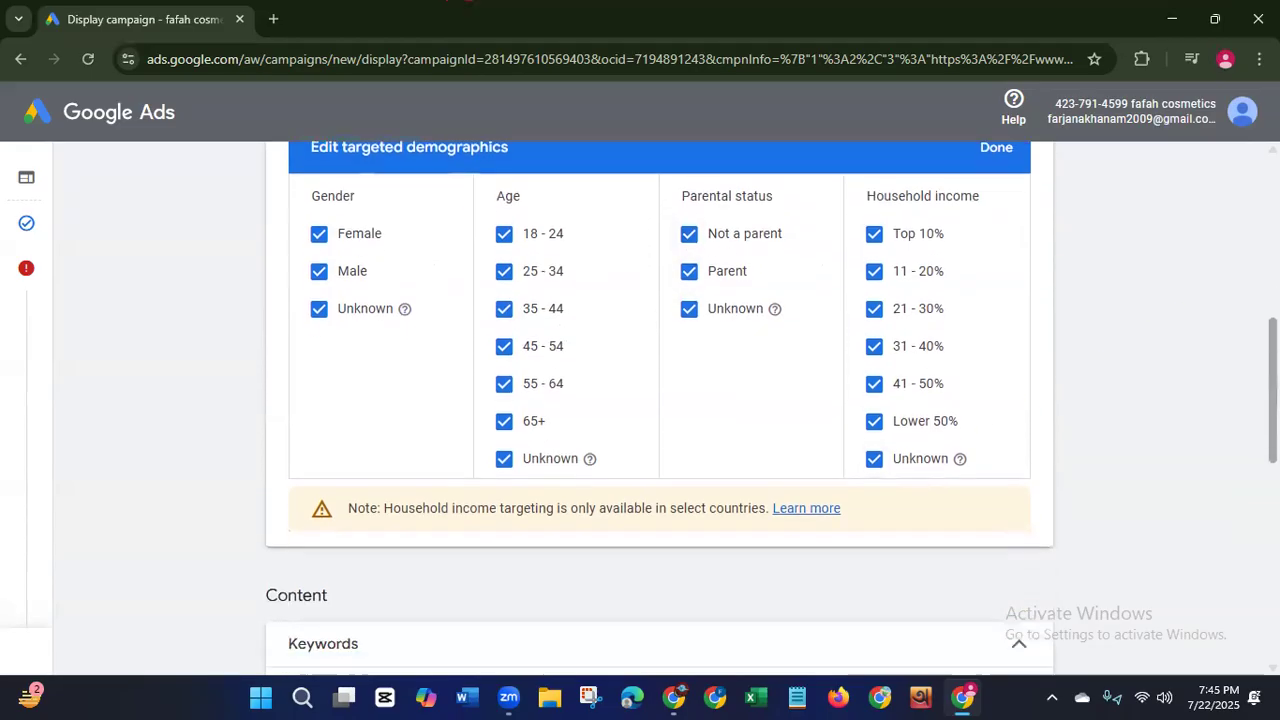
scroll(660, 410, "up", 2)
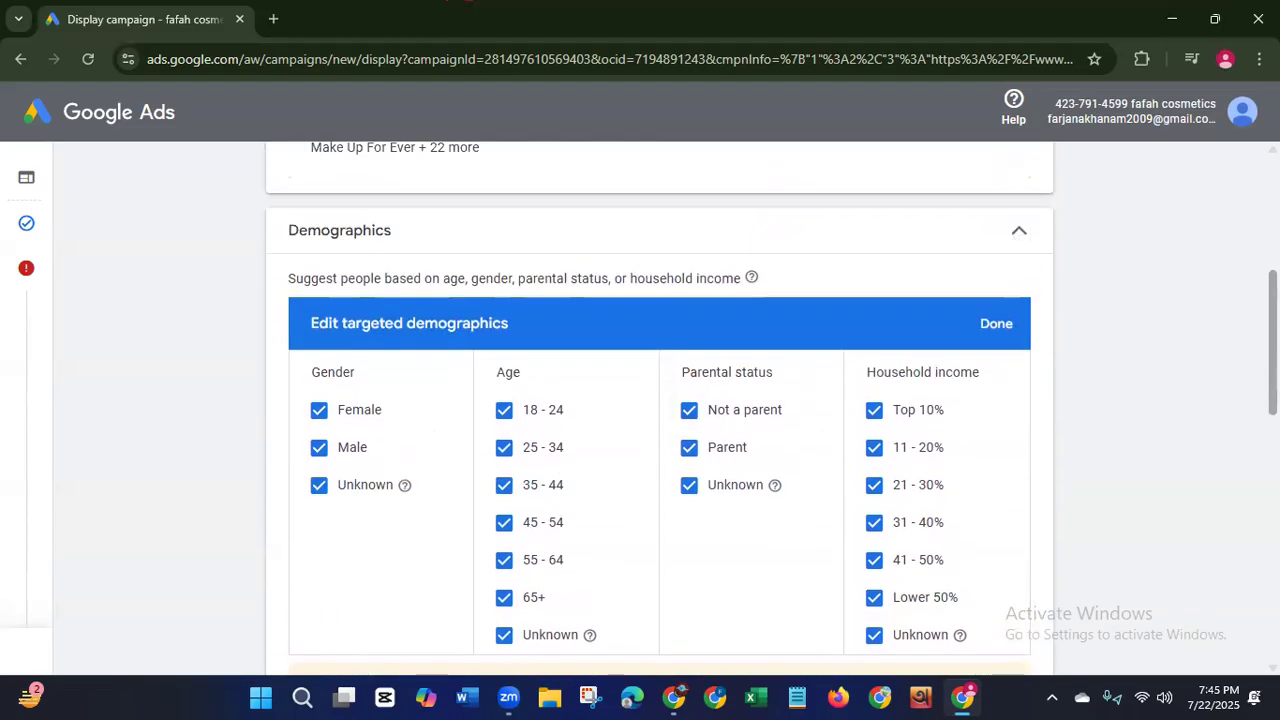
left_click(996, 320)
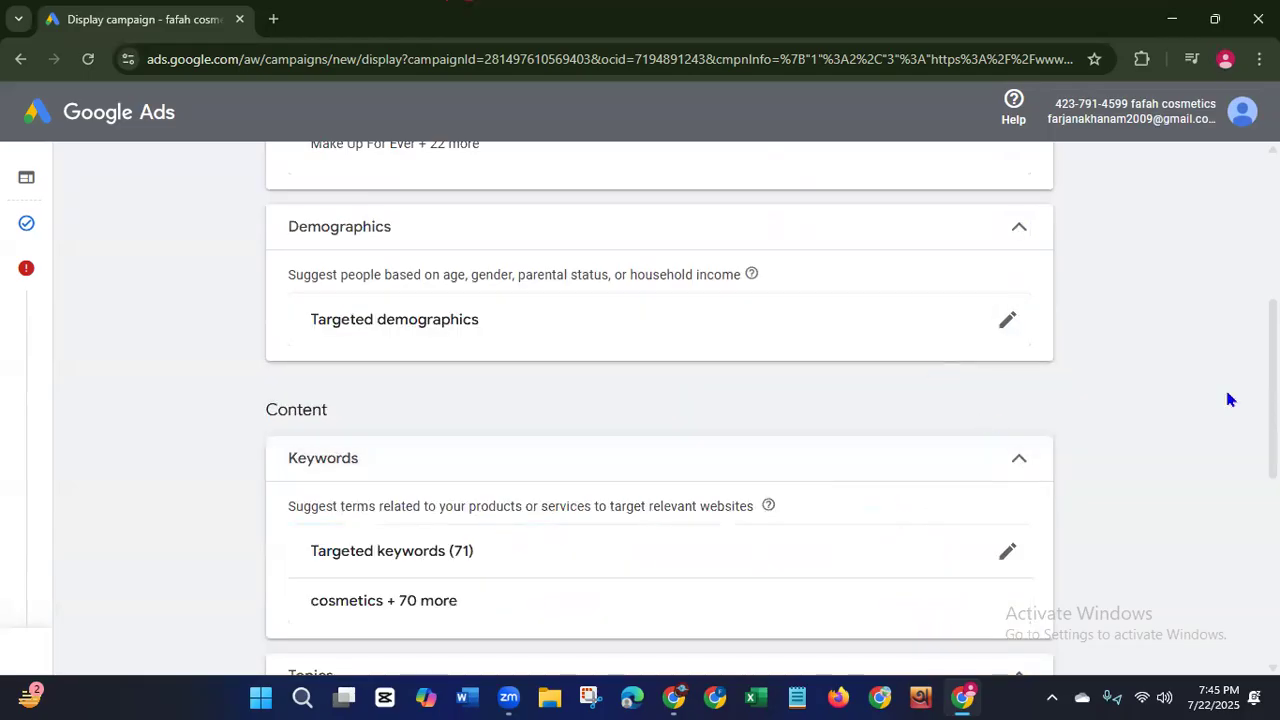
Step: Review the targeted audience segments, topics and keyword list without changing them
scroll(660, 400, "up", 3)
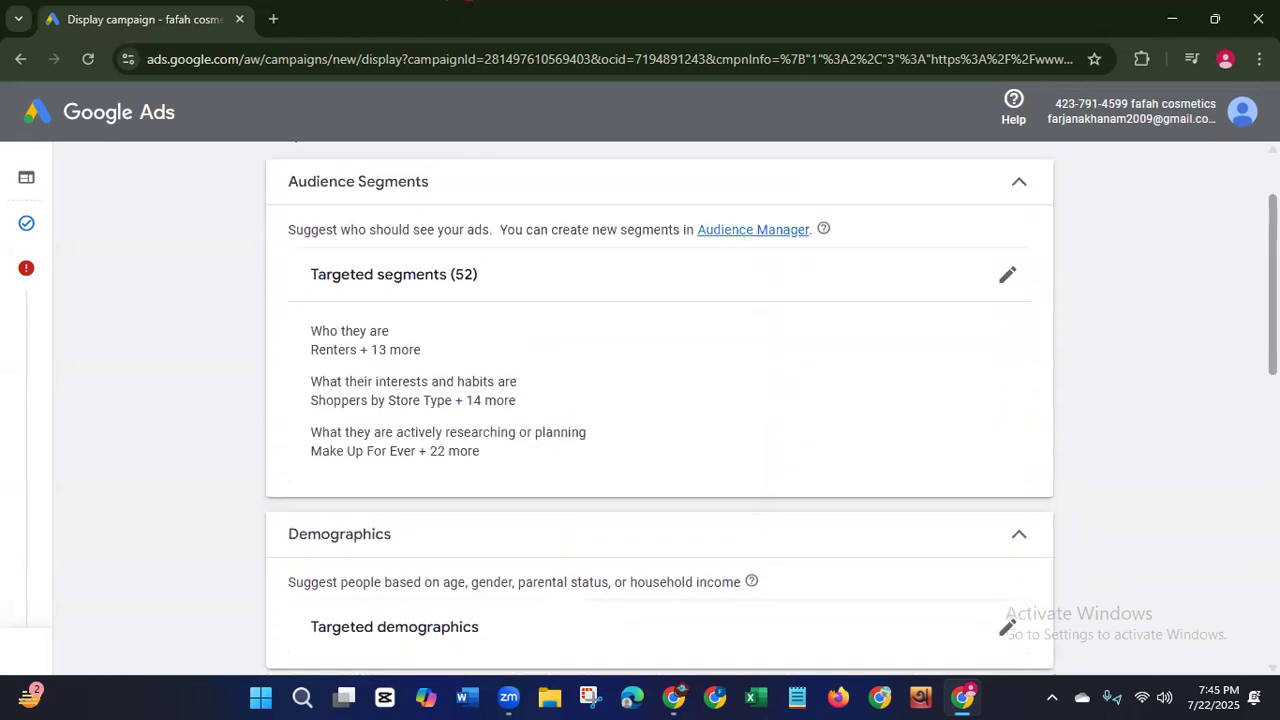
scroll(660, 400, "down", 4)
scroll(660, 400, "down", 3)
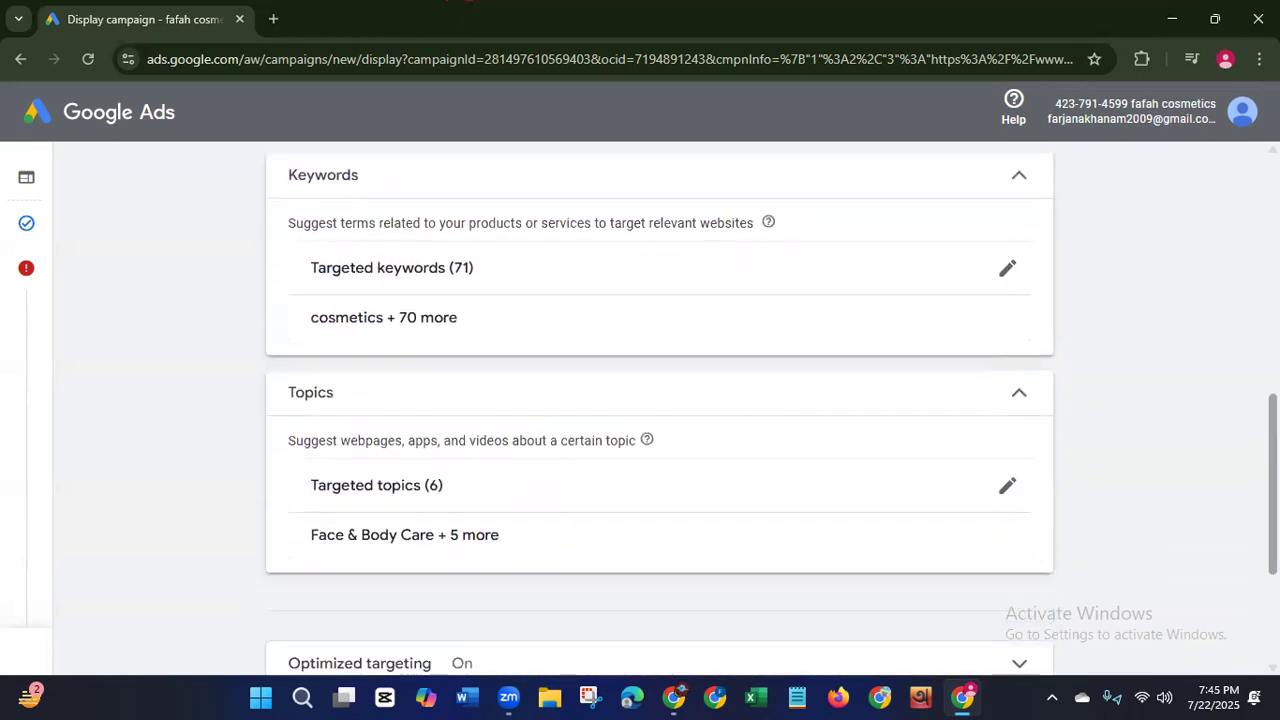
scroll(660, 400, "up", 1)
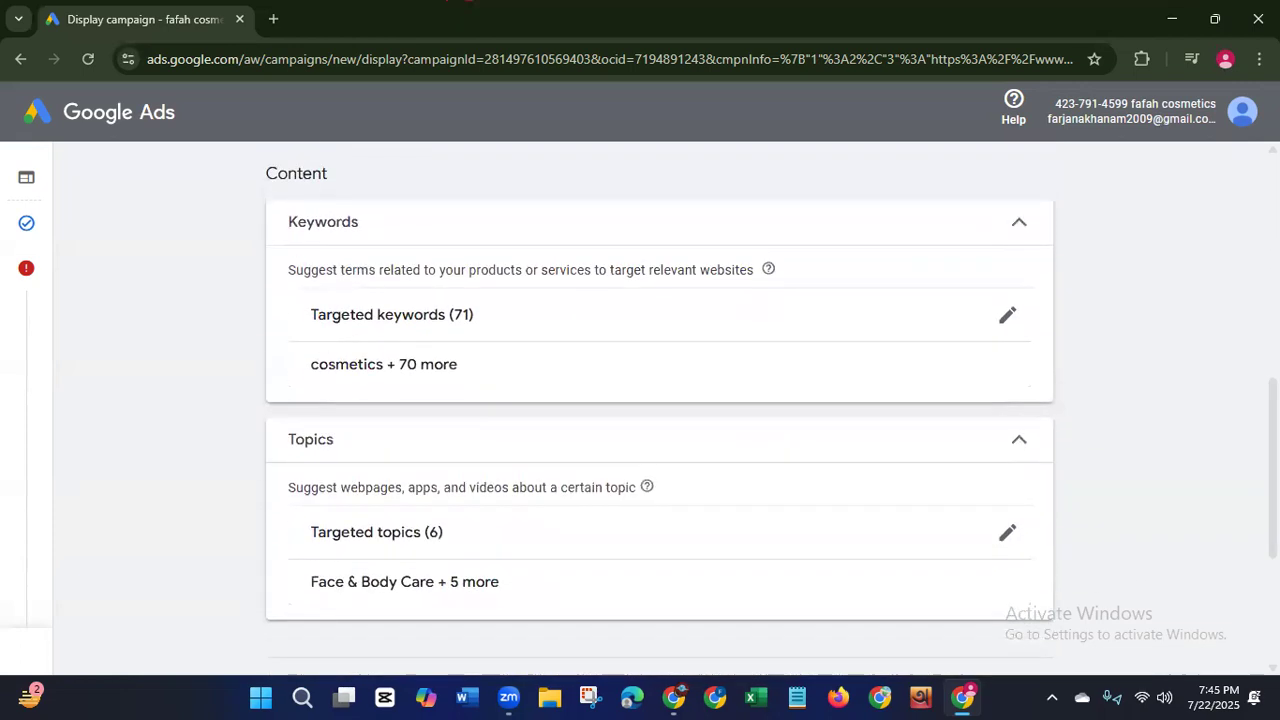
left_click(1004, 318)
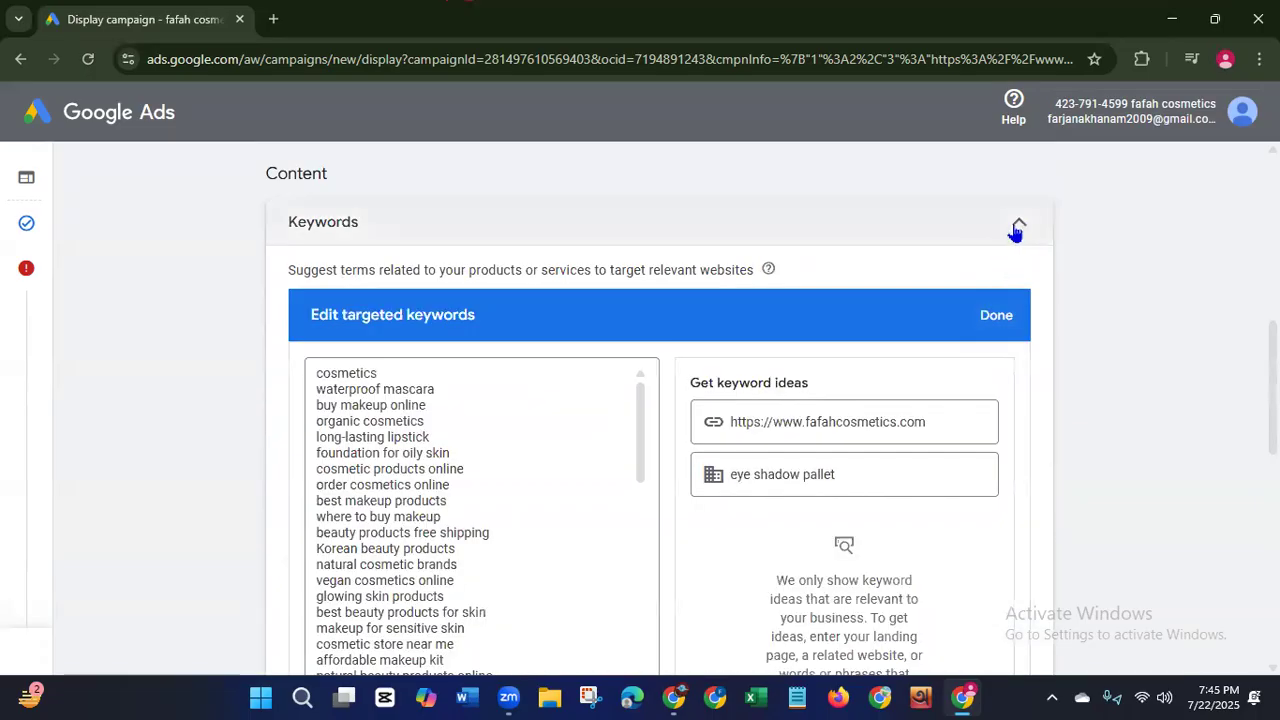
left_click(995, 316)
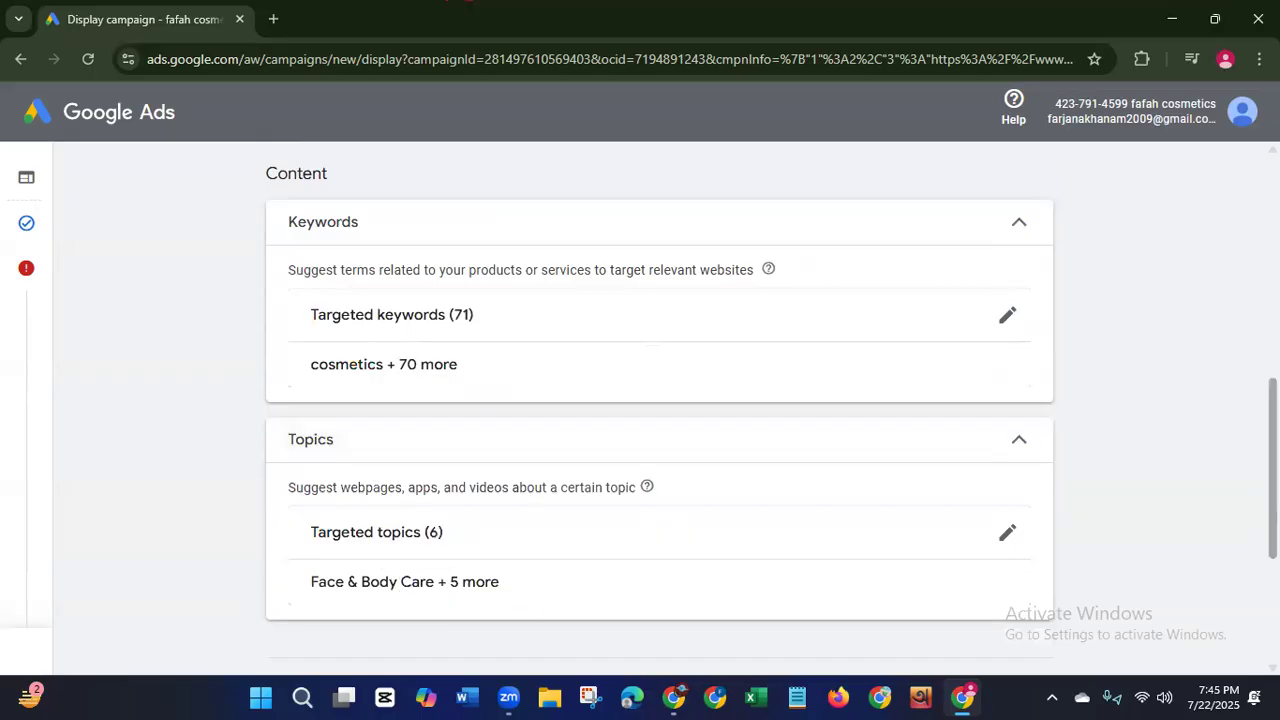
Step: Add placements targeting alongside the existing keywords and topics
scroll(660, 400, "down", 3)
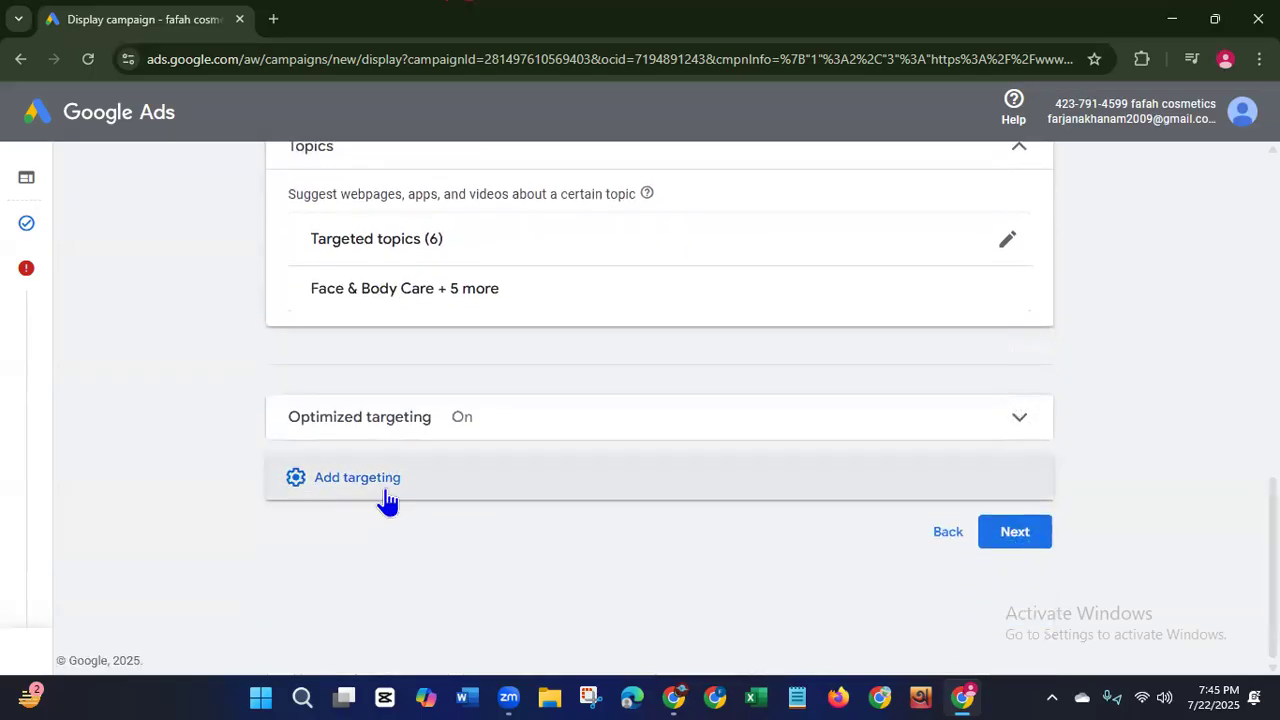
left_click(388, 487)
left_click(536, 538)
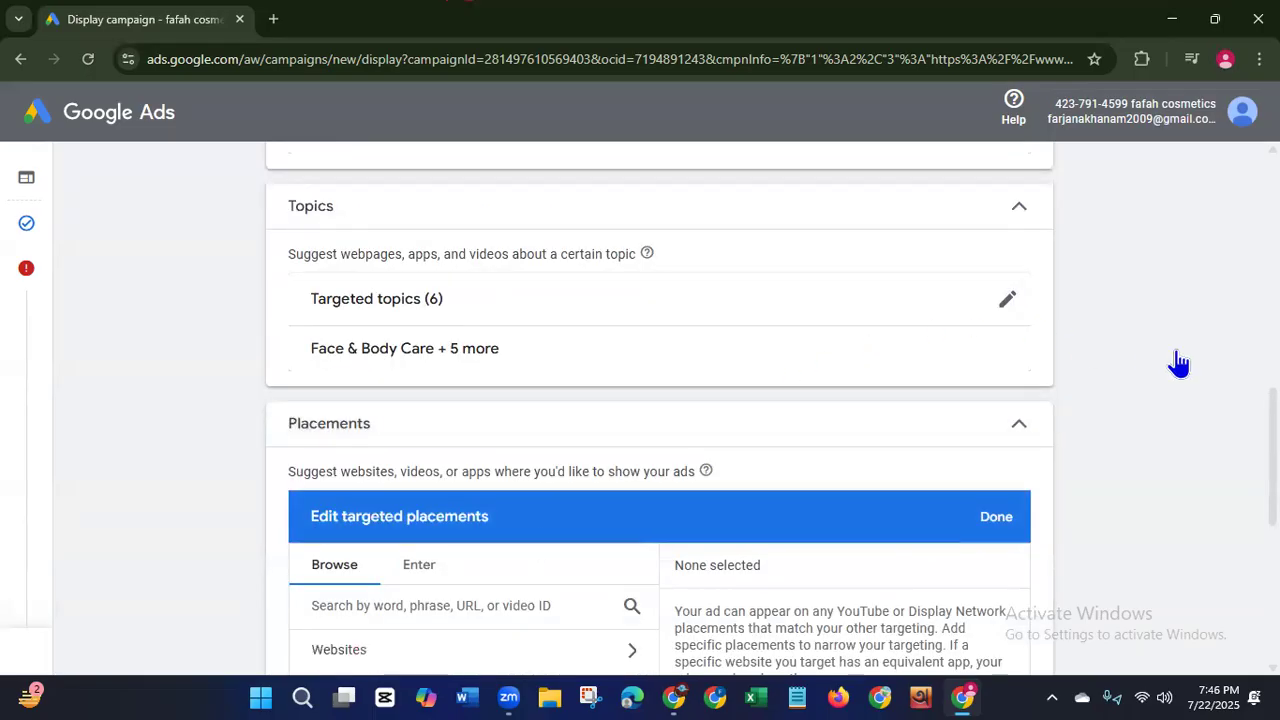
scroll(1273, 460, "down", 3)
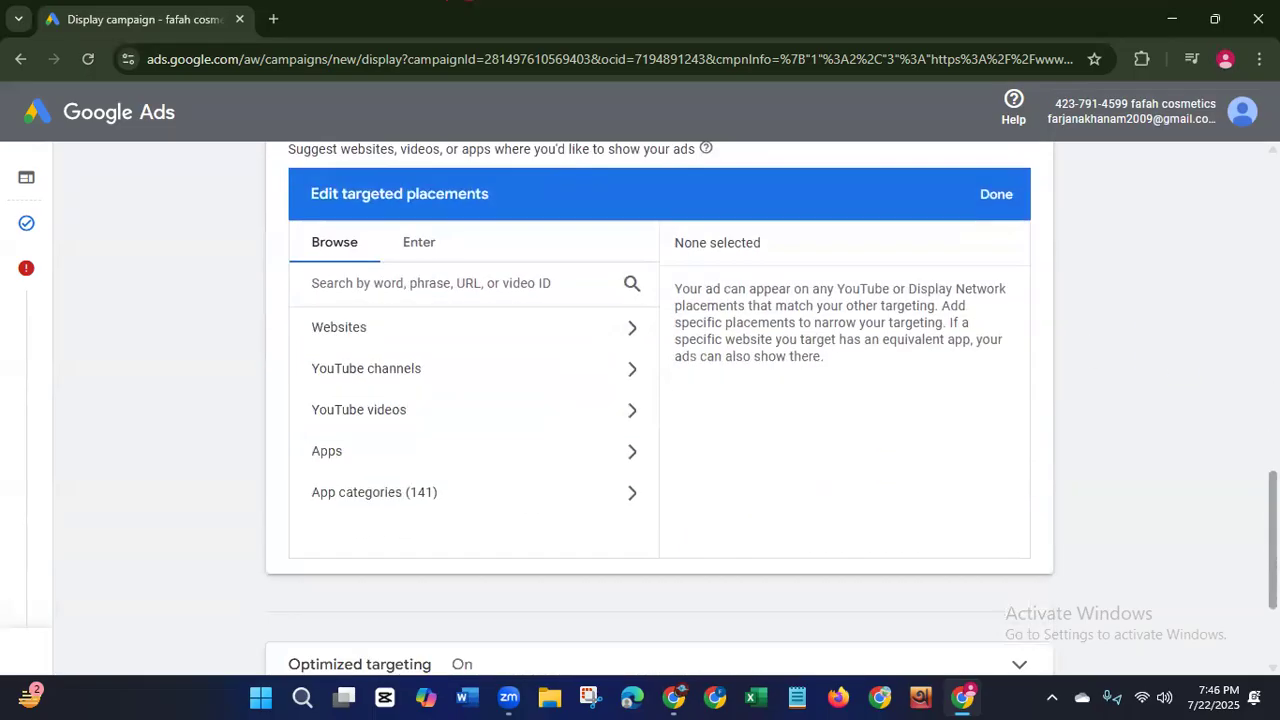
left_click_drag(1275, 542, 1275, 540)
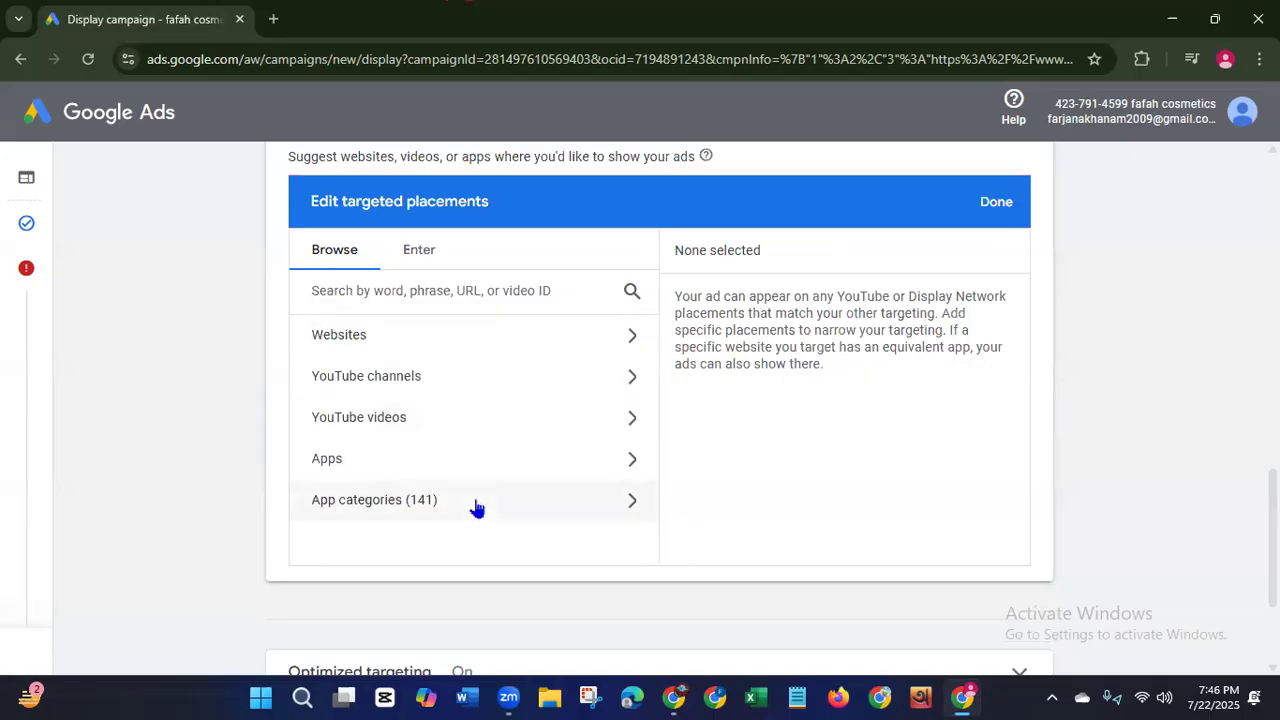
Step: Examine the website browsing, multiple-placement entry and narrowing note in the placements editor, and close it with no placements selected
left_click(632, 340)
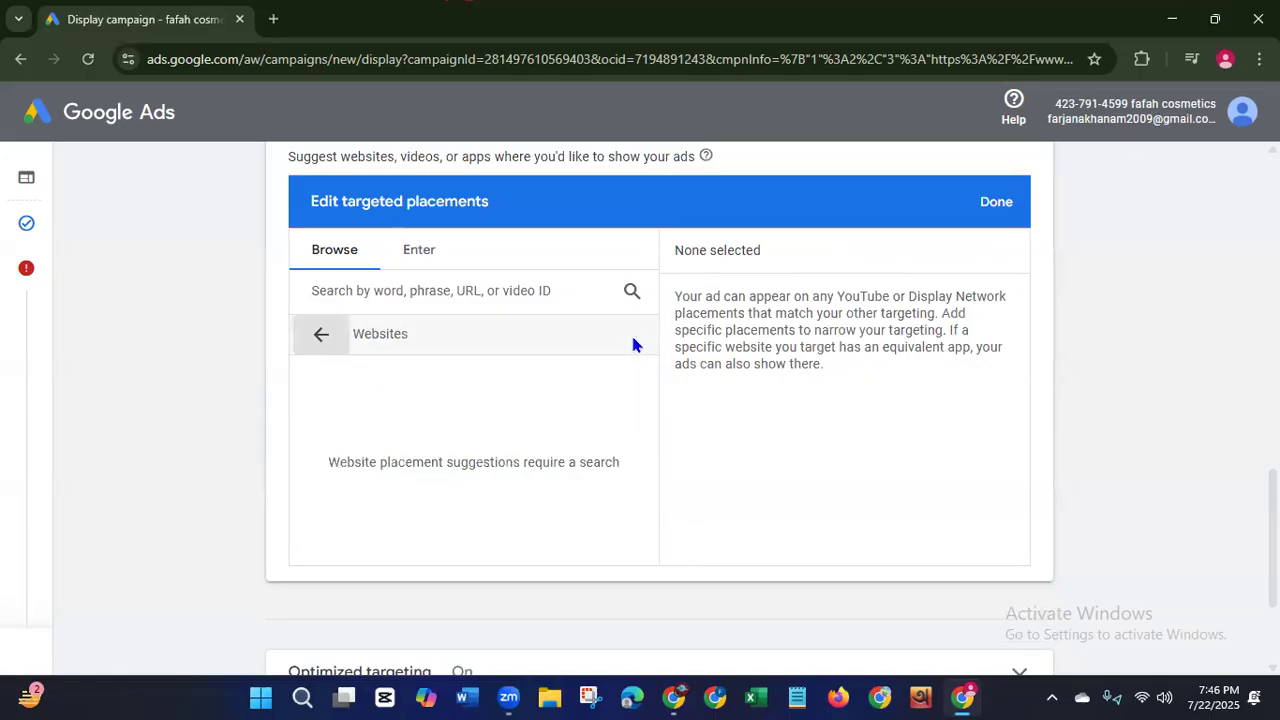
left_click(306, 337)
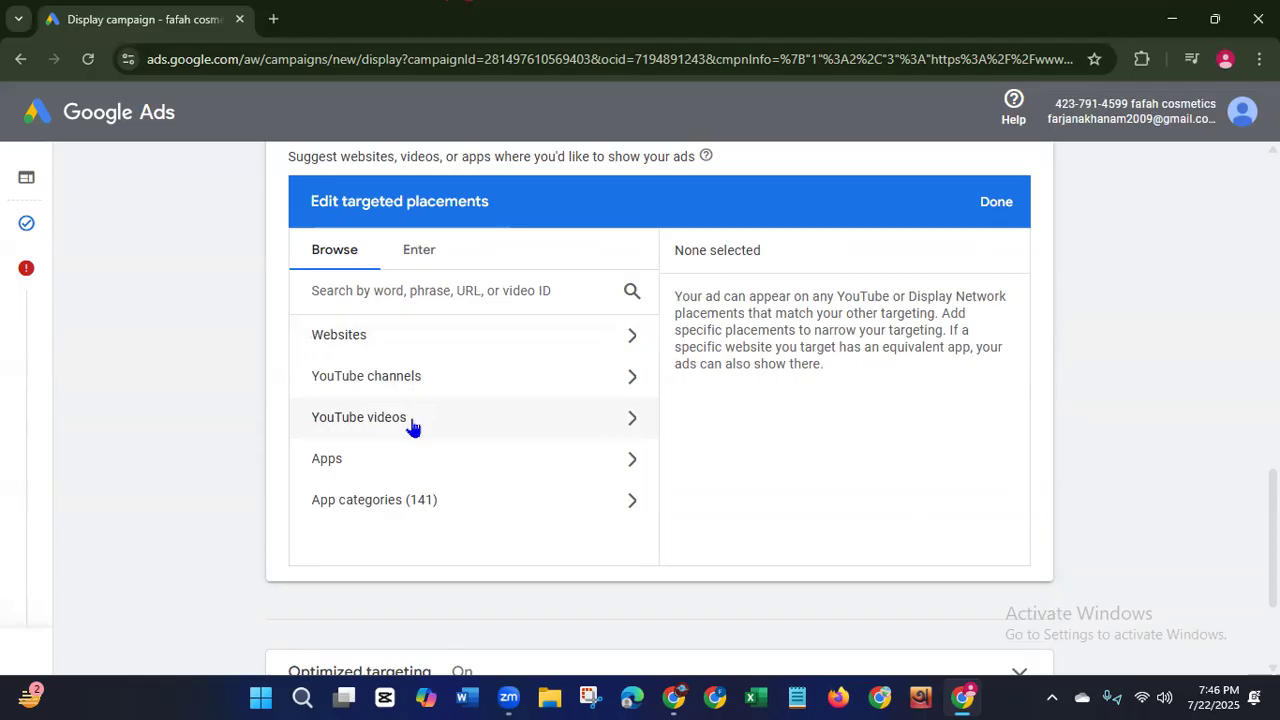
left_click(419, 252)
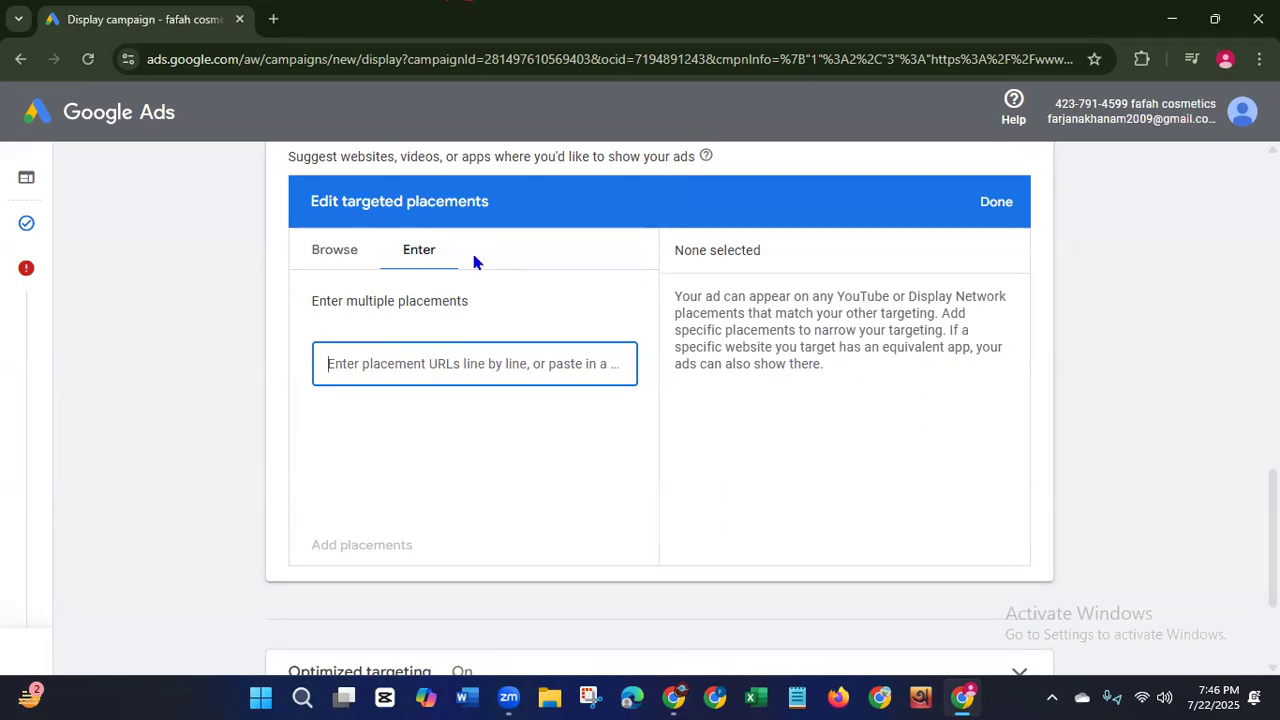
left_click(340, 258)
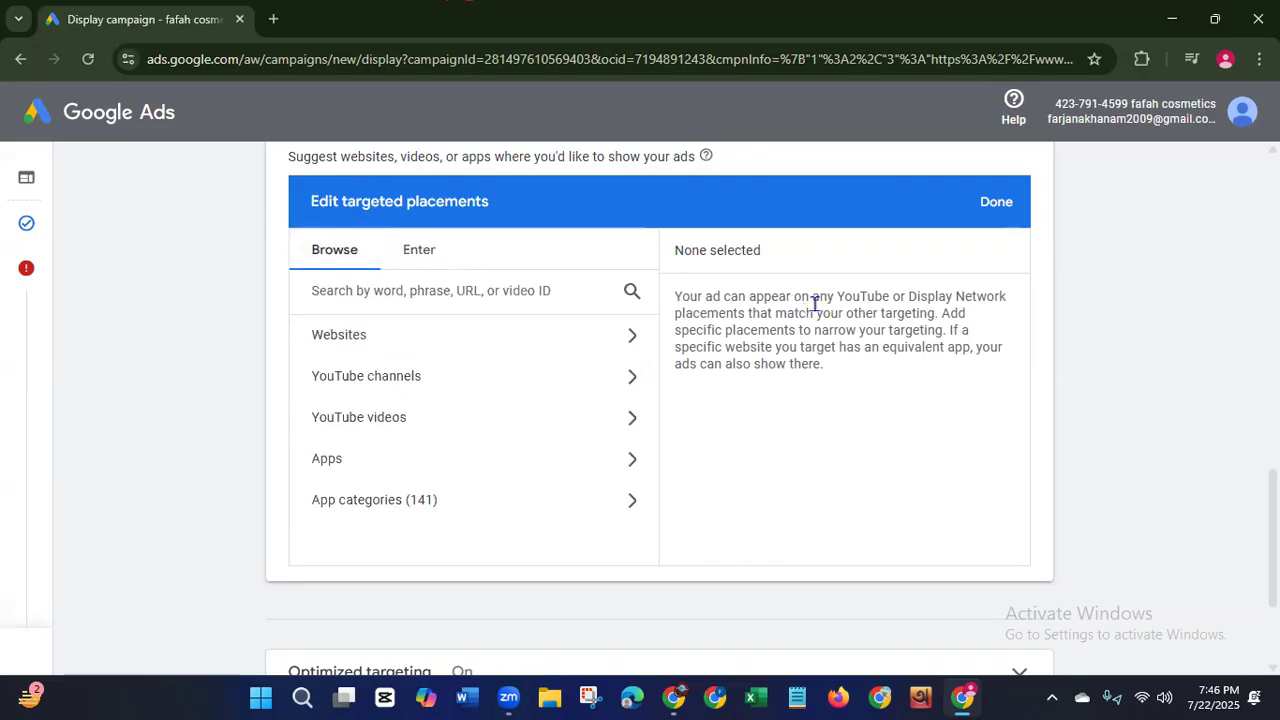
left_click_drag(843, 297, 910, 299)
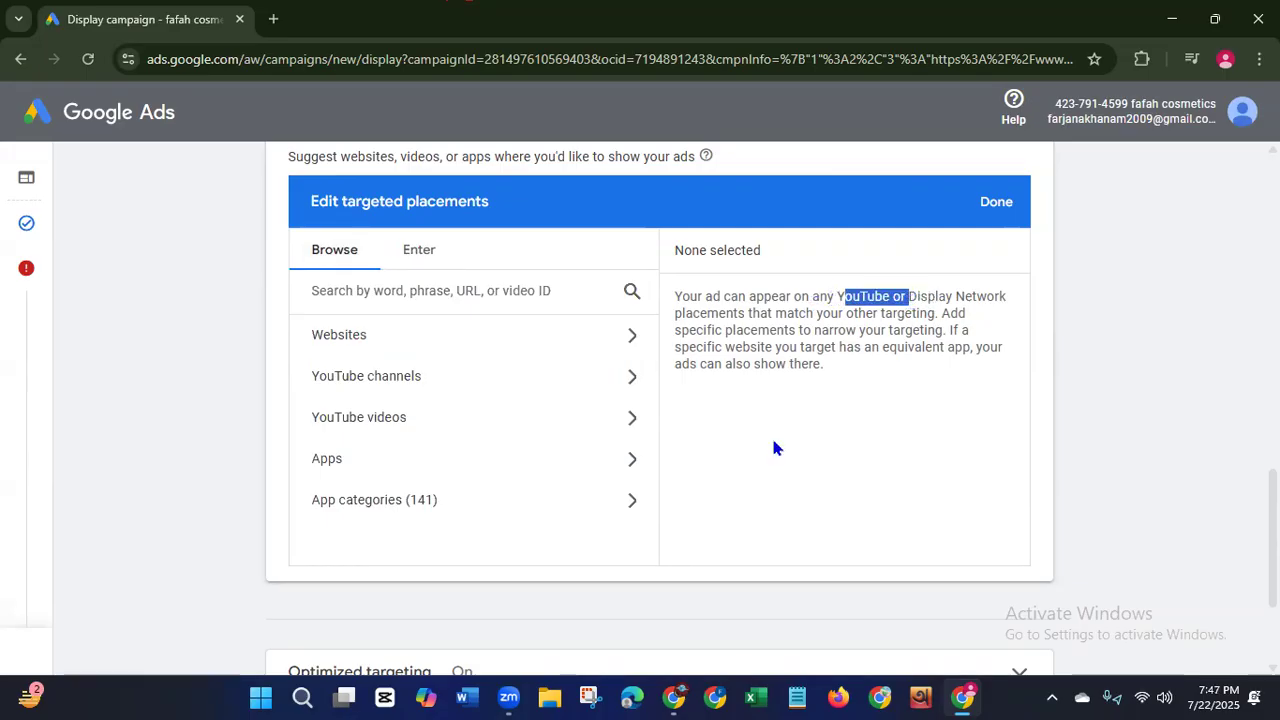
left_click_drag(941, 313, 946, 362)
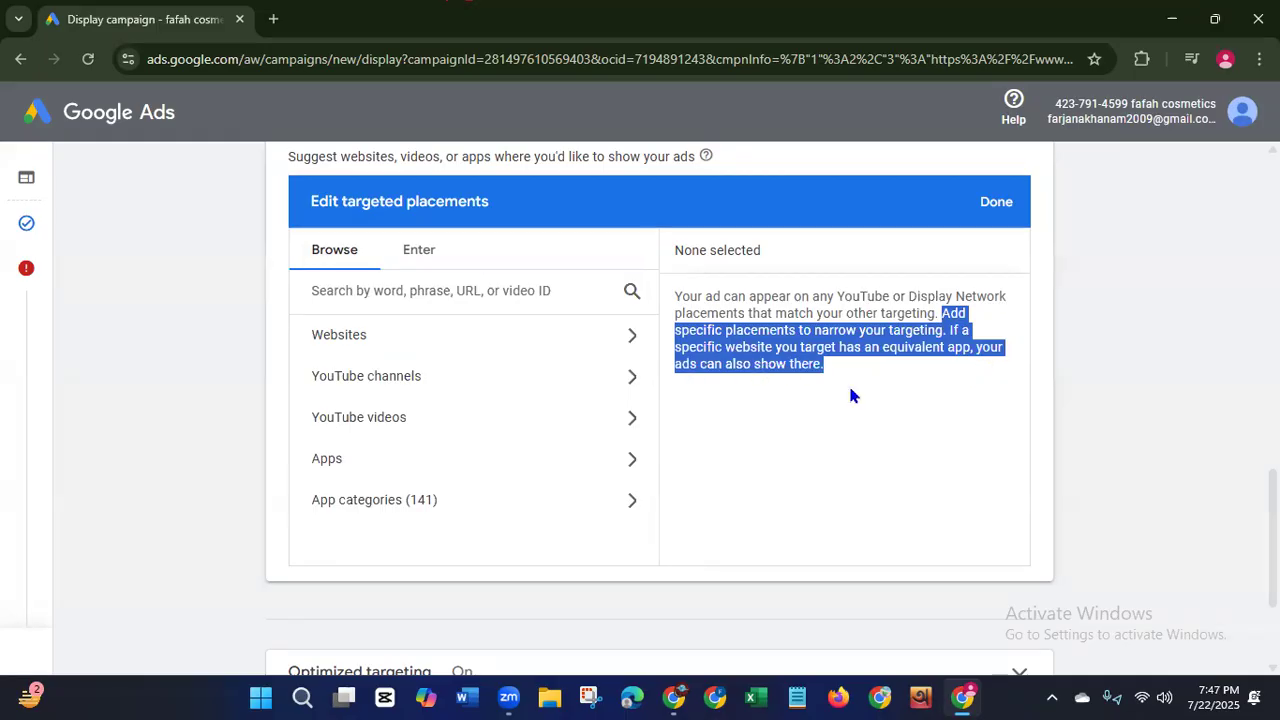
left_click(753, 492)
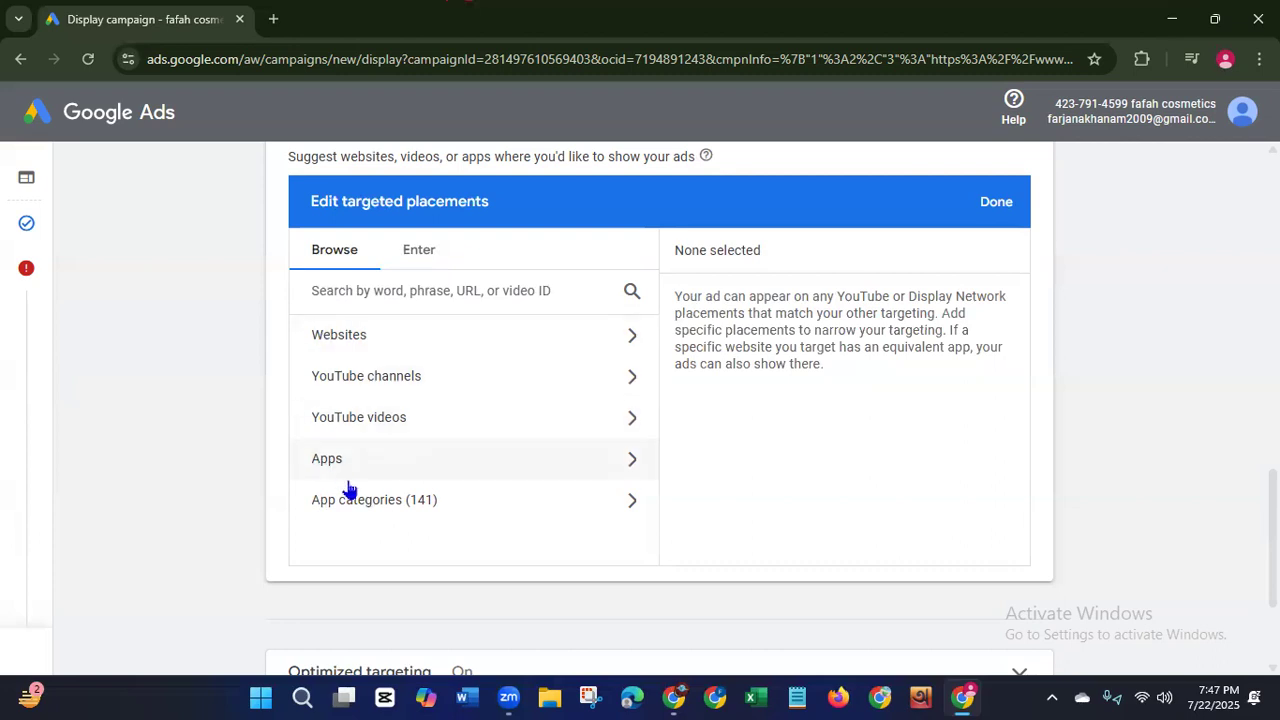
left_click(349, 295)
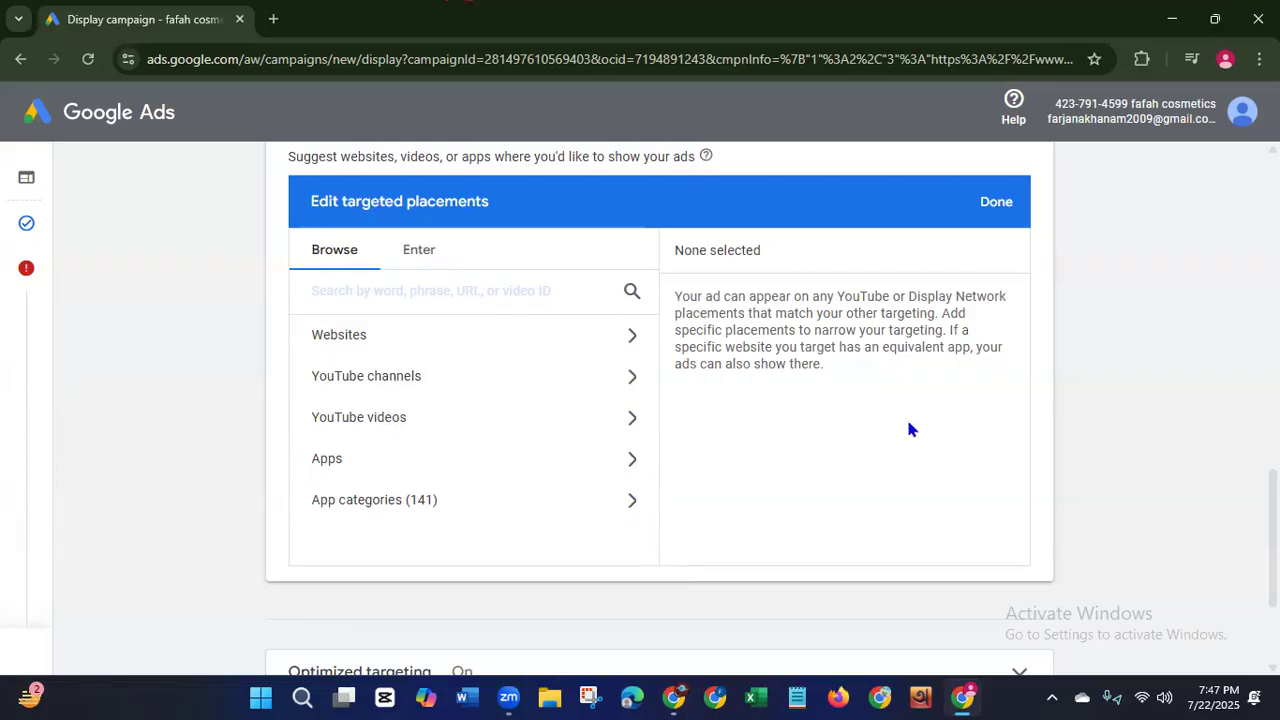
left_click(996, 202)
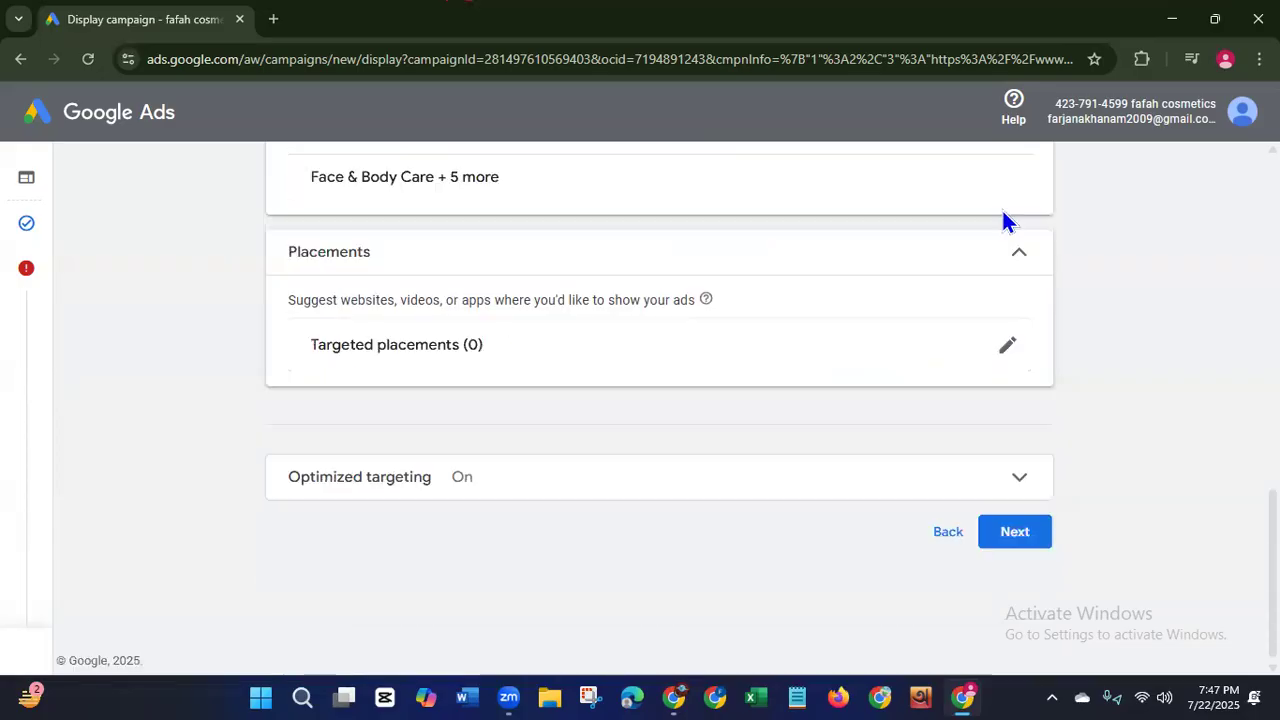
Step: Continue to the ad creation stage and start a new responsive display ad
left_click(1010, 533)
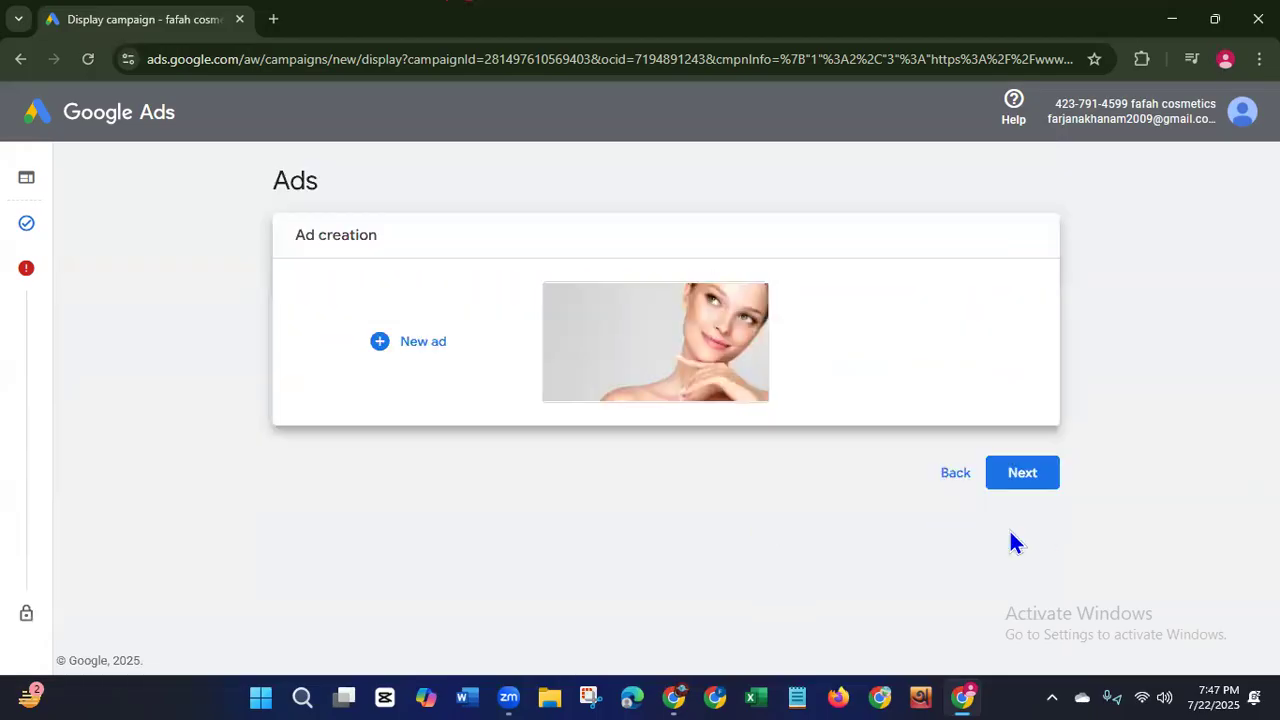
left_click(428, 345)
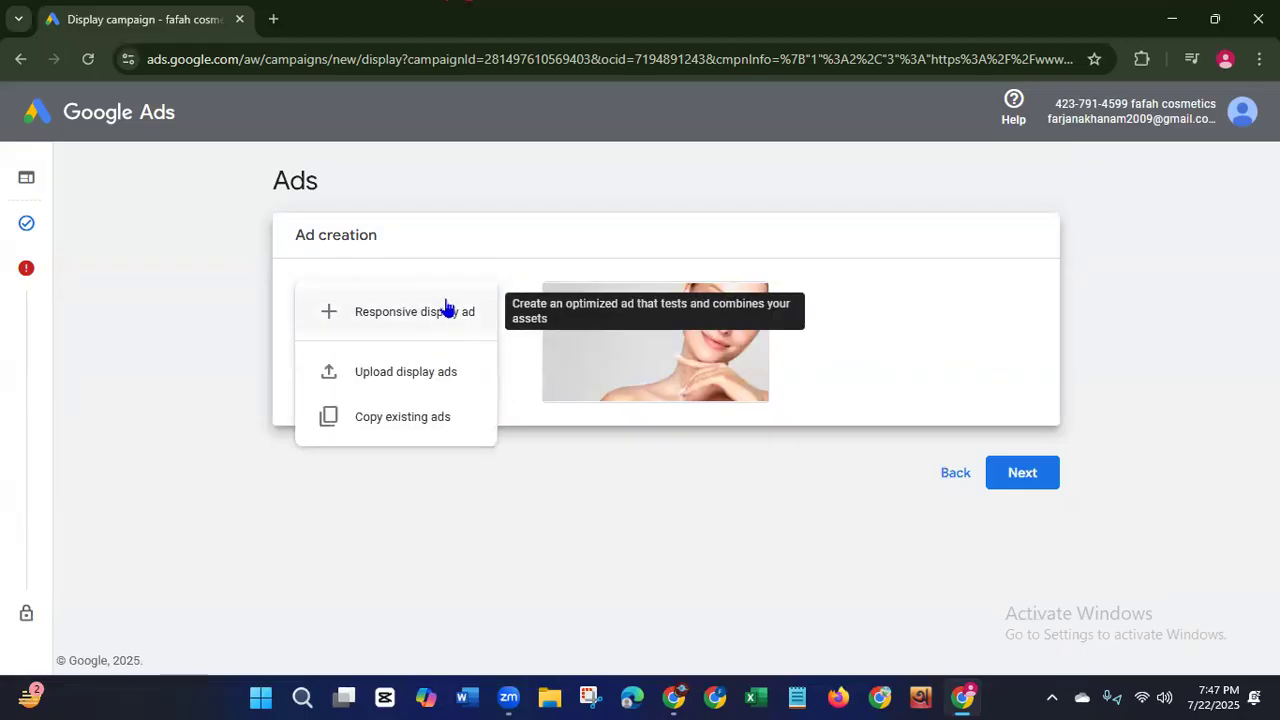
left_click(394, 320)
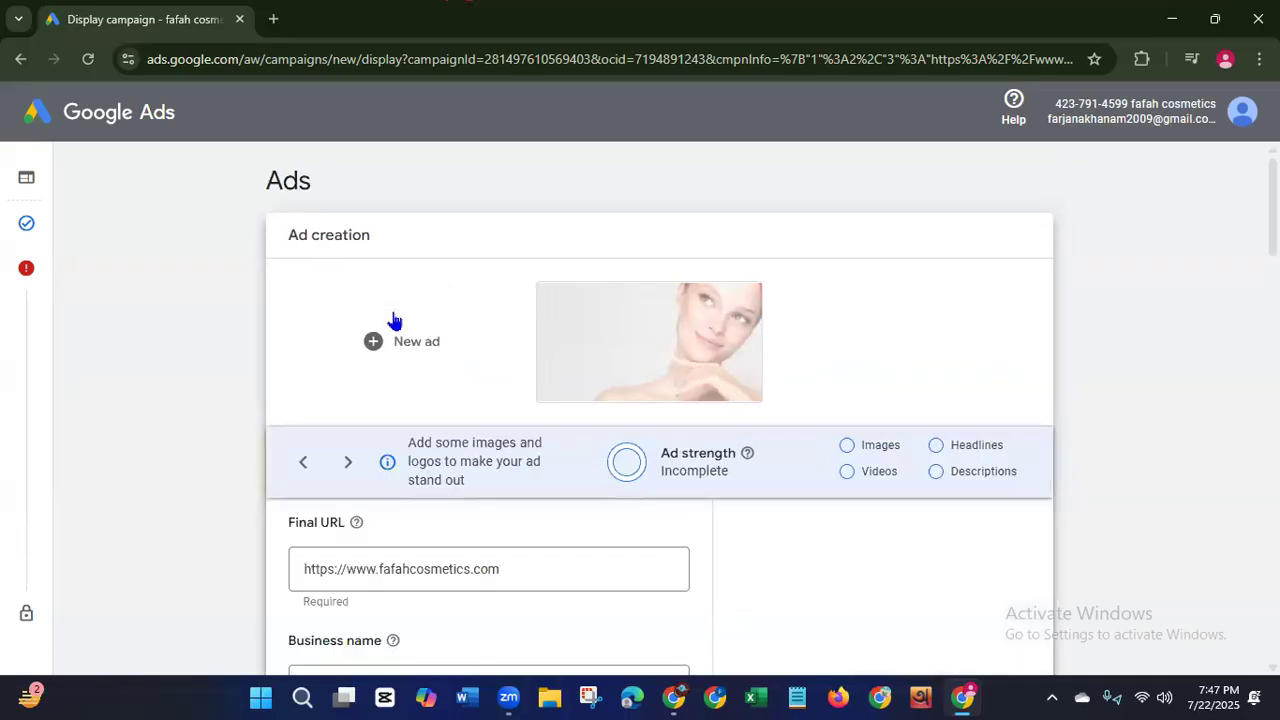
Step: Review the new ad's final URL, business name, images section and preview
scroll(660, 400, "down", 3)
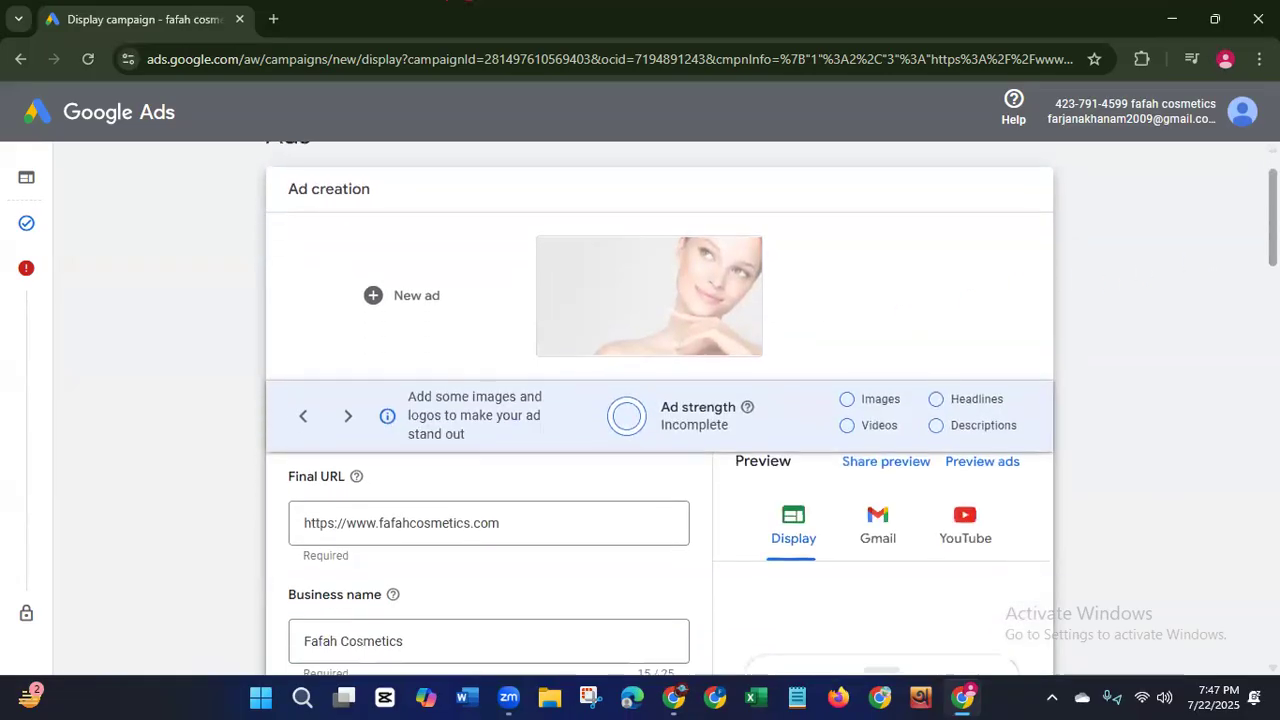
scroll(660, 400, "down", 3)
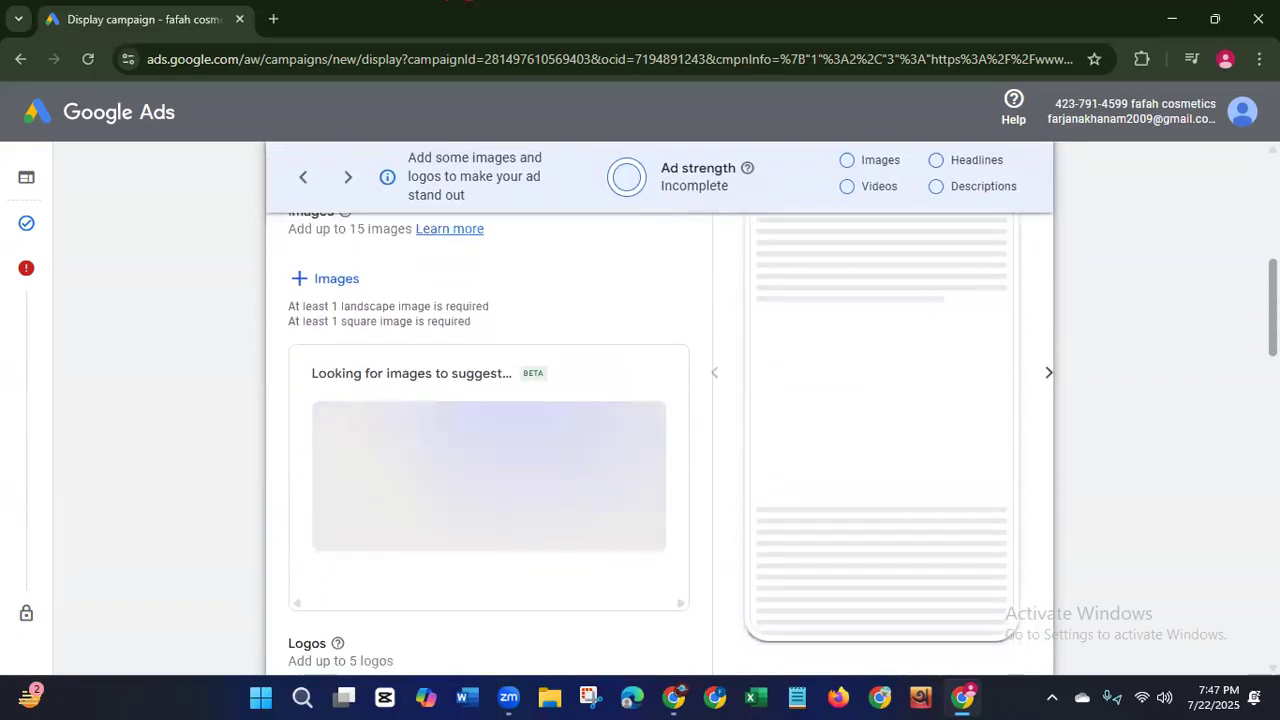
scroll(660, 400, "up", 3)
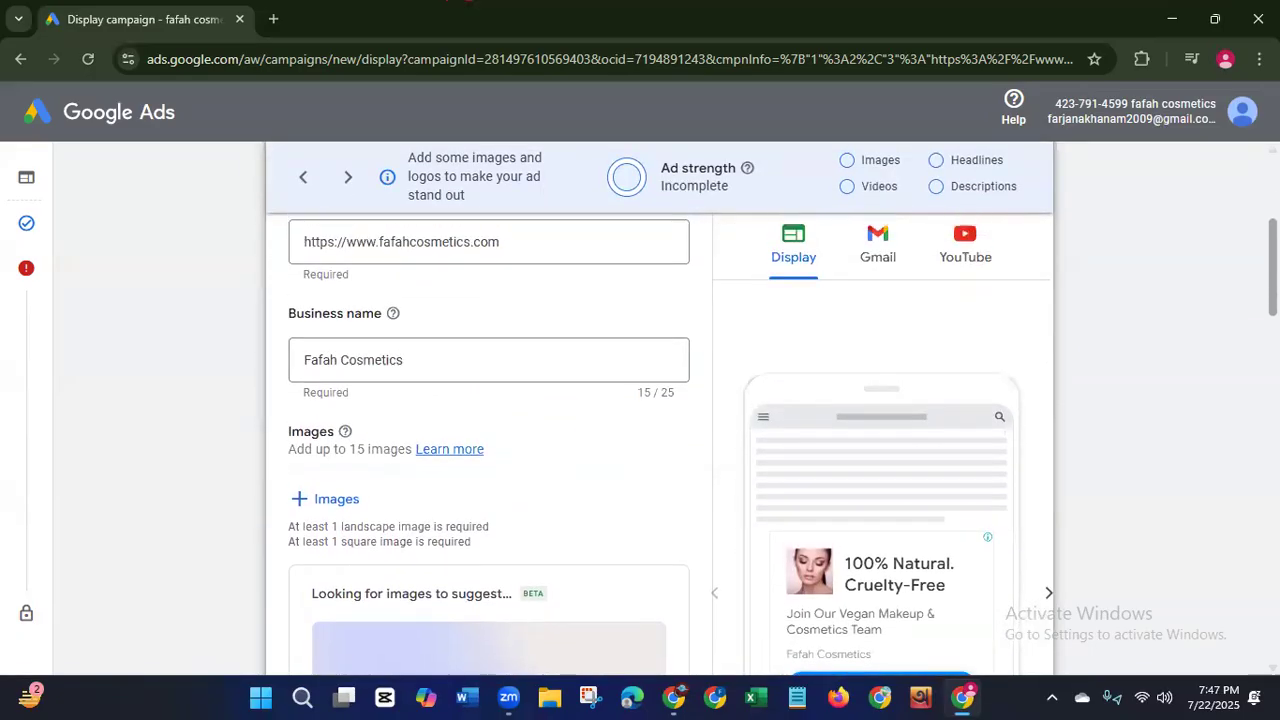
scroll(1240, 298, "up", 1)
scroll(1240, 298, "down", 2)
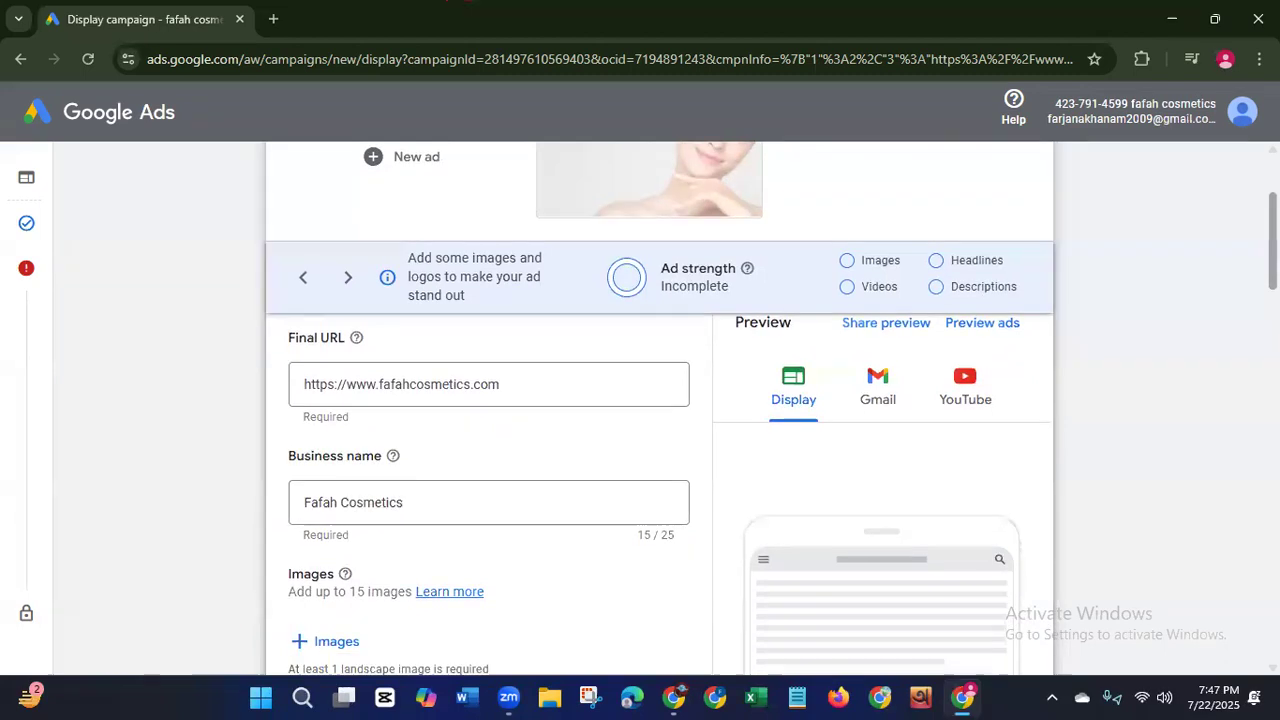
scroll(1240, 300, "down", 2)
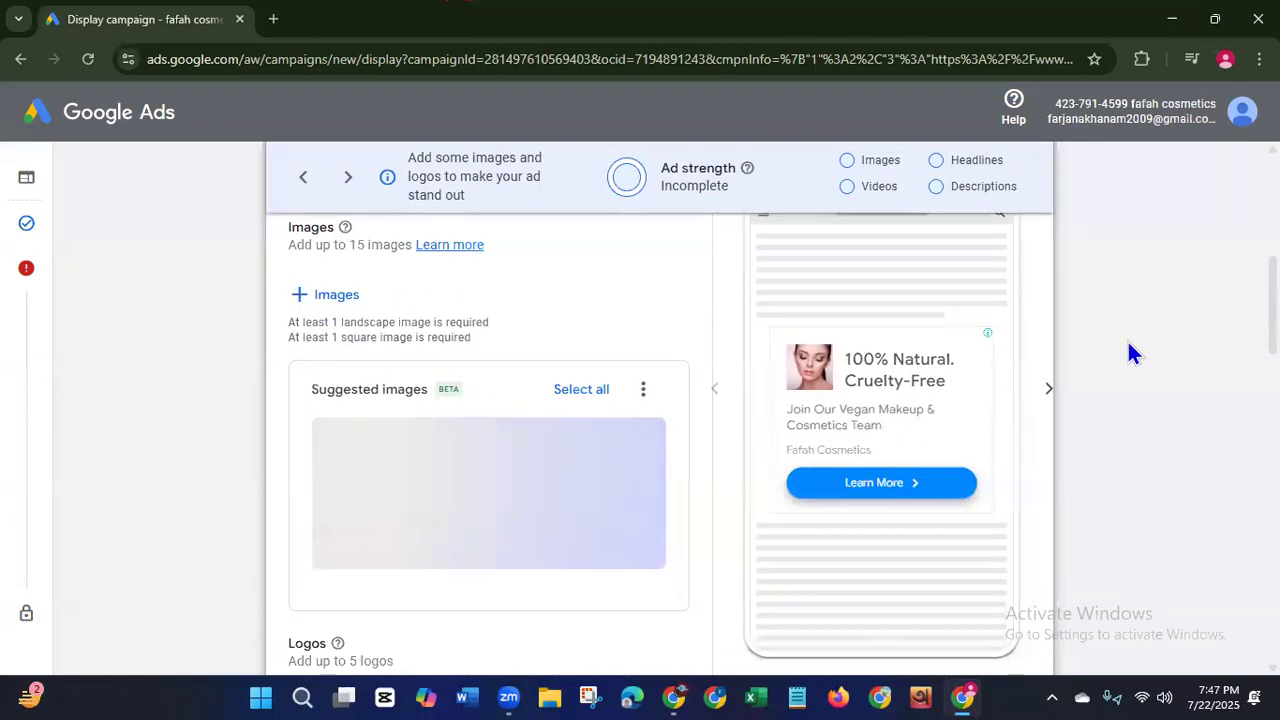
Step: Check the ad's final URL and business name entries and the limit on how many images can be added
scroll(1131, 354, "up", 1)
scroll(775, 446, "up", 2)
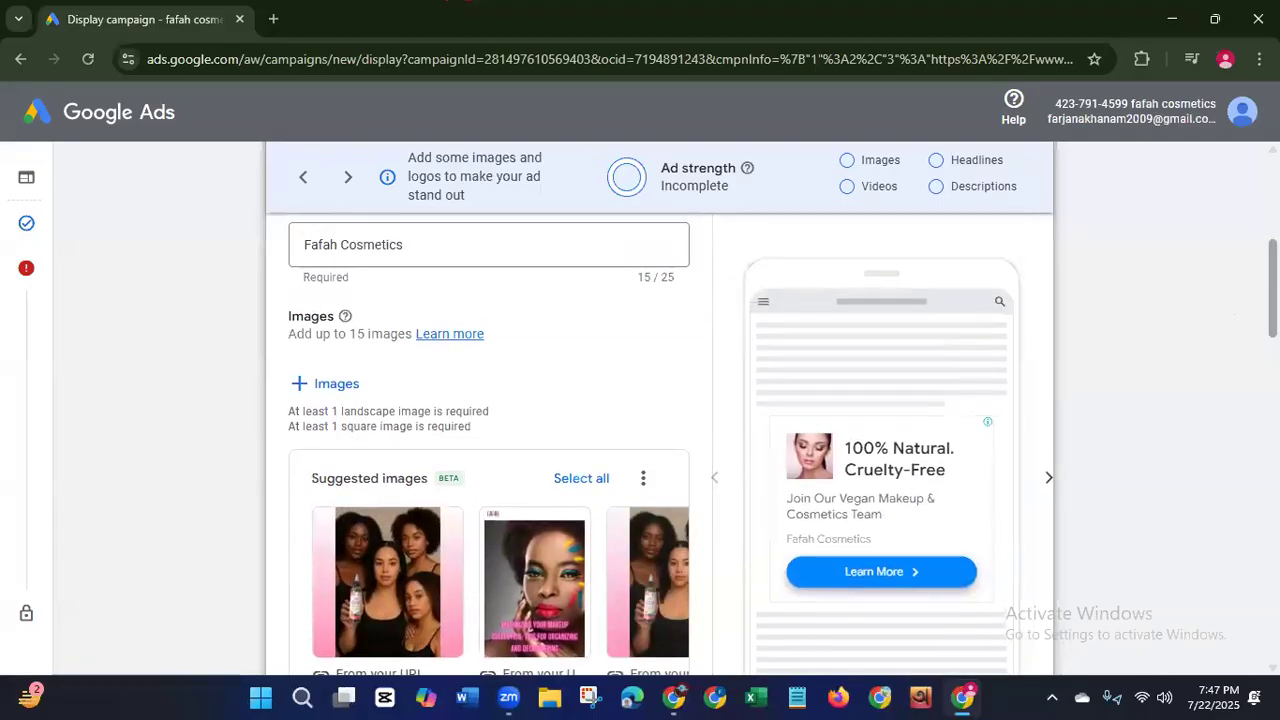
scroll(660, 445, "up", 1)
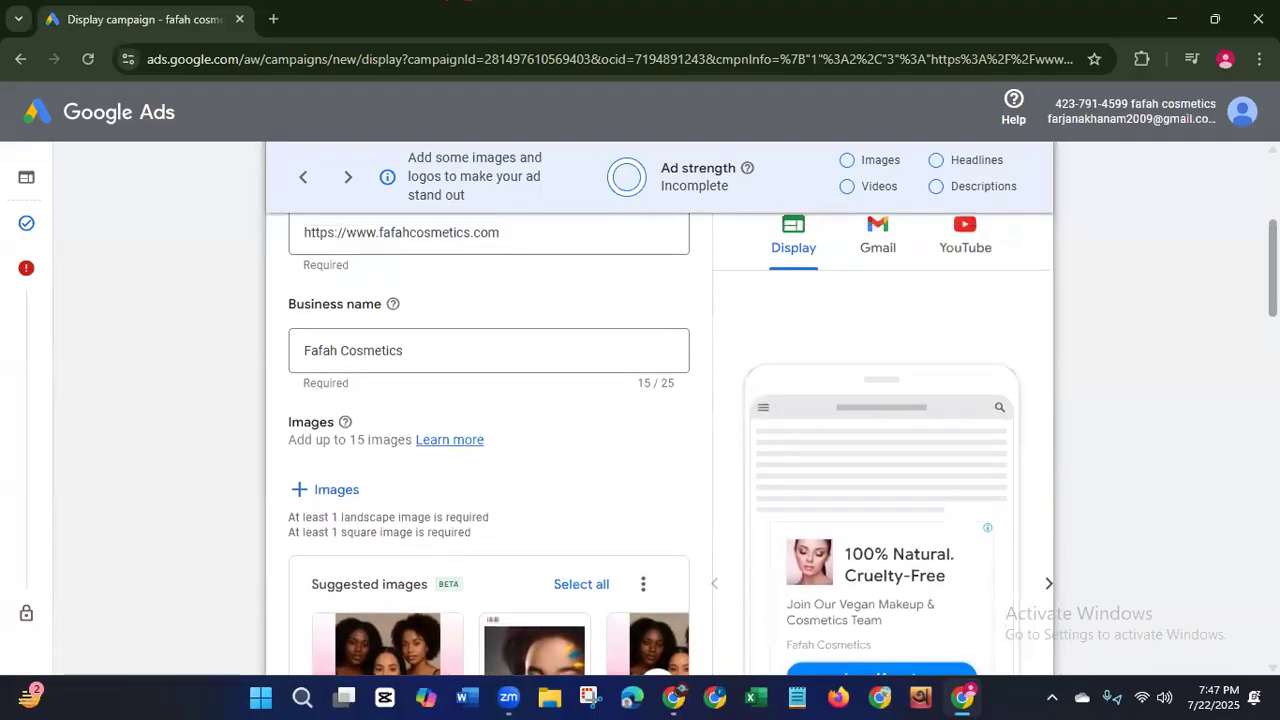
scroll(660, 445, "up", 1)
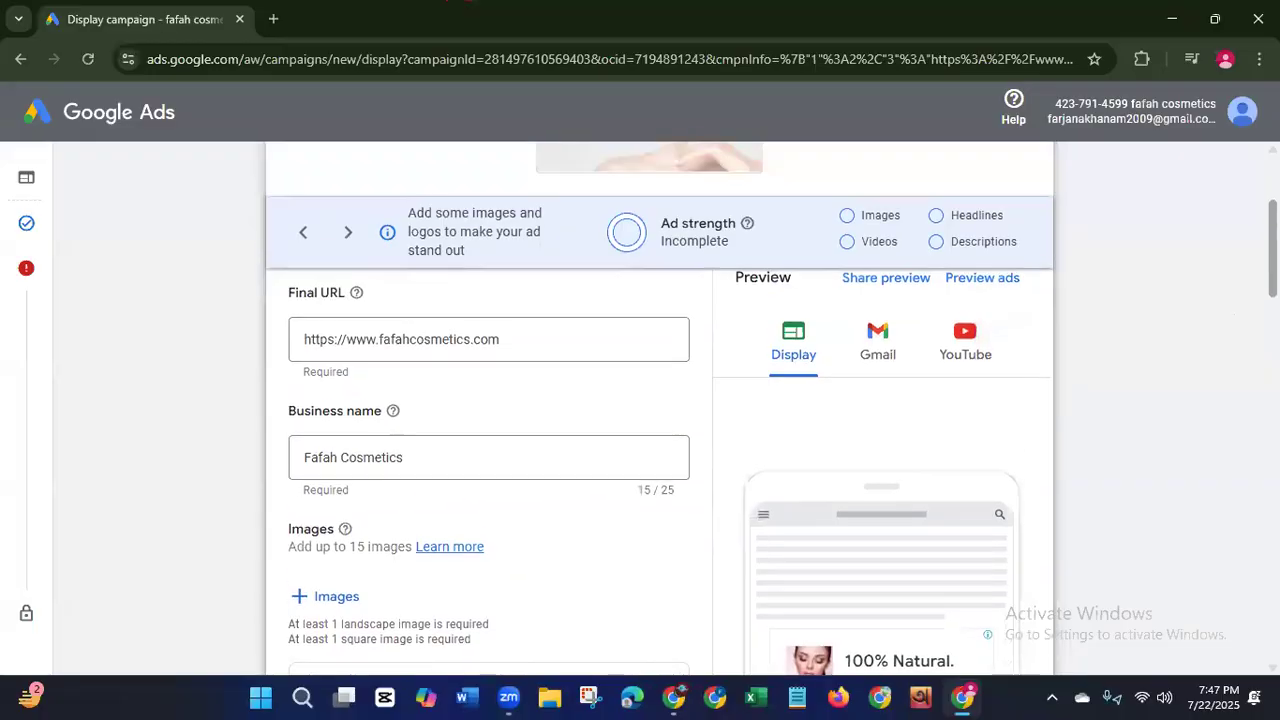
scroll(660, 445, "down", 1)
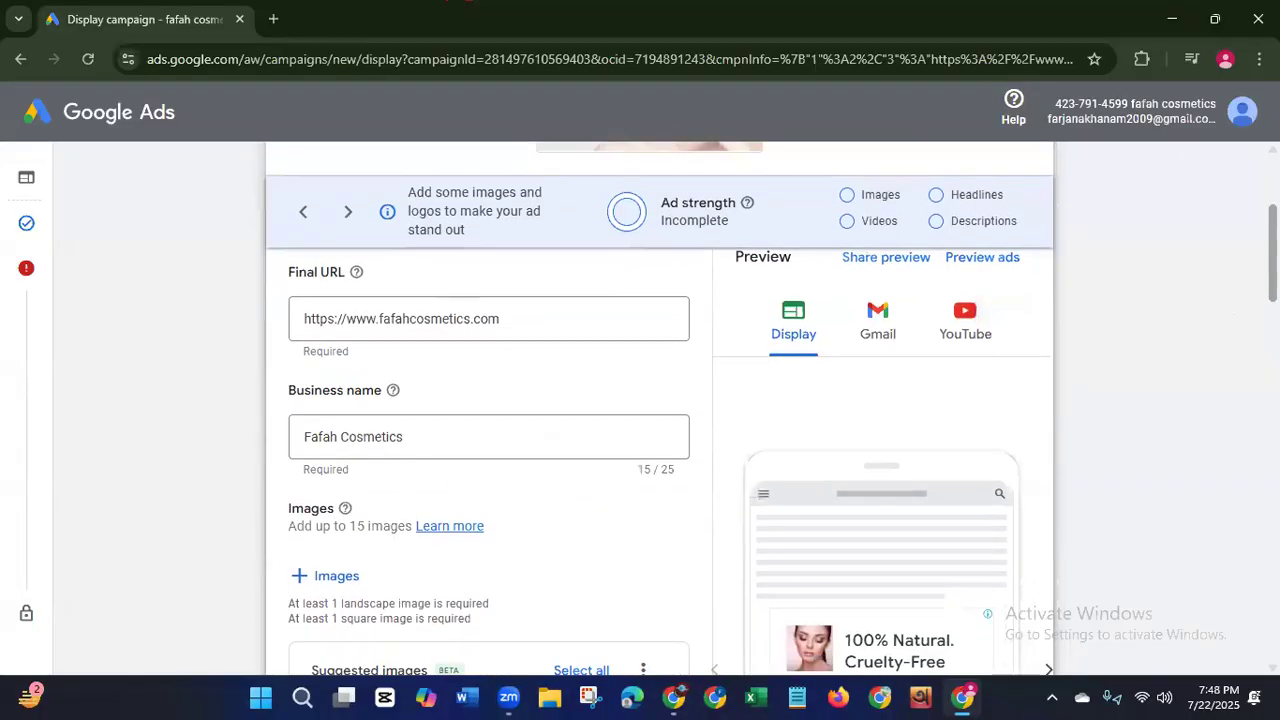
scroll(660, 445, "down", 2)
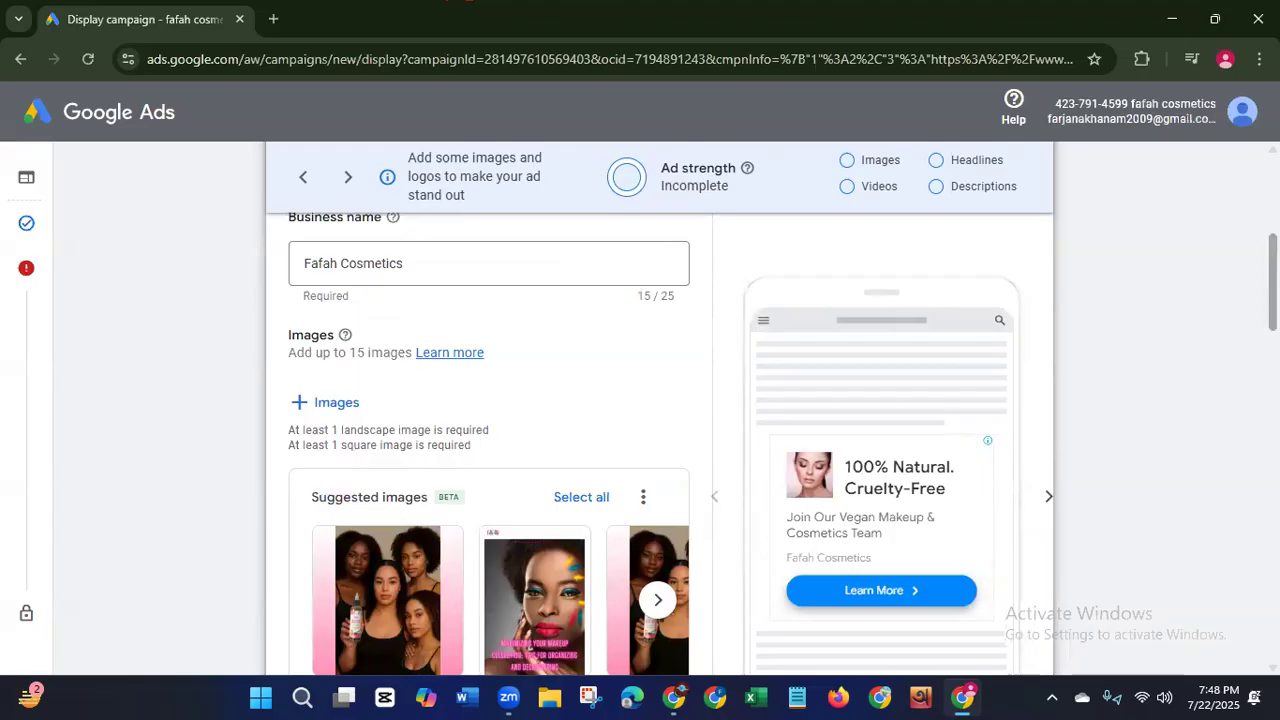
scroll(660, 400, "up", 2)
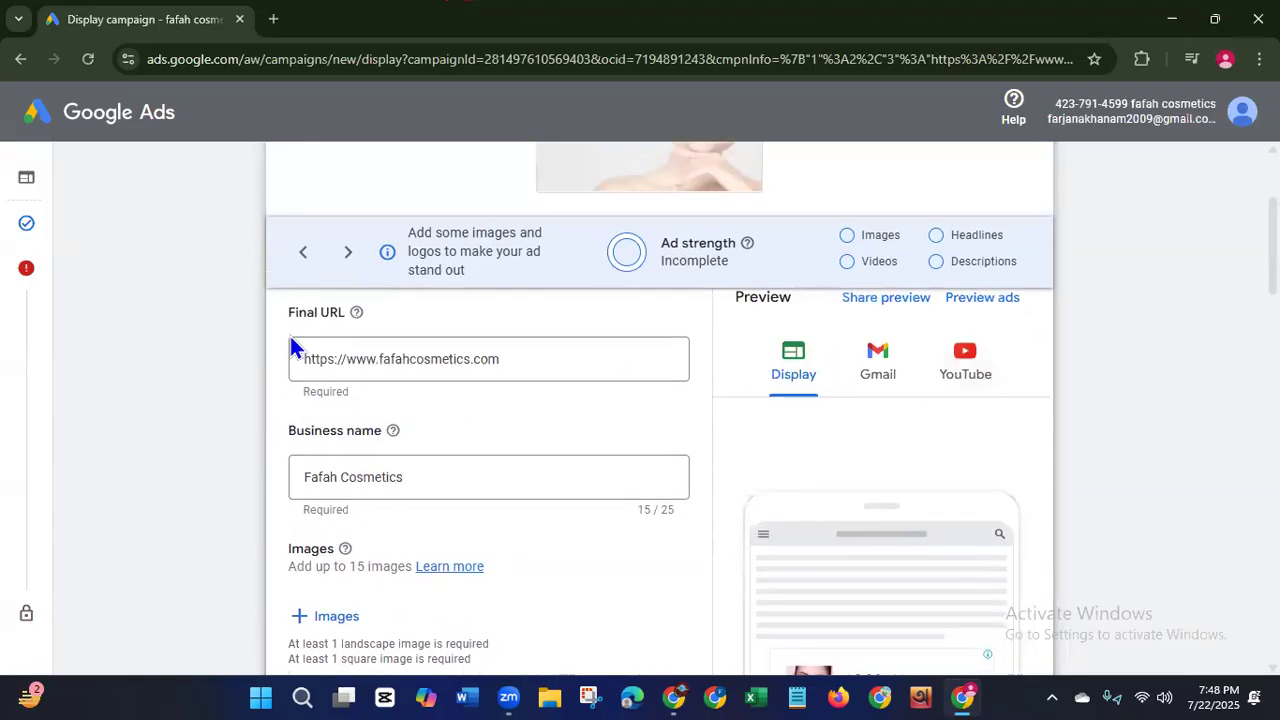
left_click_drag(520, 357, 303, 355)
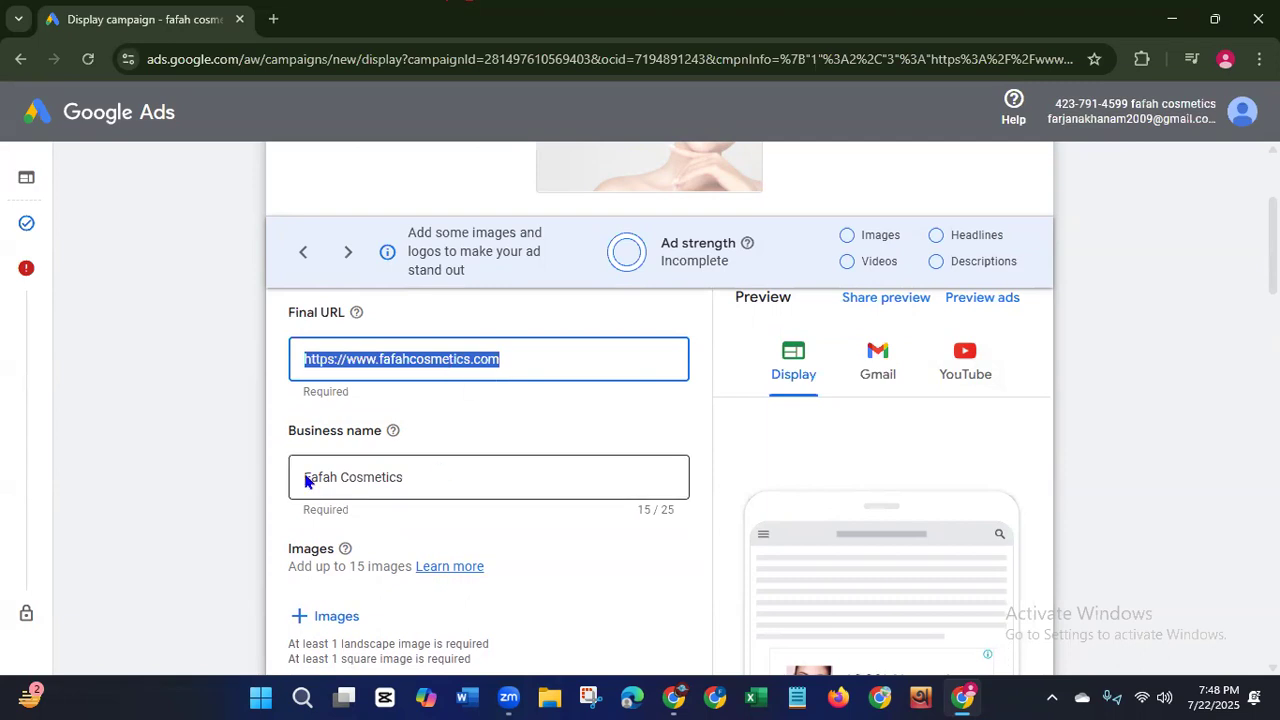
left_click(411, 477)
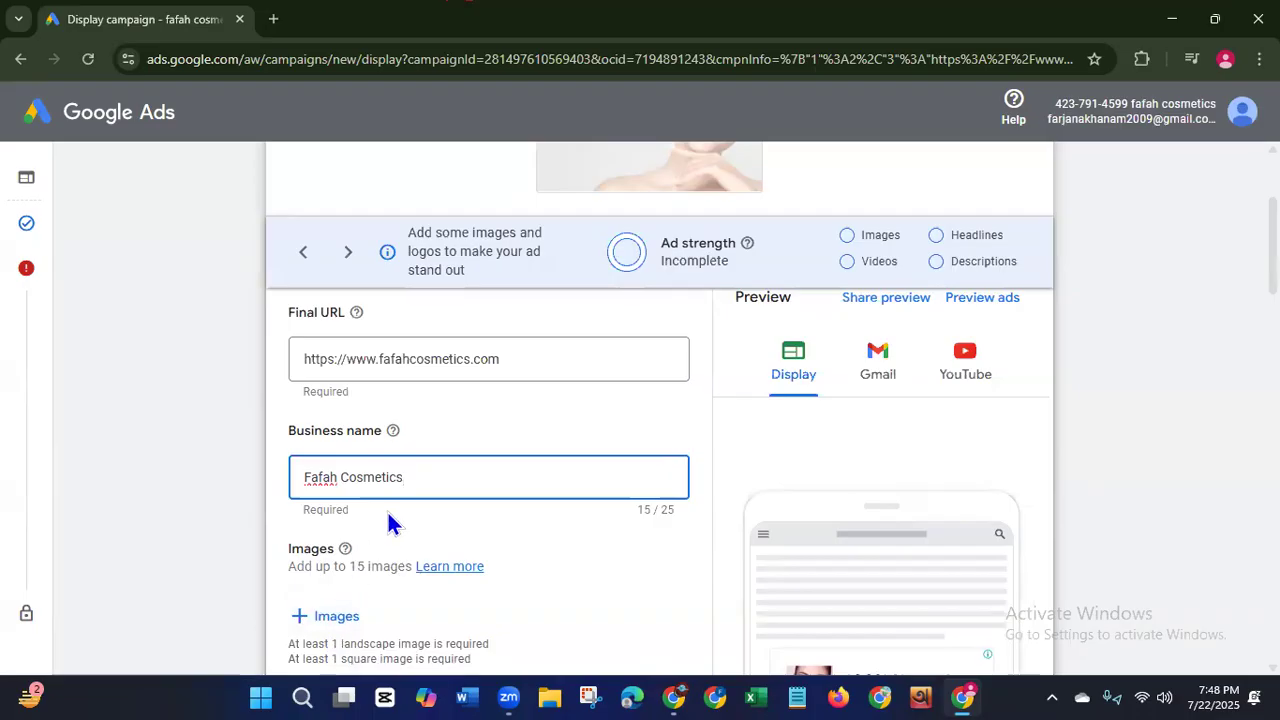
left_click_drag(287, 568, 375, 575)
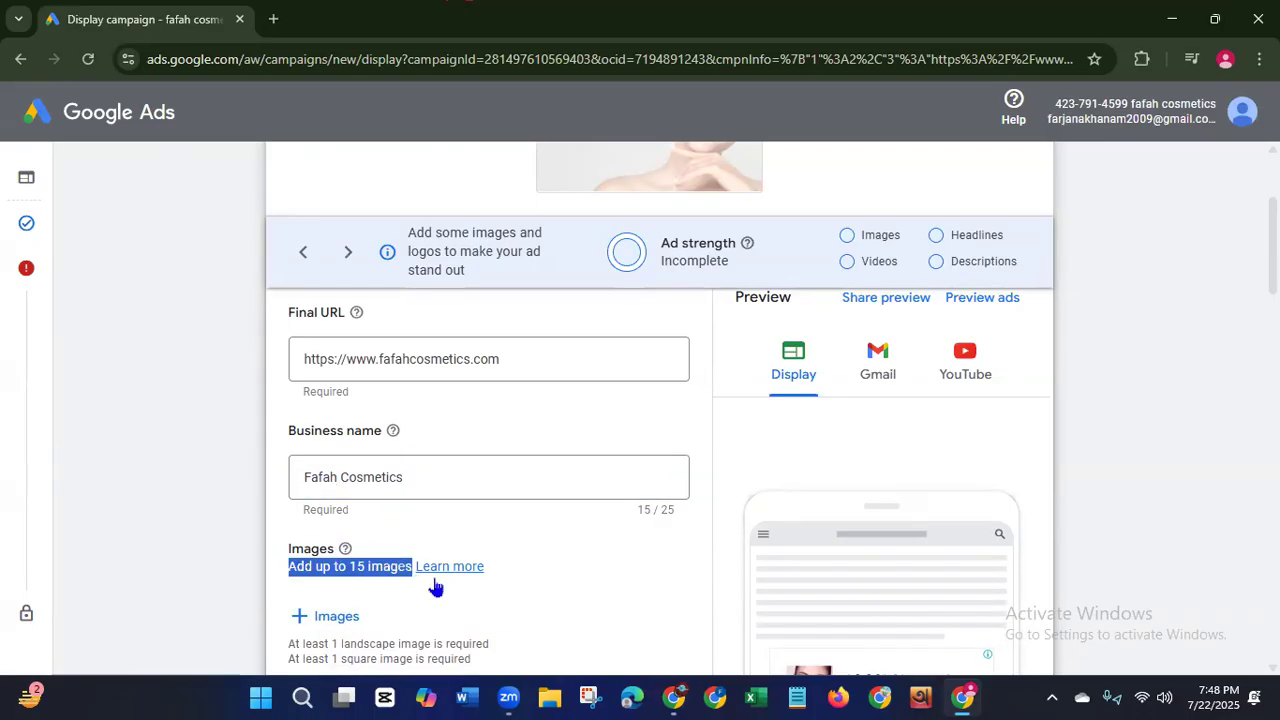
Step: Browse through the suggested images offered for the ad, from the website images to the generated one and back
scroll(1273, 250, "down", 1)
scroll(660, 450, "down", 2)
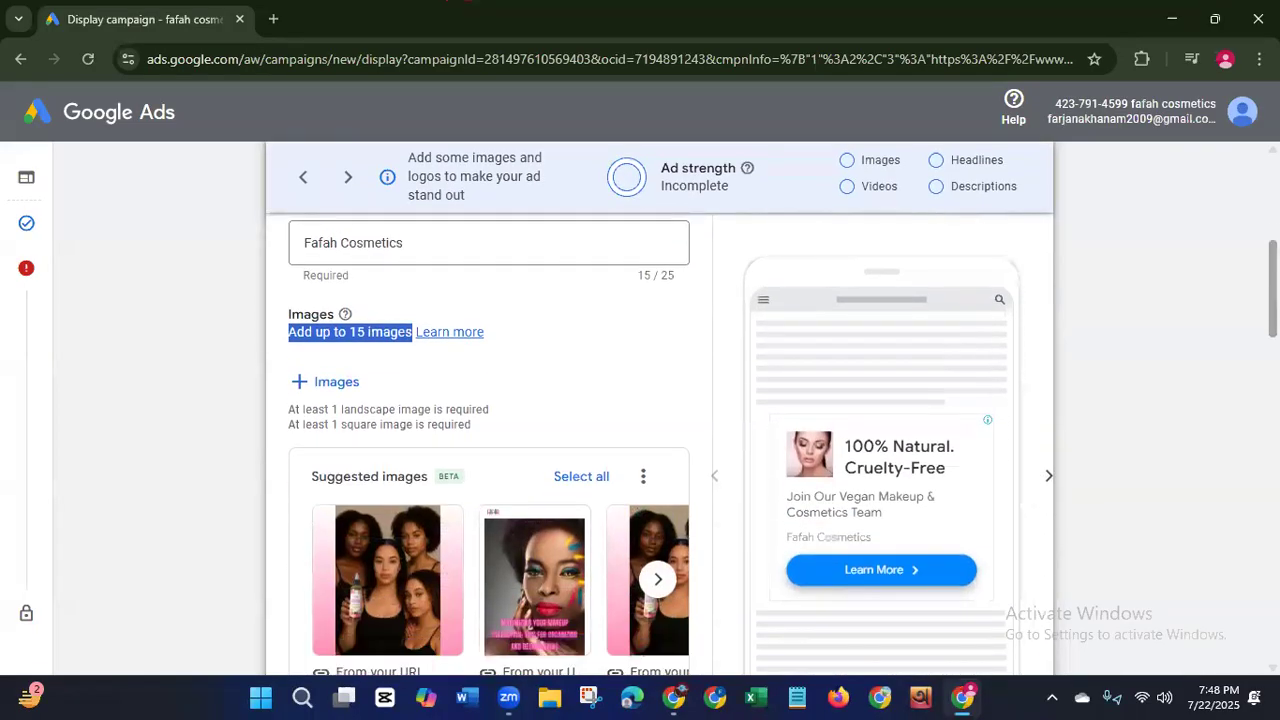
scroll(660, 450, "down", 1)
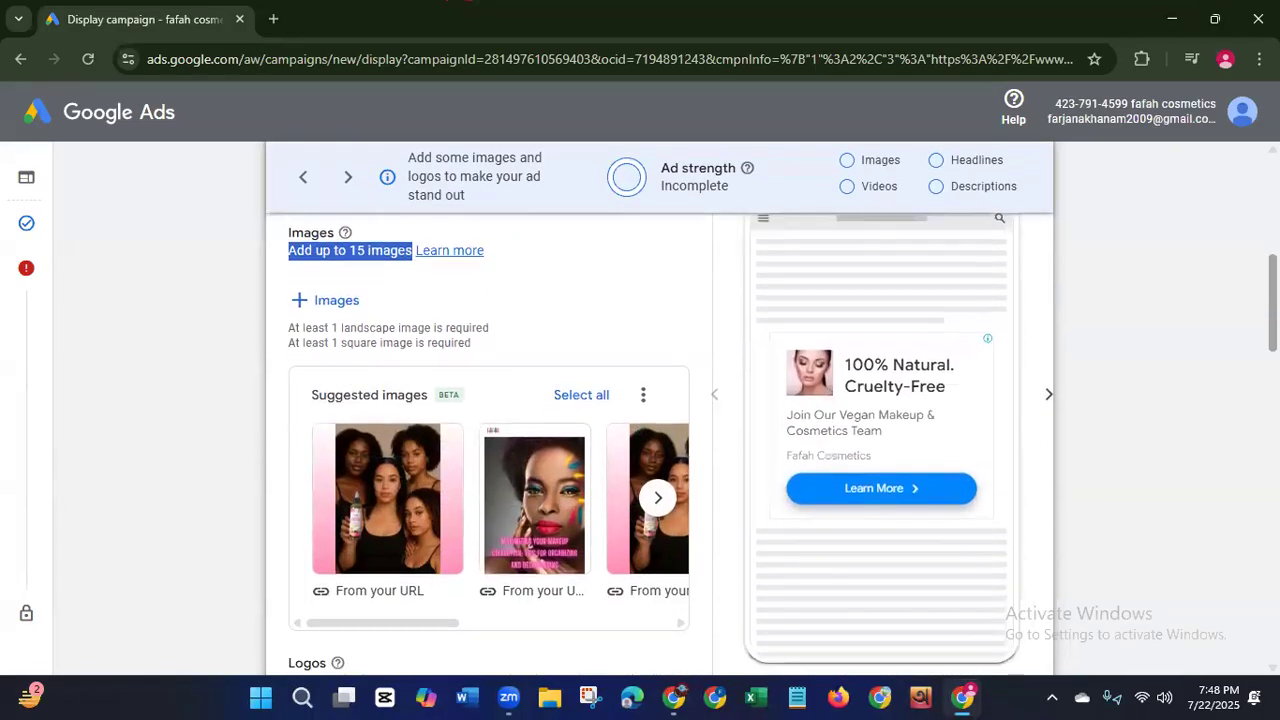
mouse_move(410, 508)
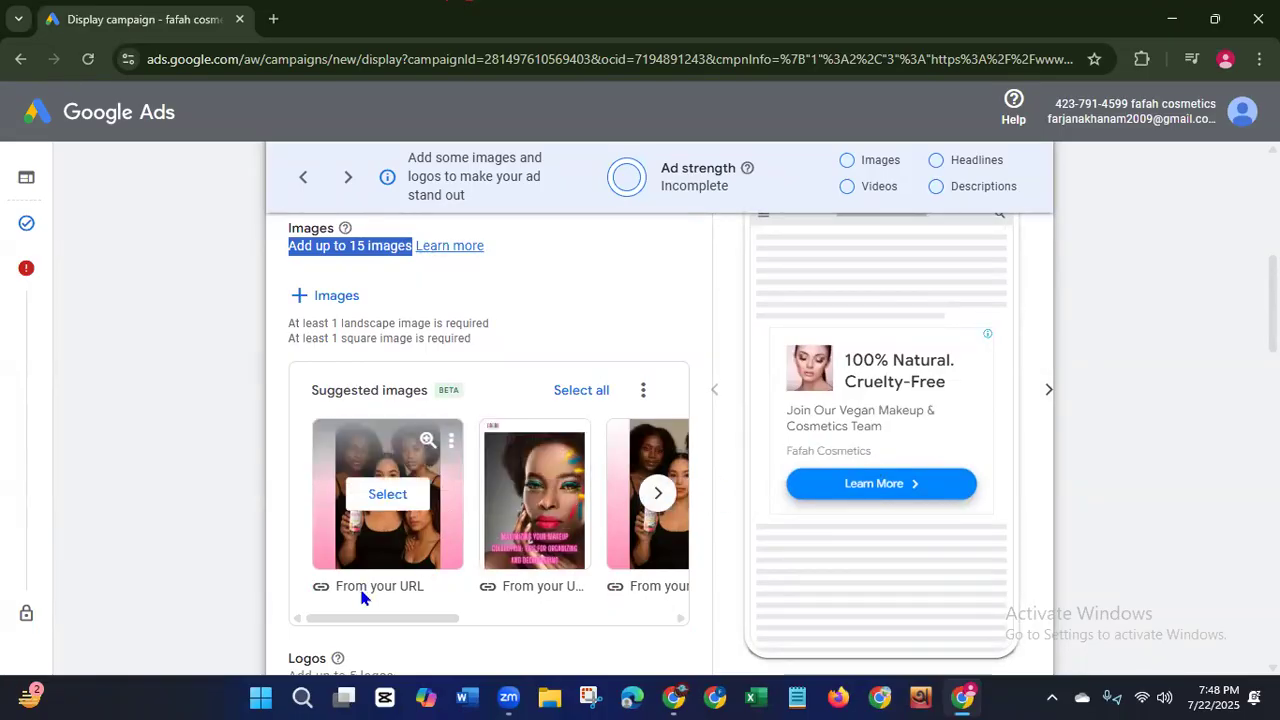
left_click(658, 506)
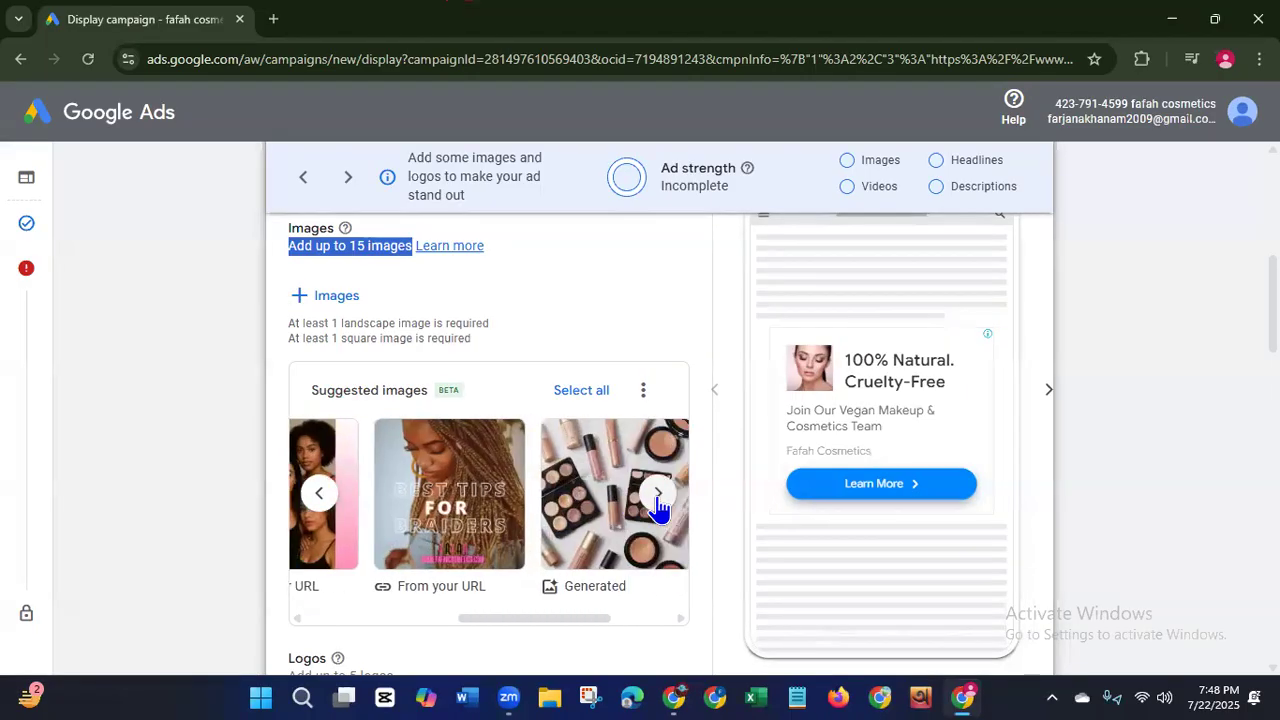
left_click(658, 506)
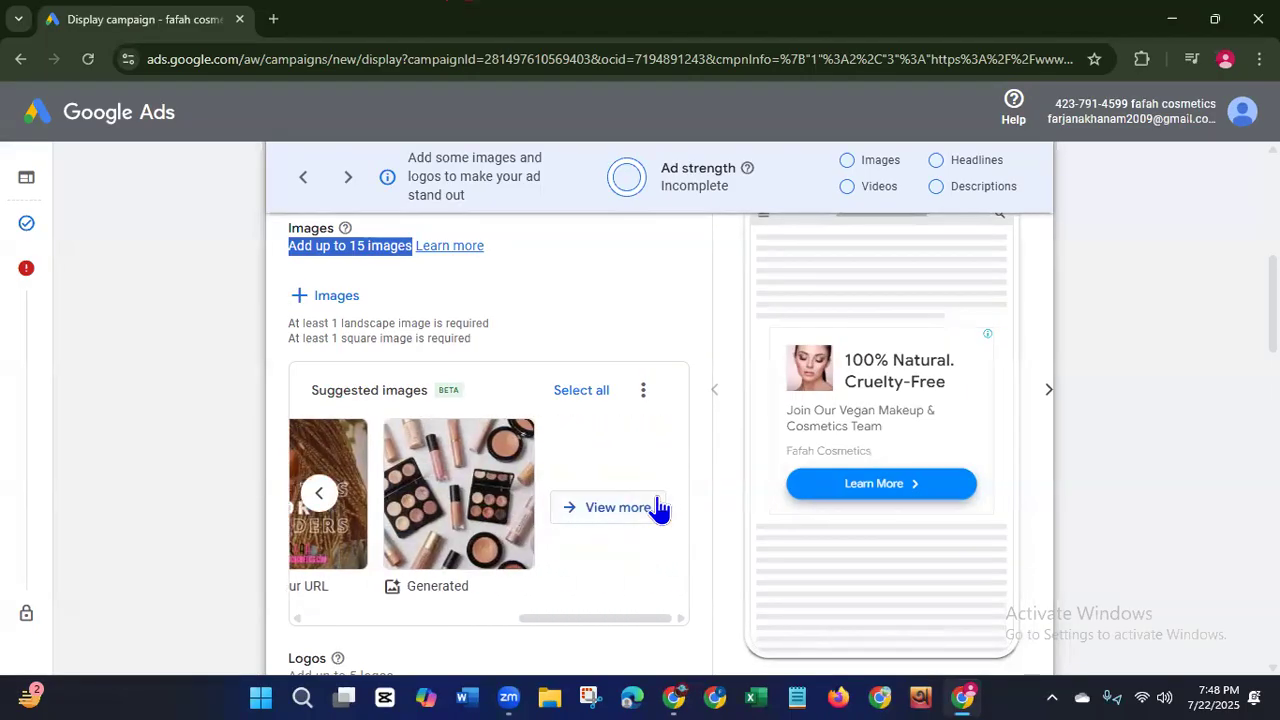
left_click(318, 505)
left_click(320, 494)
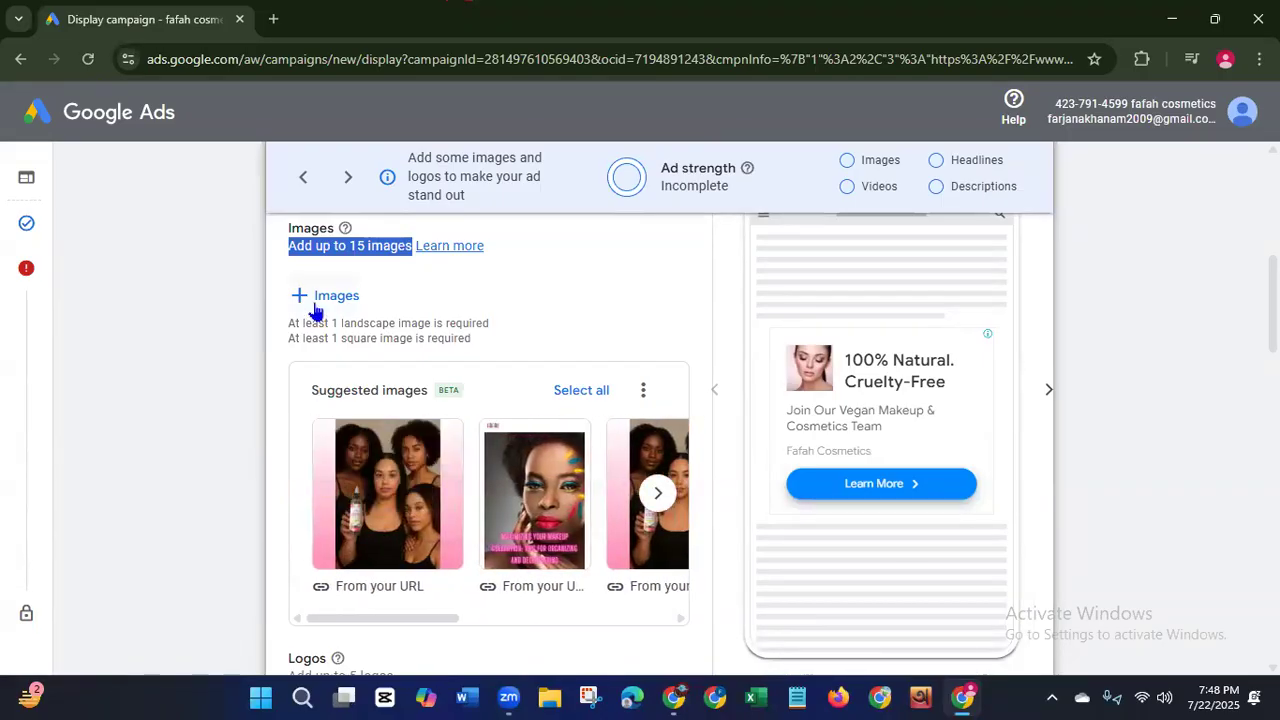
Step: Open the ad's image picker and examine its suggested, asset library, website or social, upload and free stock image sources
left_click(318, 300)
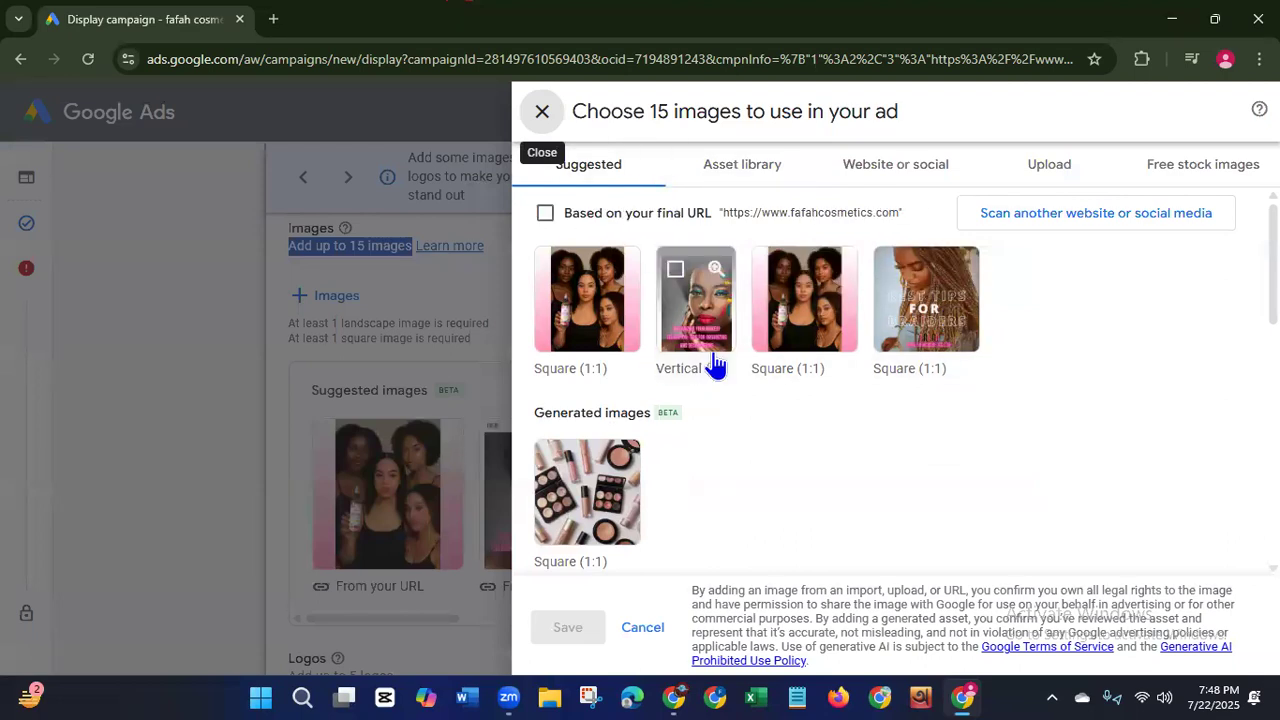
left_click(758, 184)
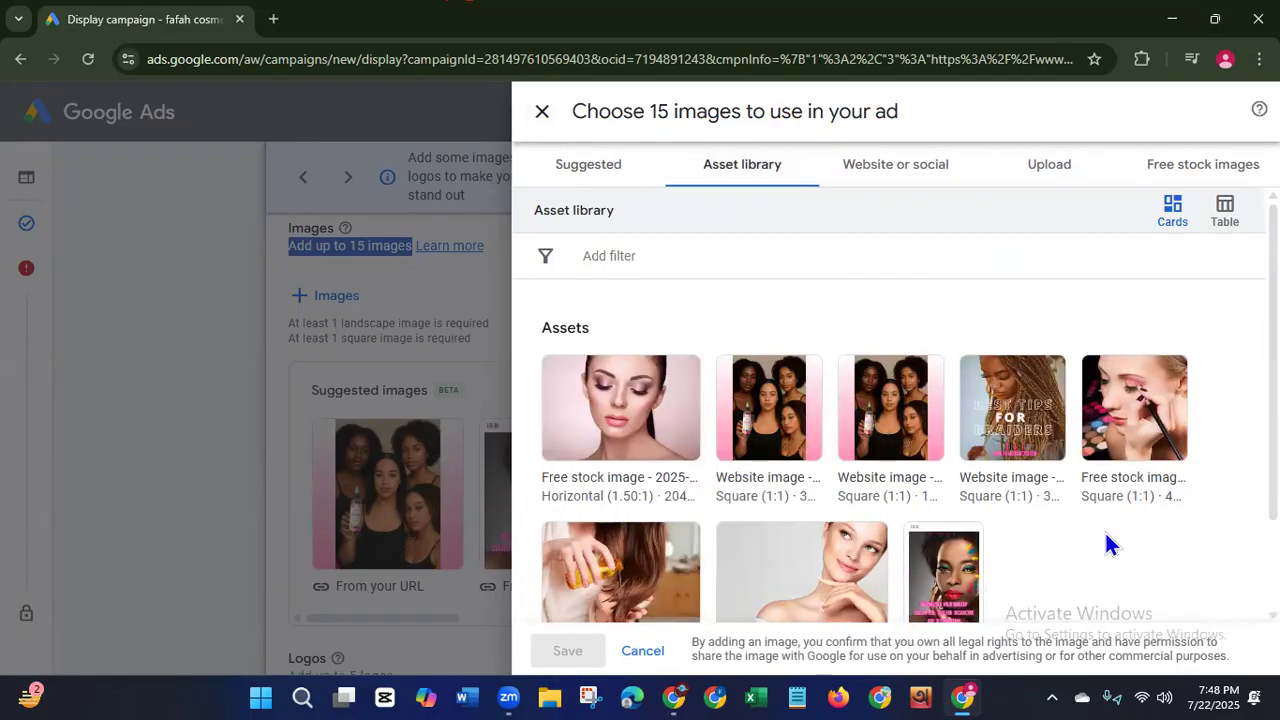
scroll(1057, 595, "down", 2)
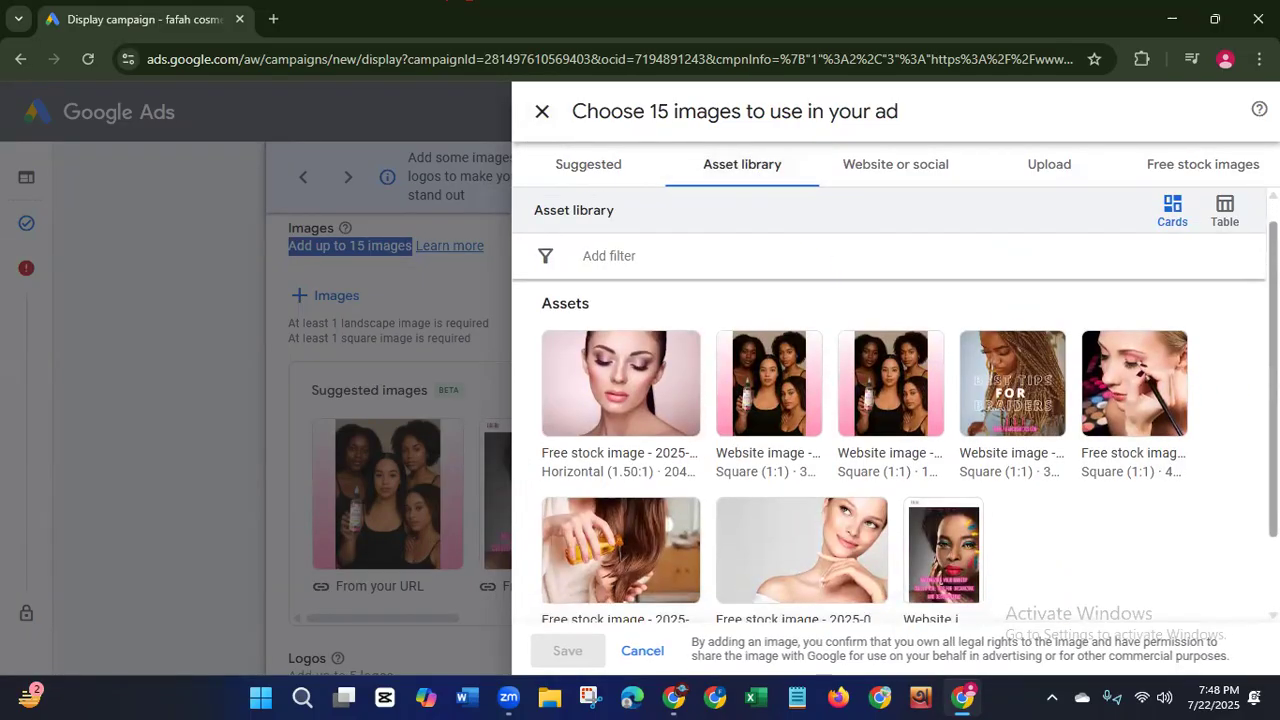
scroll(895, 450, "up", 2)
left_click(910, 172)
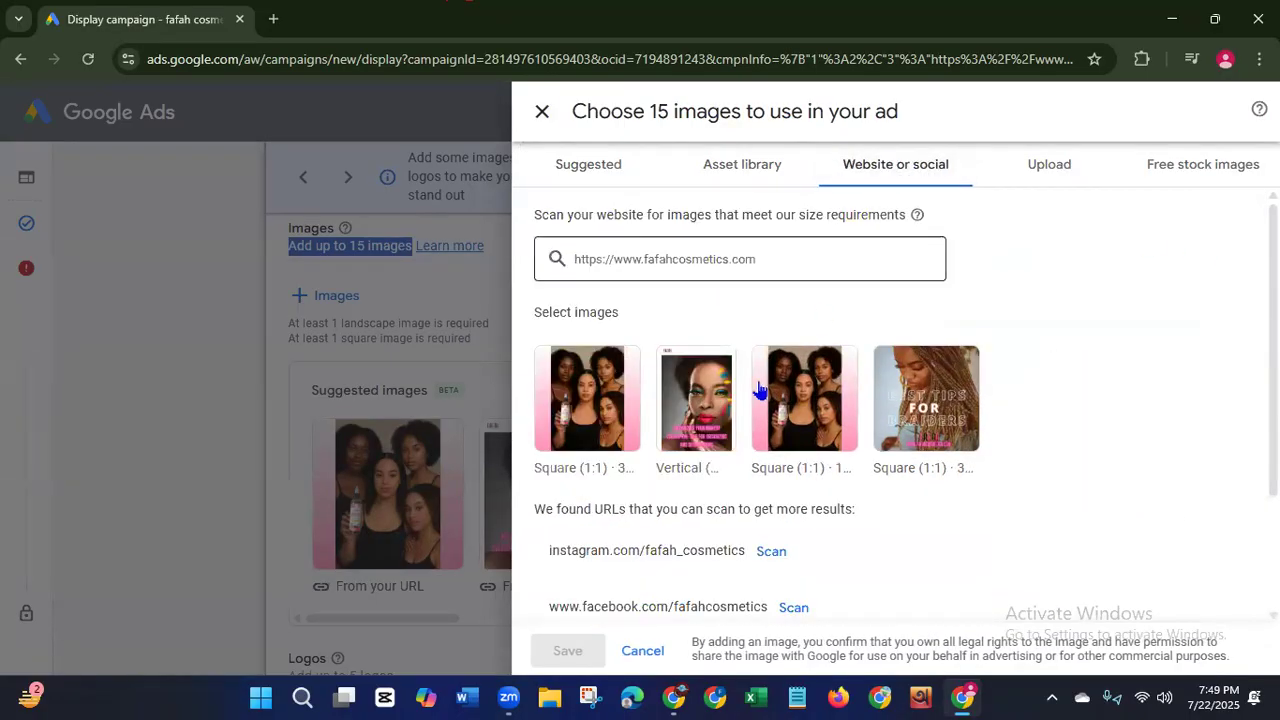
left_click(1045, 172)
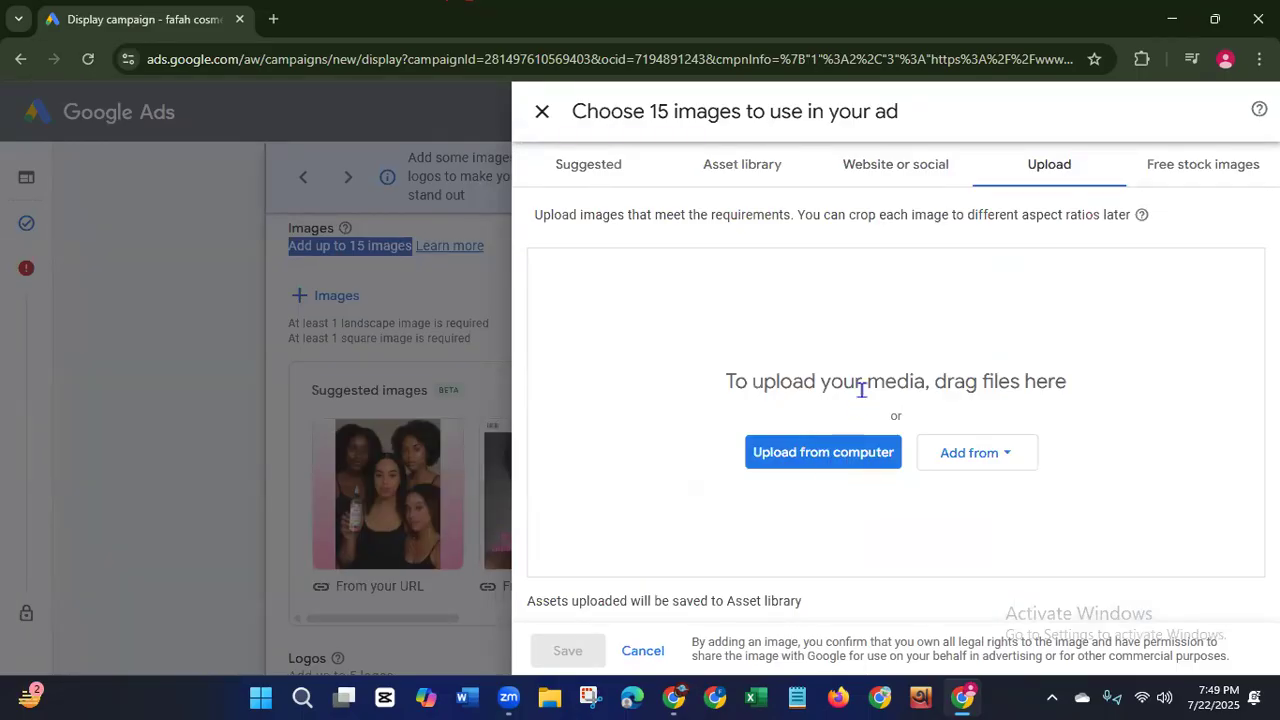
left_click(1212, 166)
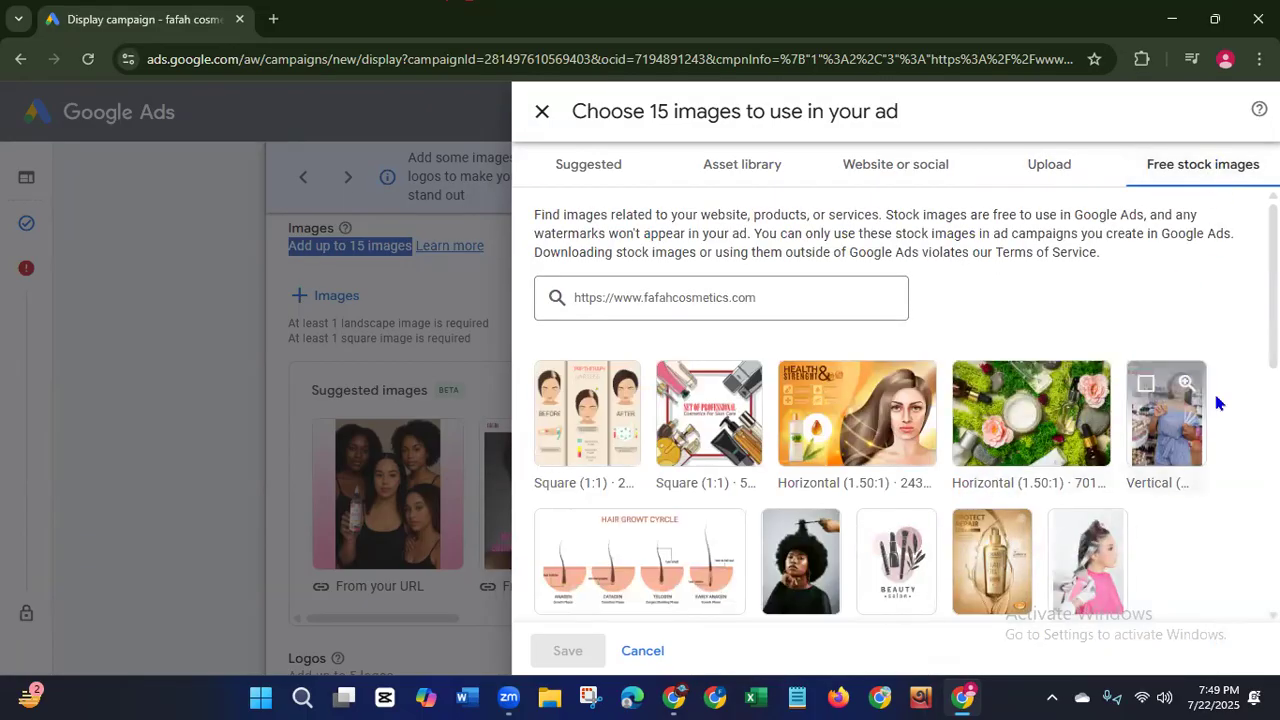
scroll(895, 480, "down", 8)
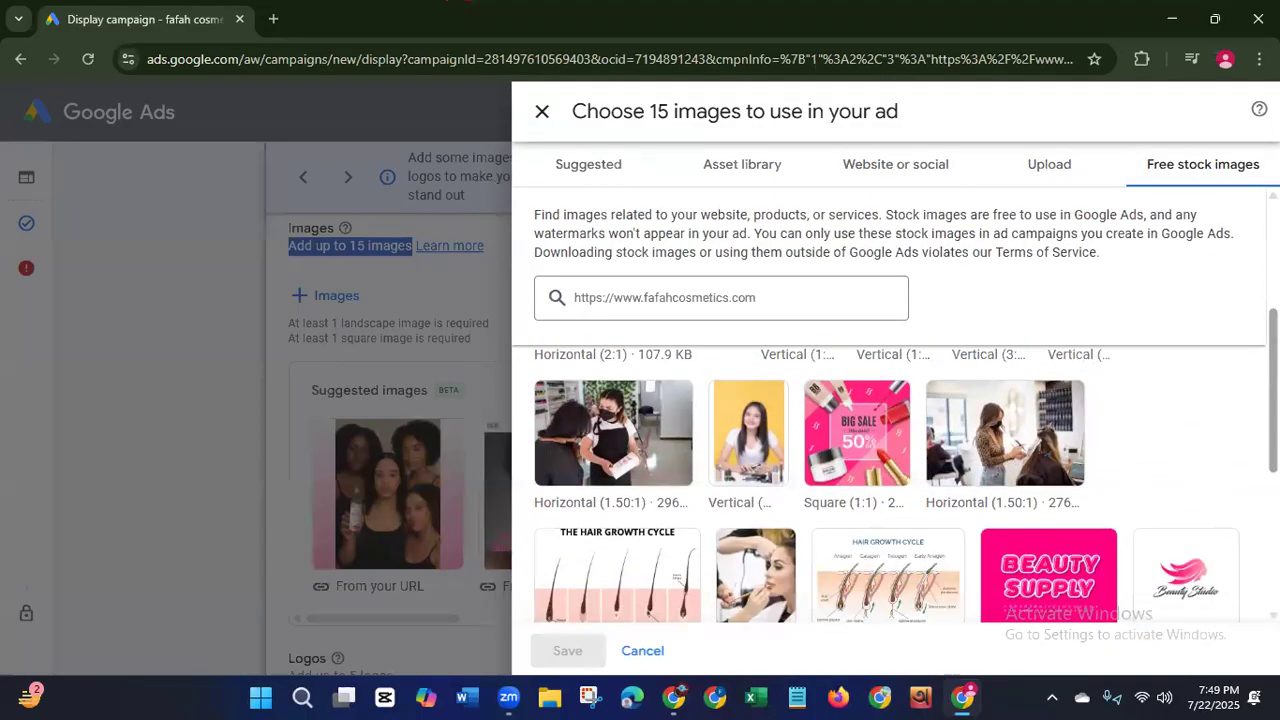
scroll(906, 484, "down", 1)
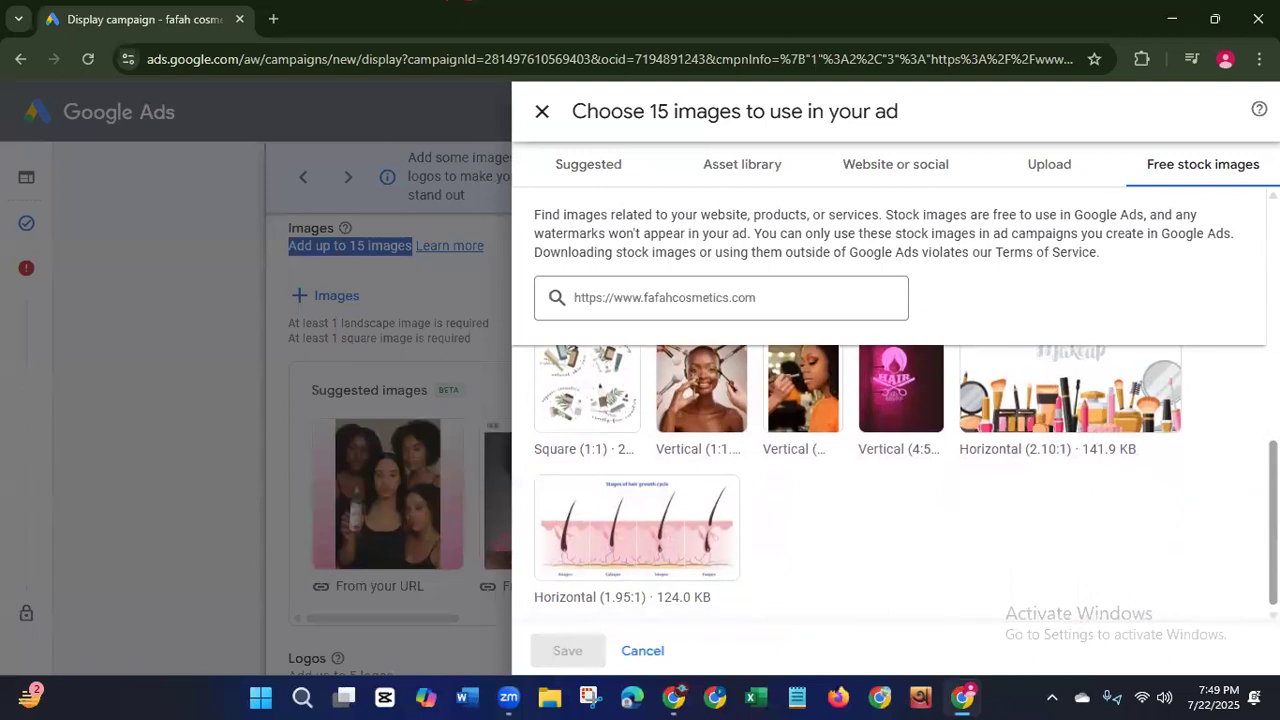
scroll(895, 480, "up", 5)
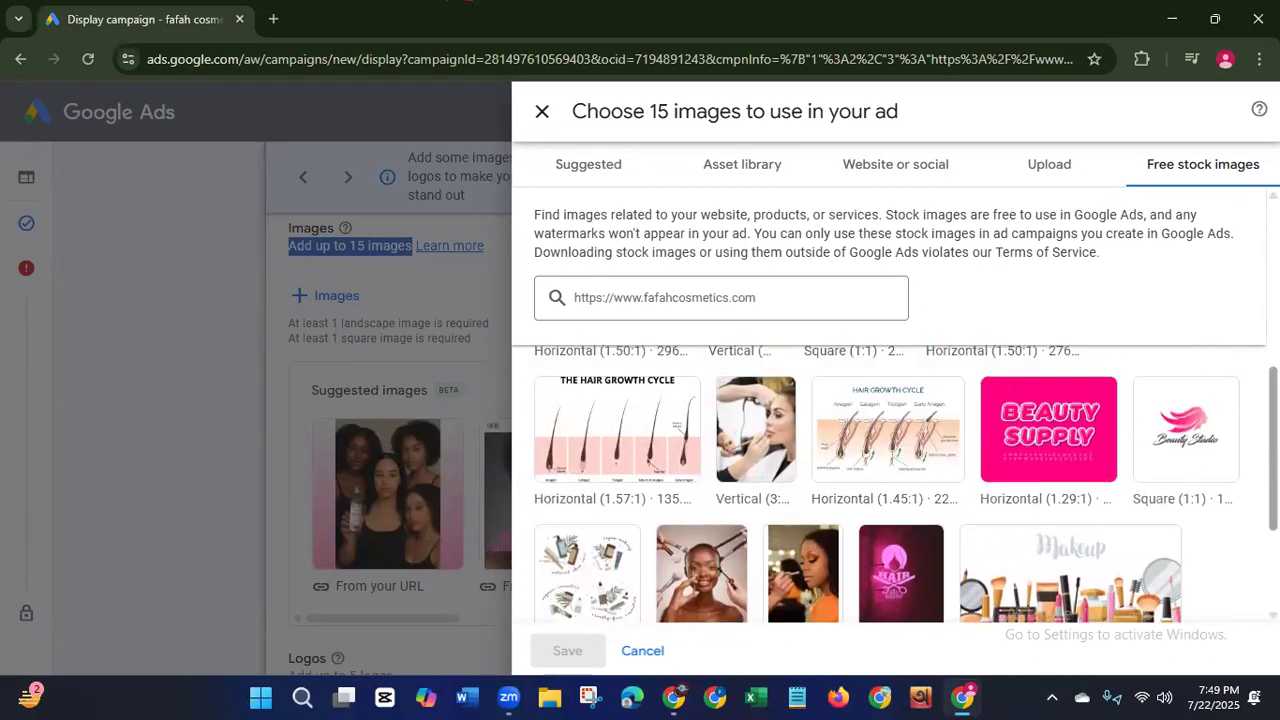
scroll(895, 480, "up", 5)
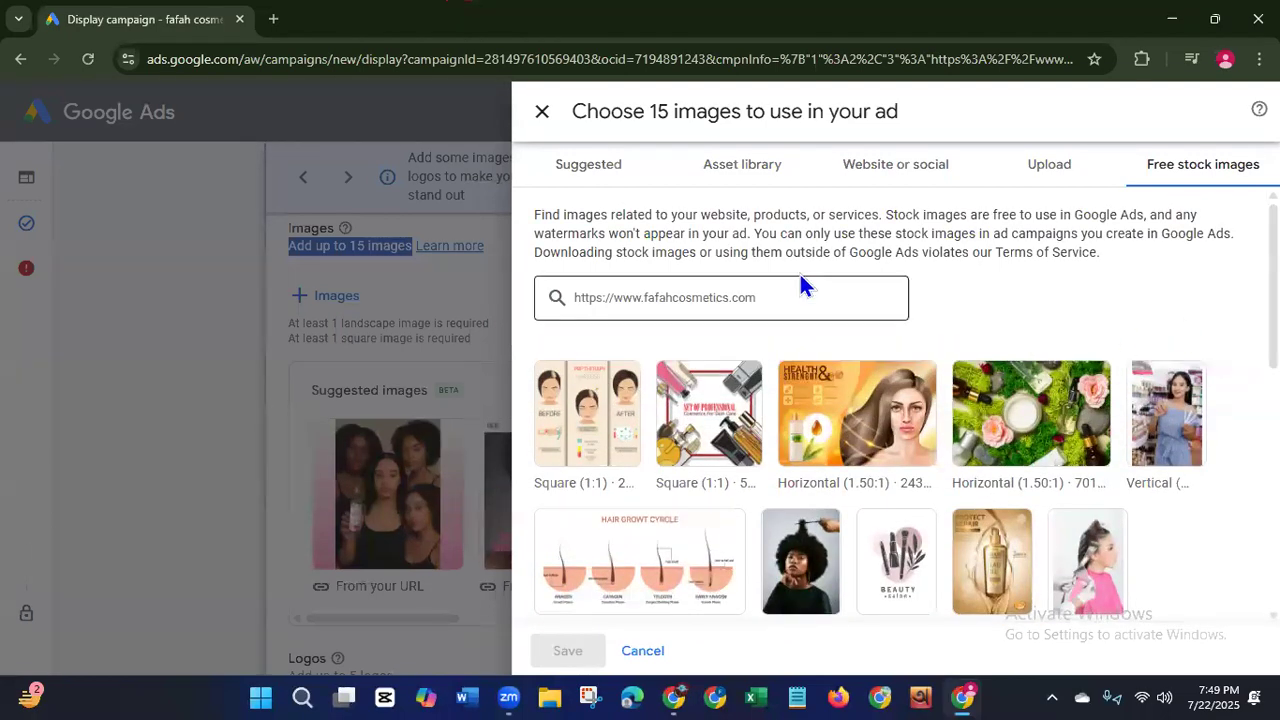
Step: Select all four suggested images based on the final URL and save them to the ad
left_click(614, 177)
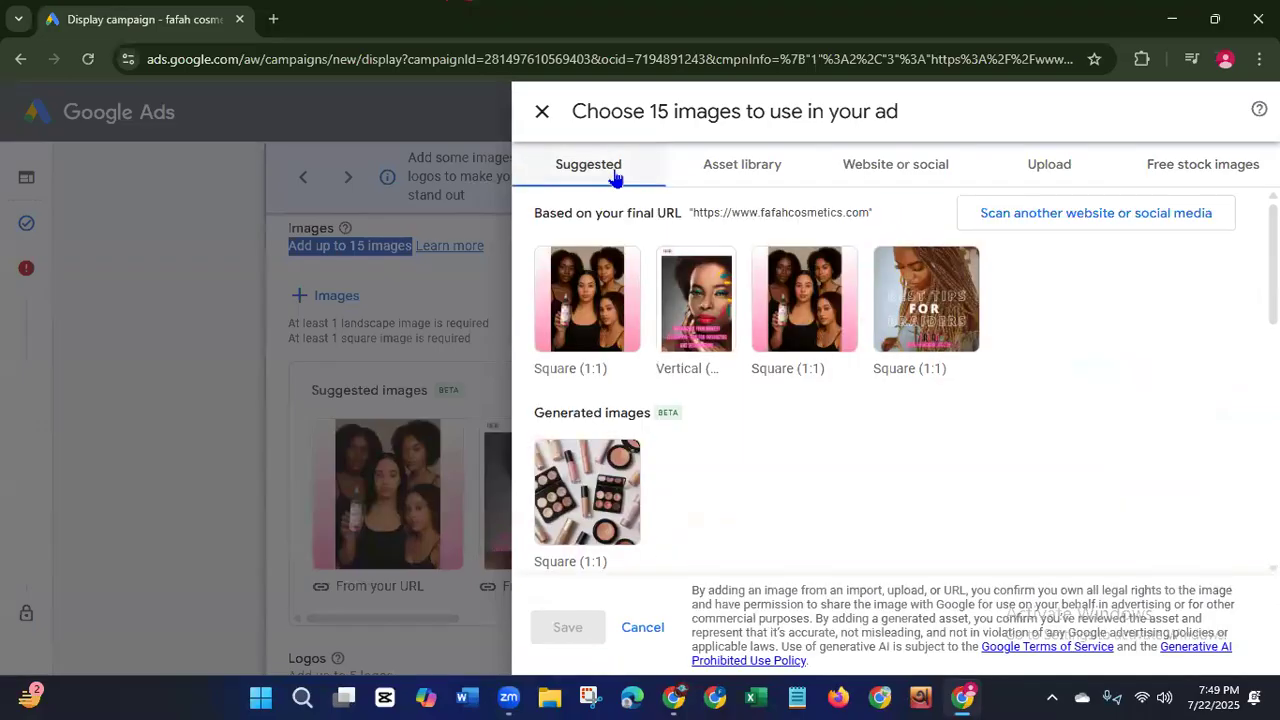
left_click(553, 269)
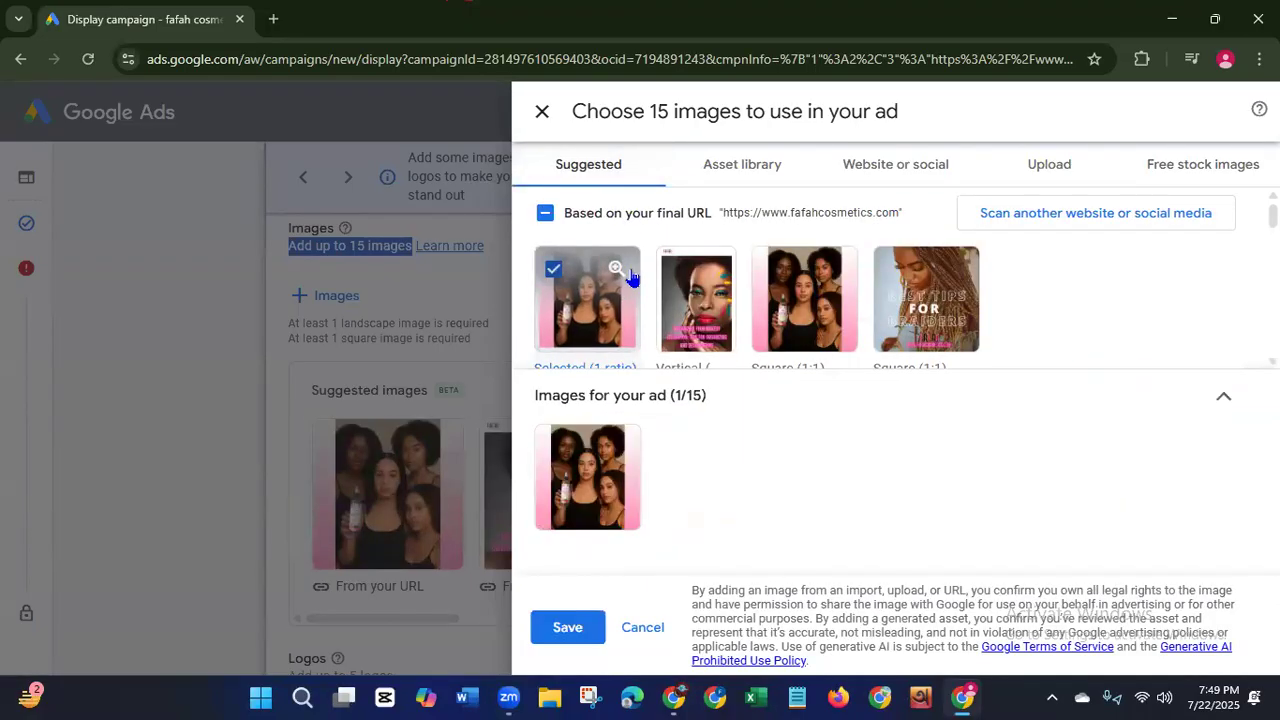
left_click(677, 274)
left_click(771, 271)
left_click(892, 272)
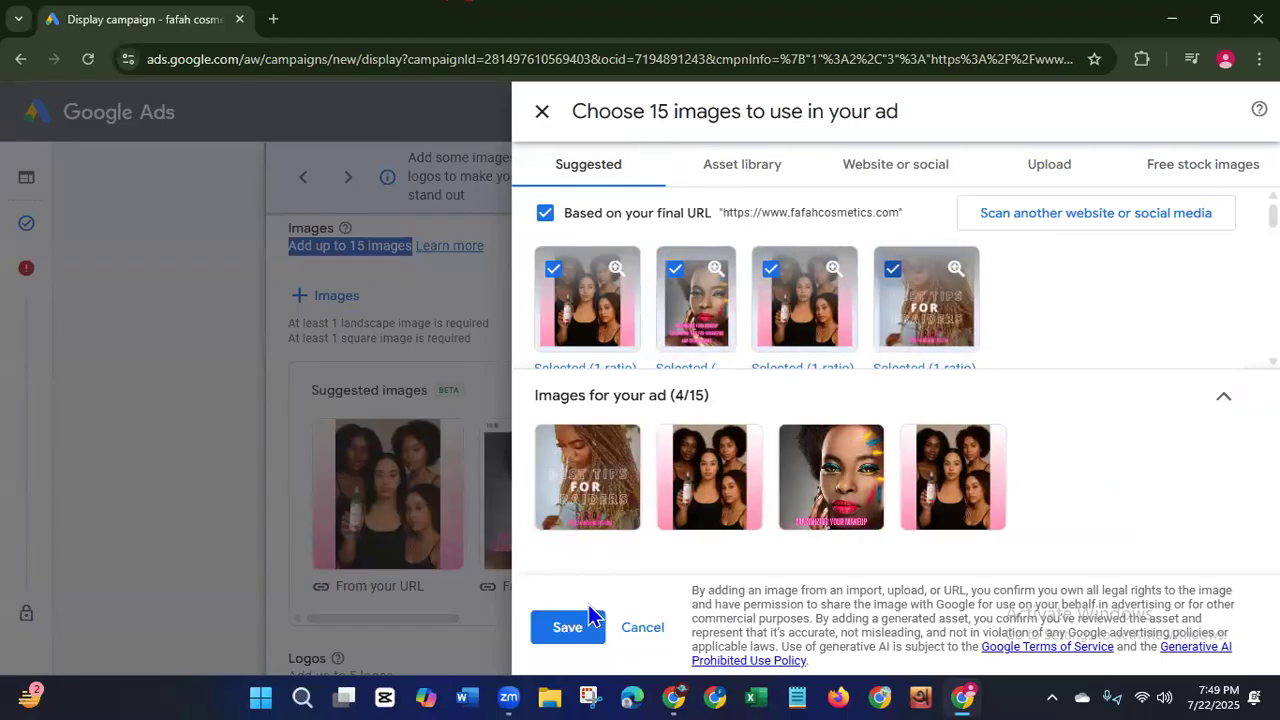
left_click(568, 627)
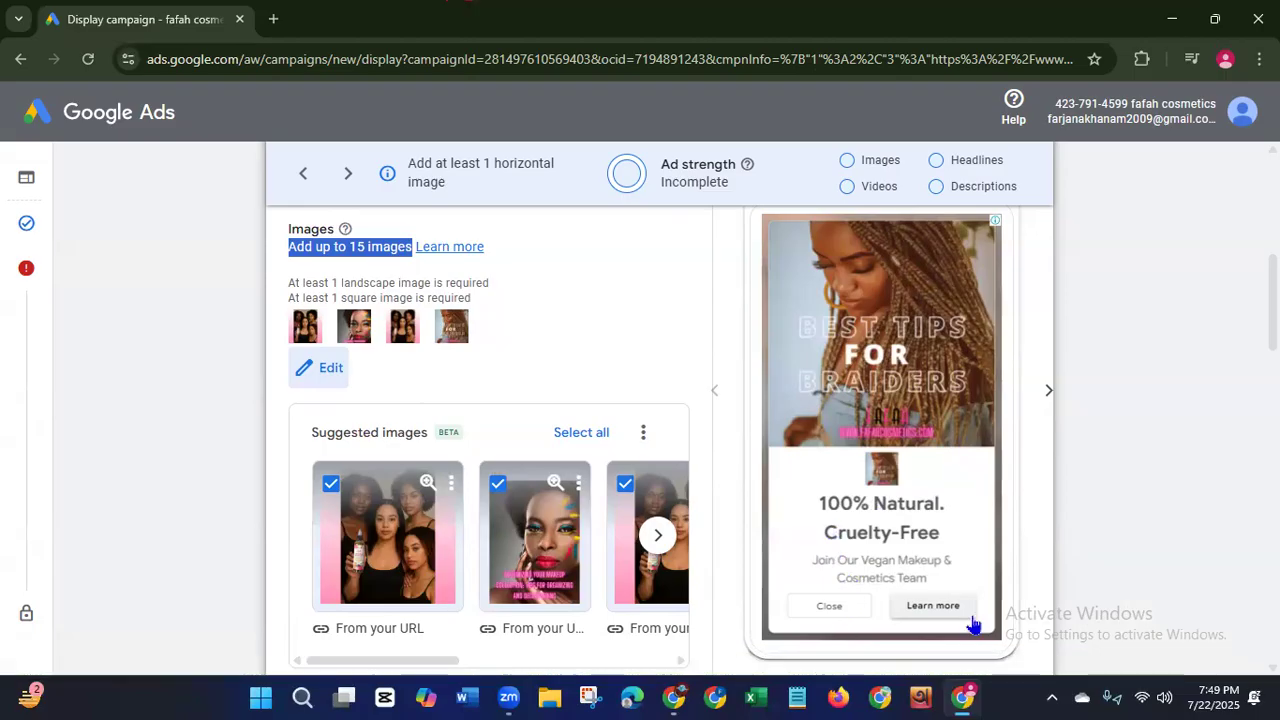
Step: Look through the Display preview variants of the ad with the added images and return to the first one
scroll(1013, 393, "up", 2)
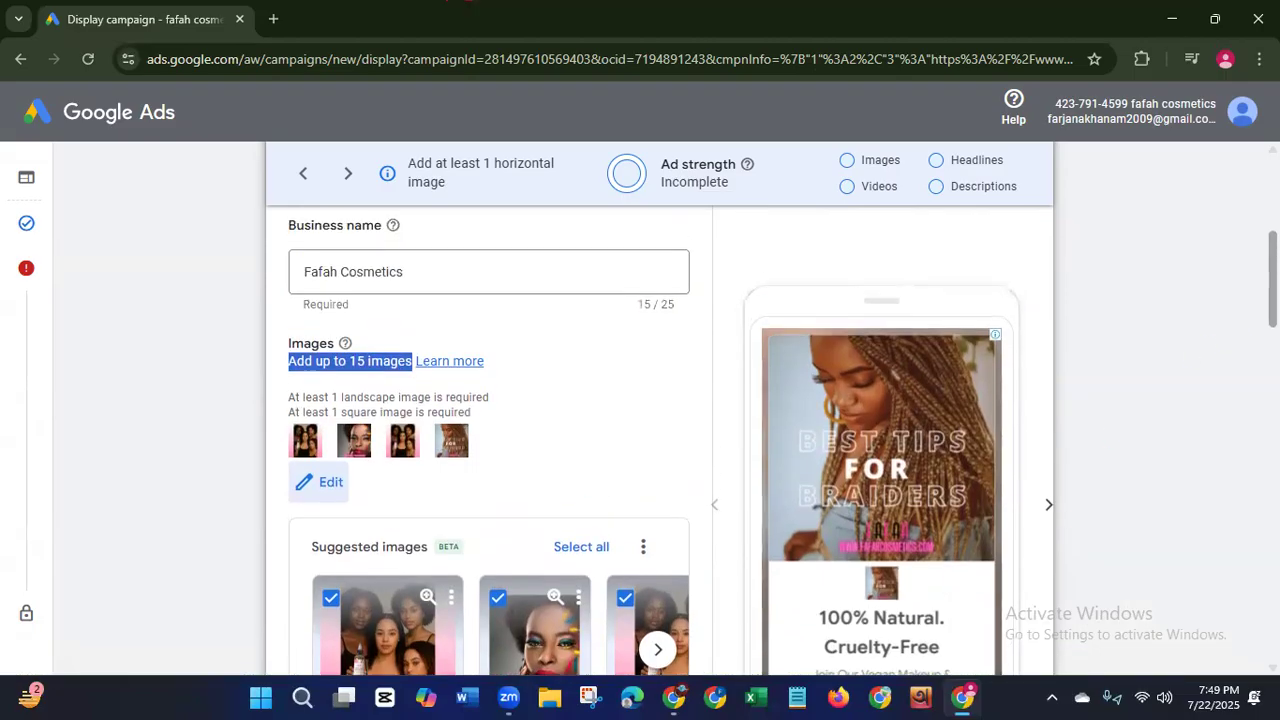
scroll(1013, 393, "down", 2)
left_click(1047, 429)
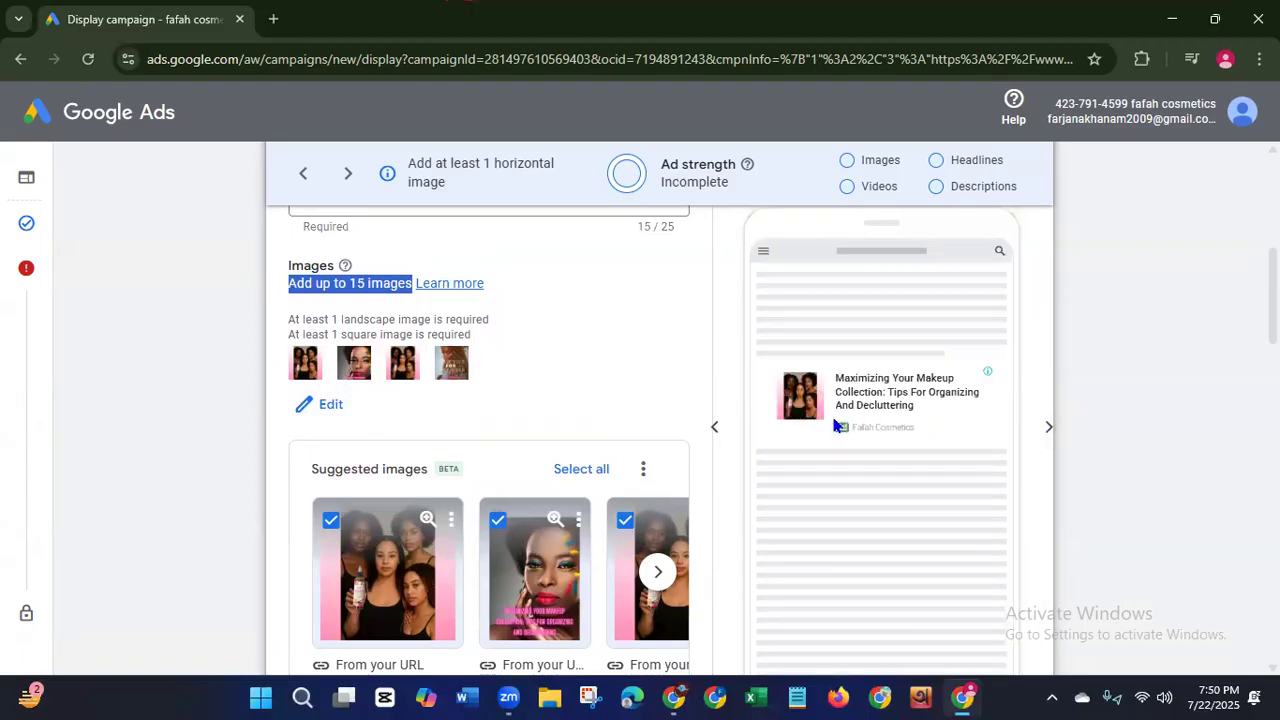
left_click(1048, 430)
left_click(1048, 430)
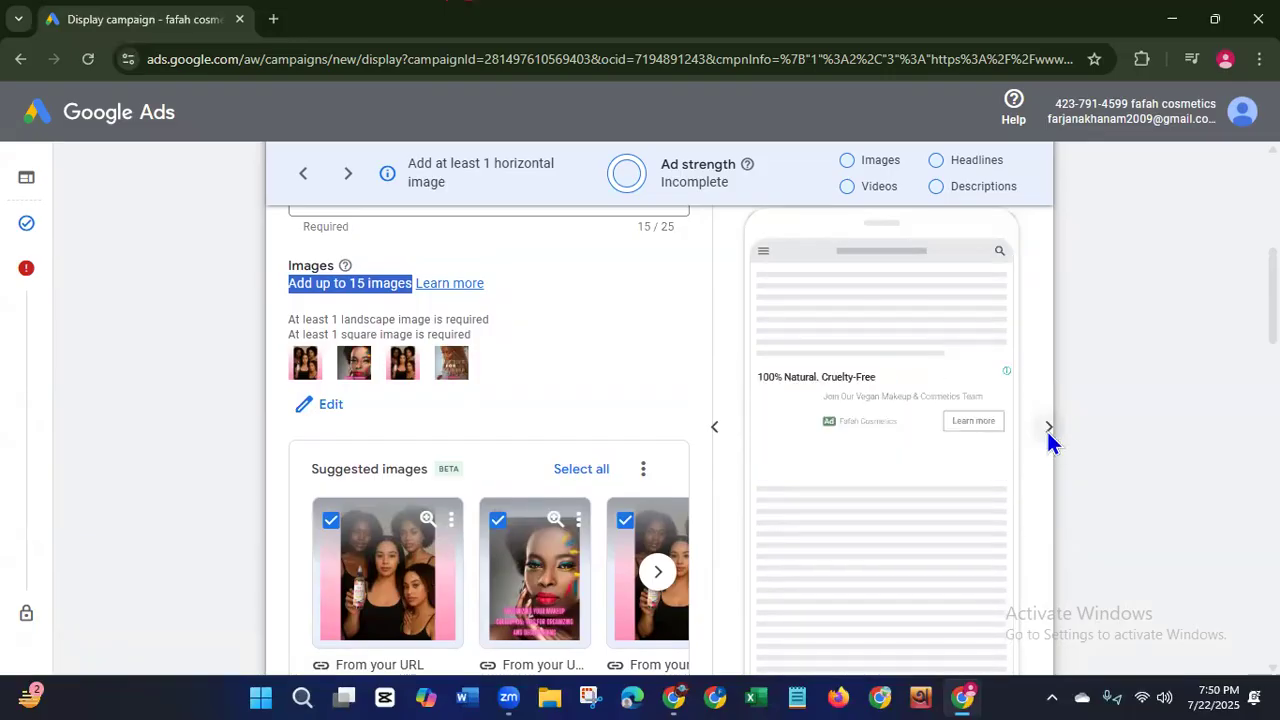
left_click(714, 430)
left_click(714, 432)
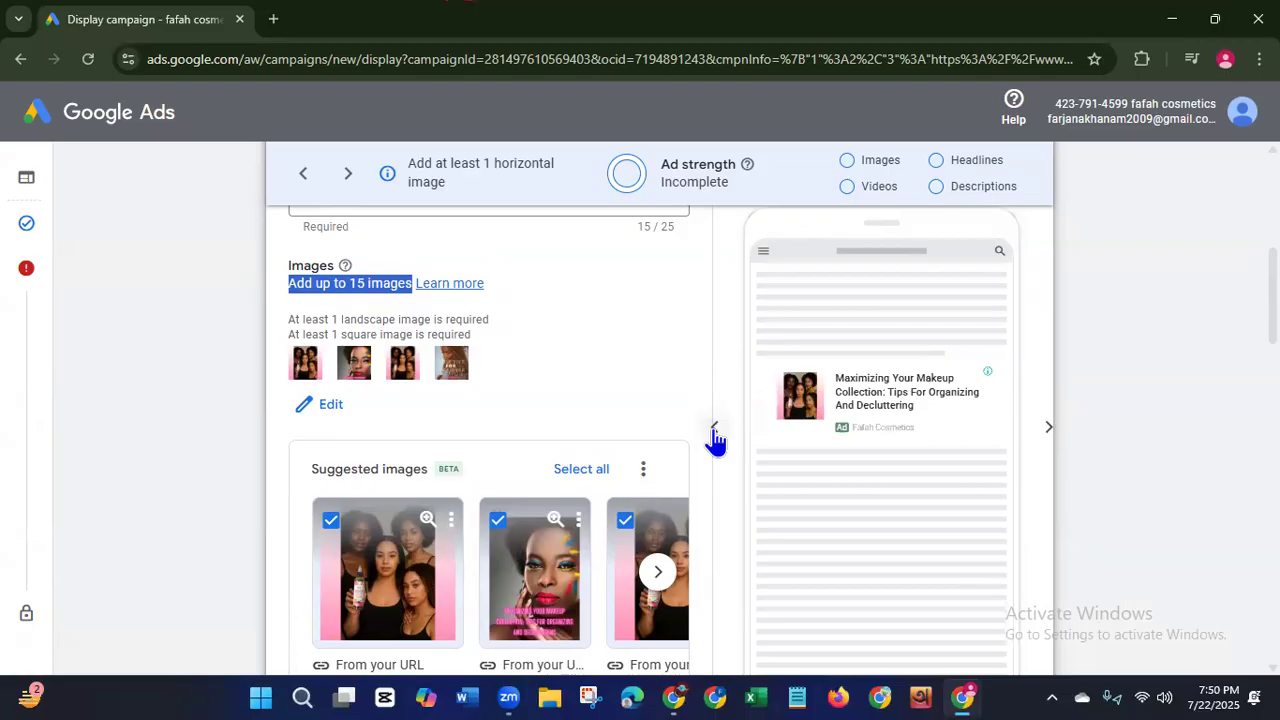
left_click(714, 430)
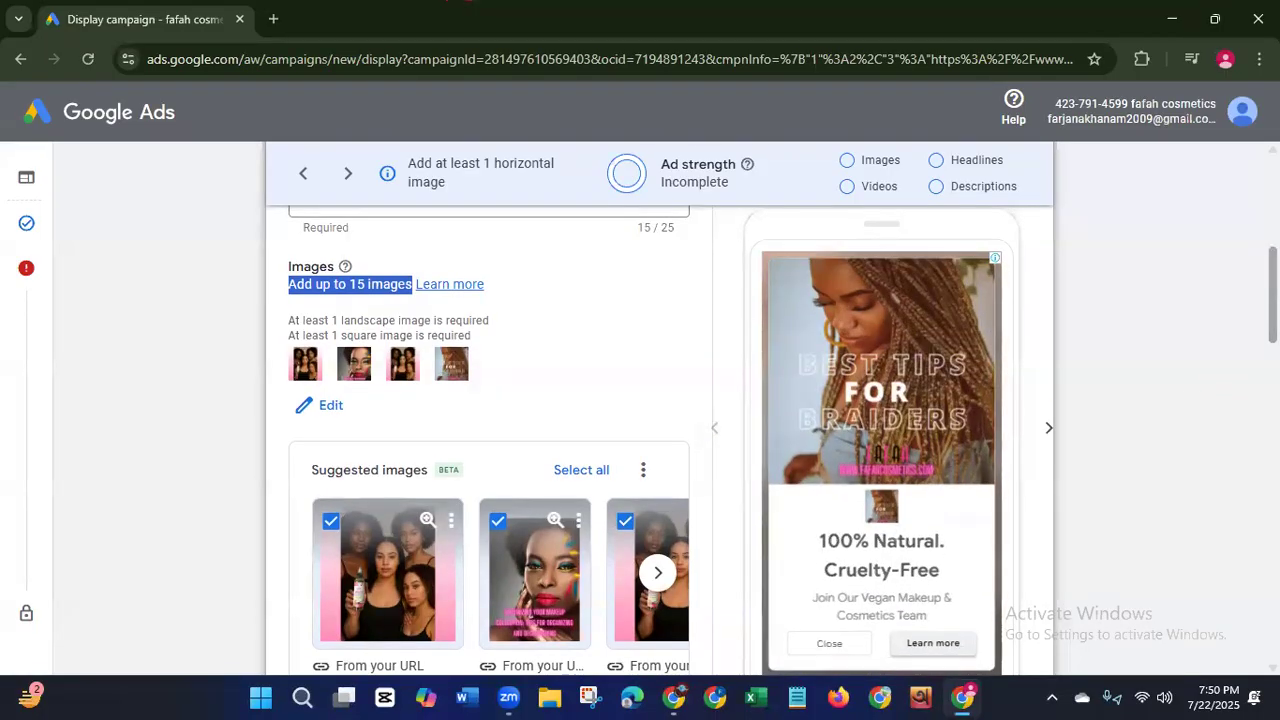
scroll(660, 440, "up", 2)
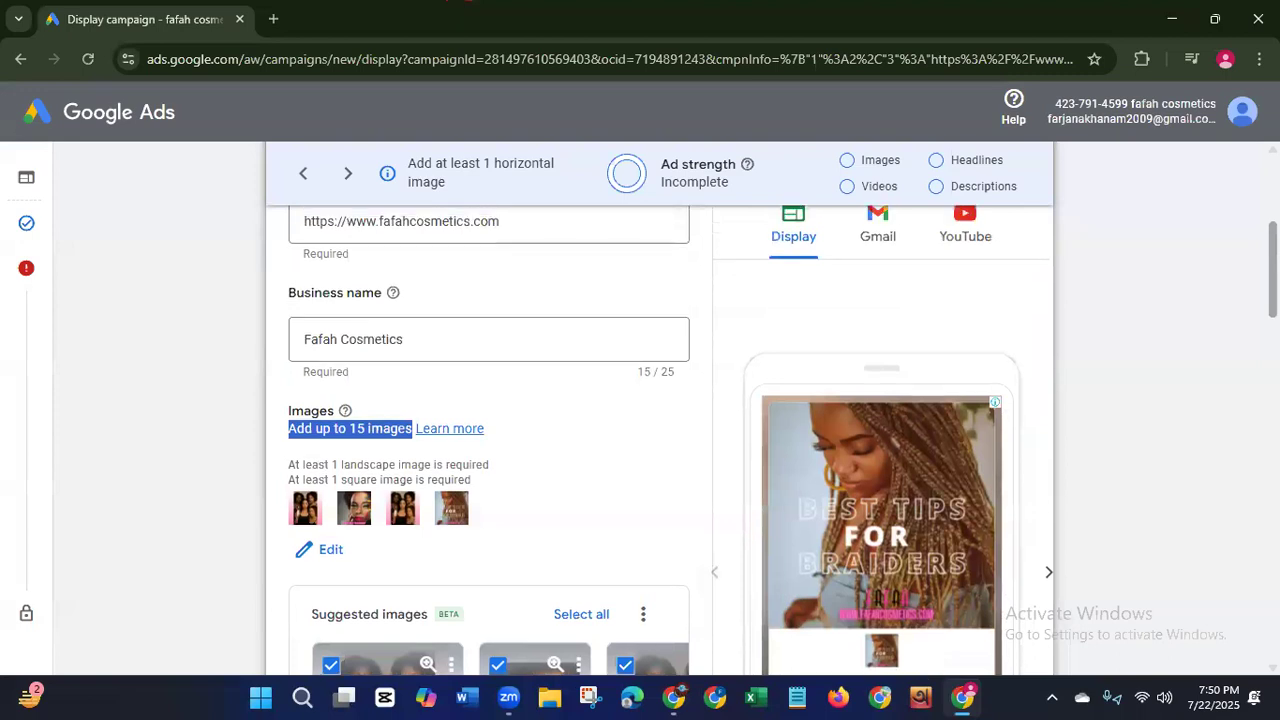
Step: Add the asset library's bare-shouldered woman, hair oil, closed-eyes portrait and eye makeup stock images to the ad and save the image selection
left_click(305, 553)
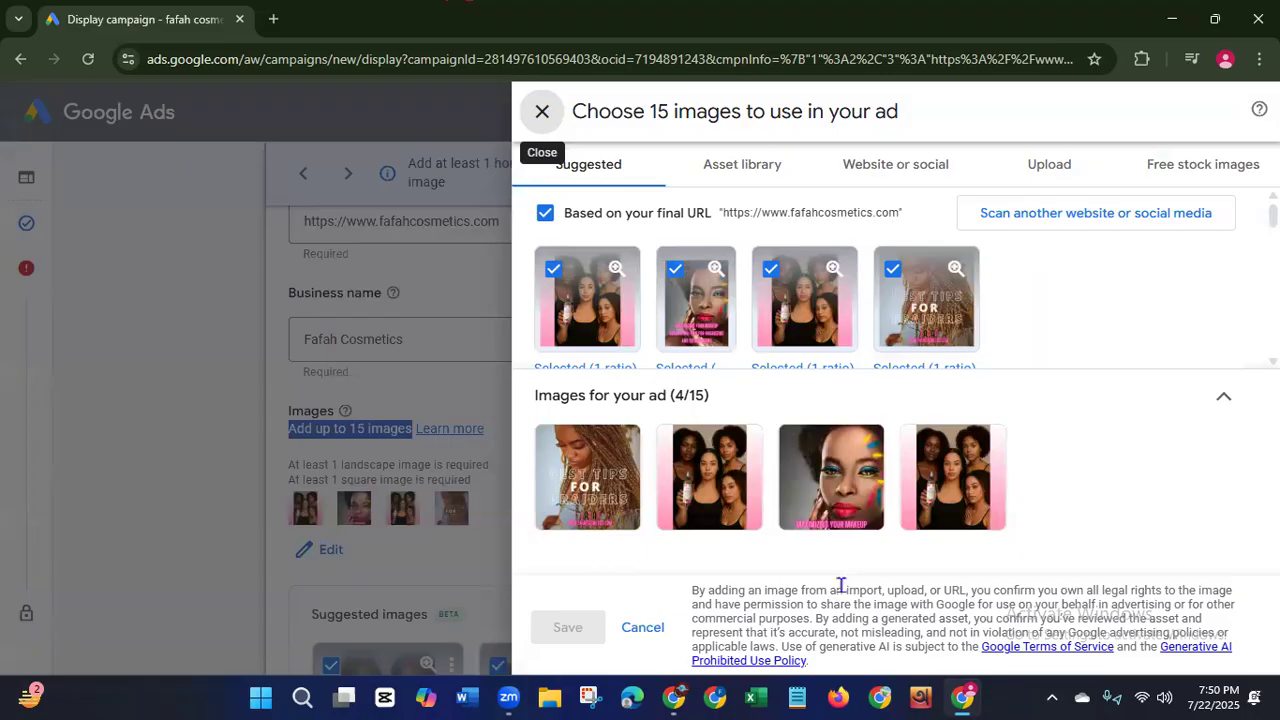
left_click(762, 177)
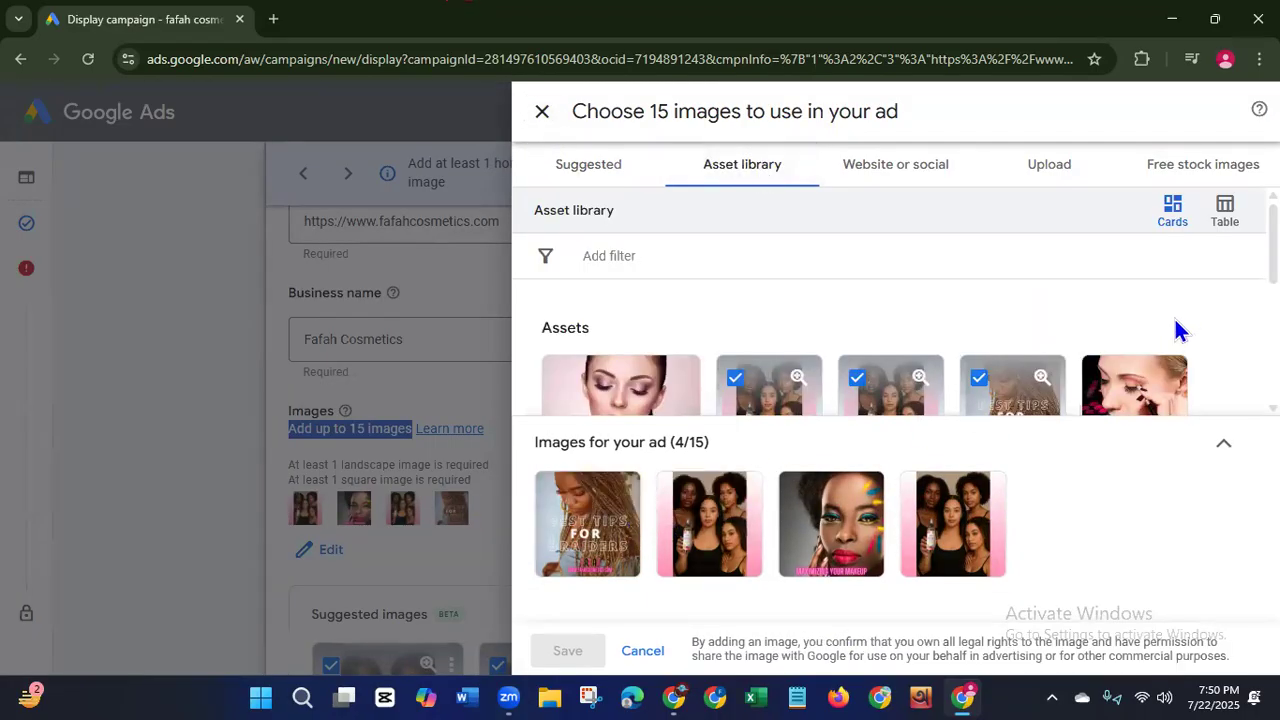
scroll(864, 350, "down", 3)
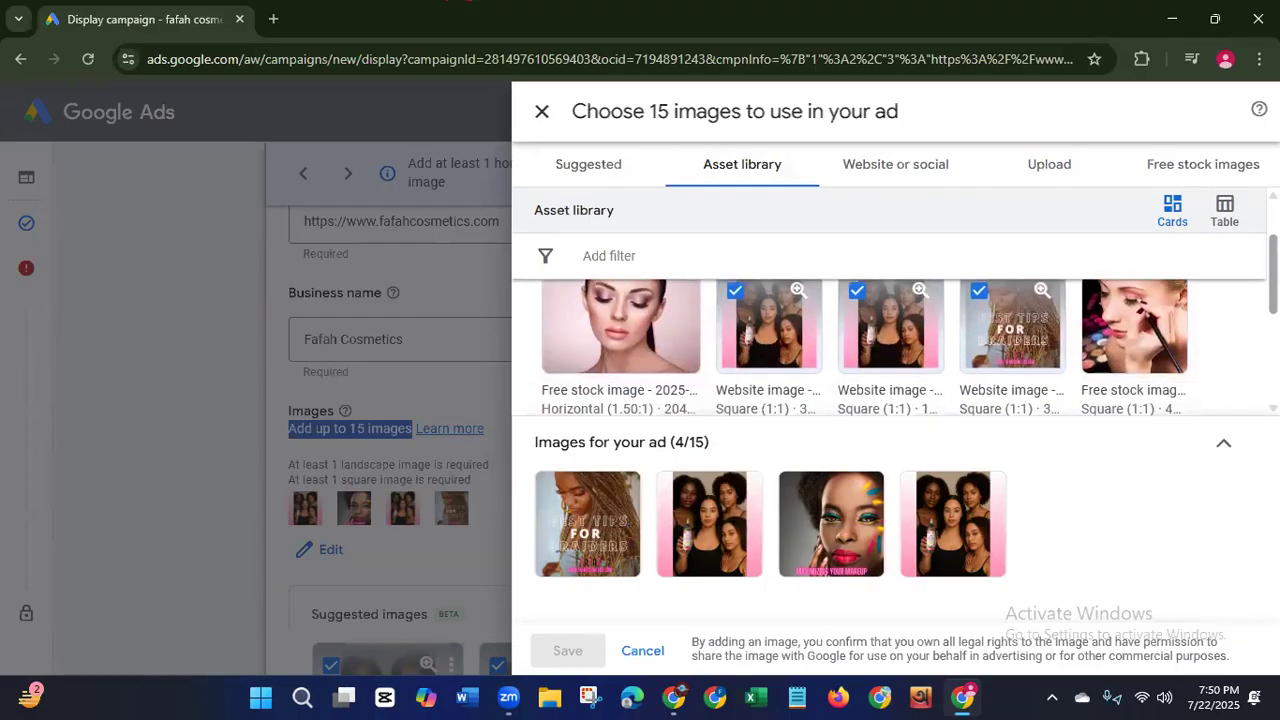
left_click_drag(1275, 304, 1275, 315)
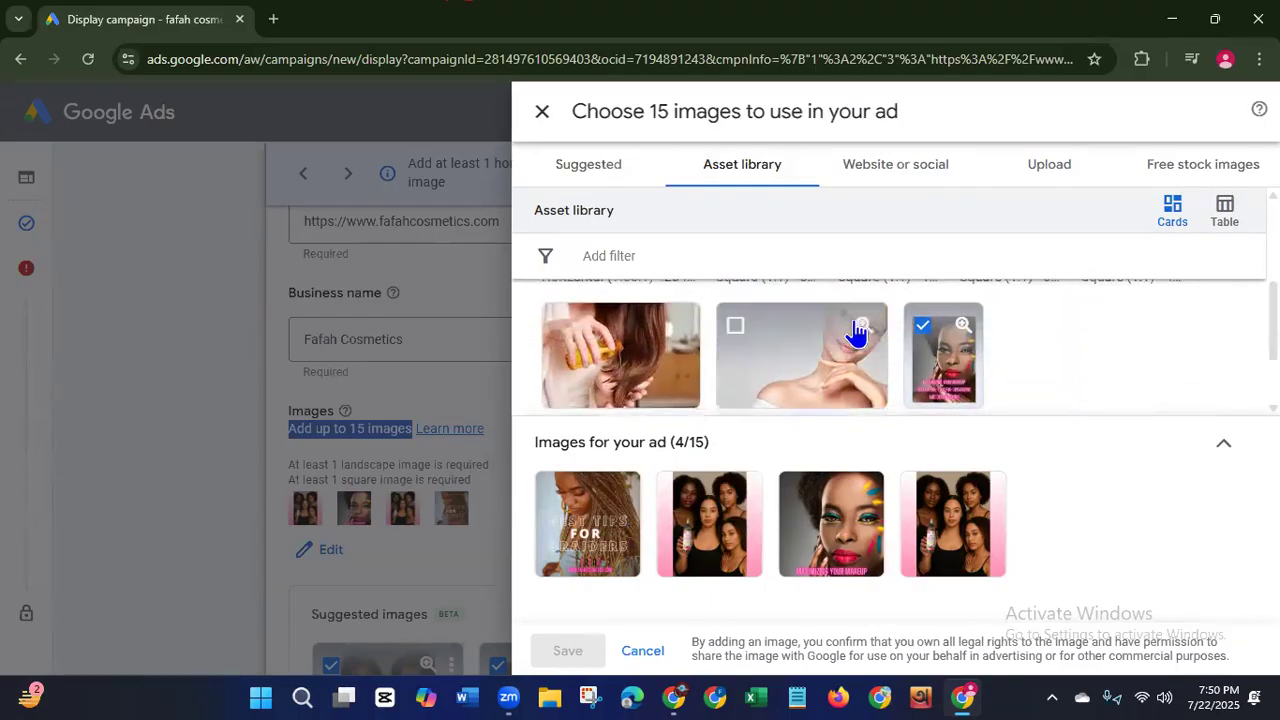
left_click(733, 330)
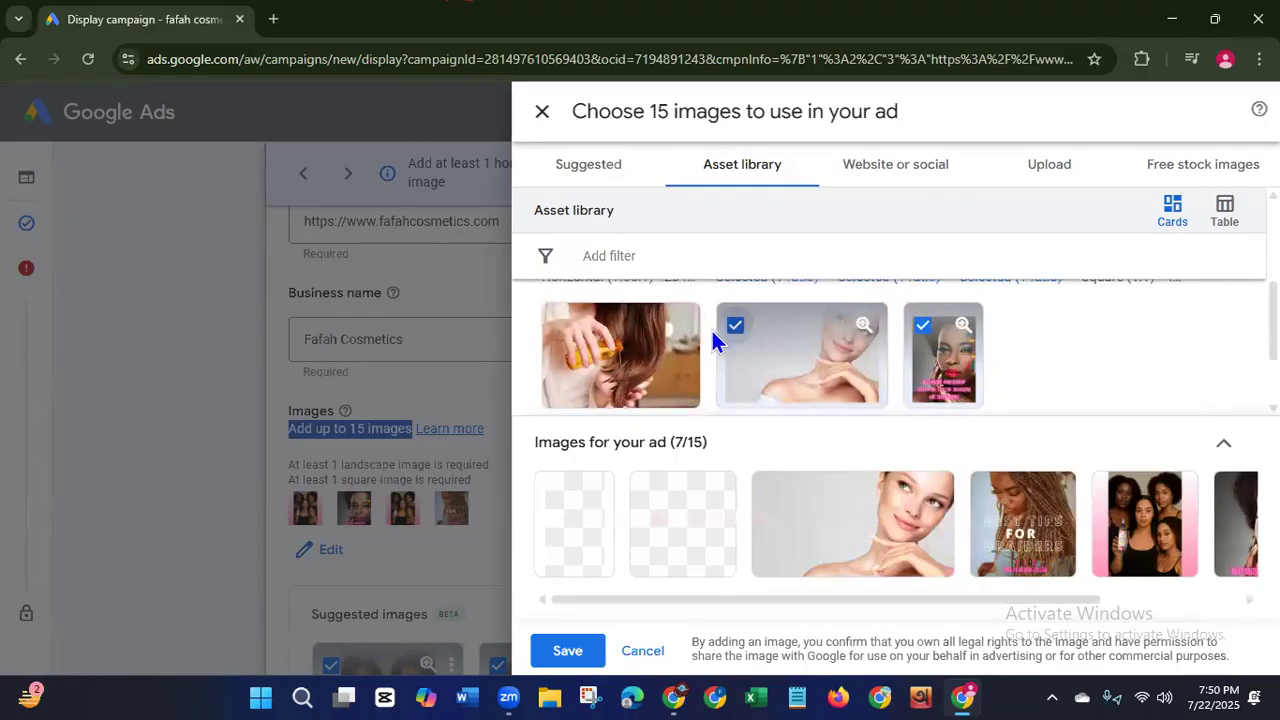
left_click(560, 328)
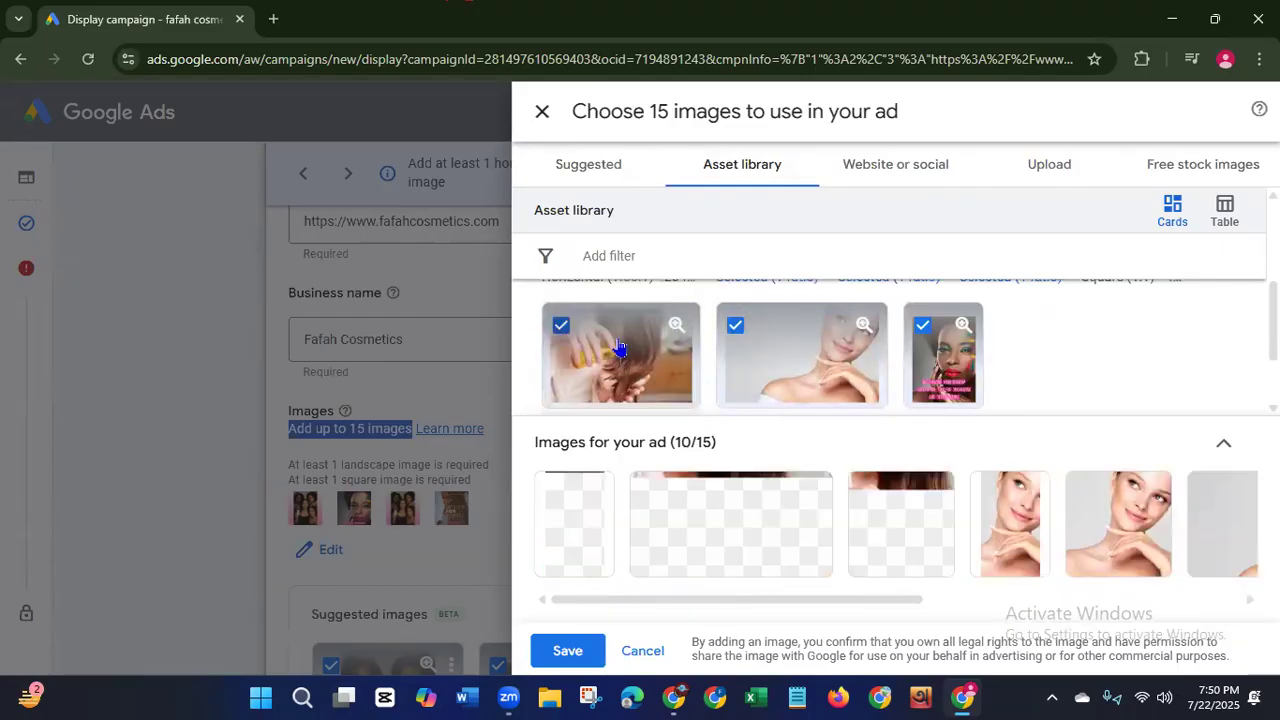
scroll(890, 350, "up", 2)
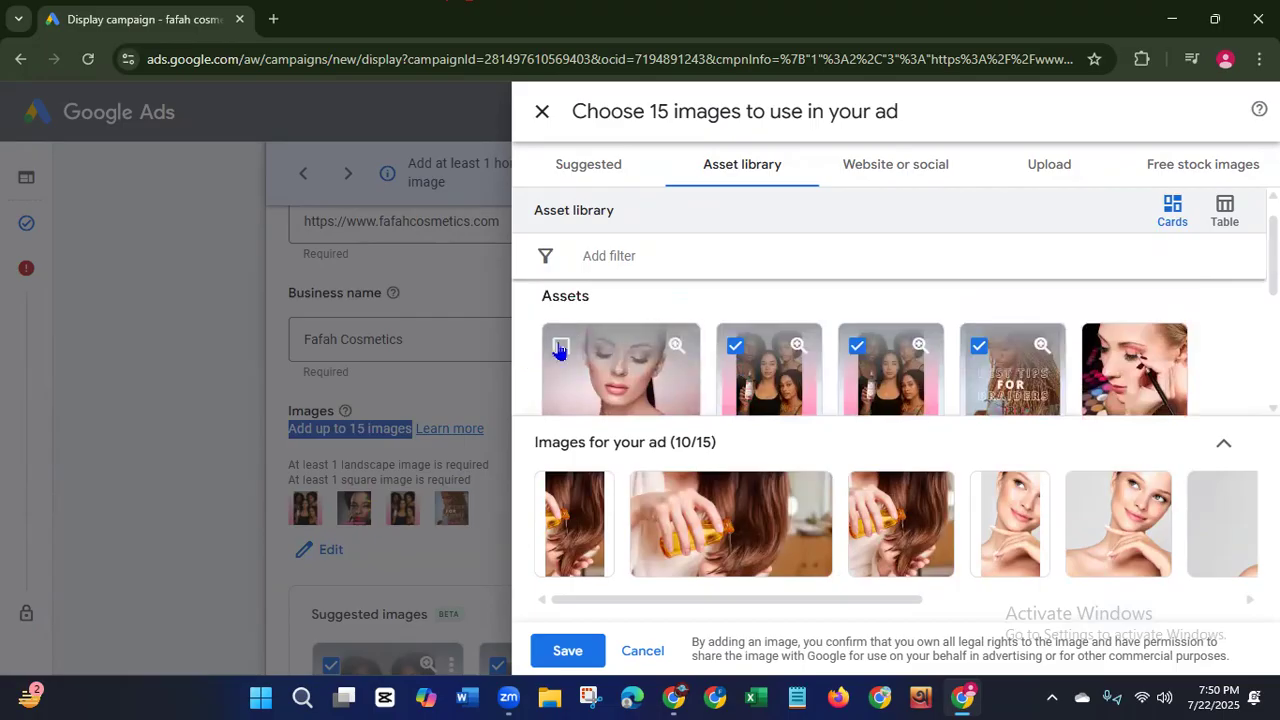
left_click(560, 347)
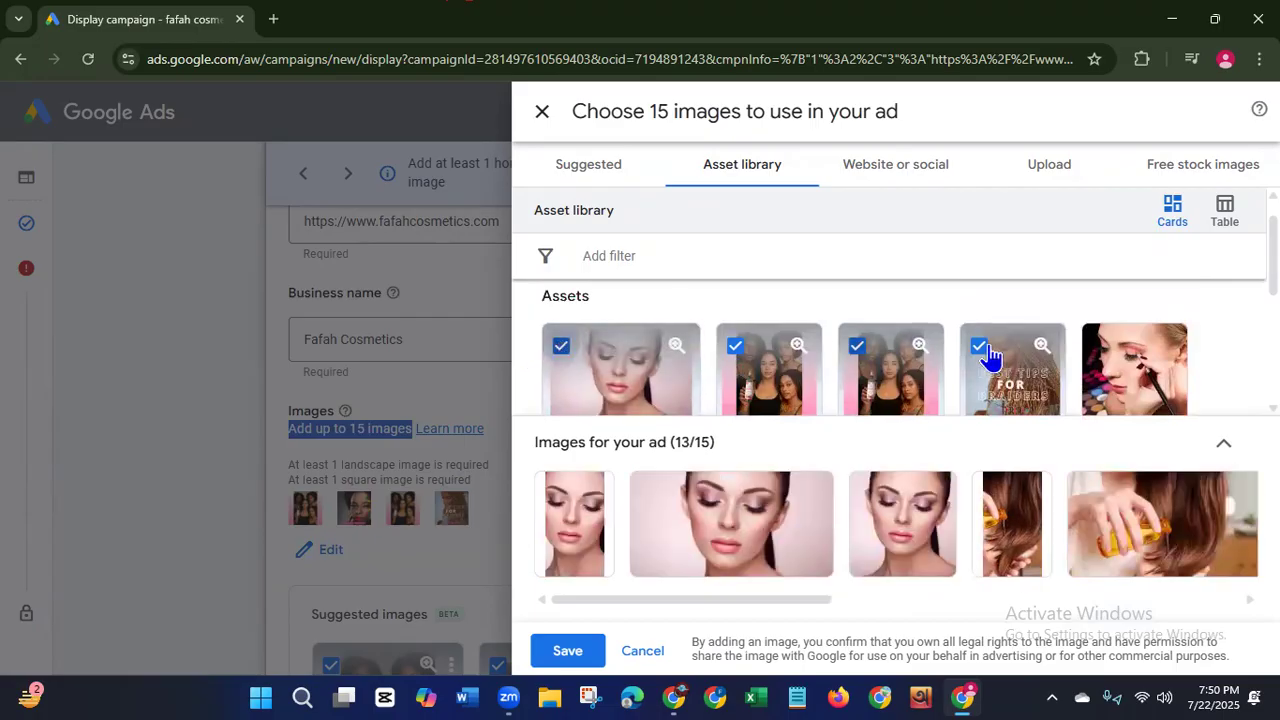
left_click(1099, 347)
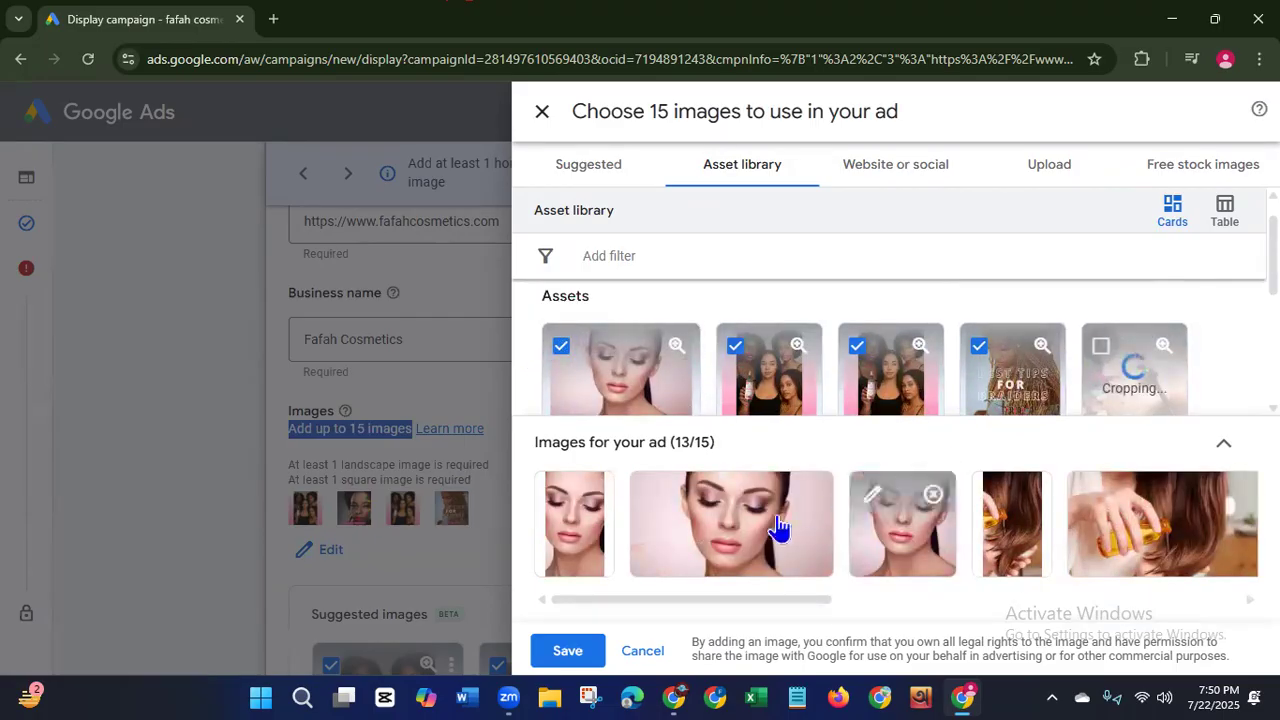
left_click(567, 651)
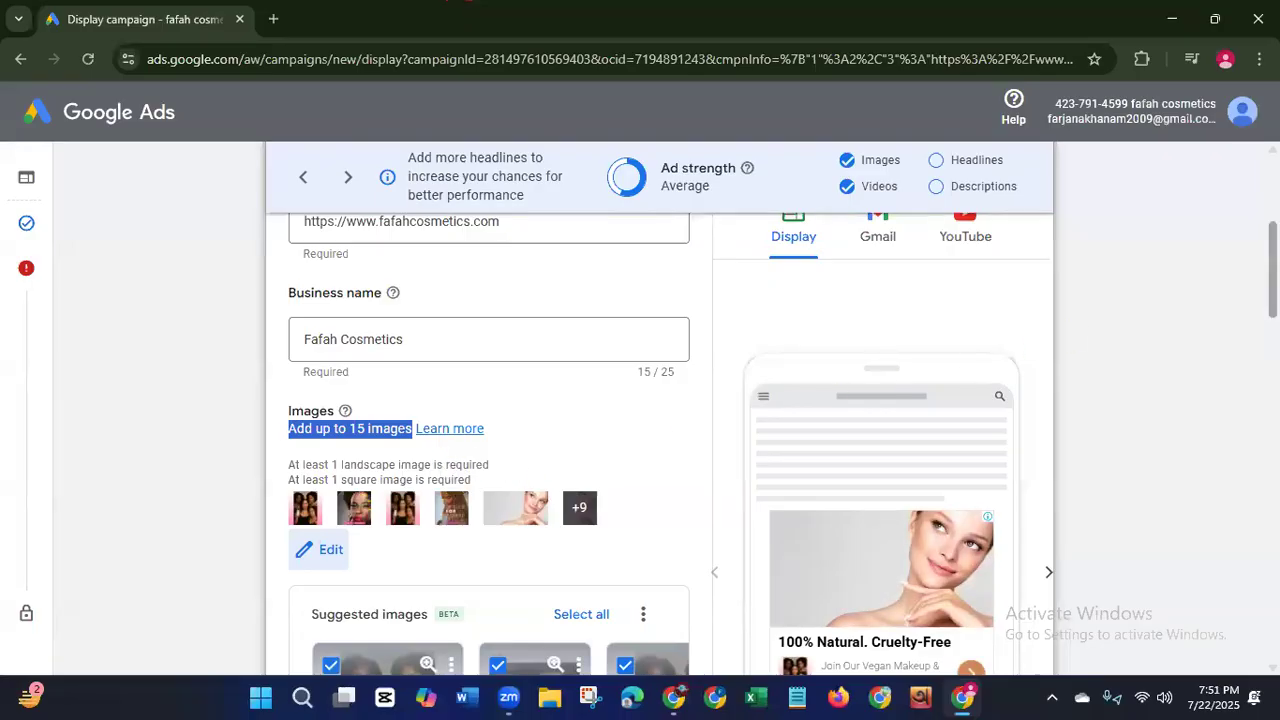
Step: Replace the closed-eyes portrait among the ad's logos with the stock image of the bare-shouldered woman and save the logos
scroll(1000, 373, "down", 2)
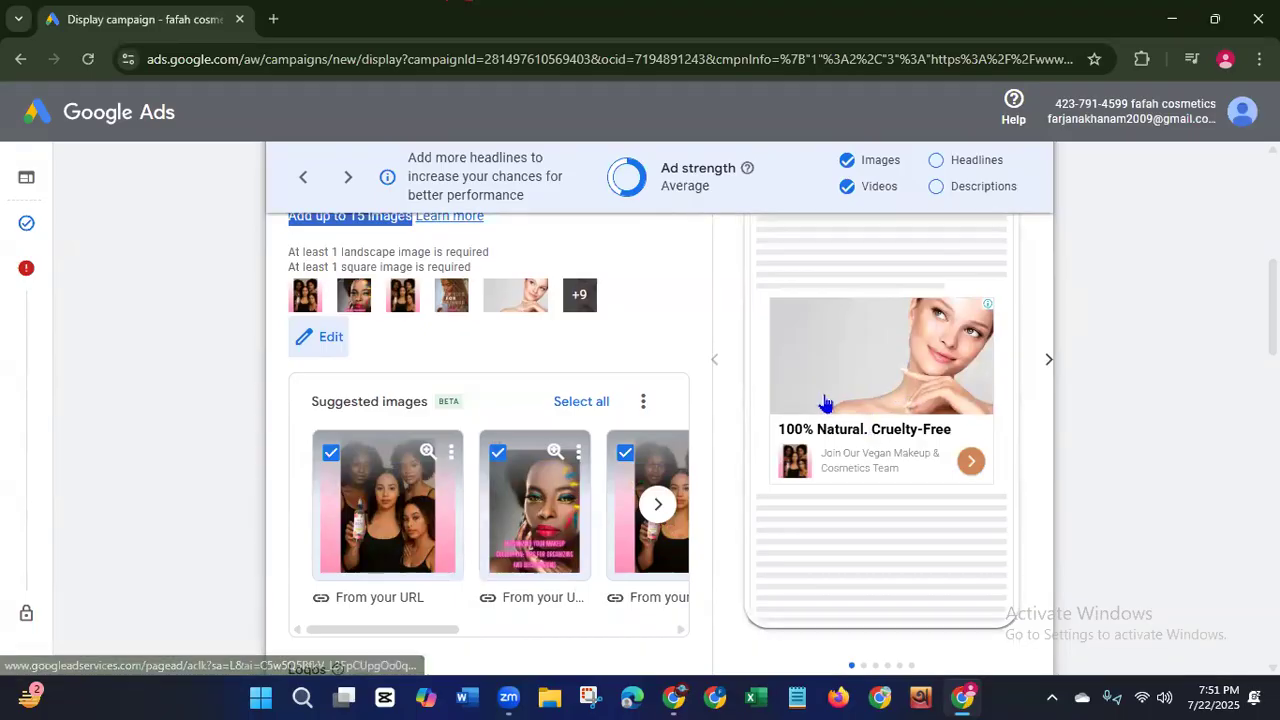
scroll(660, 410, "down", 3)
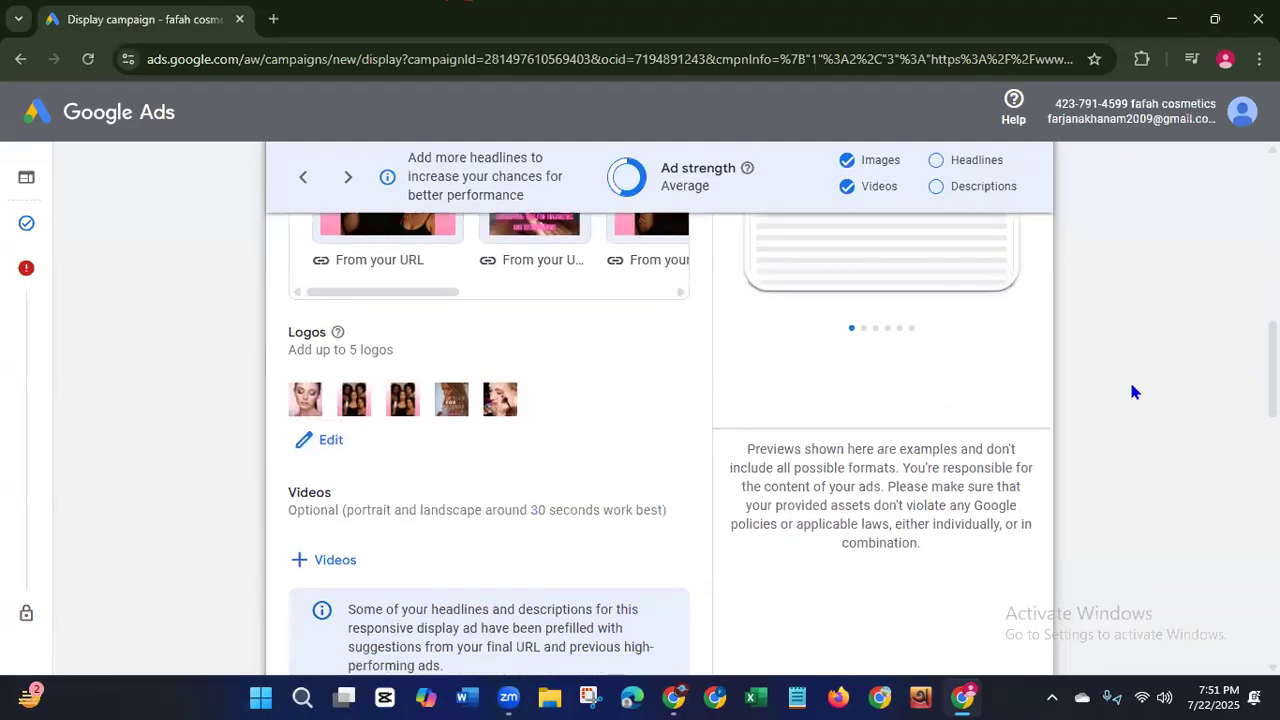
left_click(318, 441)
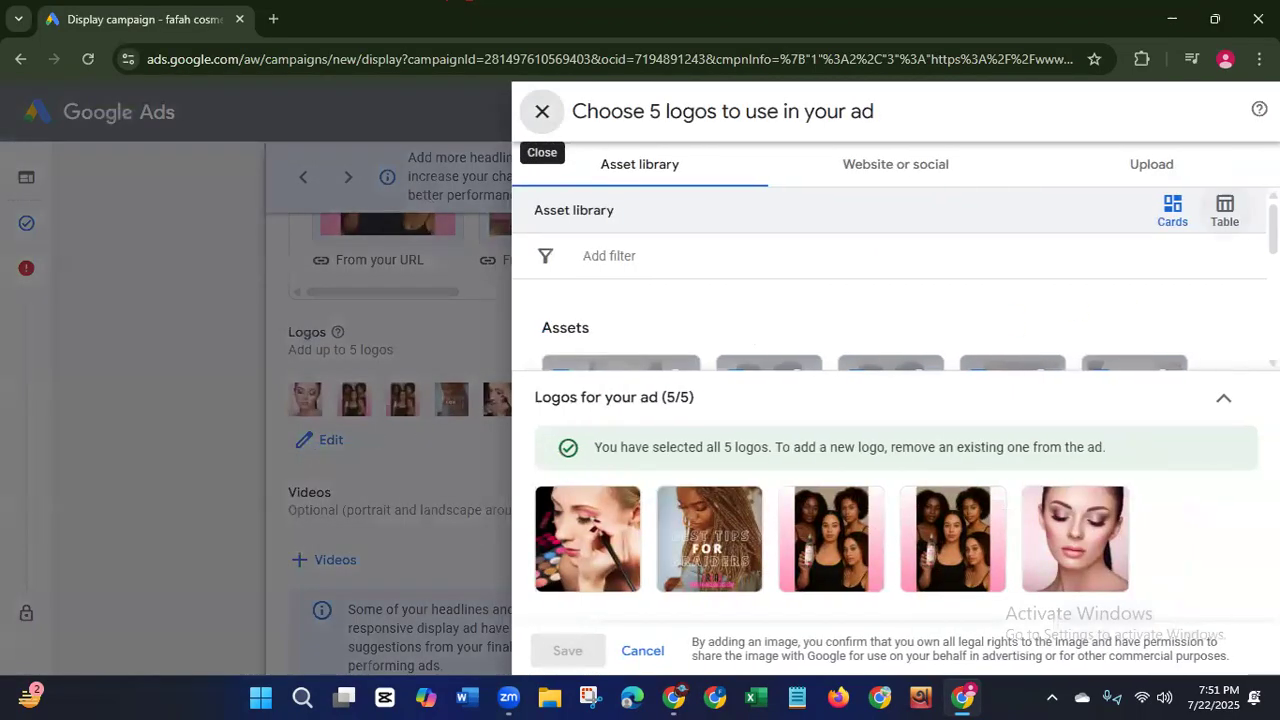
scroll(895, 280, "down", 3)
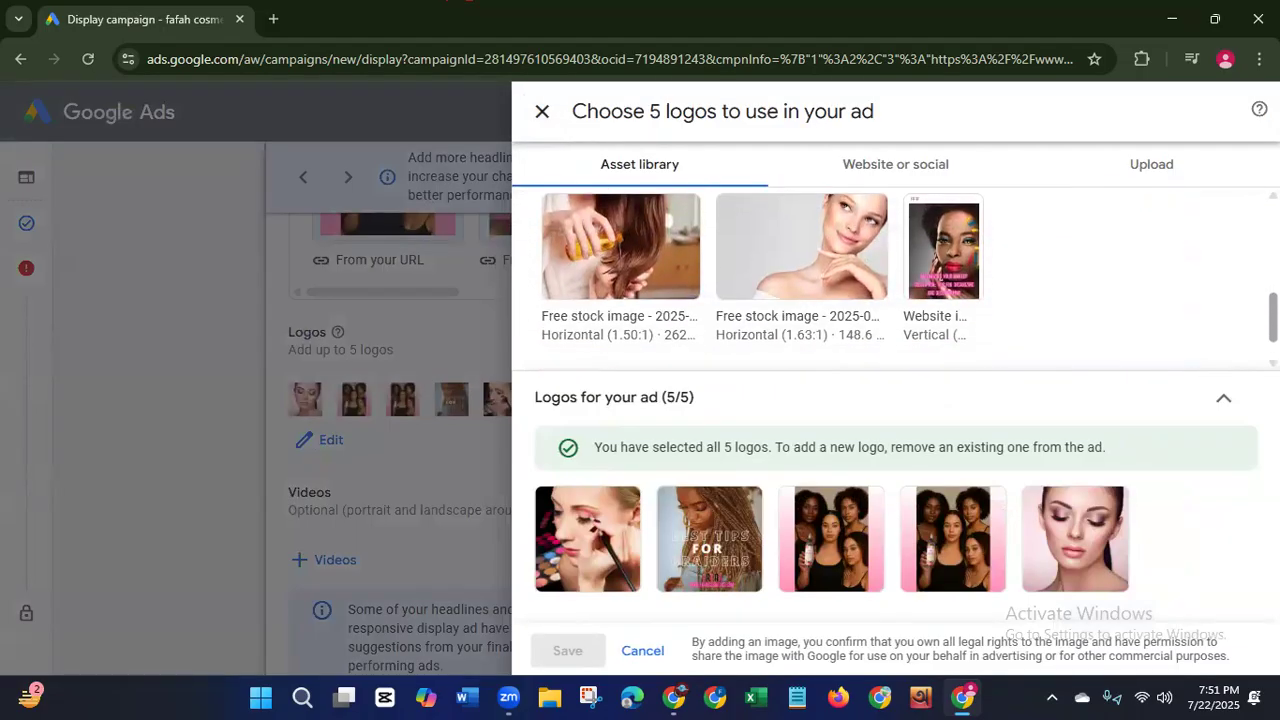
scroll(895, 270, "down", 1)
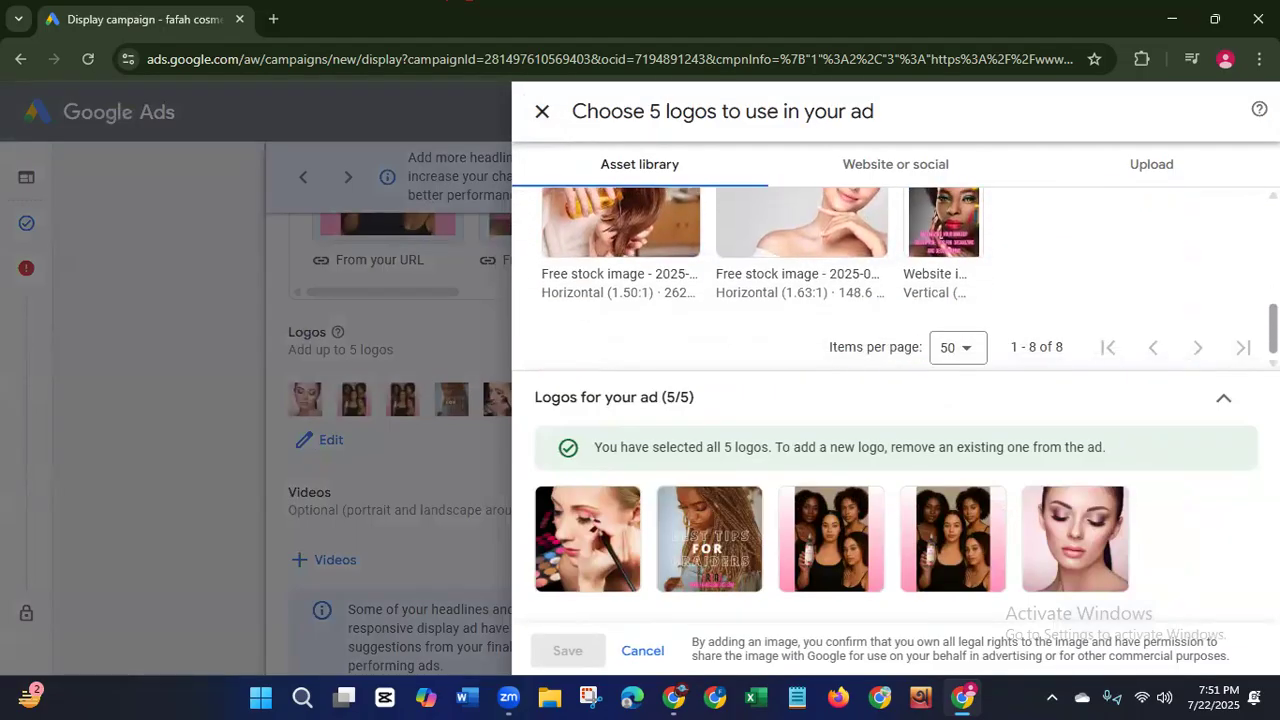
scroll(1125, 276, "up", 3)
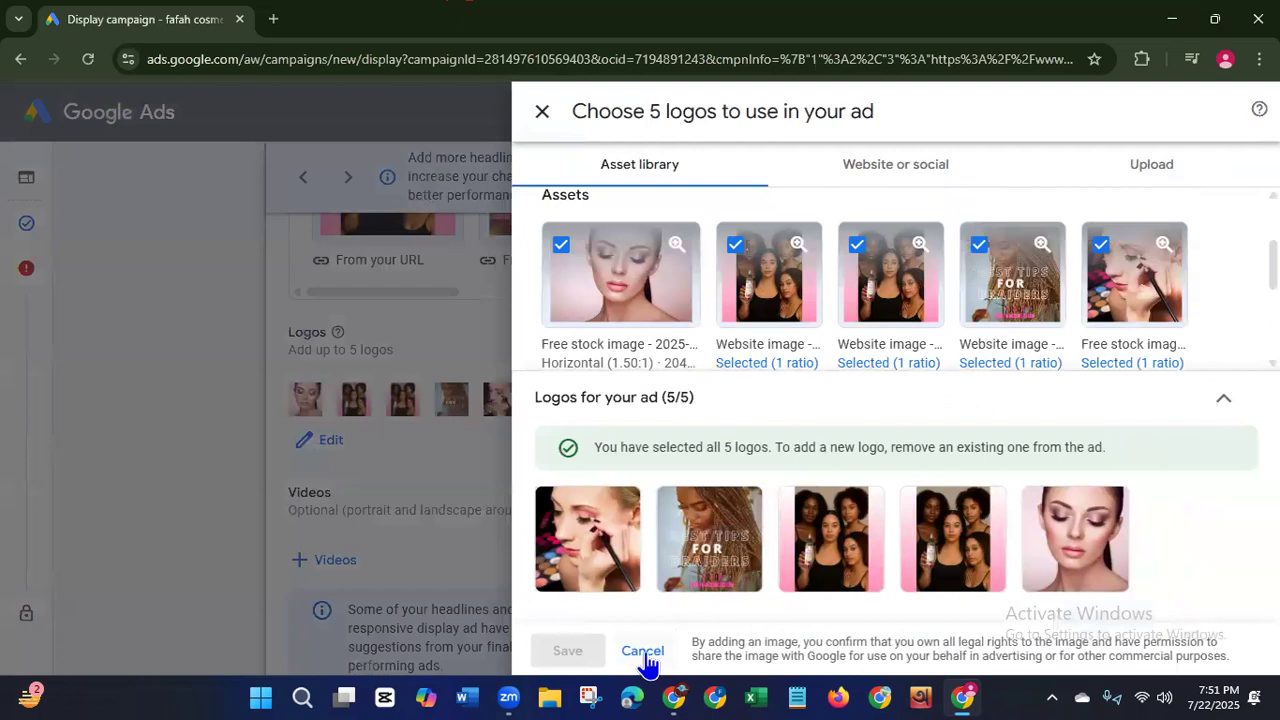
left_click(564, 252)
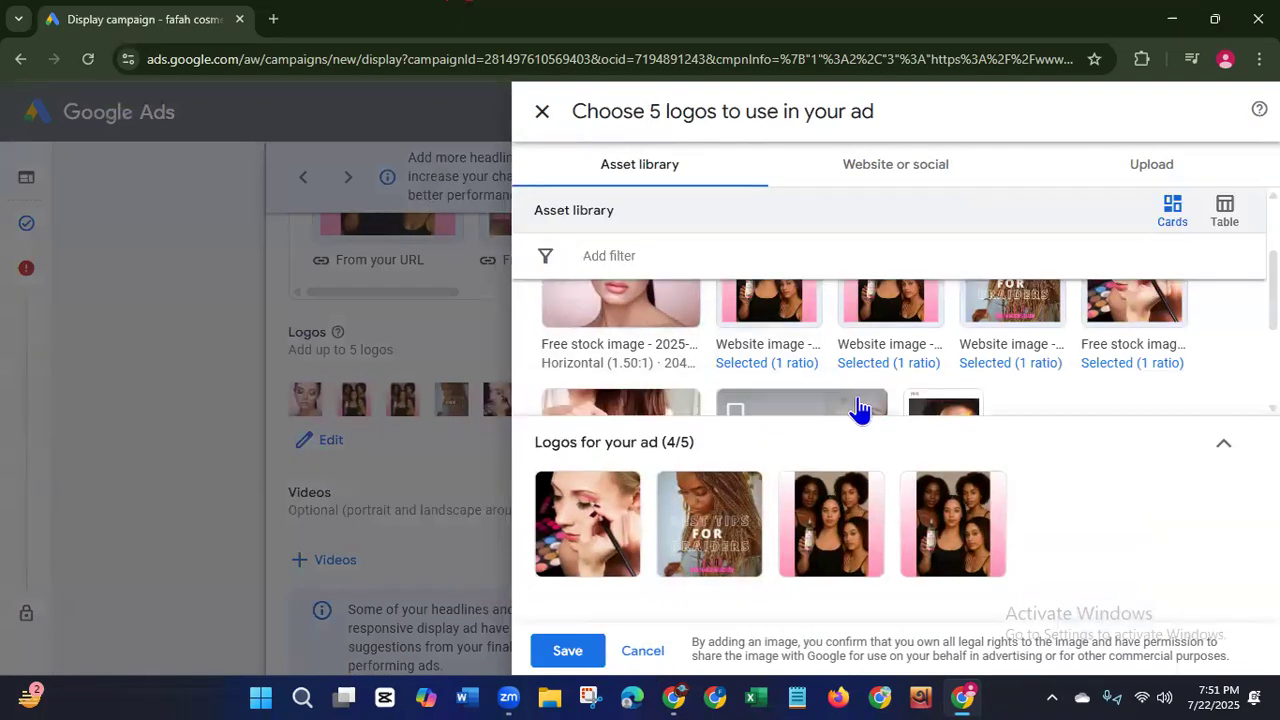
scroll(784, 328, "down", 1)
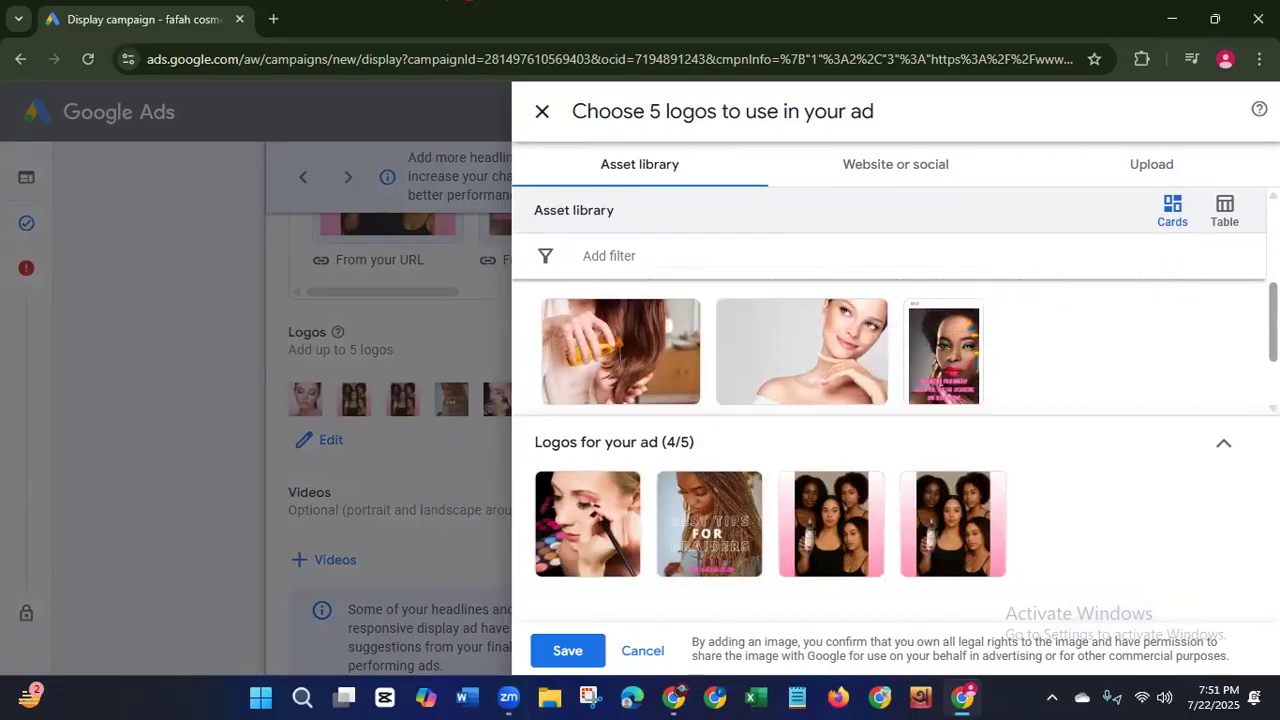
left_click(735, 330)
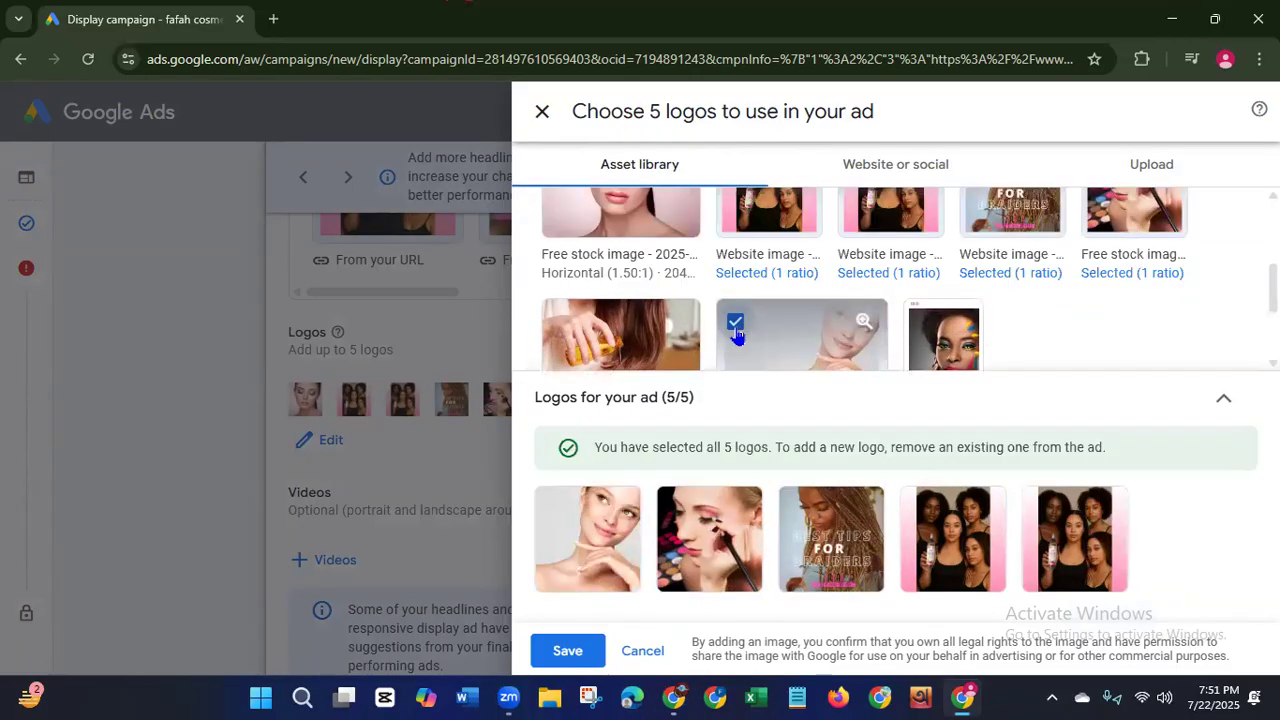
left_click(567, 651)
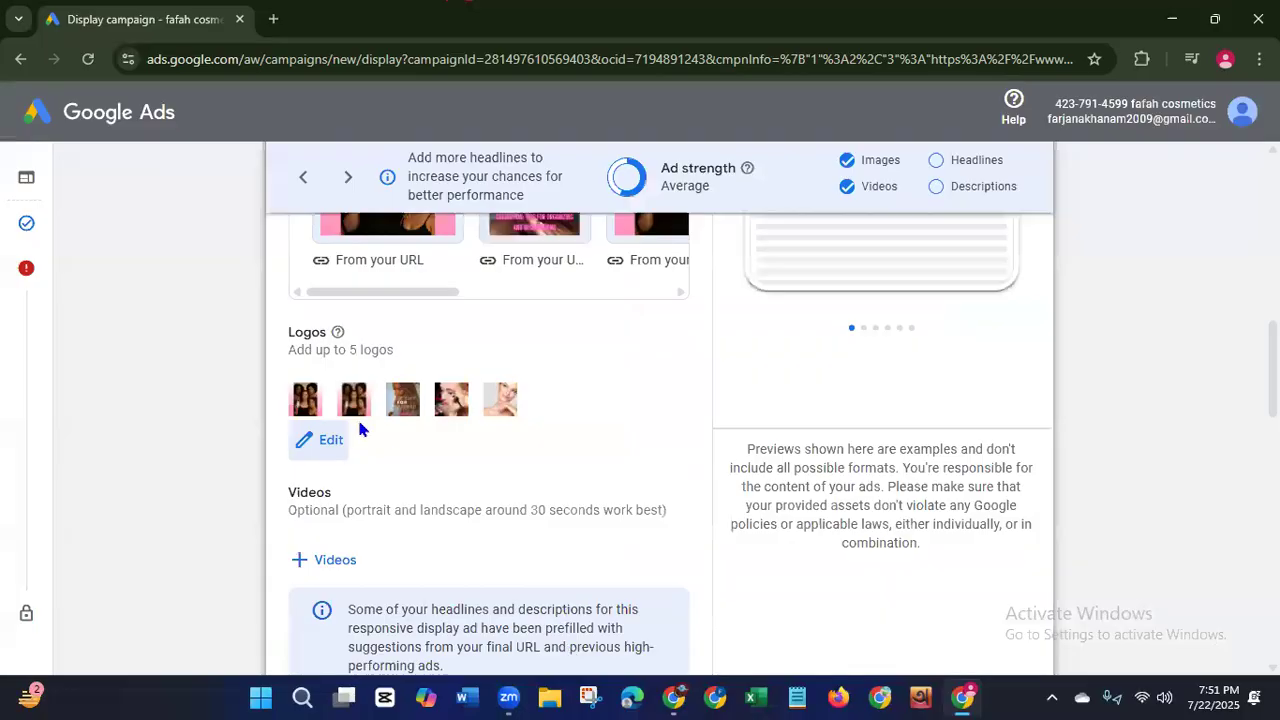
Step: Replace one of the two duplicate group-photo logos with the closed-eyes portrait and save the logos
left_click(318, 441)
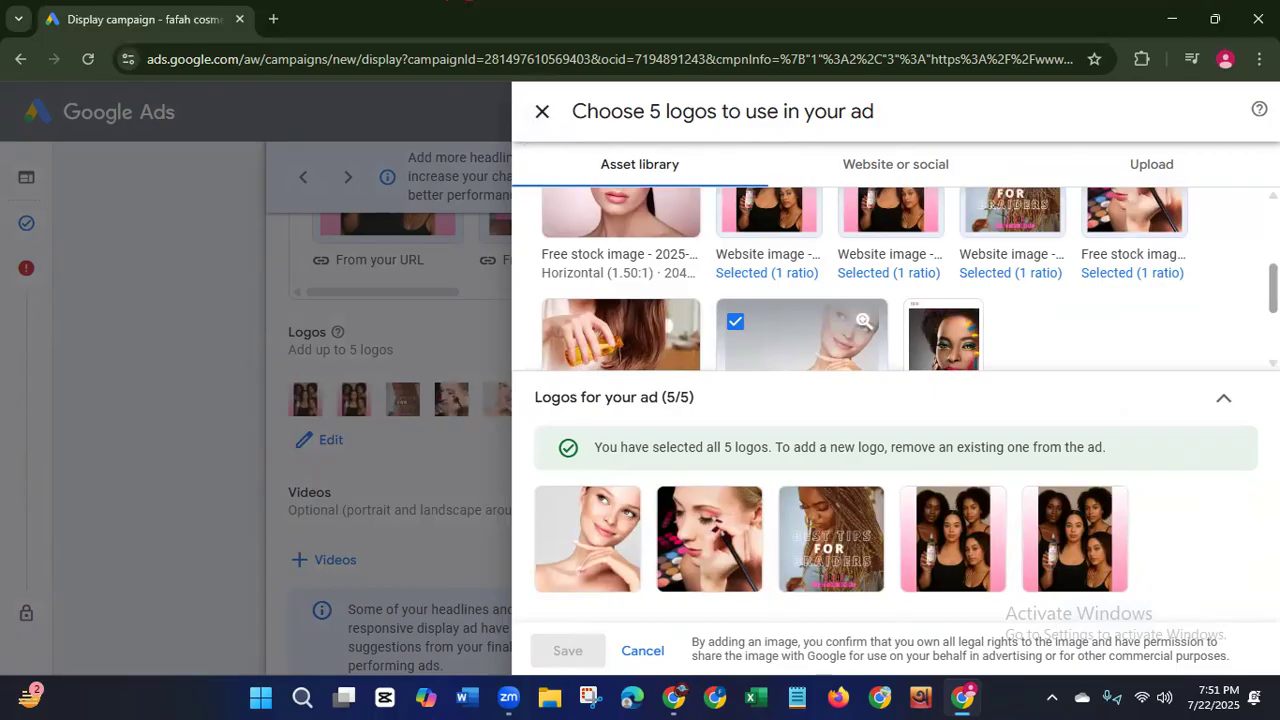
scroll(843, 260, "up", 1)
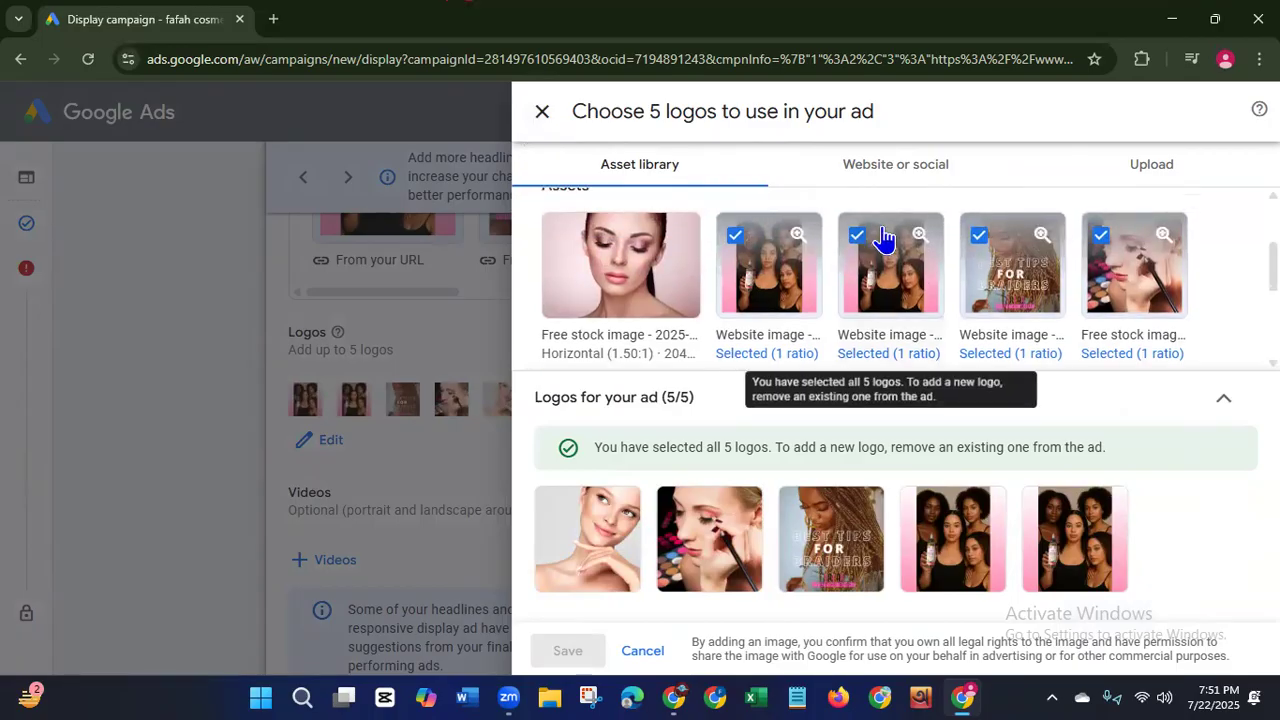
left_click(858, 238)
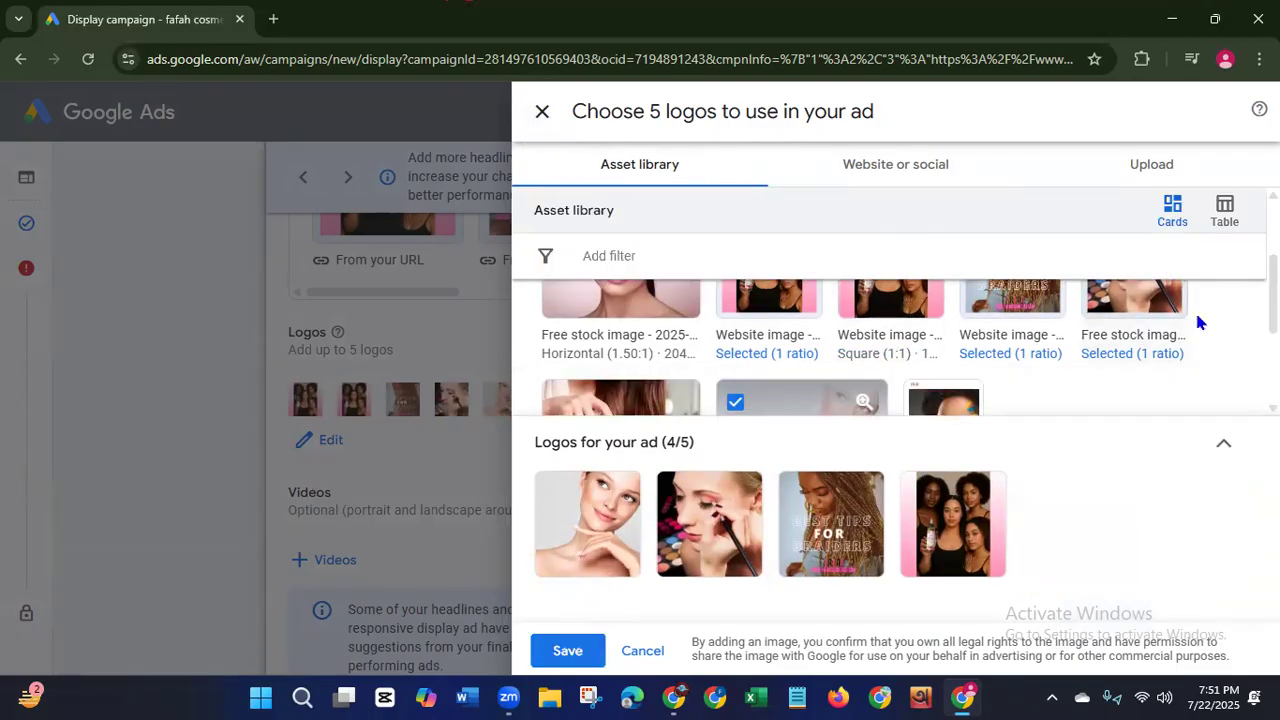
scroll(800, 300, "up", 2)
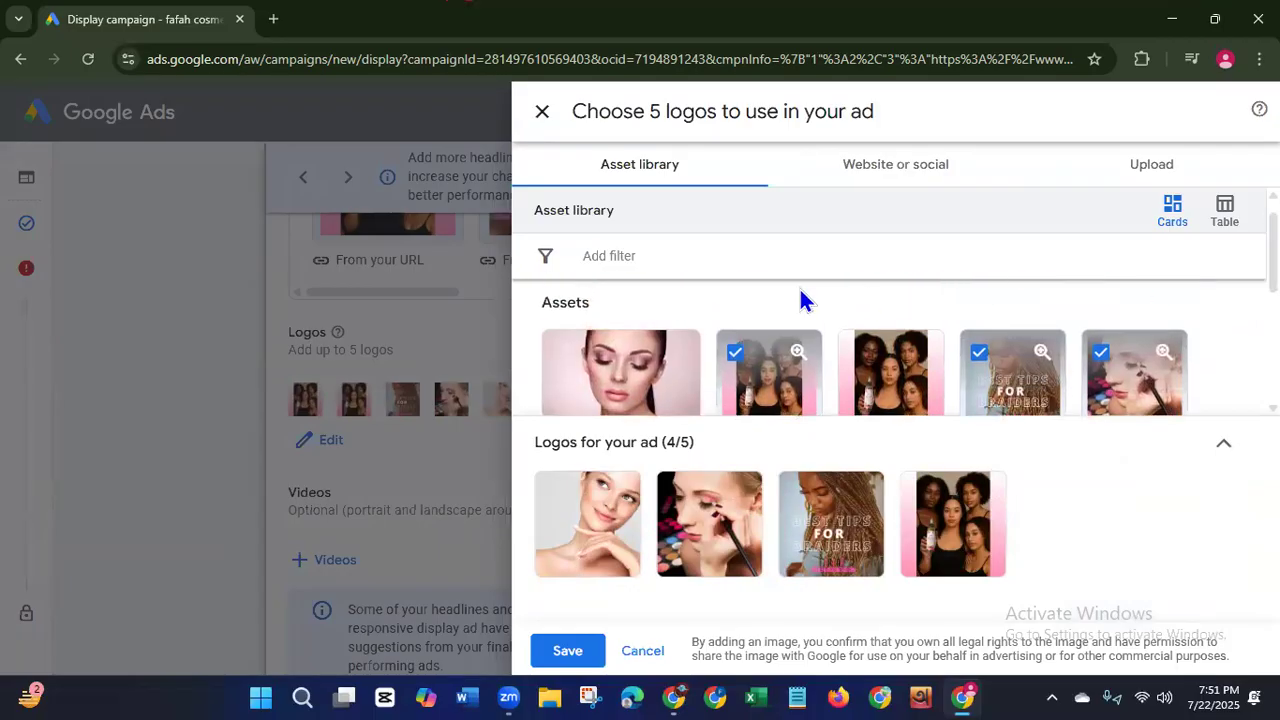
left_click(561, 354)
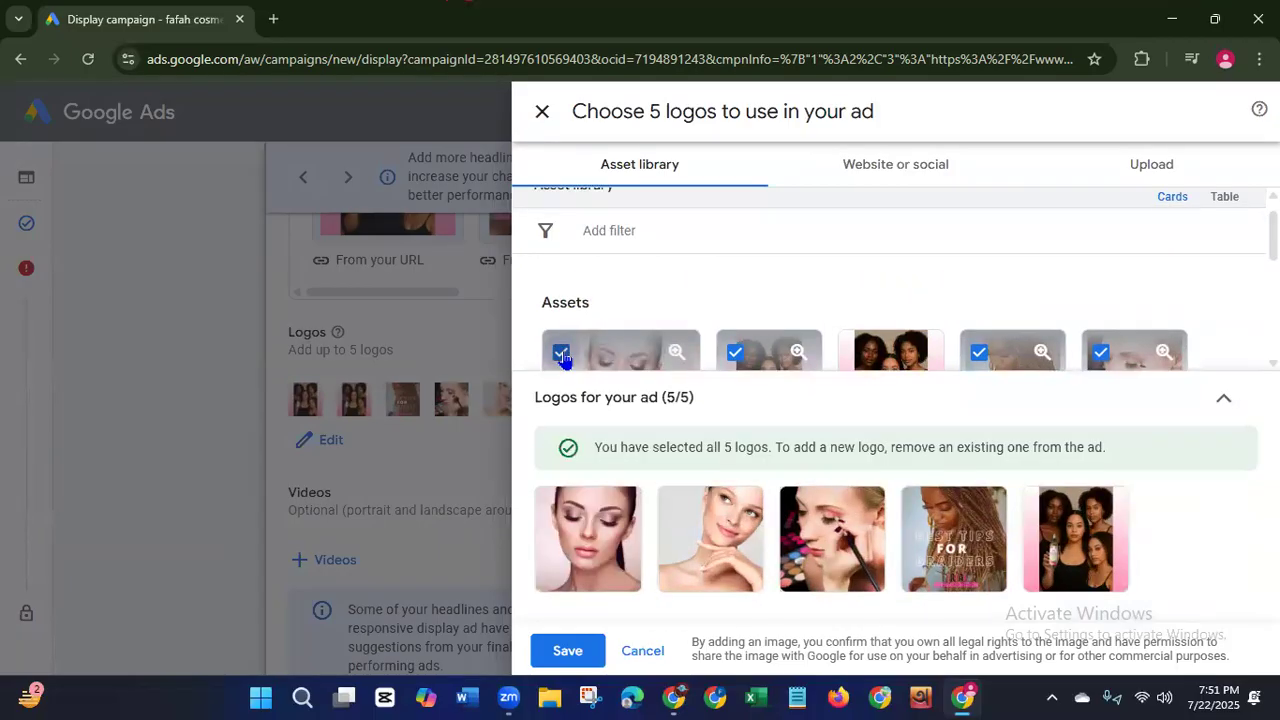
mouse_move(675, 557)
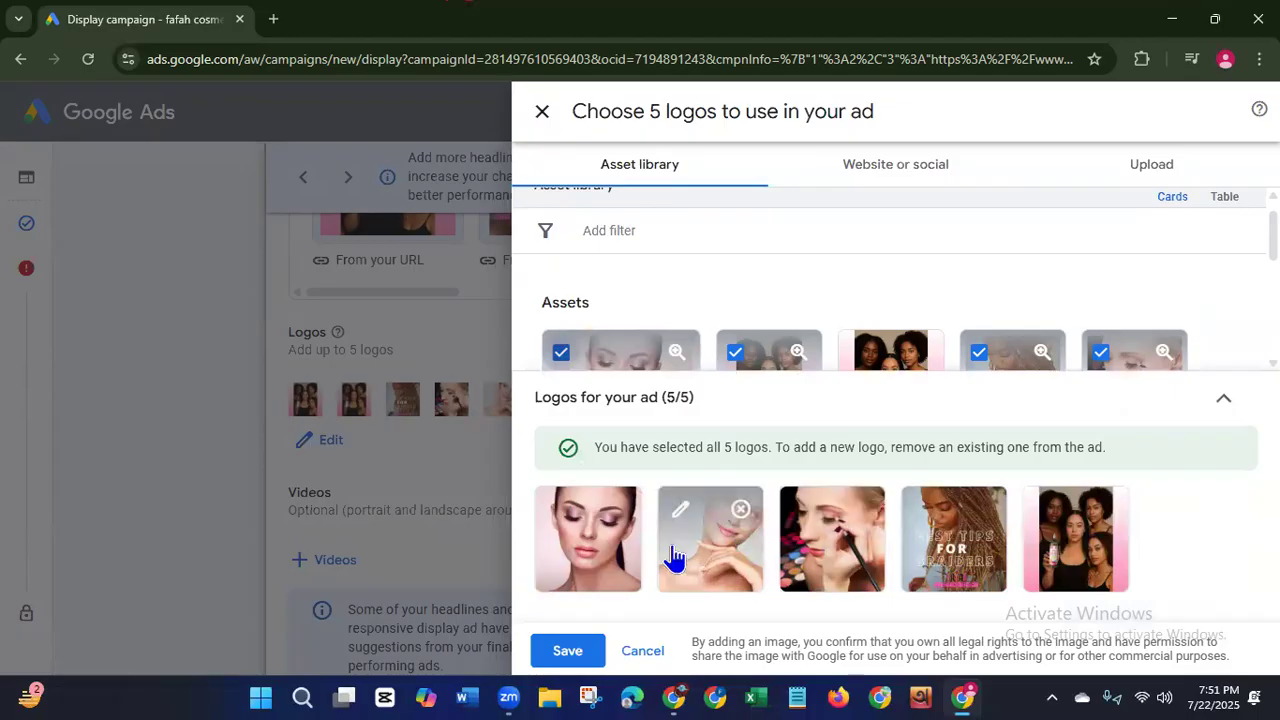
left_click(567, 651)
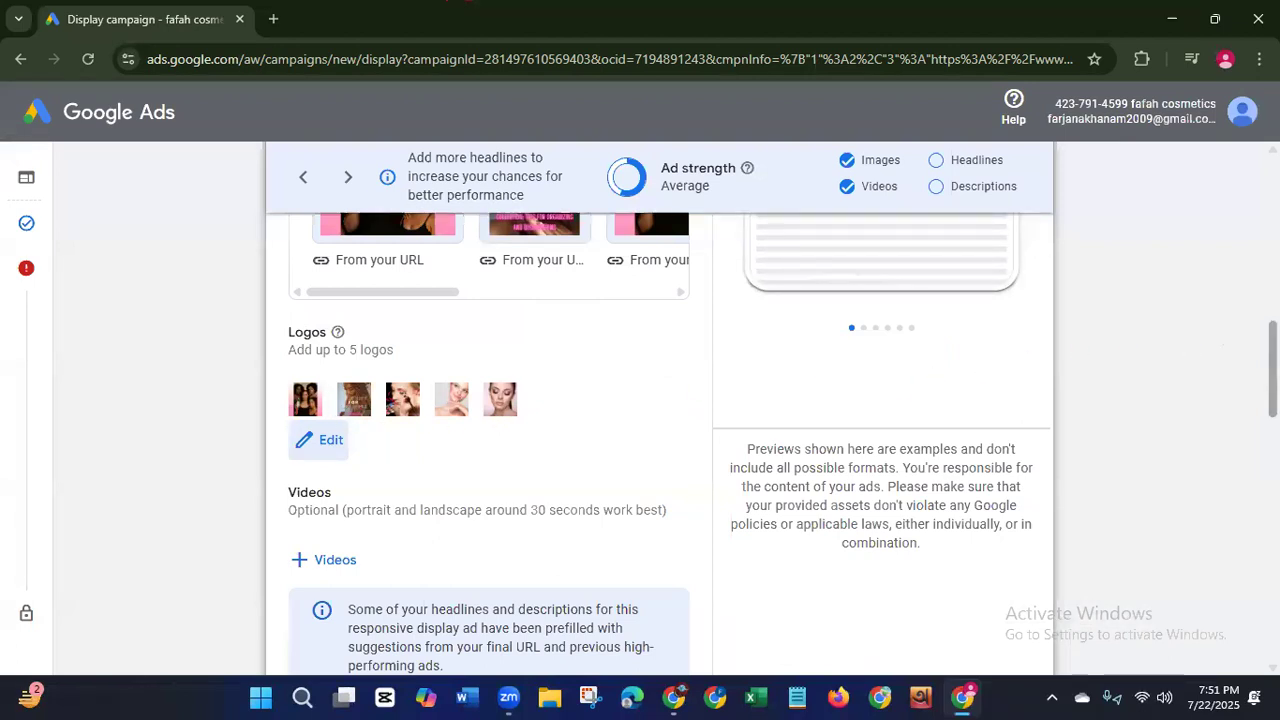
Step: Add the suggested headlines "Vegan Makeup & Cosmetics" and "Cruelty Free Makeup" plus the recent asset "Cruelty free makeup" to the ad and save them
scroll(660, 445, "down", 3)
scroll(660, 400, "down", 1)
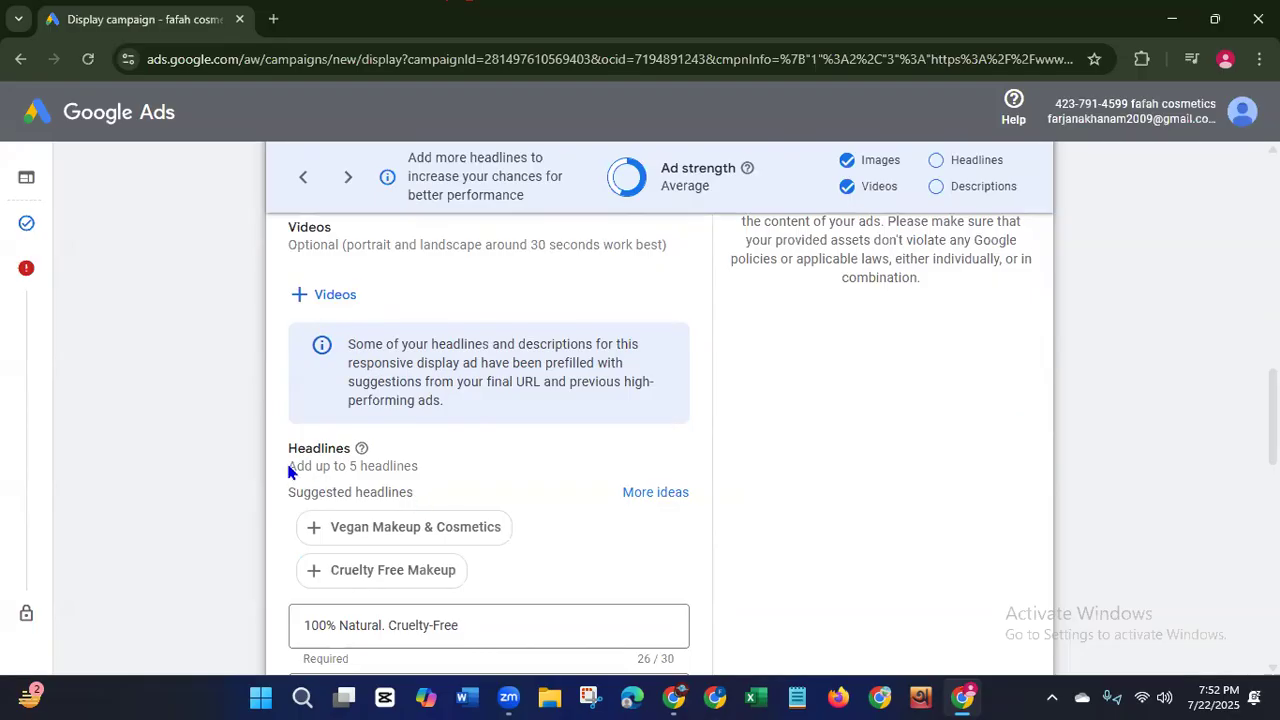
left_click_drag(293, 471, 417, 471)
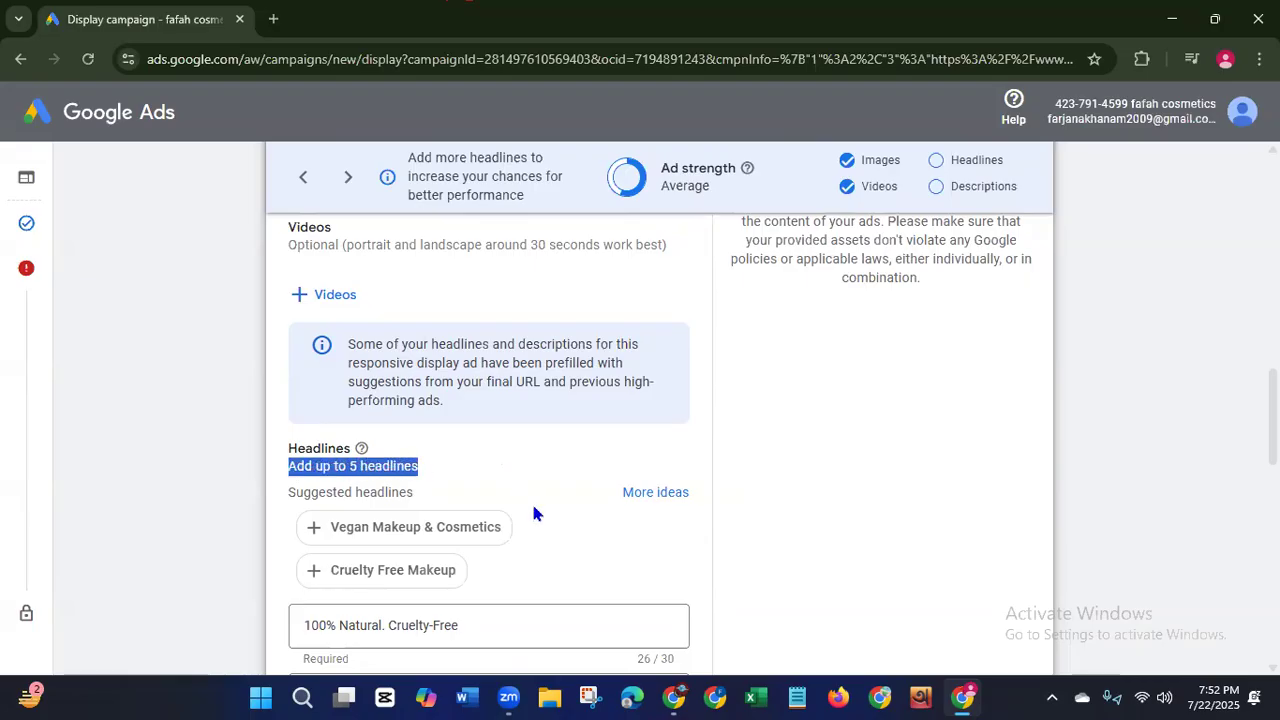
left_click_drag(289, 493, 428, 500)
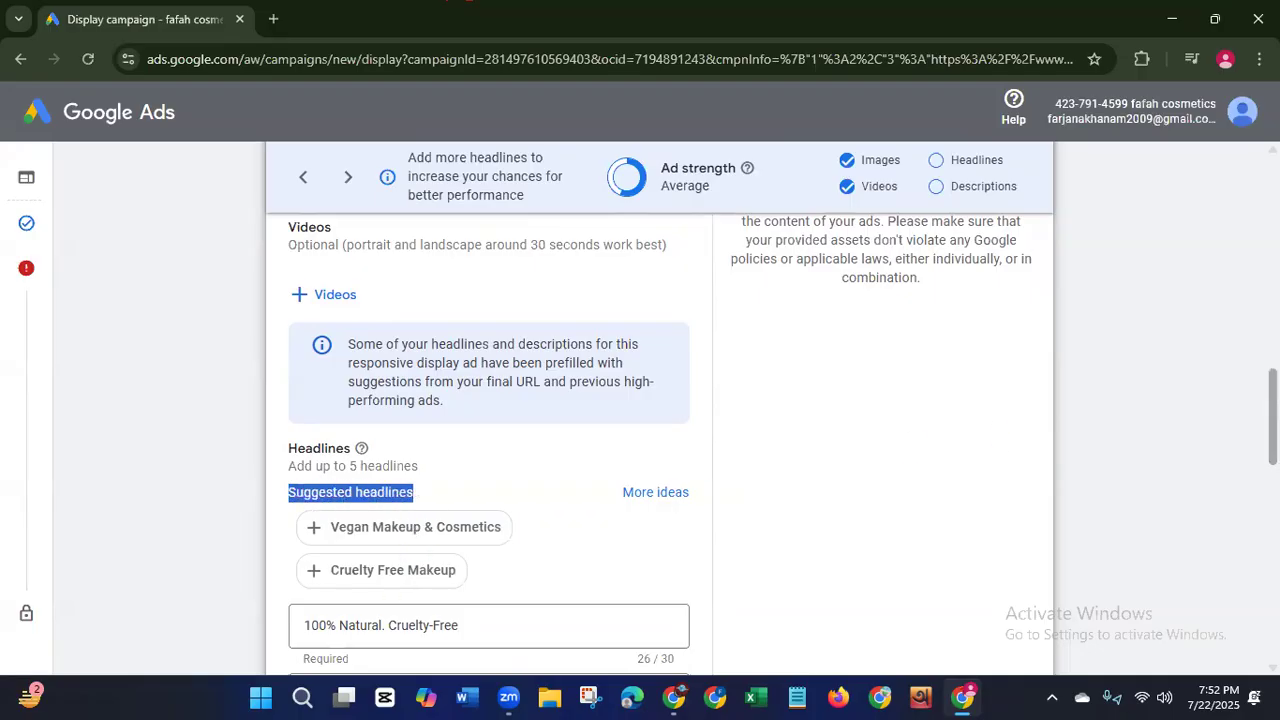
scroll(687, 298, "down", 3)
scroll(687, 298, "up", 1)
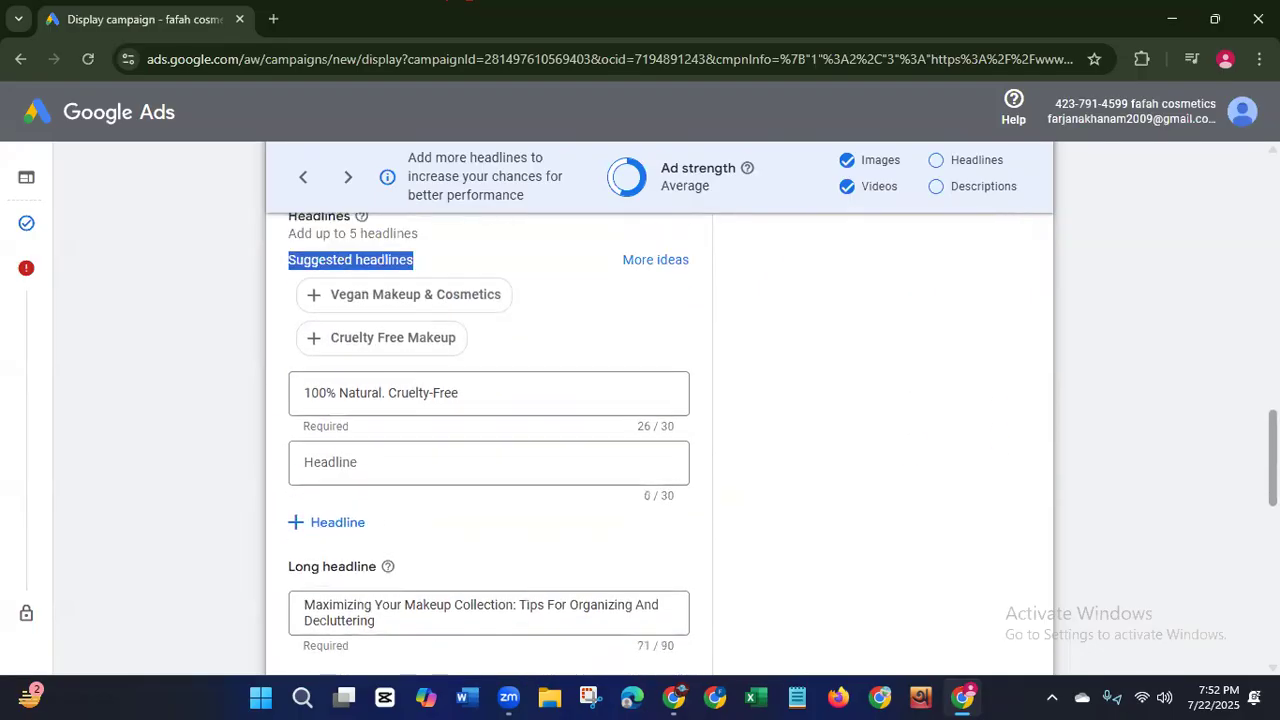
left_click(645, 278)
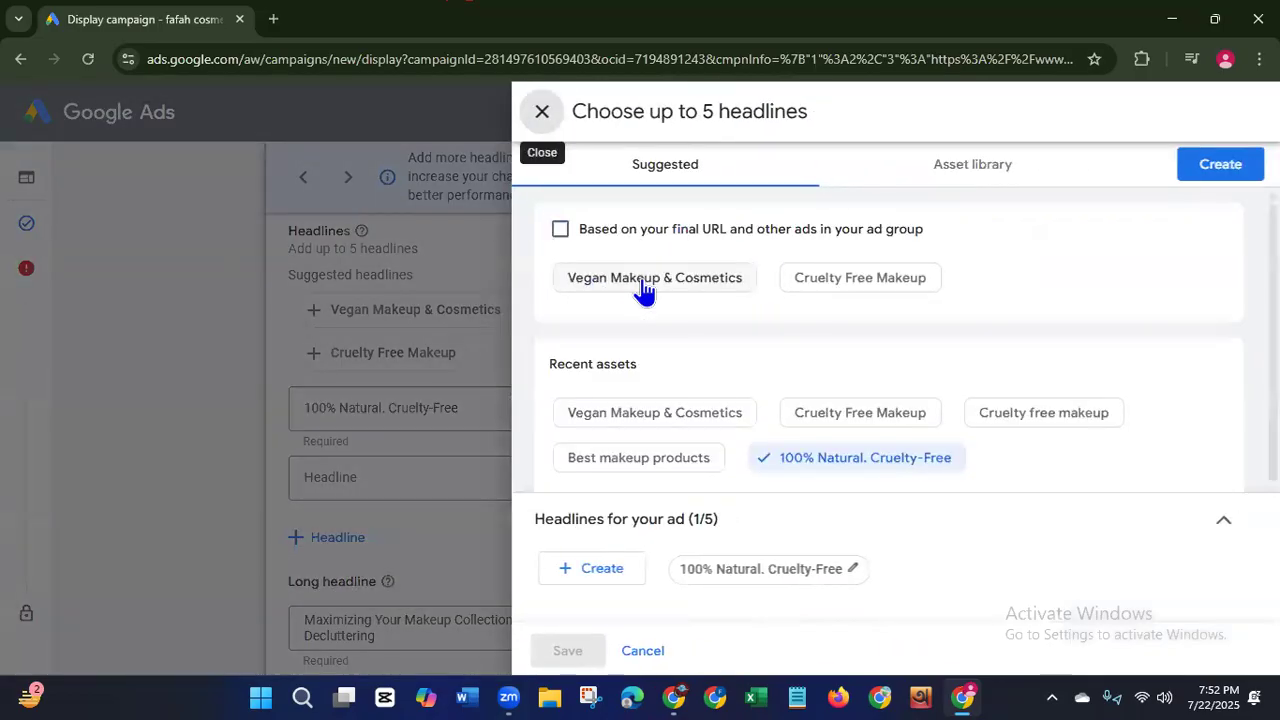
left_click(607, 288)
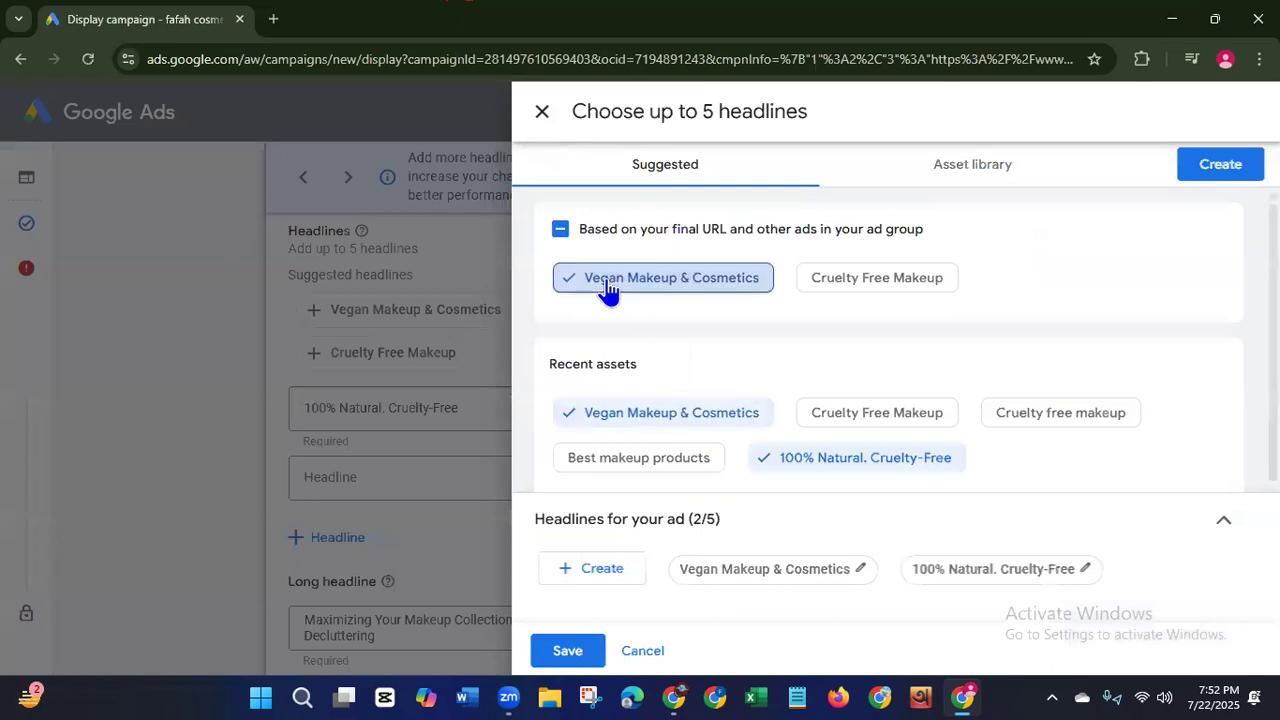
left_click(833, 285)
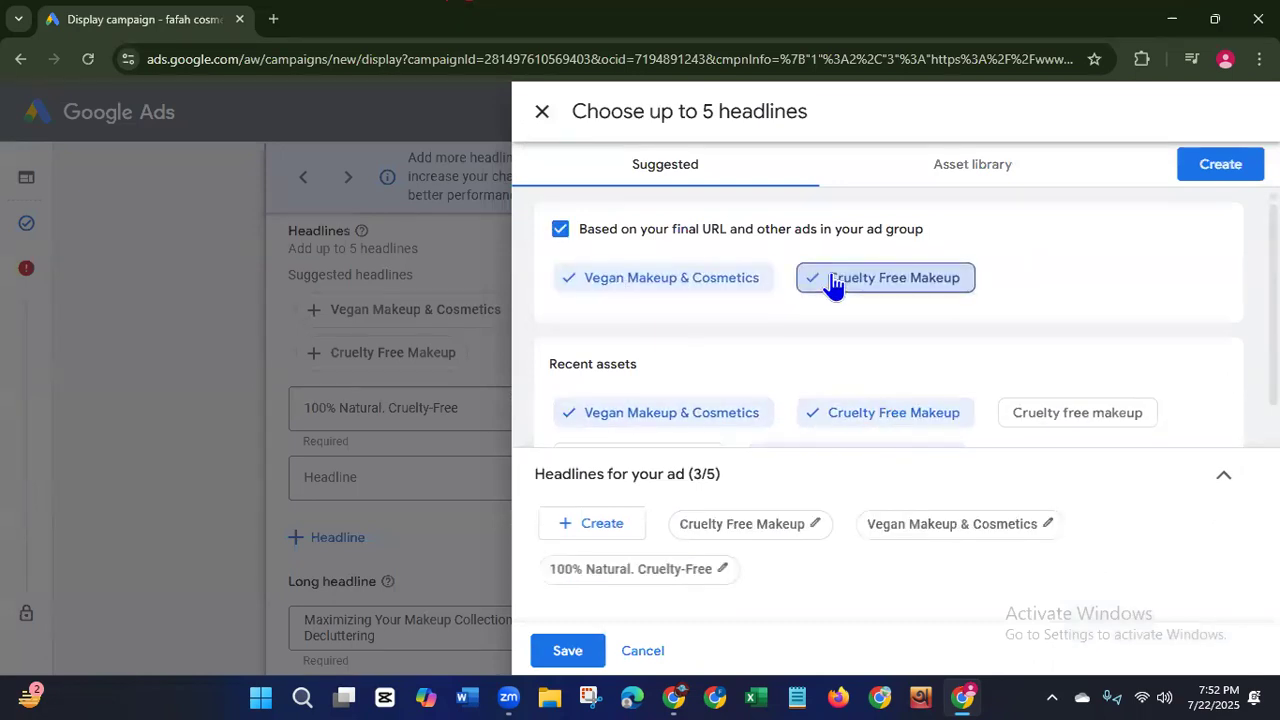
left_click(1067, 420)
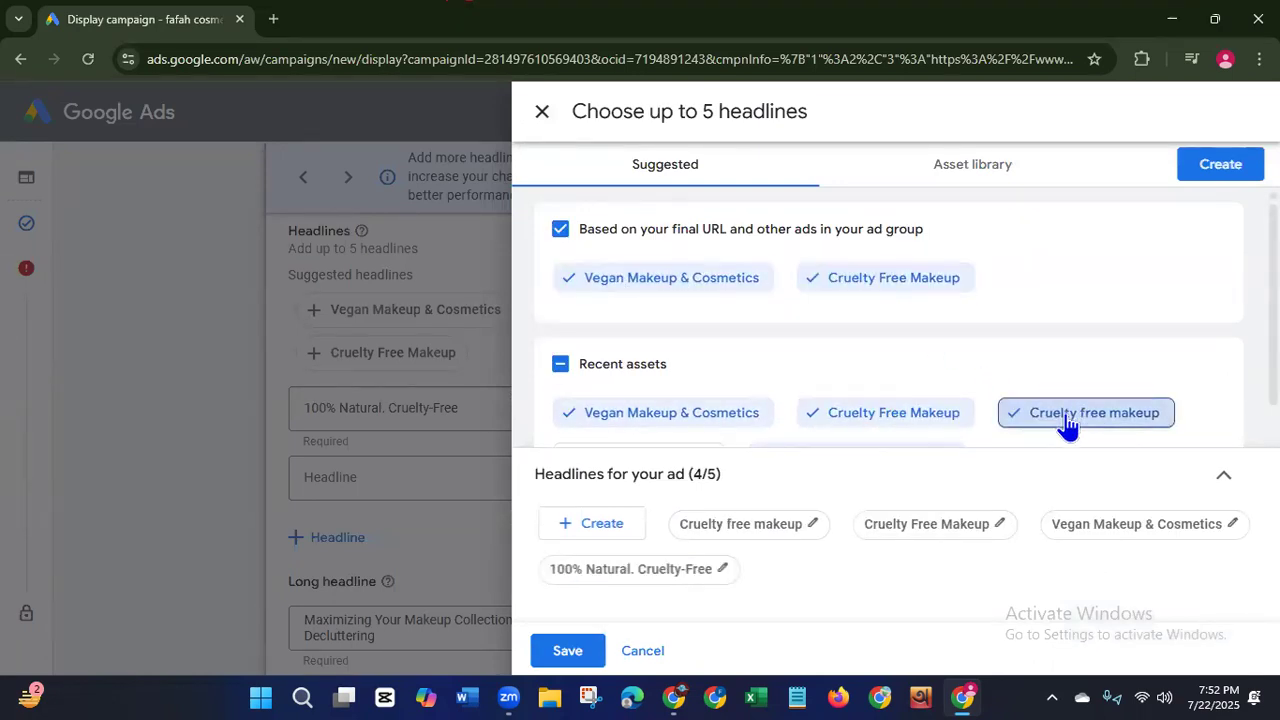
left_click(572, 572)
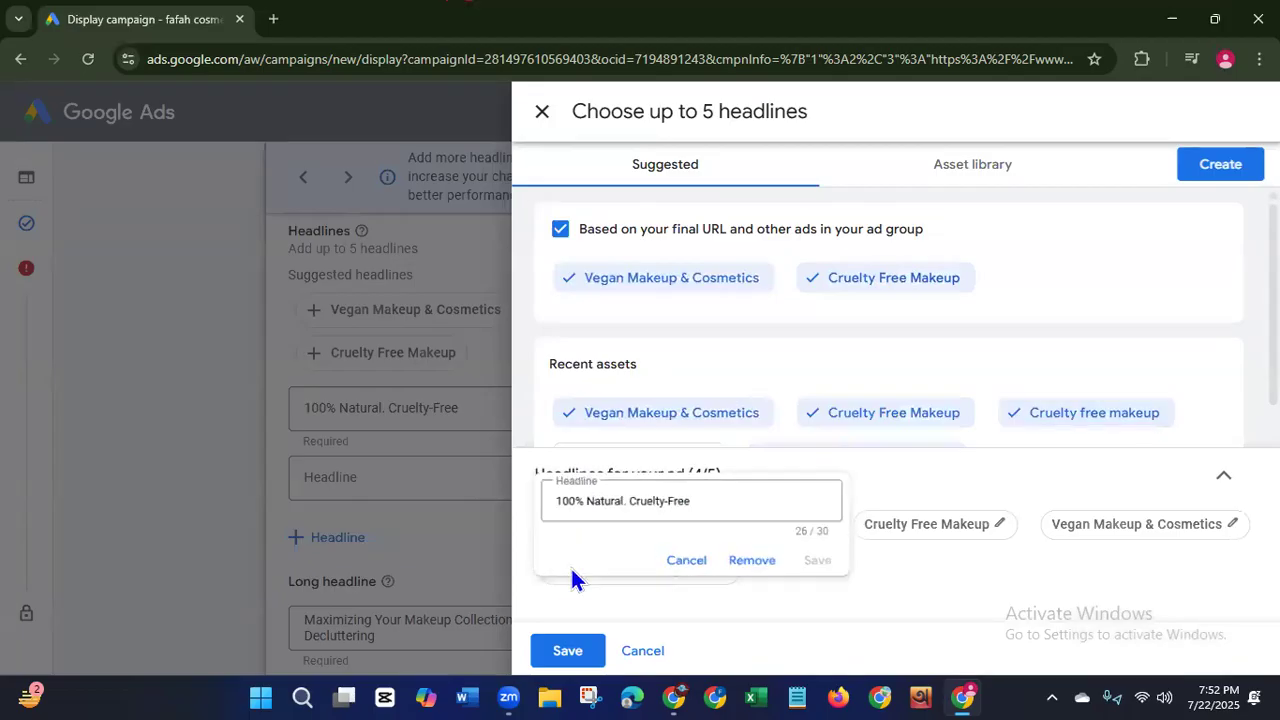
left_click(700, 568)
left_click(569, 652)
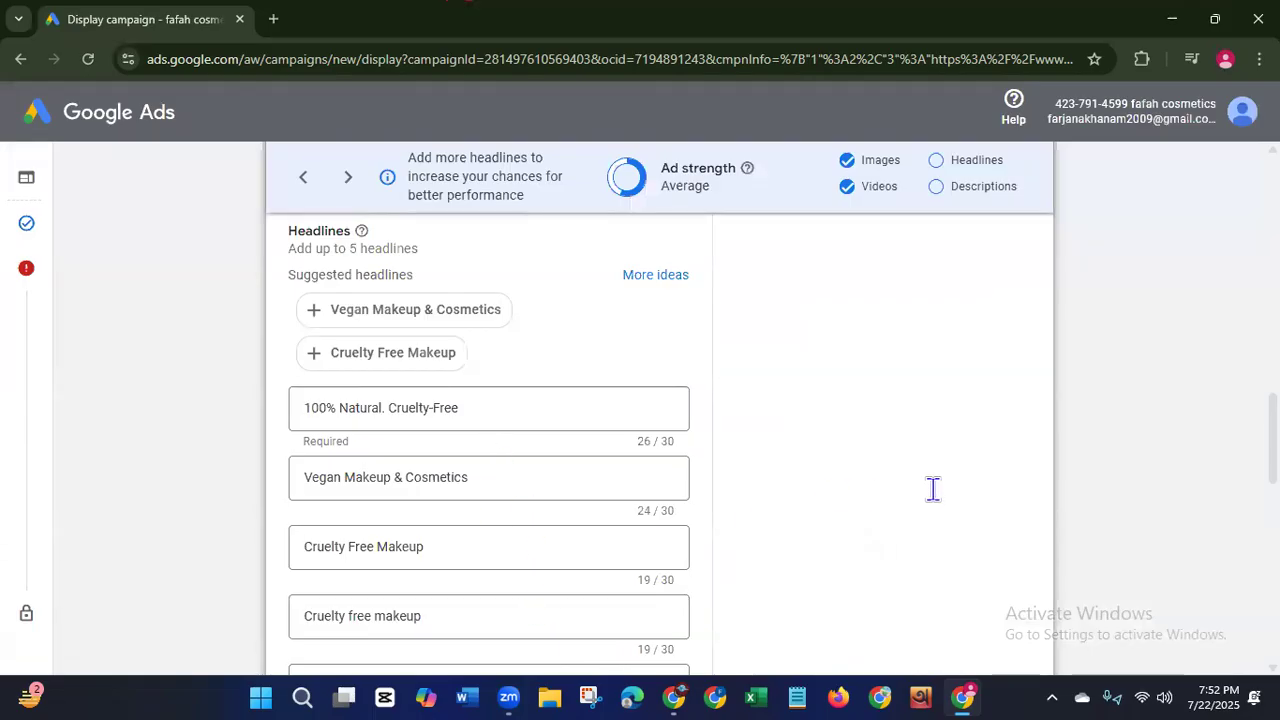
Step: Change the ad's fourth headline to "Best Cruelty free makeup"
scroll(529, 423, "down", 2)
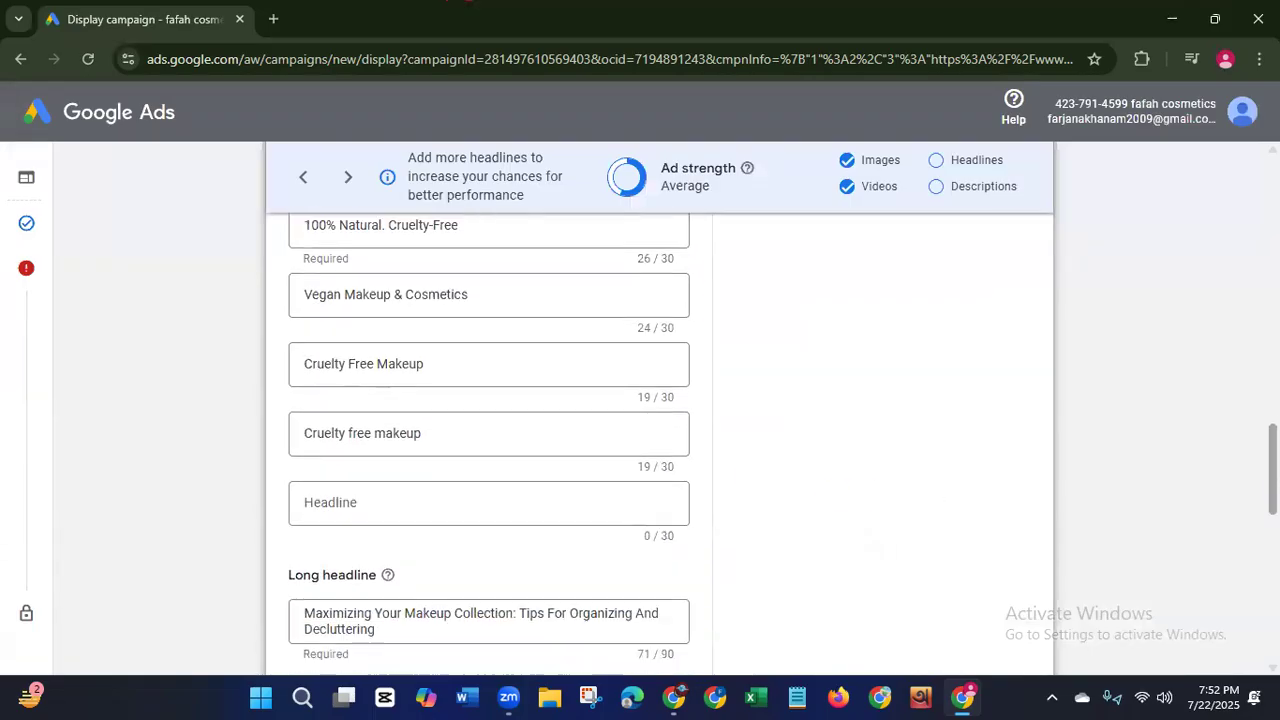
left_click(428, 428)
scroll(429, 432, "down", 1)
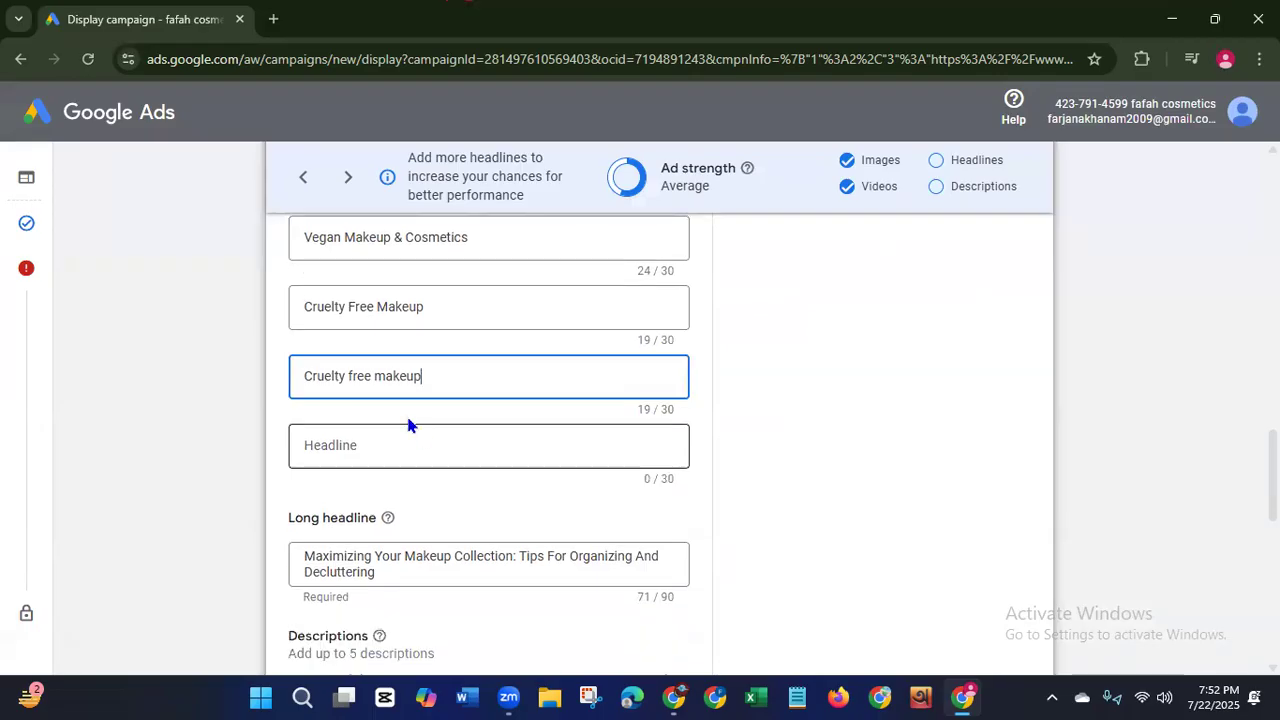
left_click(303, 377)
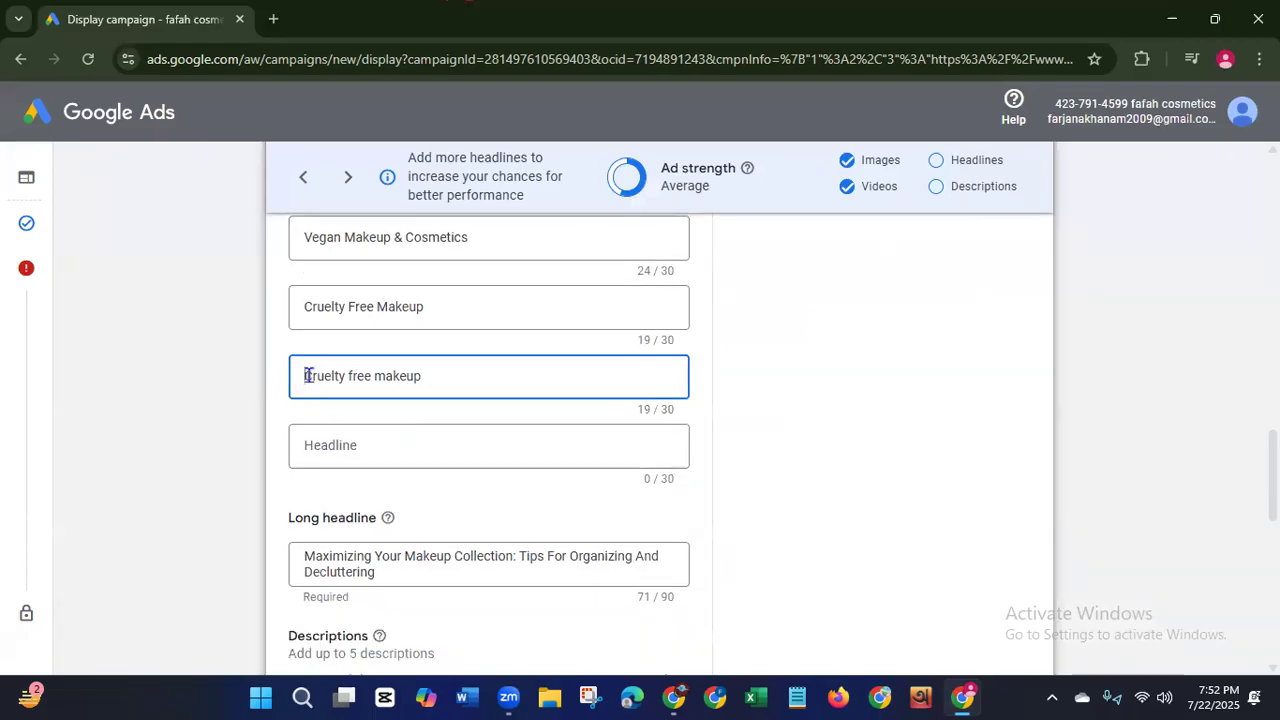
type("Best")
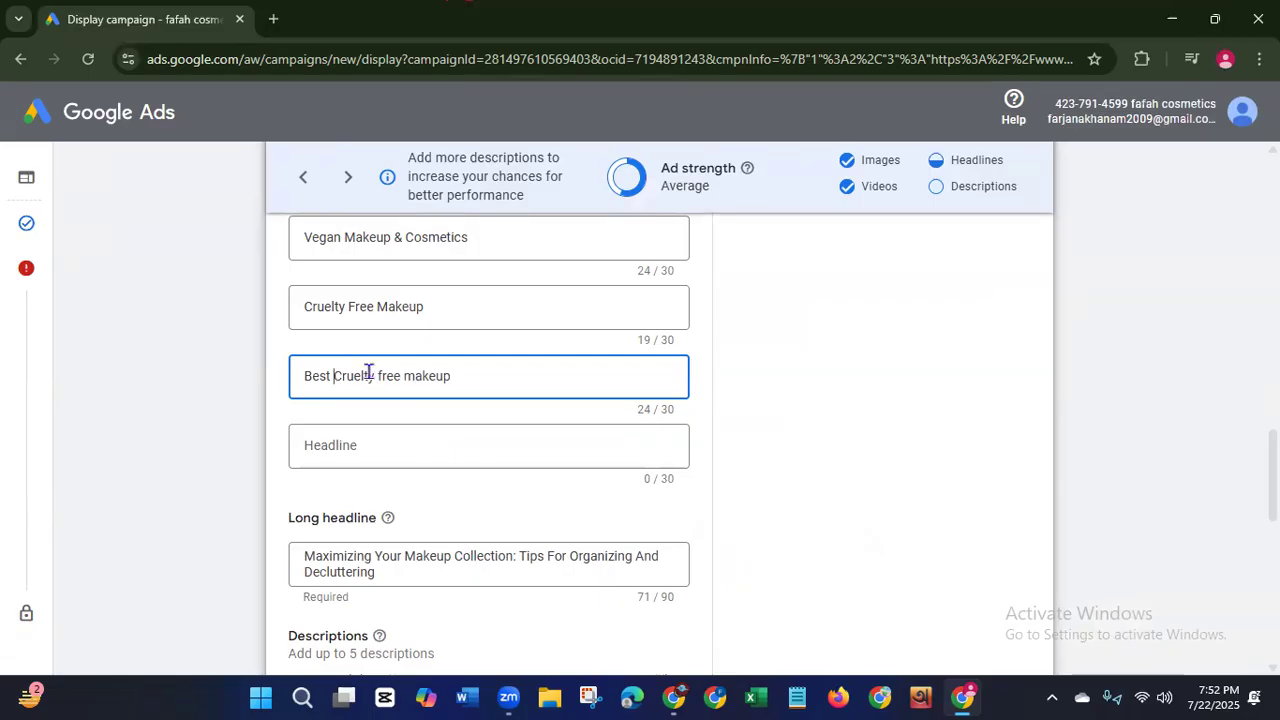
Step: Enter "Best Makeup Brand" as the ad's fifth headline, correcting any misspelling
left_click(423, 445)
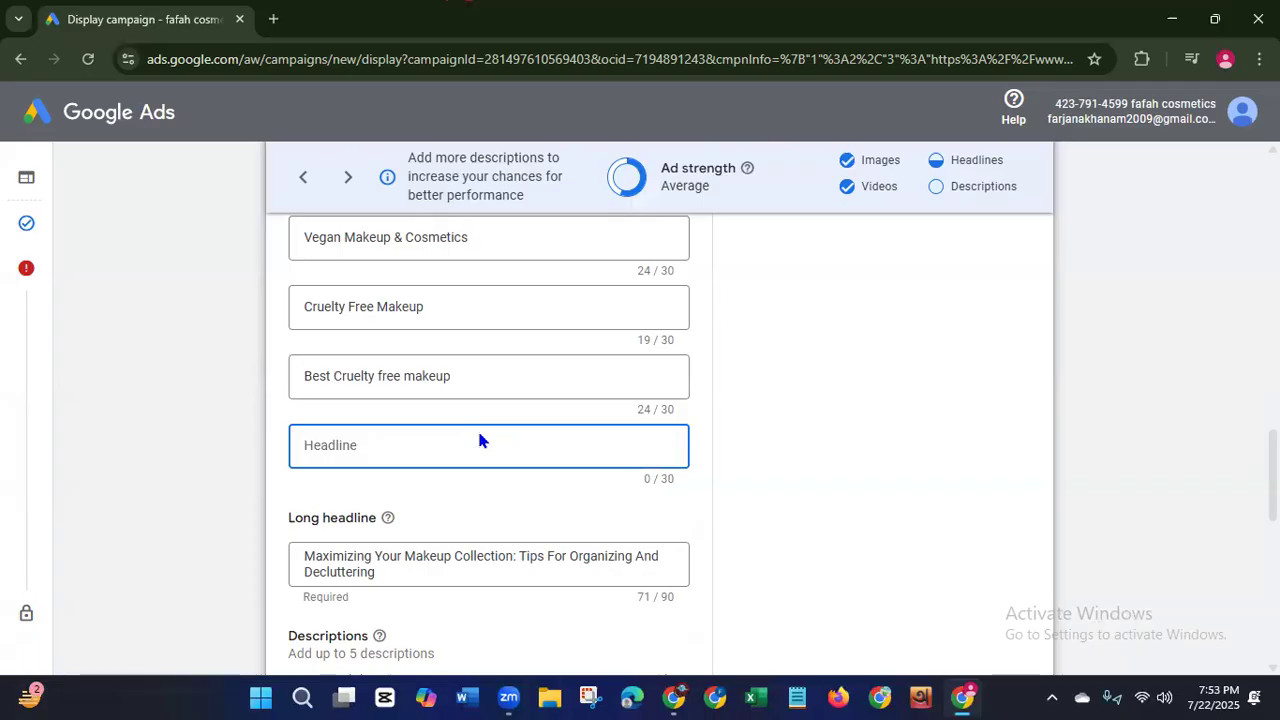
type("Best Maheup Brand")
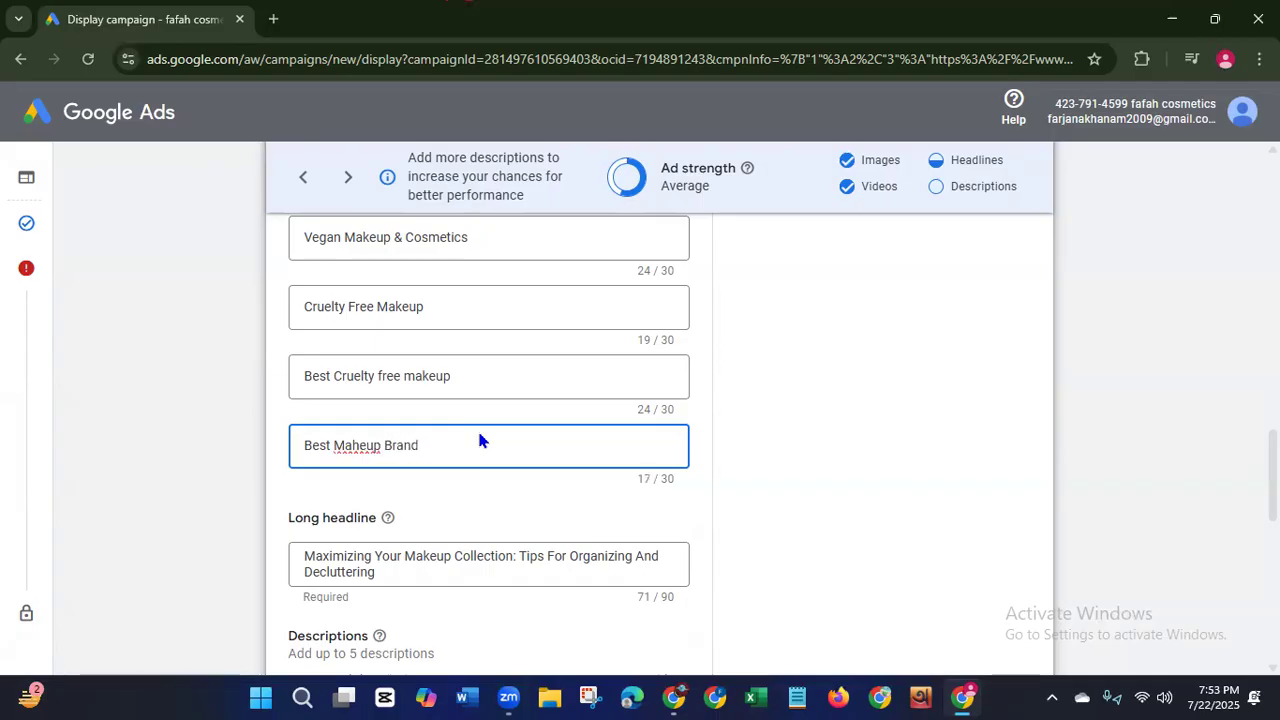
left_click(361, 446)
key("BackSpace")
type("k")
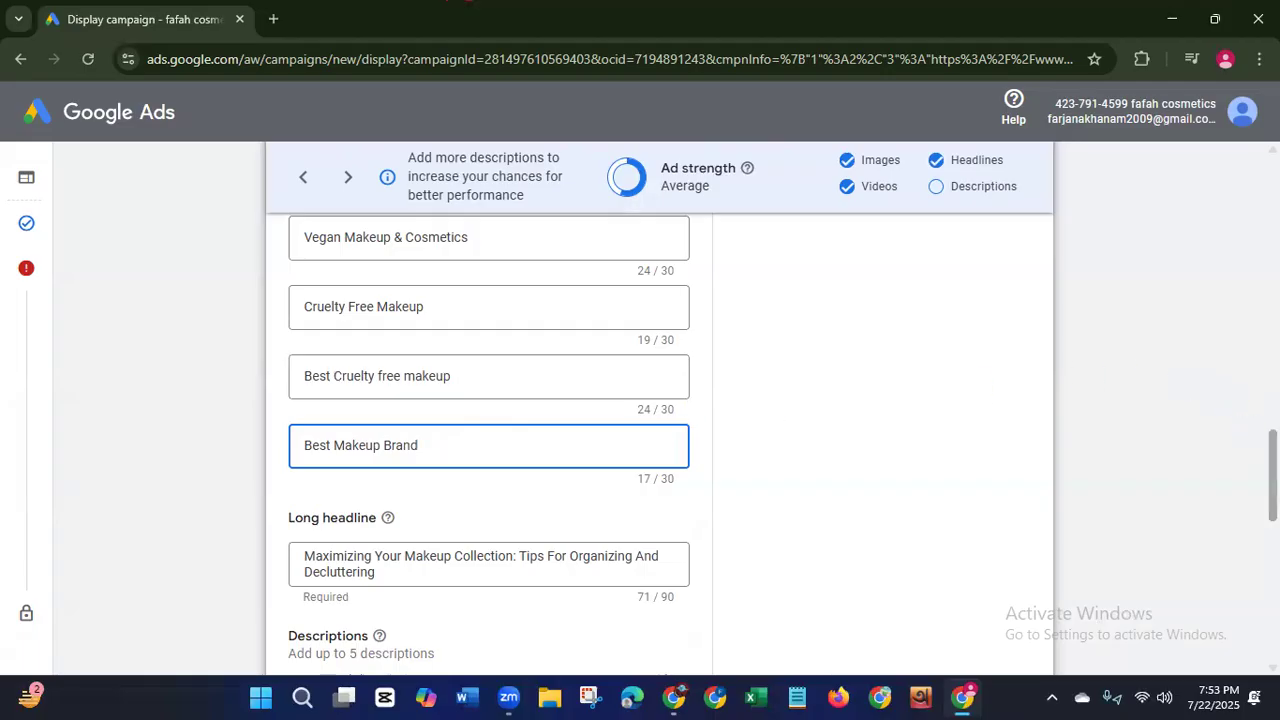
scroll(660, 440, "up", 1)
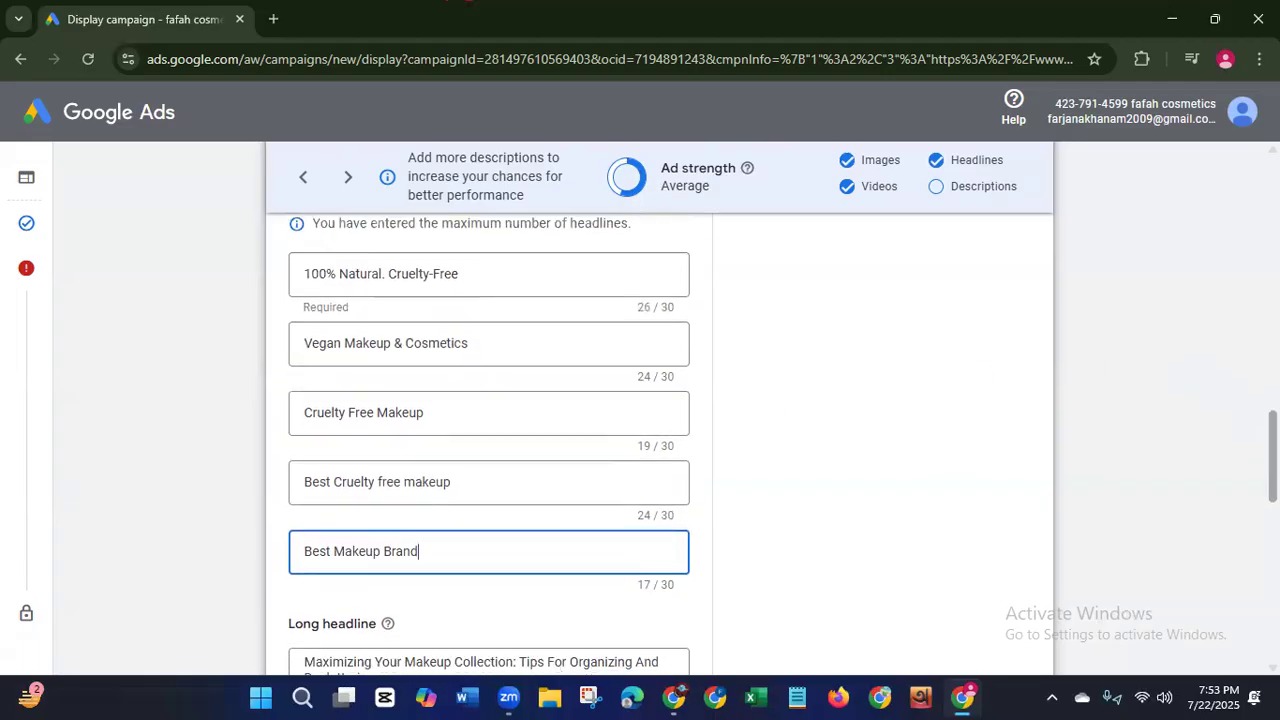
scroll(474, 395, "down", 3)
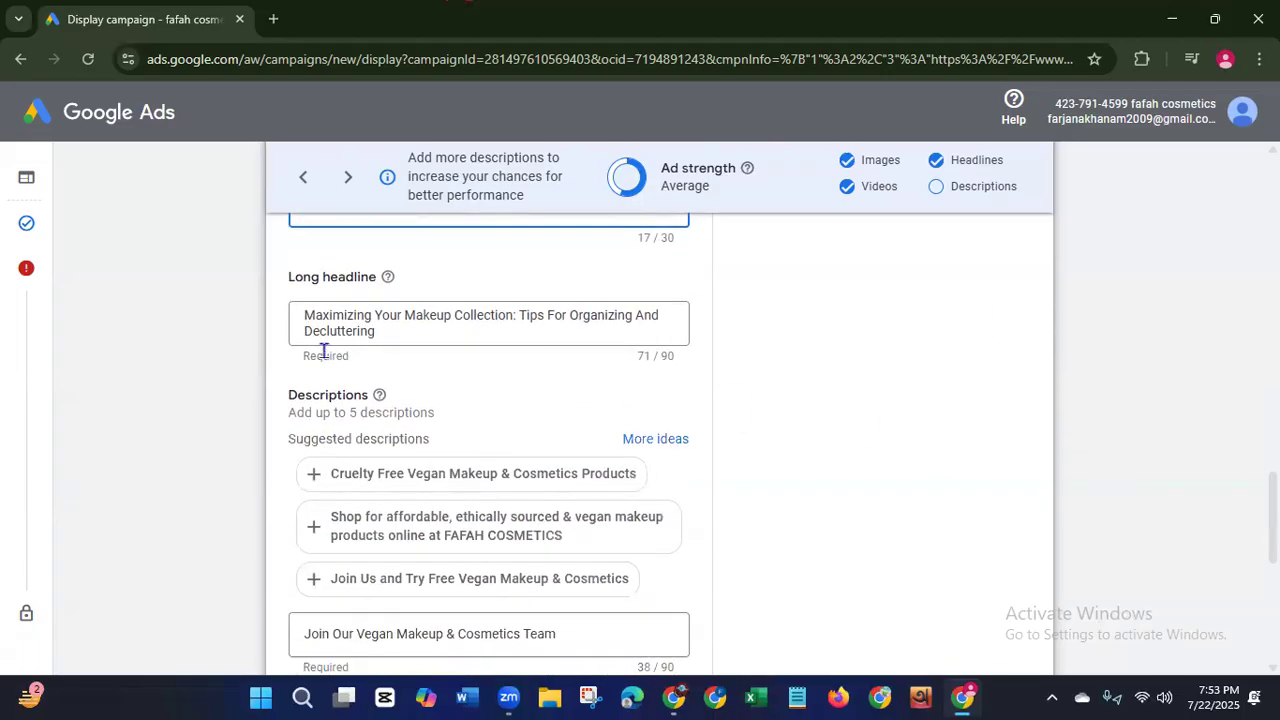
left_click(306, 320)
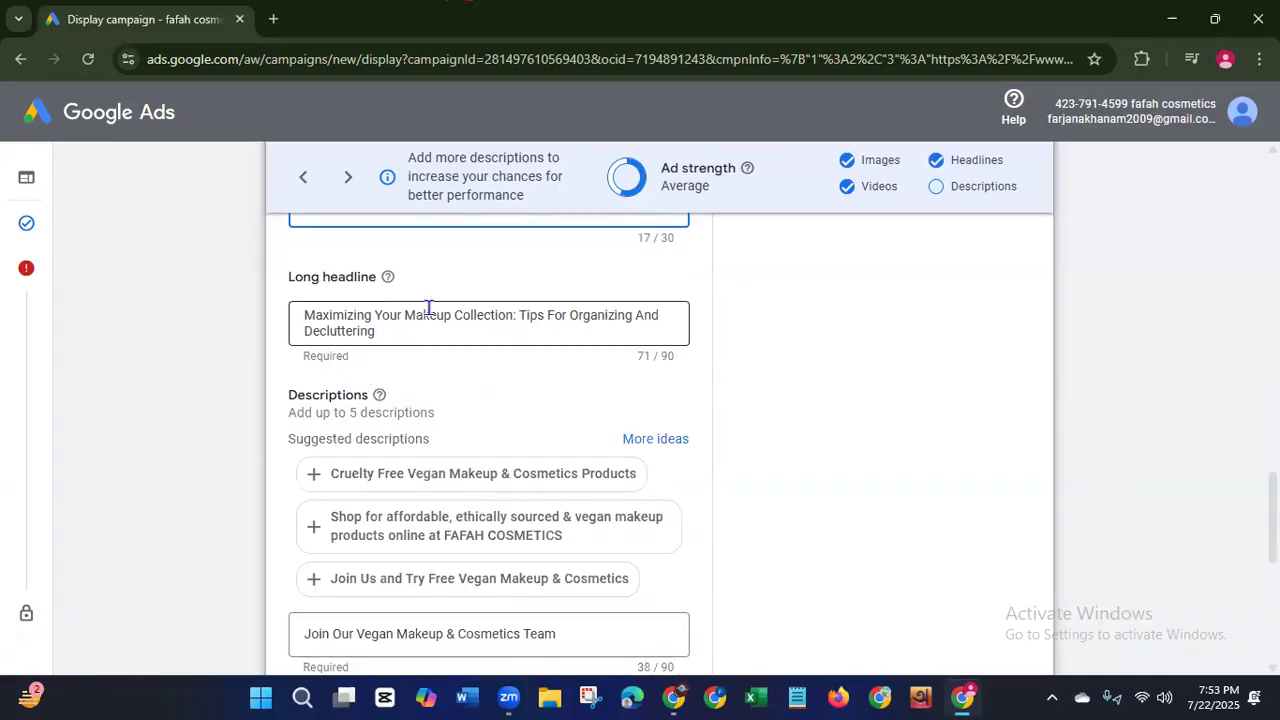
left_click(311, 309)
left_click_drag(311, 309, 390, 330)
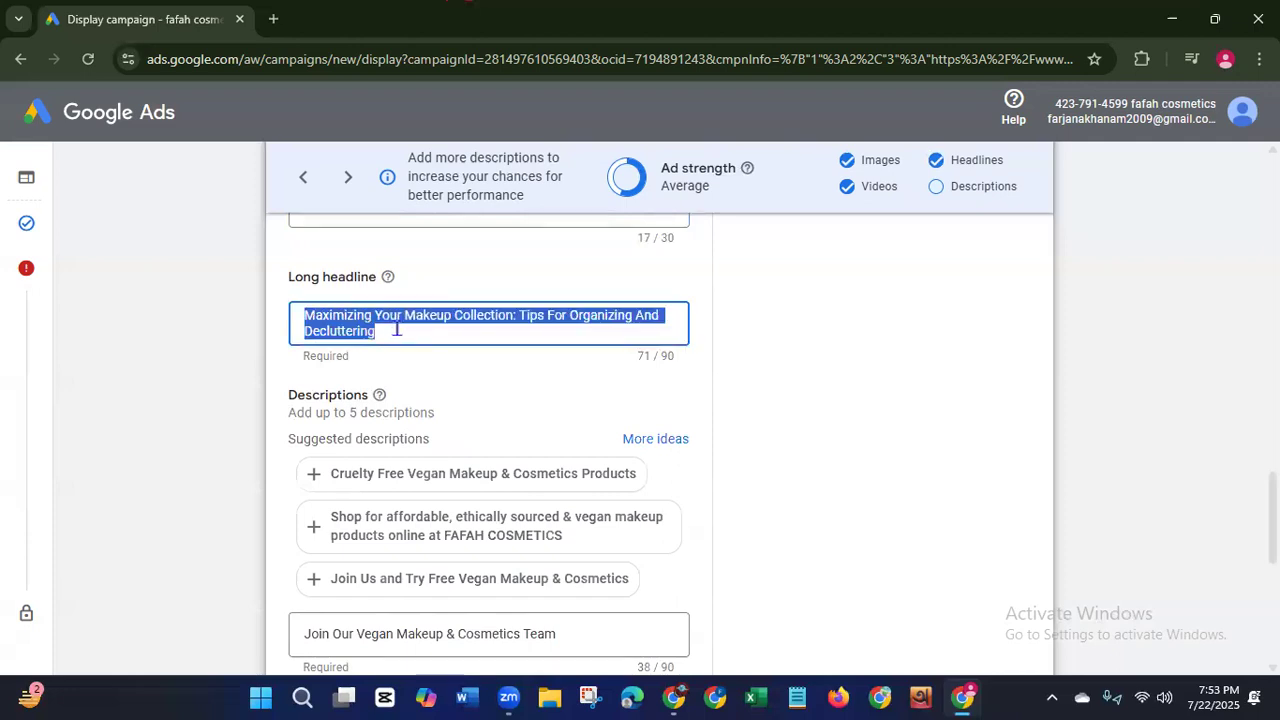
left_click(358, 416)
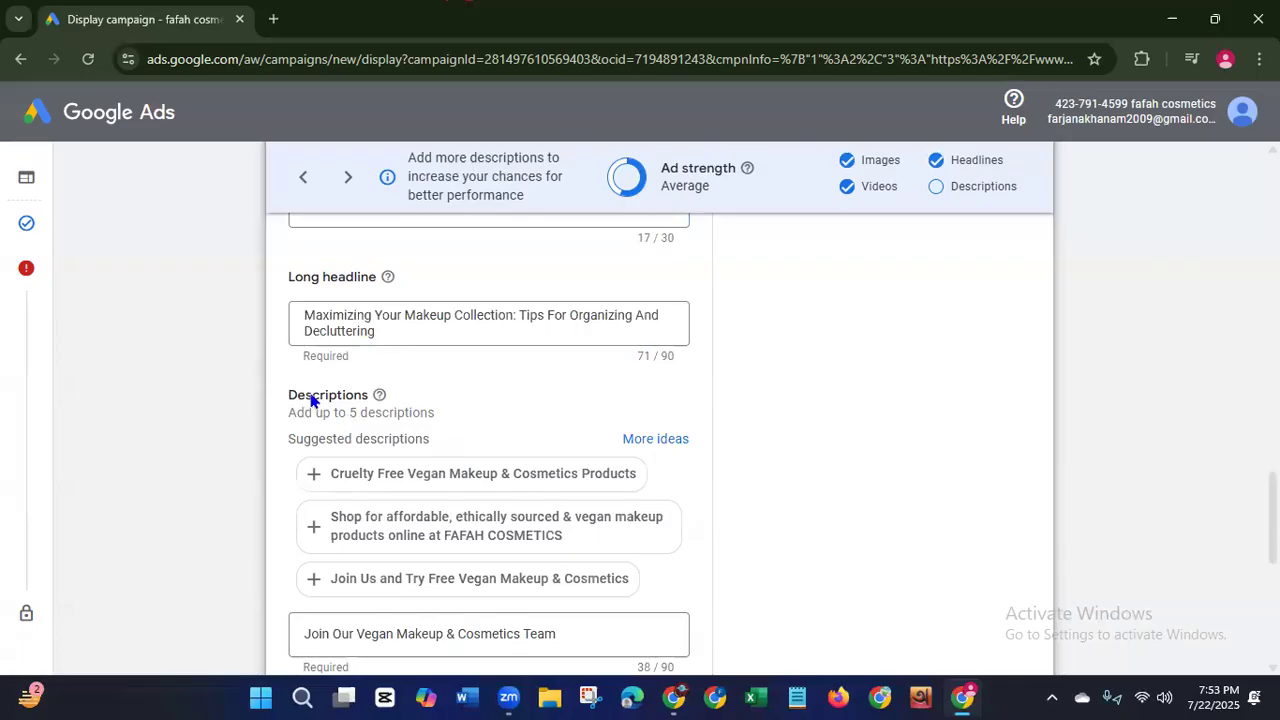
Step: Add the first four descriptions suggested from the final URL, through "Join Us and Try Free Vegan Makeup & Cosmetics", and save them
left_click(638, 444)
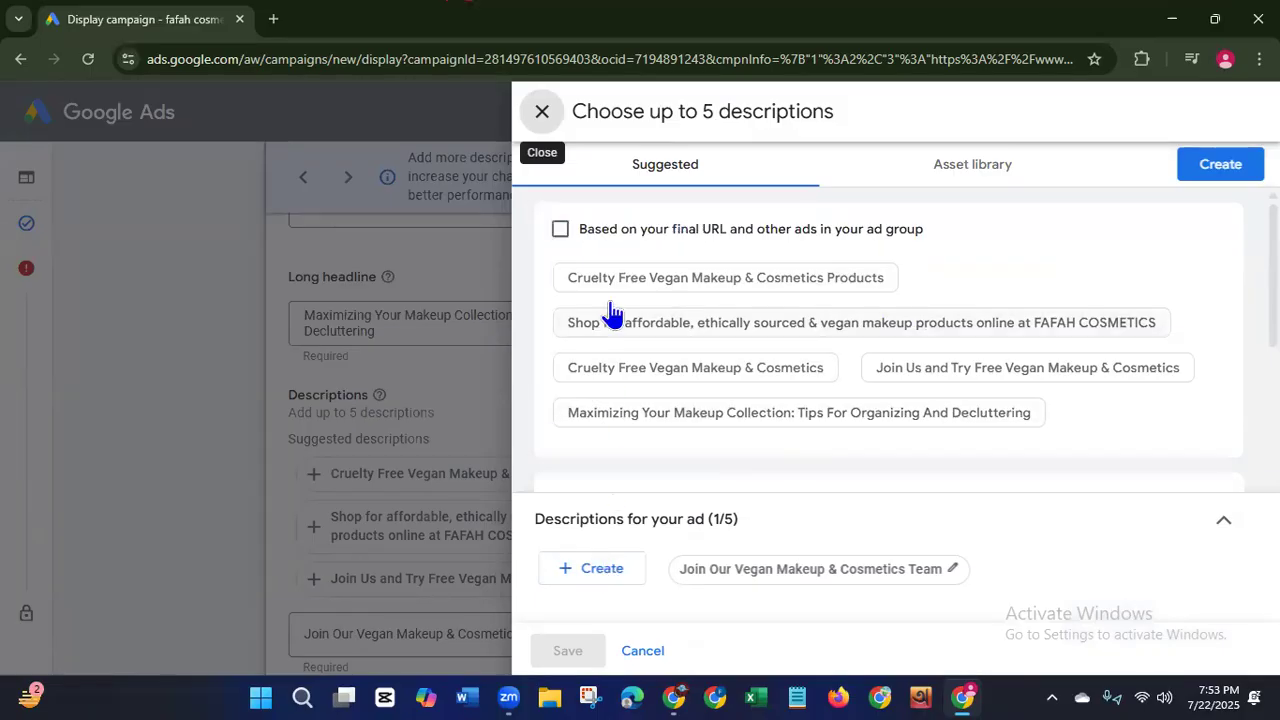
left_click(651, 284)
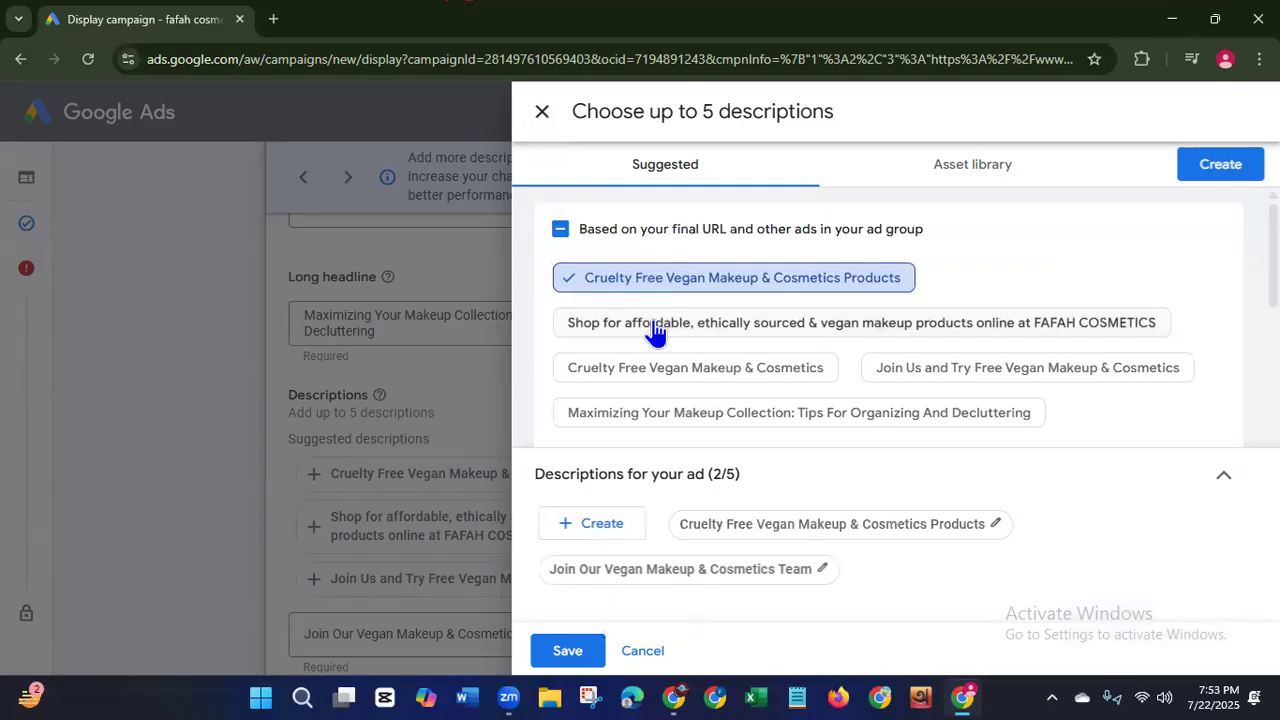
left_click(652, 322)
left_click(651, 369)
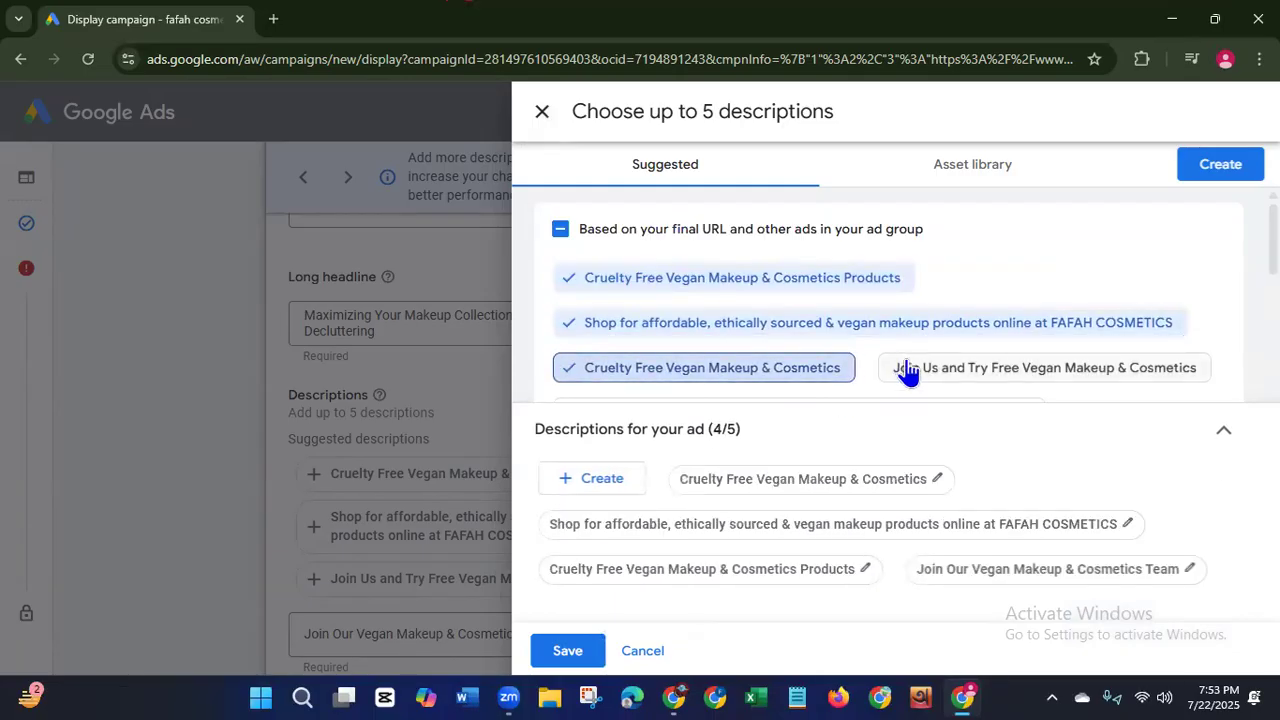
left_click(903, 368)
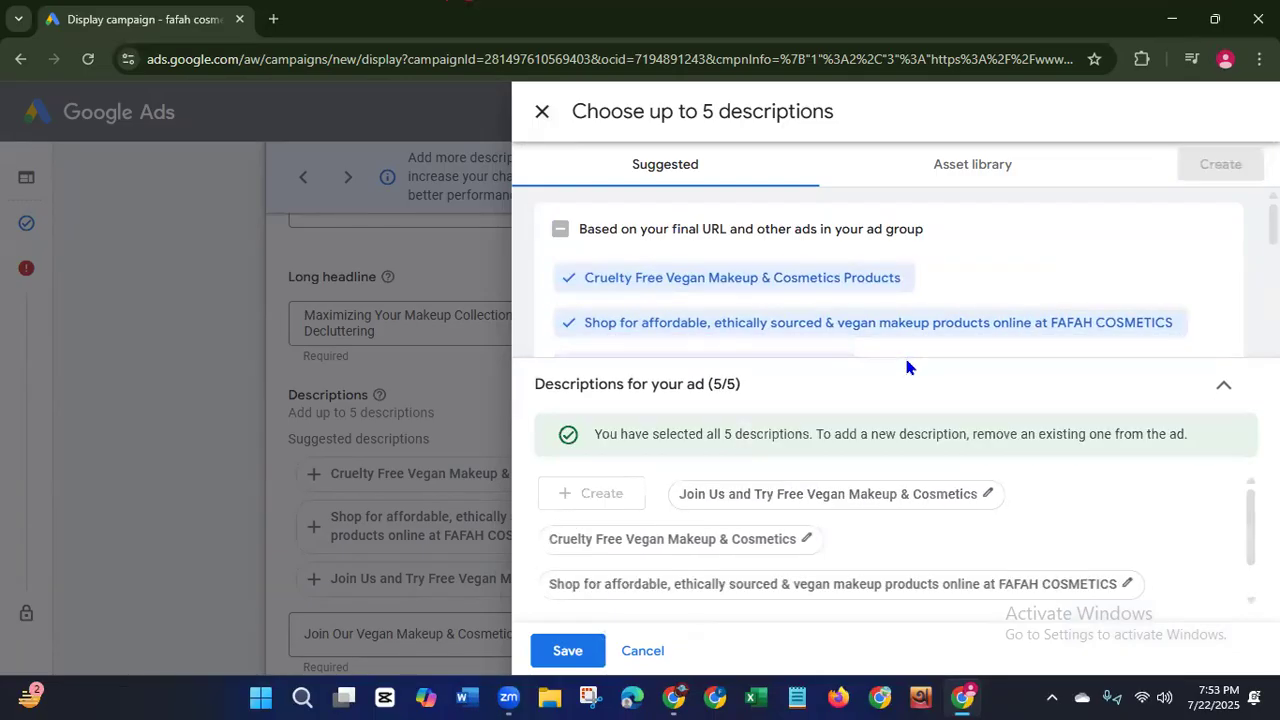
left_click(567, 651)
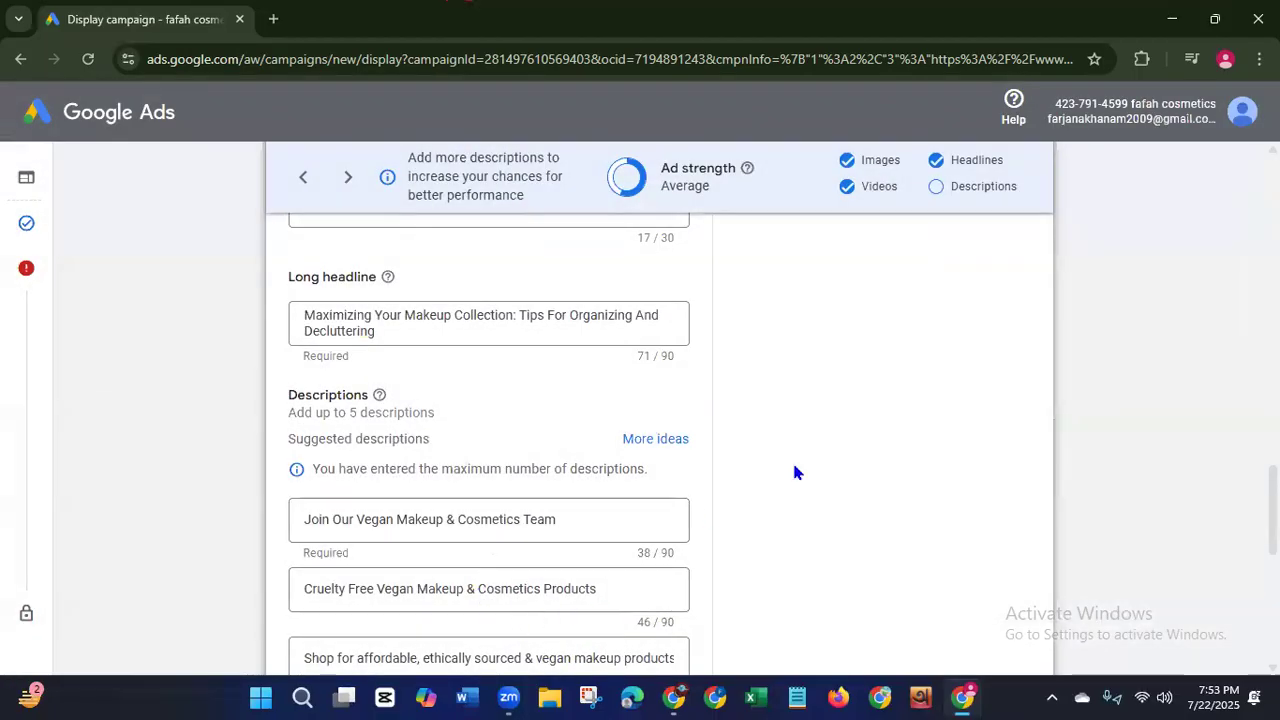
Step: Look through the ad's additional format options and ad URL options, leaving both sections collapsed
scroll(680, 444, "down", 5)
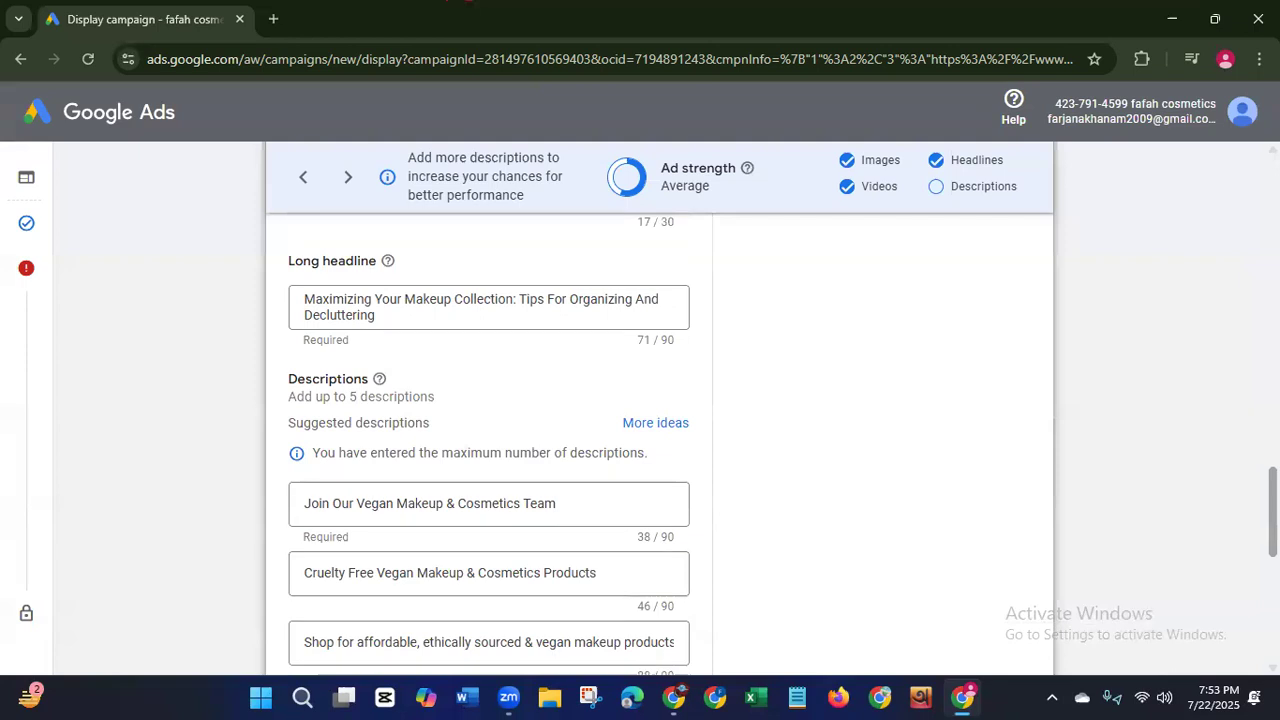
scroll(680, 444, "down", 1)
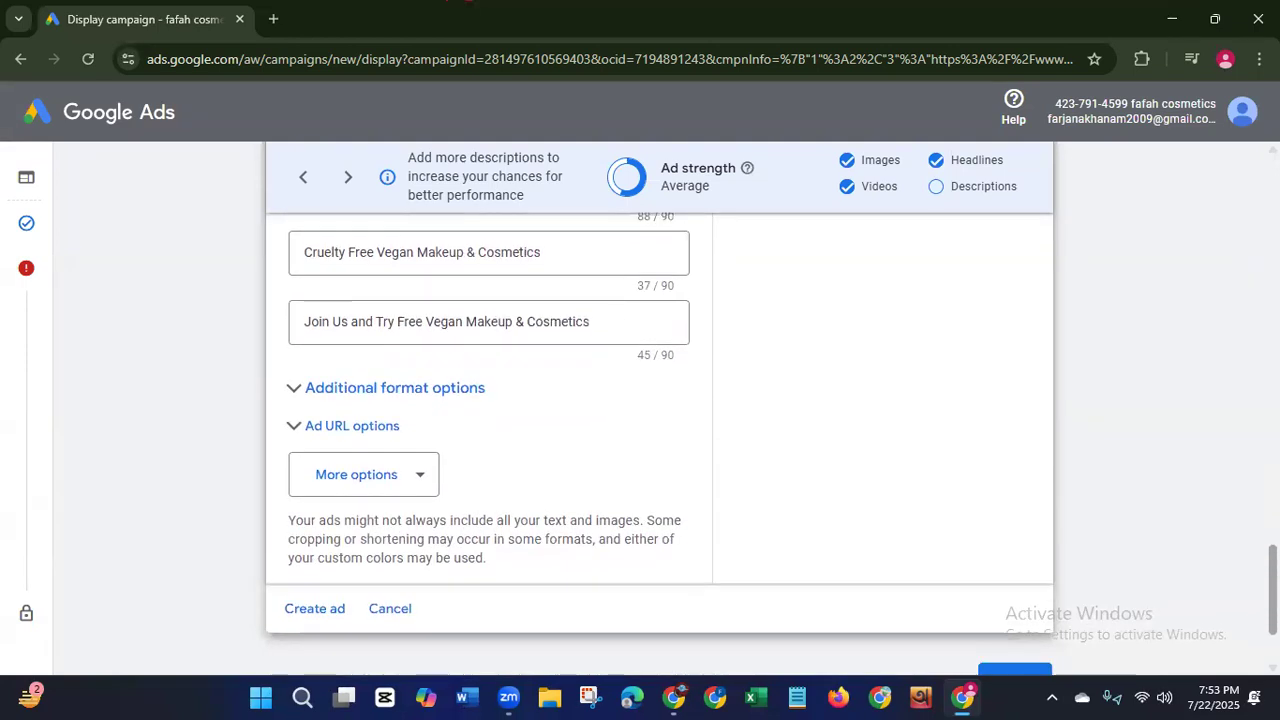
scroll(660, 440, "down", 2)
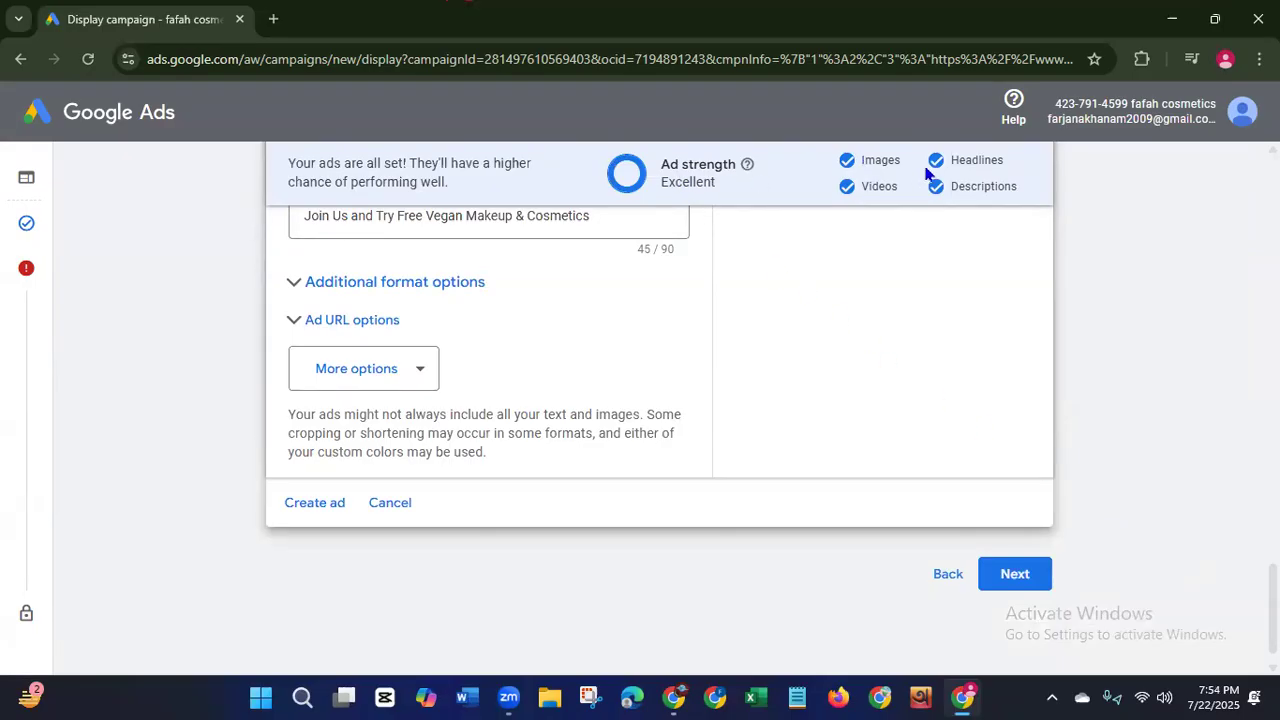
left_click(340, 283)
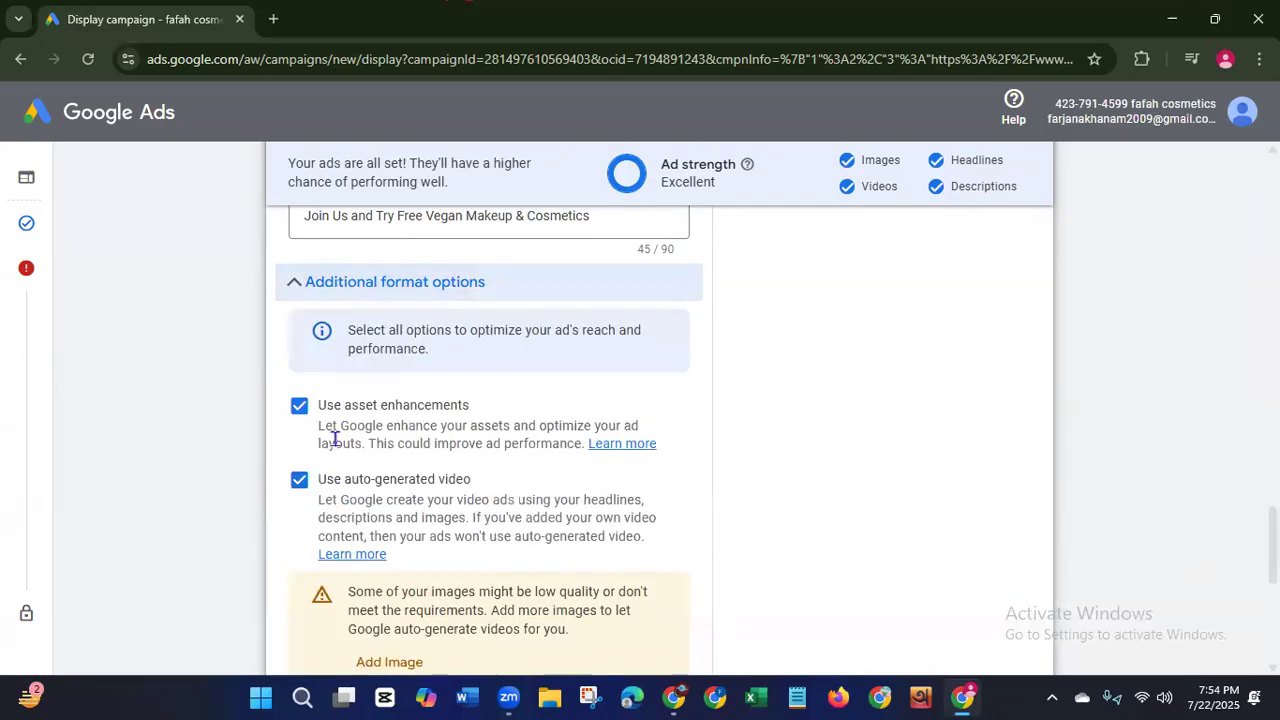
left_click(364, 290)
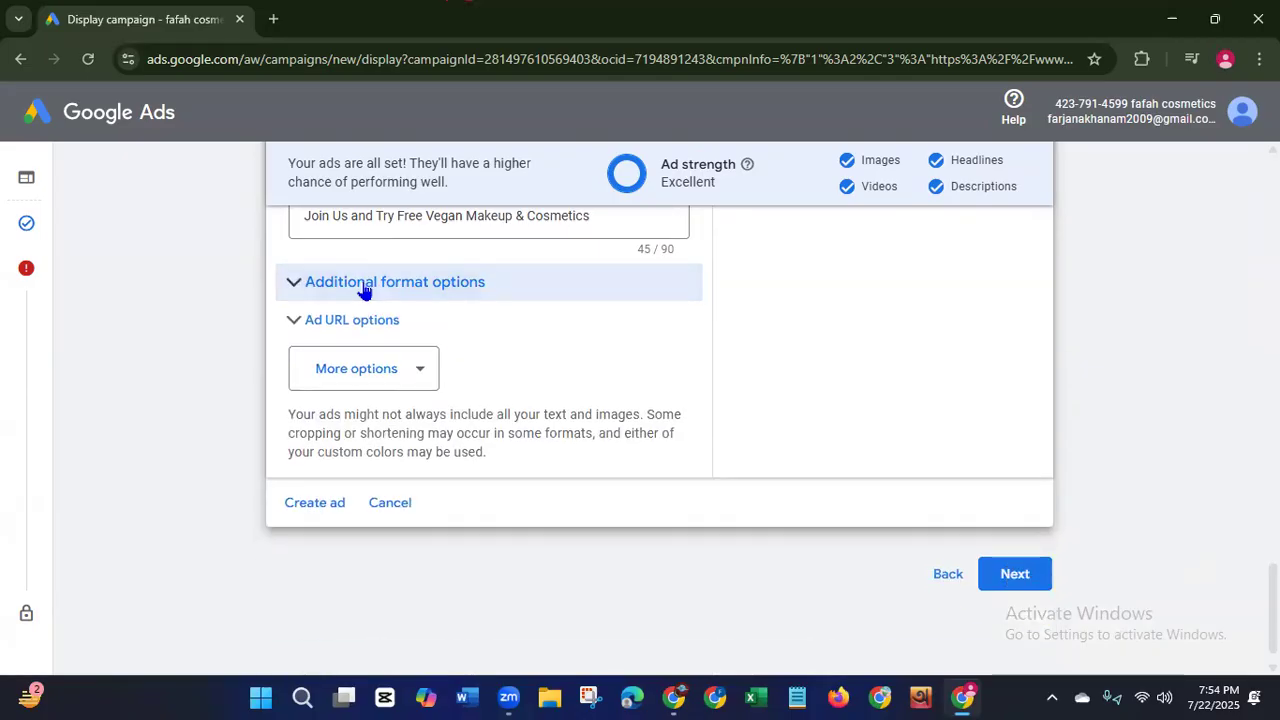
left_click(356, 325)
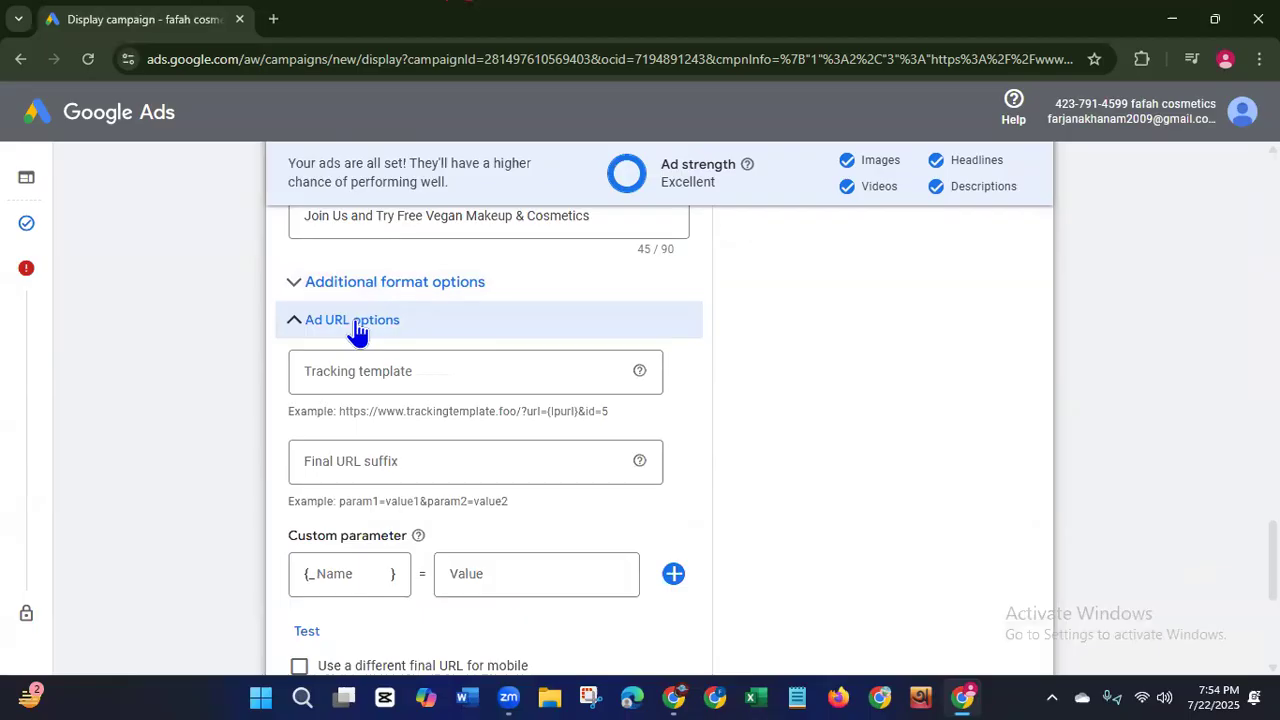
left_click(356, 325)
Step: Add call to action text to the ad, choosing "Learn More" with English as its language
left_click(410, 378)
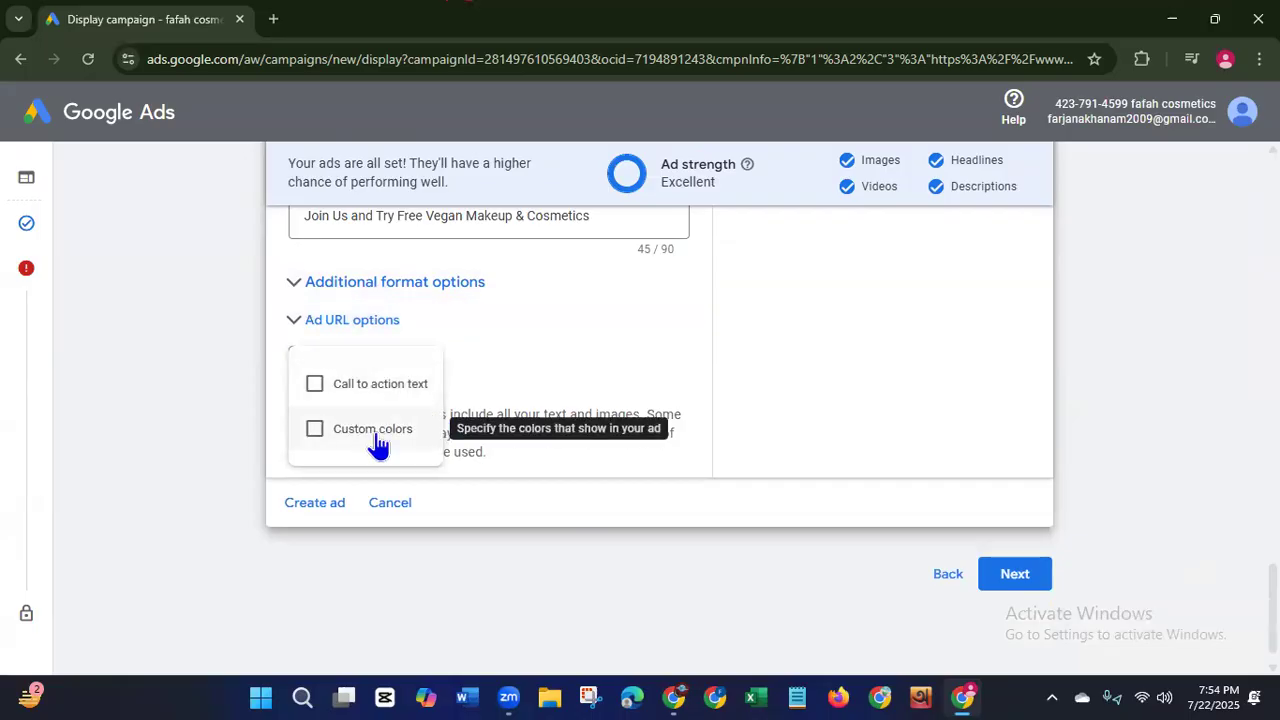
left_click(313, 386)
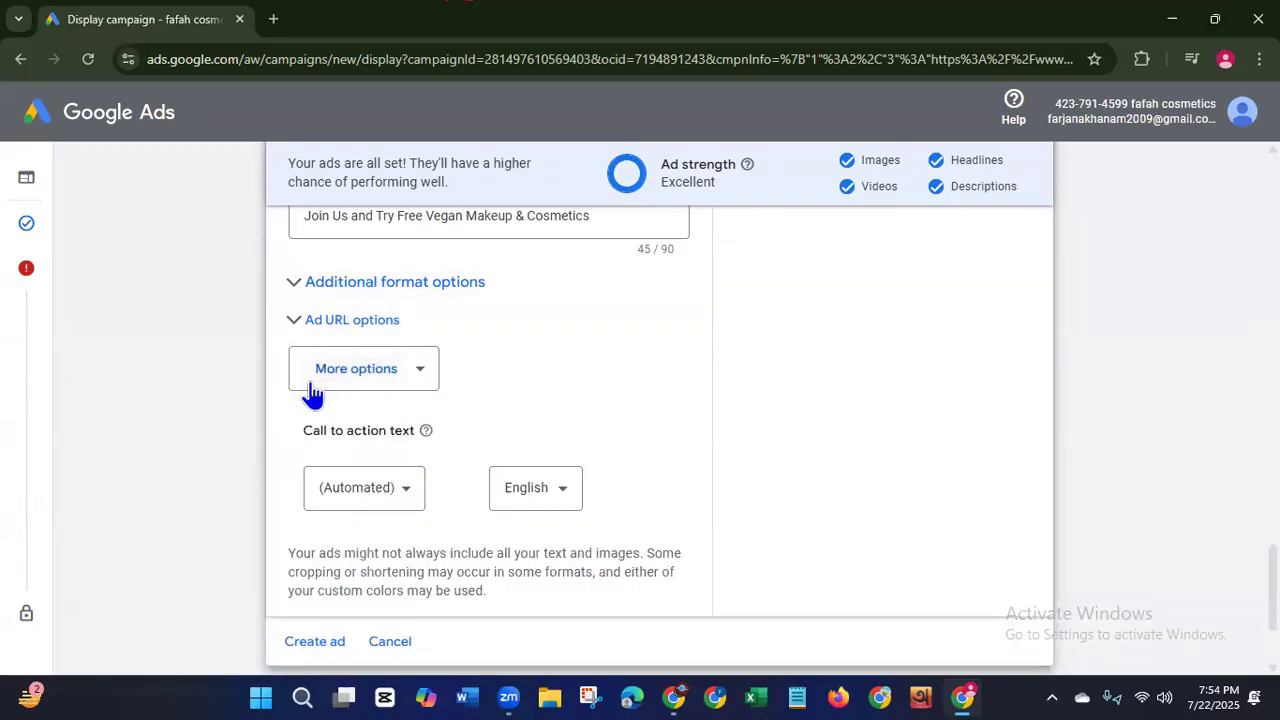
left_click(400, 497)
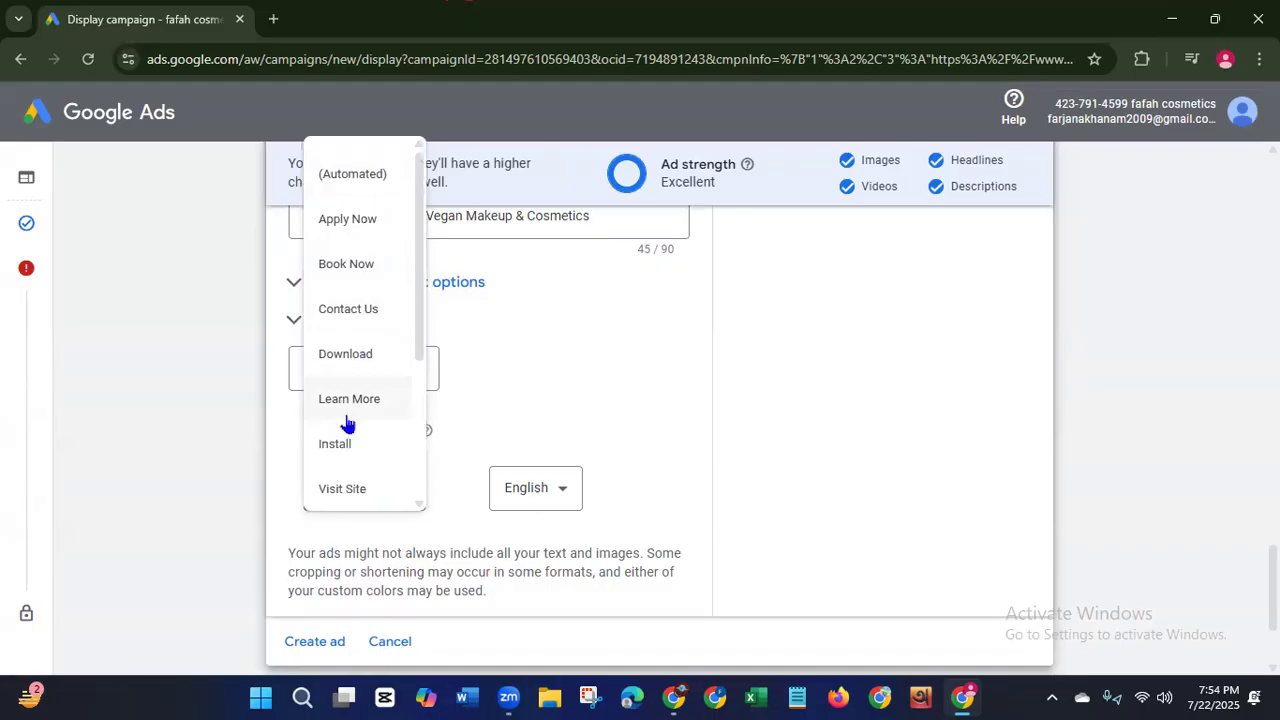
left_click_drag(420, 329, 409, 480)
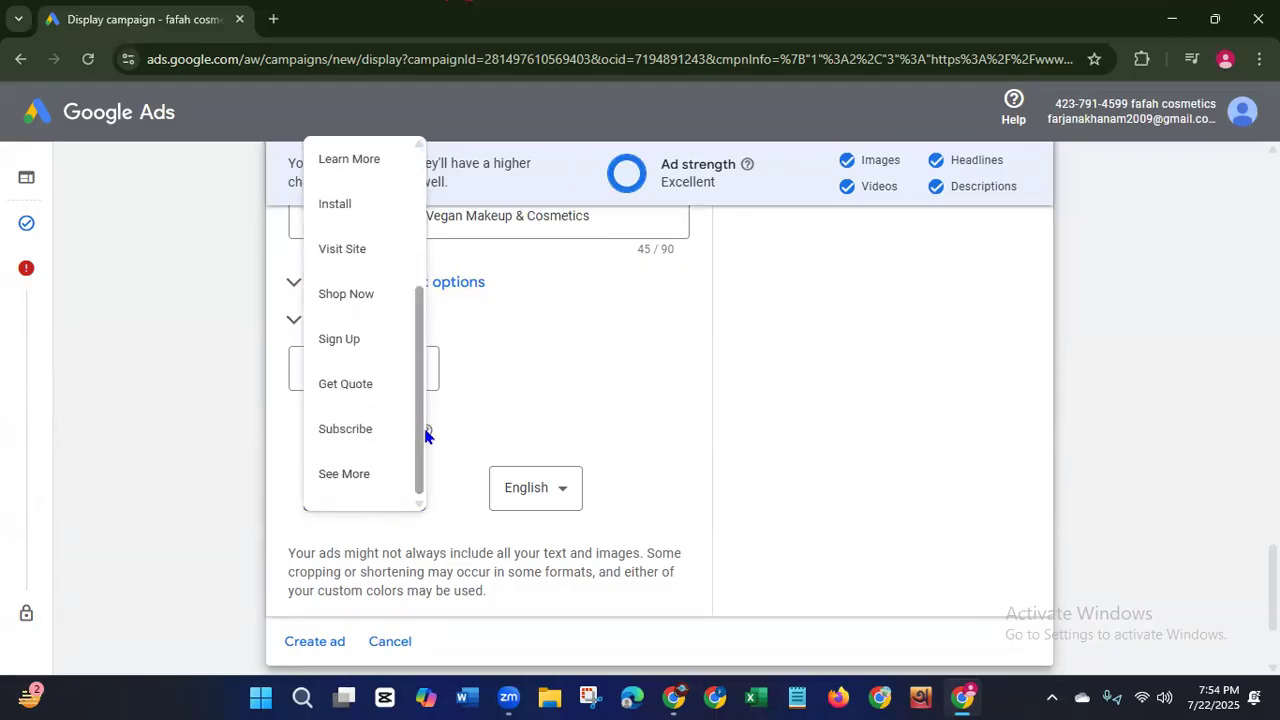
left_click_drag(425, 434, 419, 280)
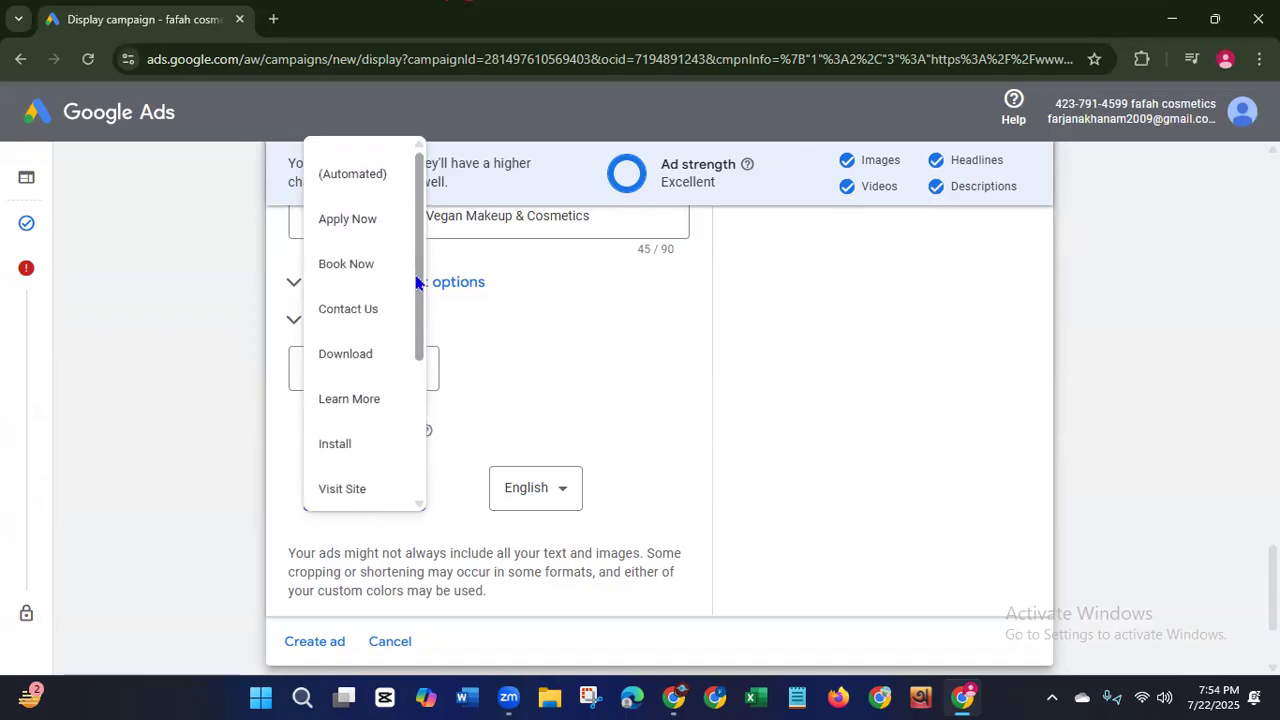
left_click_drag(418, 284, 419, 313)
left_click(363, 352)
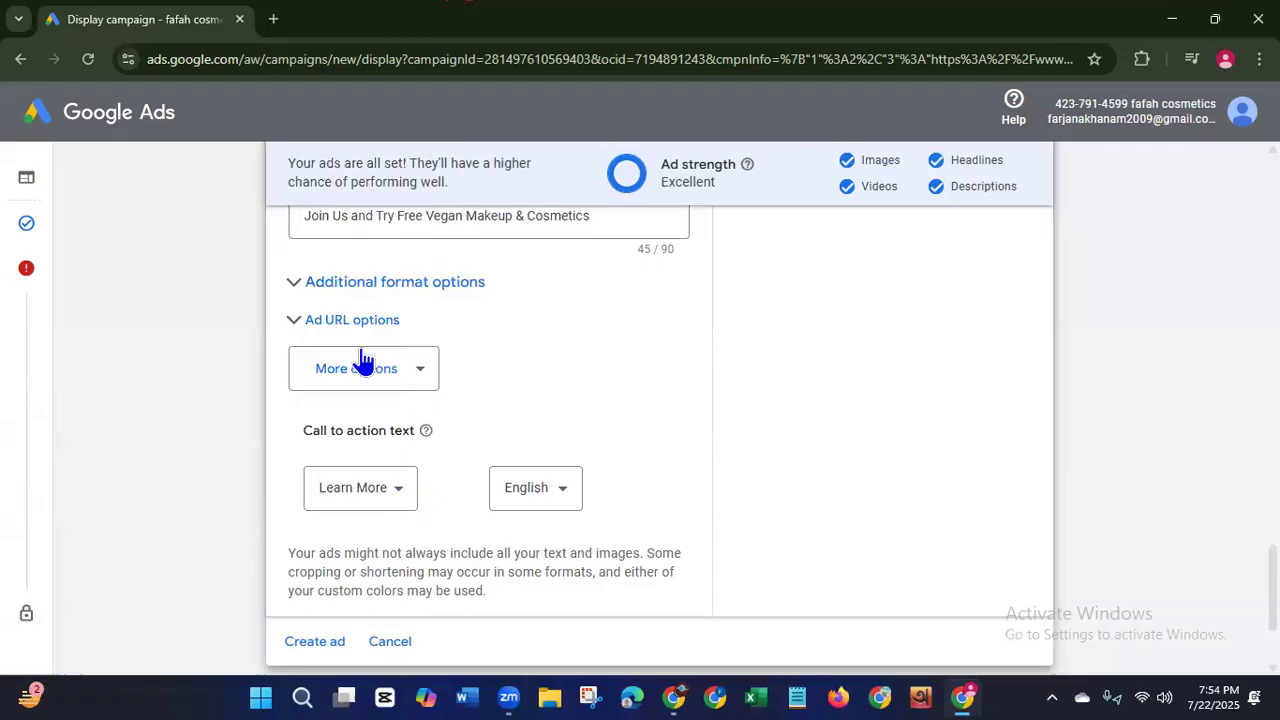
left_click(535, 490)
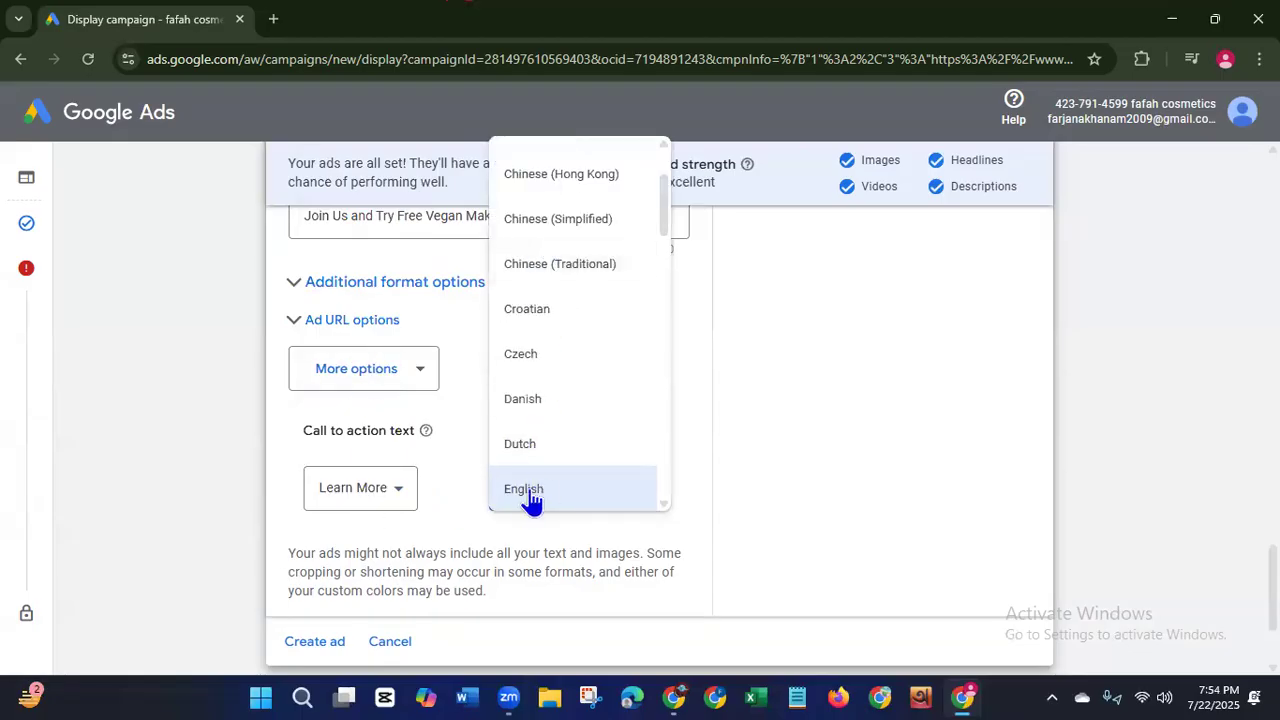
left_click(529, 500)
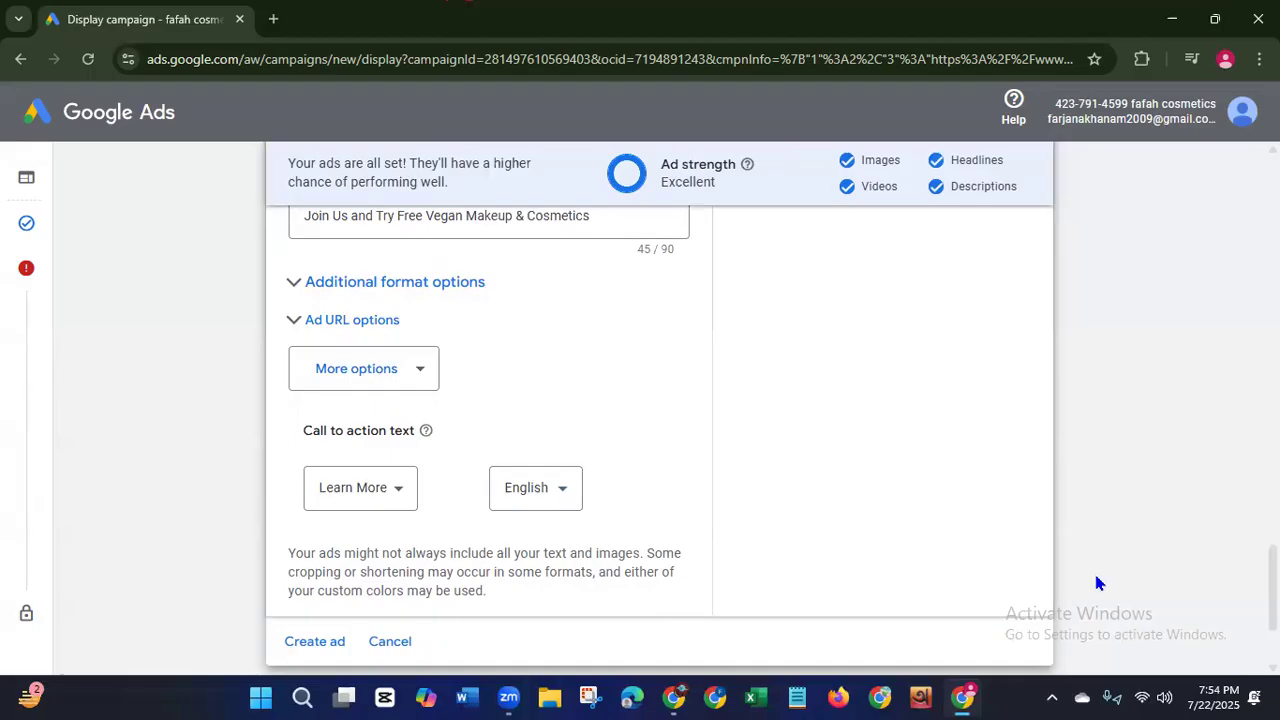
Step: Proceed from the ad to the campaign review and check the publishing errors and campaign settings summary
scroll(1221, 590, "down", 2)
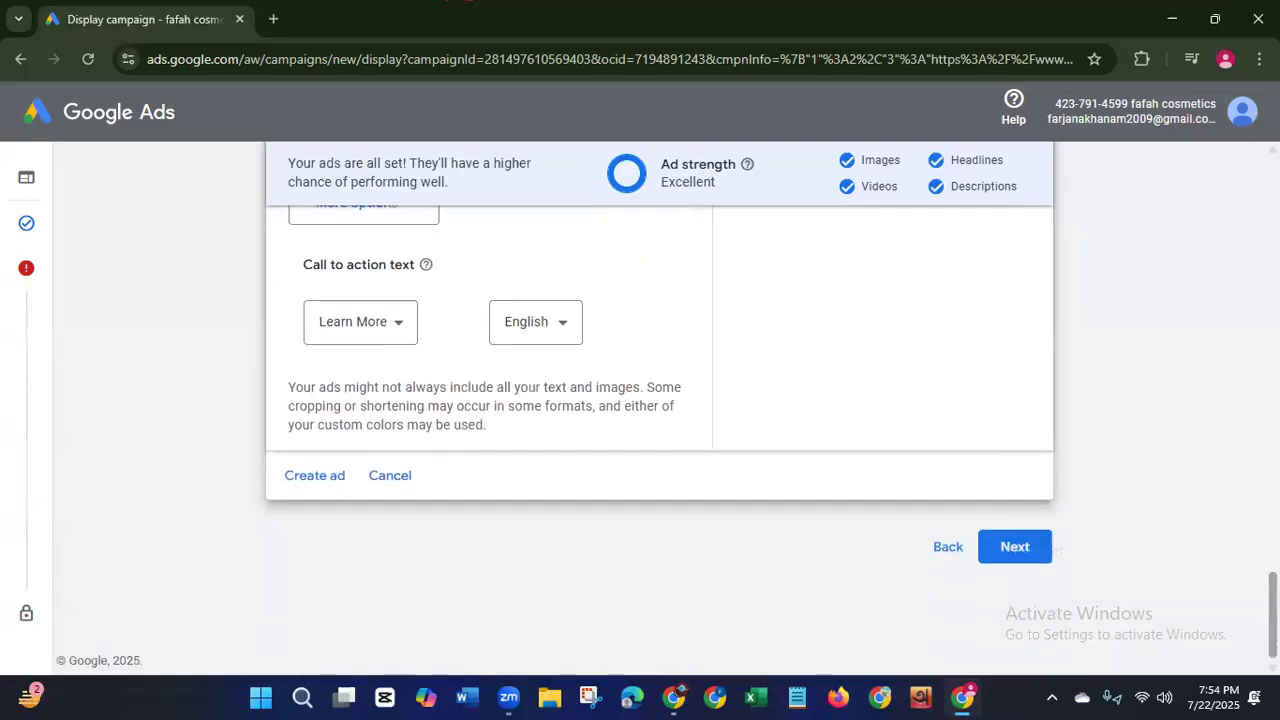
left_click(1013, 557)
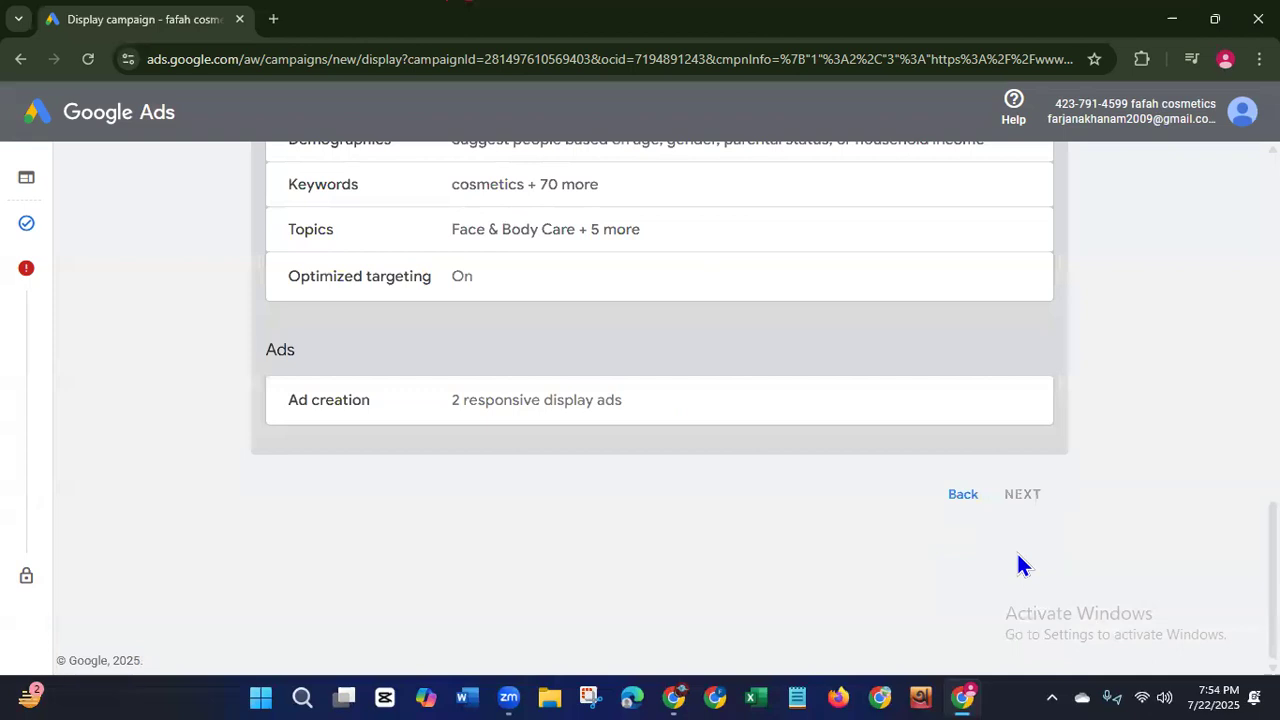
scroll(660, 410, "up", 5)
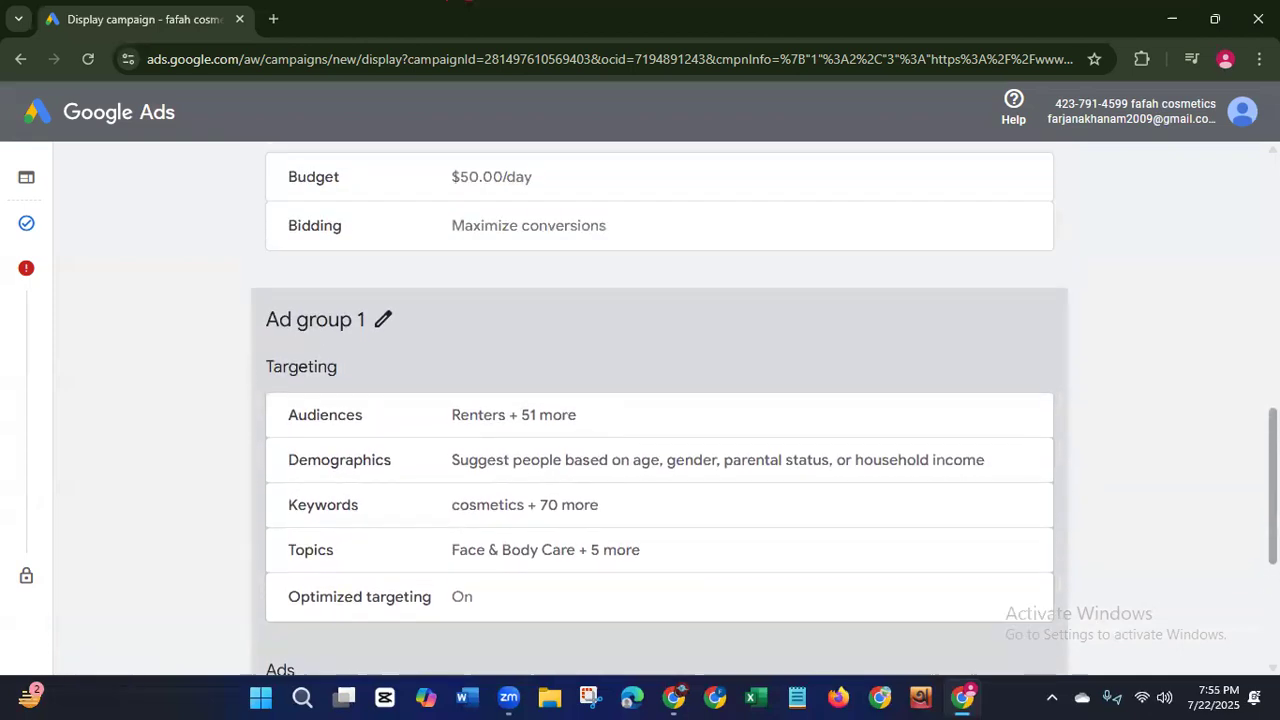
scroll(660, 410, "up", 3)
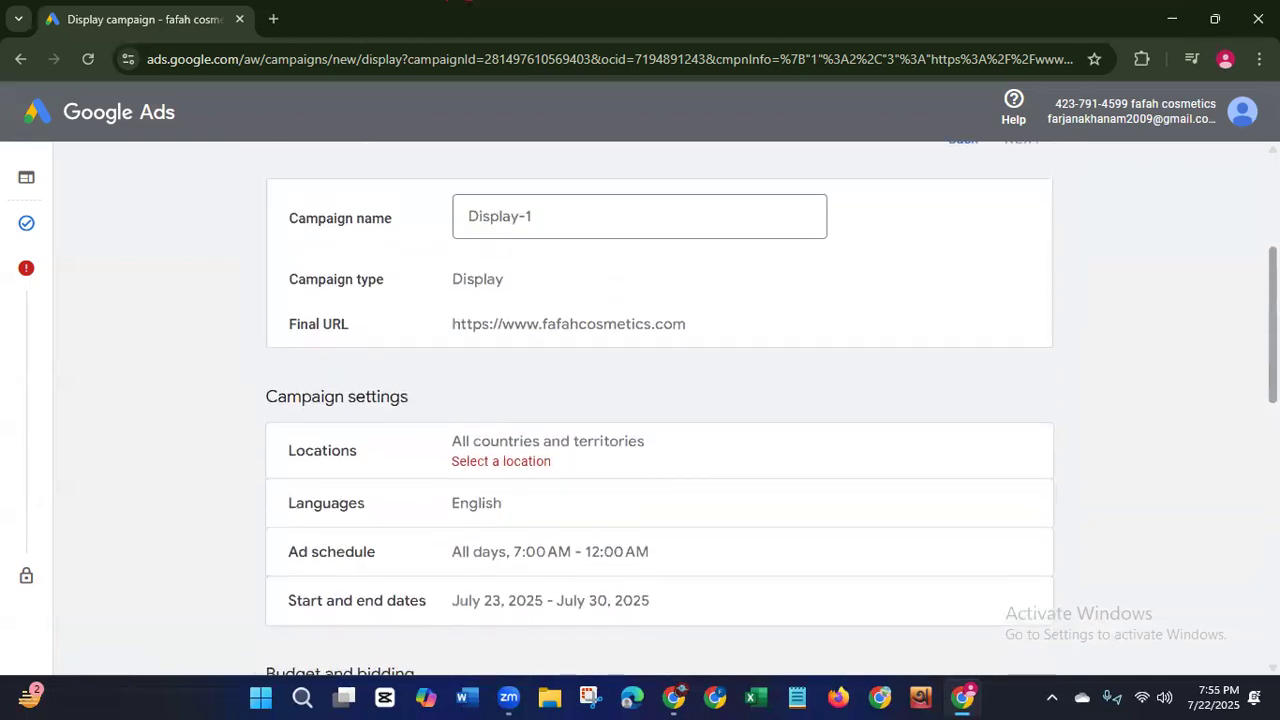
scroll(660, 410, "up", 3)
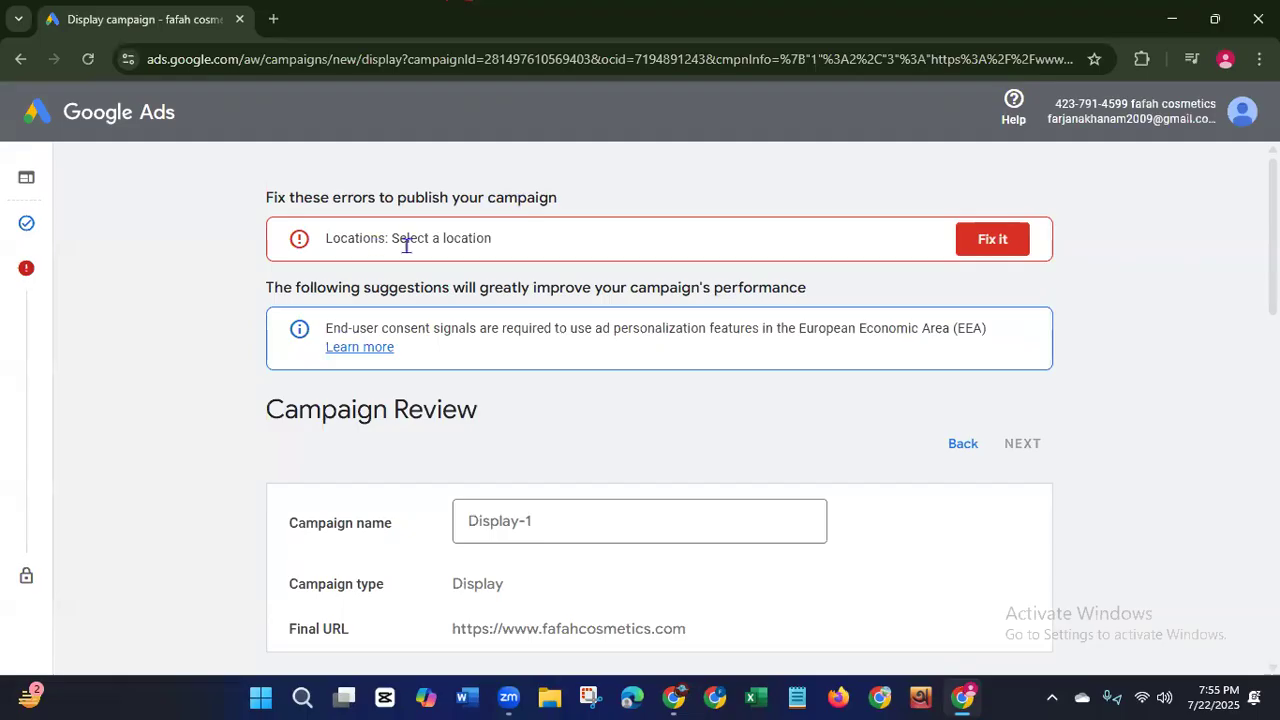
scroll(660, 400, "down", 3)
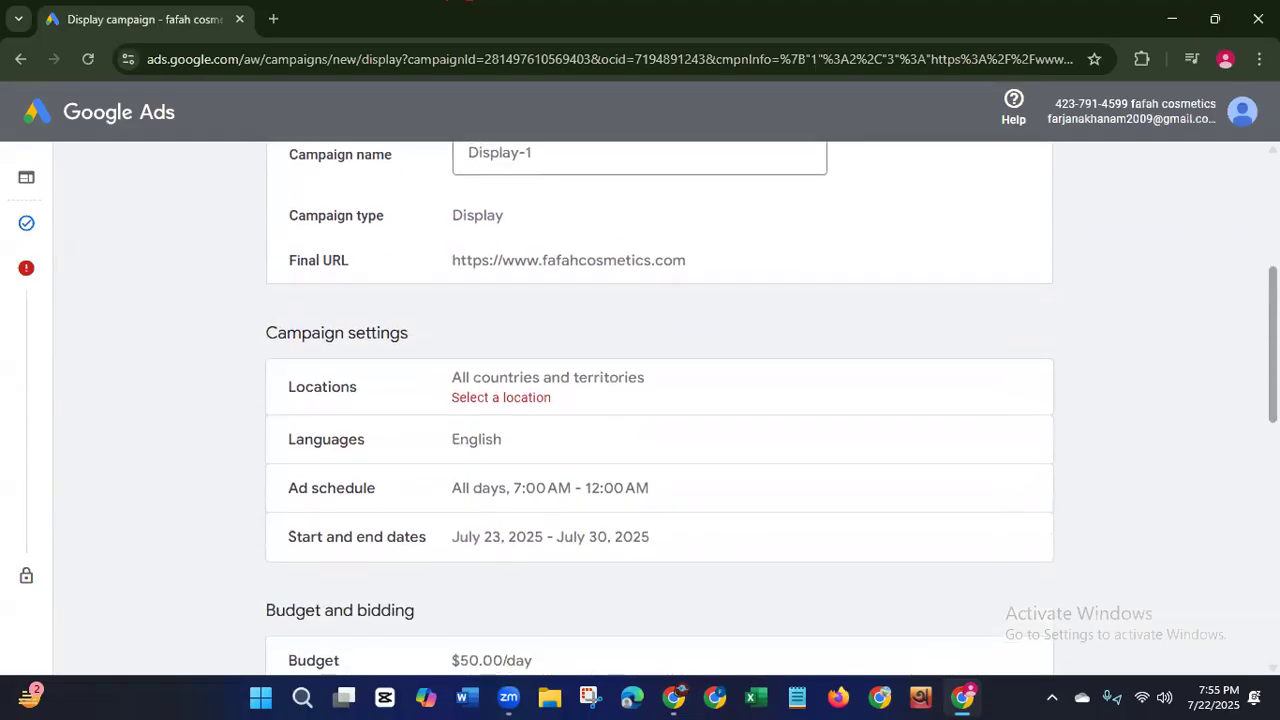
Step: Open the campaign's location settings, clear the "USA" search text and include the state of New York, United States
left_click(529, 385)
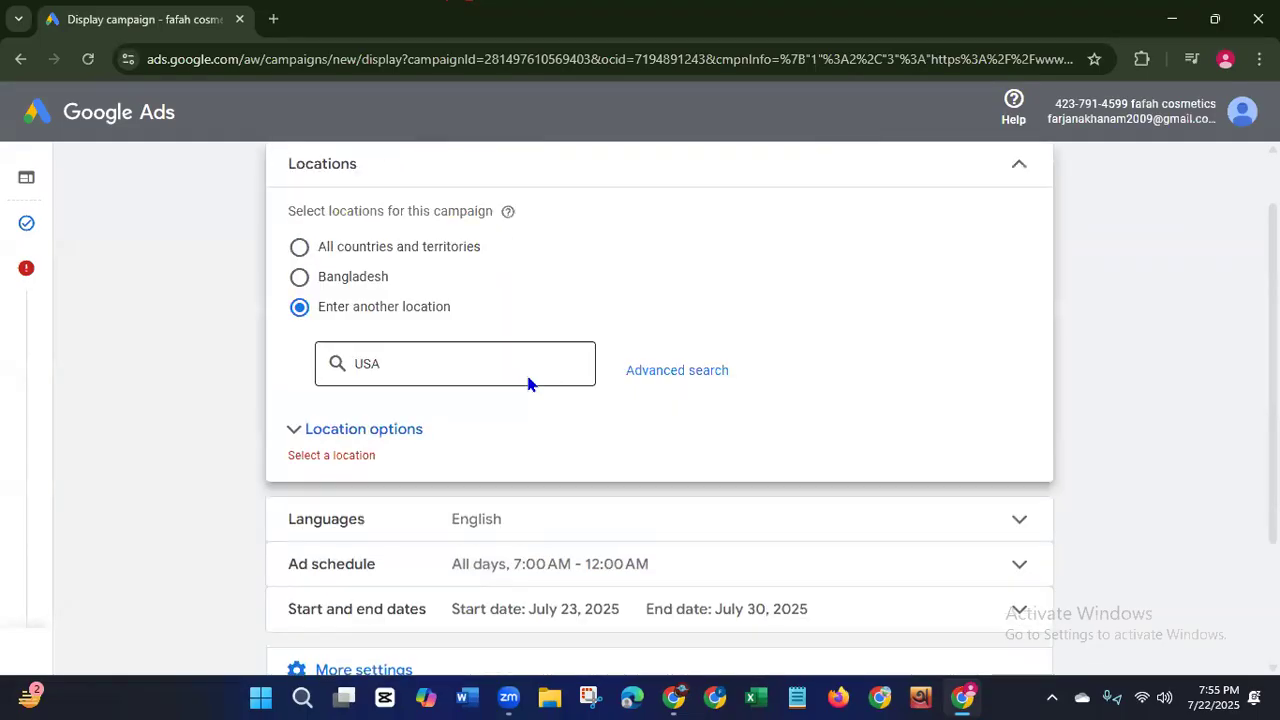
left_click(400, 370)
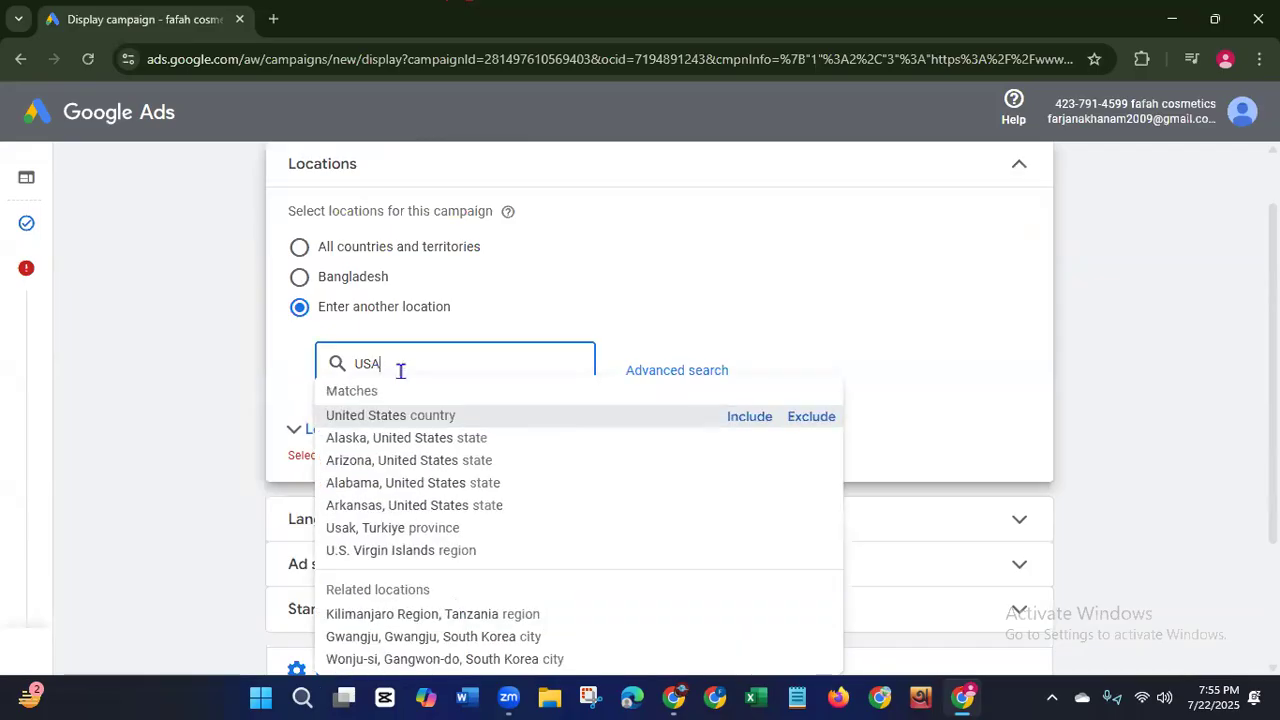
key("BackSpace")
key("BackSpace")
key("BackSpace")
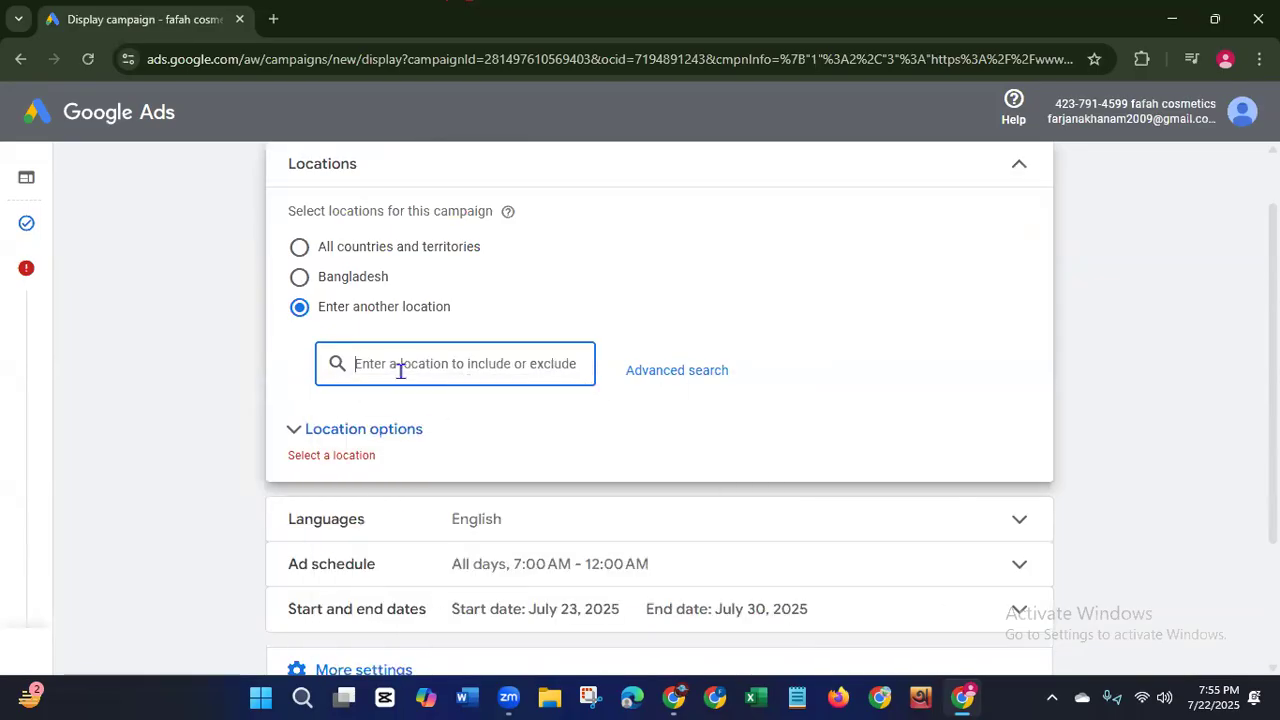
type("New")
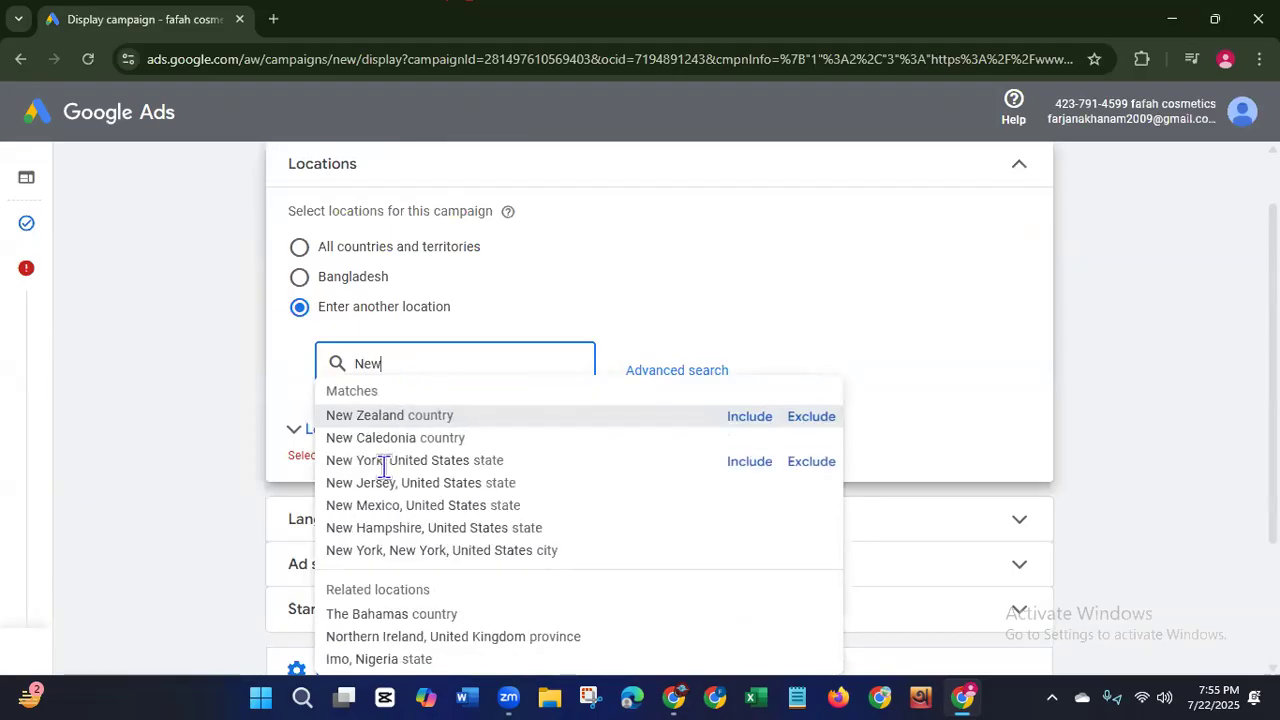
left_click(446, 460)
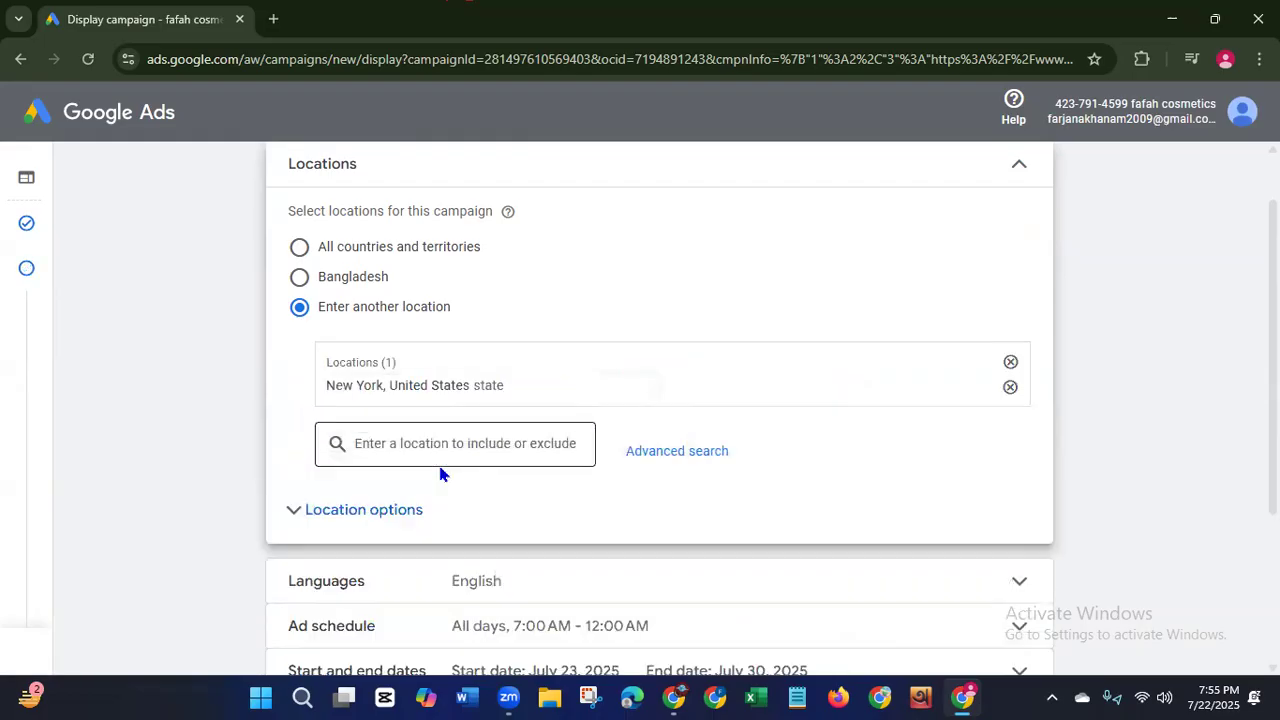
Step: Add the states of Washington and New Jersey, United States, to the campaign's targeted locations
left_click(437, 441)
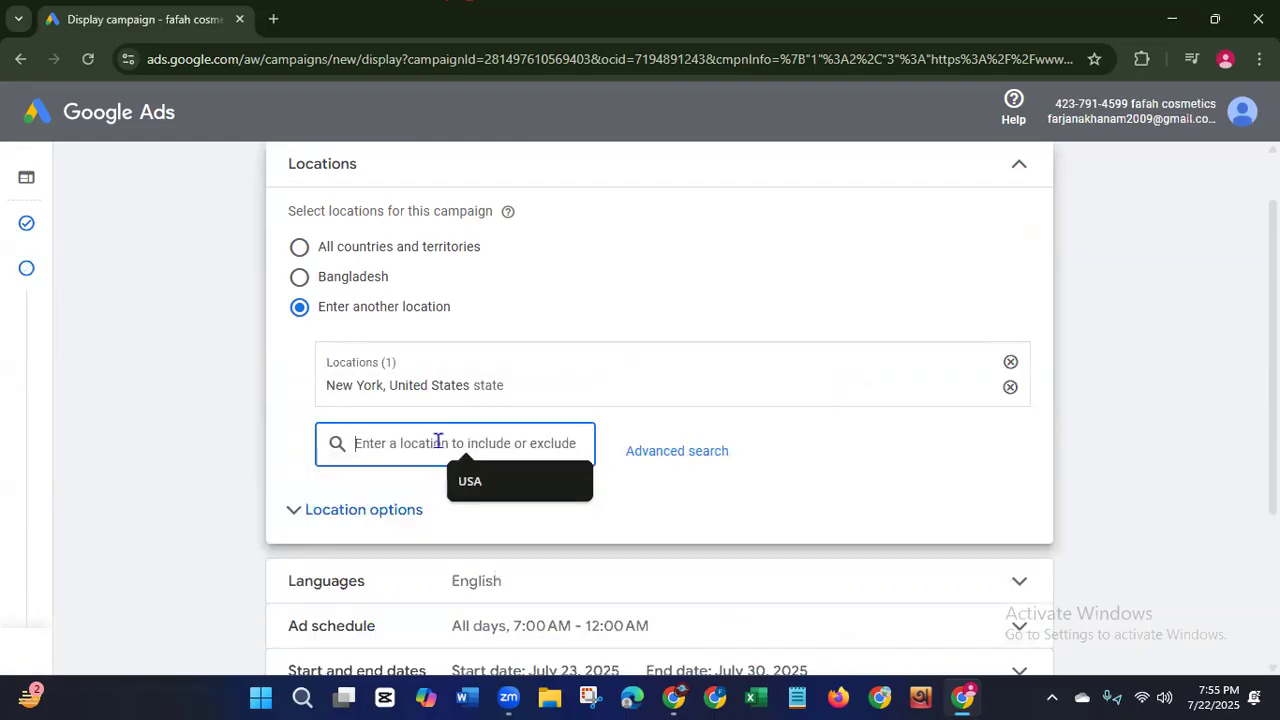
type("Washi")
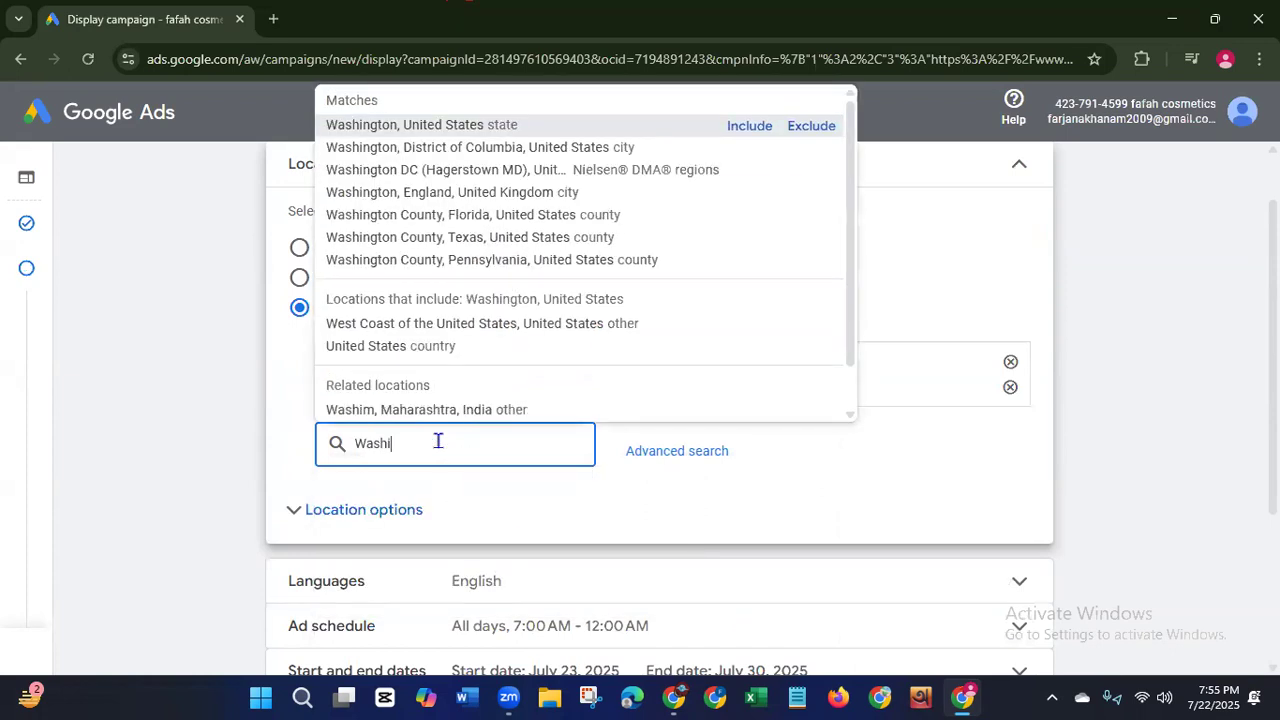
left_click(440, 128)
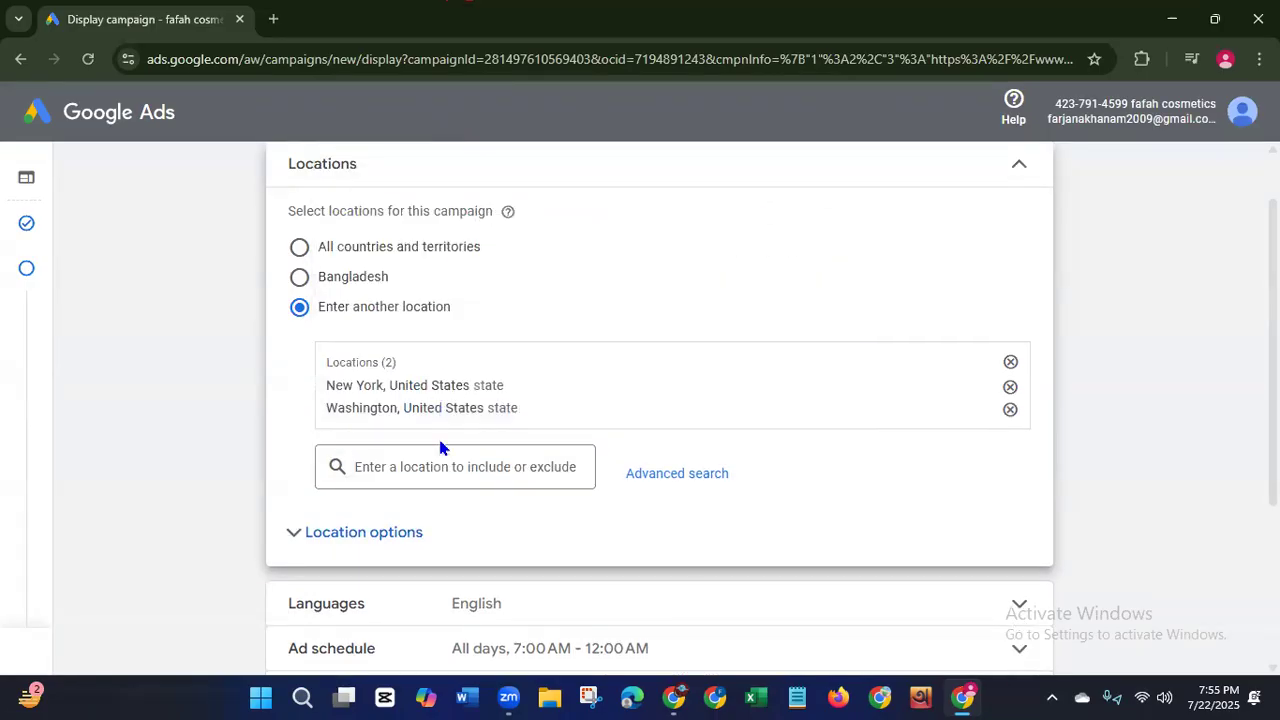
left_click(423, 460)
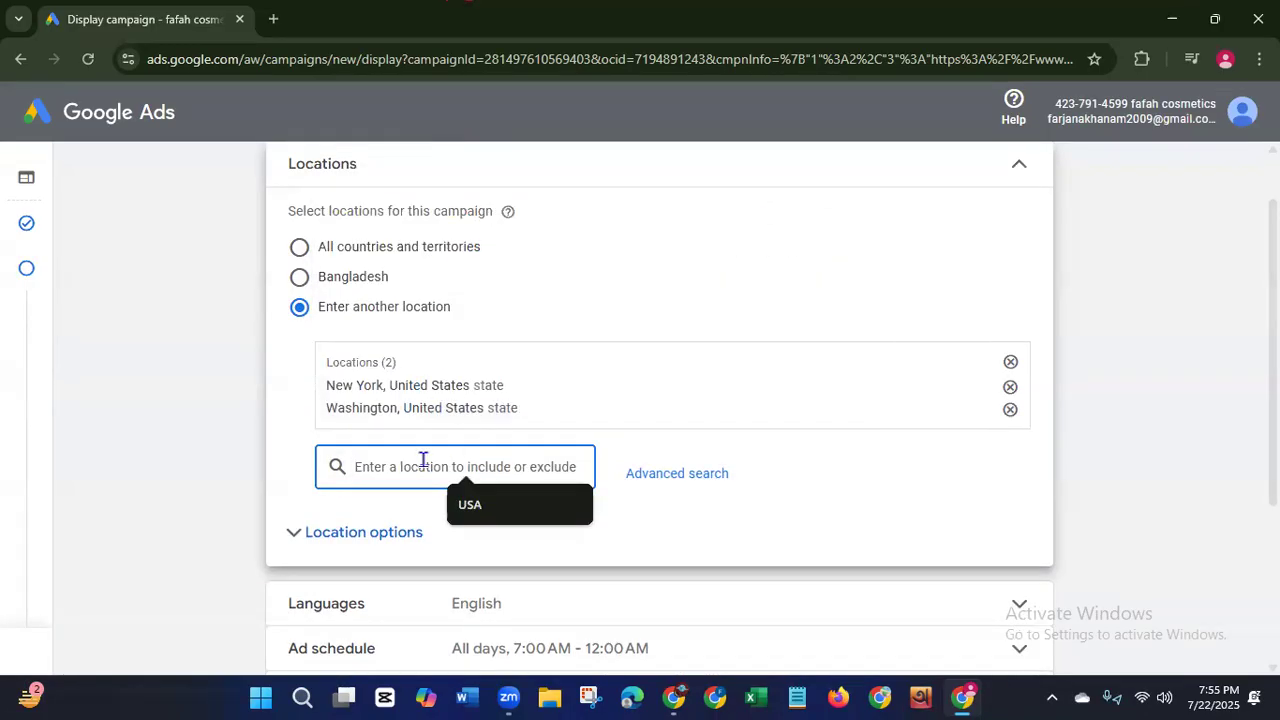
type("New j")
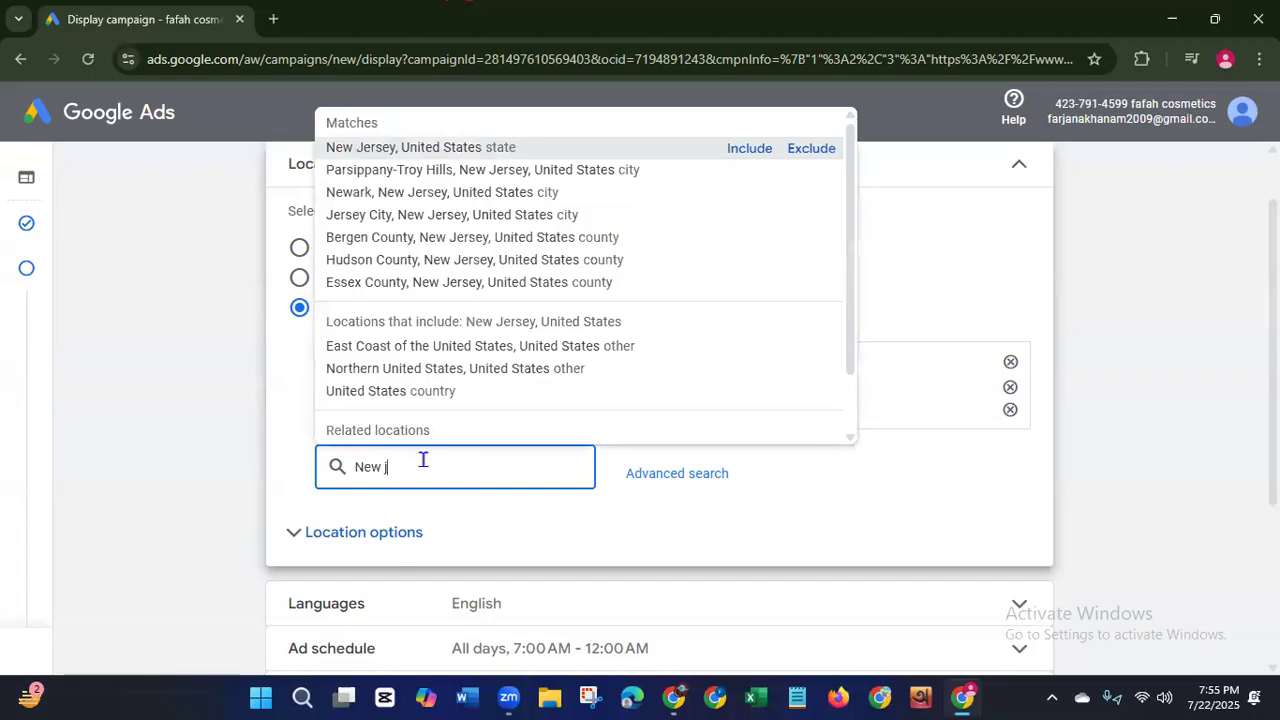
left_click(414, 147)
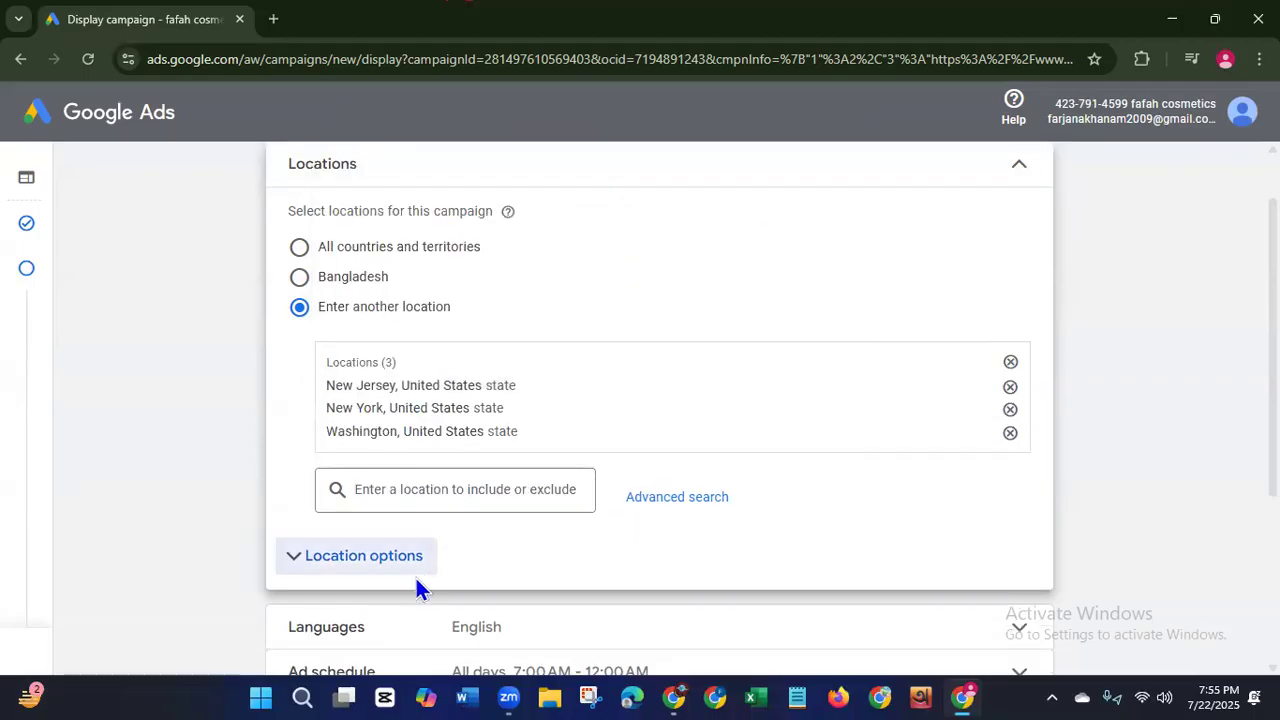
Step: Look at the presence and interest choices in the location options, leaving the section collapsed
left_click(386, 576)
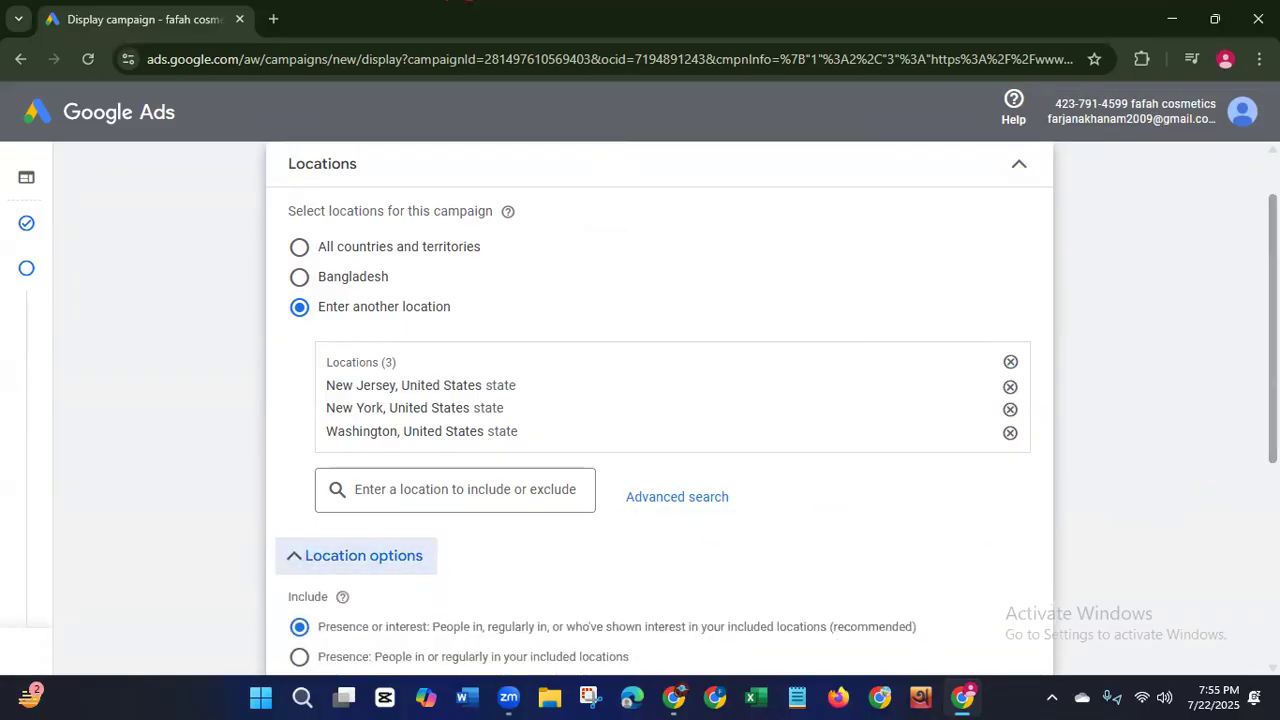
scroll(1141, 512, "down", 2)
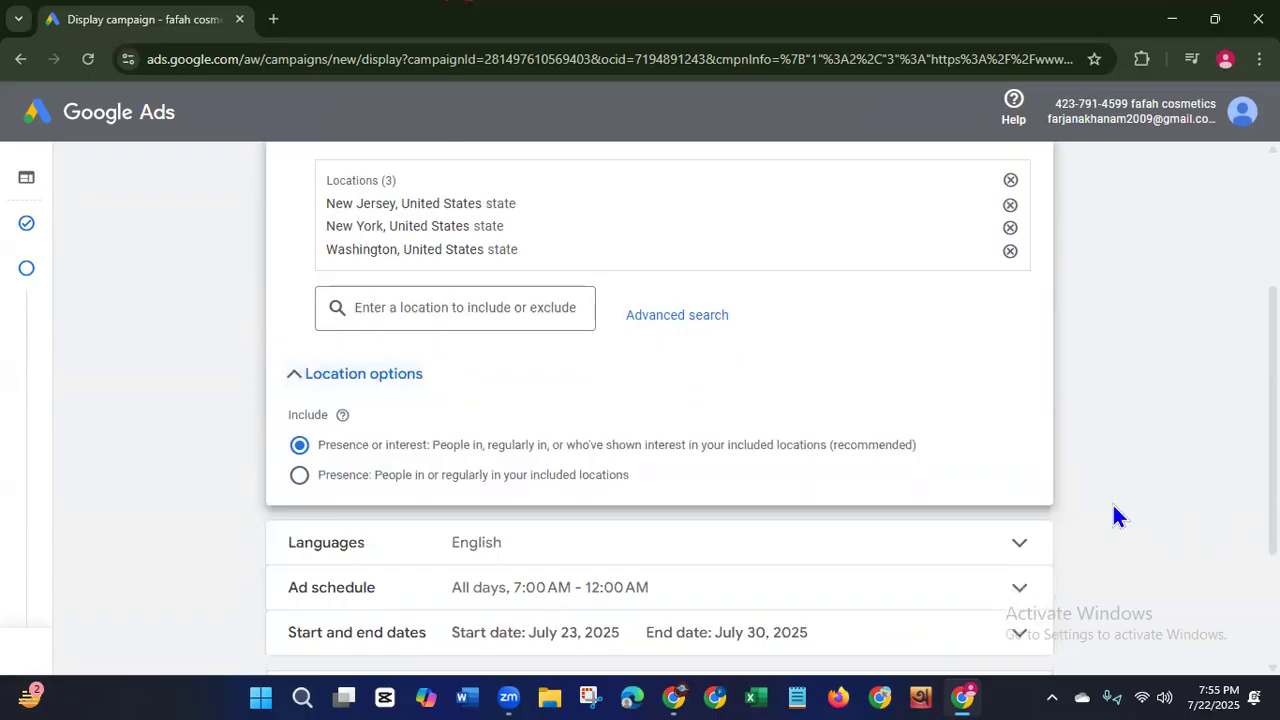
left_click(294, 378)
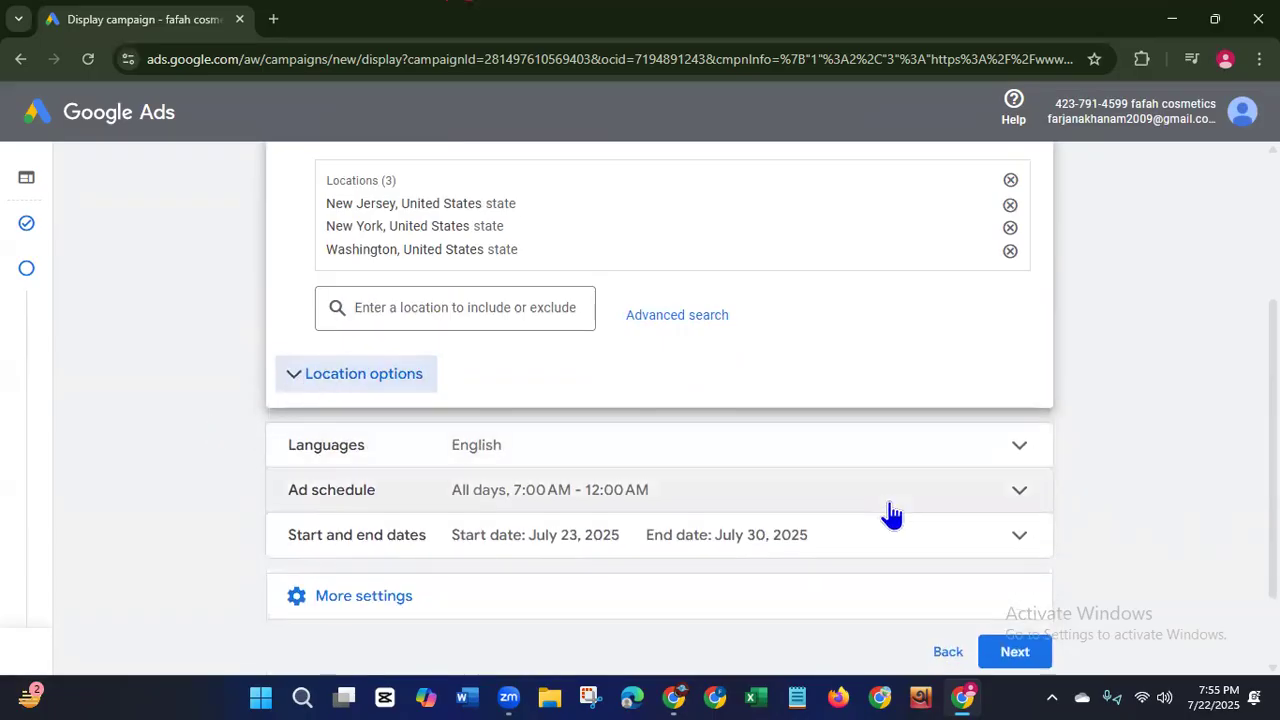
Step: Proceed from the campaign settings through the budget and bidding, targeting and ads pages to the campaign review
left_click(1000, 660)
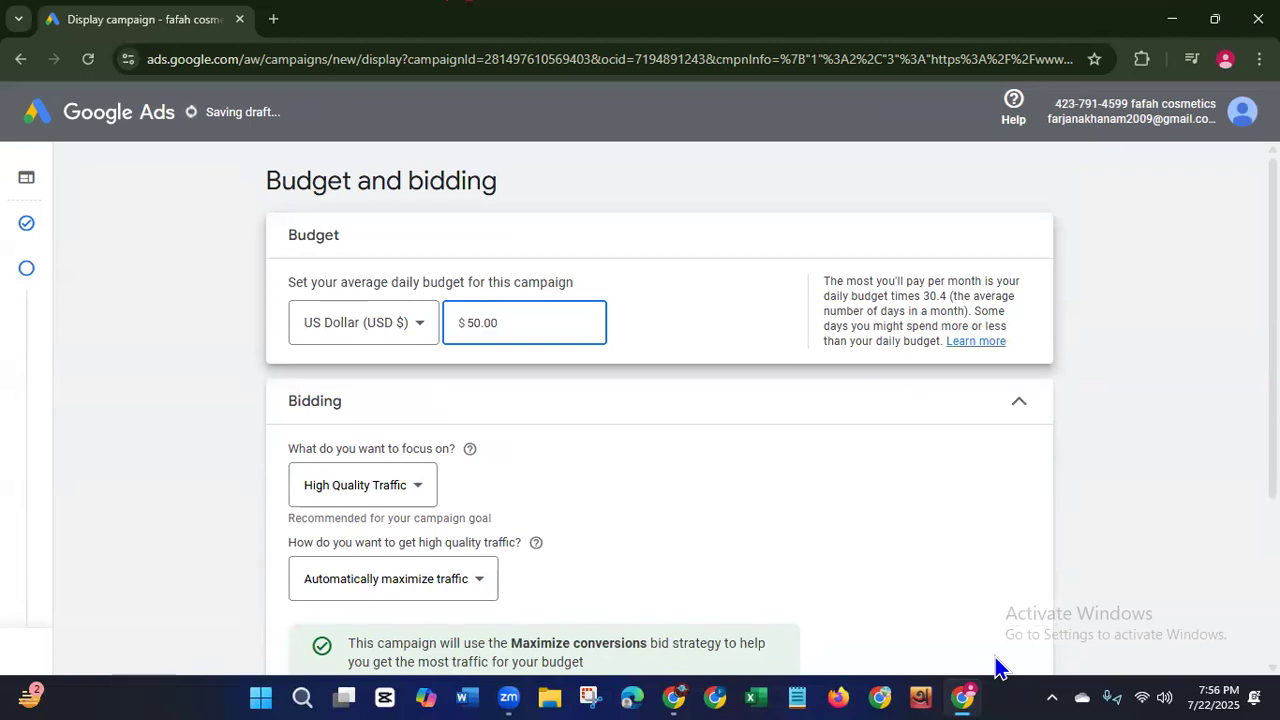
scroll(660, 400, "down", 3)
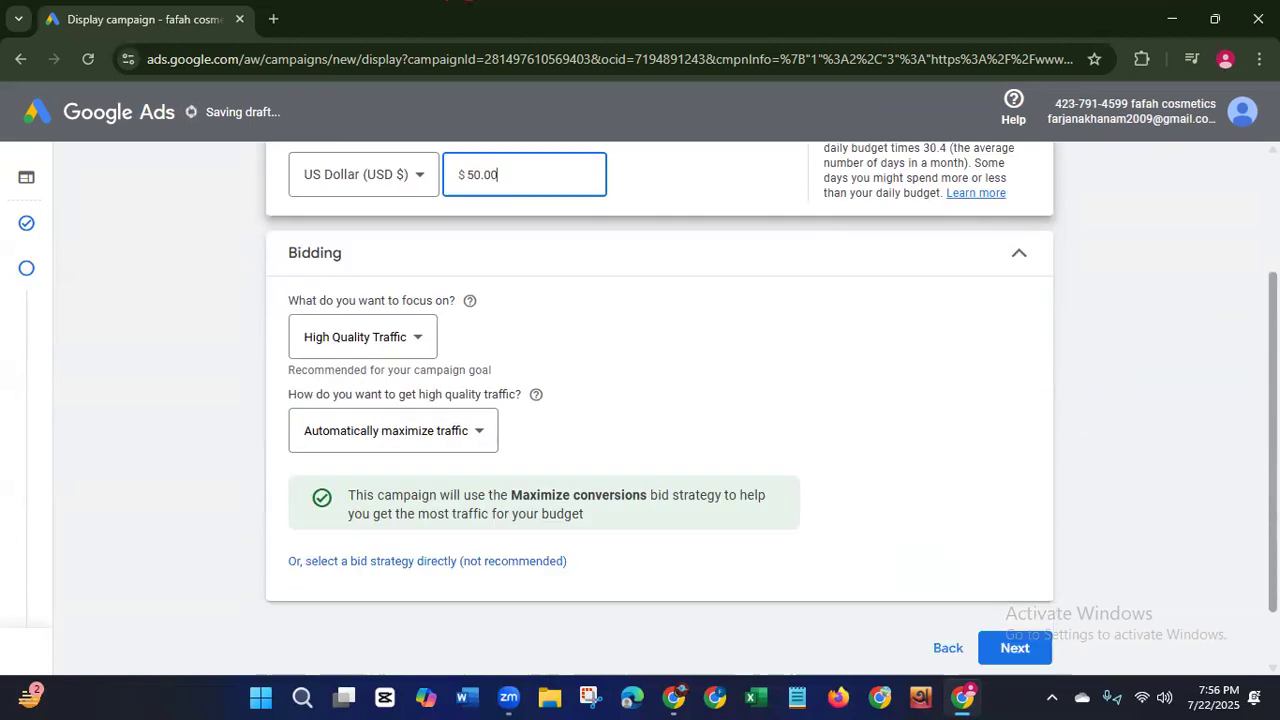
left_click(1014, 547)
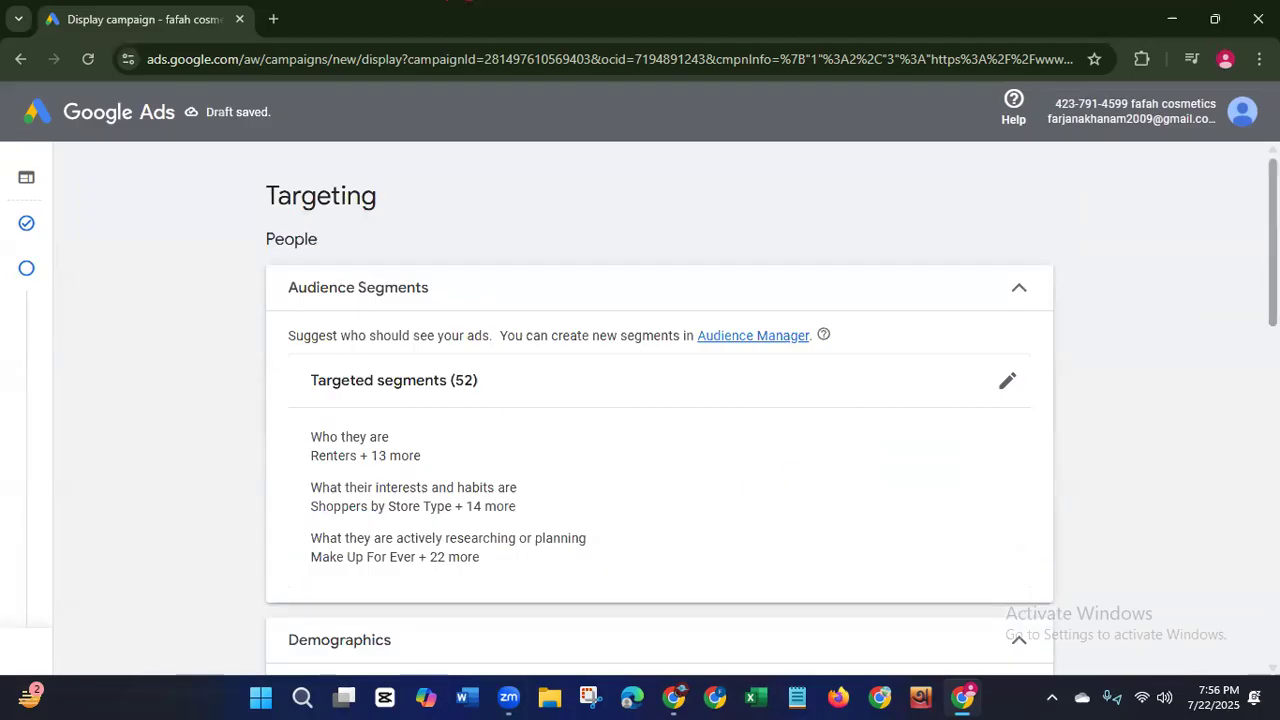
scroll(1272, 400, "down", 15)
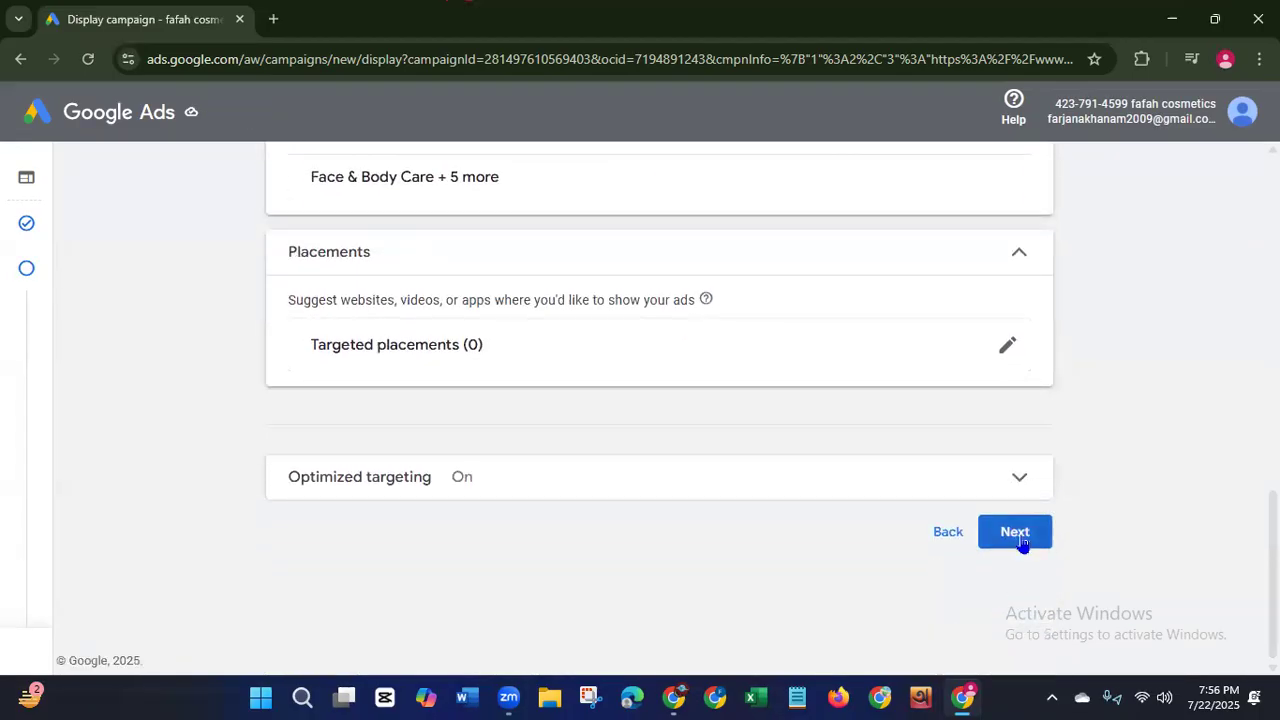
left_click(1020, 543)
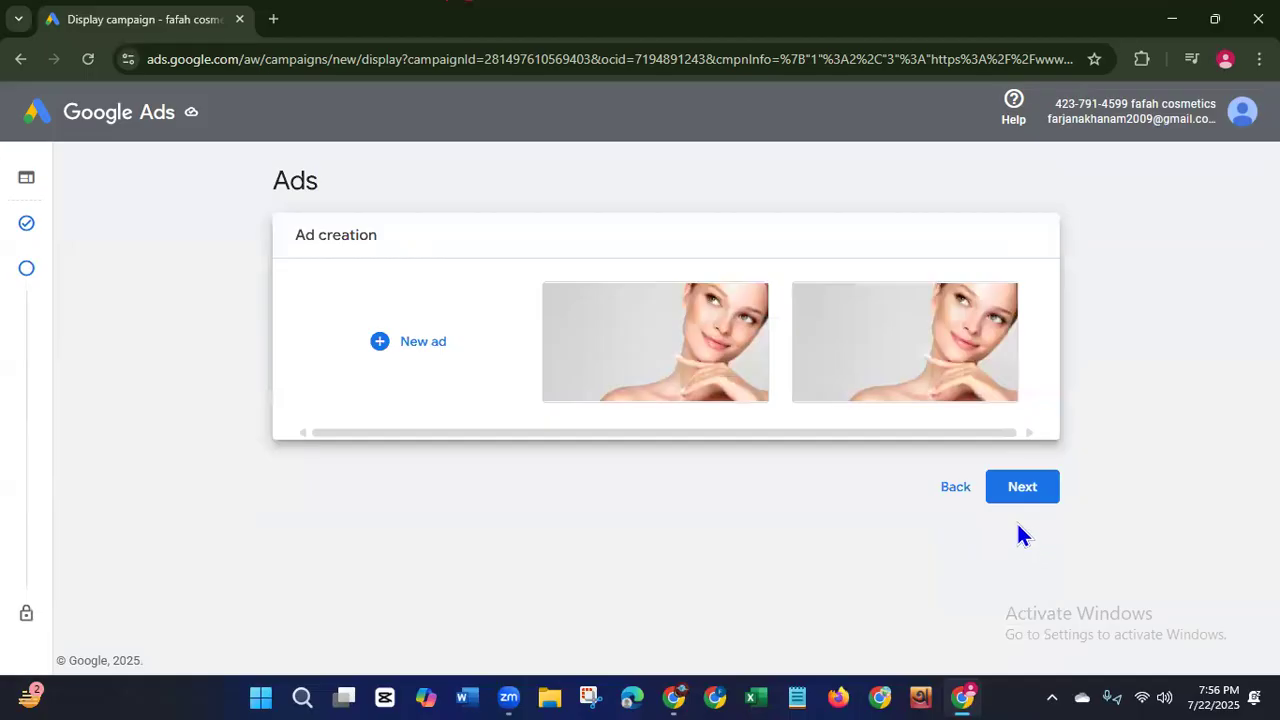
left_click(1021, 490)
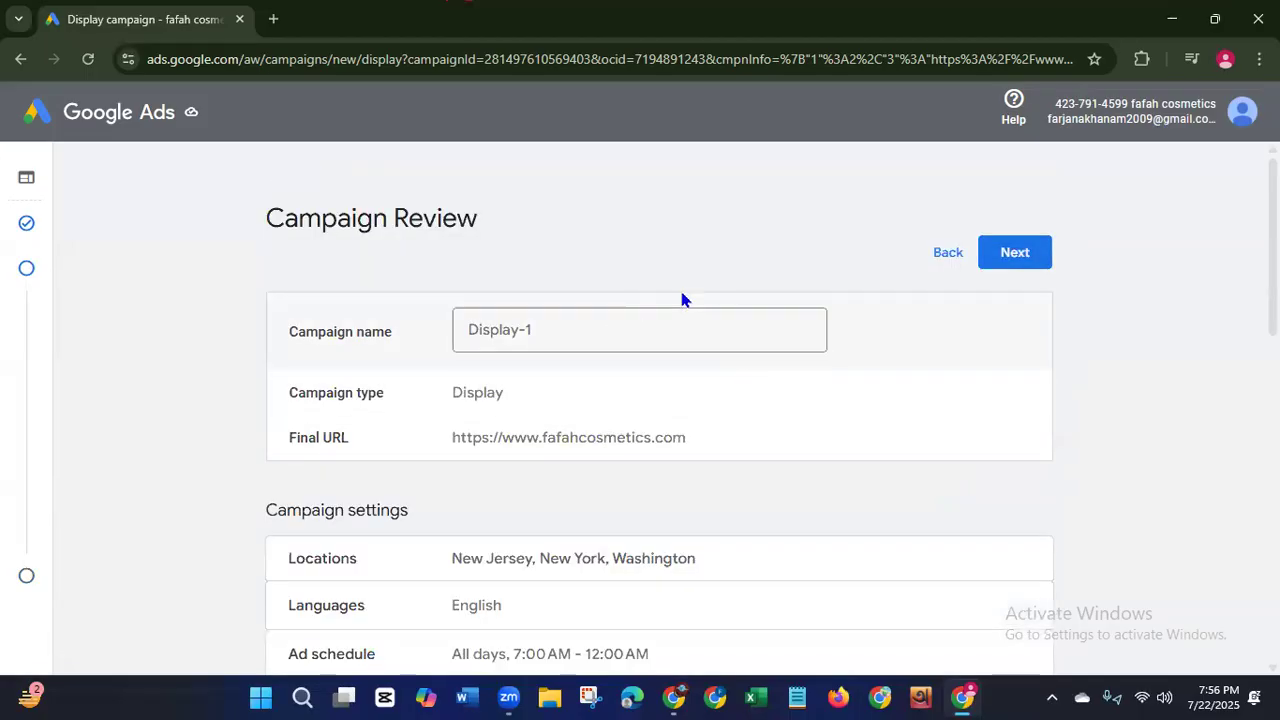
left_click_drag(263, 217, 585, 262)
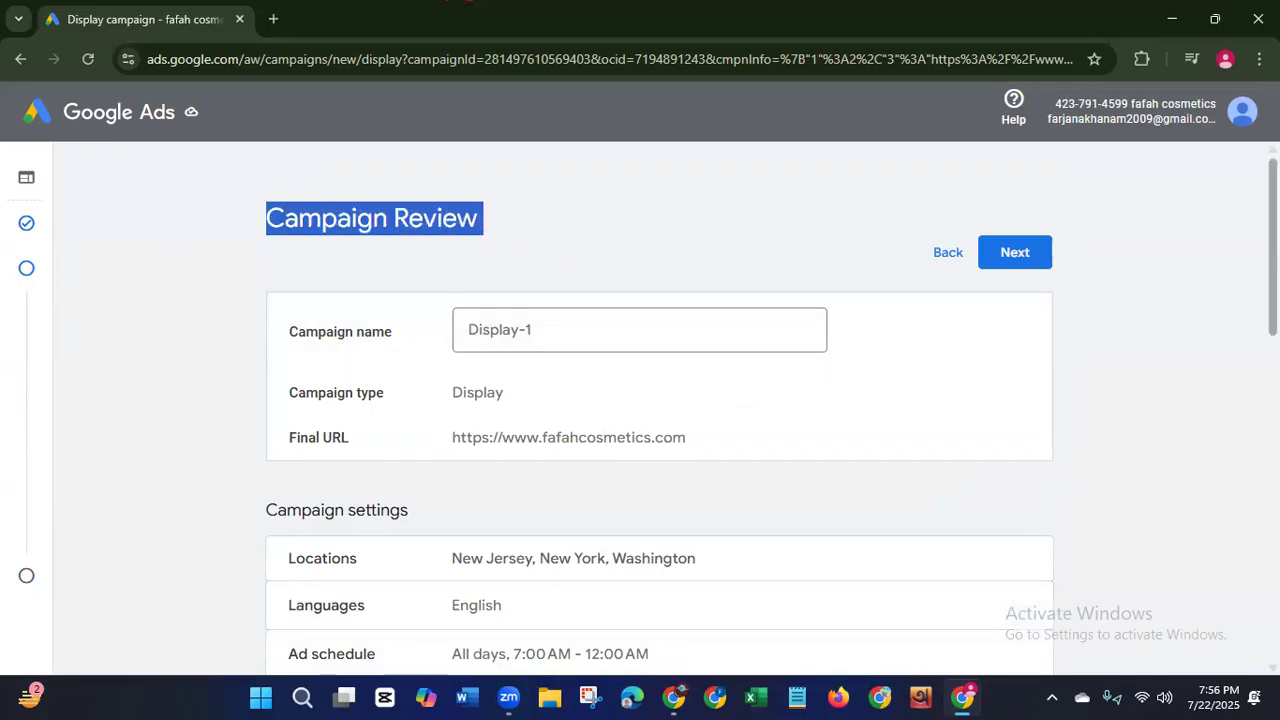
Step: Review the campaign summary from its settings and budget down to the targeting and ads, and proceed to the payment details
scroll(660, 410, "down", 2)
scroll(660, 410, "down", 6)
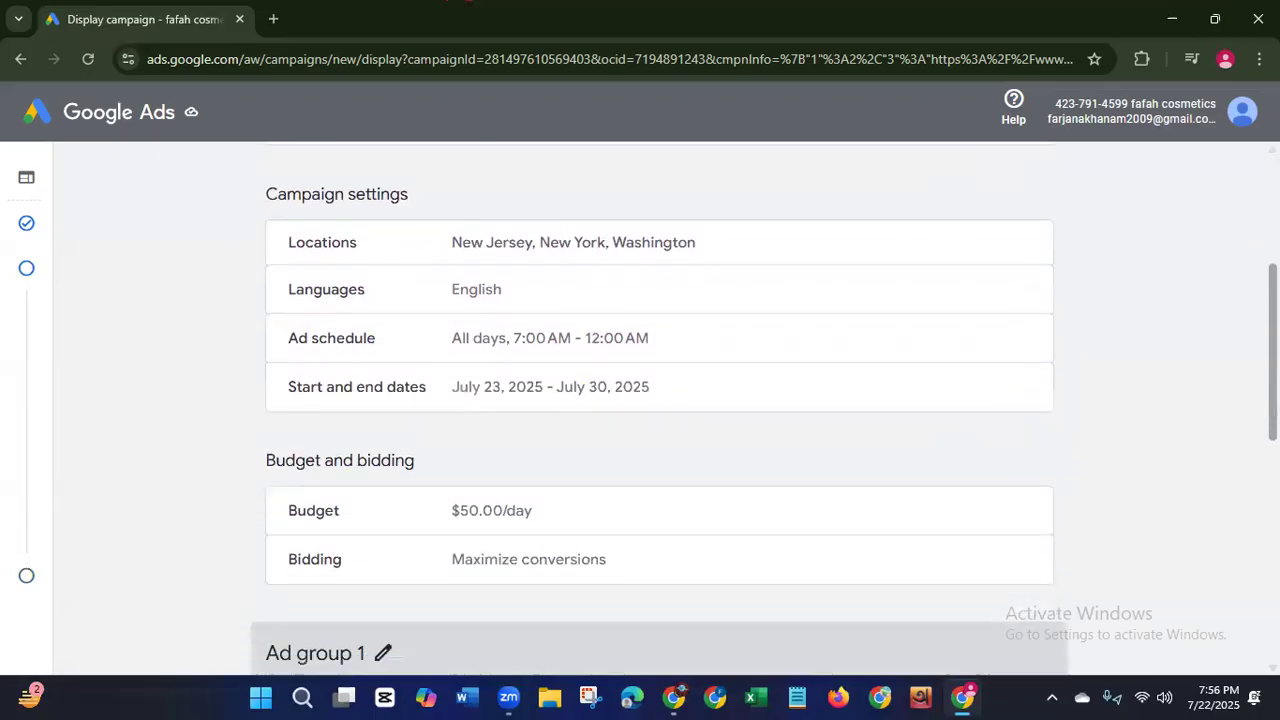
scroll(660, 410, "down", 2)
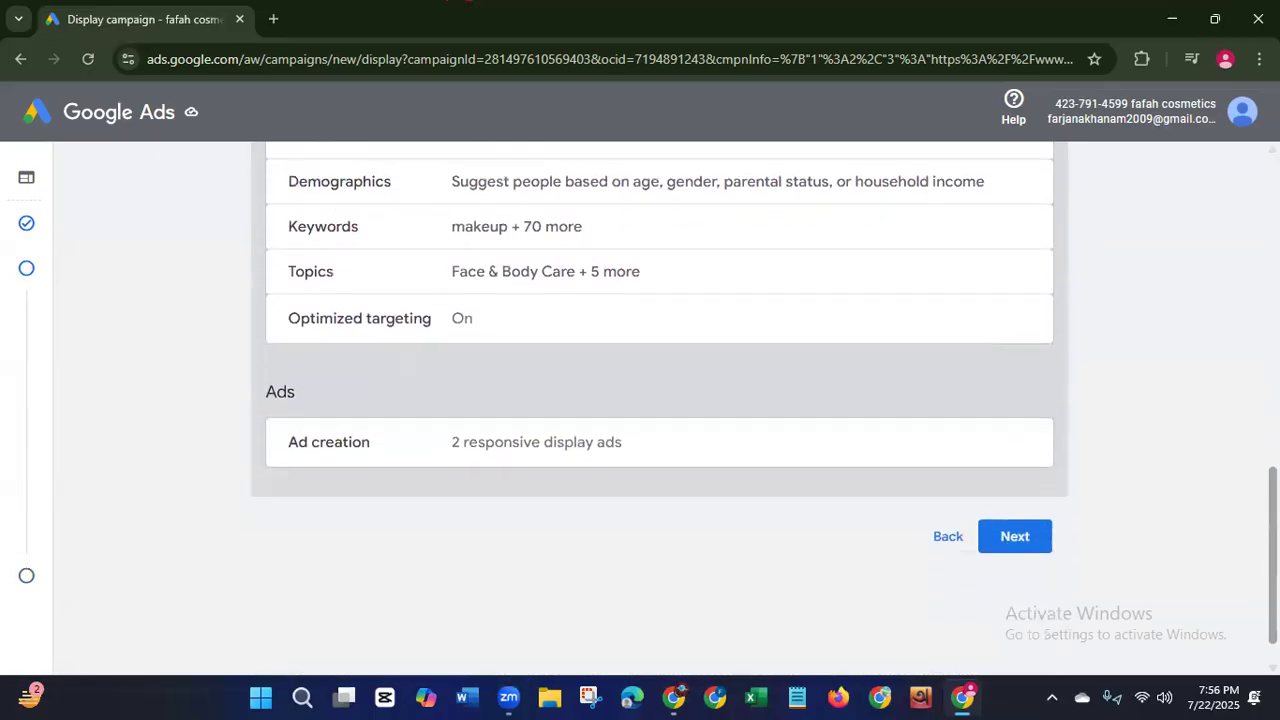
scroll(660, 410, "up", 5)
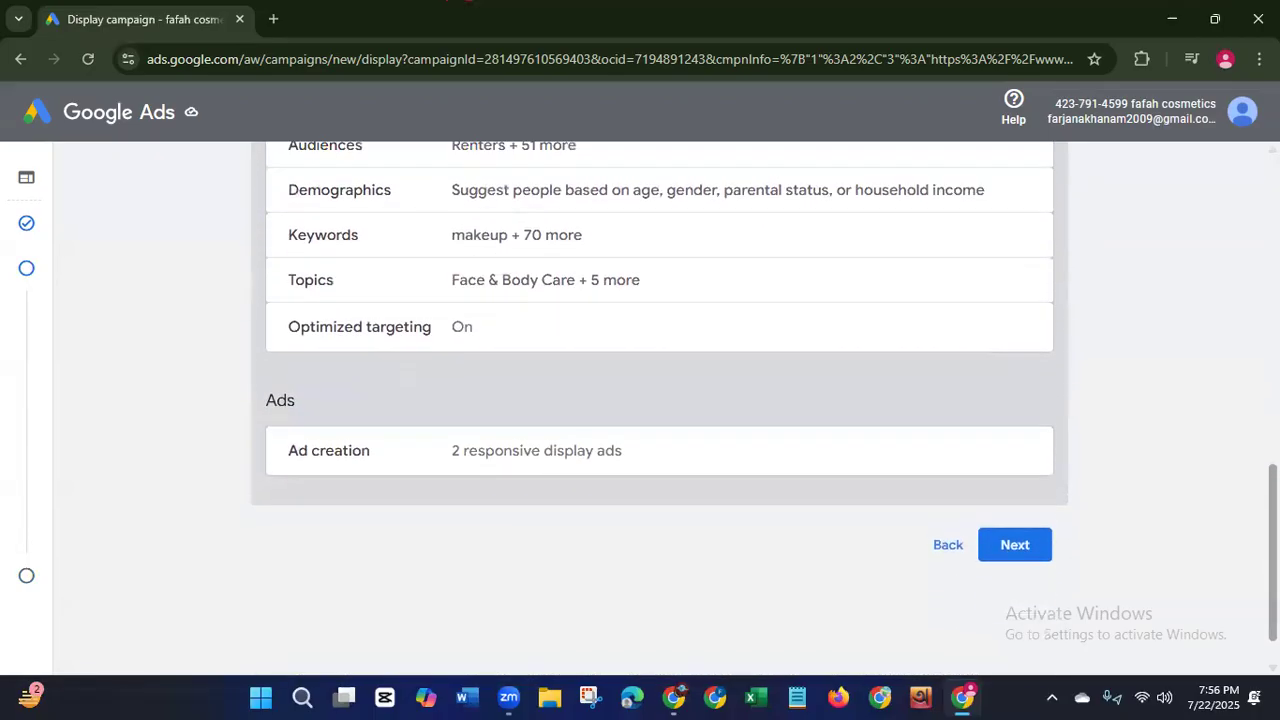
scroll(660, 410, "up", 4)
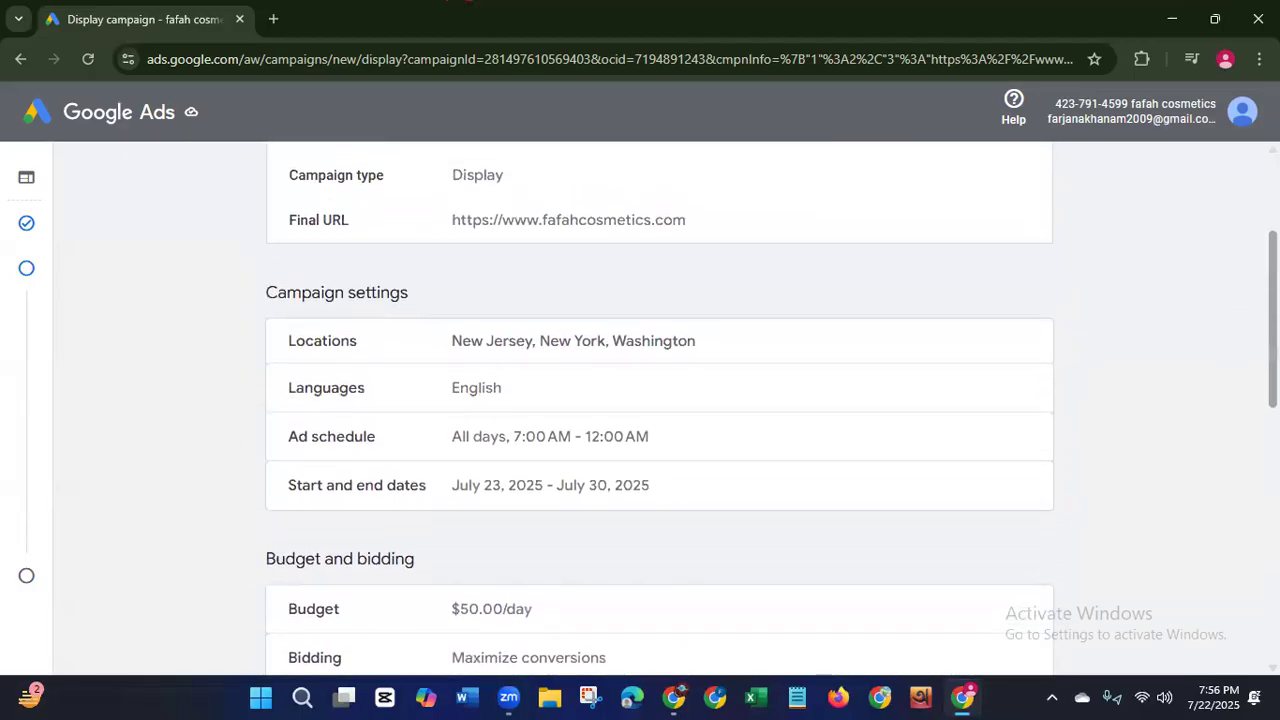
scroll(660, 410, "up", 1)
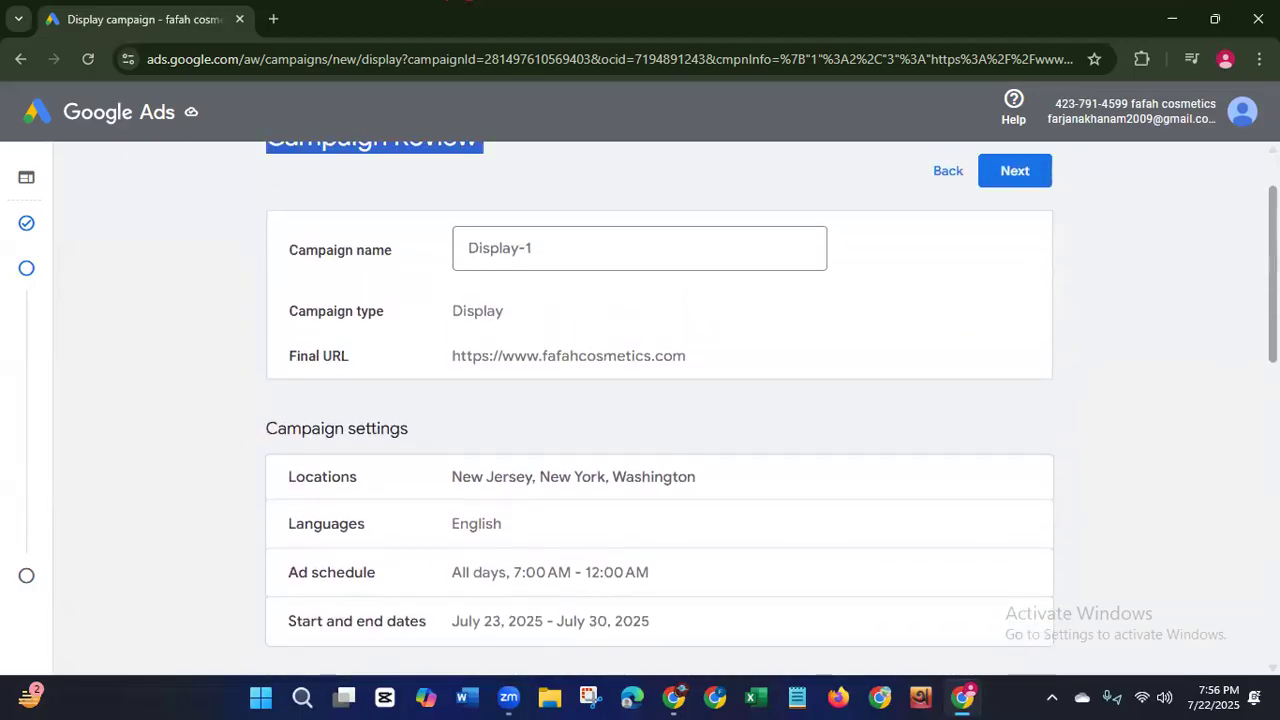
scroll(950, 460, "down", 10)
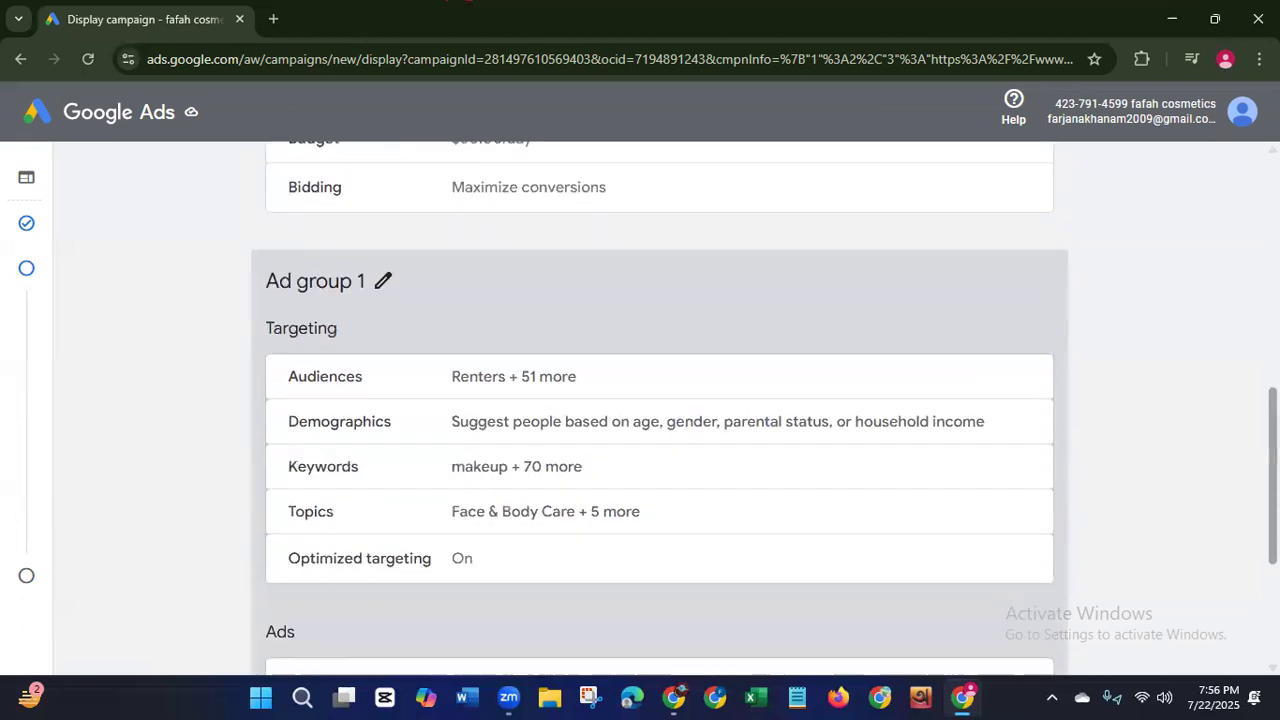
left_click(1041, 505)
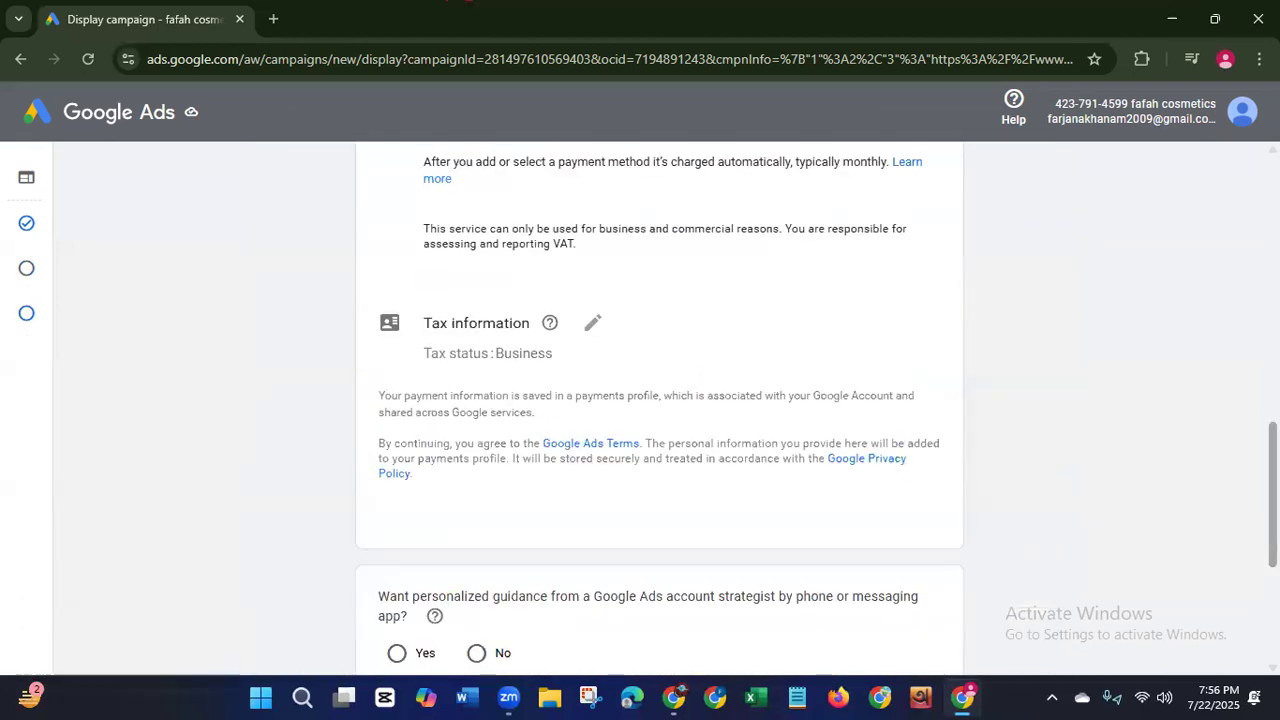
Step: Change the account type in the payments profile to Individual
scroll(660, 400, "up", 5)
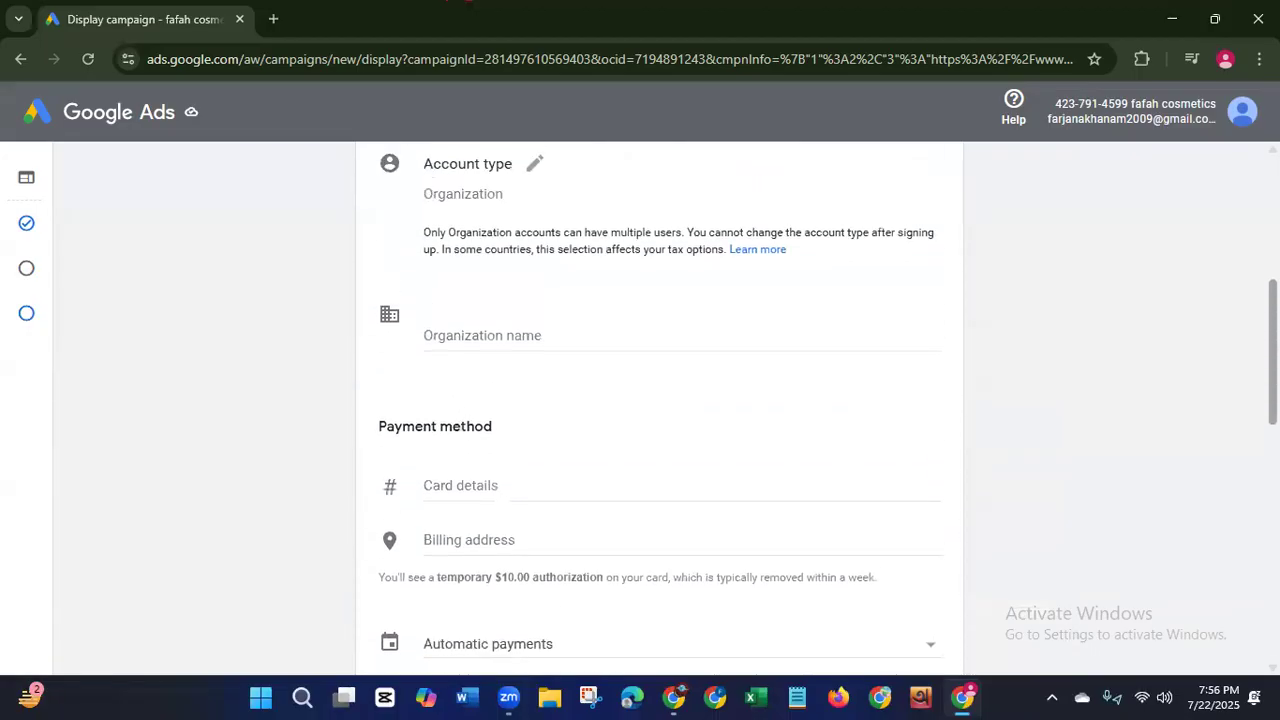
scroll(660, 400, "up", 5)
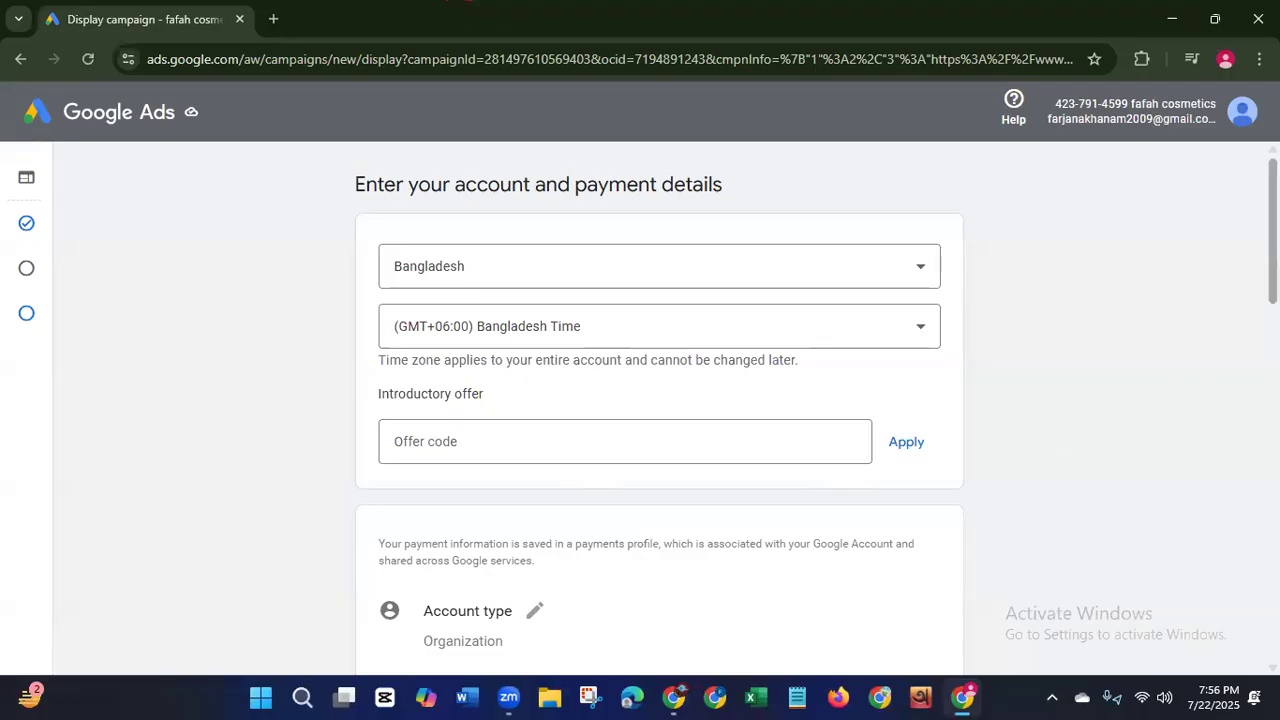
scroll(606, 267, "down", 3)
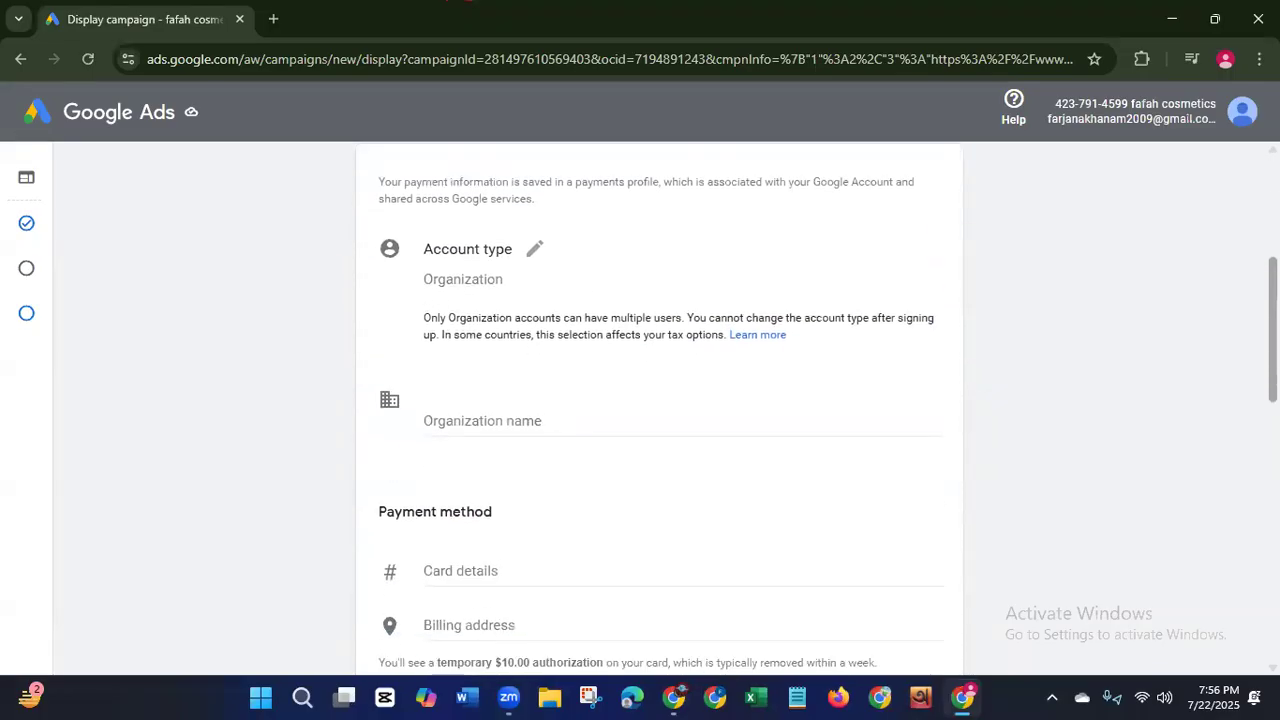
left_click(534, 249)
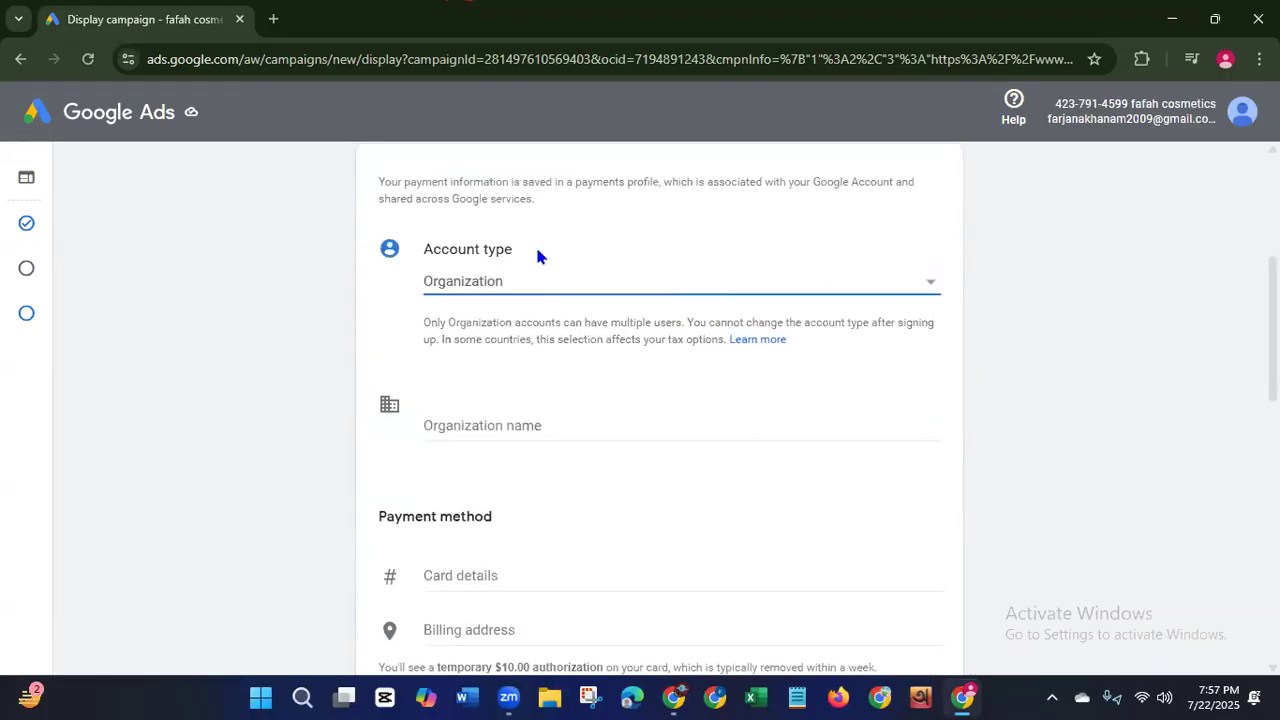
left_click(934, 290)
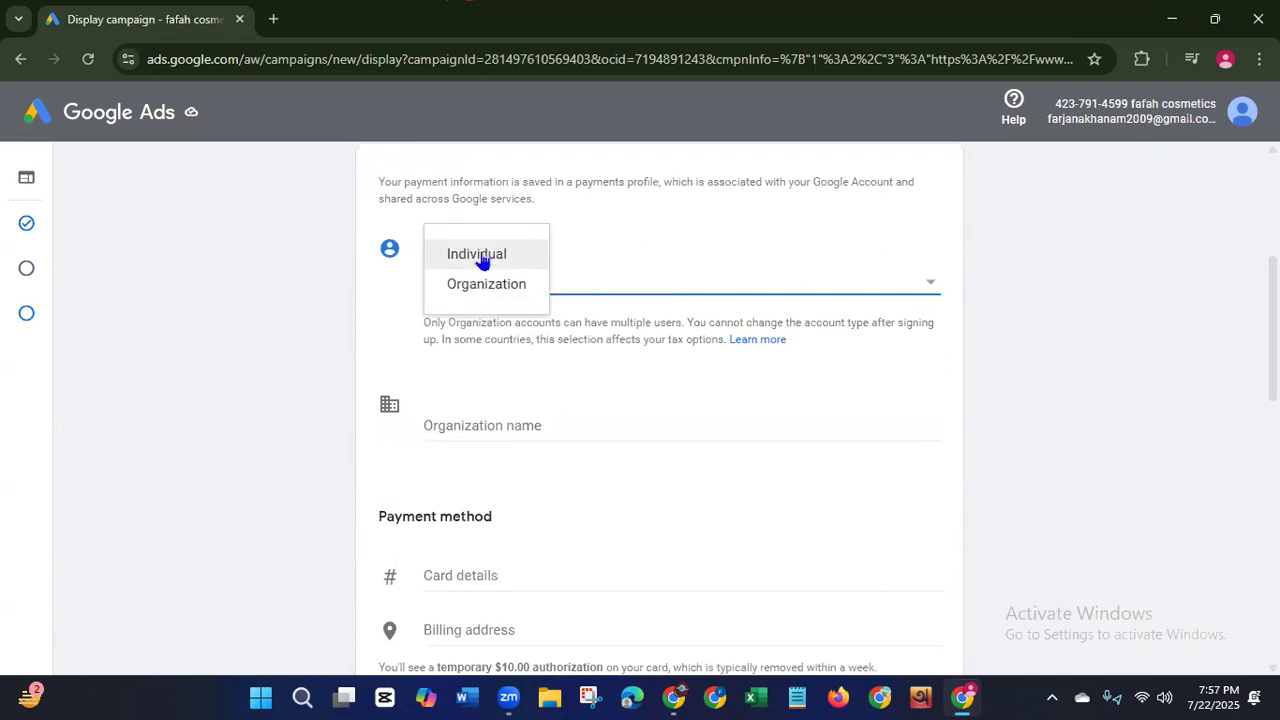
left_click(490, 289)
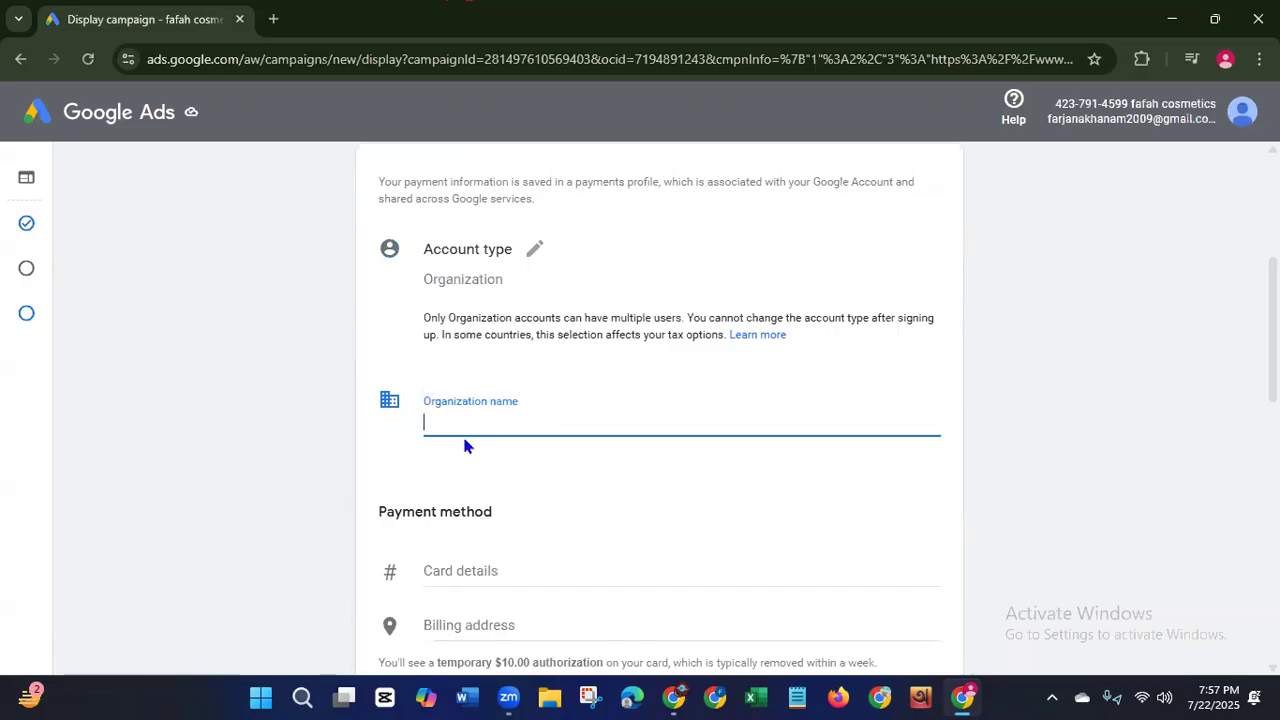
left_click(533, 256)
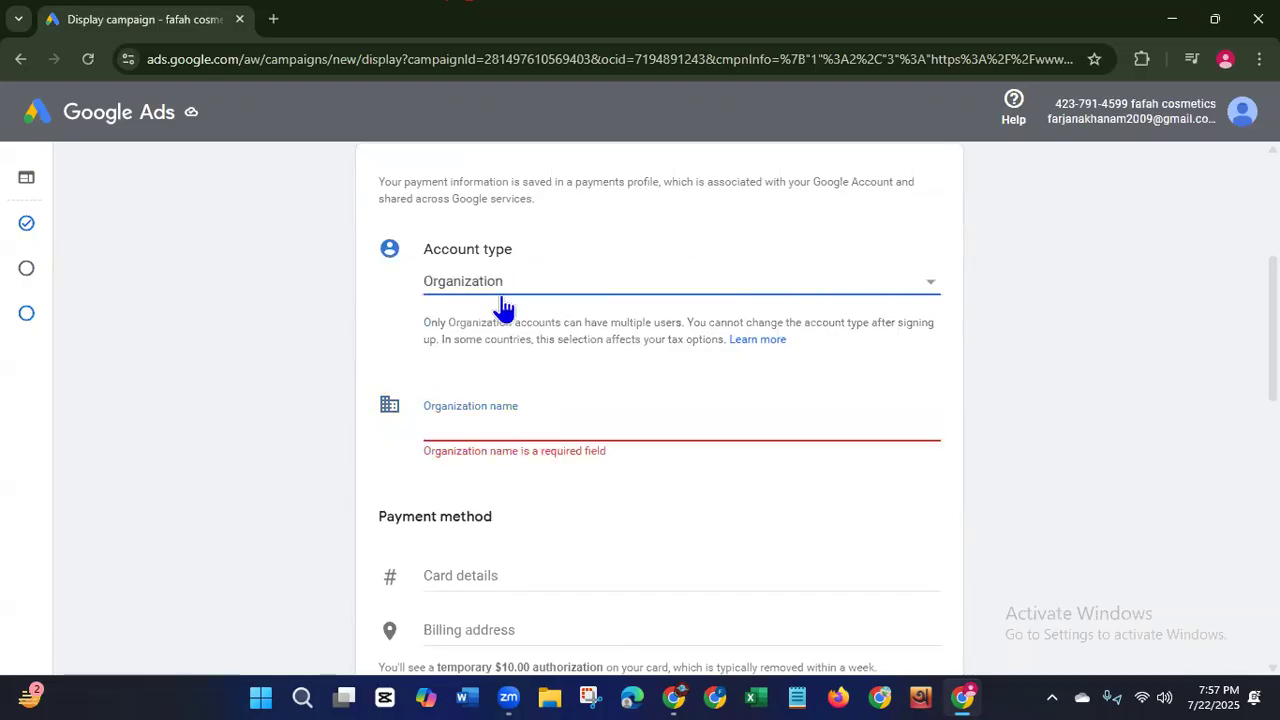
left_click(486, 268)
left_click(482, 251)
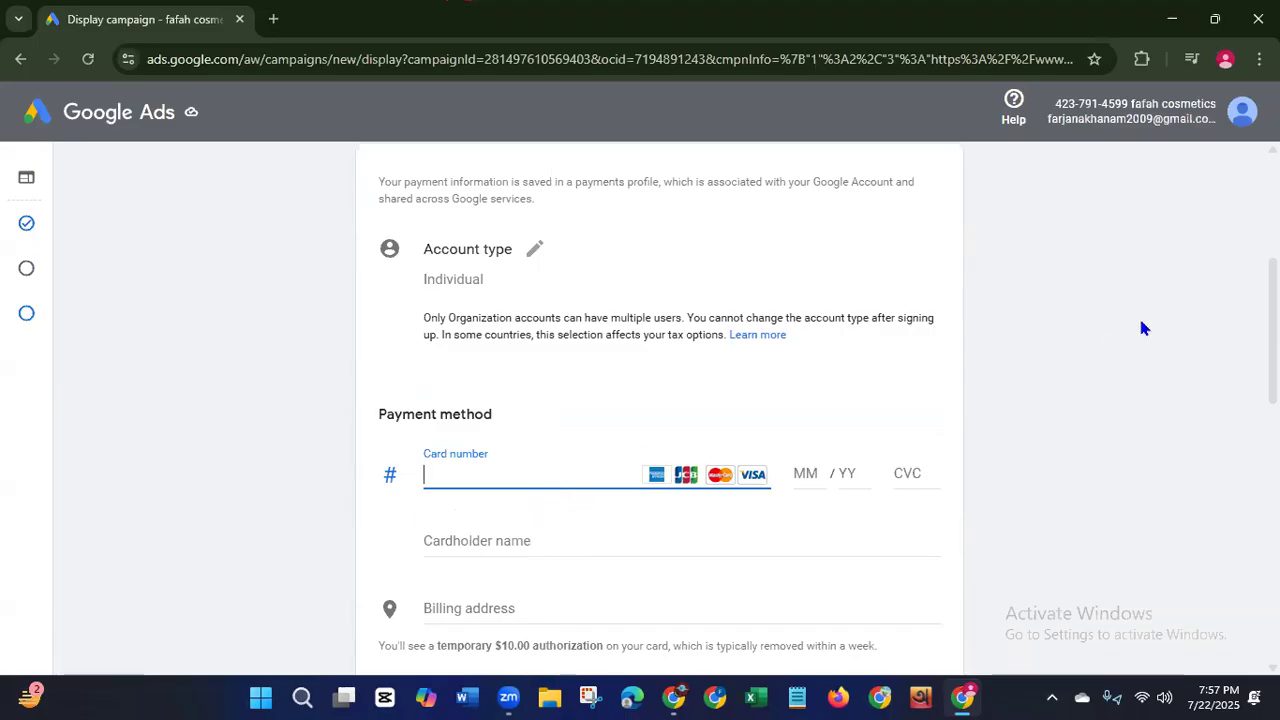
Step: Look over the payment method fields and open the tax information for editing
scroll(660, 400, "down", 3)
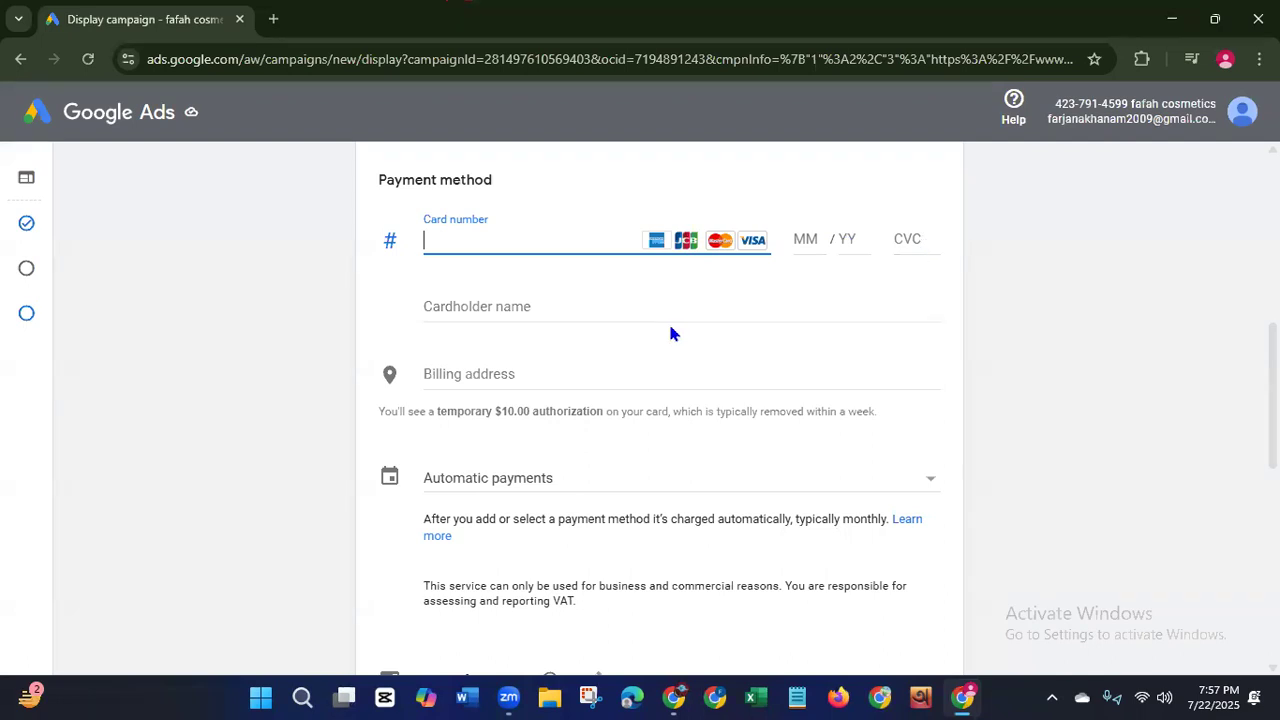
scroll(660, 408, "down", 4)
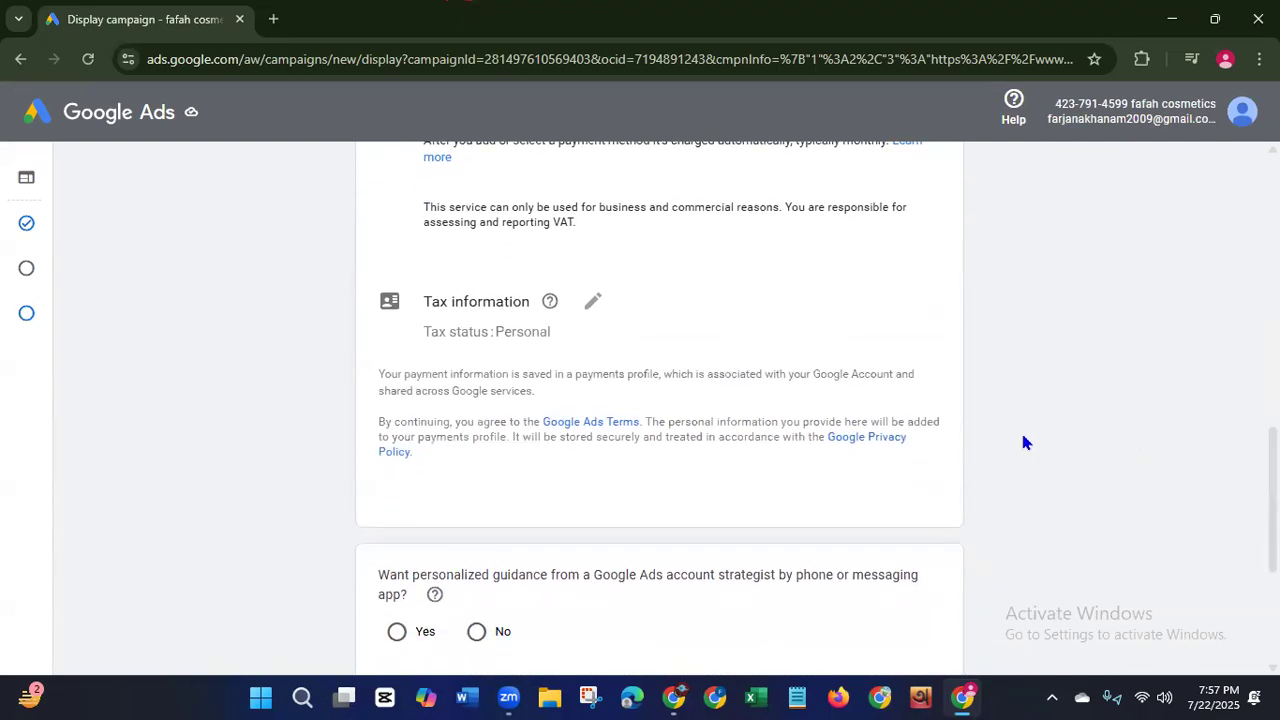
left_click(593, 305)
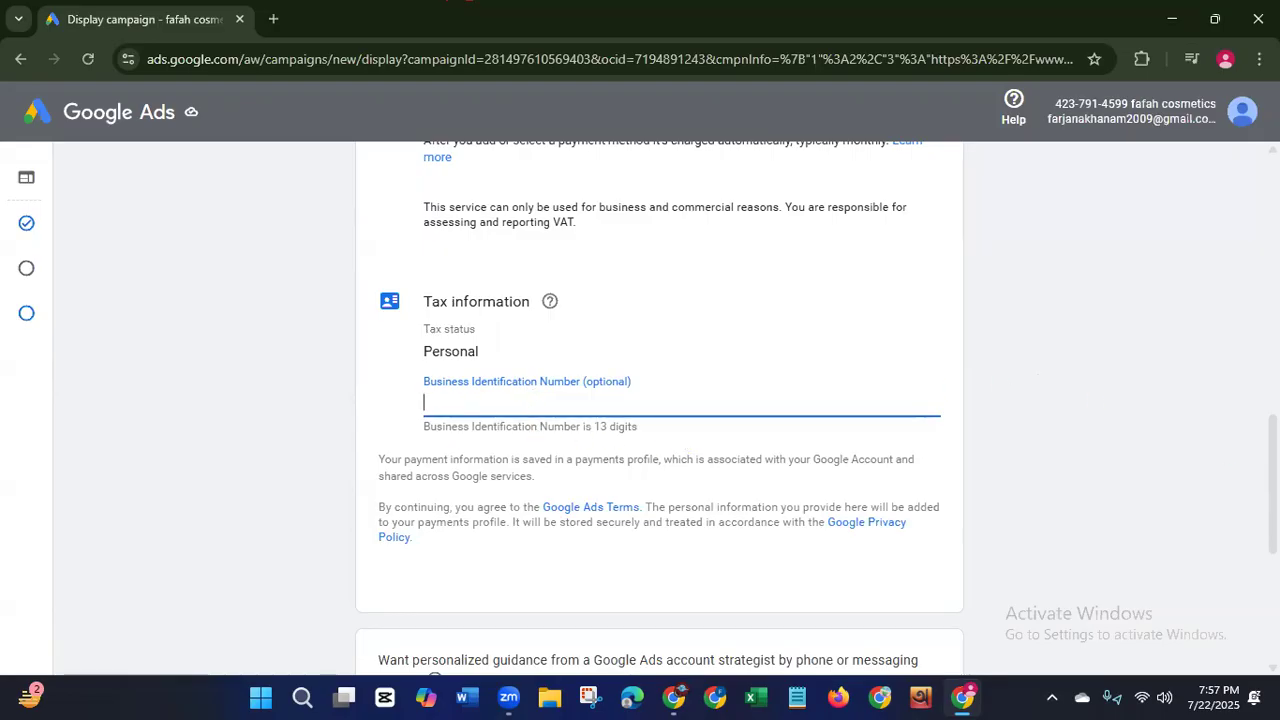
Step: Answer No to personalized guidance from an account strategist and Yes to tips and promo offers by email
scroll(660, 400, "down", 4)
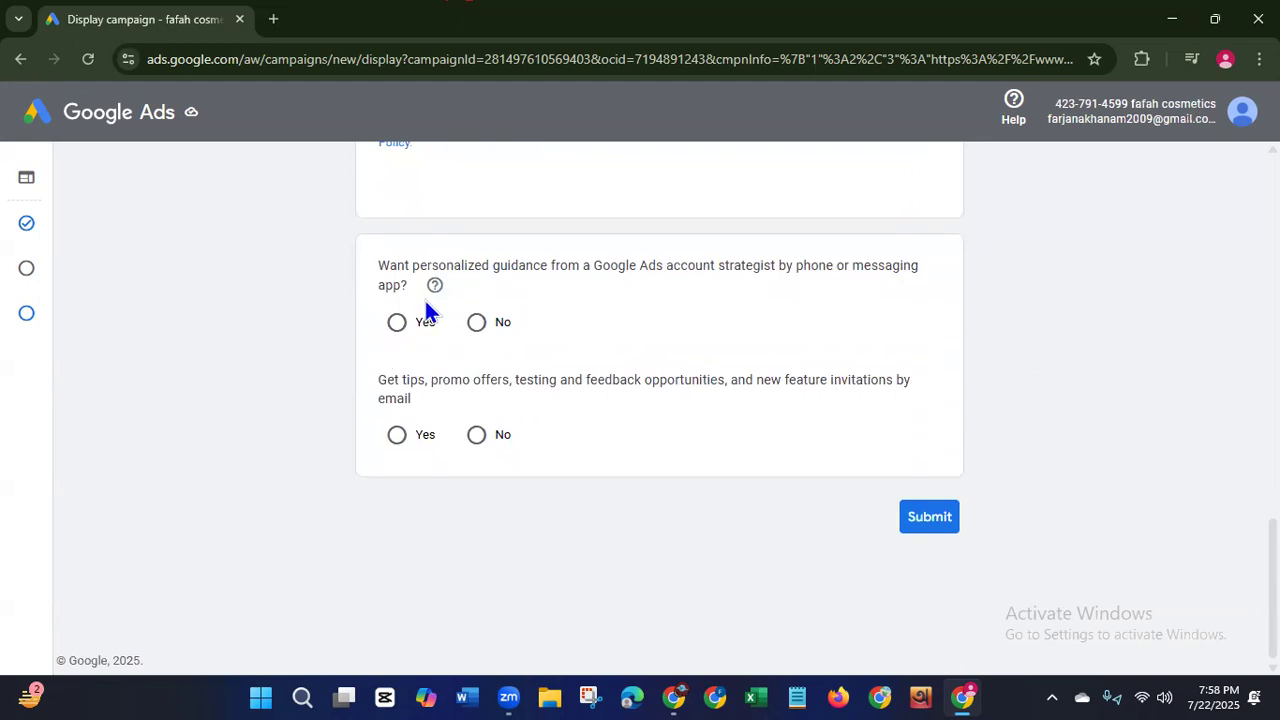
left_click(478, 324)
left_click(399, 437)
Step: Examine the account and payment details form, from country and time zone through card and tax fields to the contact preferences, without submitting it
scroll(1217, 500, "up", 15)
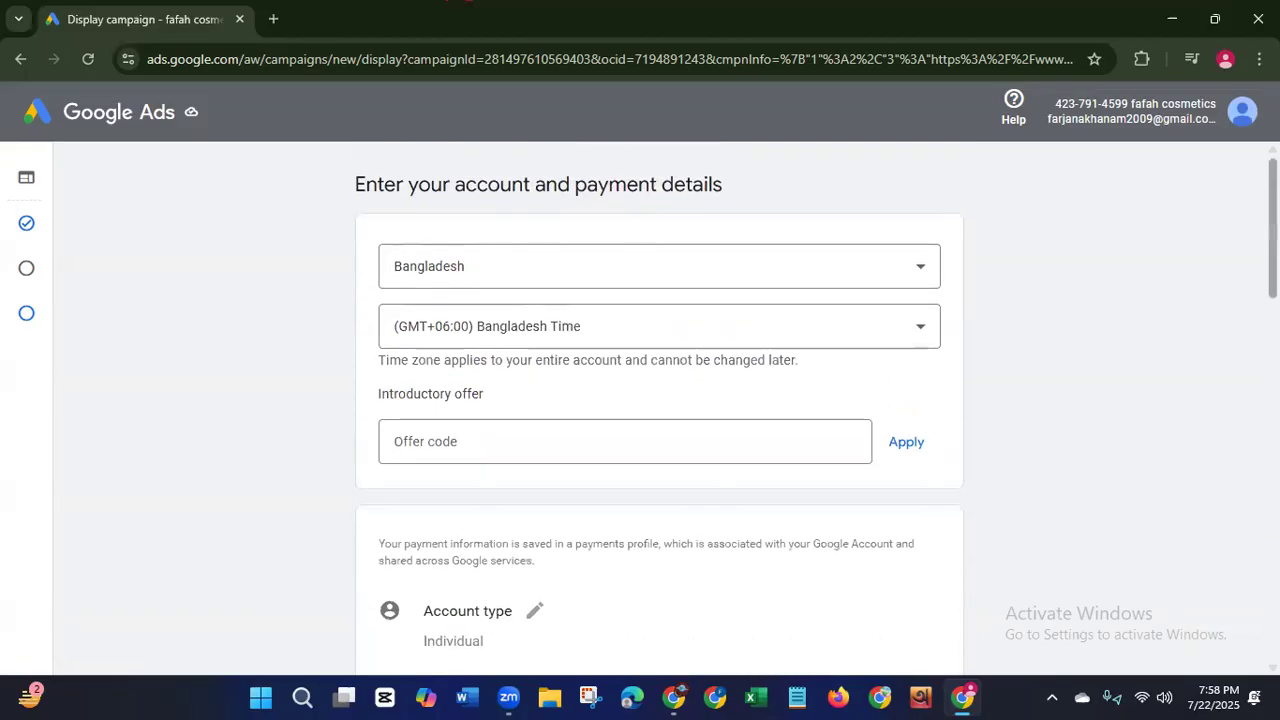
scroll(860, 568, "down", 10)
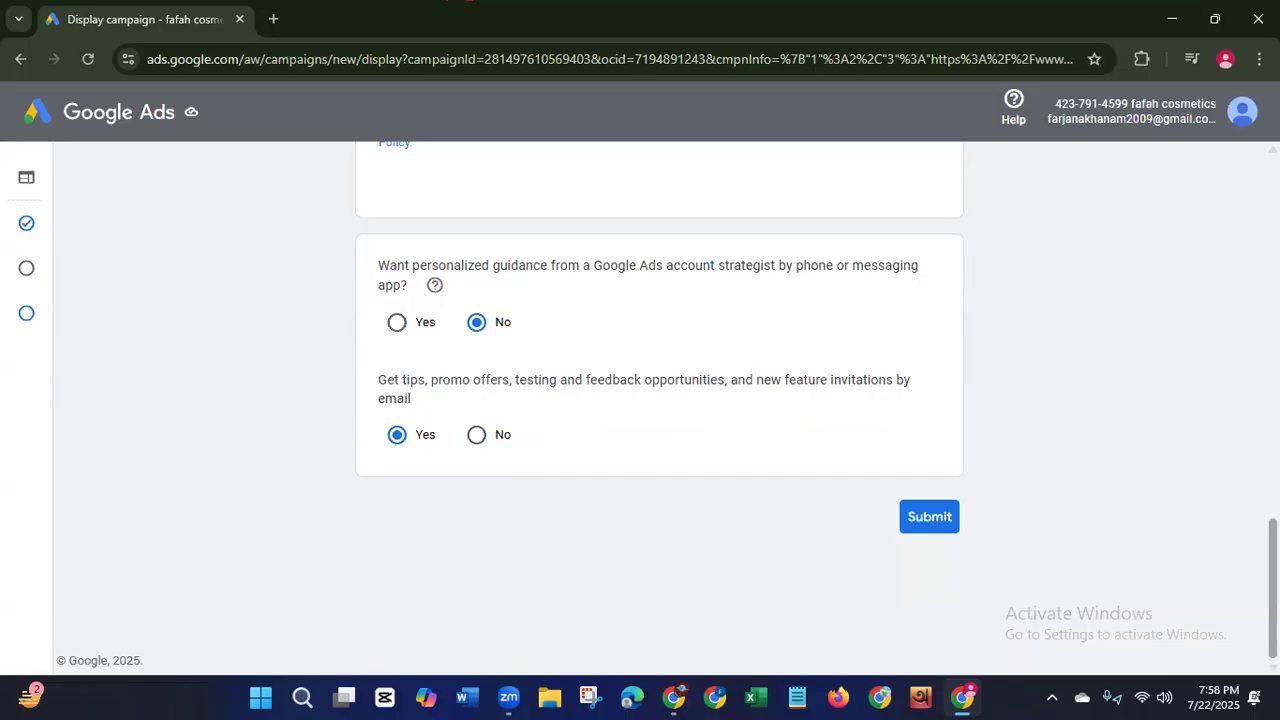
scroll(640, 400, "up", 4)
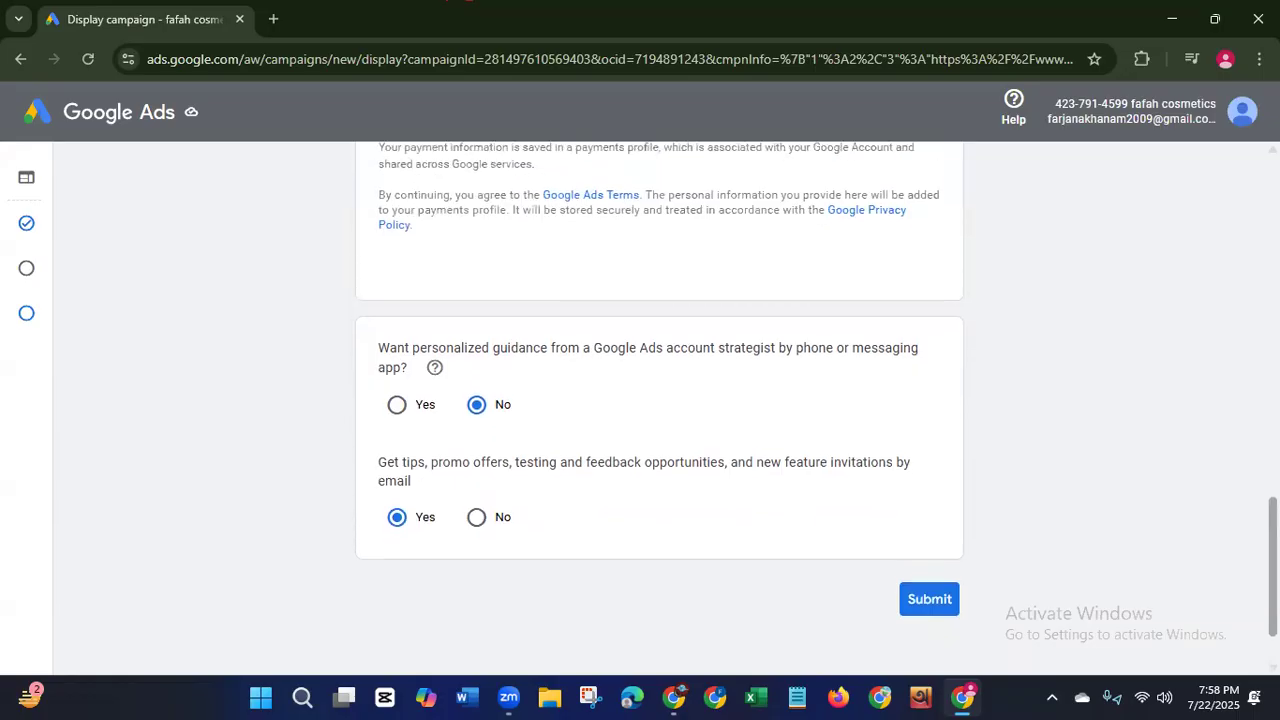
scroll(640, 400, "up", 5)
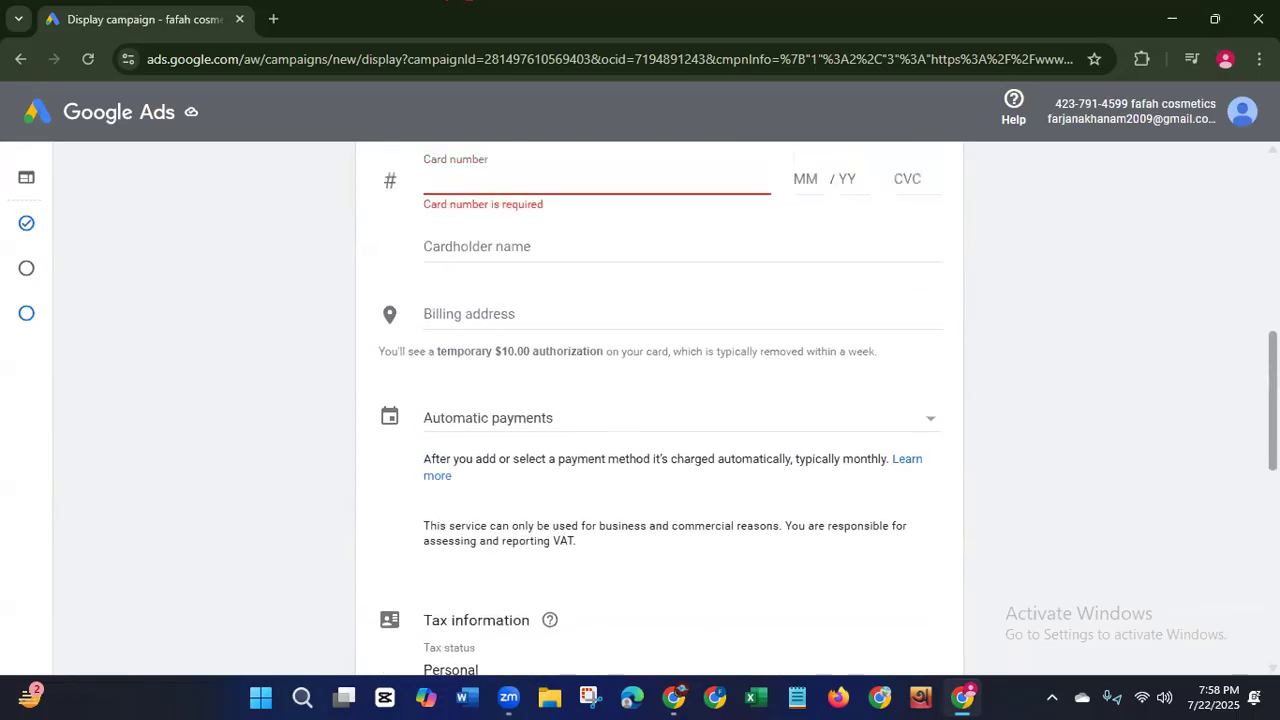
scroll(640, 400, "up", 5)
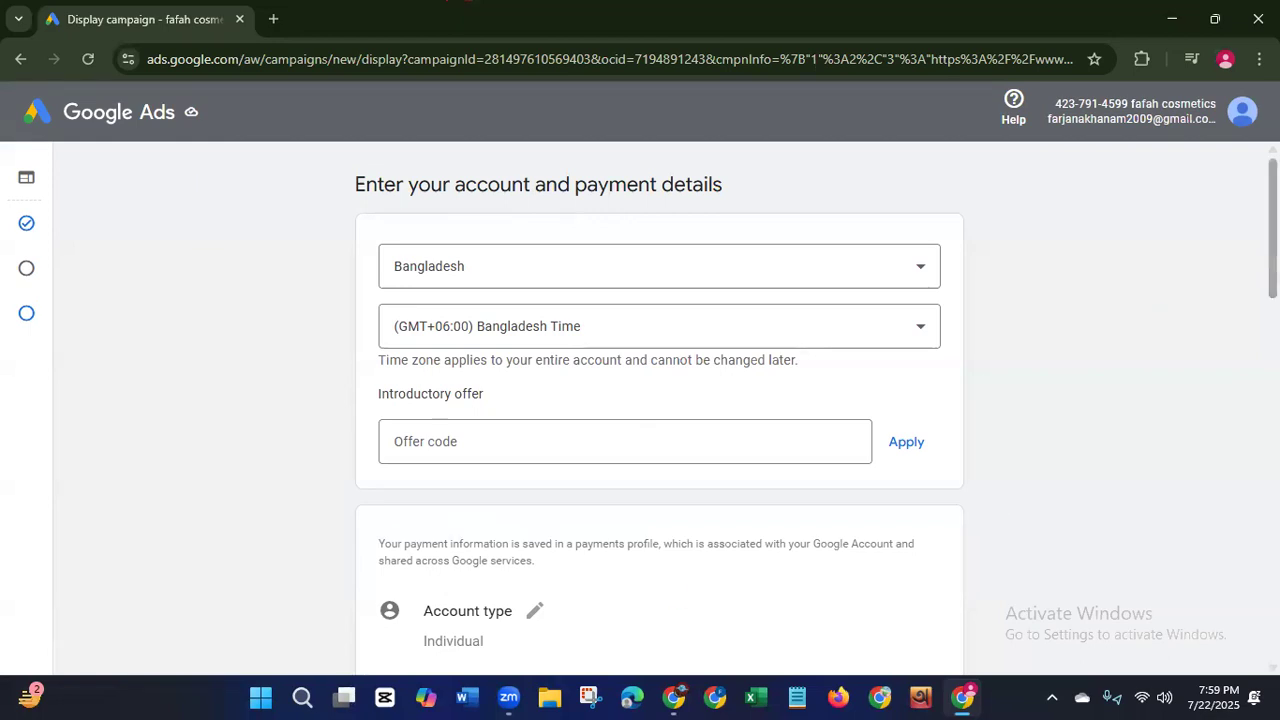
scroll(658, 408, "down", 4)
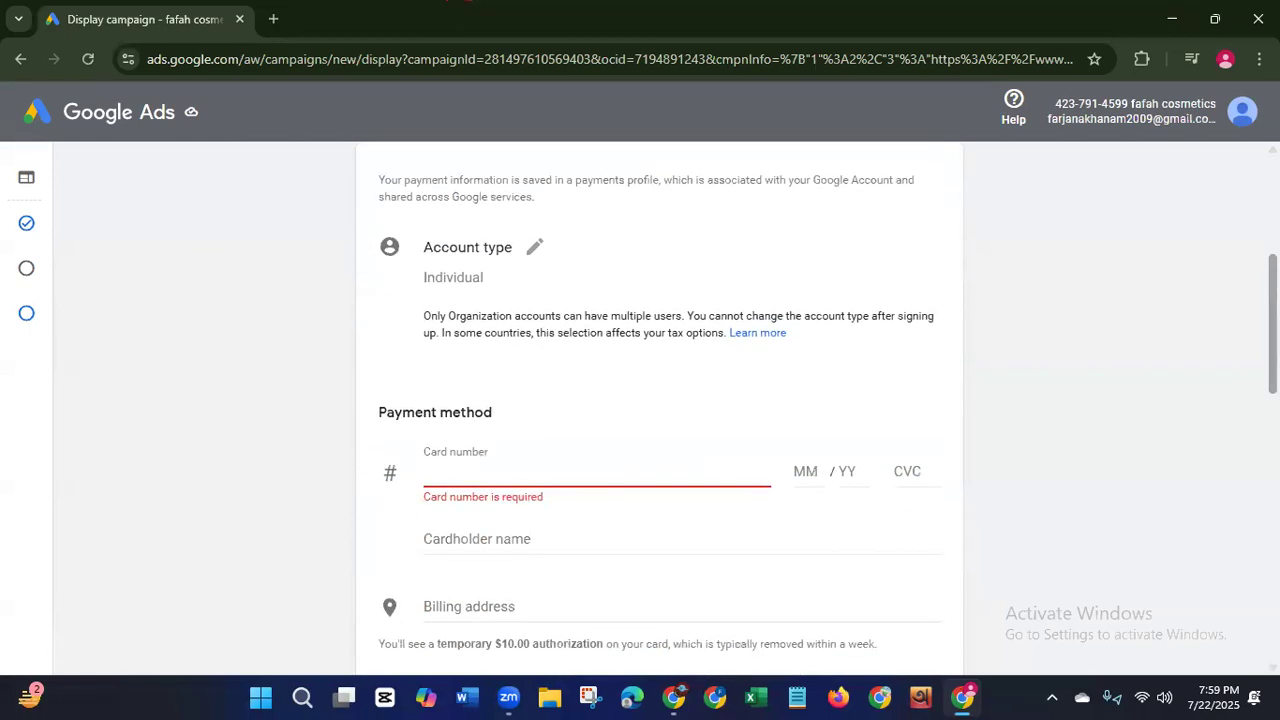
scroll(658, 408, "down", 1)
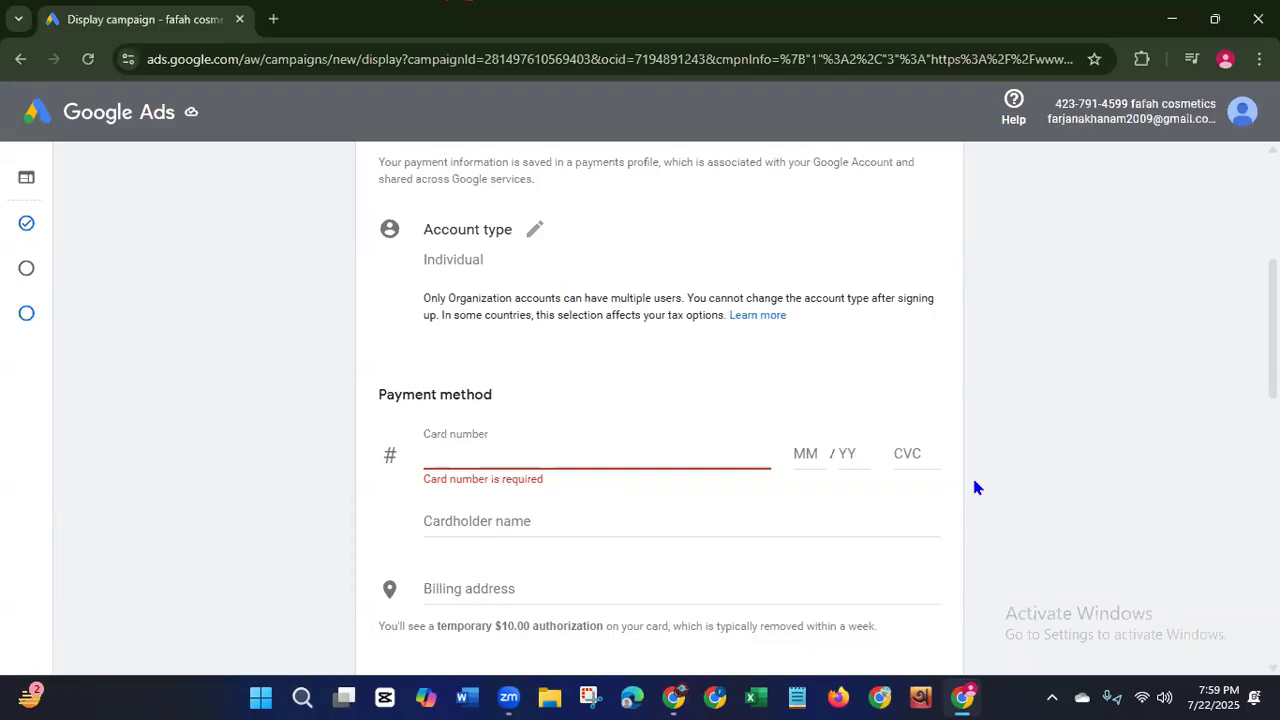
scroll(660, 400, "down", 10)
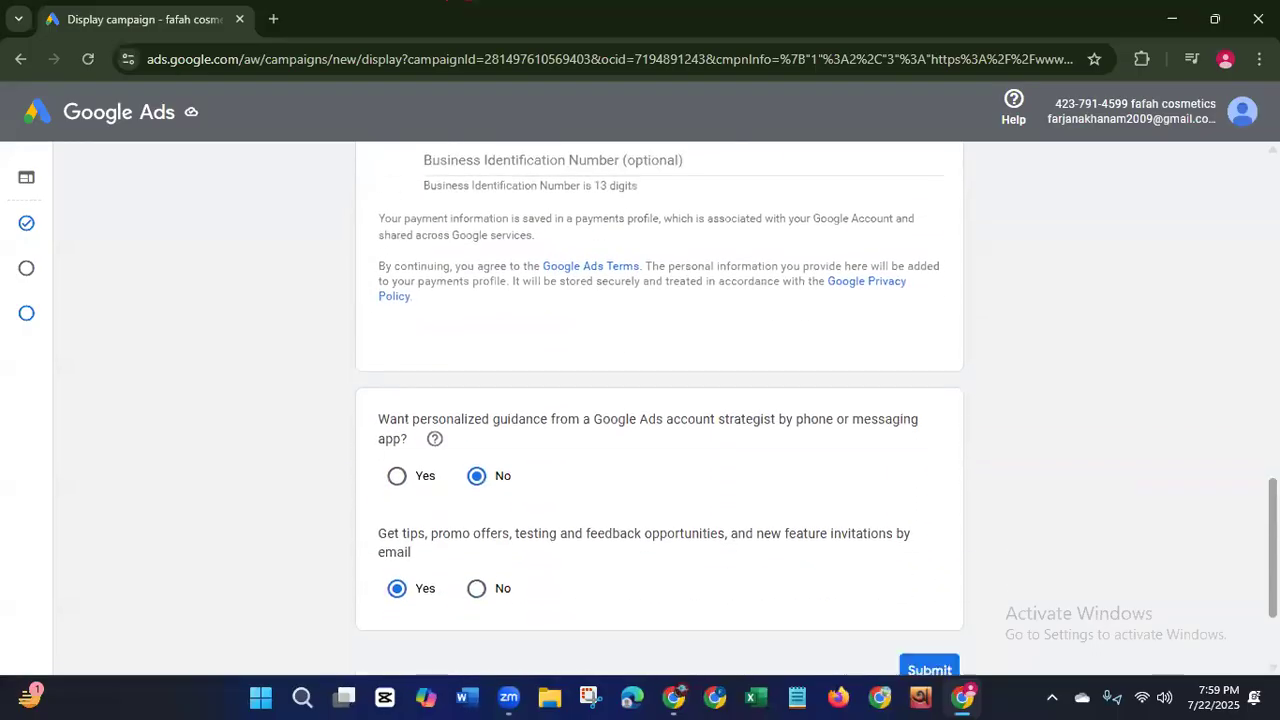
scroll(660, 400, "up", 8)
scroll(180, 300, "up", 5)
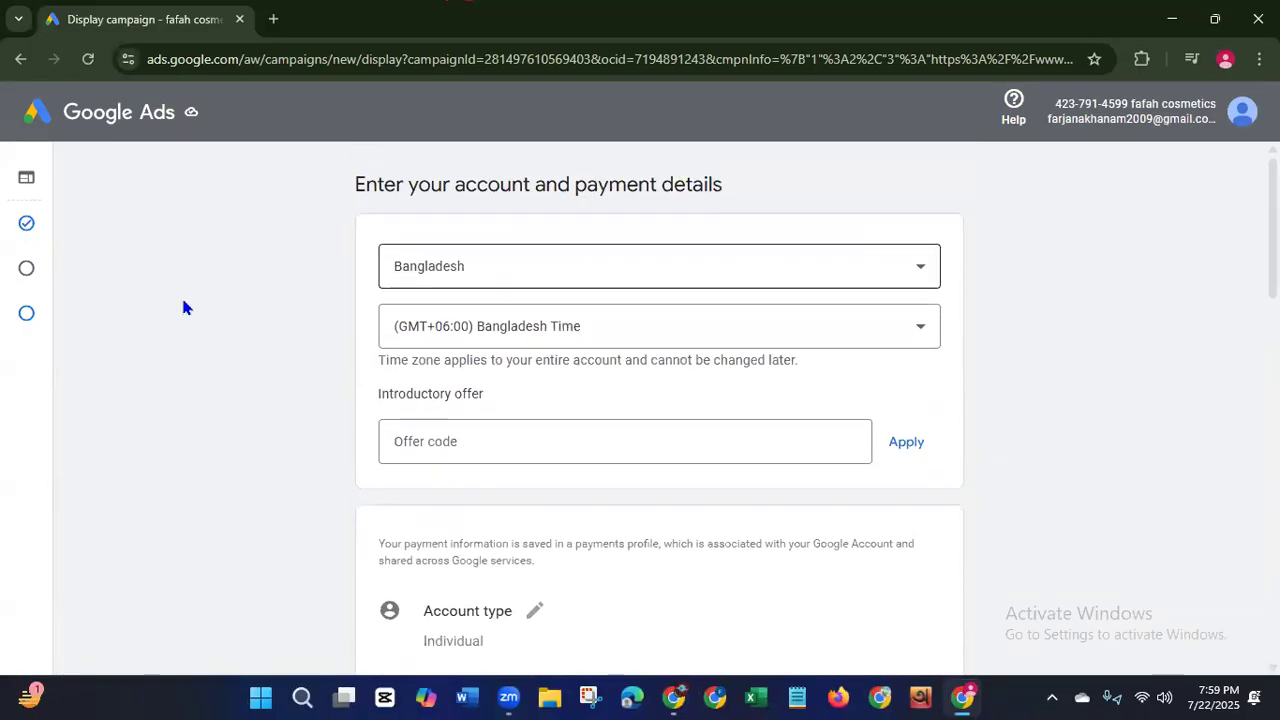
Step: Return from the payment details to the business information stage and look over the business name and website destination
mouse_move(26, 180)
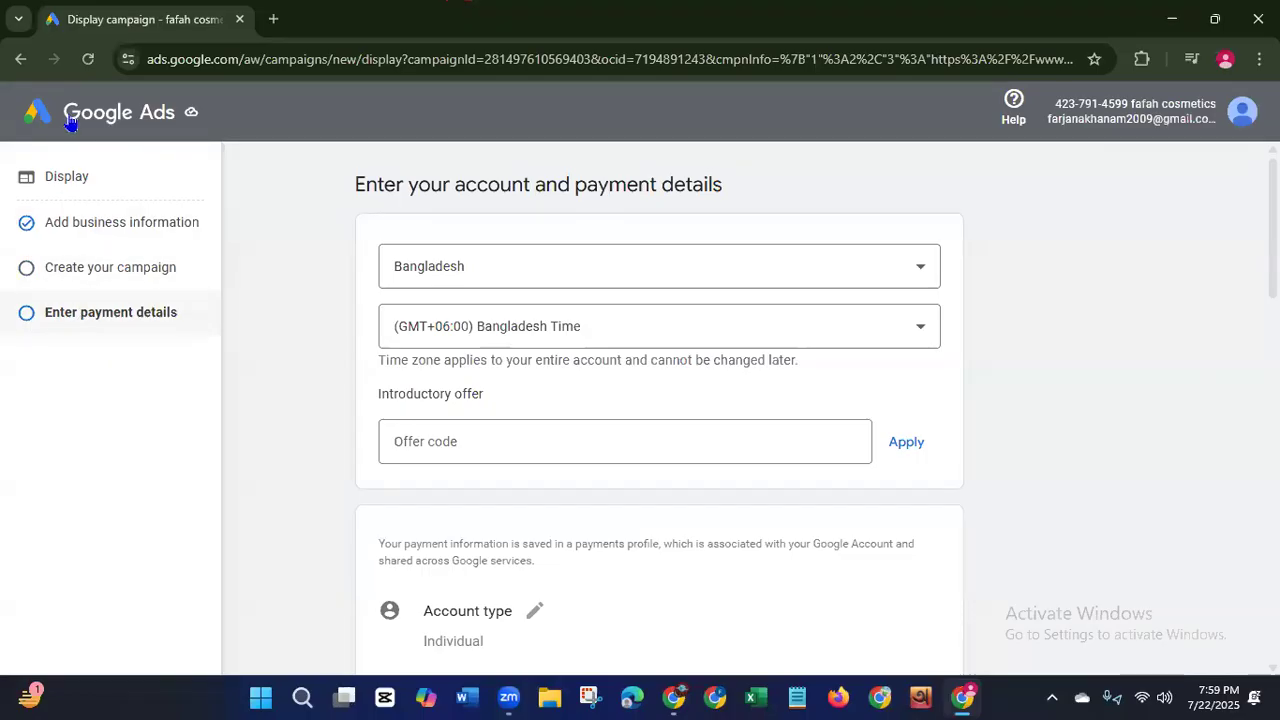
left_click(118, 118)
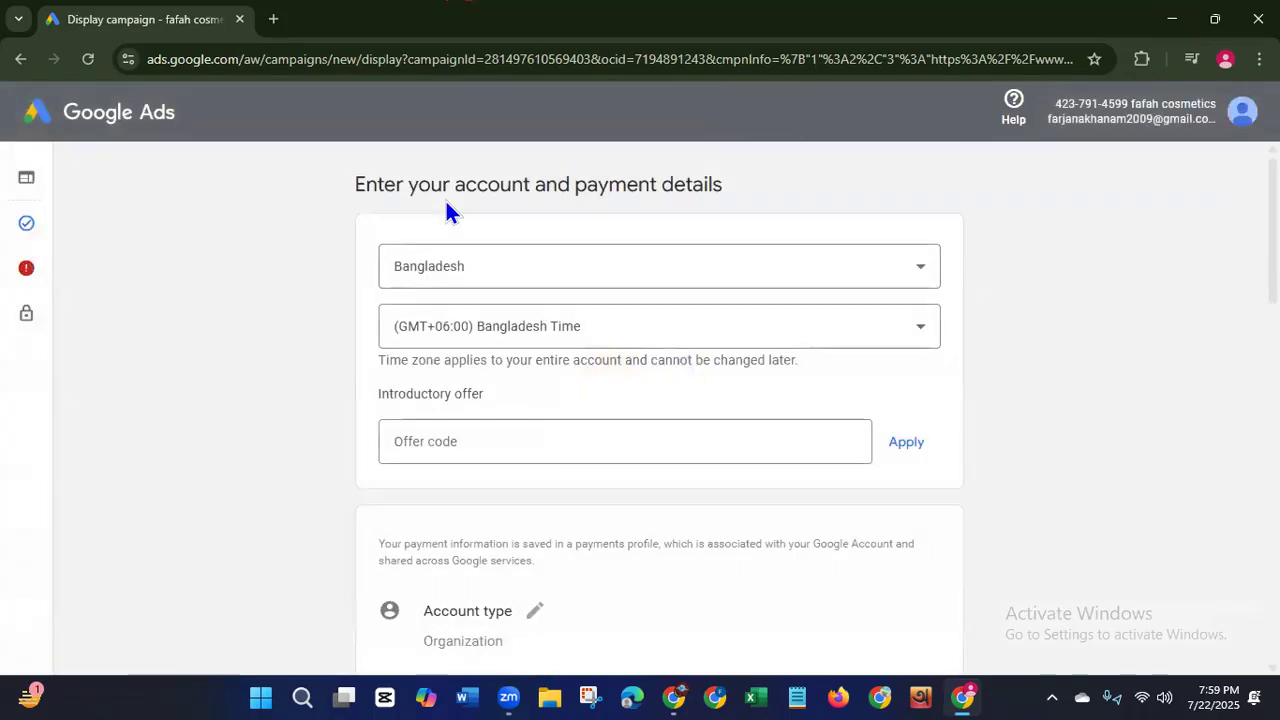
mouse_move(20, 223)
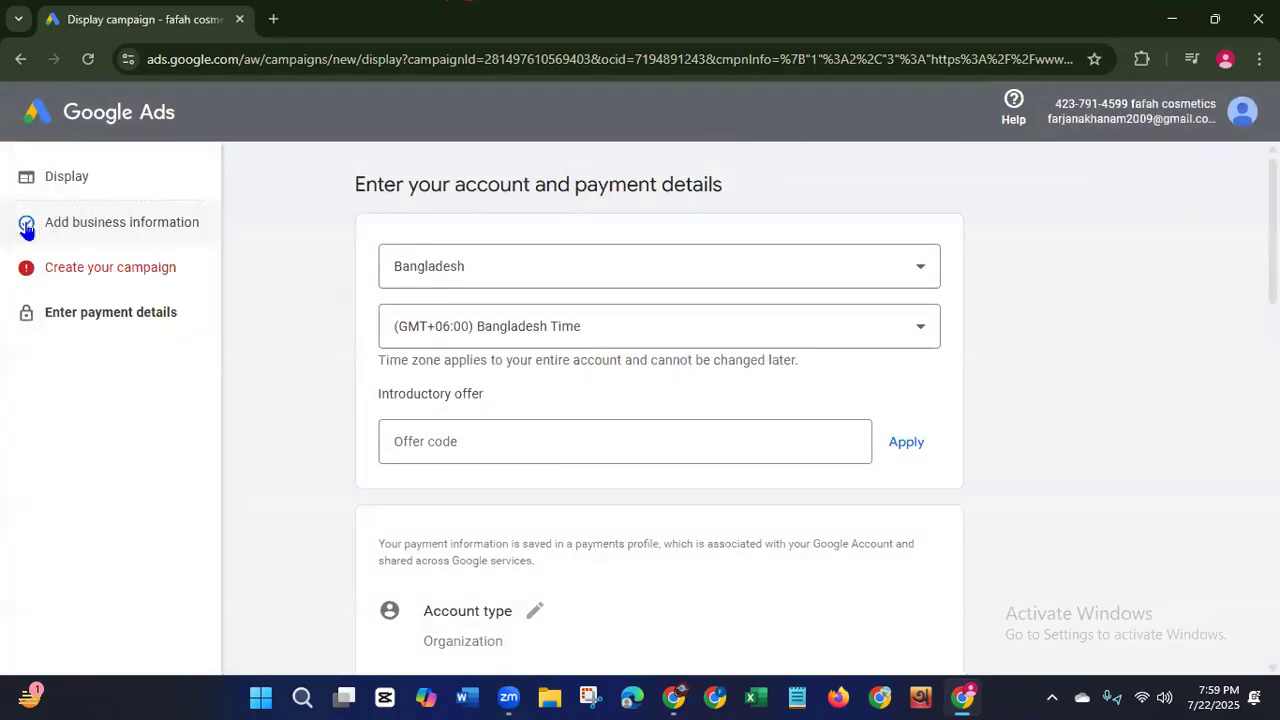
left_click(80, 230)
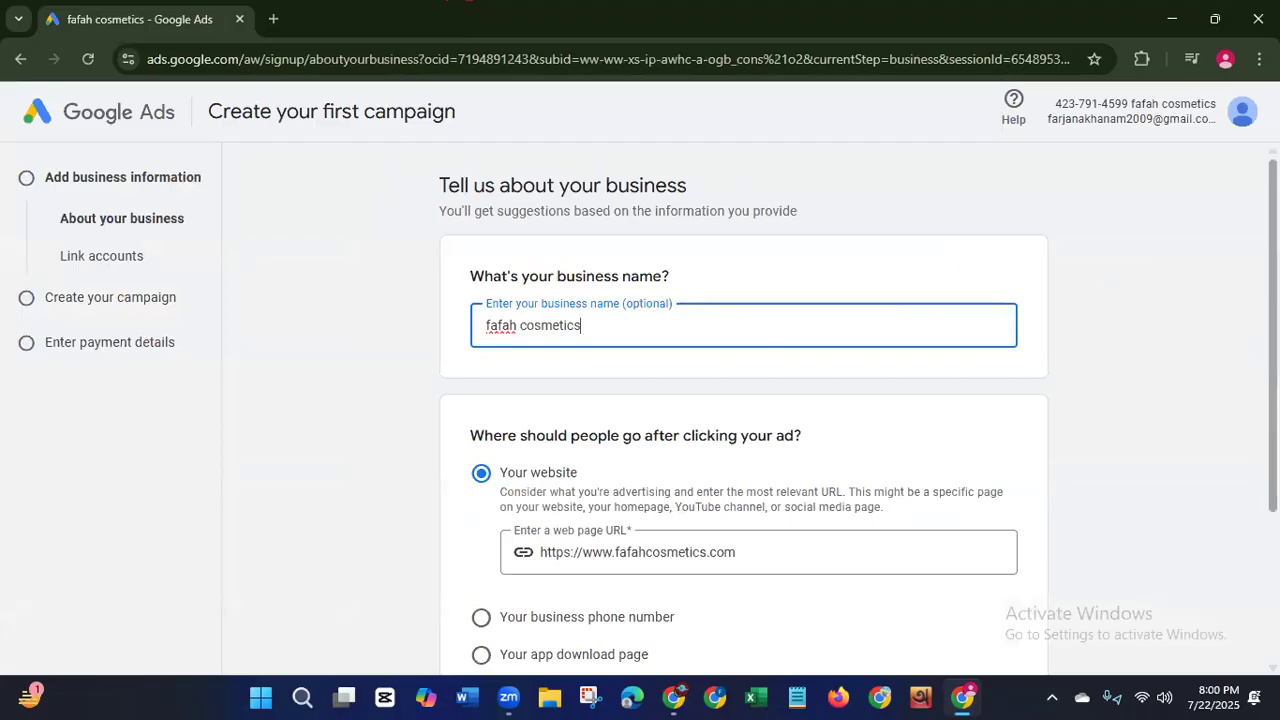
scroll(744, 400, "down", 3)
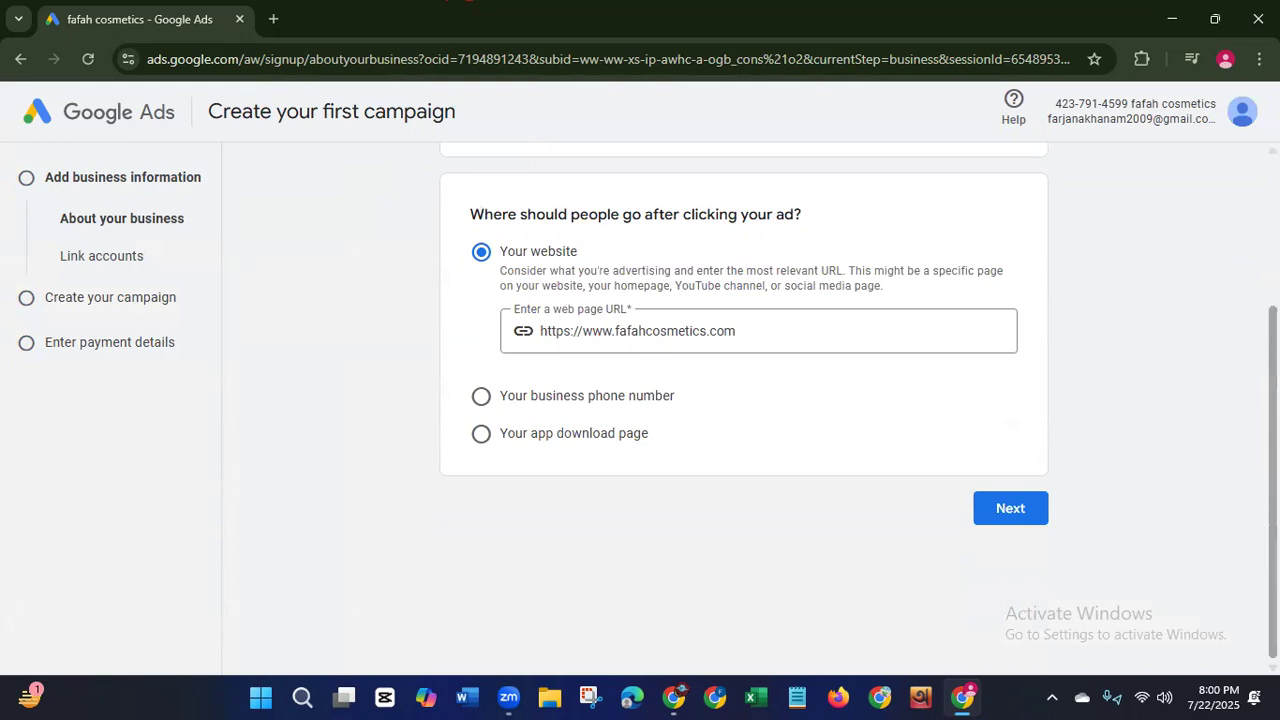
scroll(744, 400, "up", 3)
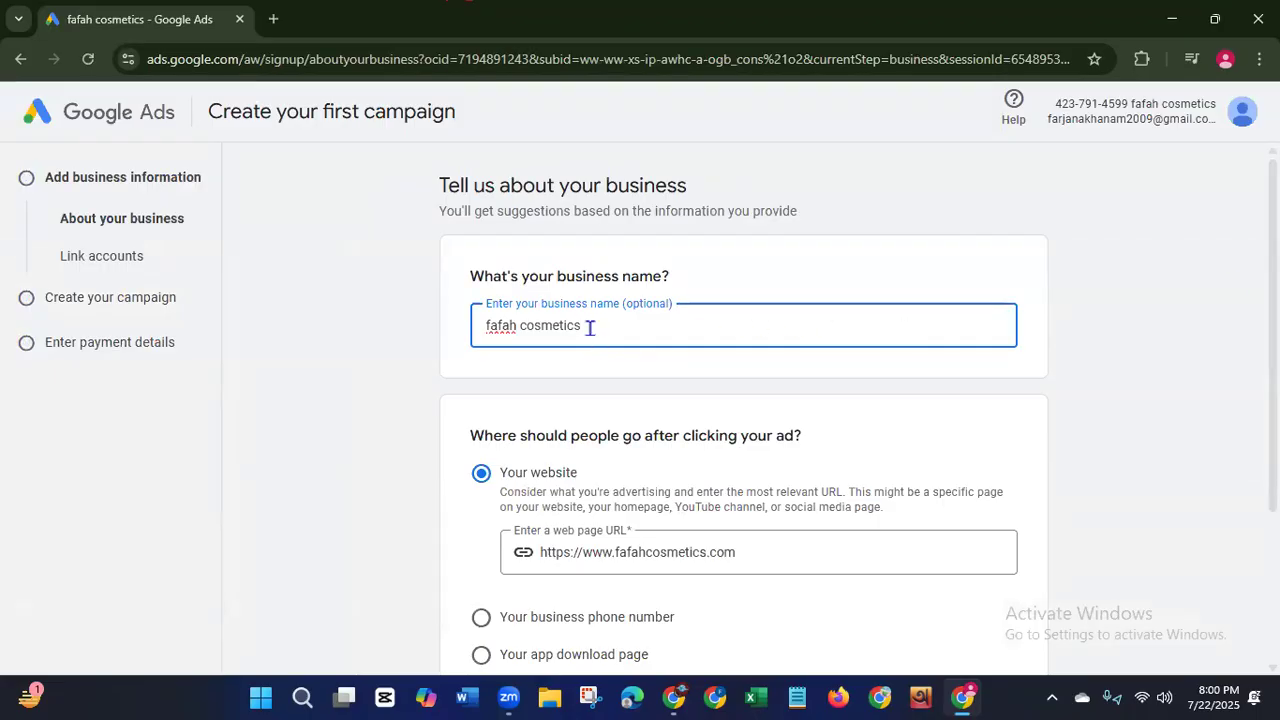
Step: Try to clear the business name and web page URL, and reload the business information form
left_click_drag(590, 327, 486, 326)
key("BackSpace")
left_click_drag(760, 549, 523, 554)
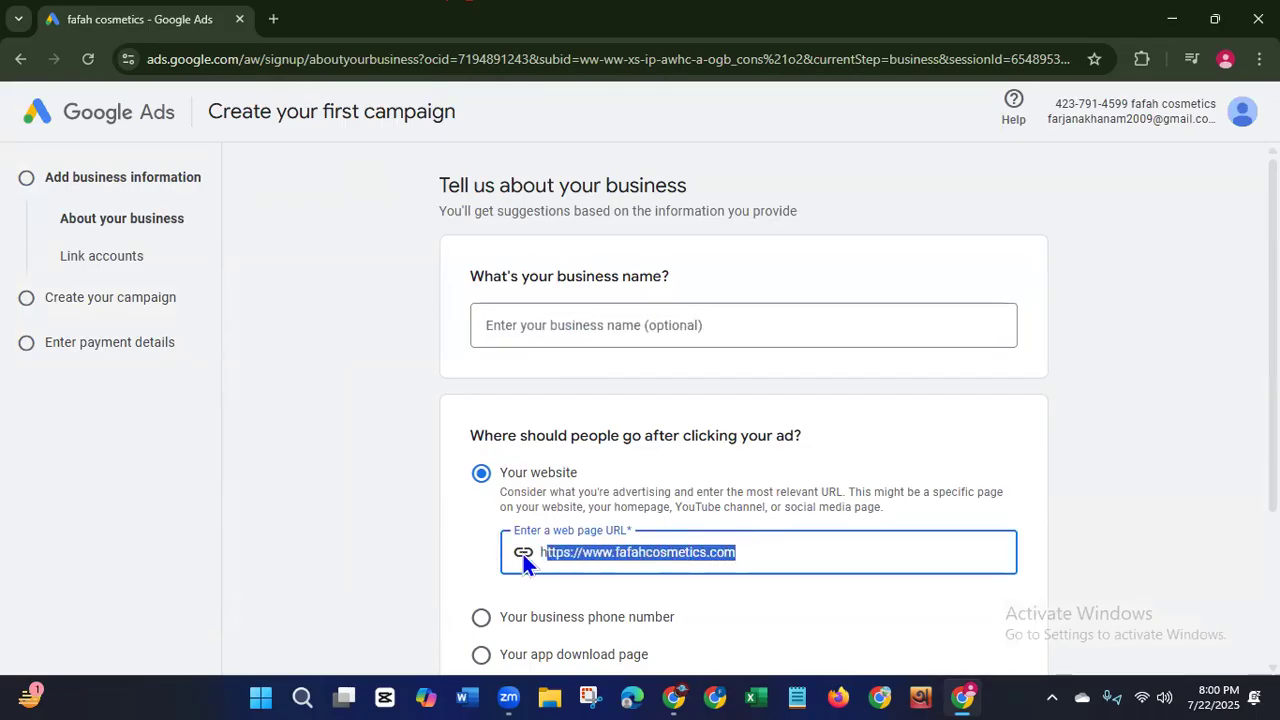
key("BackSpace")
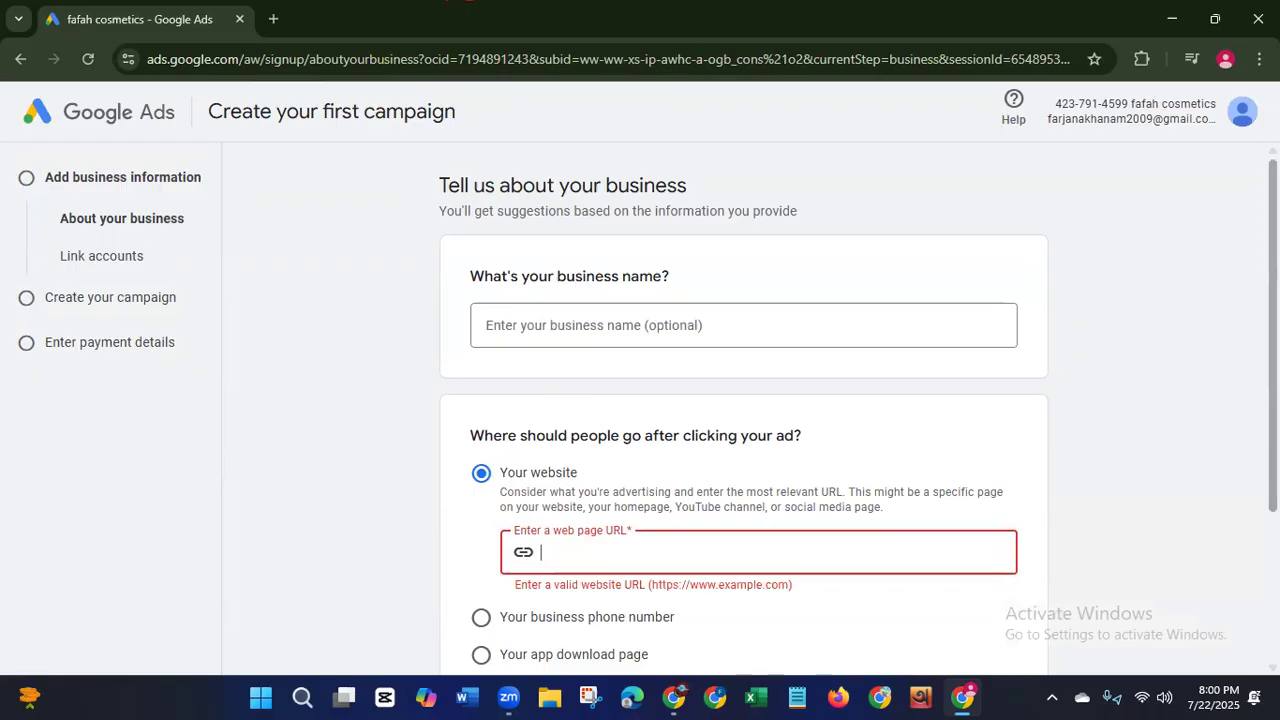
scroll(745, 400, "down", 2)
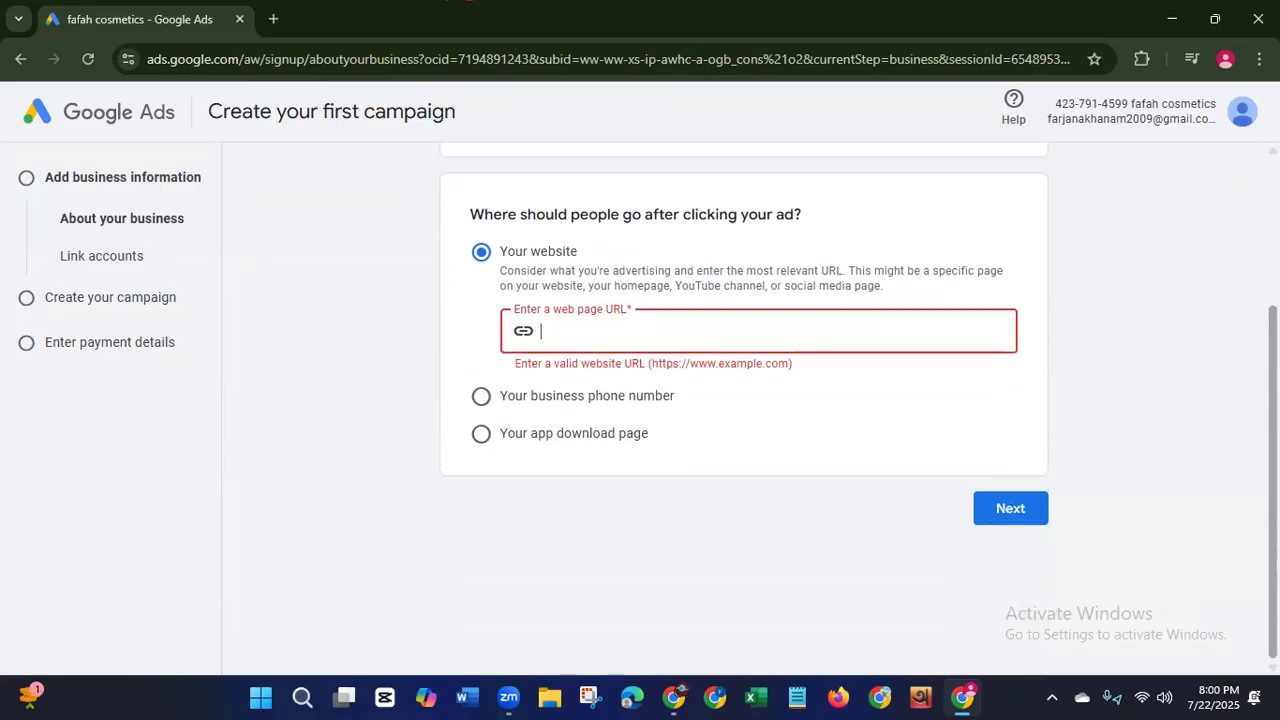
scroll(503, 305, "up", 2)
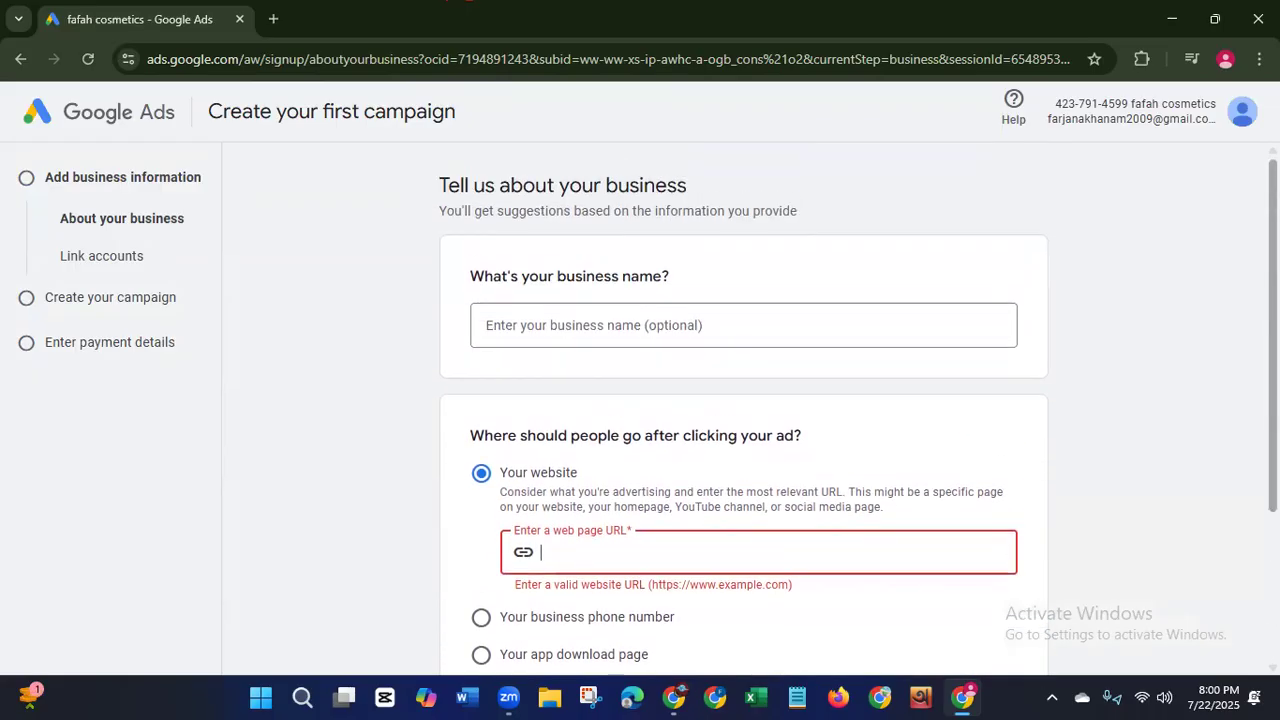
left_click(86, 62)
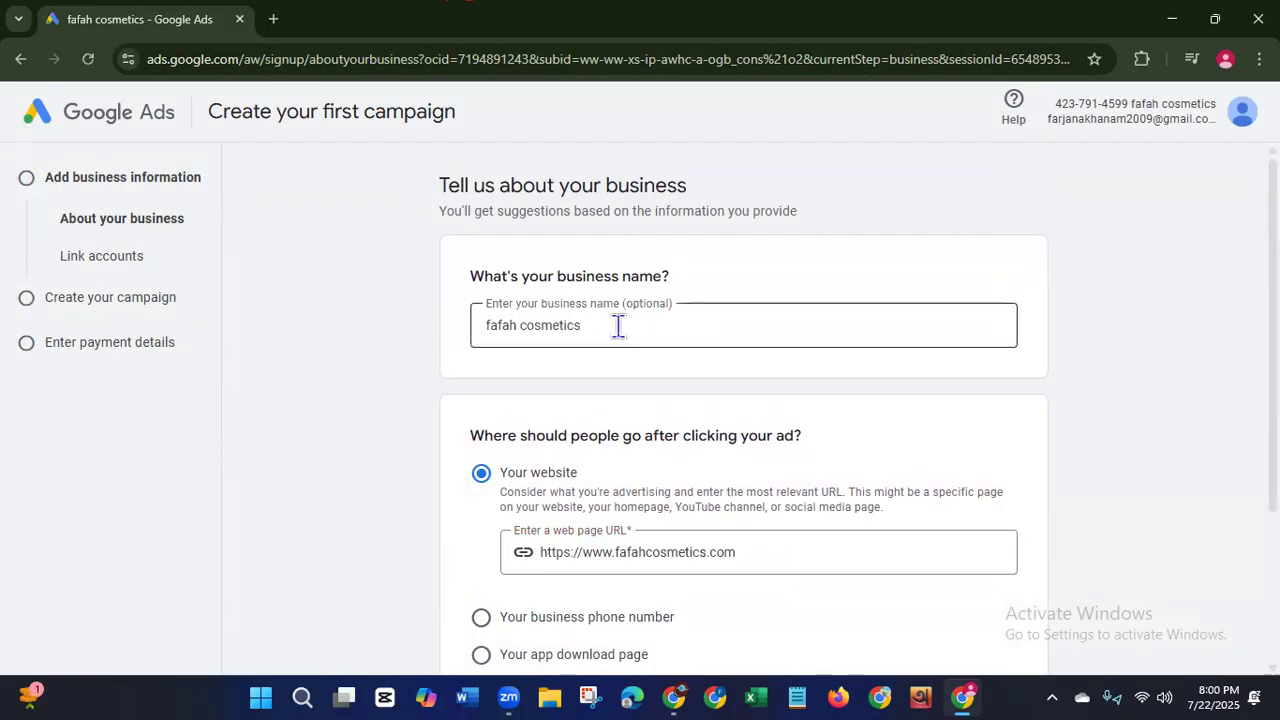
Step: Empty the business name and the web page URL again, keeping the website as the ad destination
left_click_drag(601, 326, 534, 330)
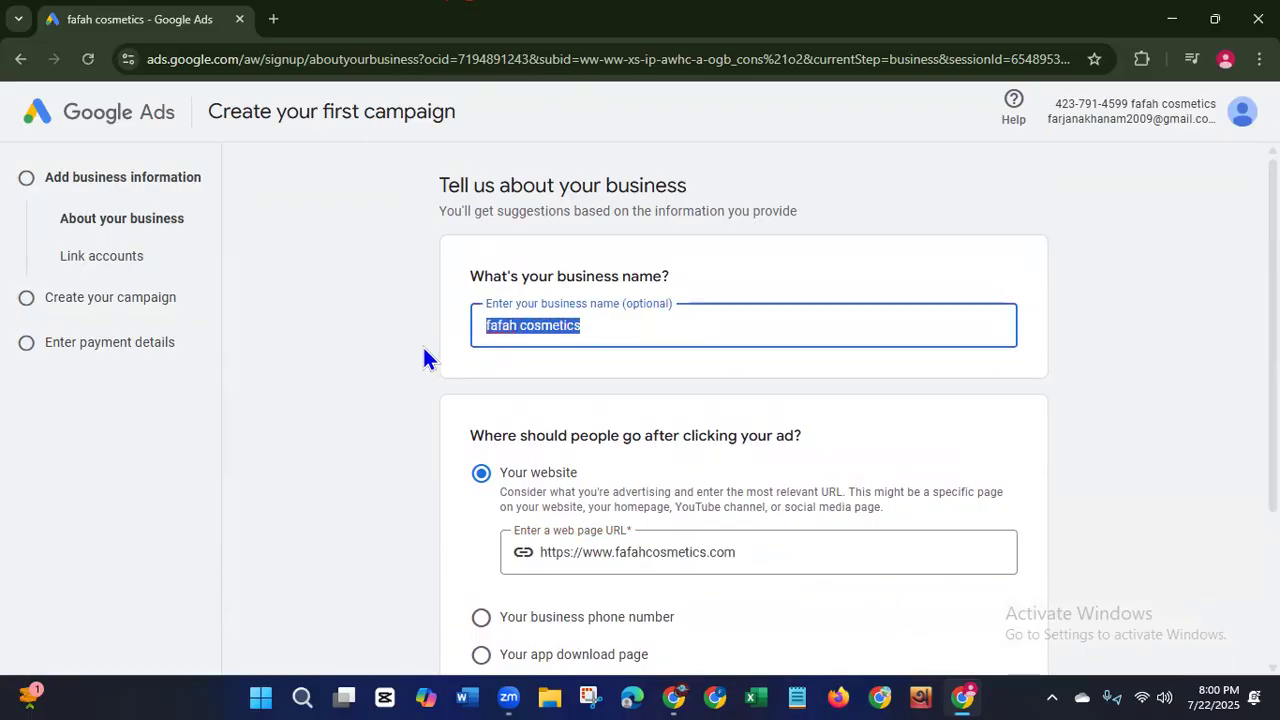
key("BackSpace")
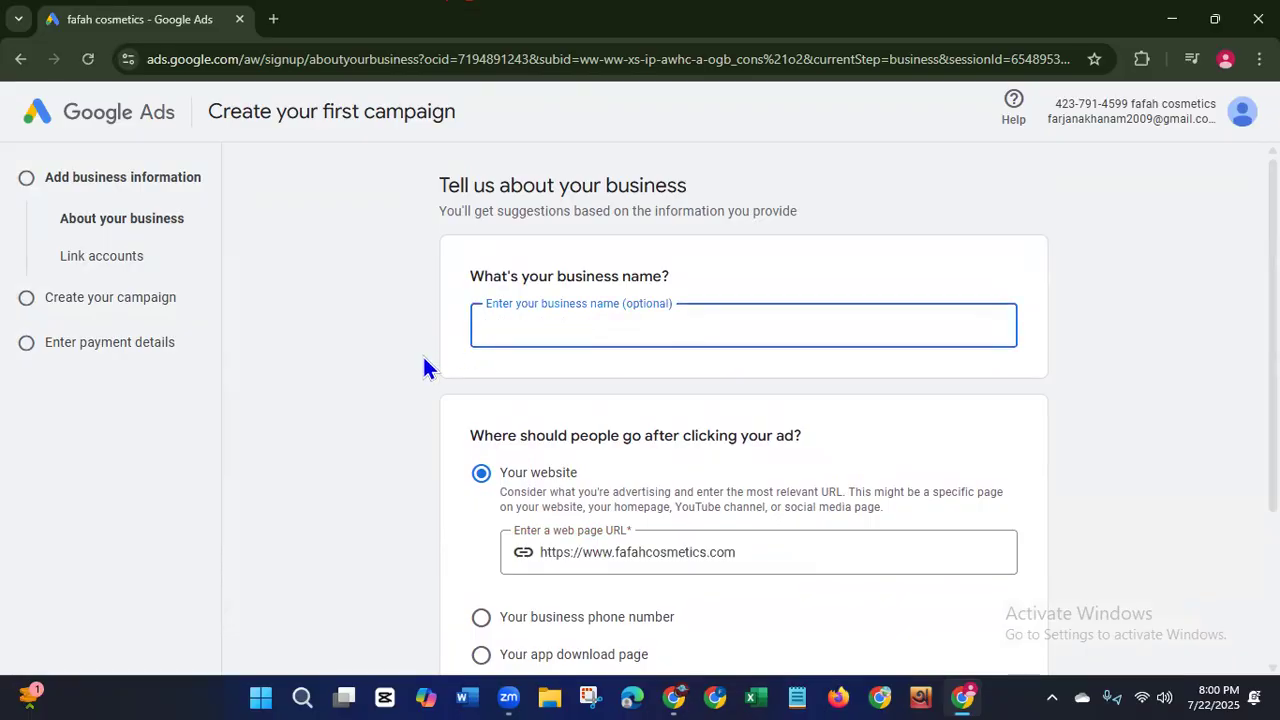
left_click(481, 474)
left_click(677, 549)
left_click_drag(748, 551, 534, 565)
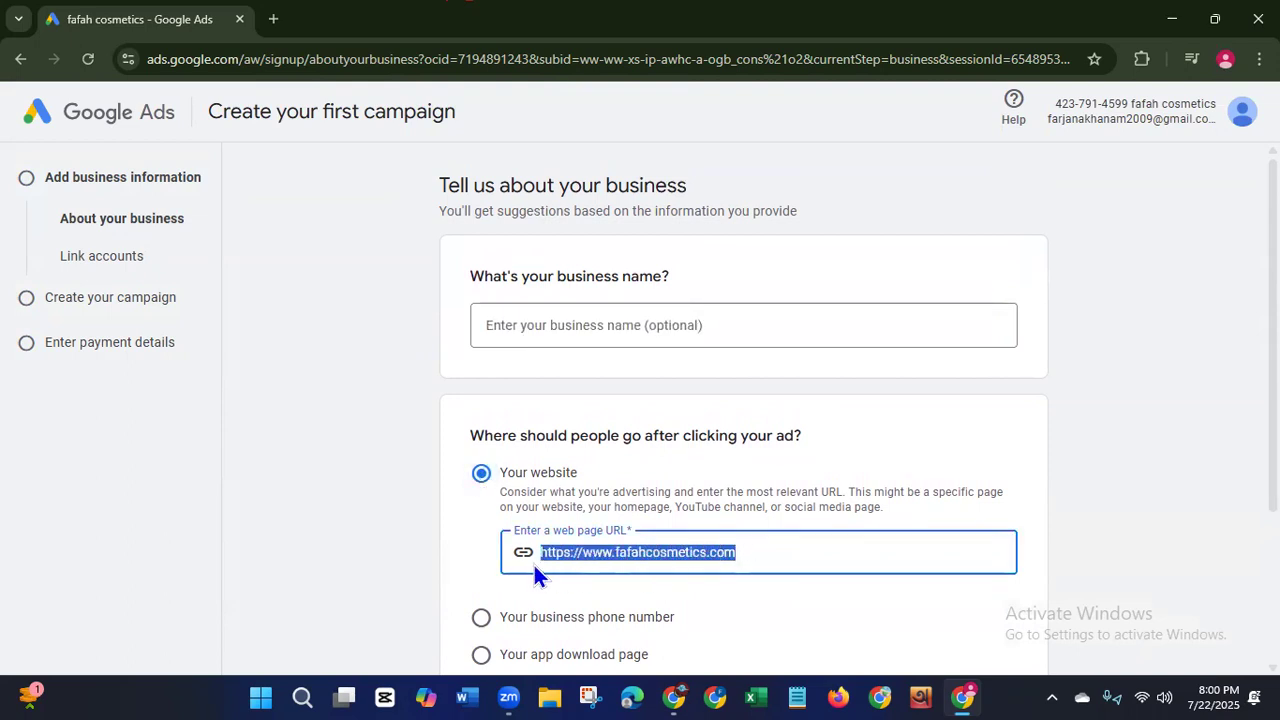
key("BackSpace")
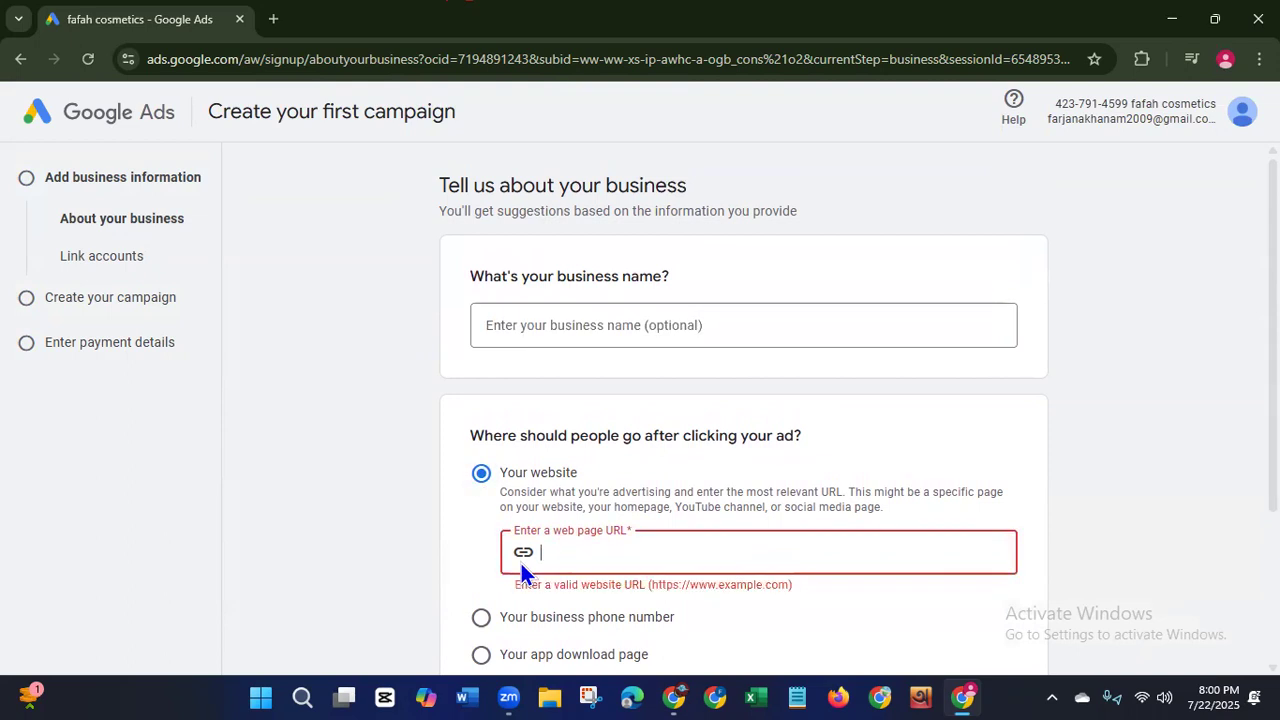
scroll(744, 400, "down", 3)
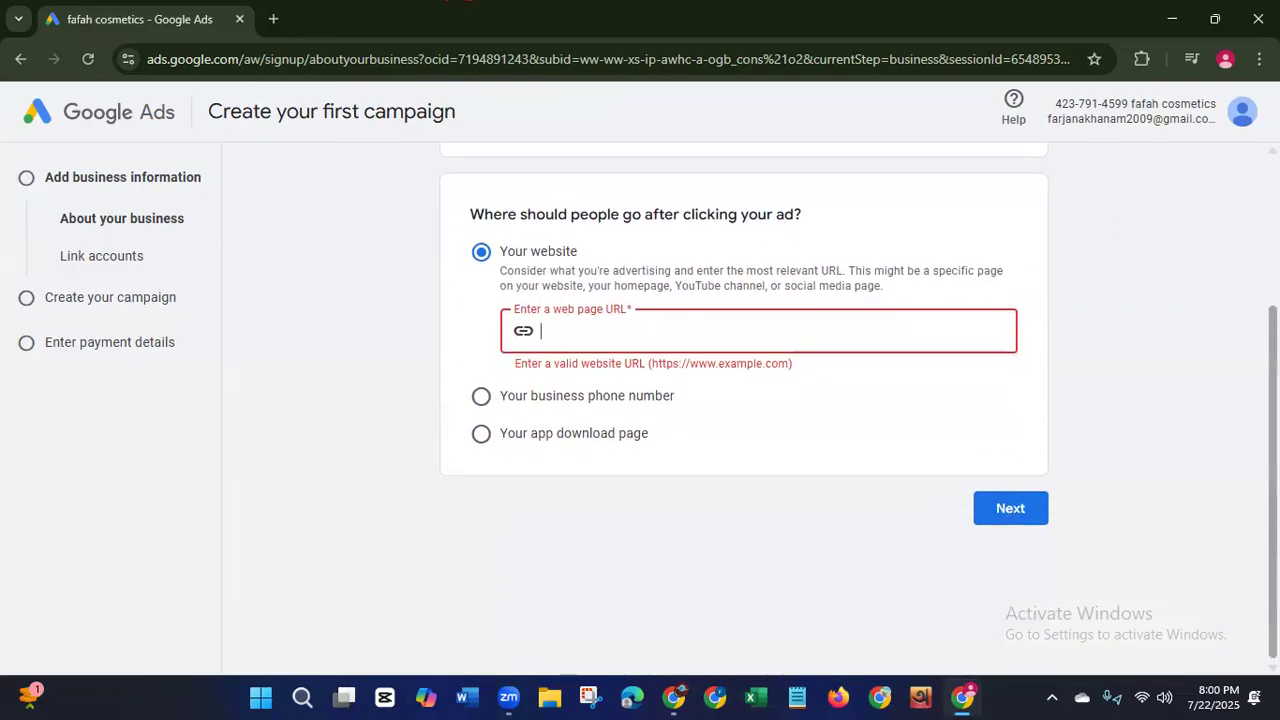
scroll(943, 323, "up", 3)
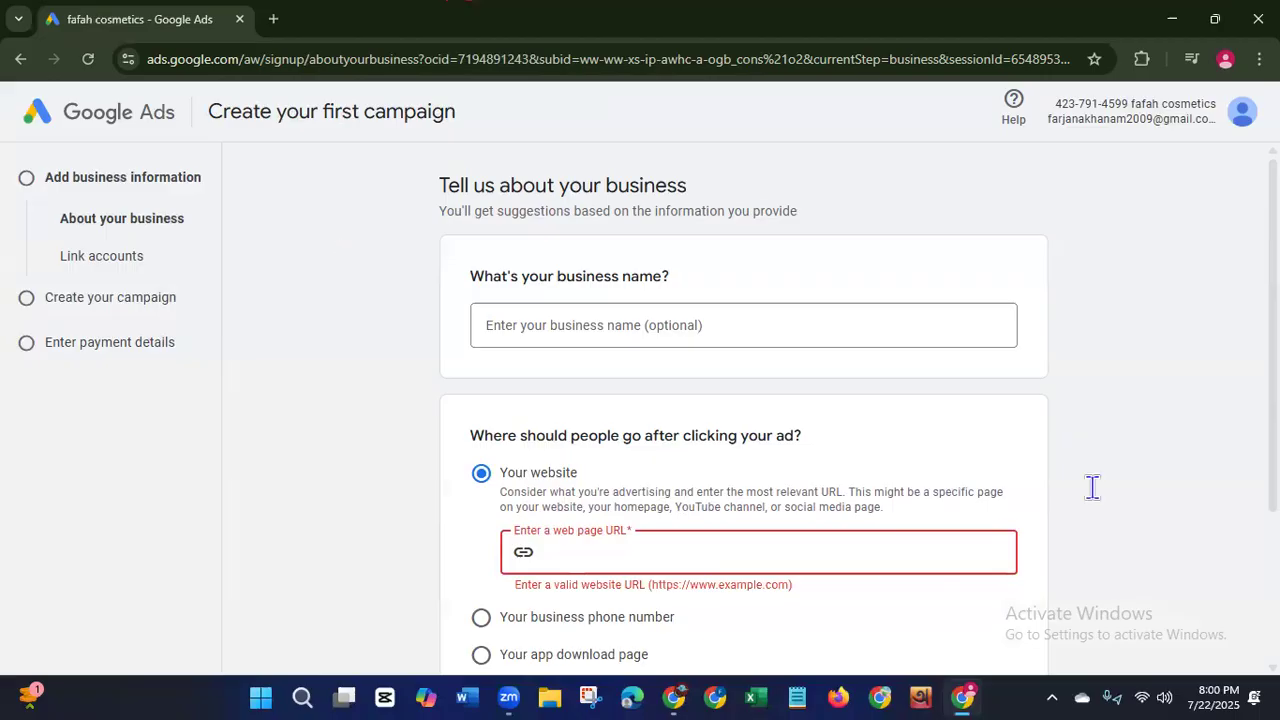
Step: Permanently remove the unfinished fafah cosmetics Google Ads account from the signed-in profile
left_click(1117, 196)
left_click(1241, 117)
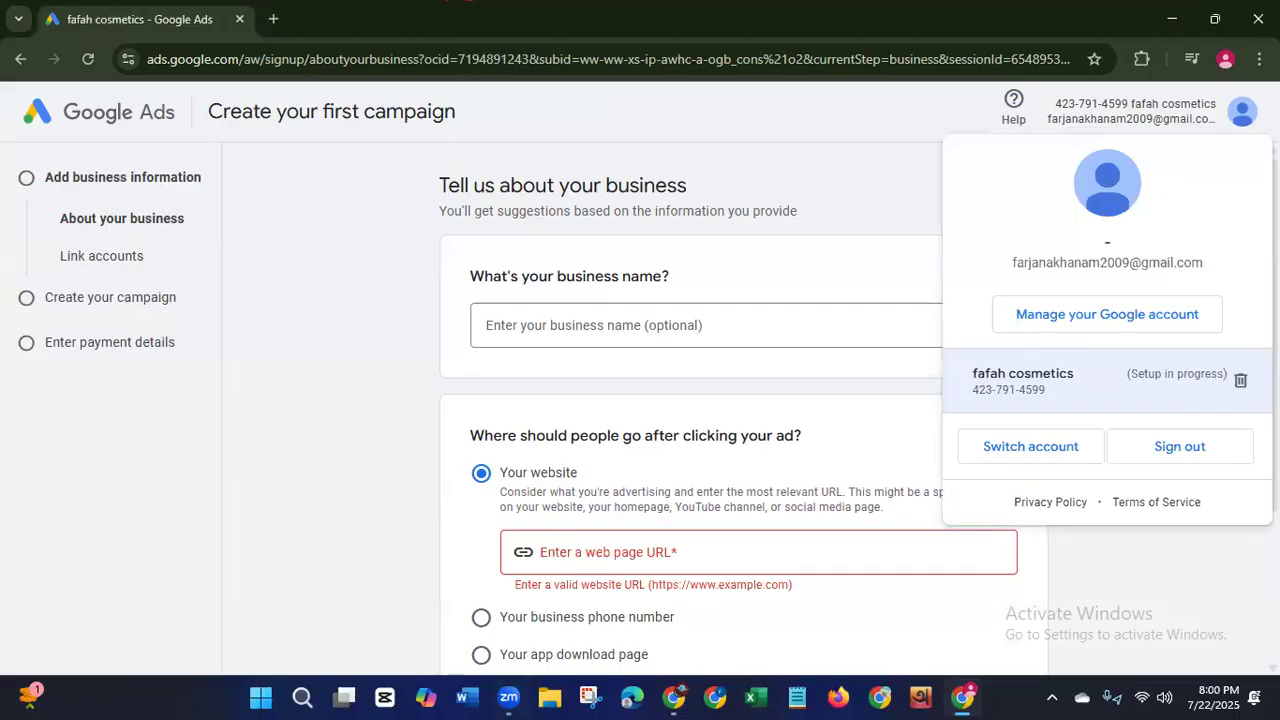
left_click(1240, 380)
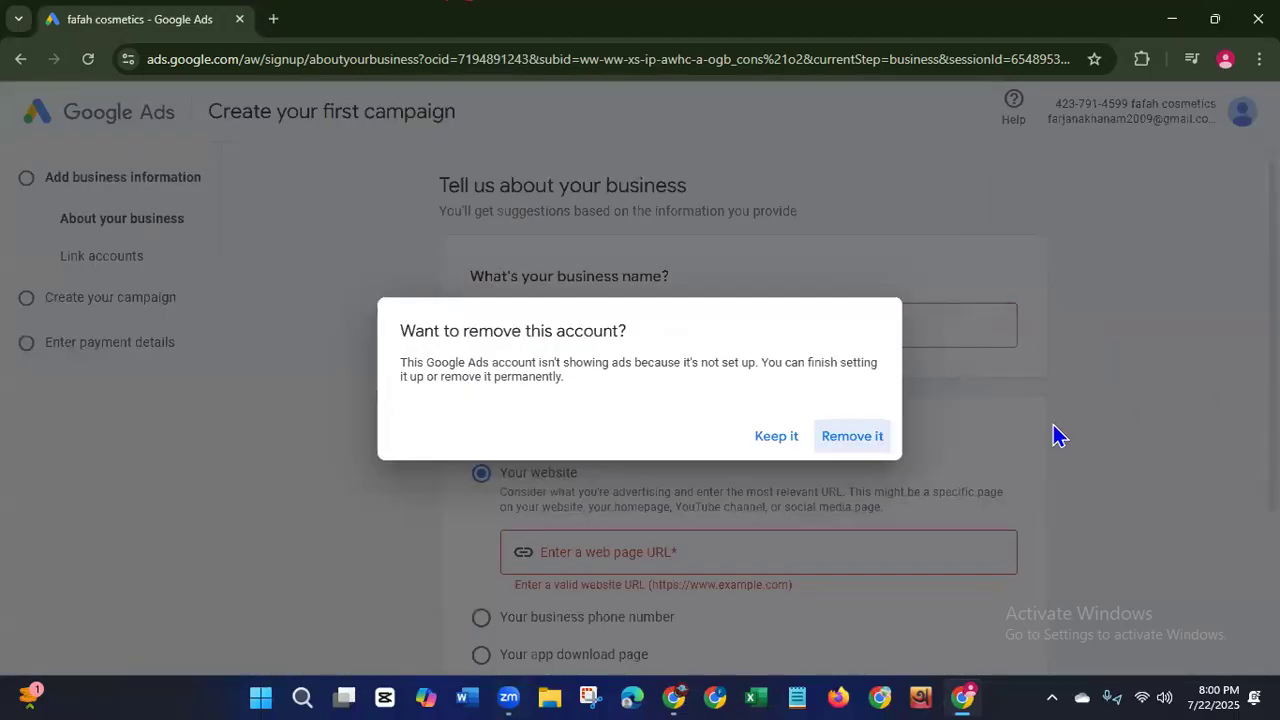
left_click(852, 436)
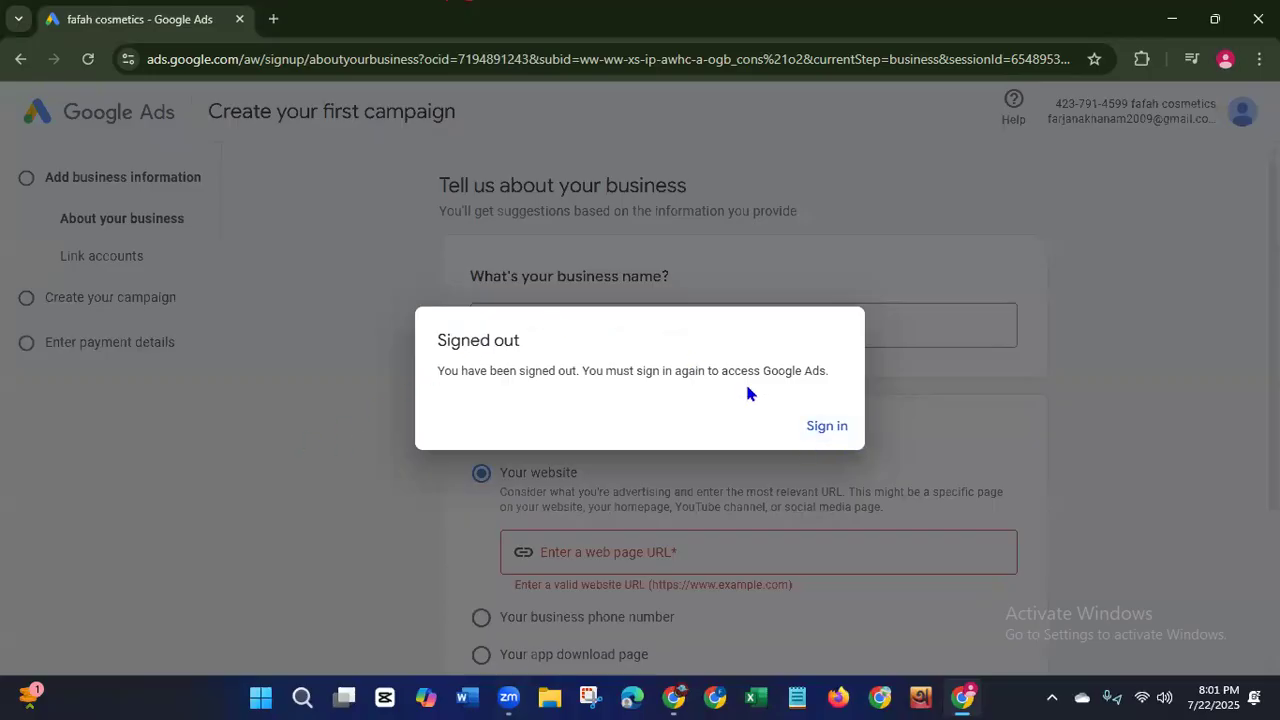
Step: Replace the signed-out Google Ads page with a new browser tab and check which Google account is signed in
left_click(273, 19)
left_click(240, 20)
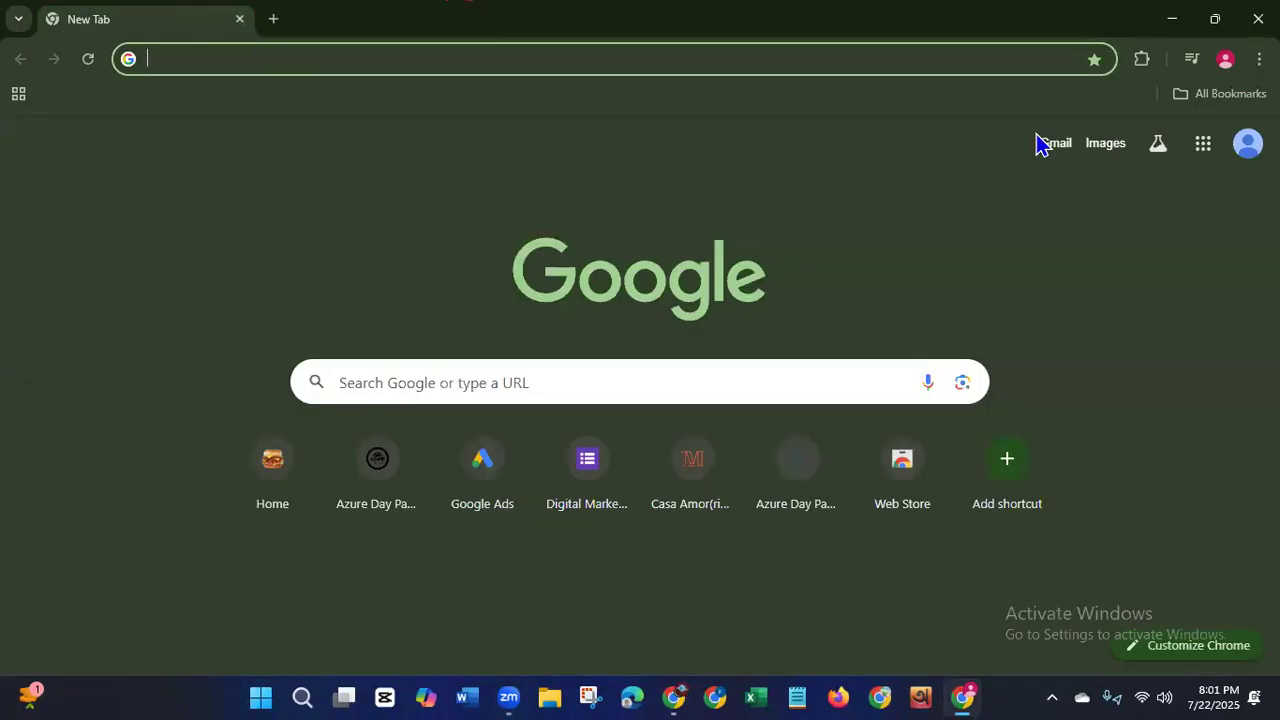
left_click(1248, 143)
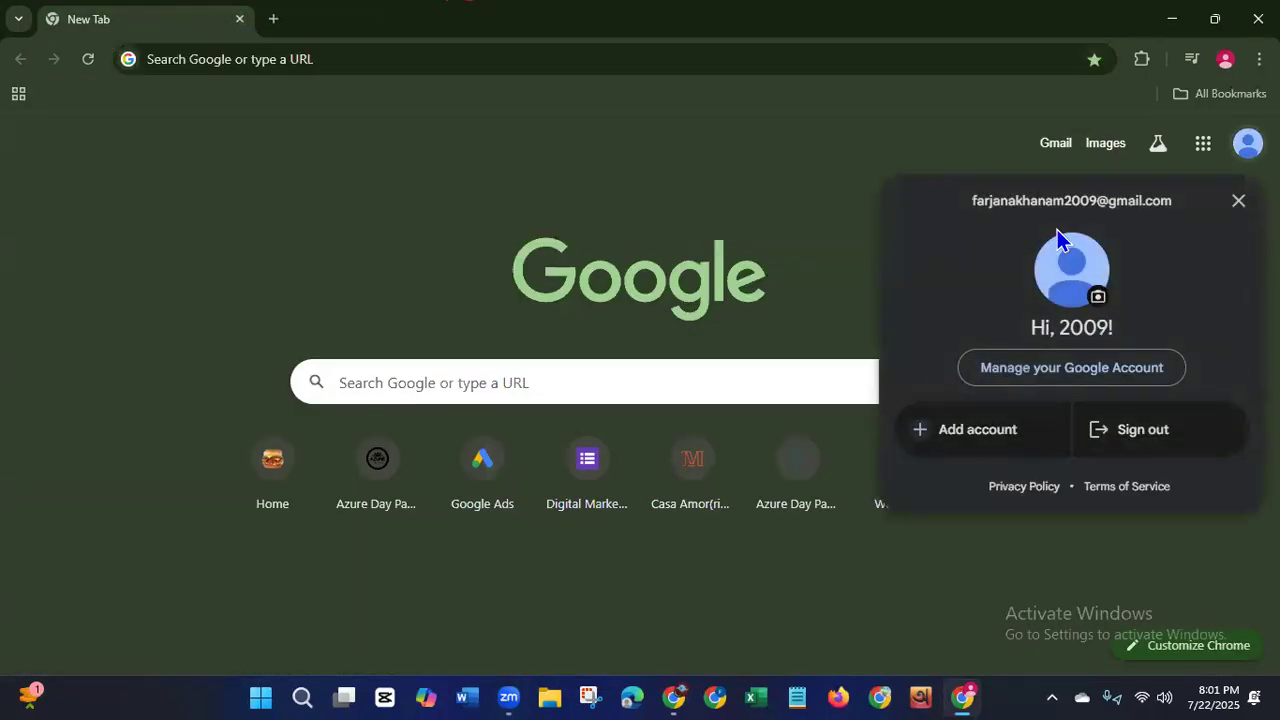
left_click(799, 139)
Step: Find Google Ads among the Google apps and open it
left_click(1204, 145)
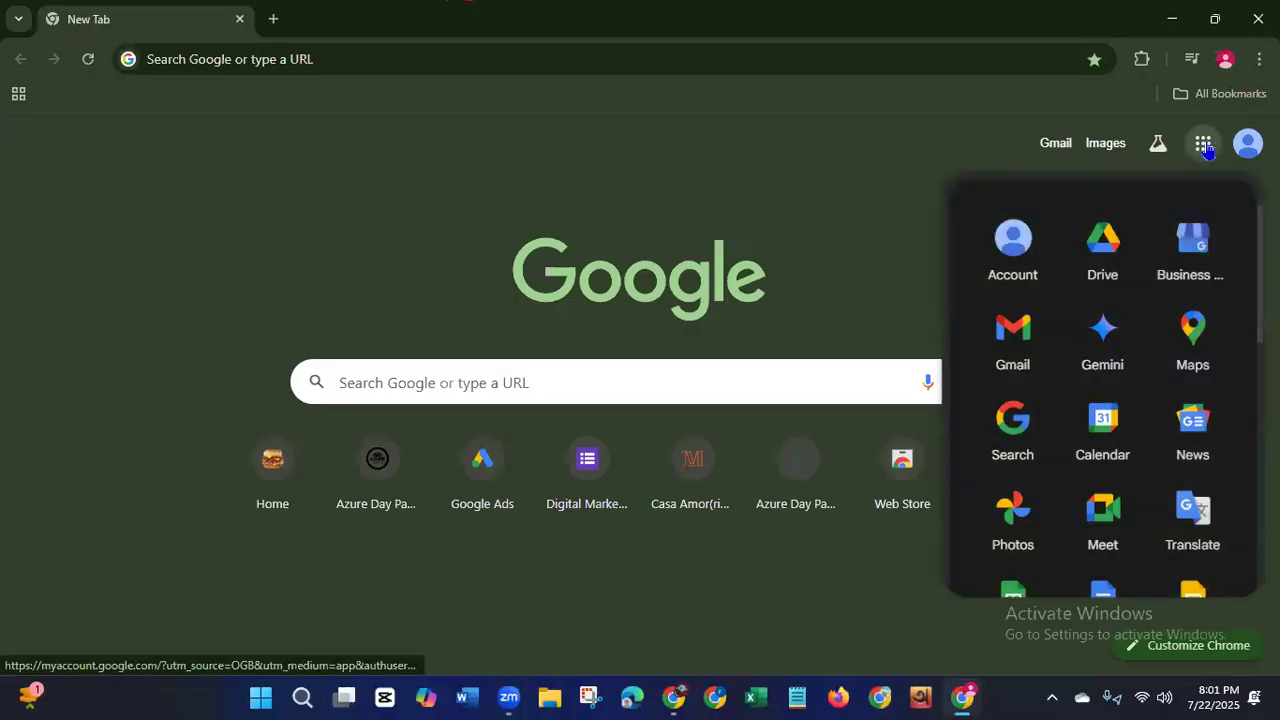
scroll(1100, 400, "down", 1)
scroll(1100, 385, "down", 5)
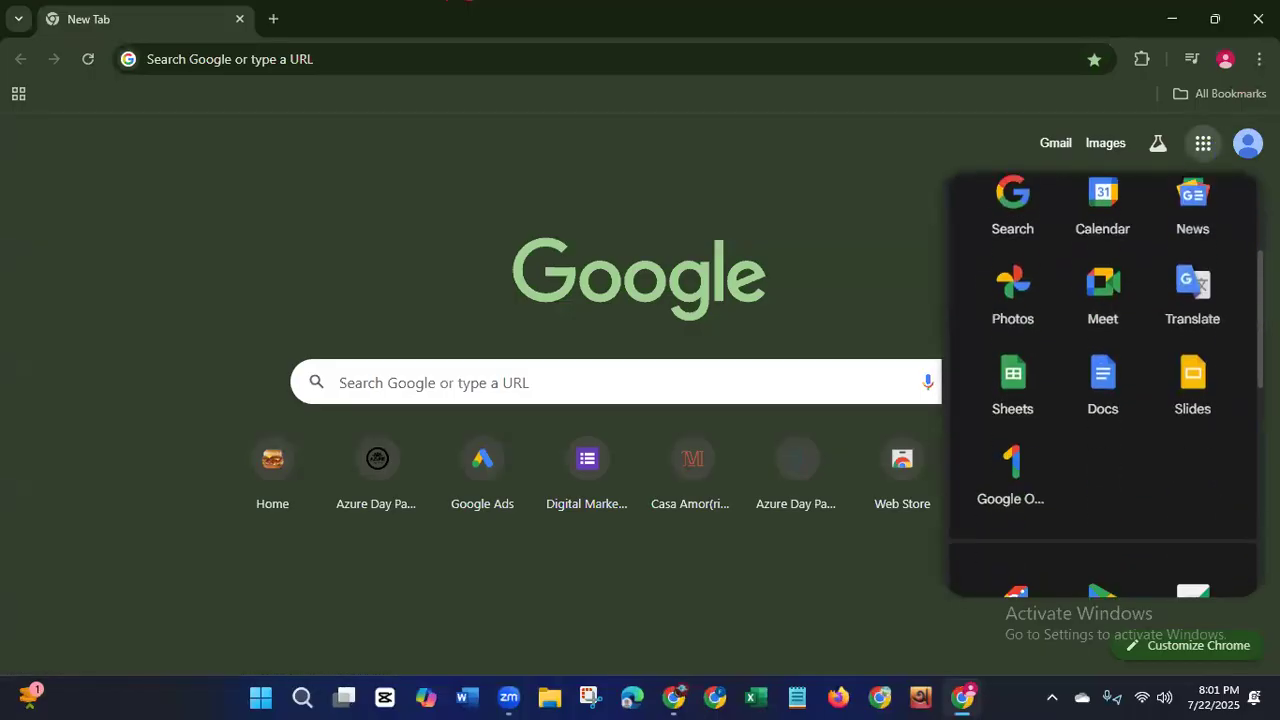
scroll(1100, 400, "down", 4)
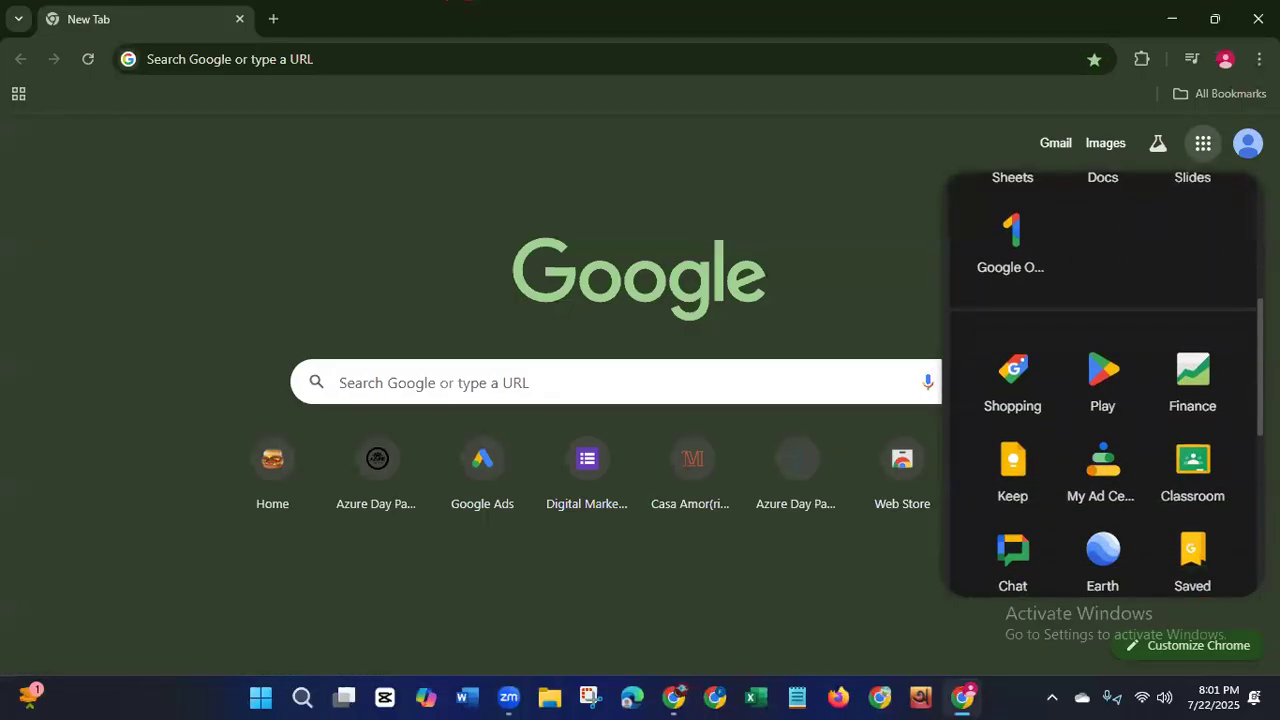
left_click(1095, 507)
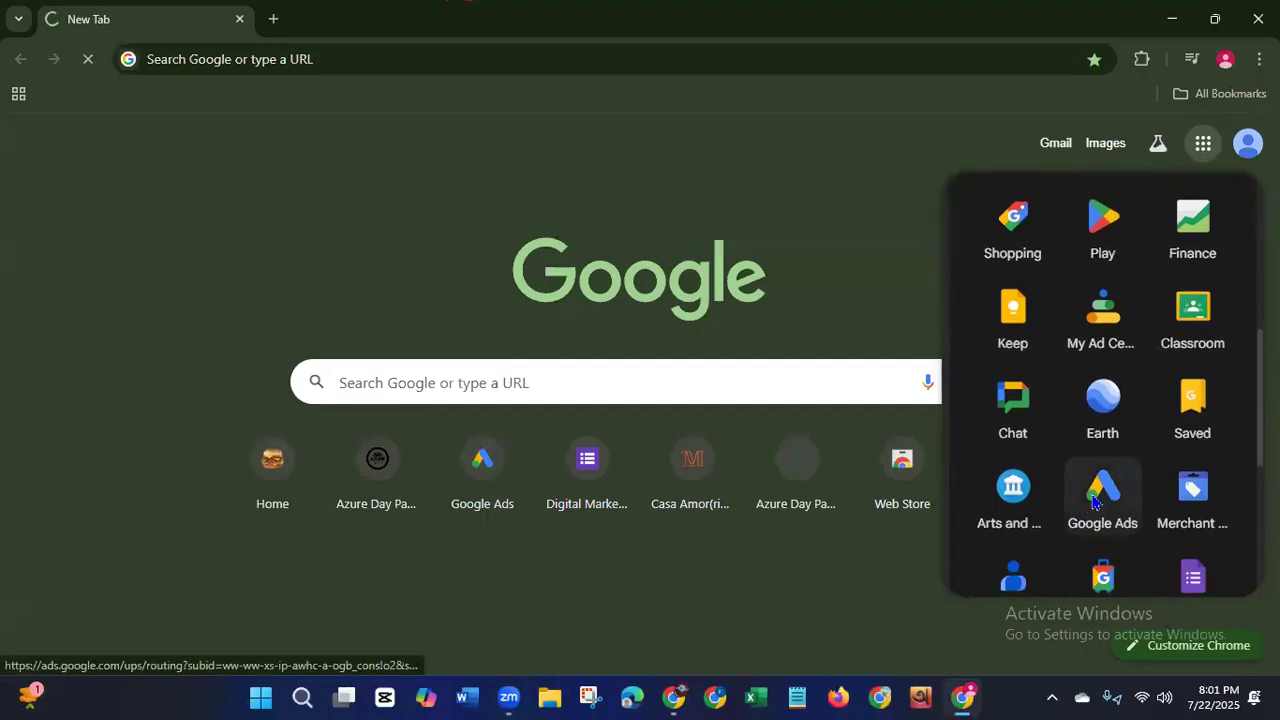